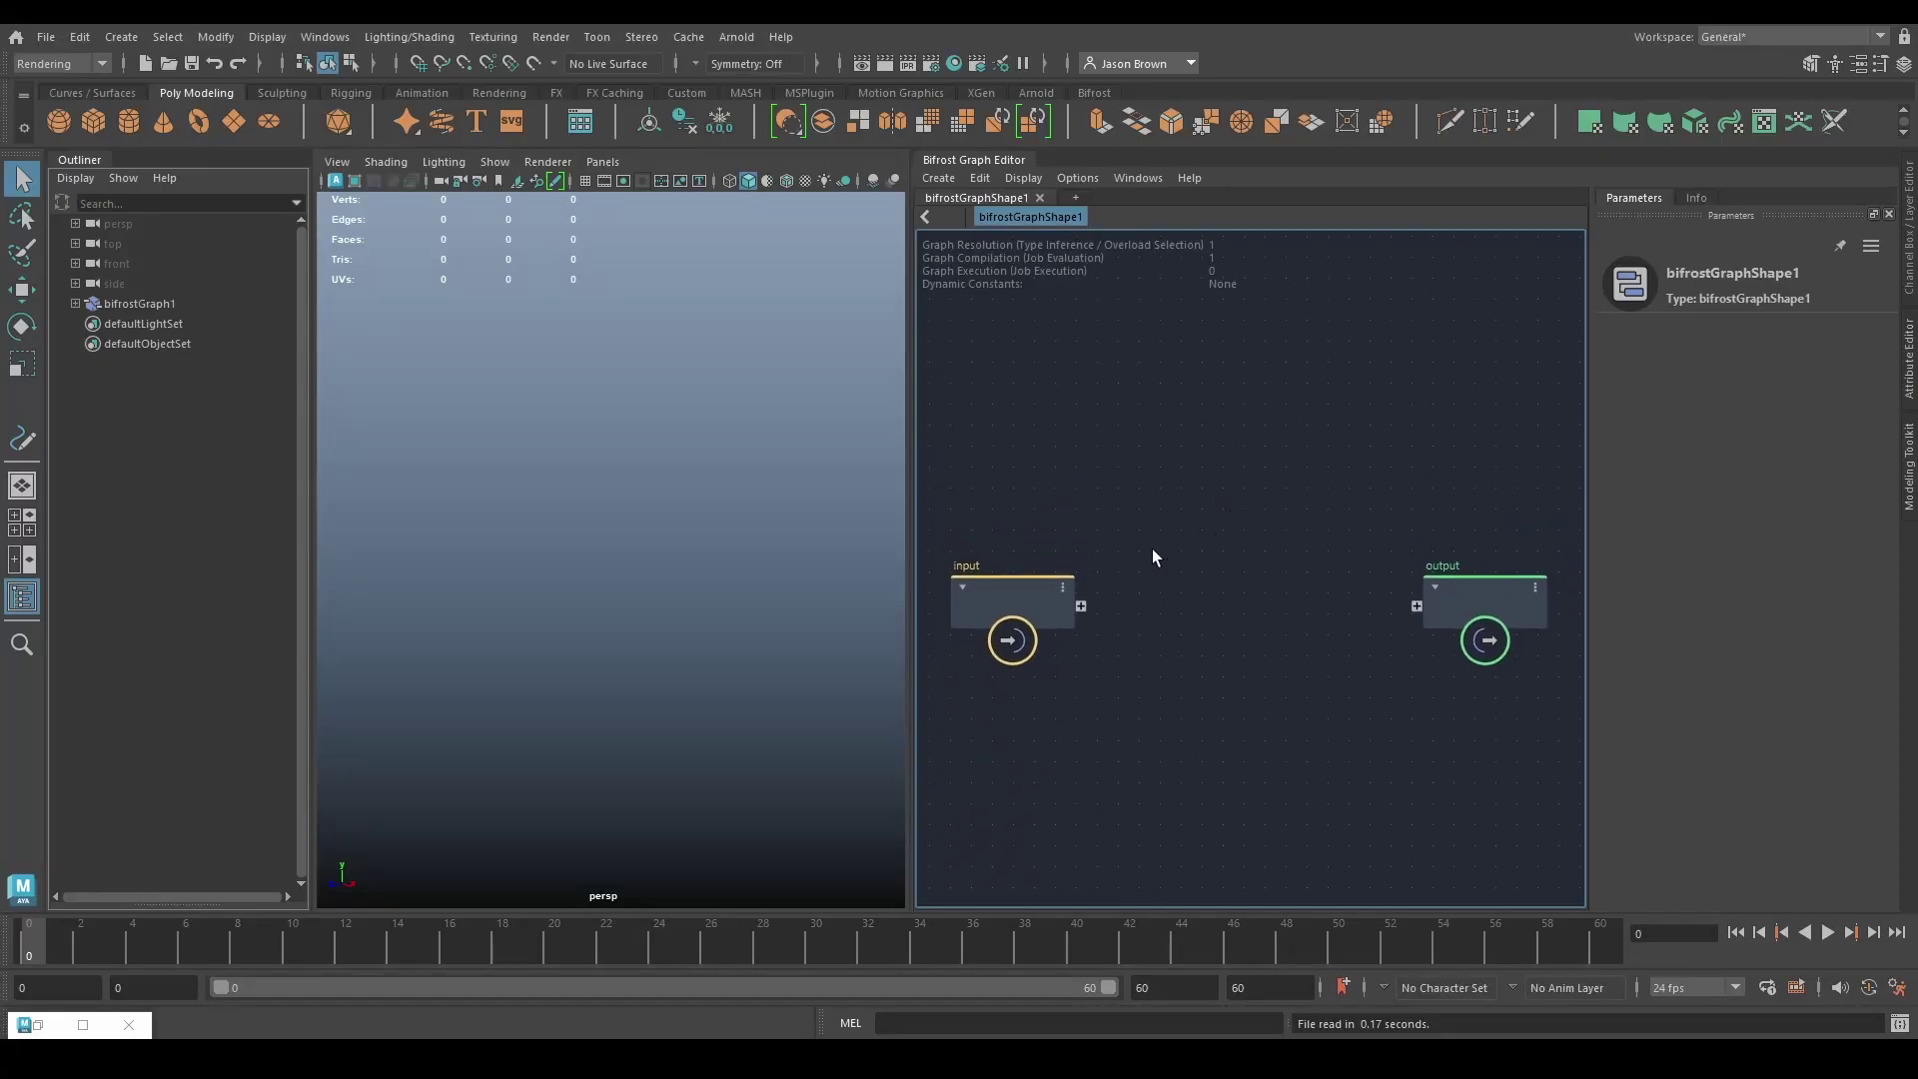
Step: Import snow_vid_geo.ma from the week 7 folder into the current scene
middle_click_drag(1178, 420, 1179, 527, "alt")
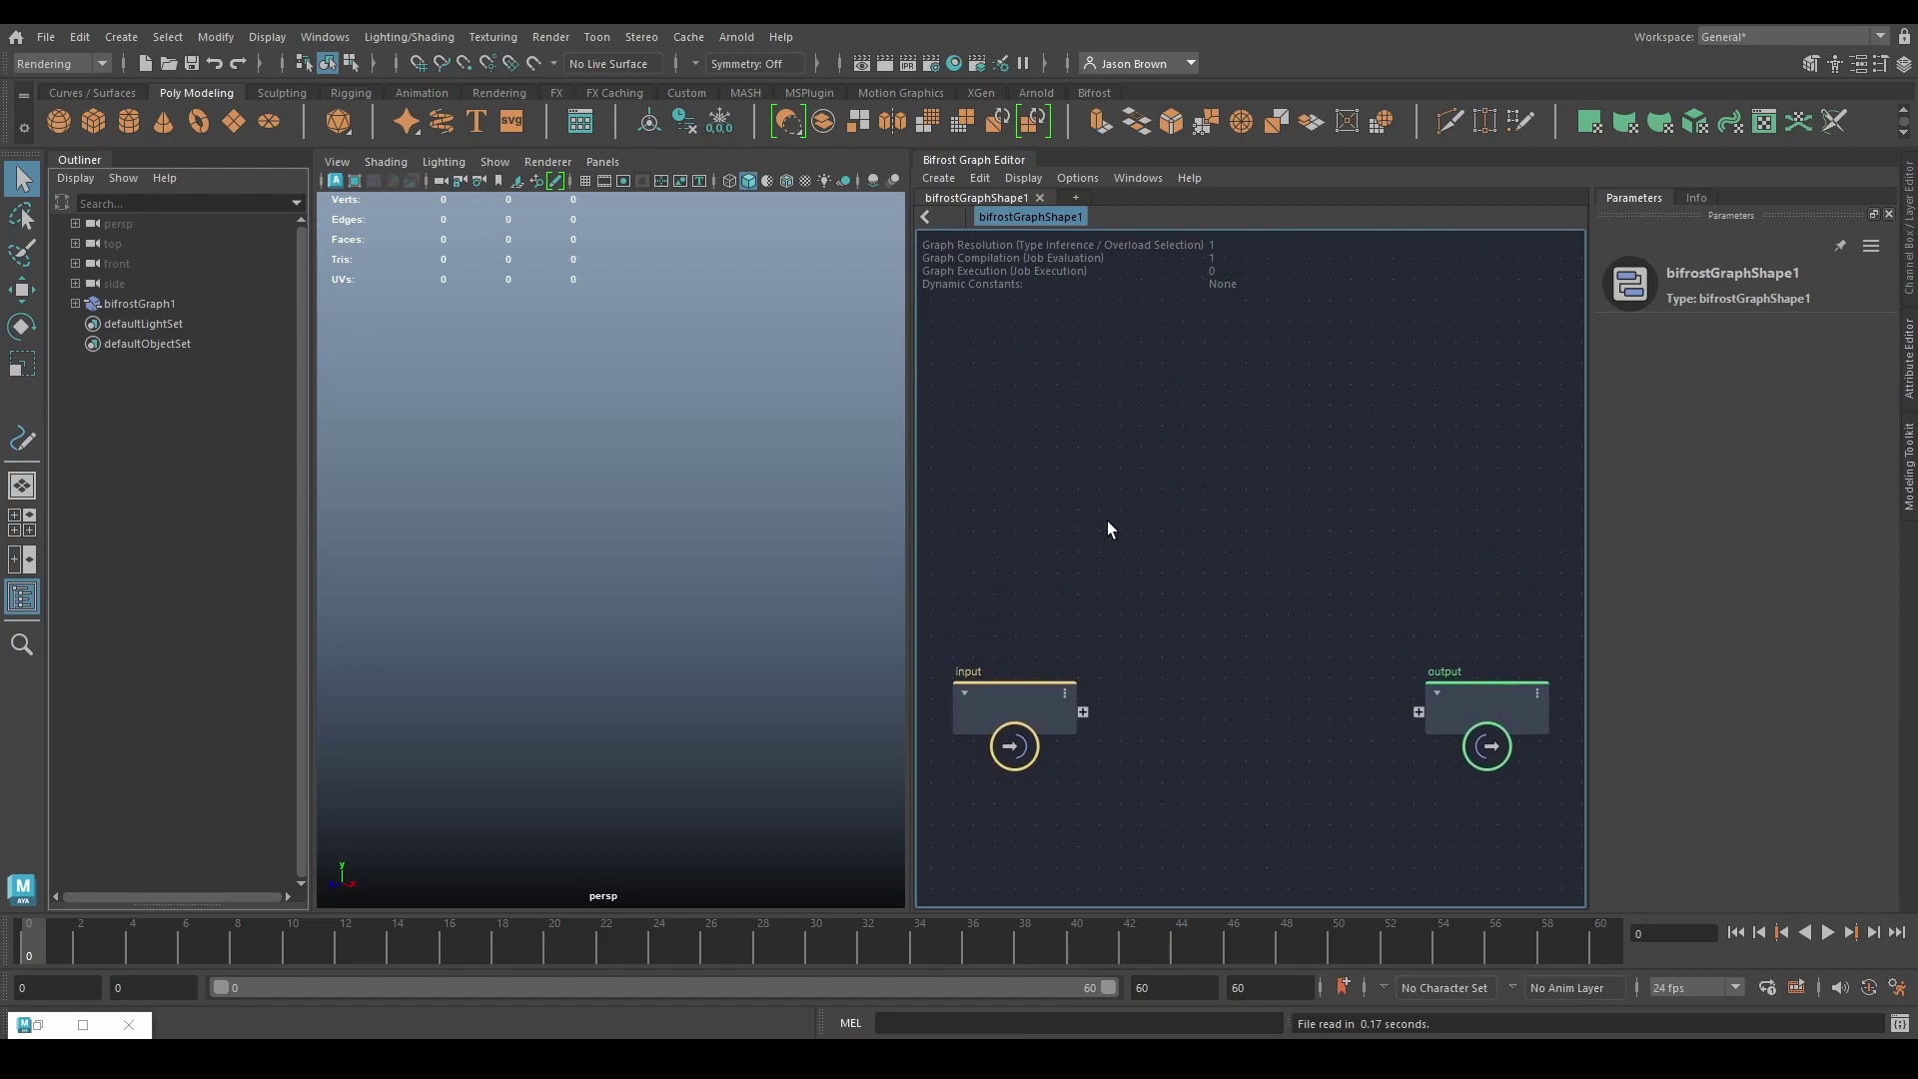
left_click(46, 37)
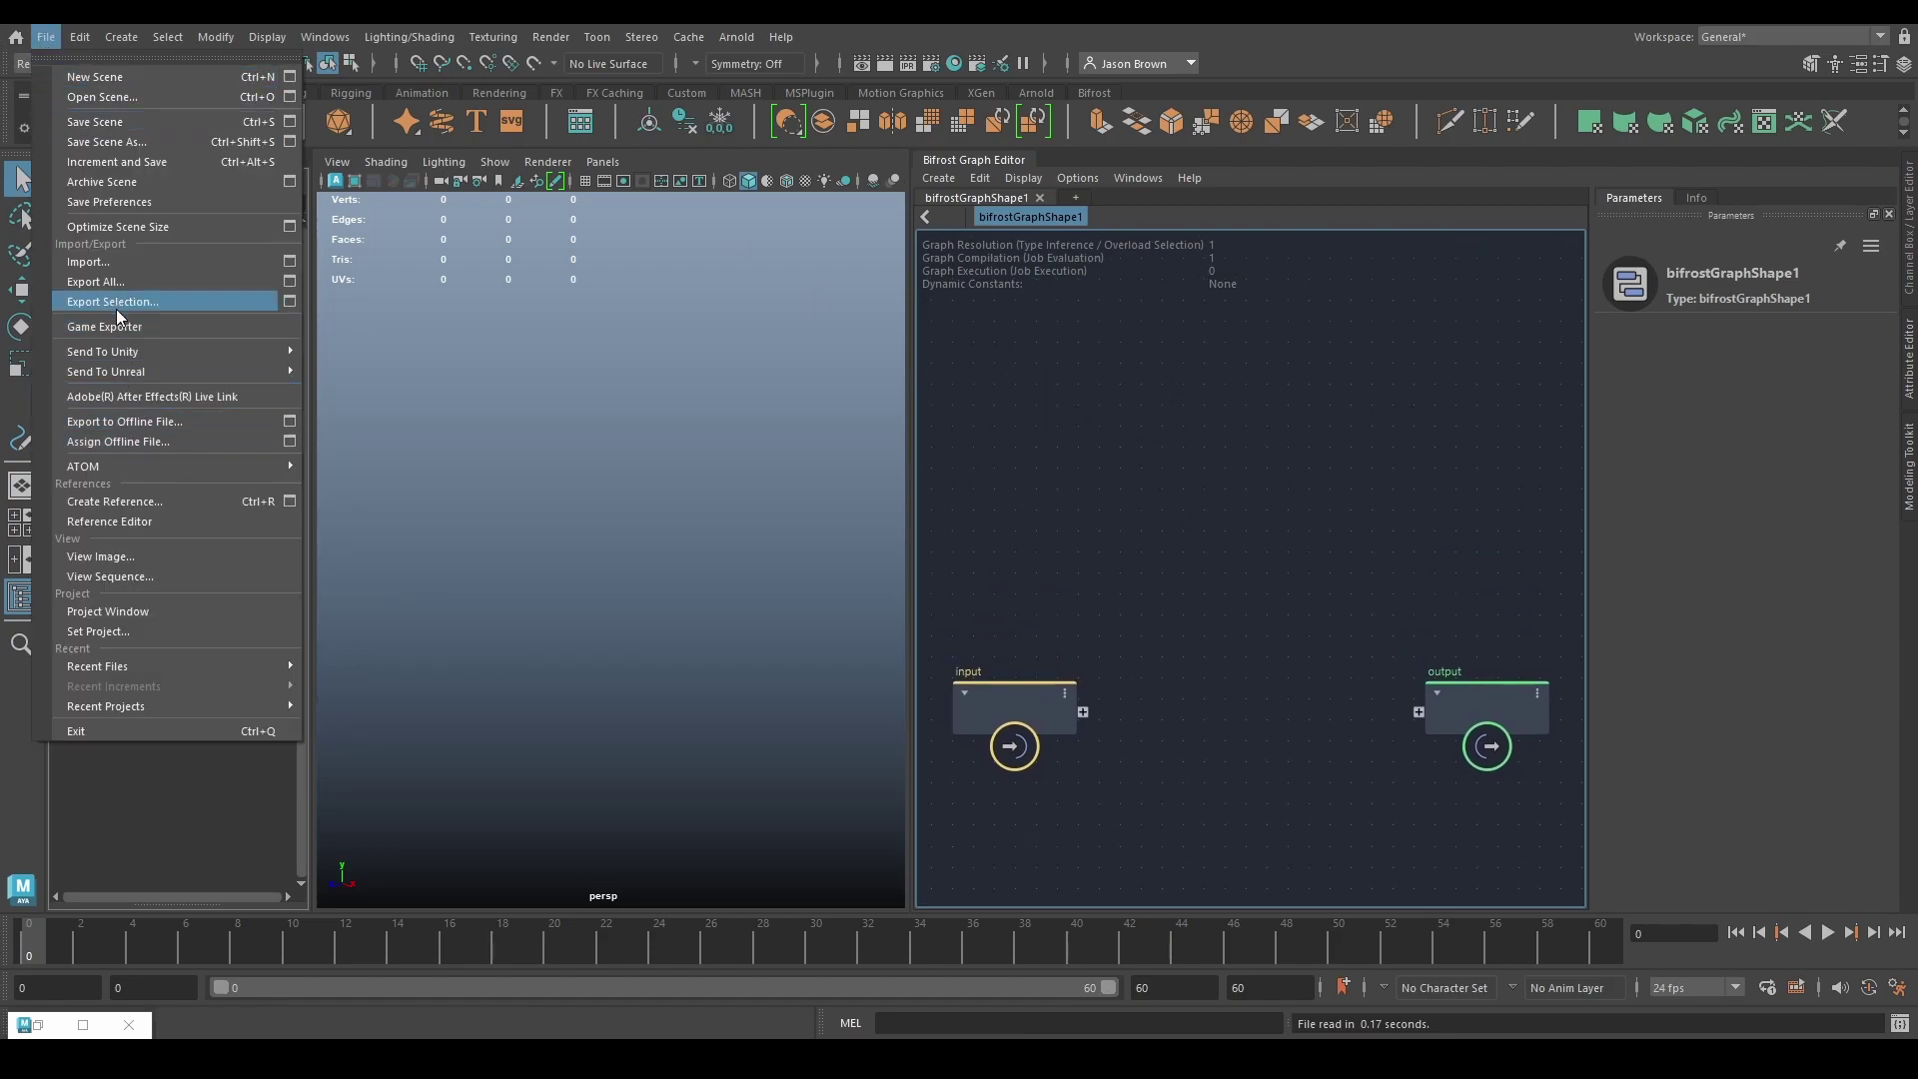
left_click(102, 260)
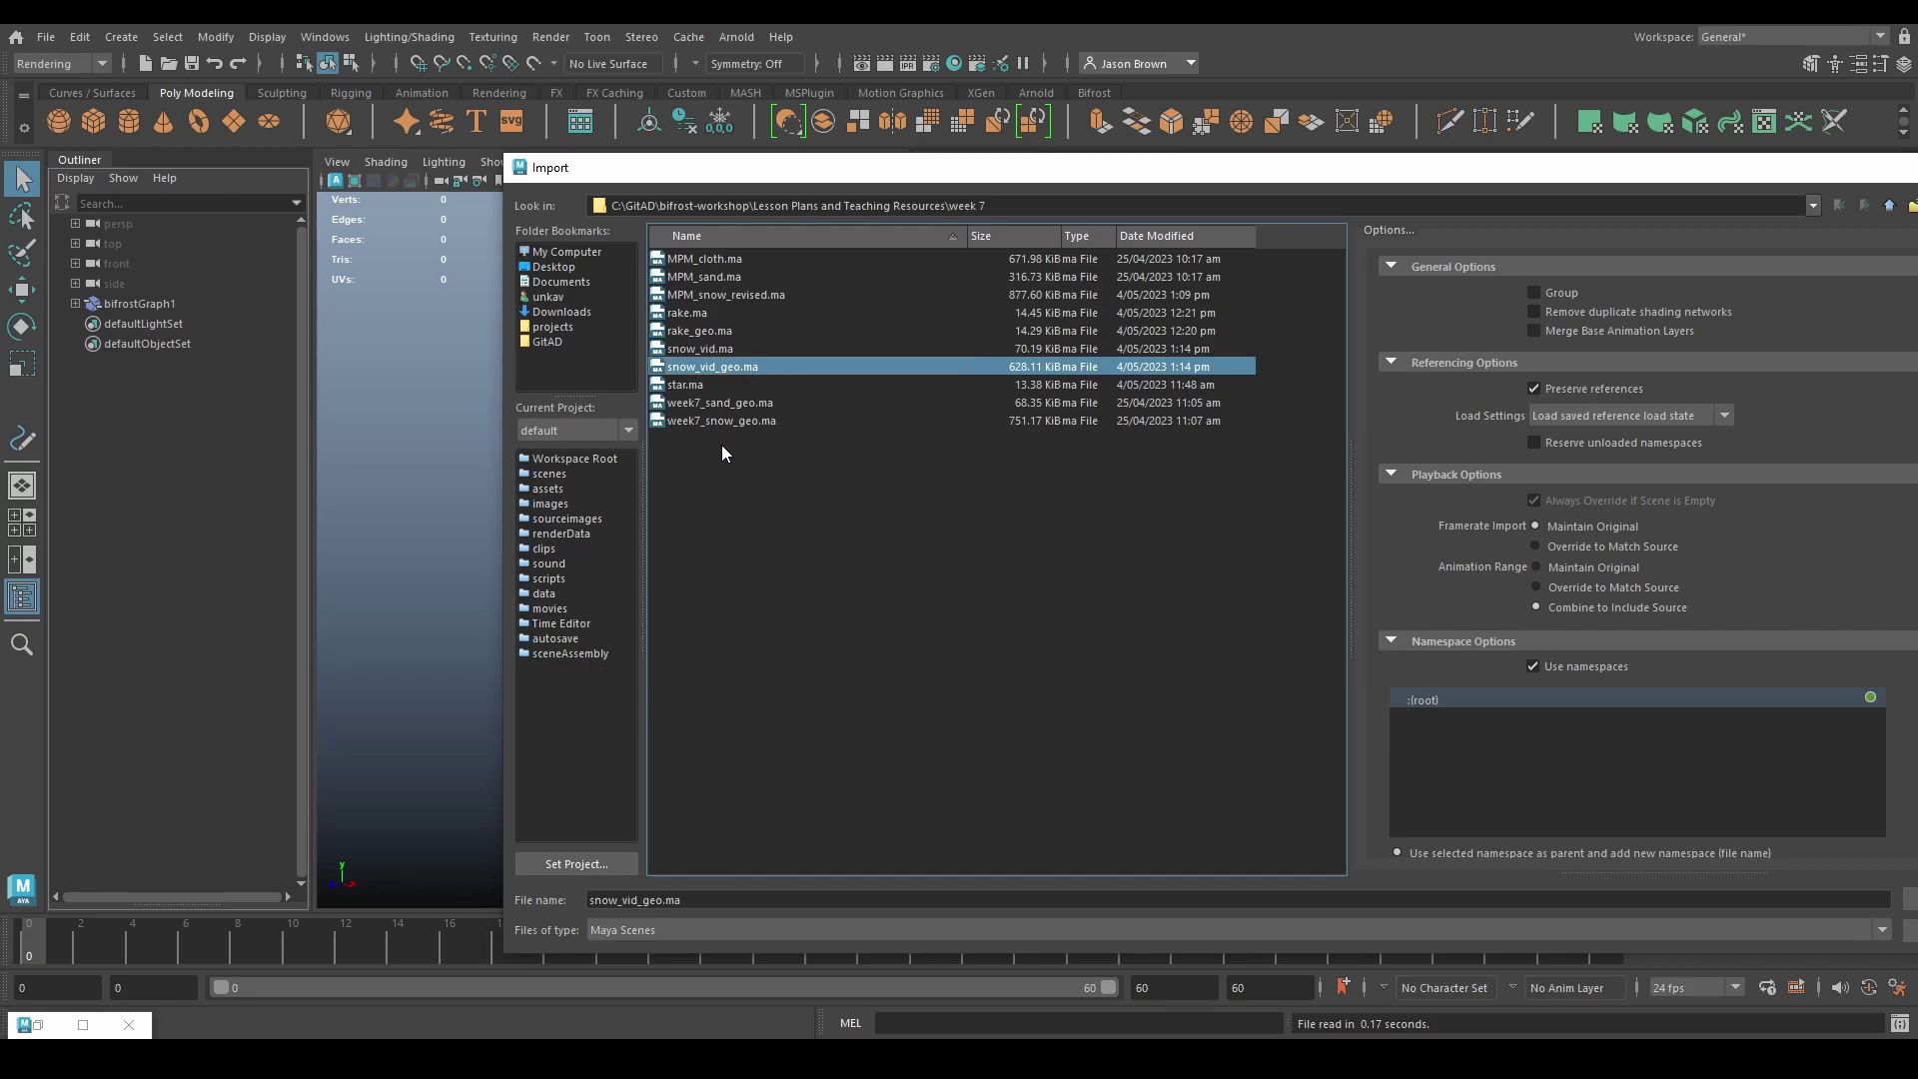
double_click(729, 367)
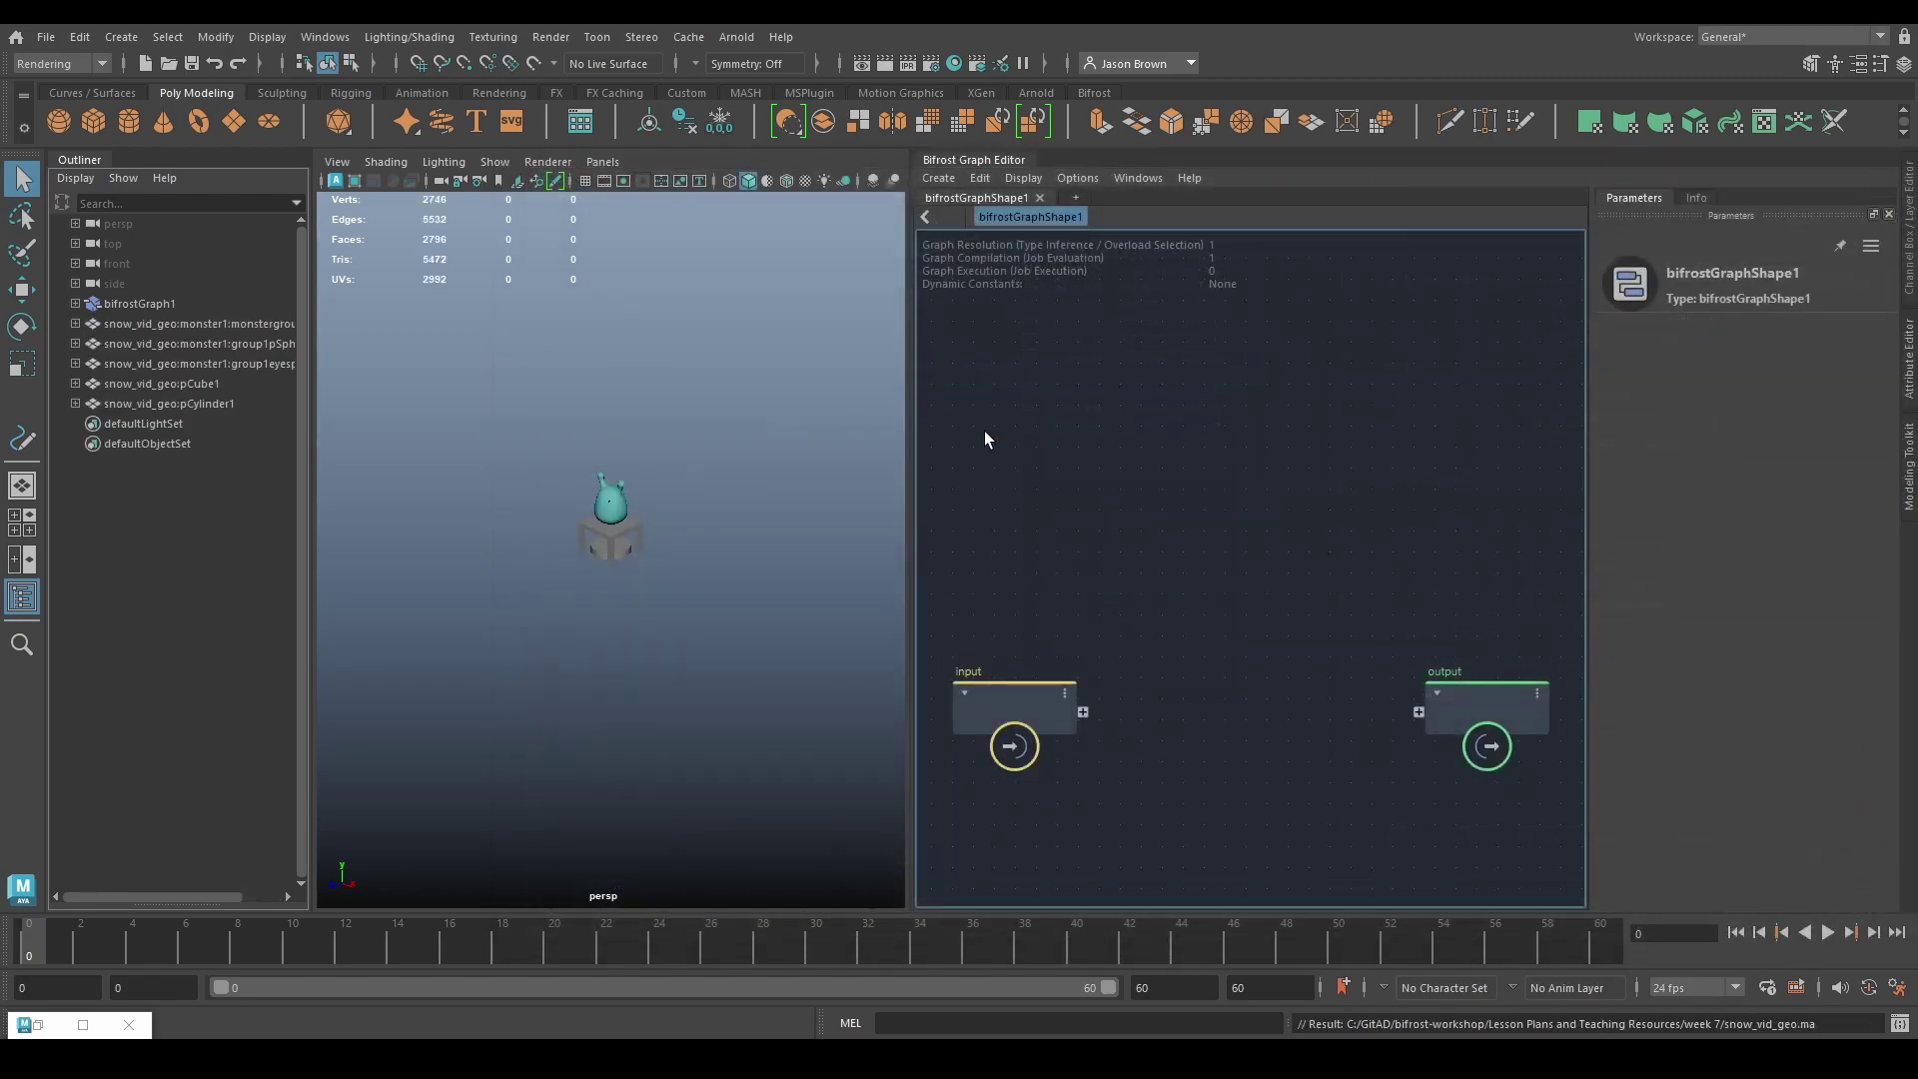
Step: Inspect the monster group, body and eyes in the Outliner and frame the monster
left_click(131, 323)
left_click(160, 344)
key("f")
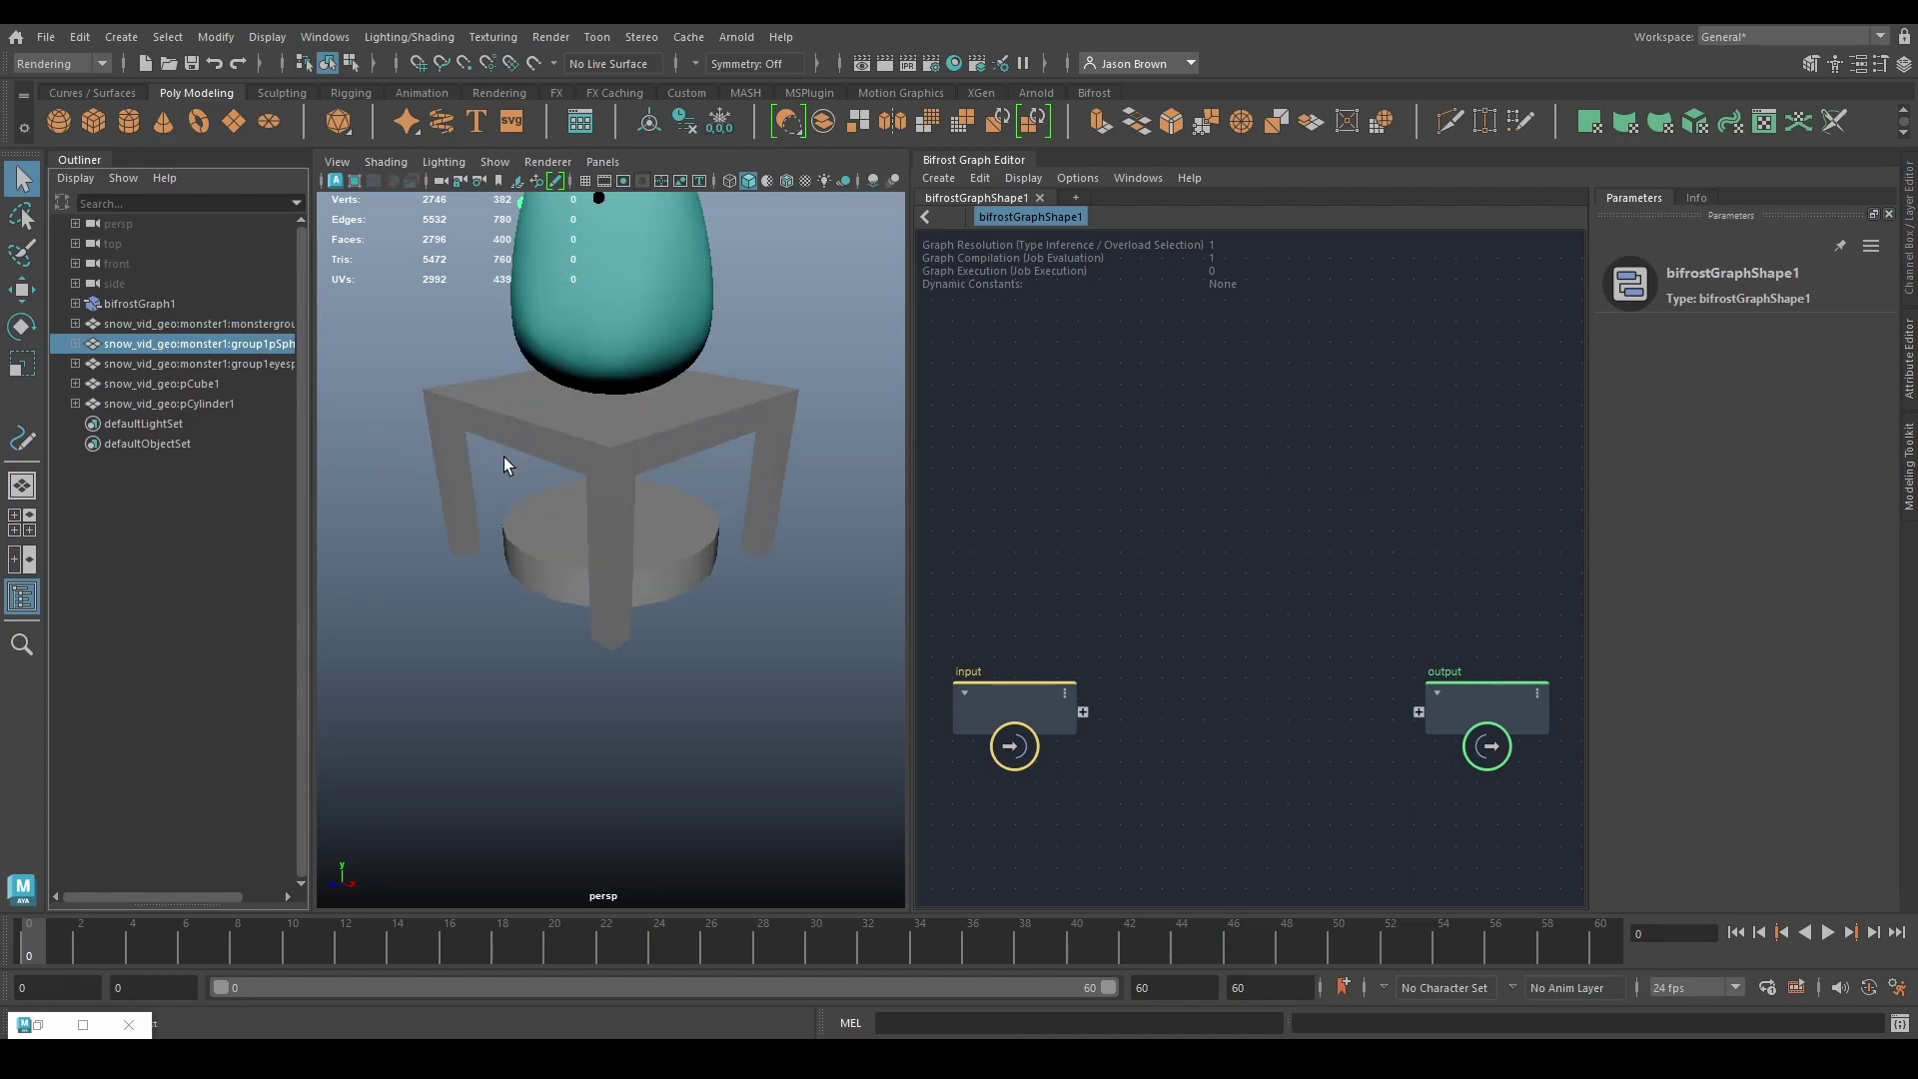
left_click(207, 365, "shift")
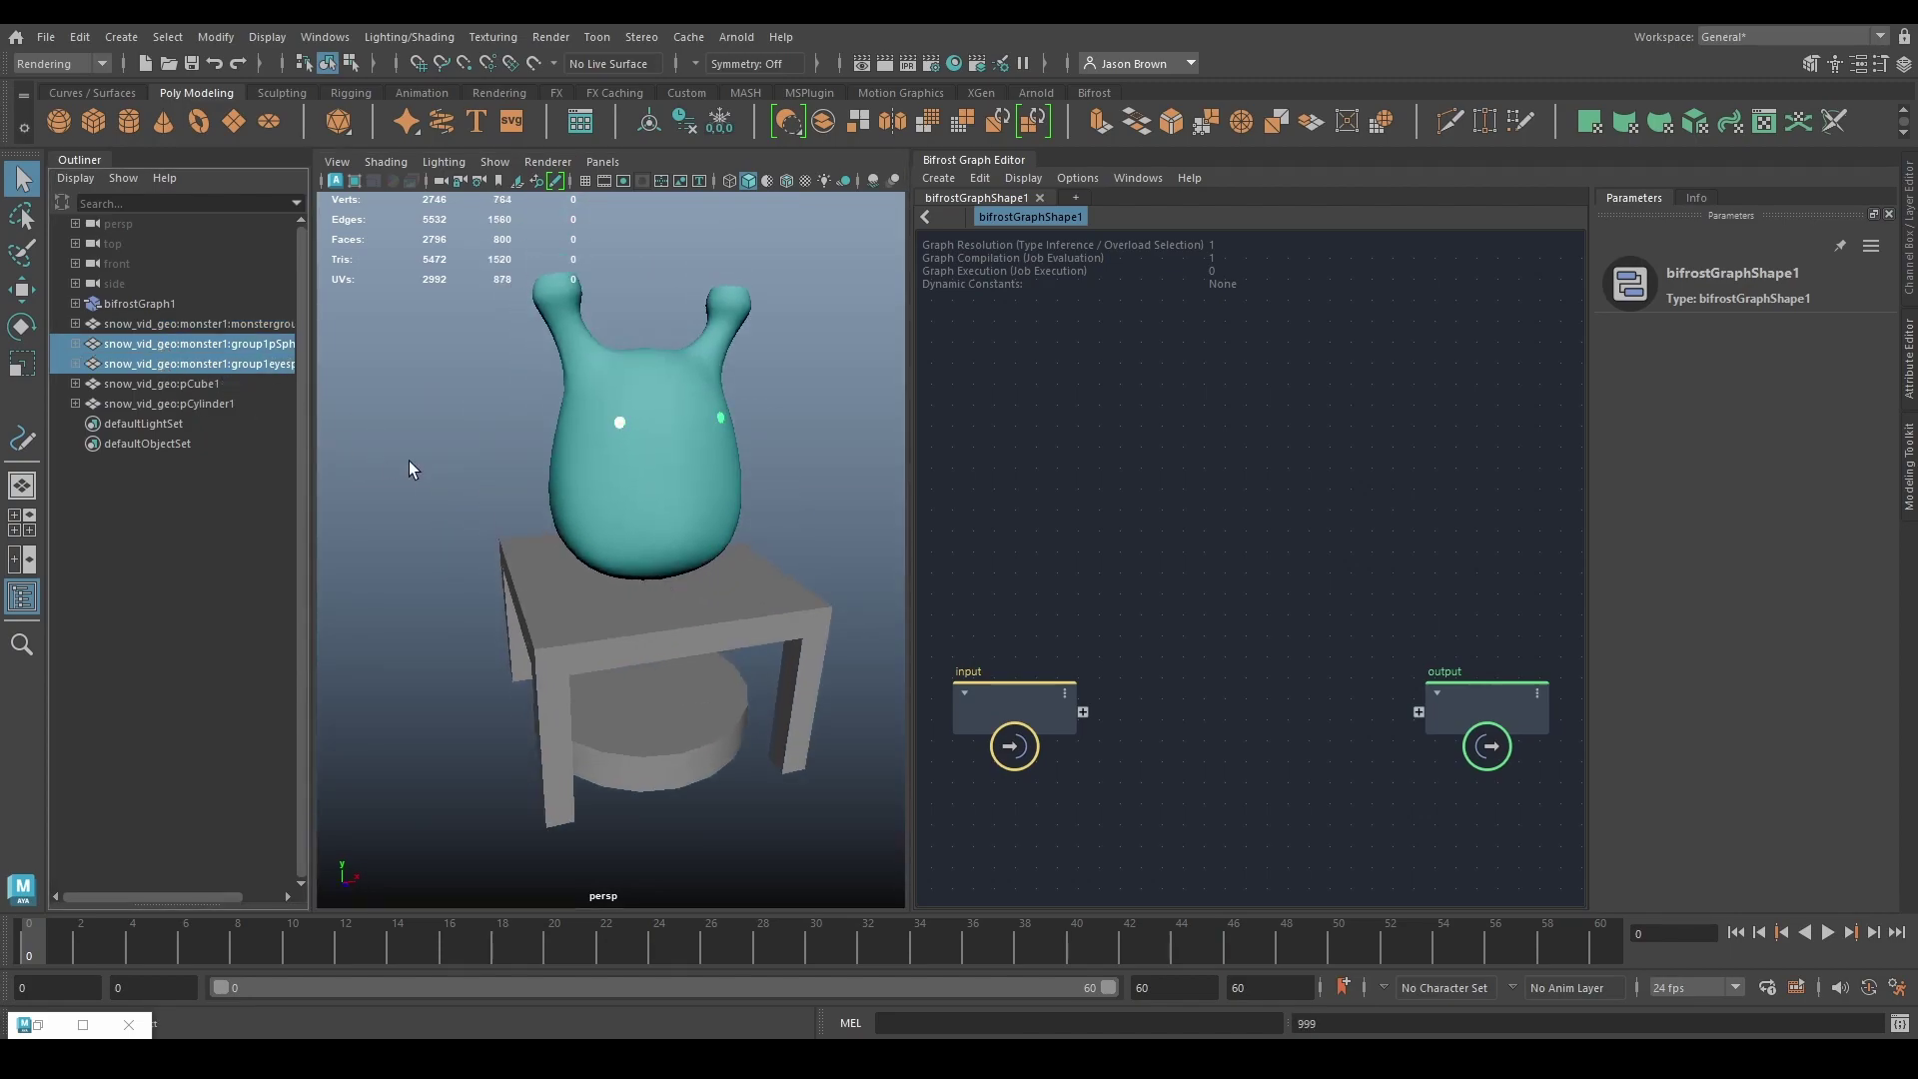
left_click(177, 326)
left_click(174, 345)
left_click(160, 362, "shift")
Step: Check the table and cylinder, then hide all five imported snow_vid_geo objects
left_click(145, 385)
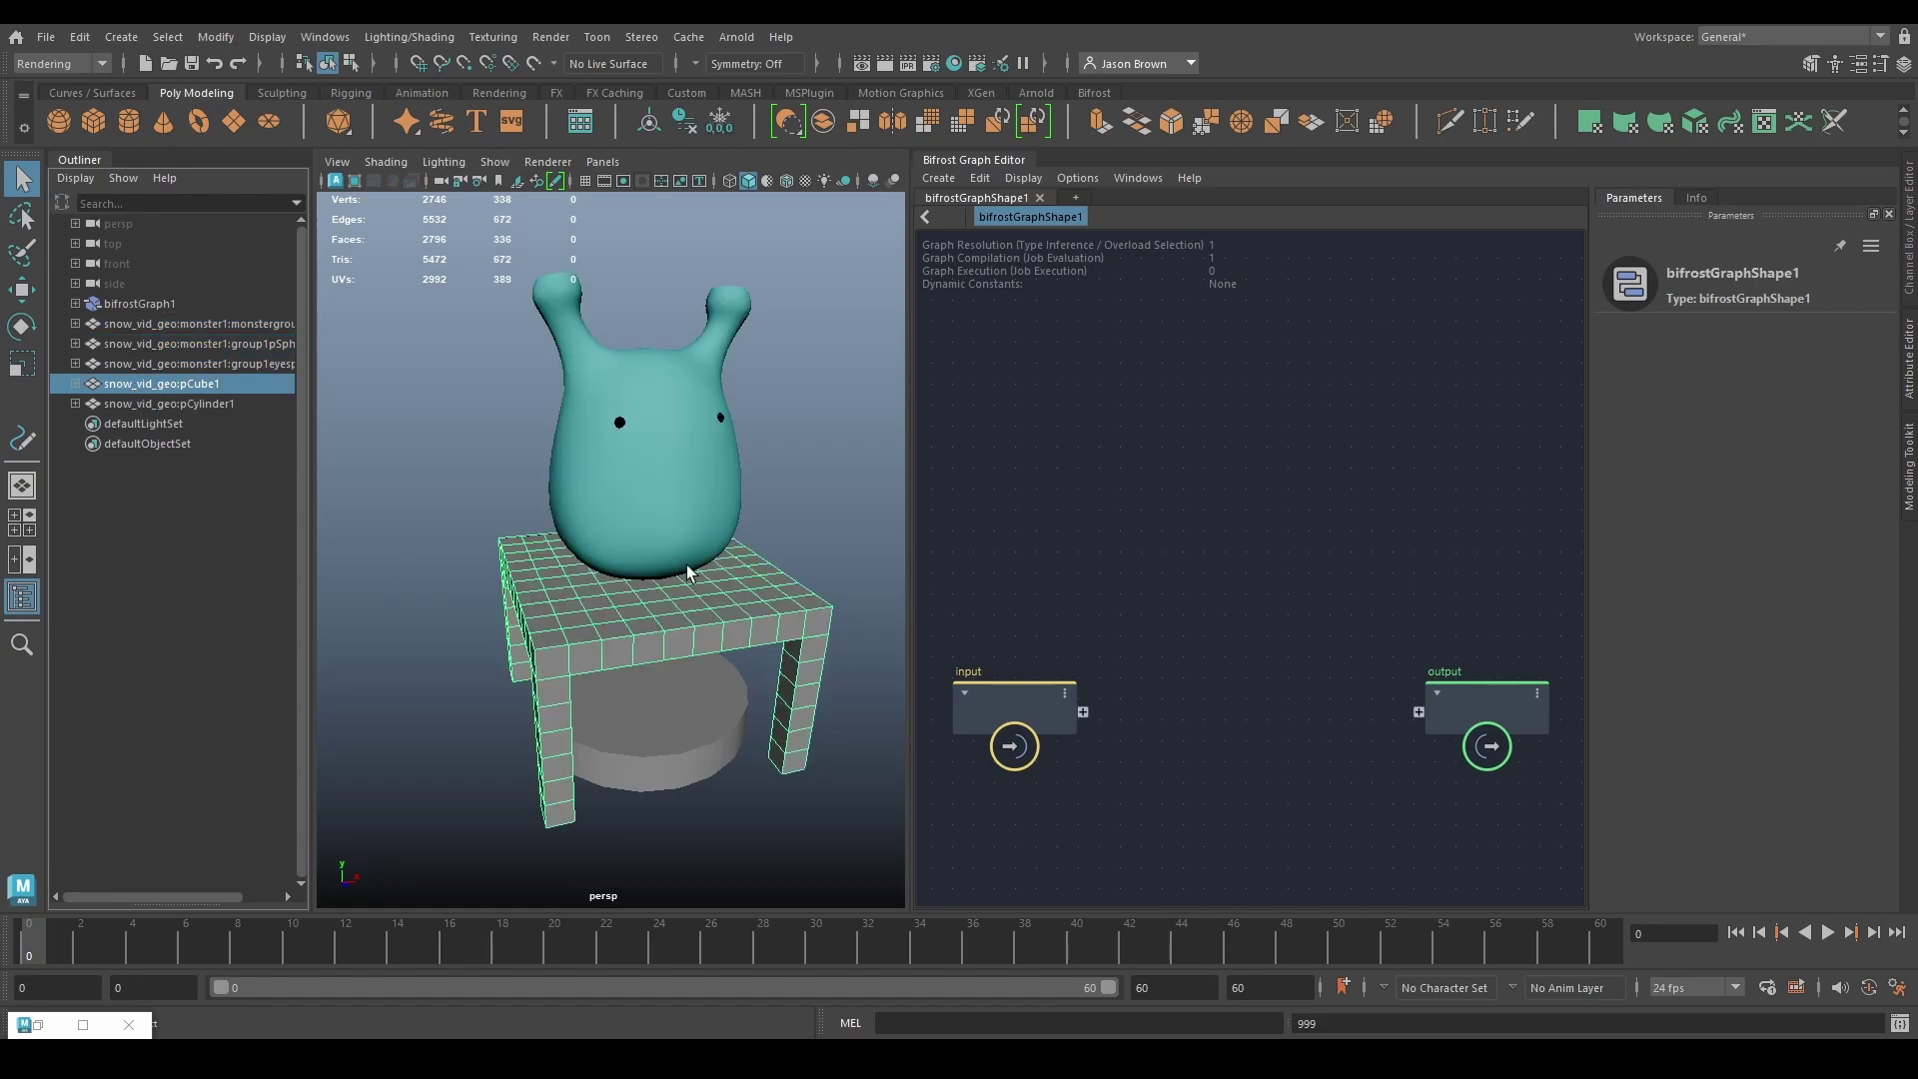
left_click(161, 404)
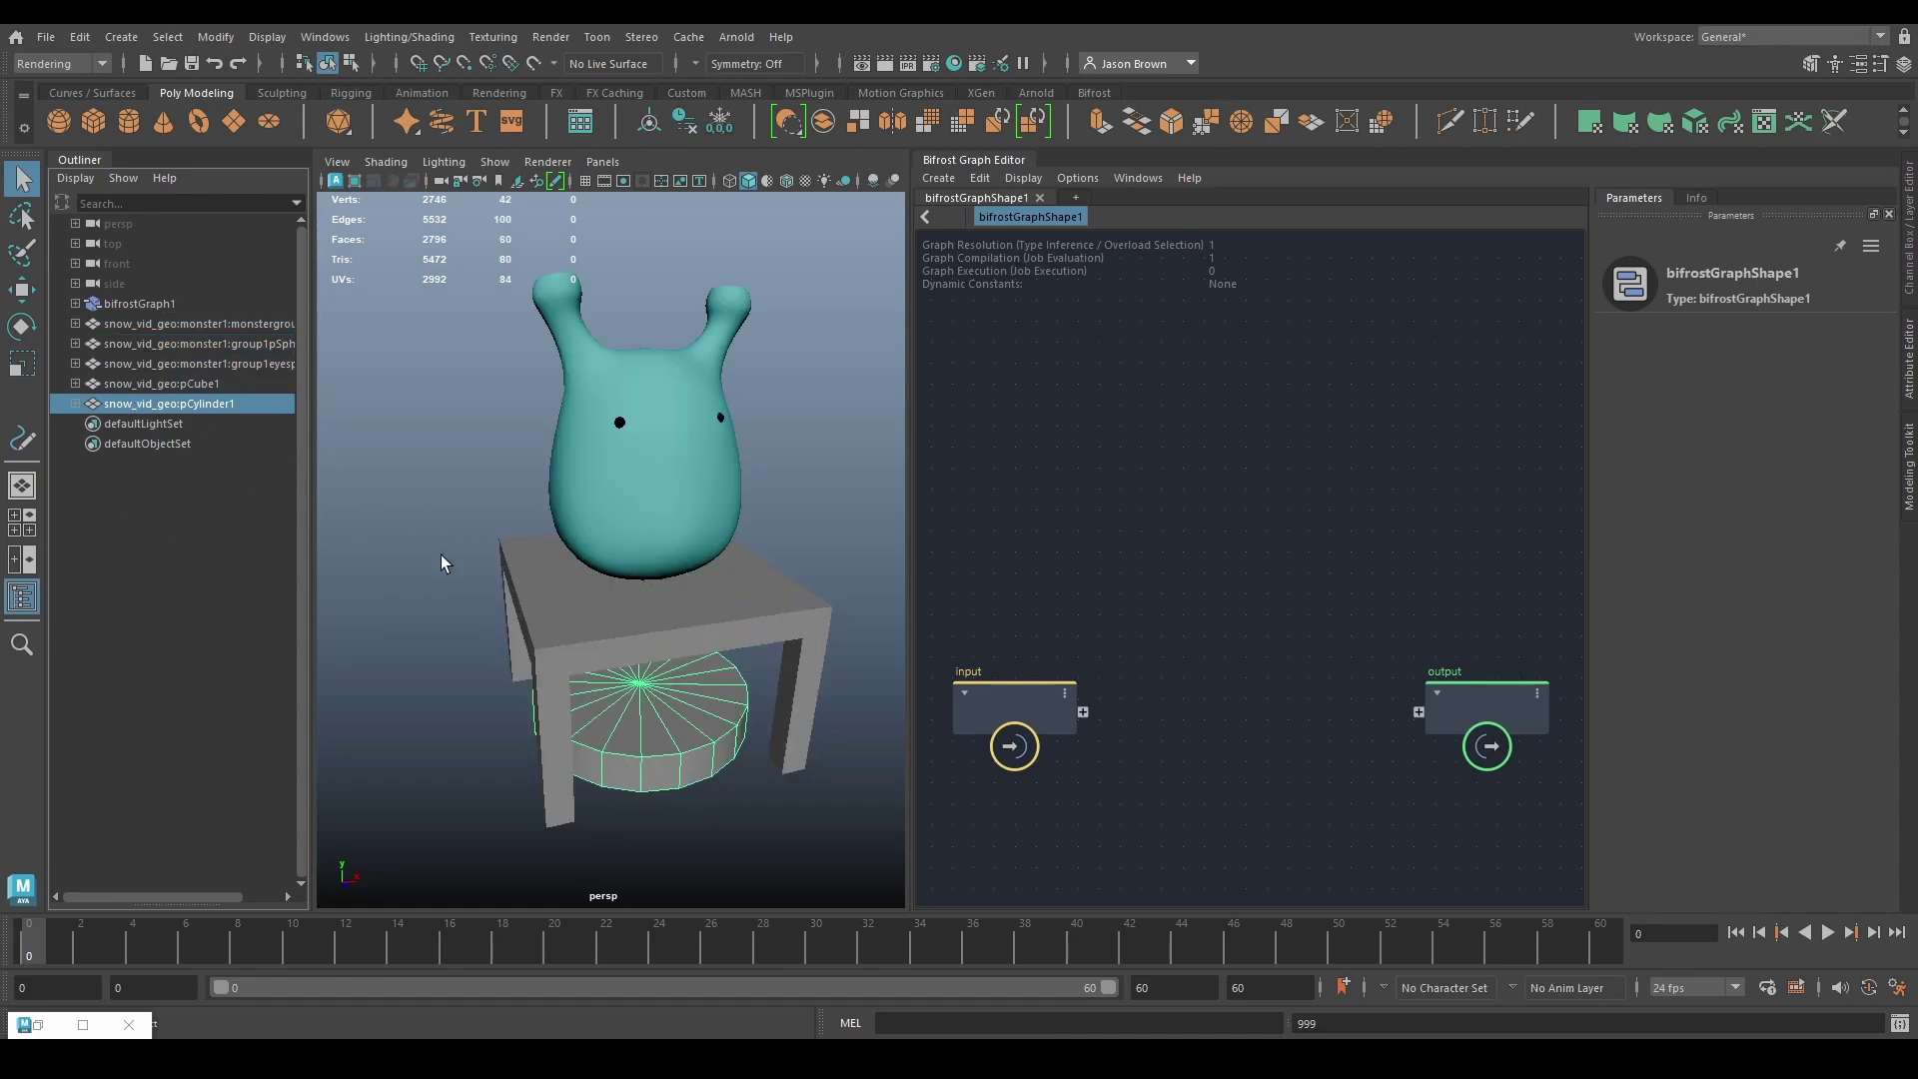
left_click(174, 322, "shift")
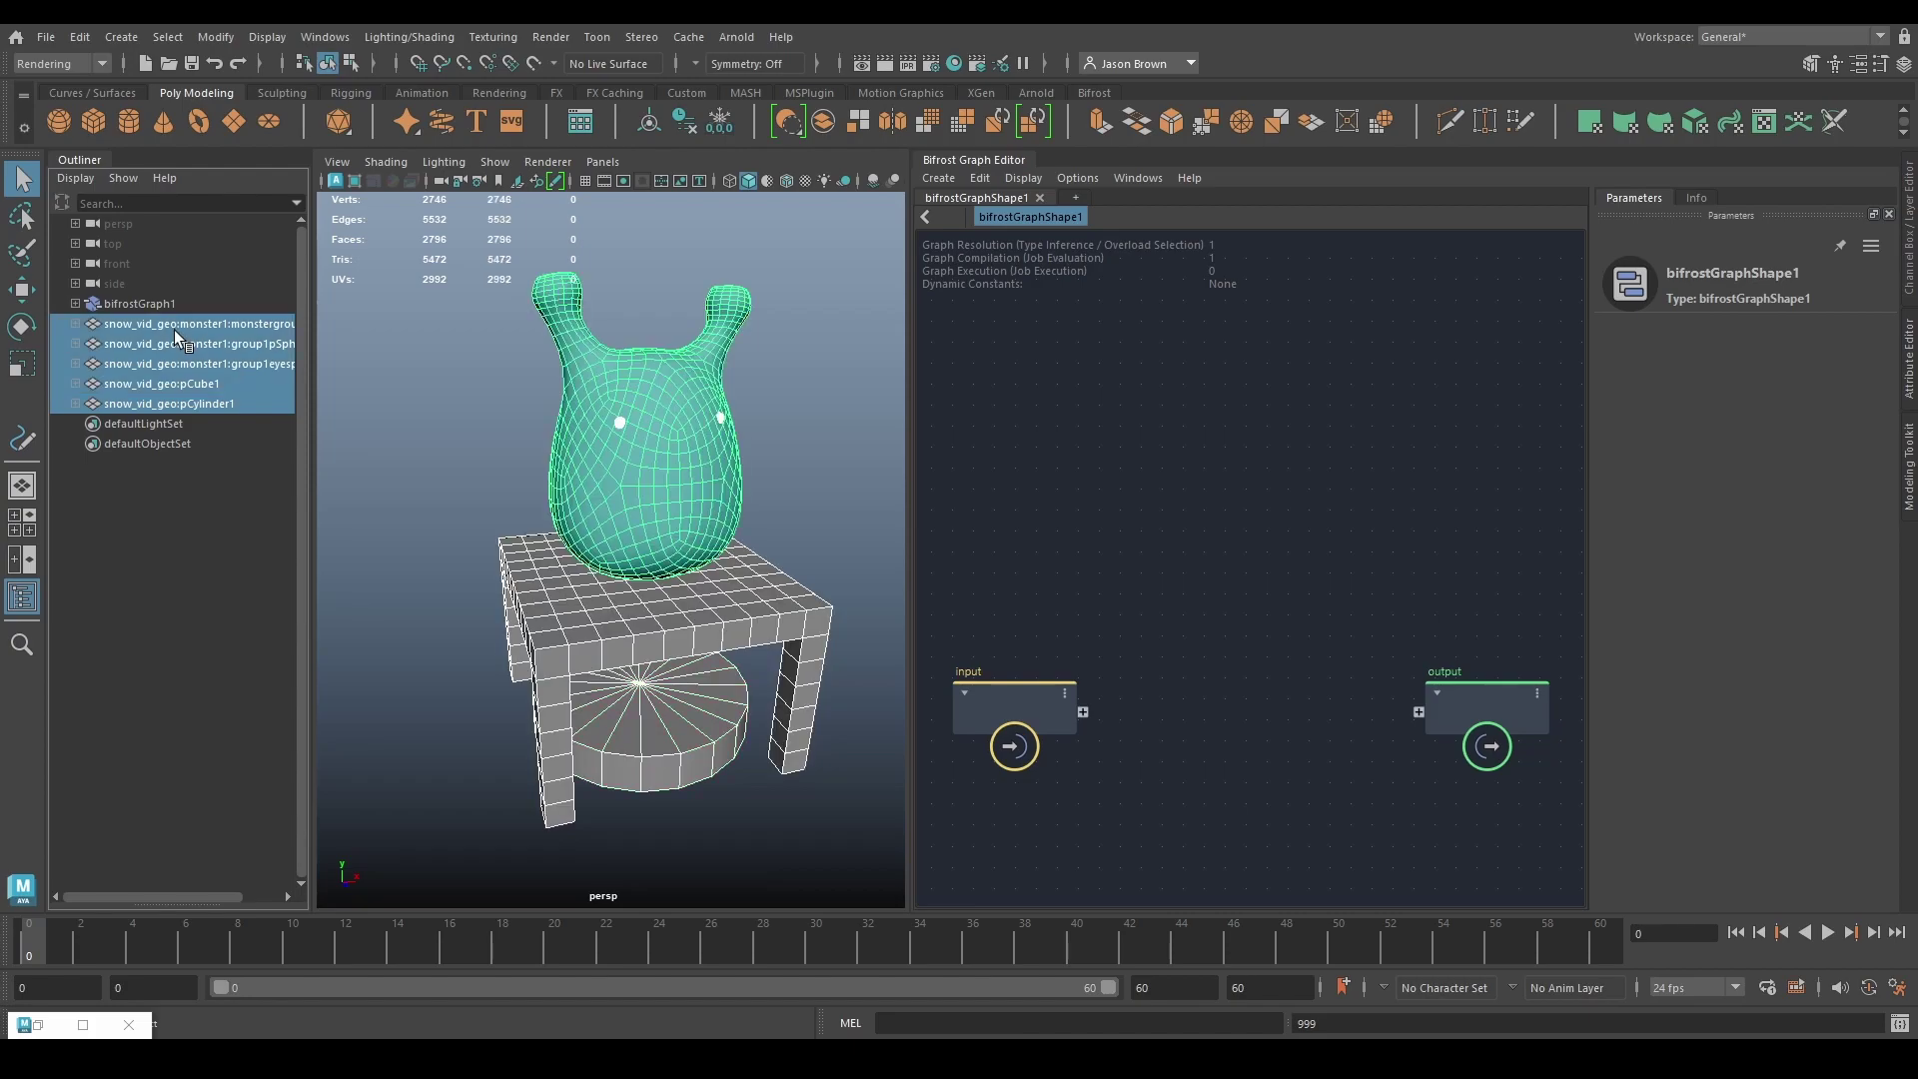
key("h")
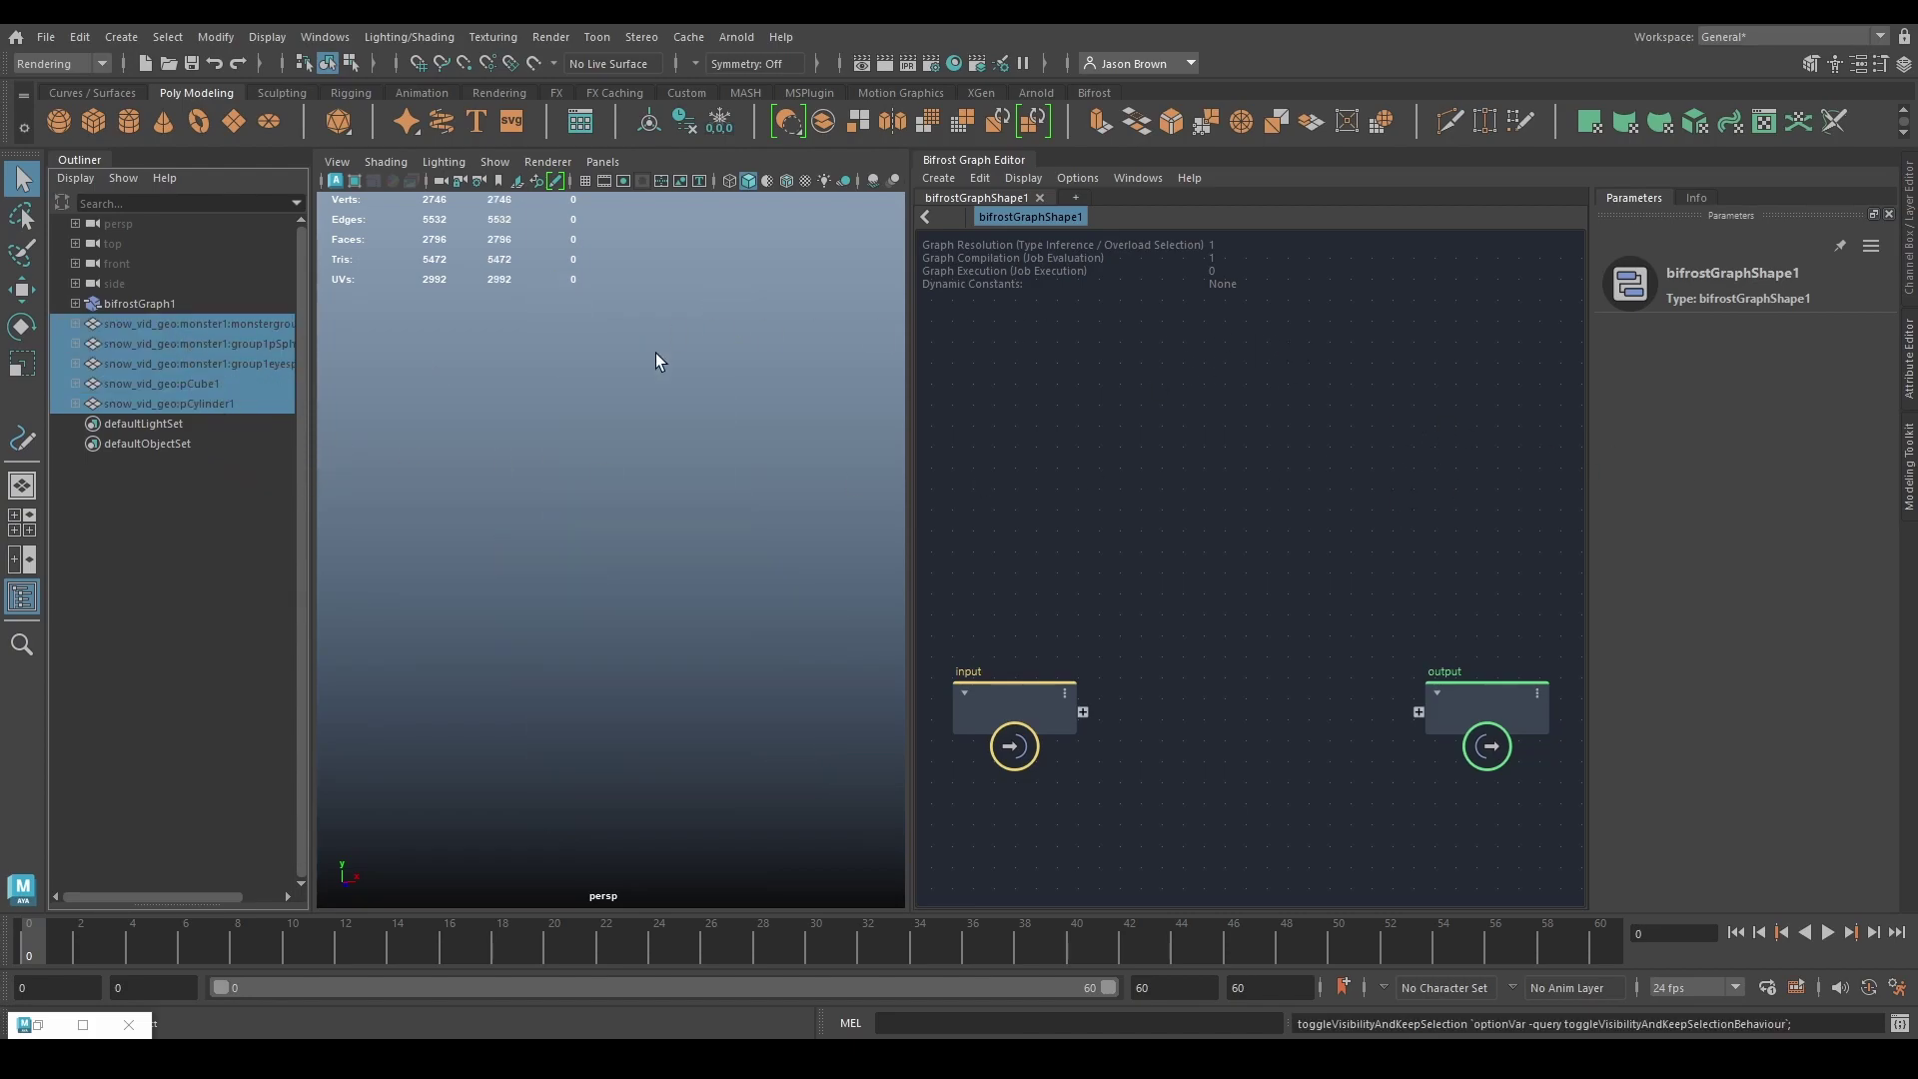
left_click(190, 363)
Step: Drag the monster geometry into the Bifrost graph and rename its input node 'monster'
left_click(190, 323, "shift")
left_click_drag(222, 339, 1038, 407)
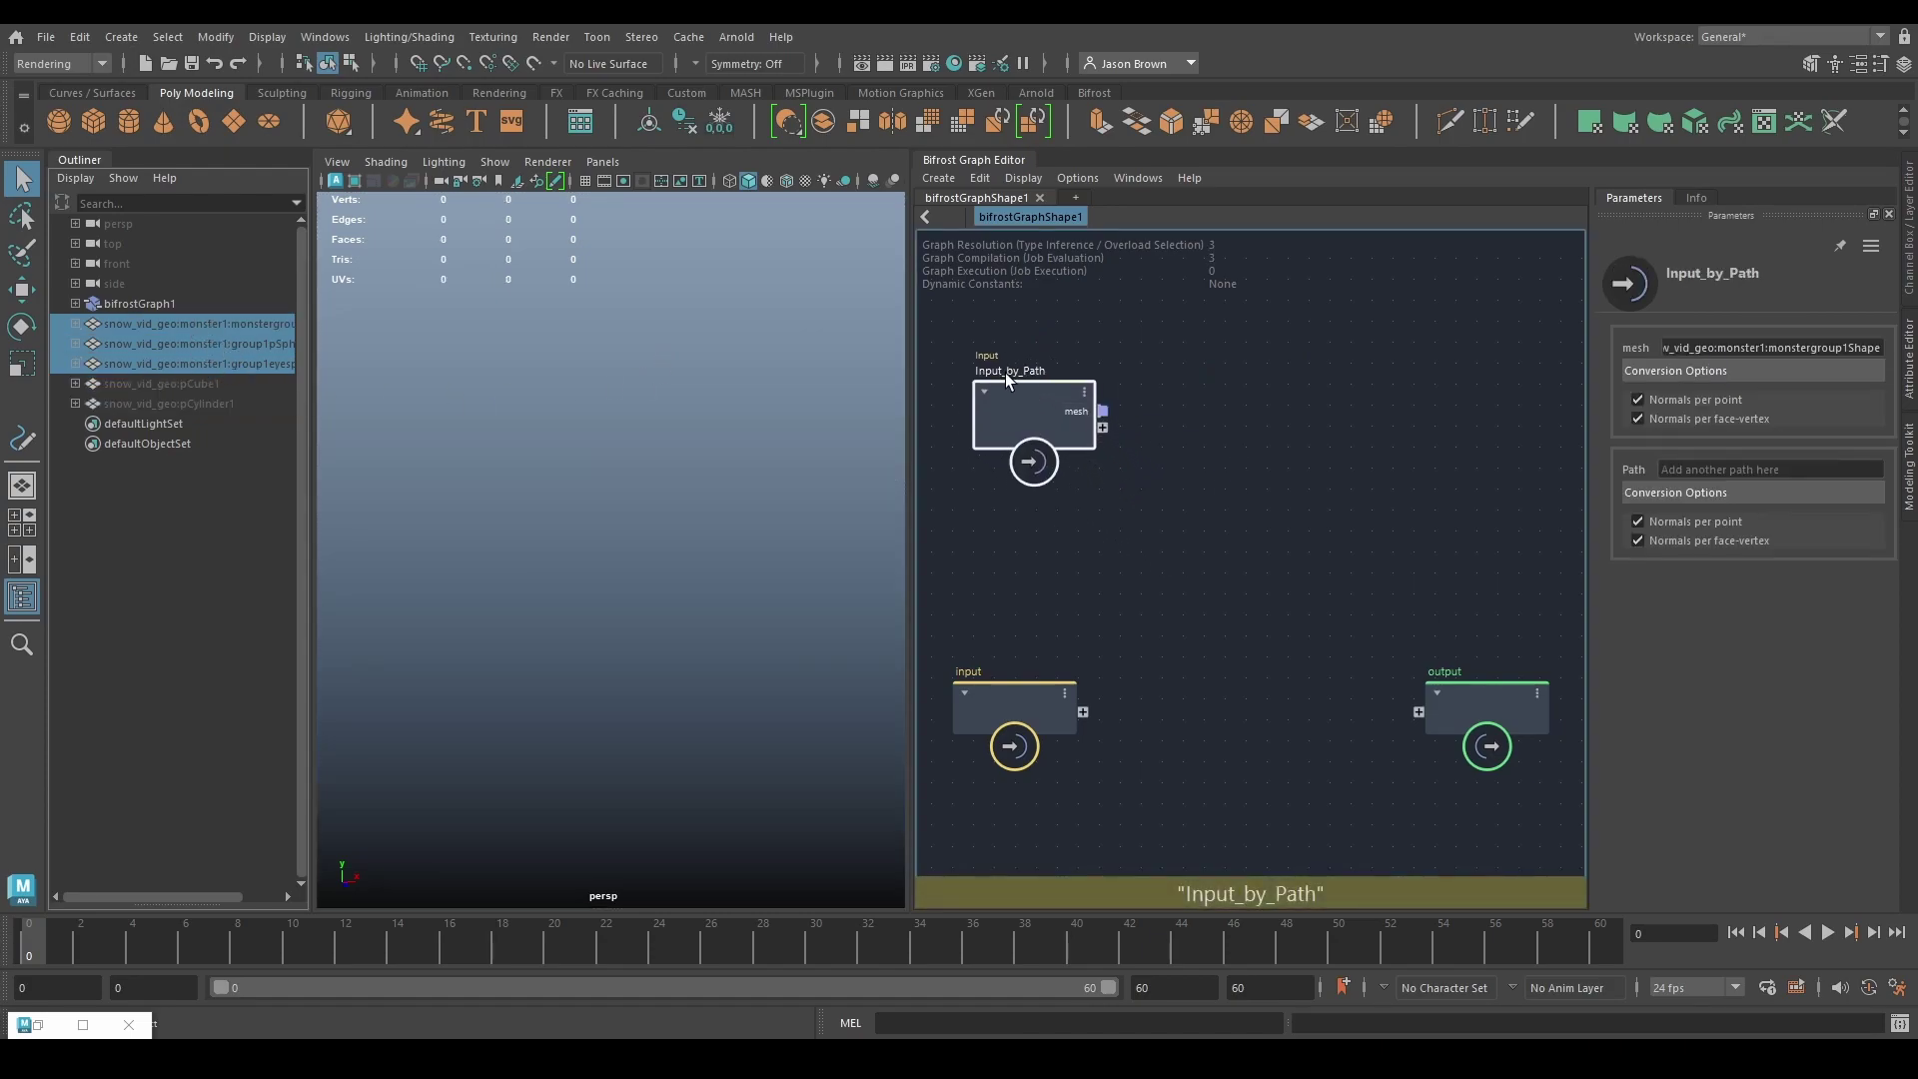
left_click(1670, 347)
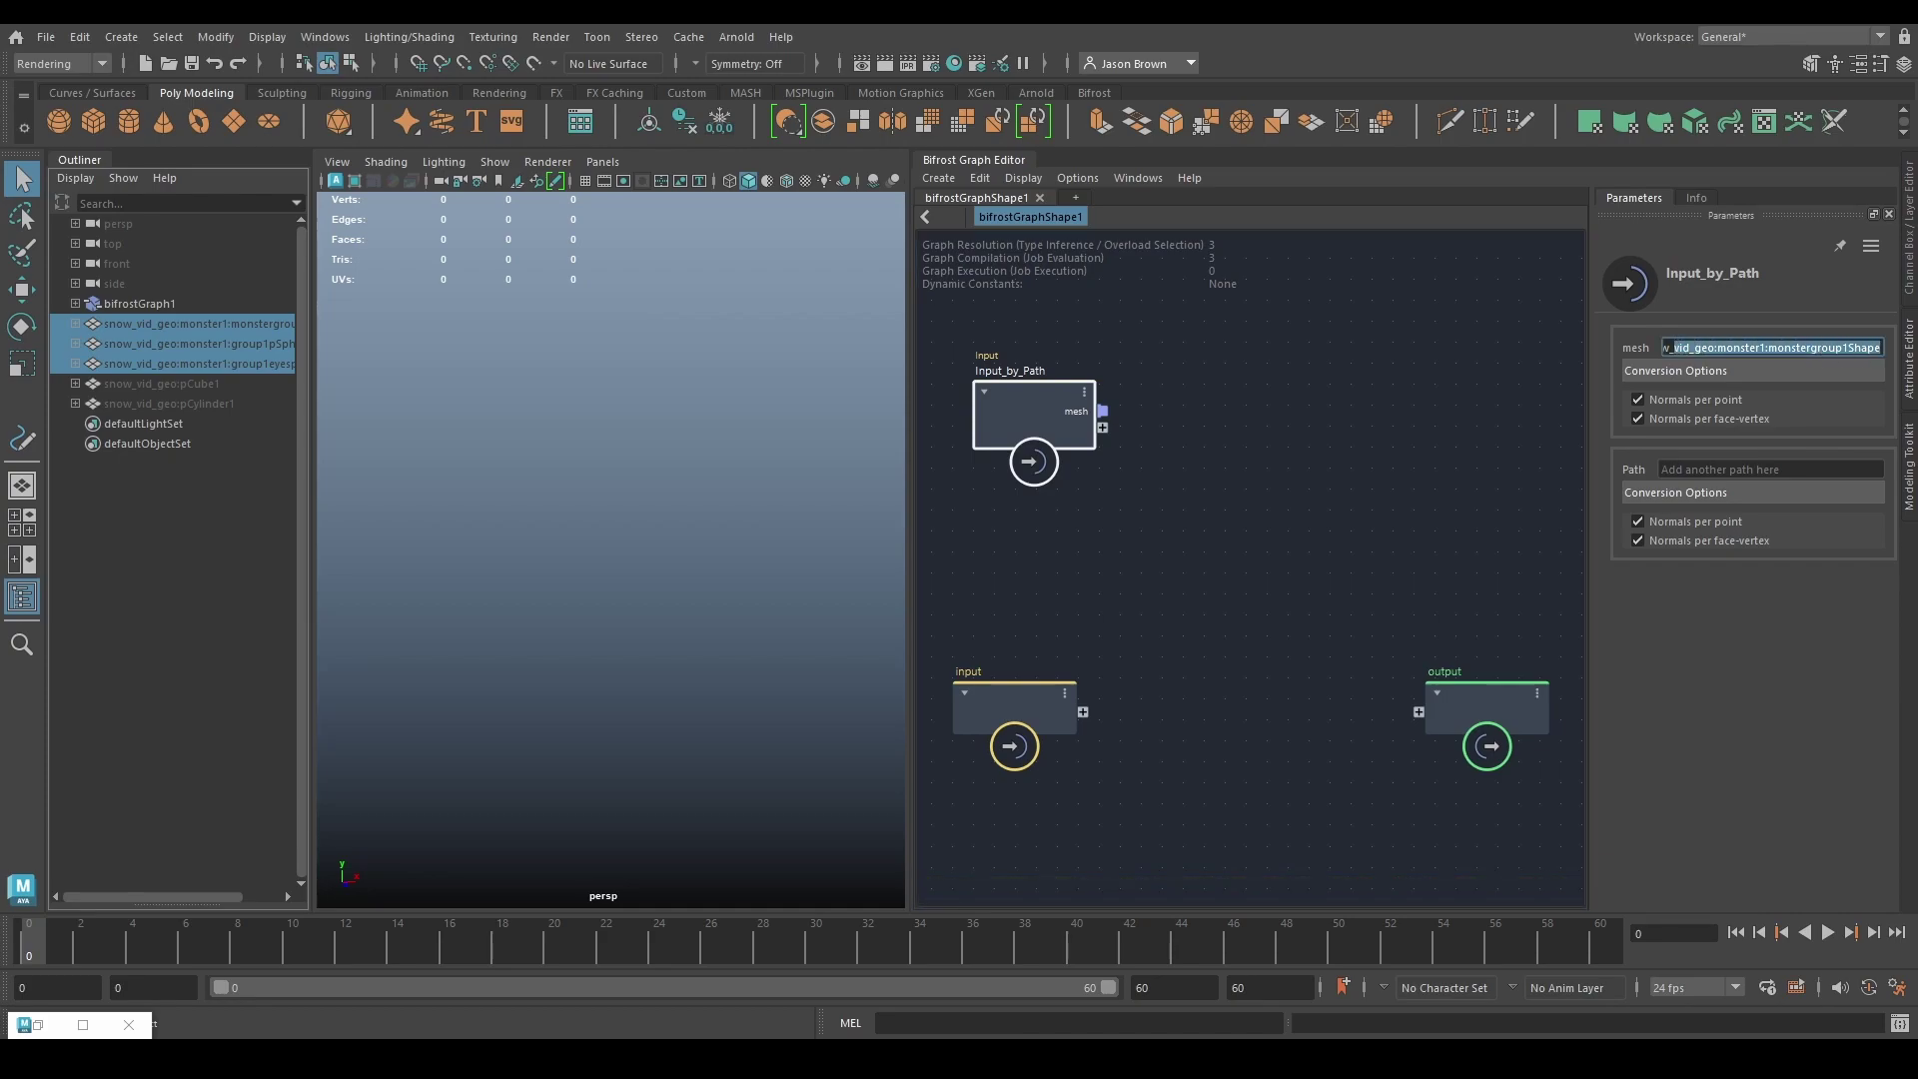
left_click_drag(1034, 326, 1893, 344)
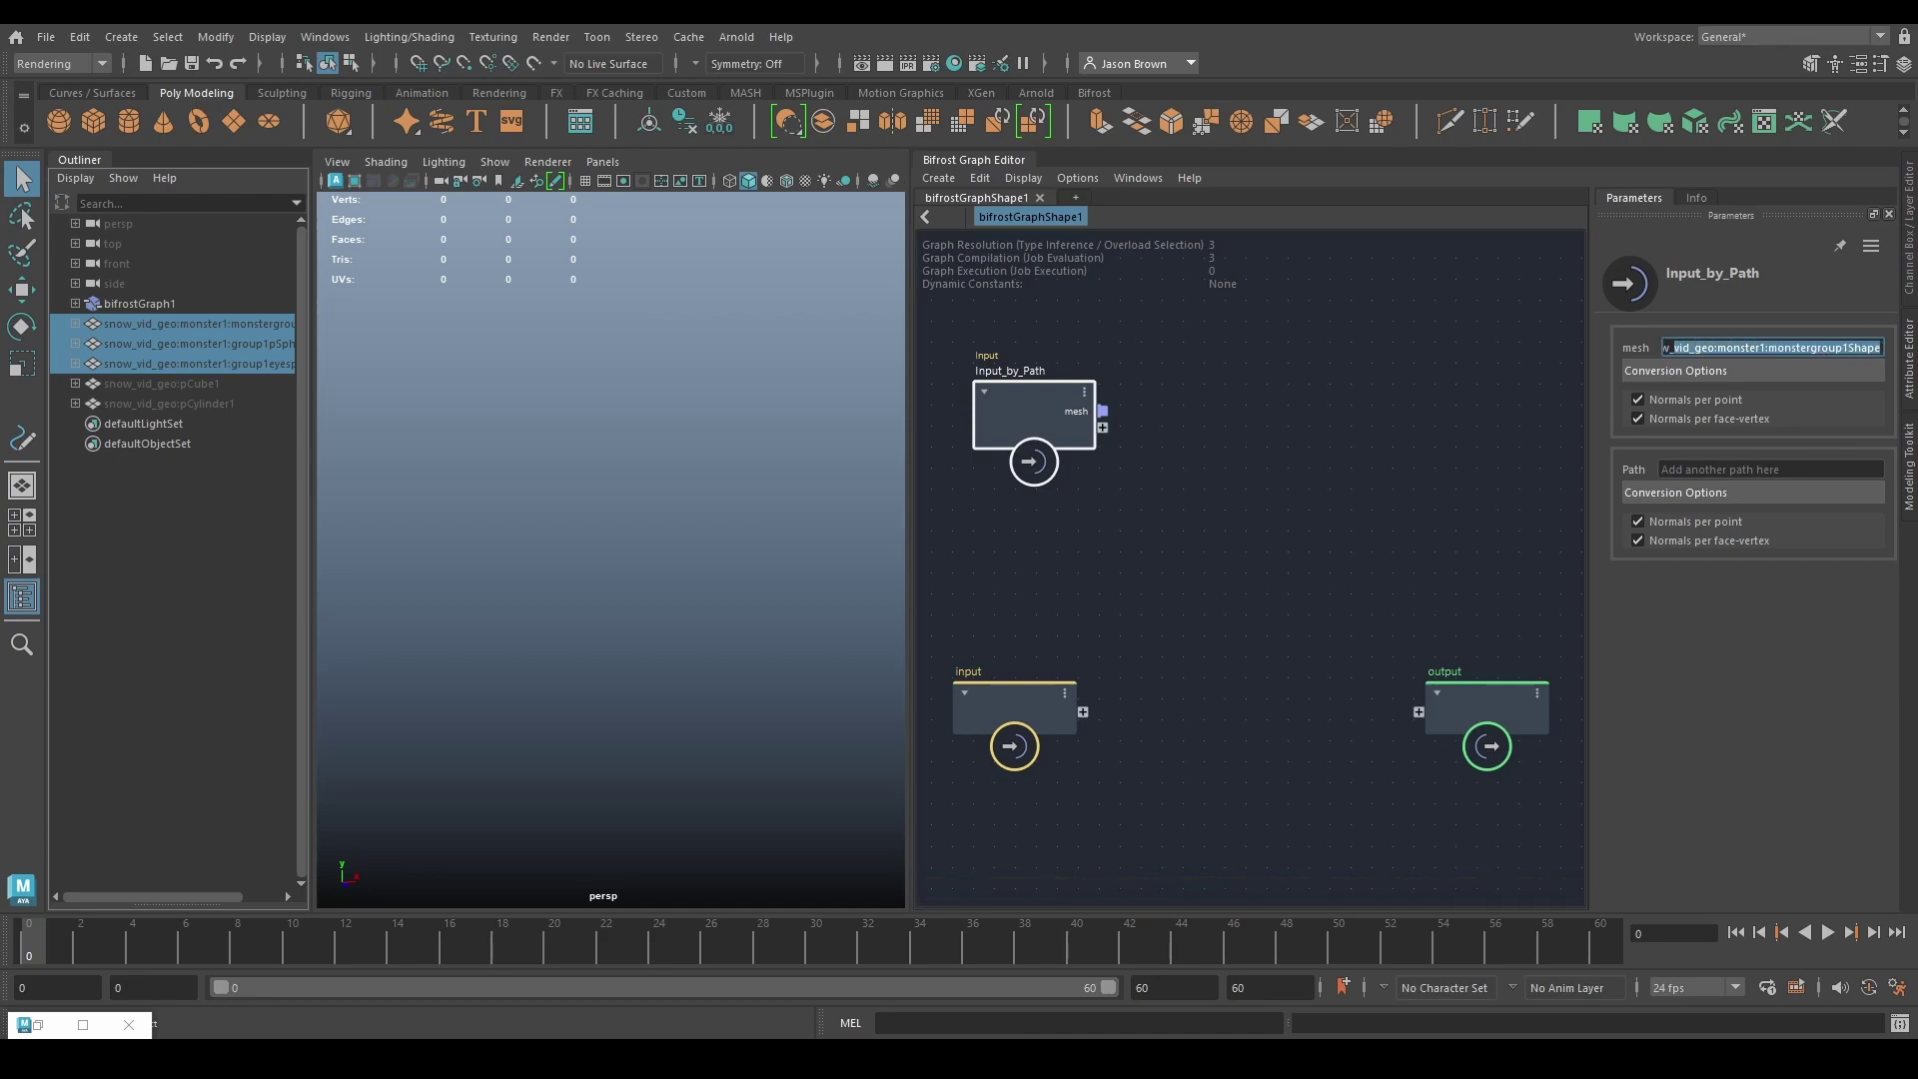
left_click(1333, 396)
double_click(1002, 371)
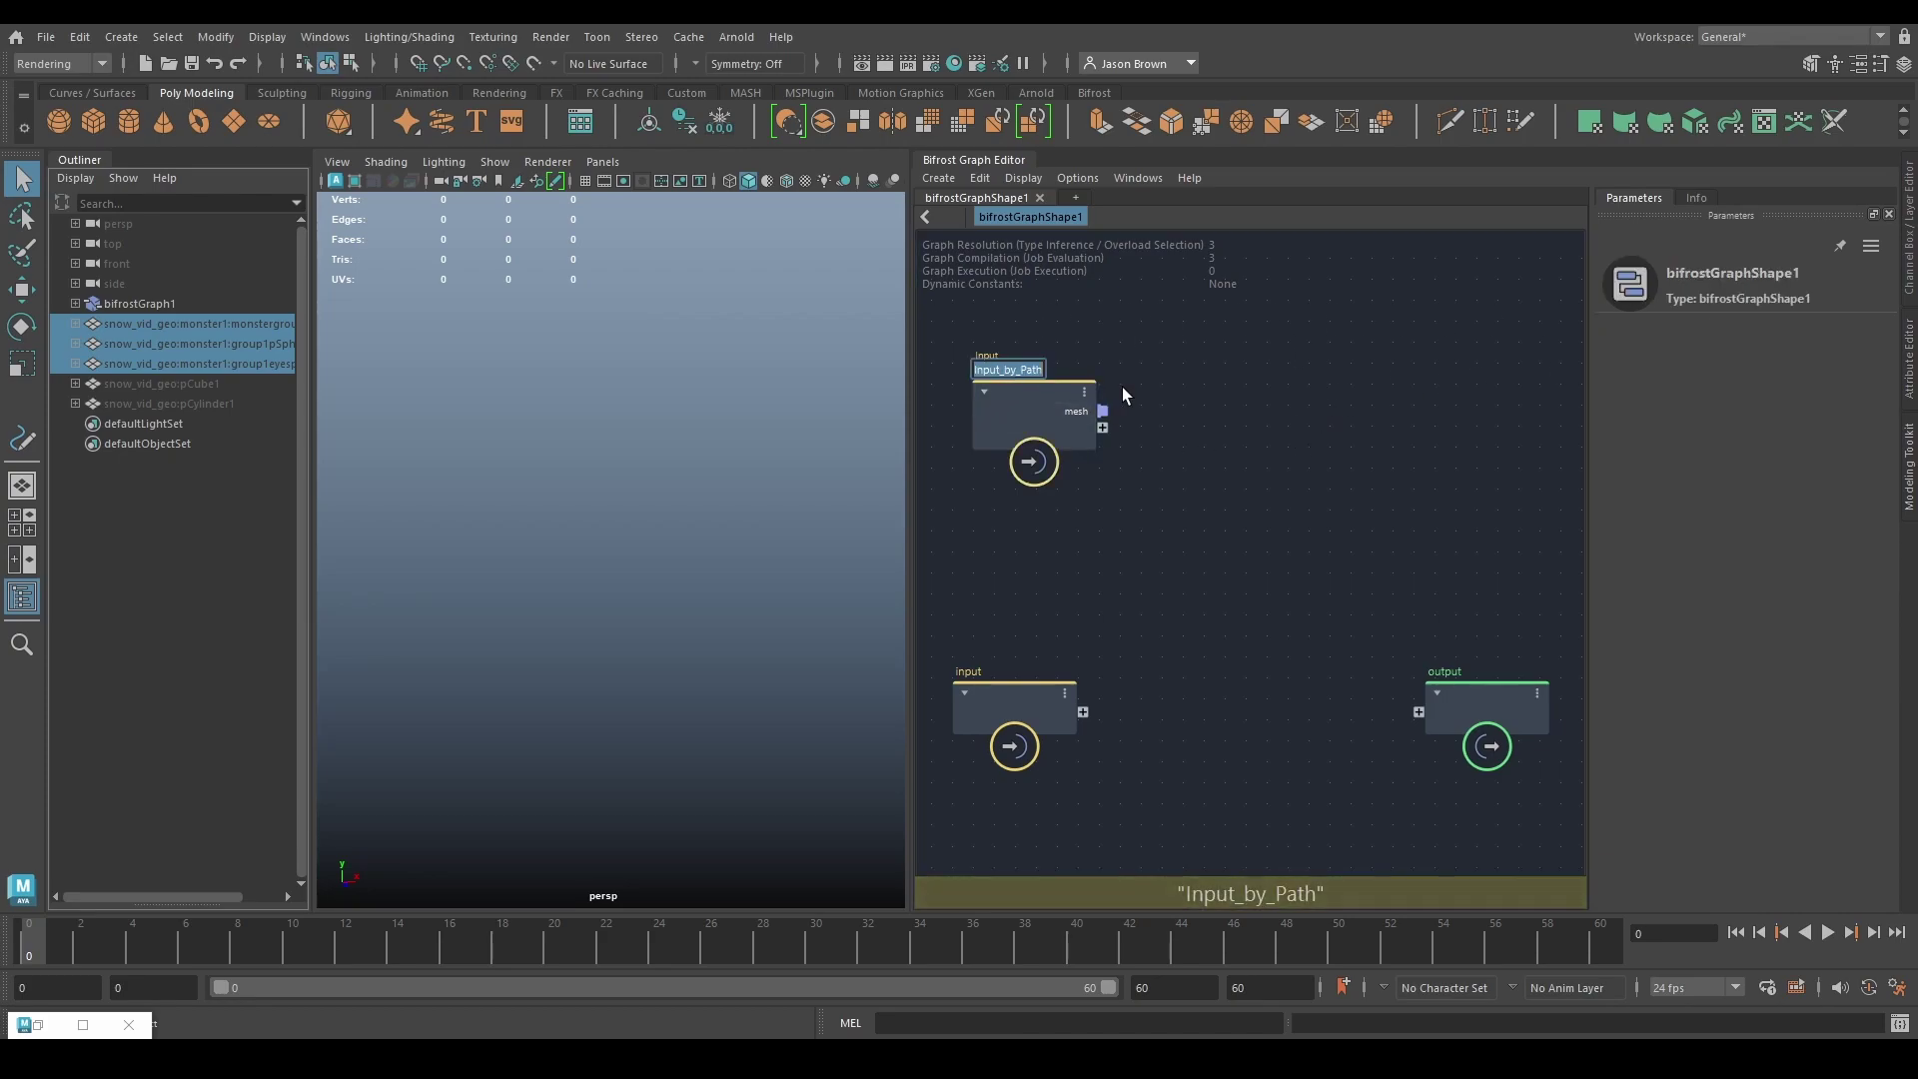
type("monster")
key("Return")
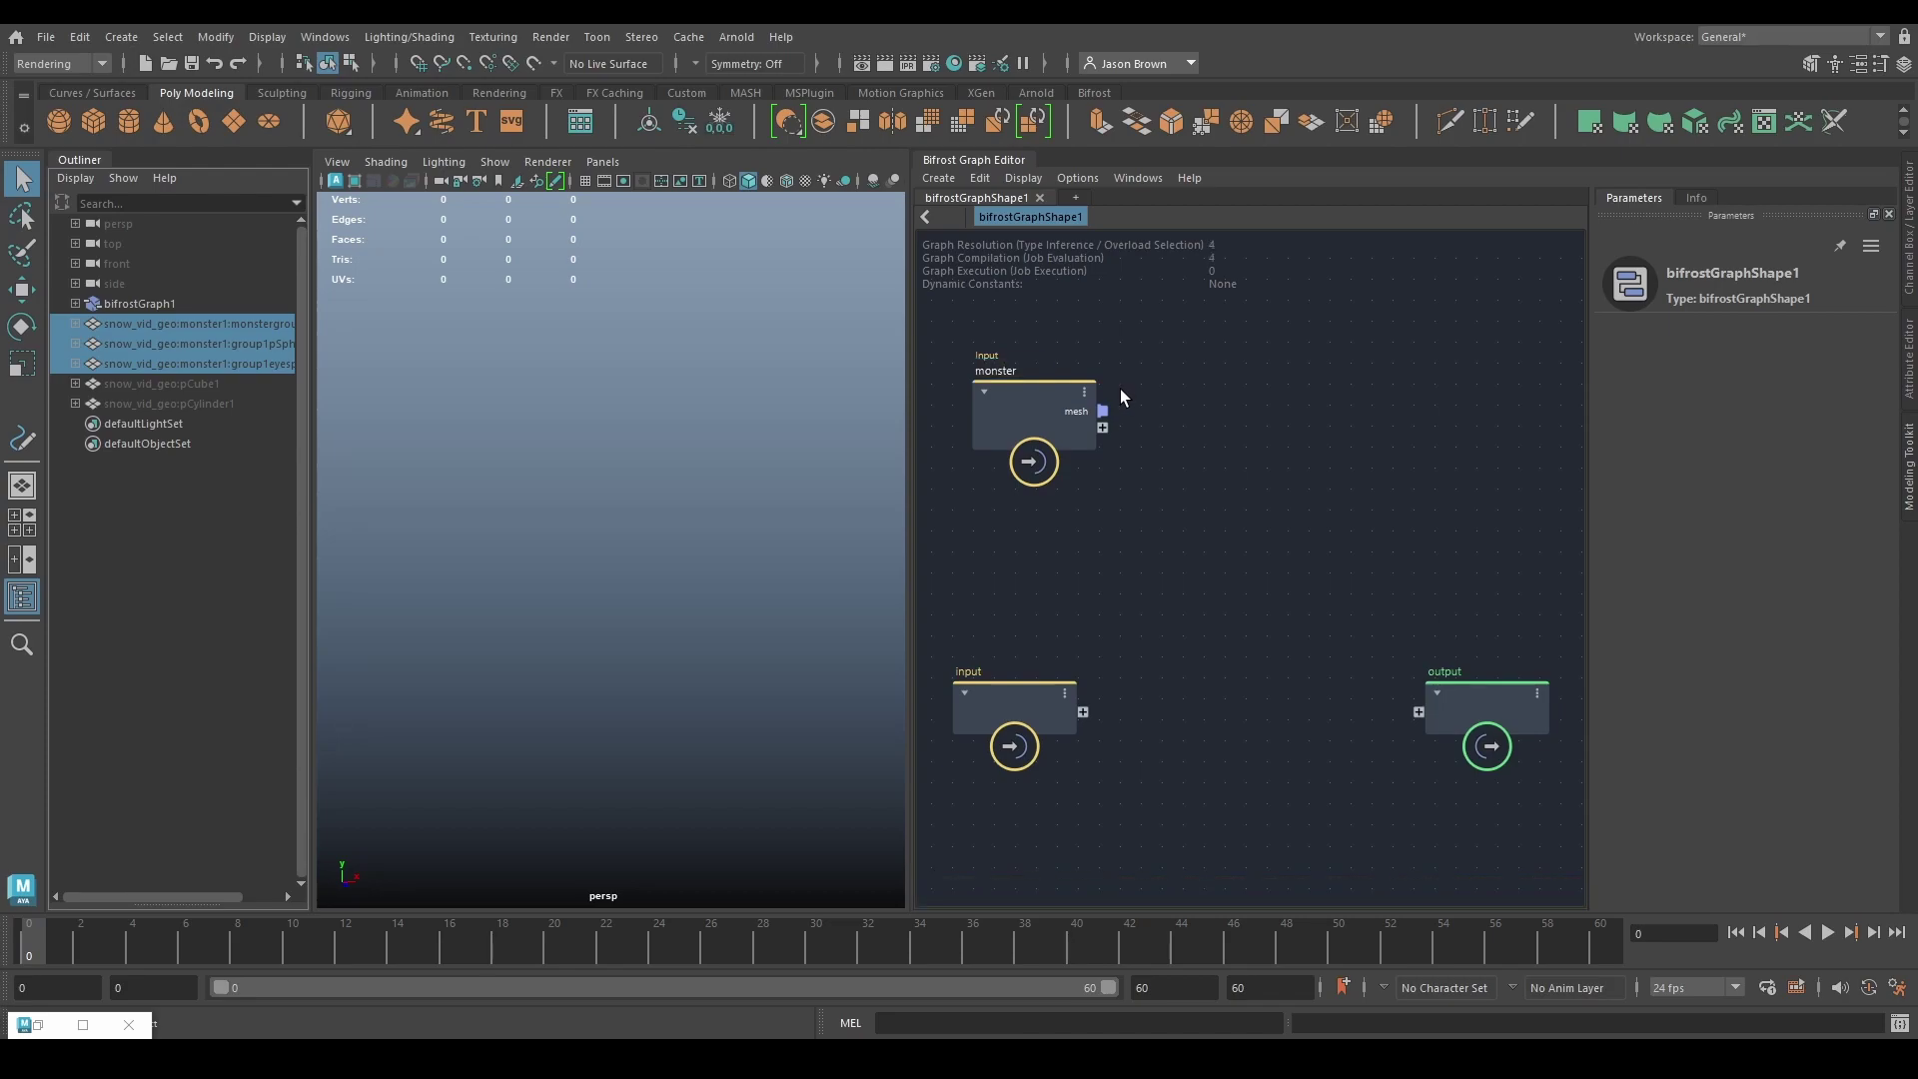
Step: Add pCube1 to the graph as an input node named 'table'
left_click(175, 383)
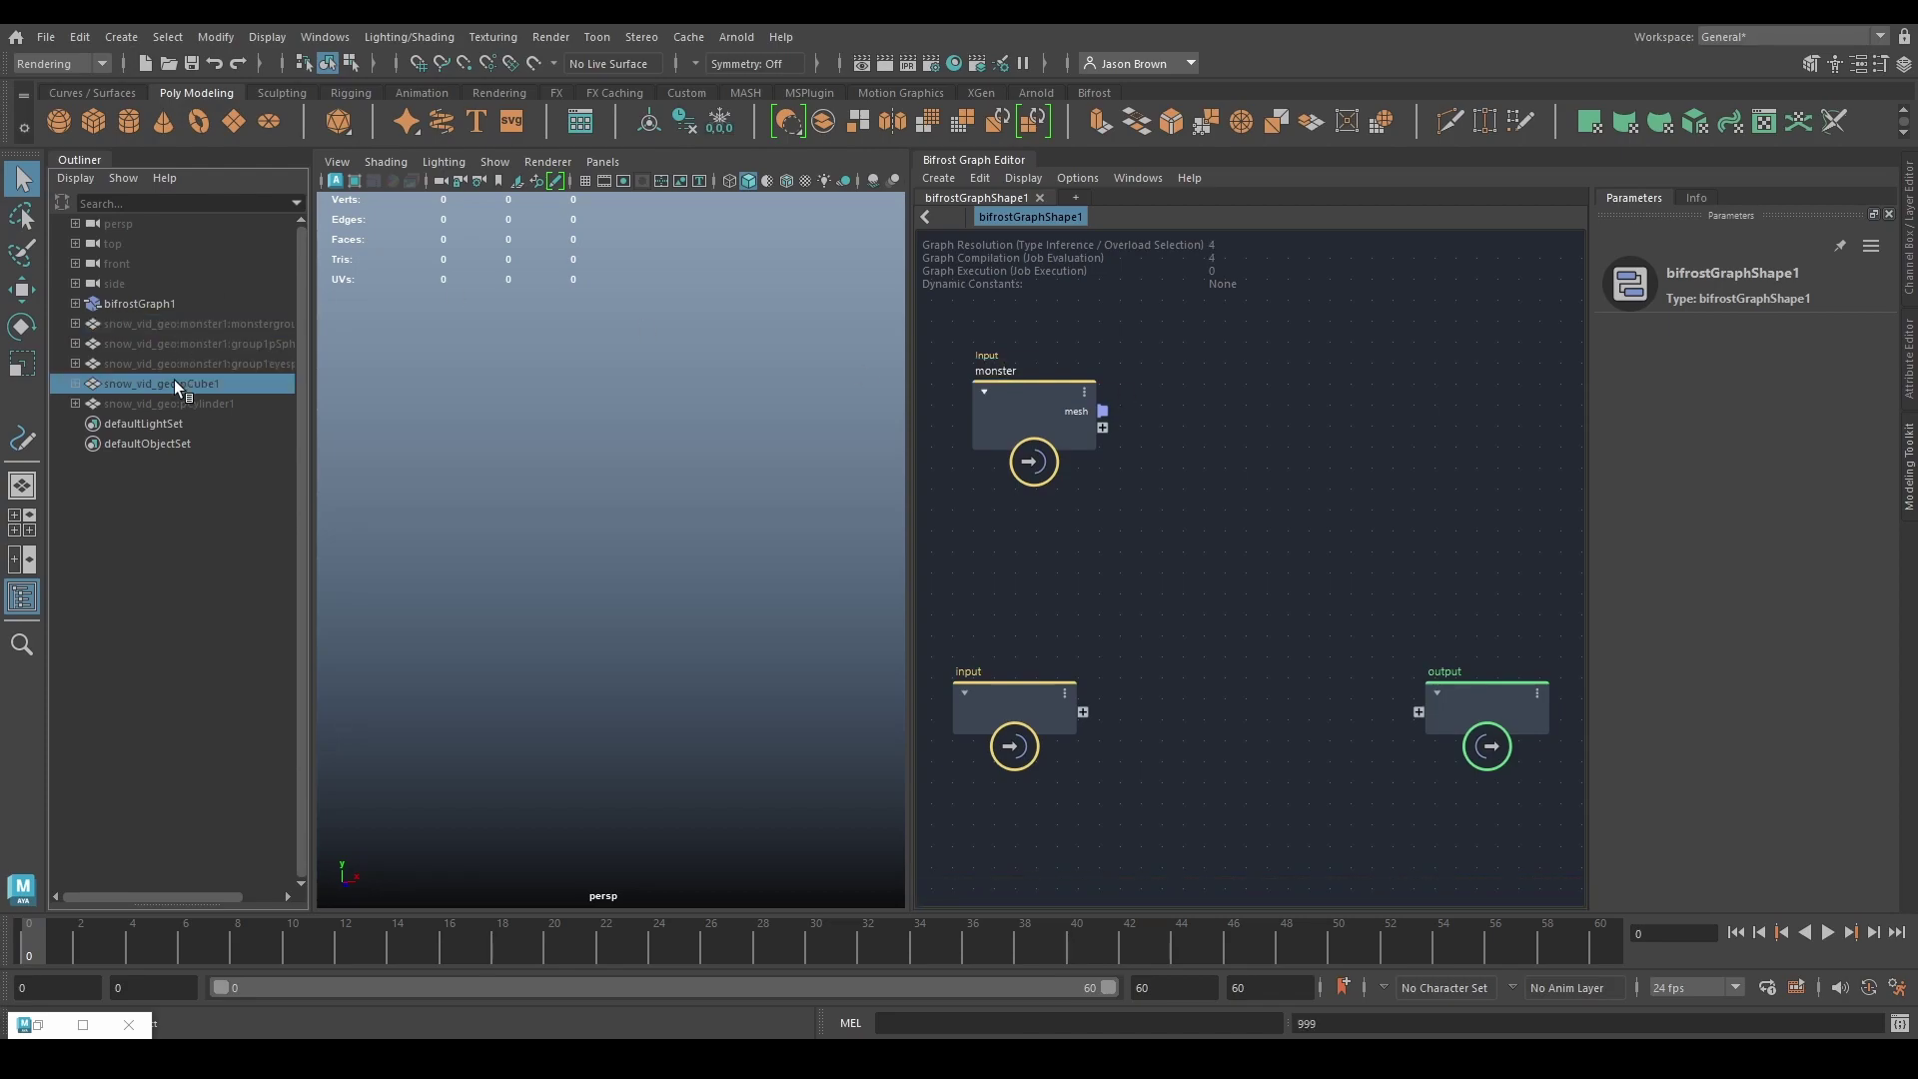
left_click_drag(1036, 555, 1027, 569)
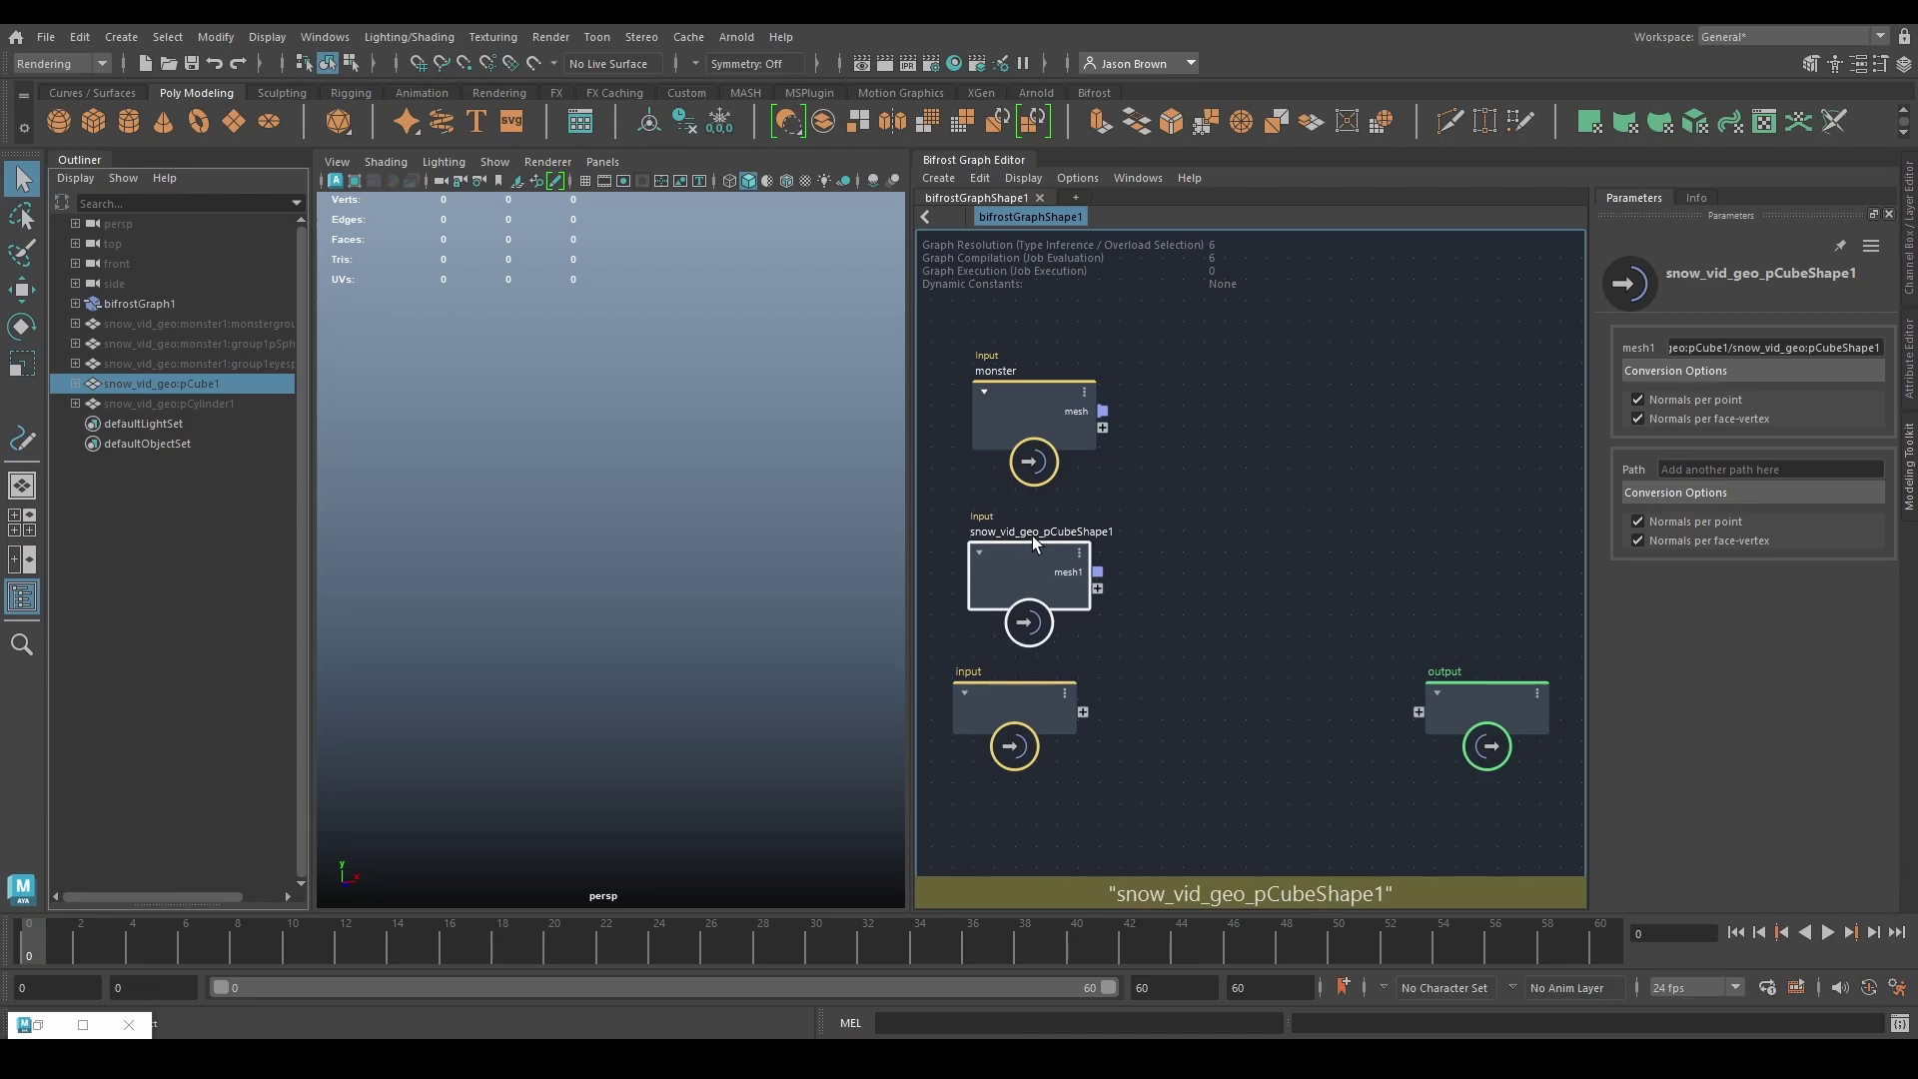
double_click(1035, 530)
type("table")
key("Return")
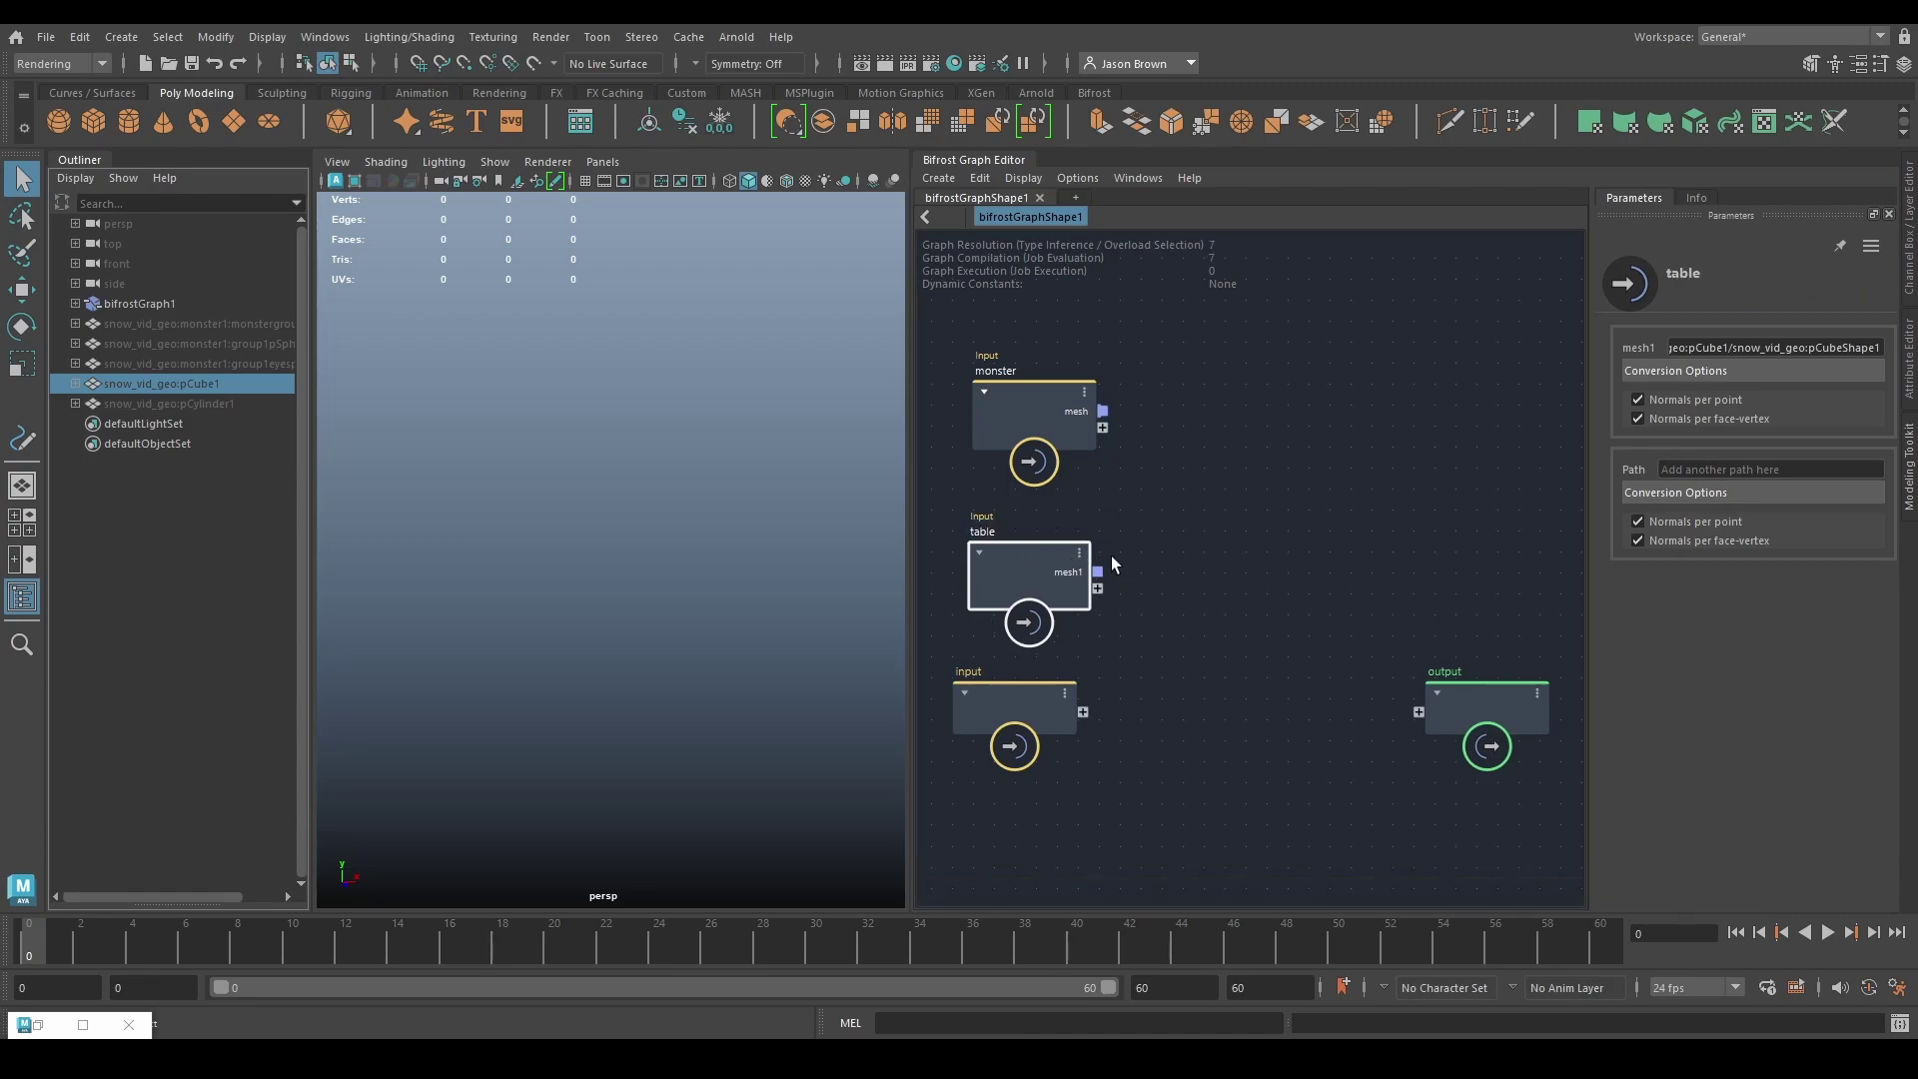
scroll(1256, 547, "down", 1)
middle_click_drag(1256, 547, 1164, 586, "alt")
Step: Add a terminal node and wire the monster and table meshes into its diagnostic input
key("Tab")
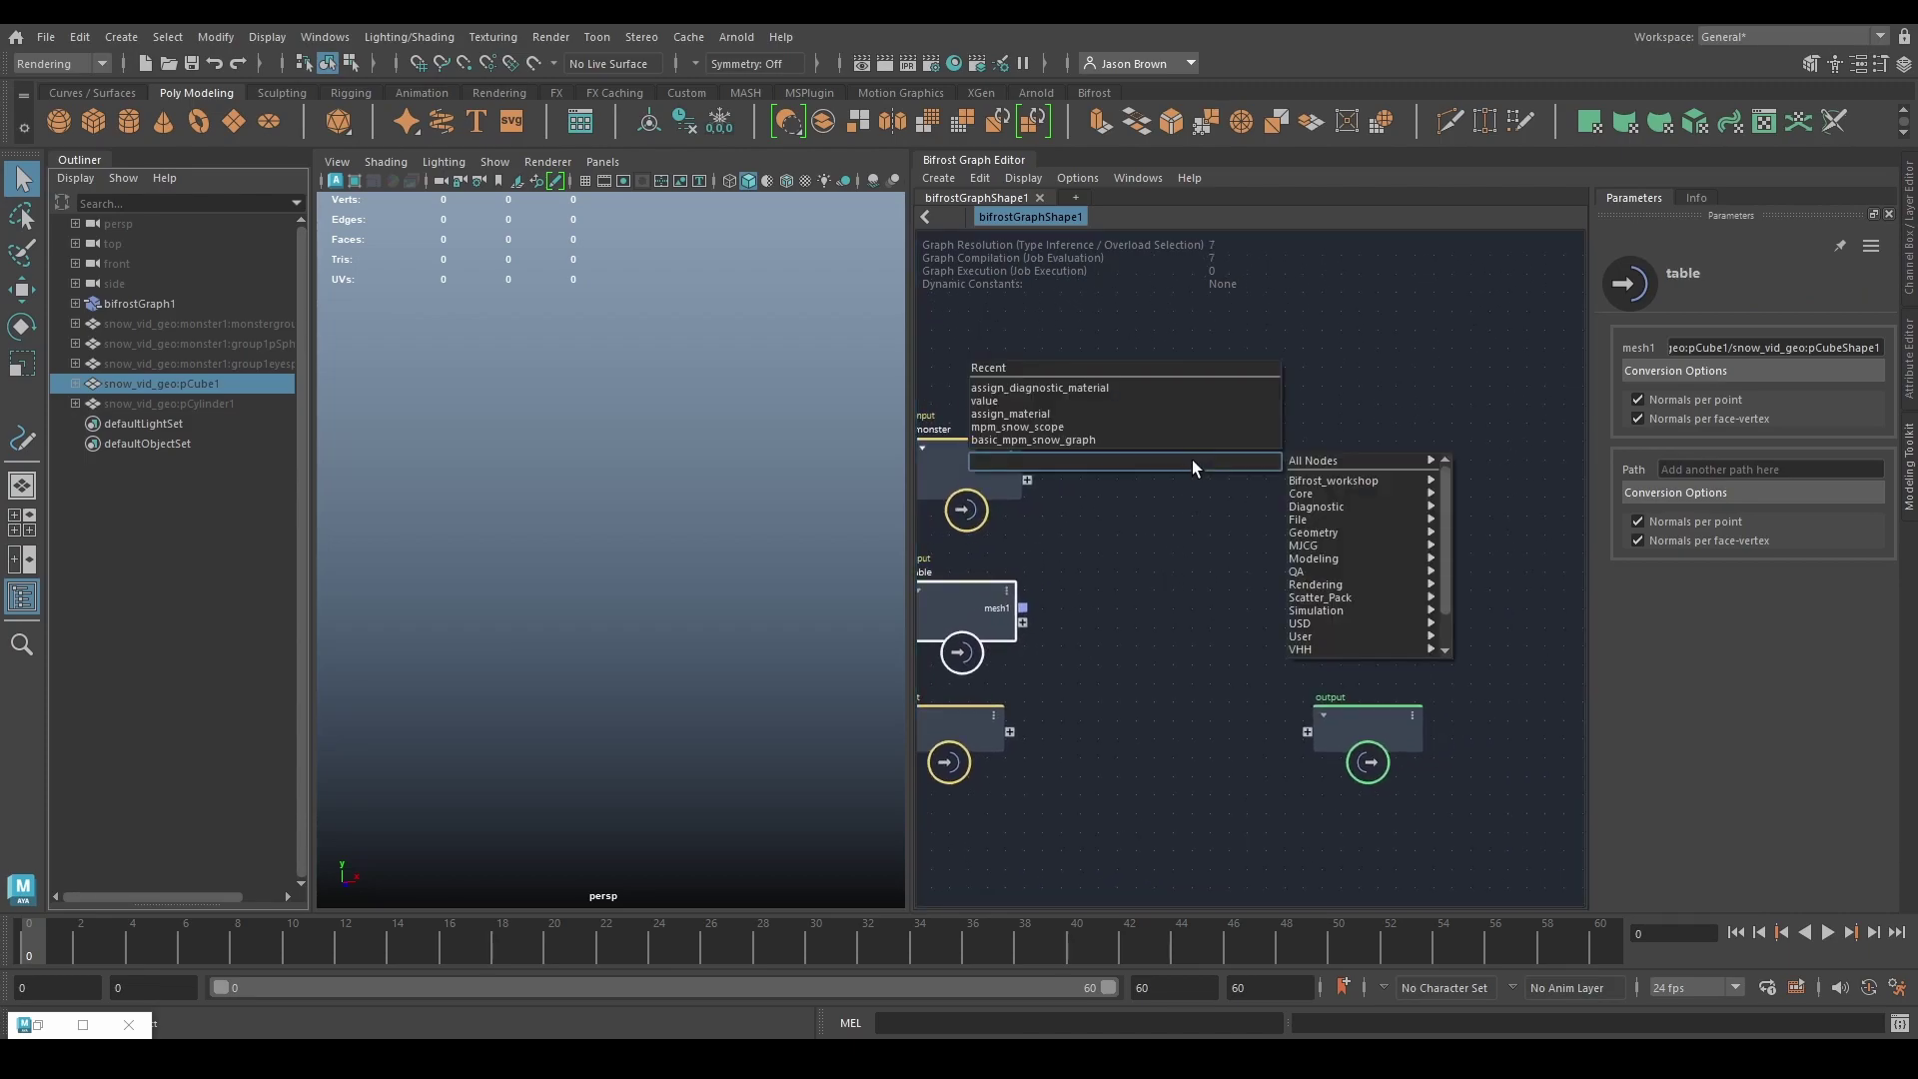
type("terminal")
key("Return")
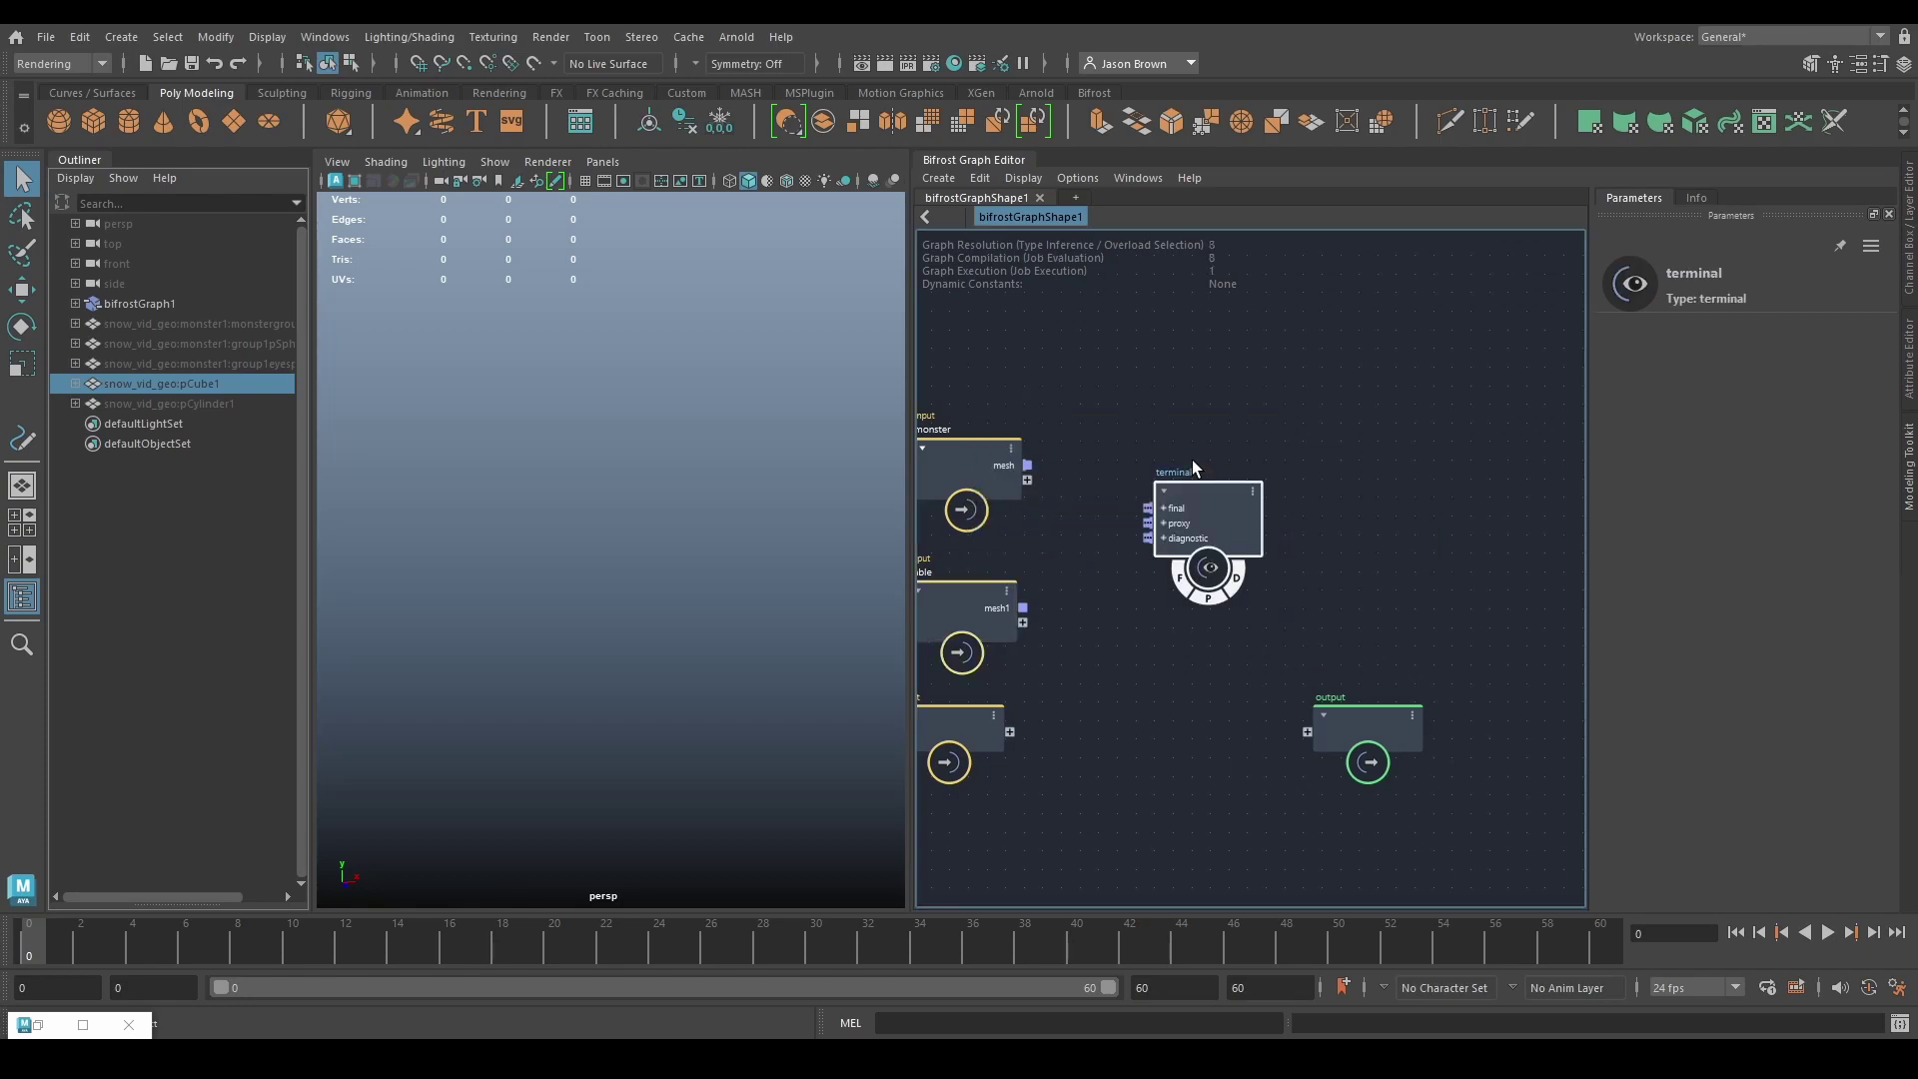
left_click_drag(1209, 522, 1304, 476)
left_click_drag(1027, 465, 1274, 491)
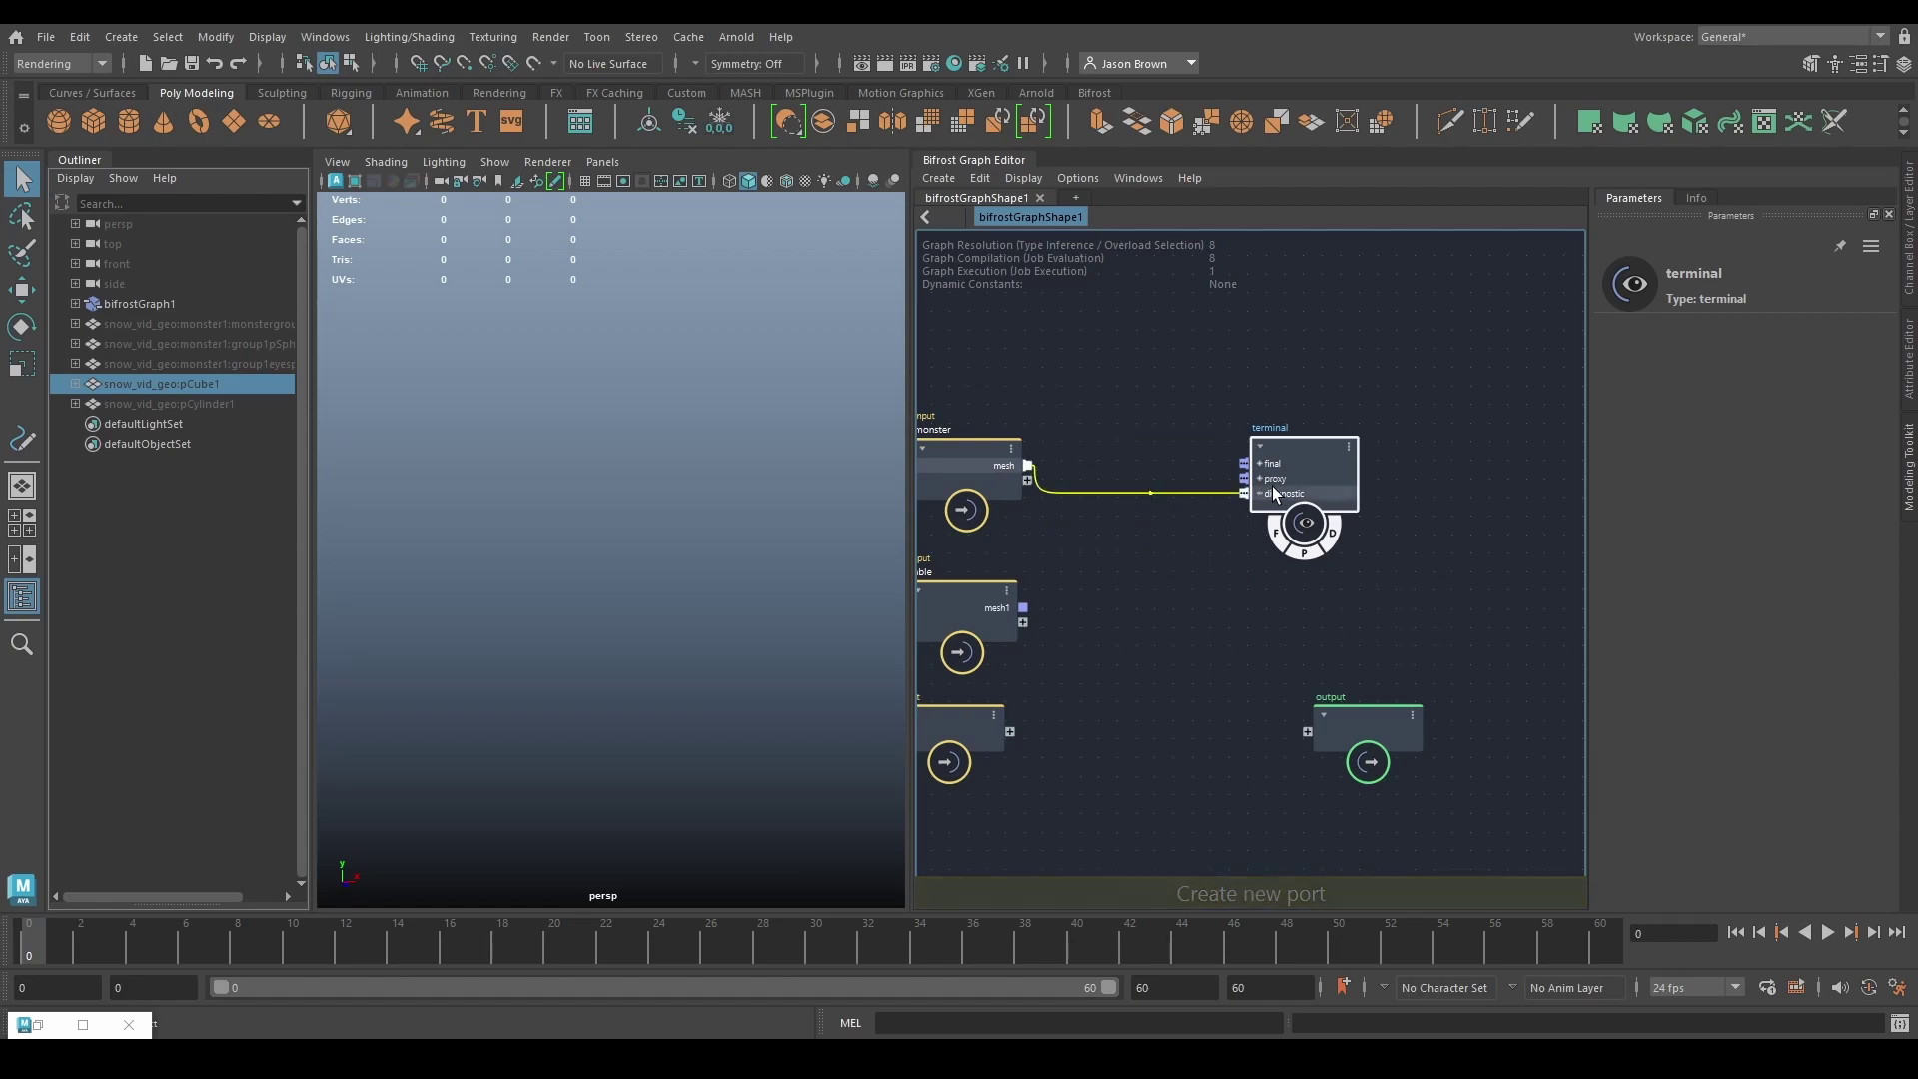
left_click_drag(1023, 607, 1331, 458)
Step: Delete the monster input node from the graph
scroll(1198, 548, "down", 1)
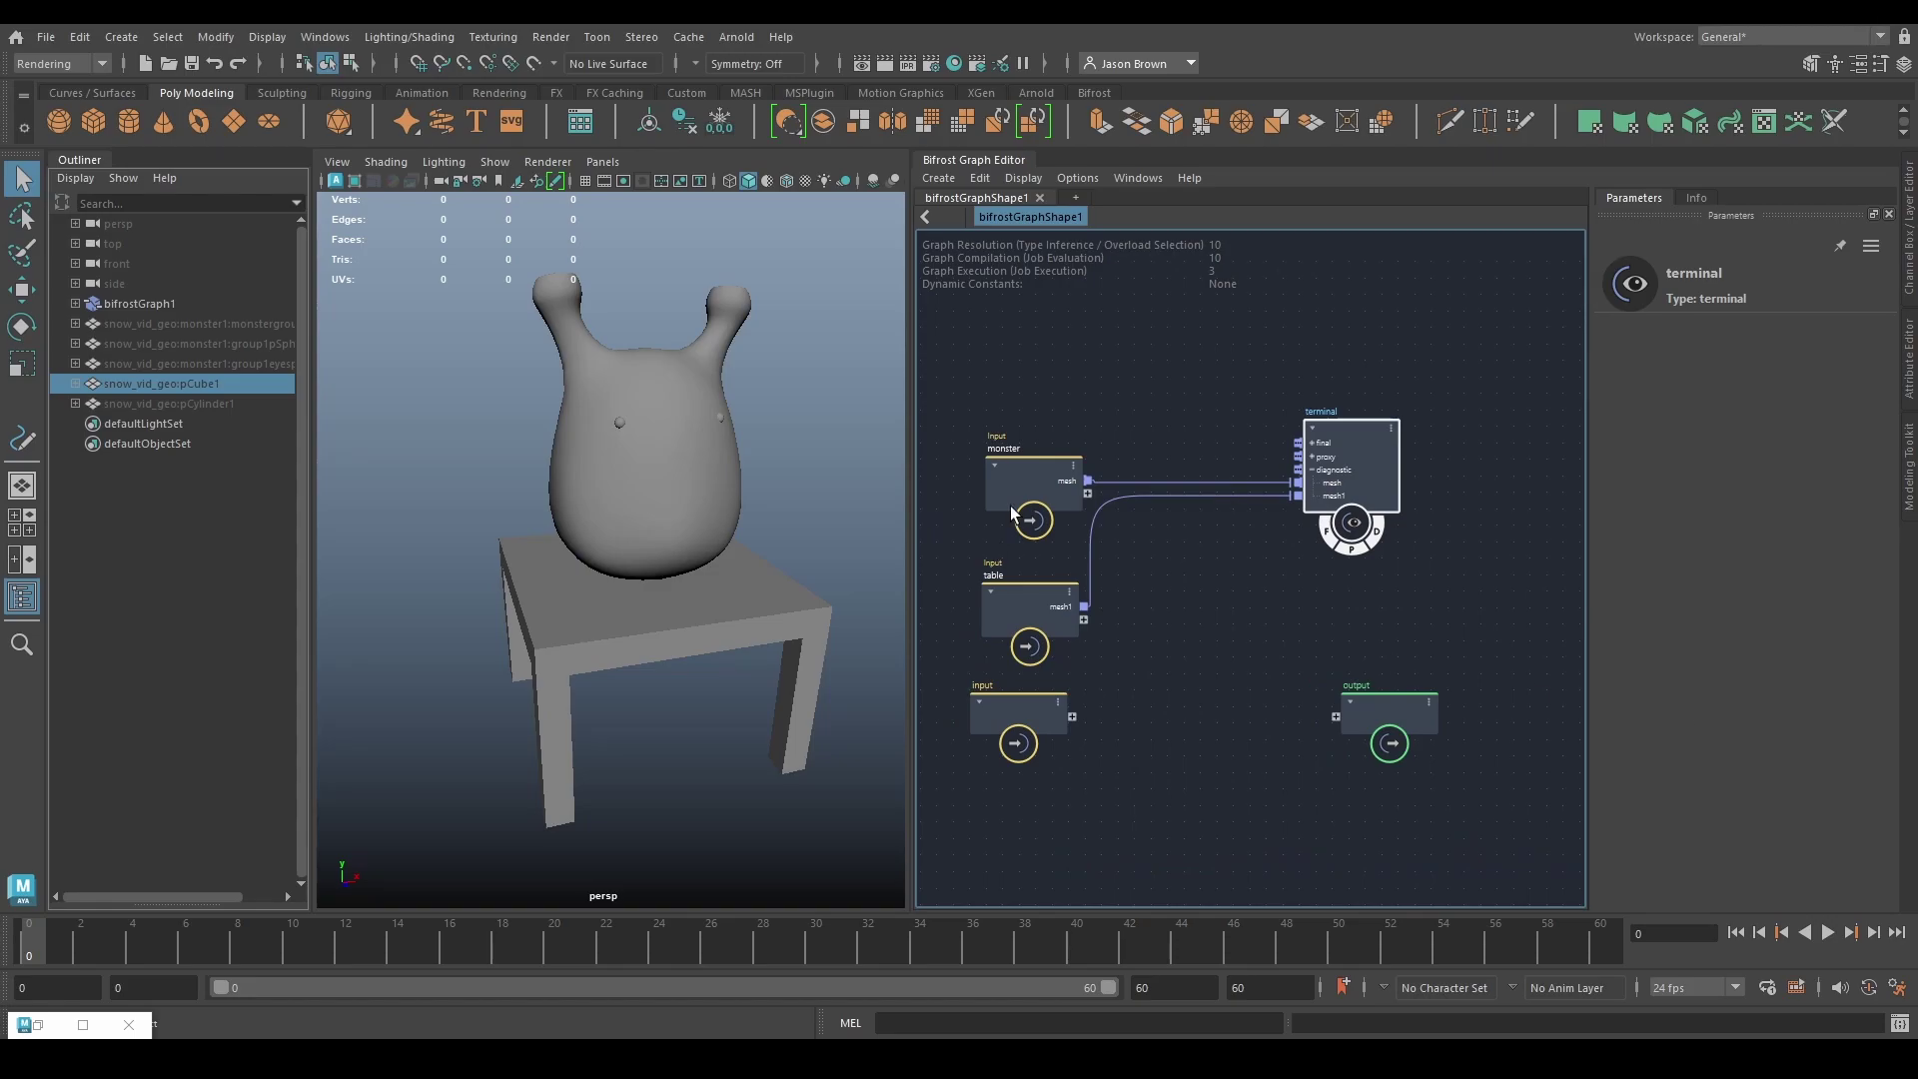
left_click(1013, 443)
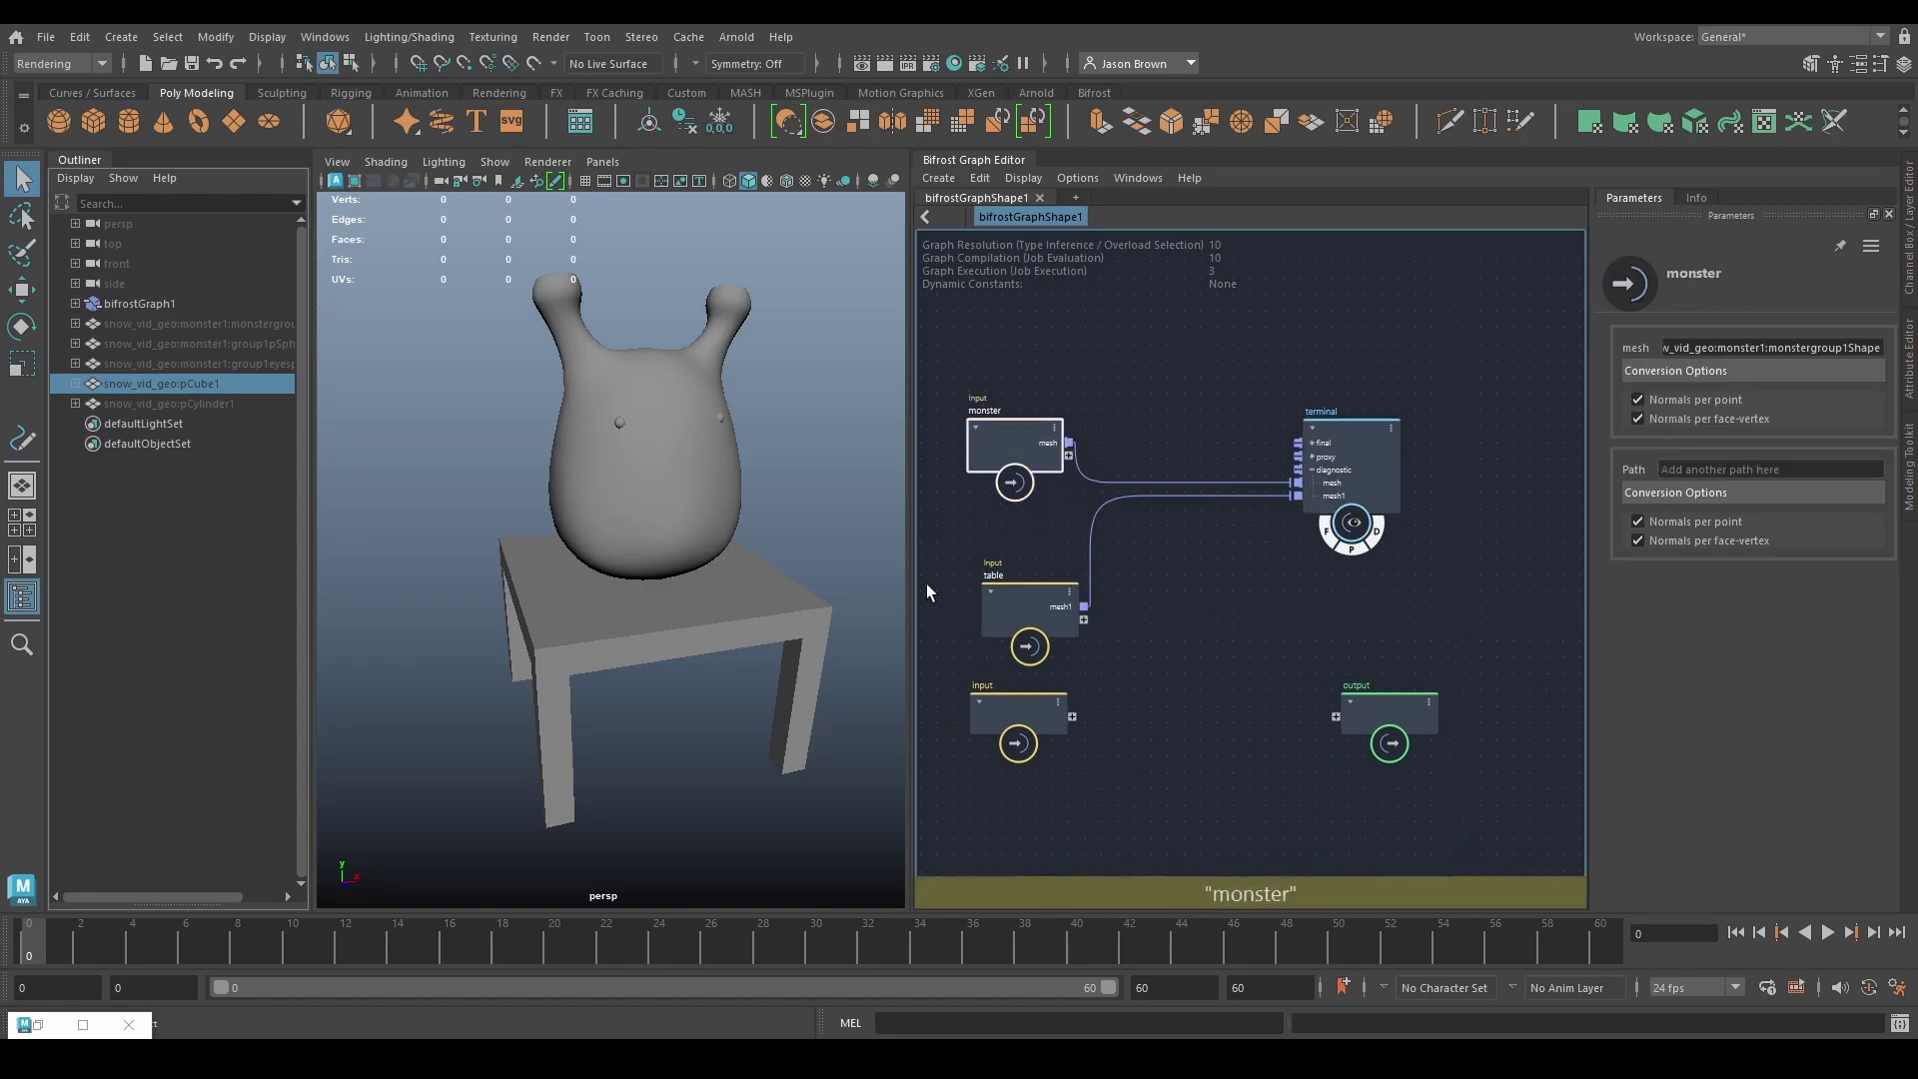
key("Delete")
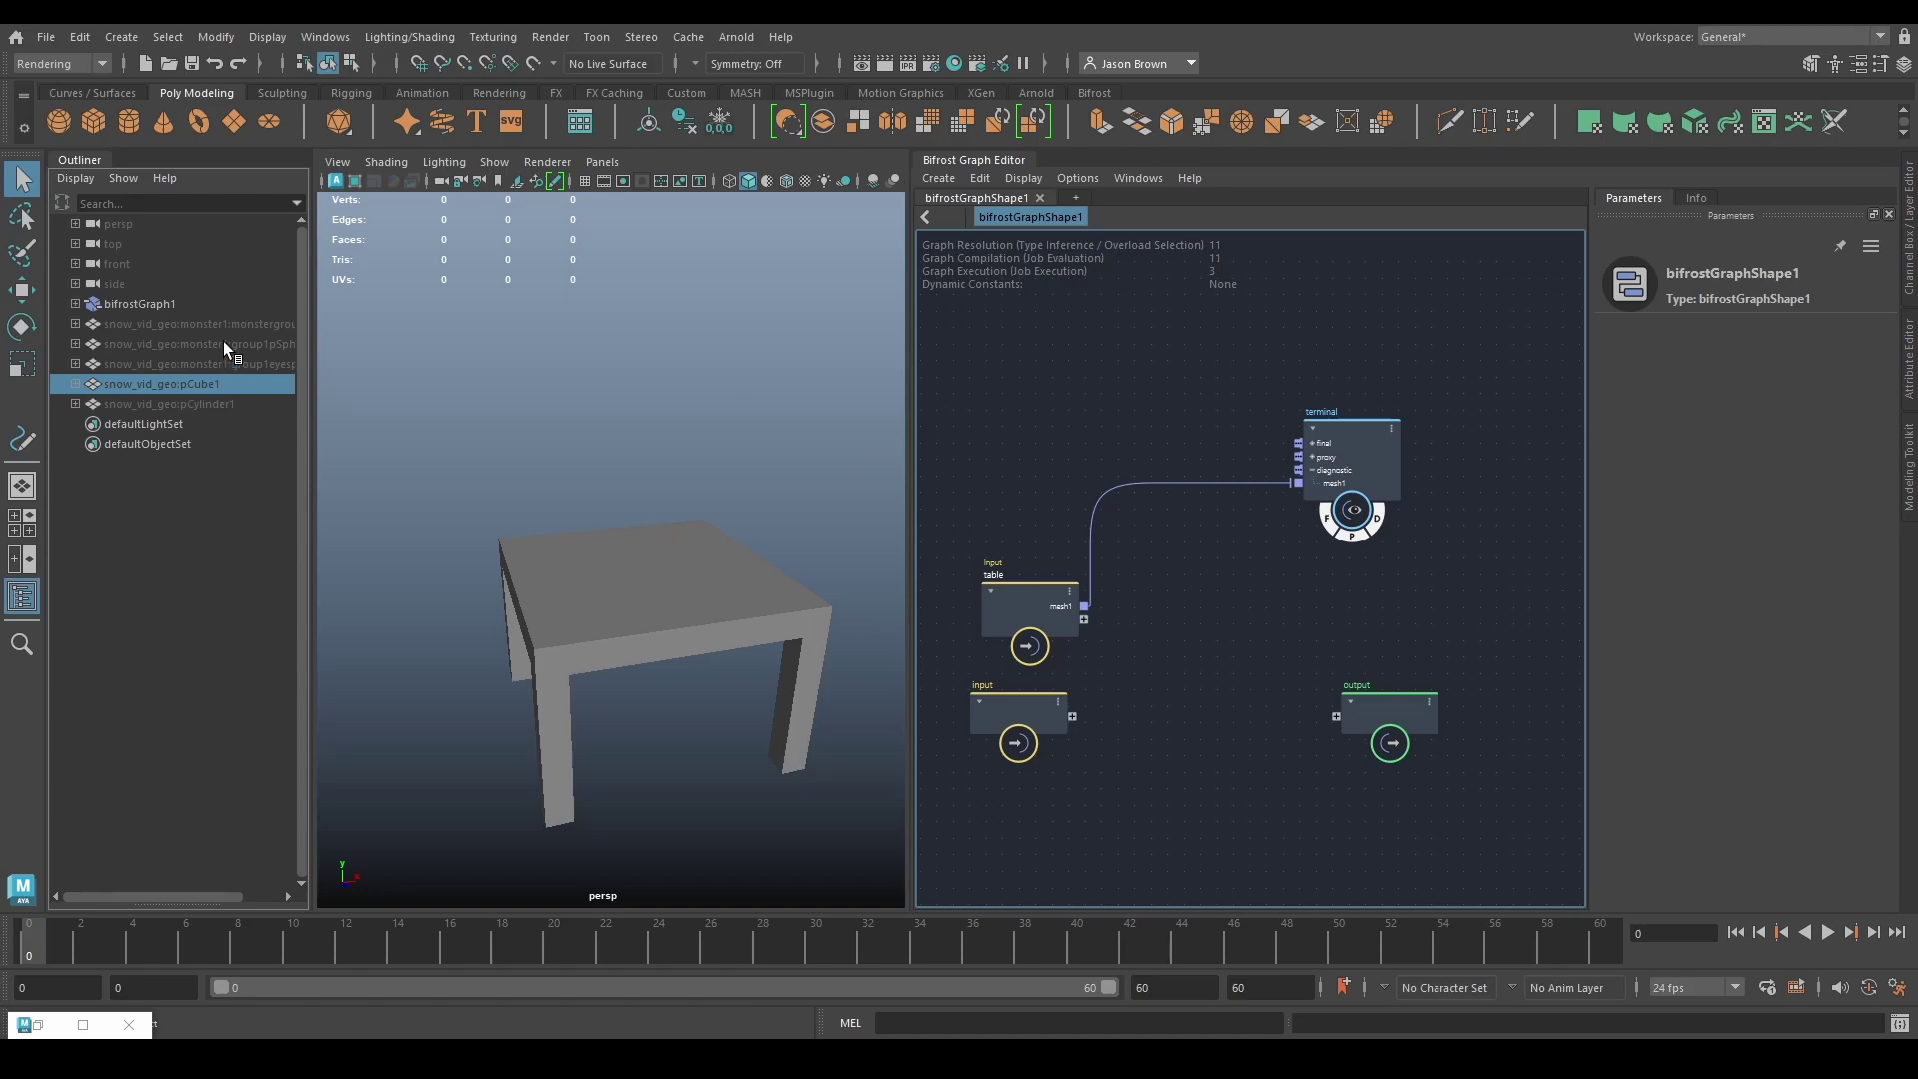
Step: Add monstergroup to the graph again as an input node named 'monster_shape'
left_click(186, 325)
left_click_drag(188, 325, 1299, 493)
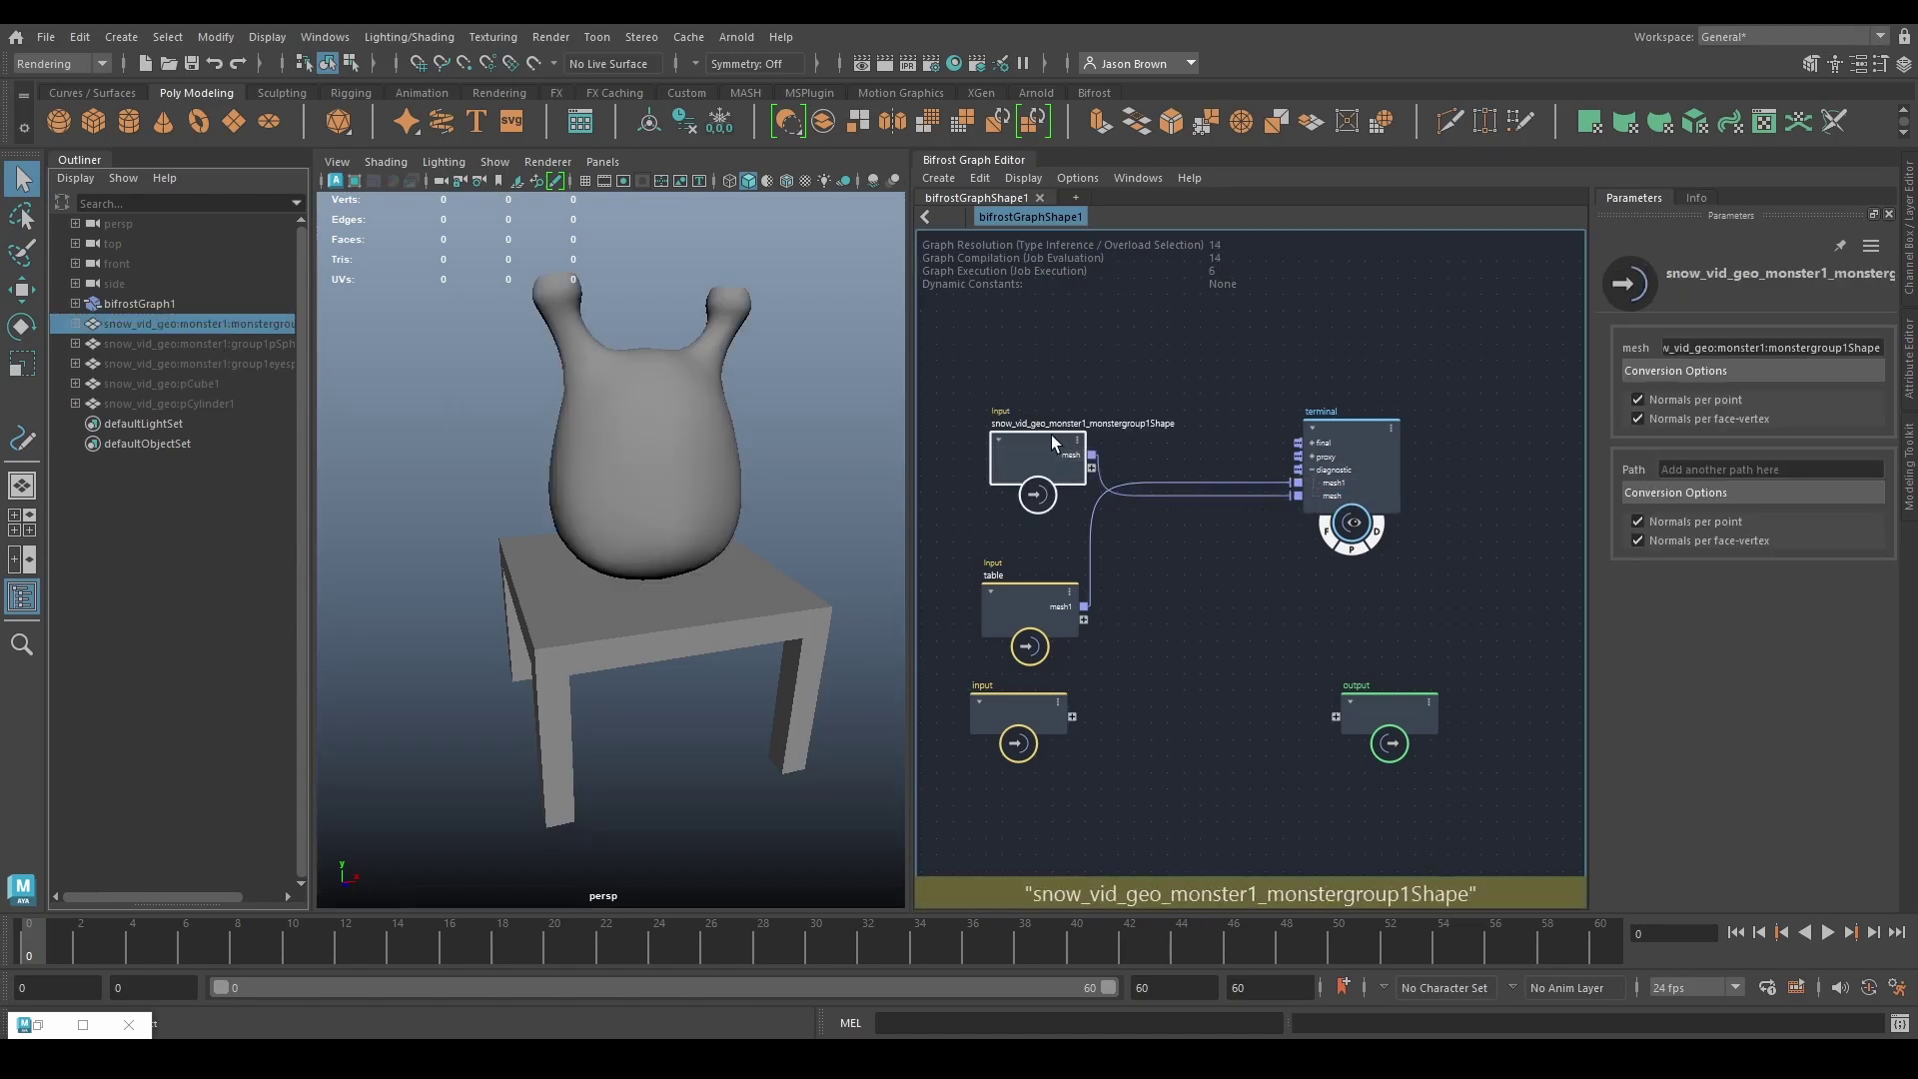
double_click(1094, 425)
type("mons")
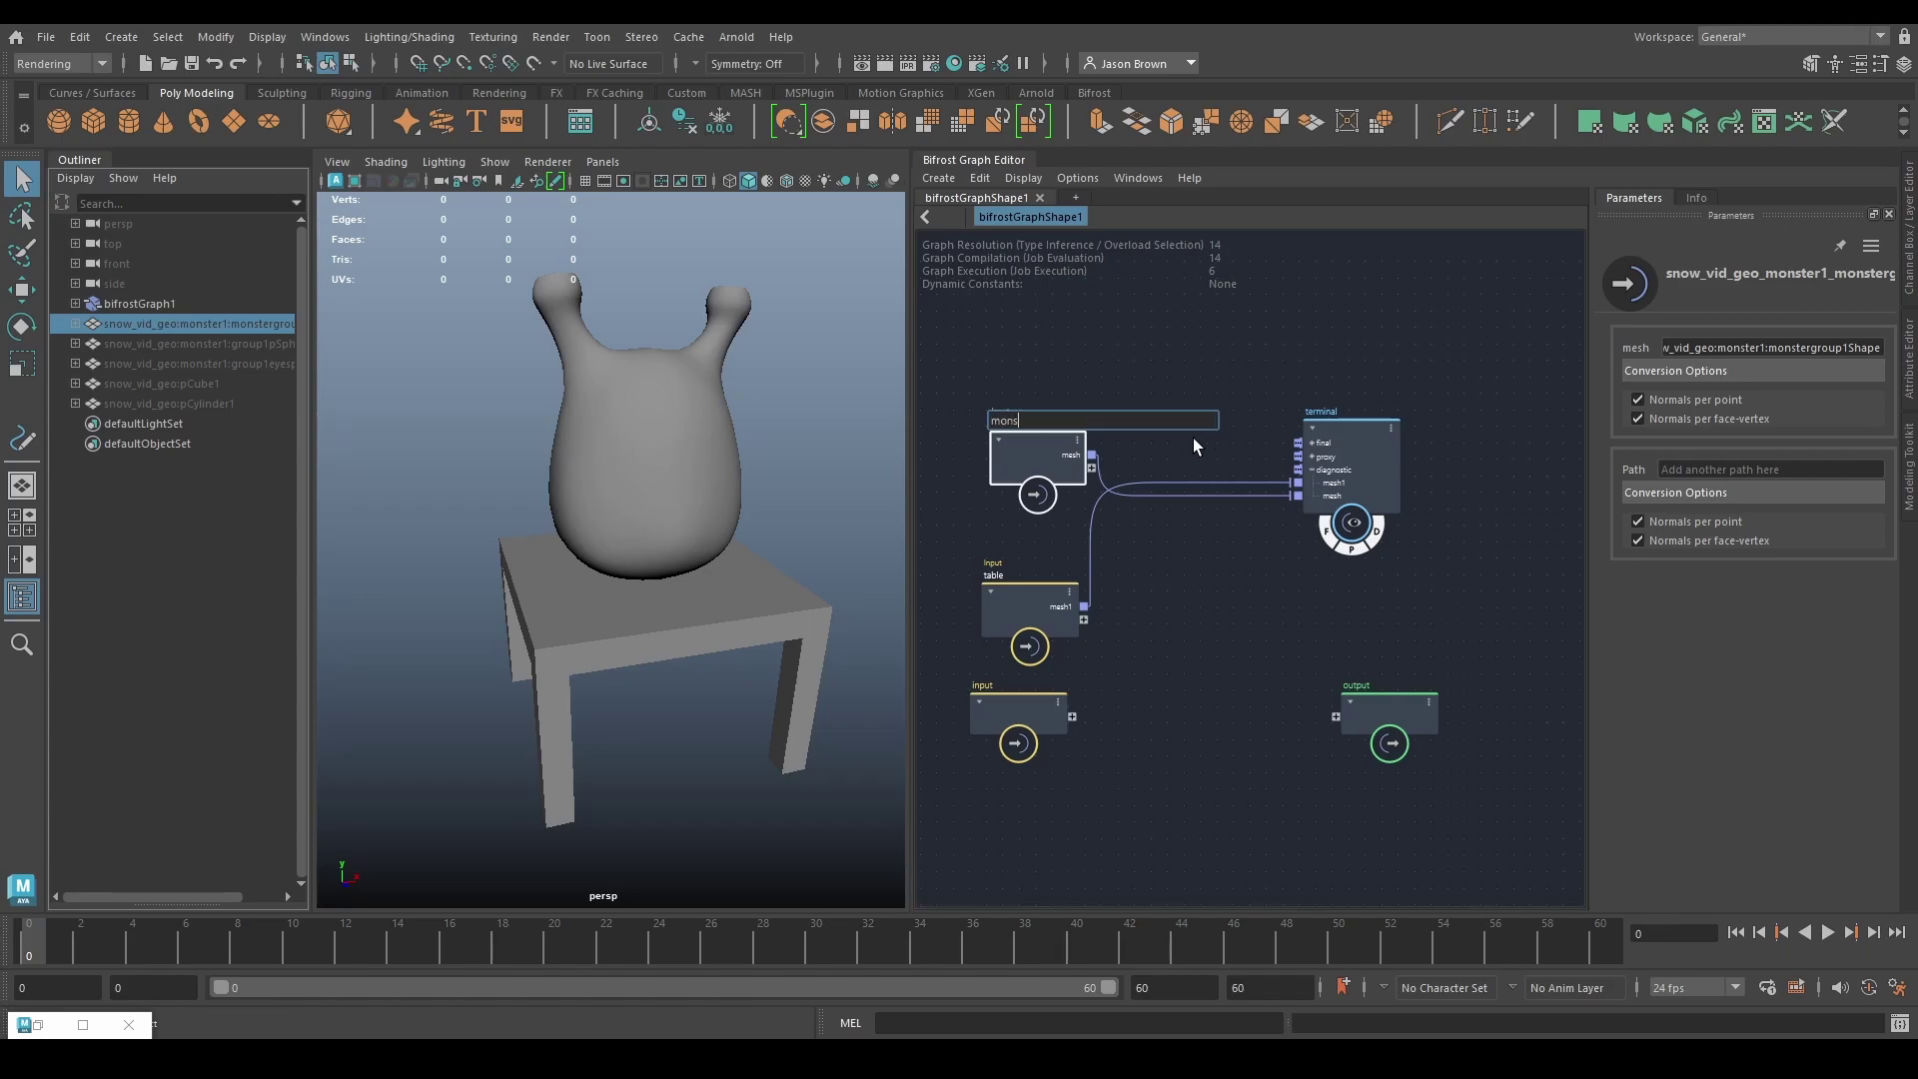
type("ter shape")
key("Return")
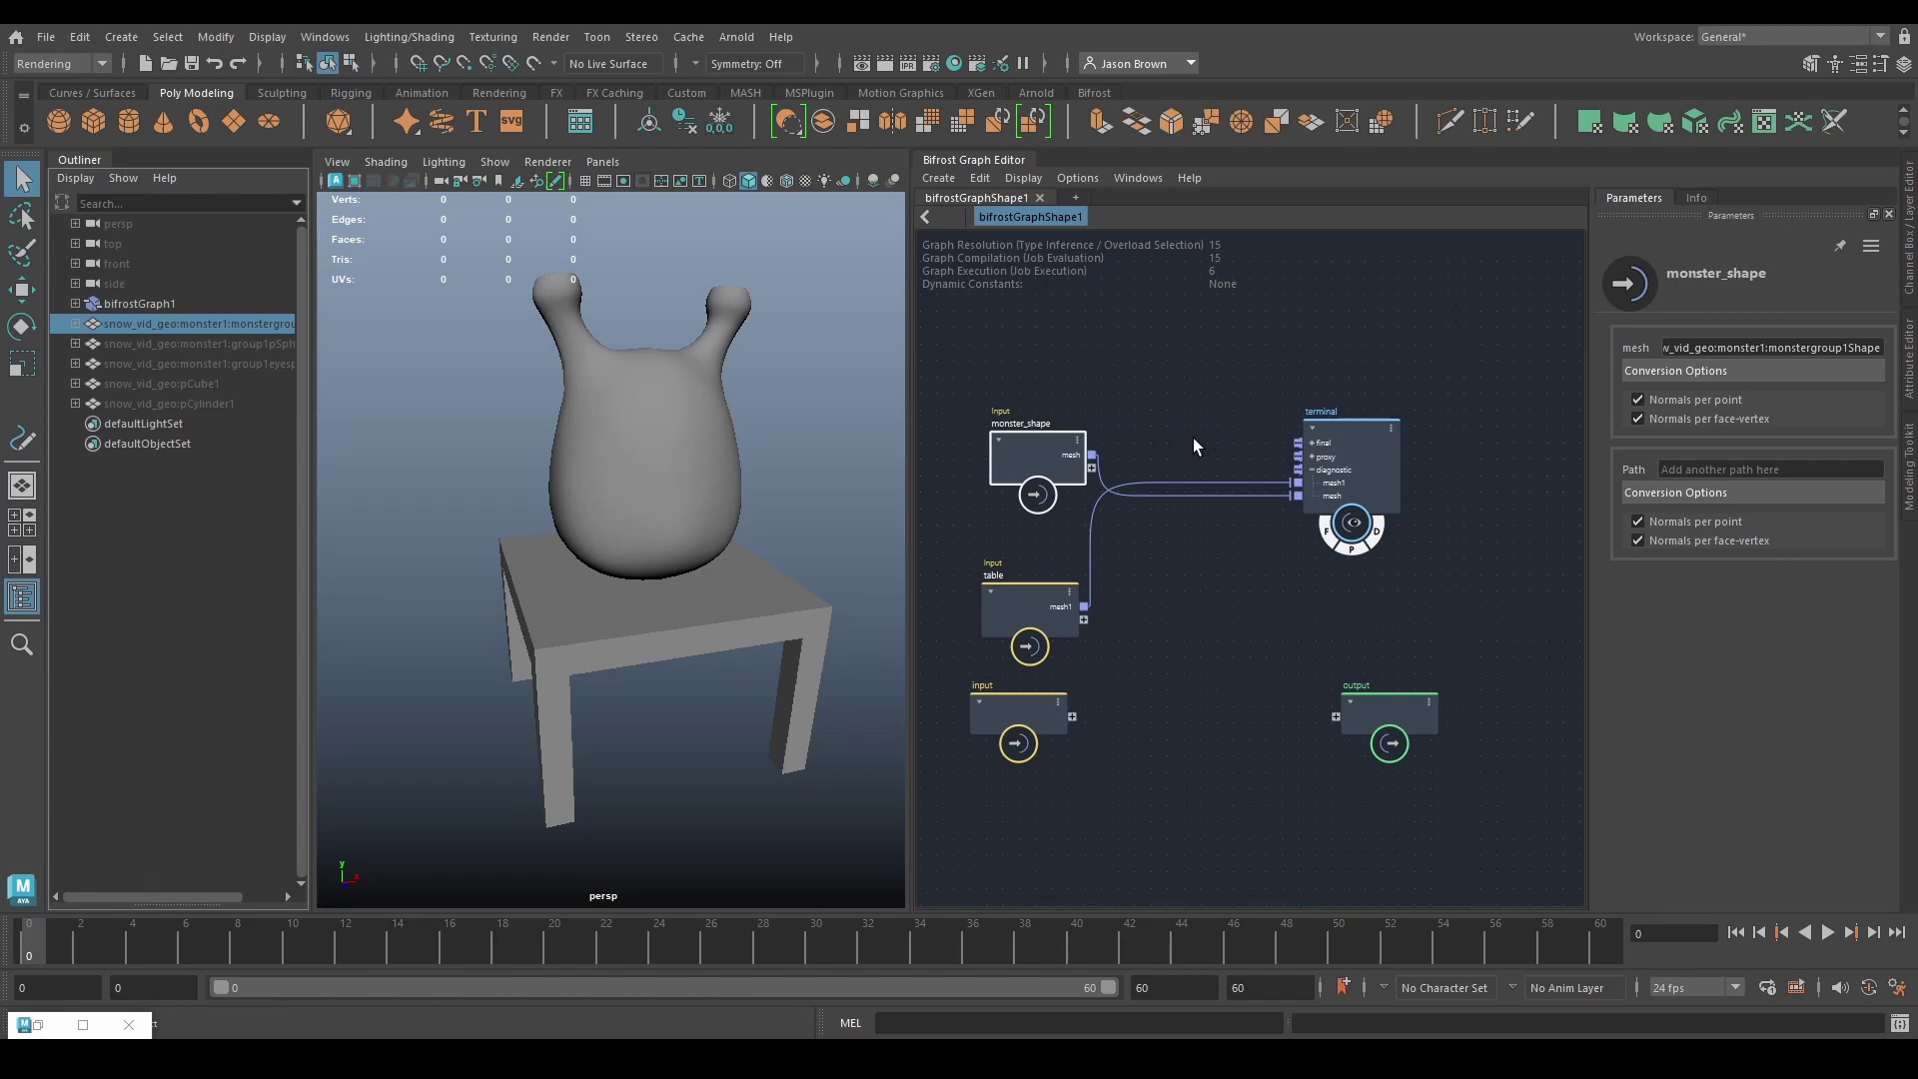
Step: Arrange the table, monster_shape and terminal nodes and widen the graph editor panel
left_click_drag(1044, 563, 1027, 519)
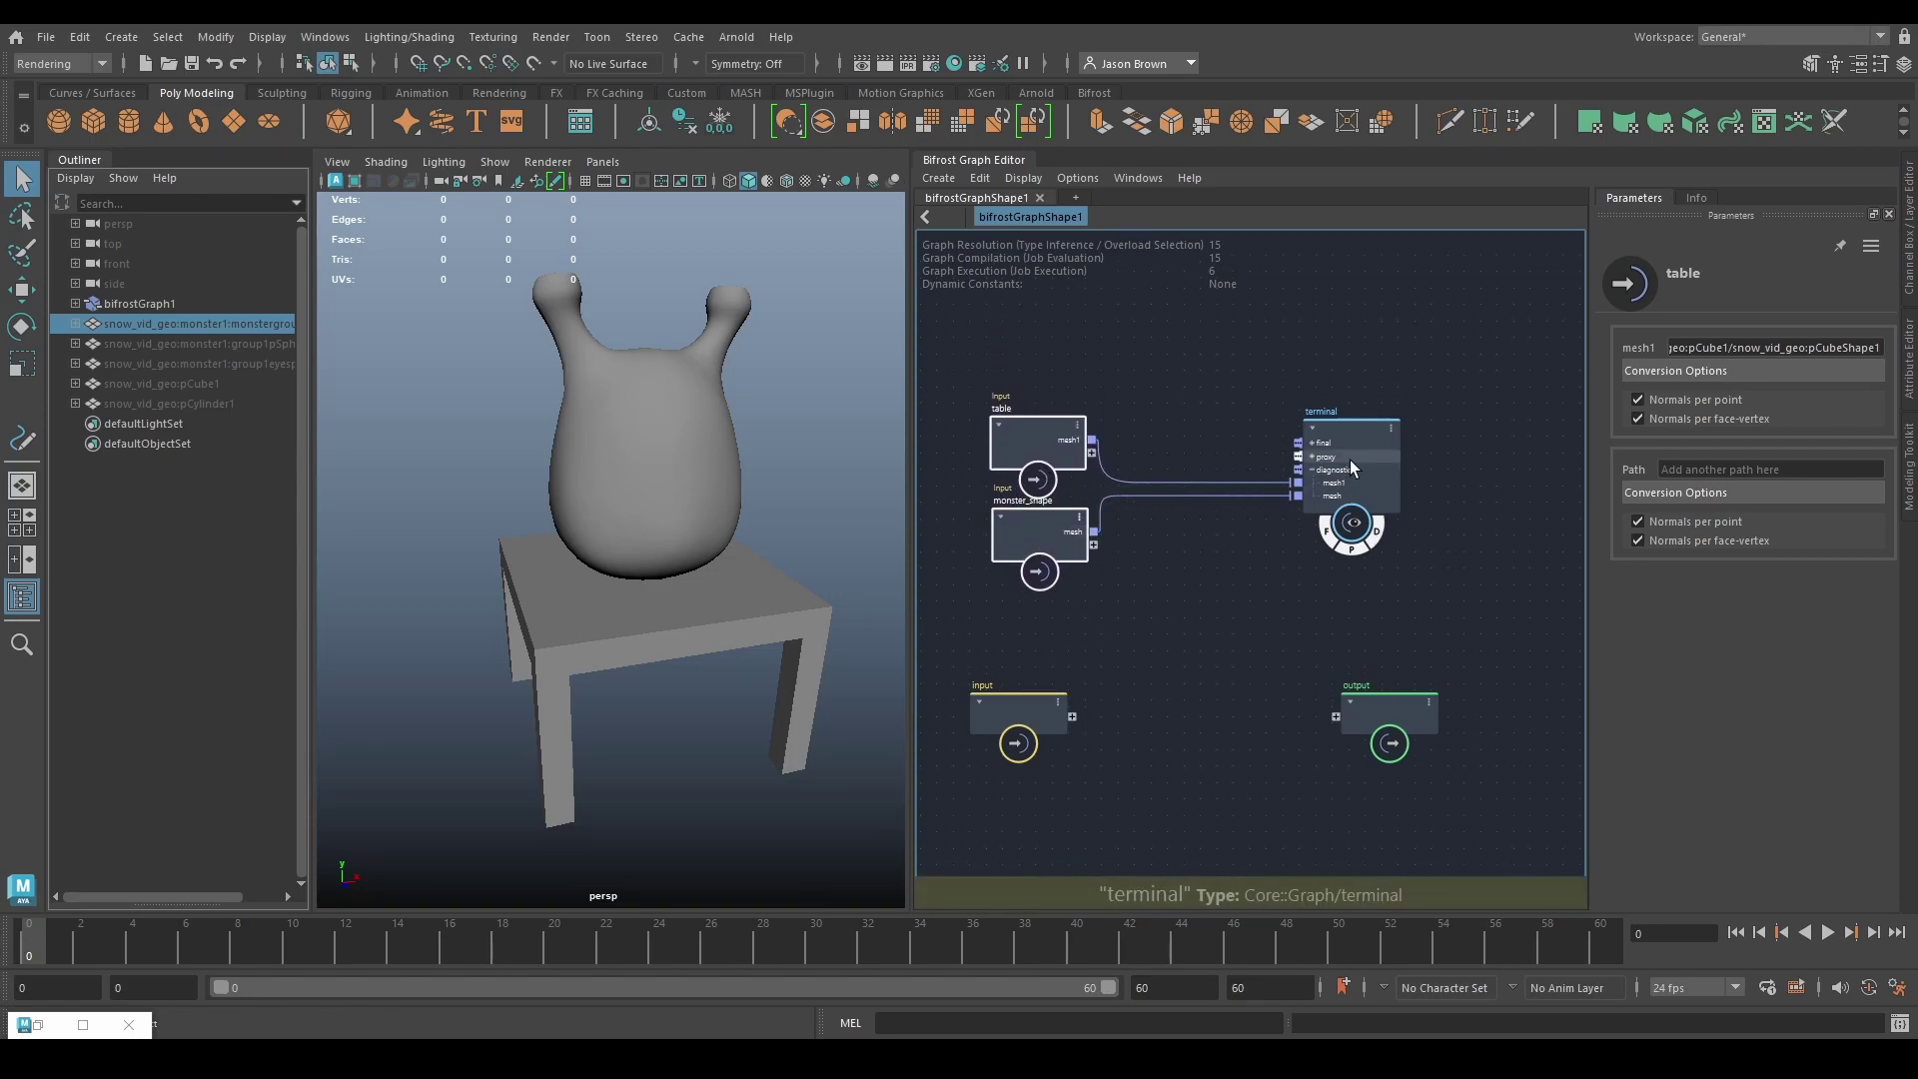
left_click_drag(1351, 459, 1195, 458)
scroll(1305, 513, "down", 1)
scroll(1304, 513, "down", 3)
middle_click_drag(1304, 514, 1156, 459, "alt")
left_click_drag(1072, 416, 1365, 415)
left_click_drag(911, 597, 734, 692)
middle_click_drag(936, 615, 1344, 556)
left_click_drag(1330, 545, 859, 701)
Step: Create a basic_mpm_snow_graph node and explode it into source, collider, solver and material nodes
key("Delete")
key("Tab")
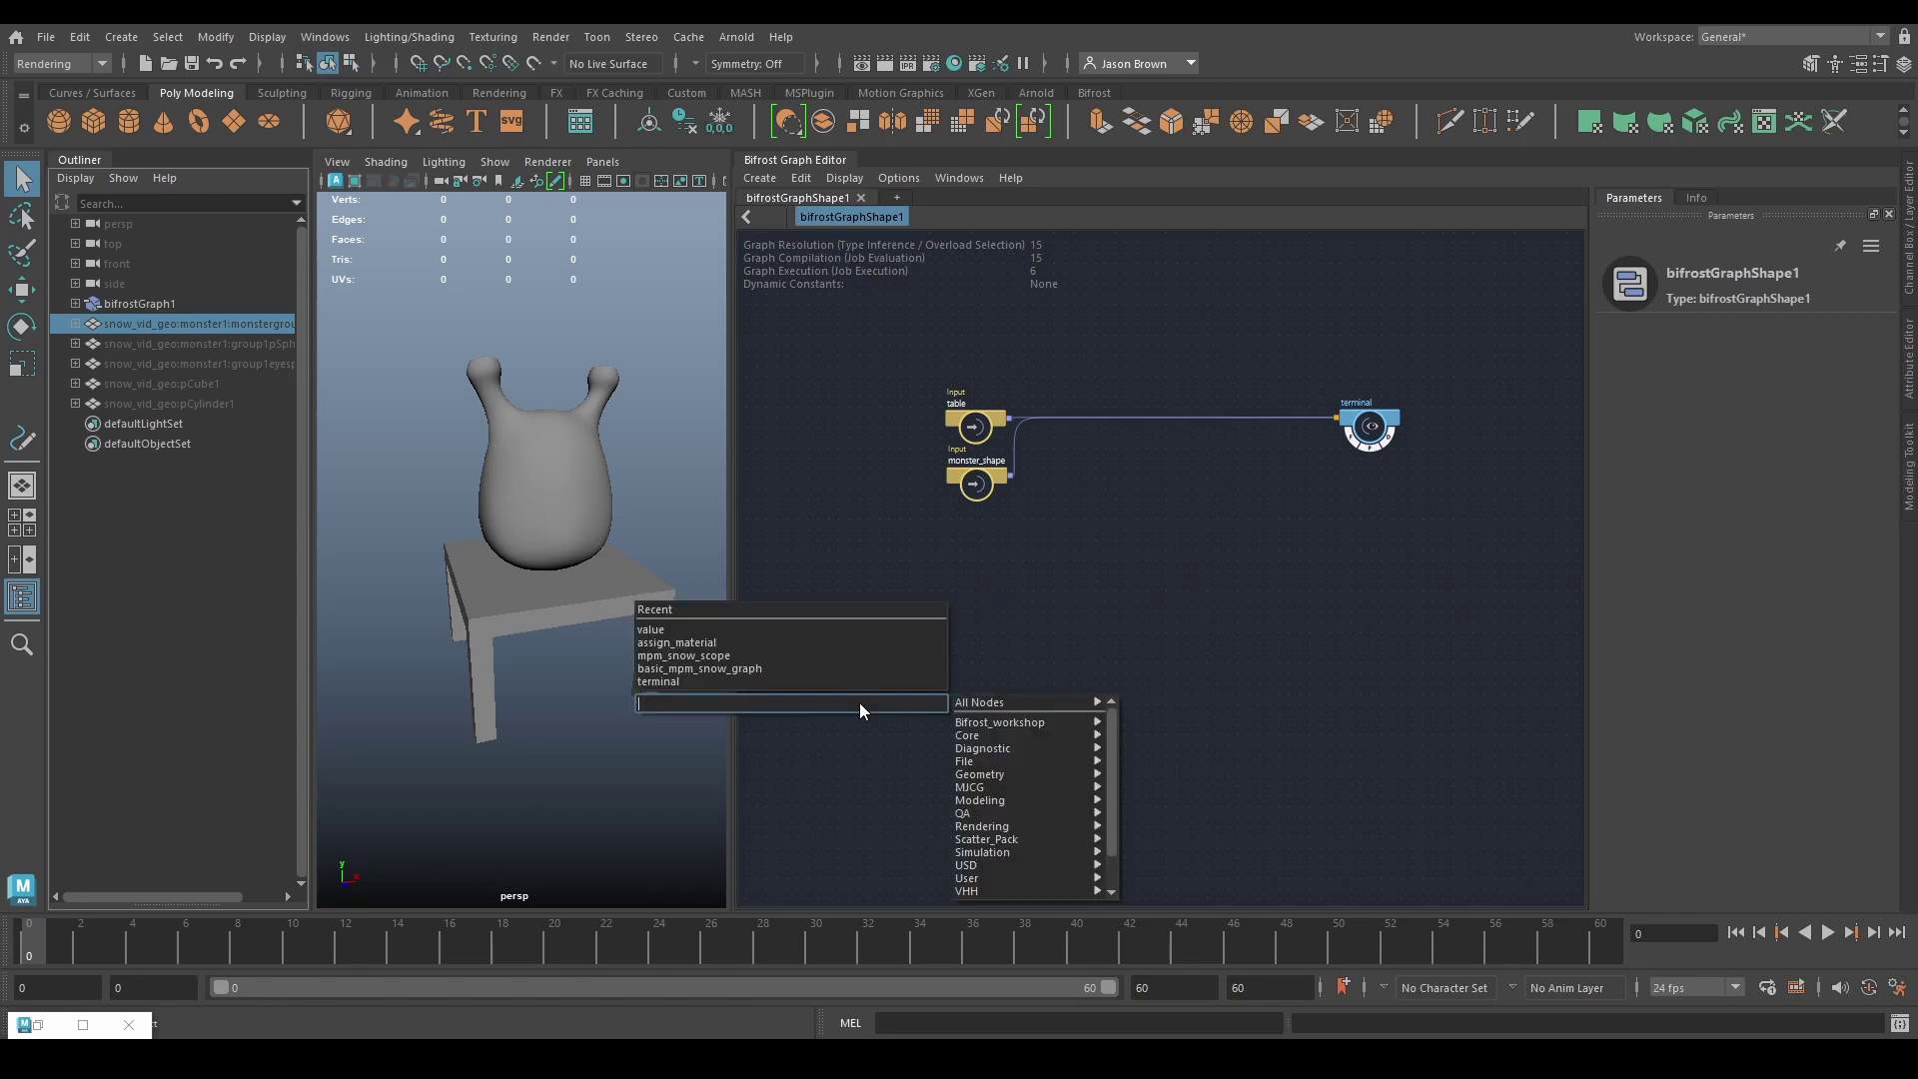
type("basic_")
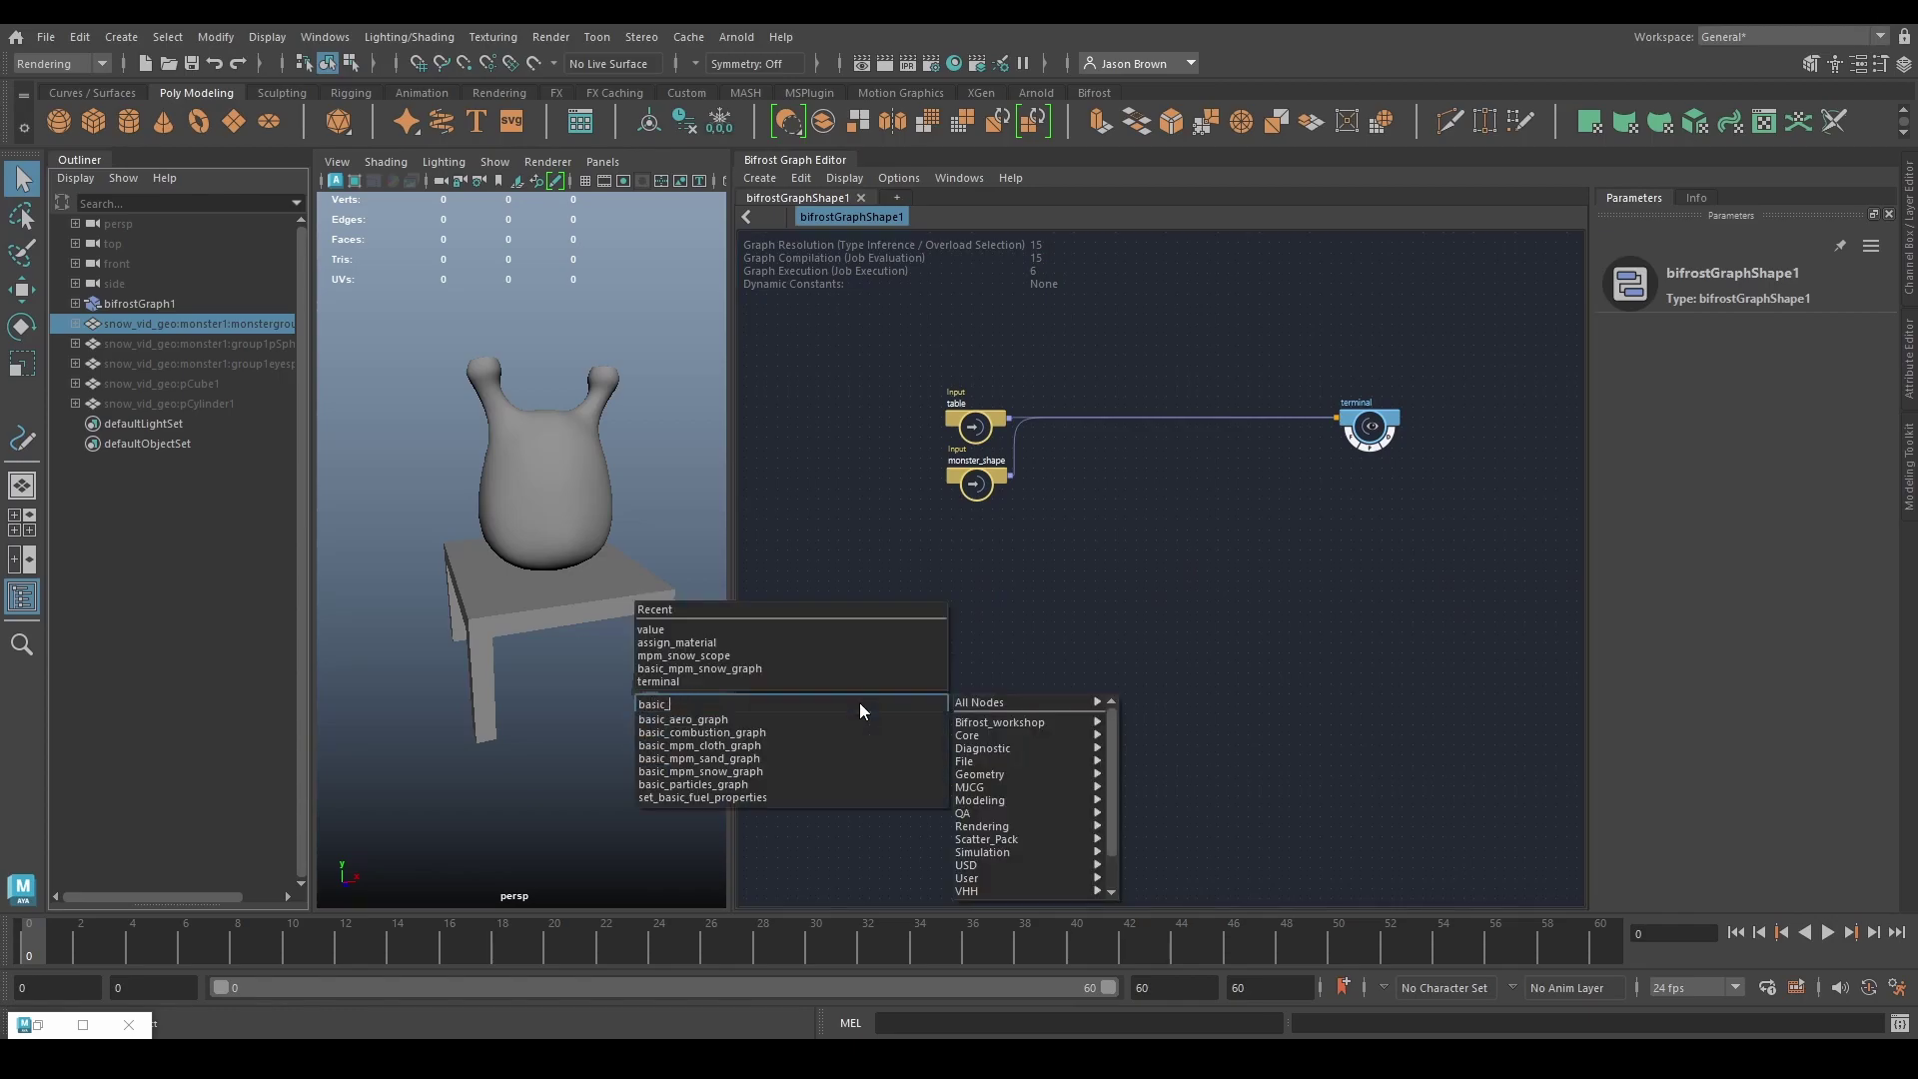
type("mpm")
key("Down")
key("Down")
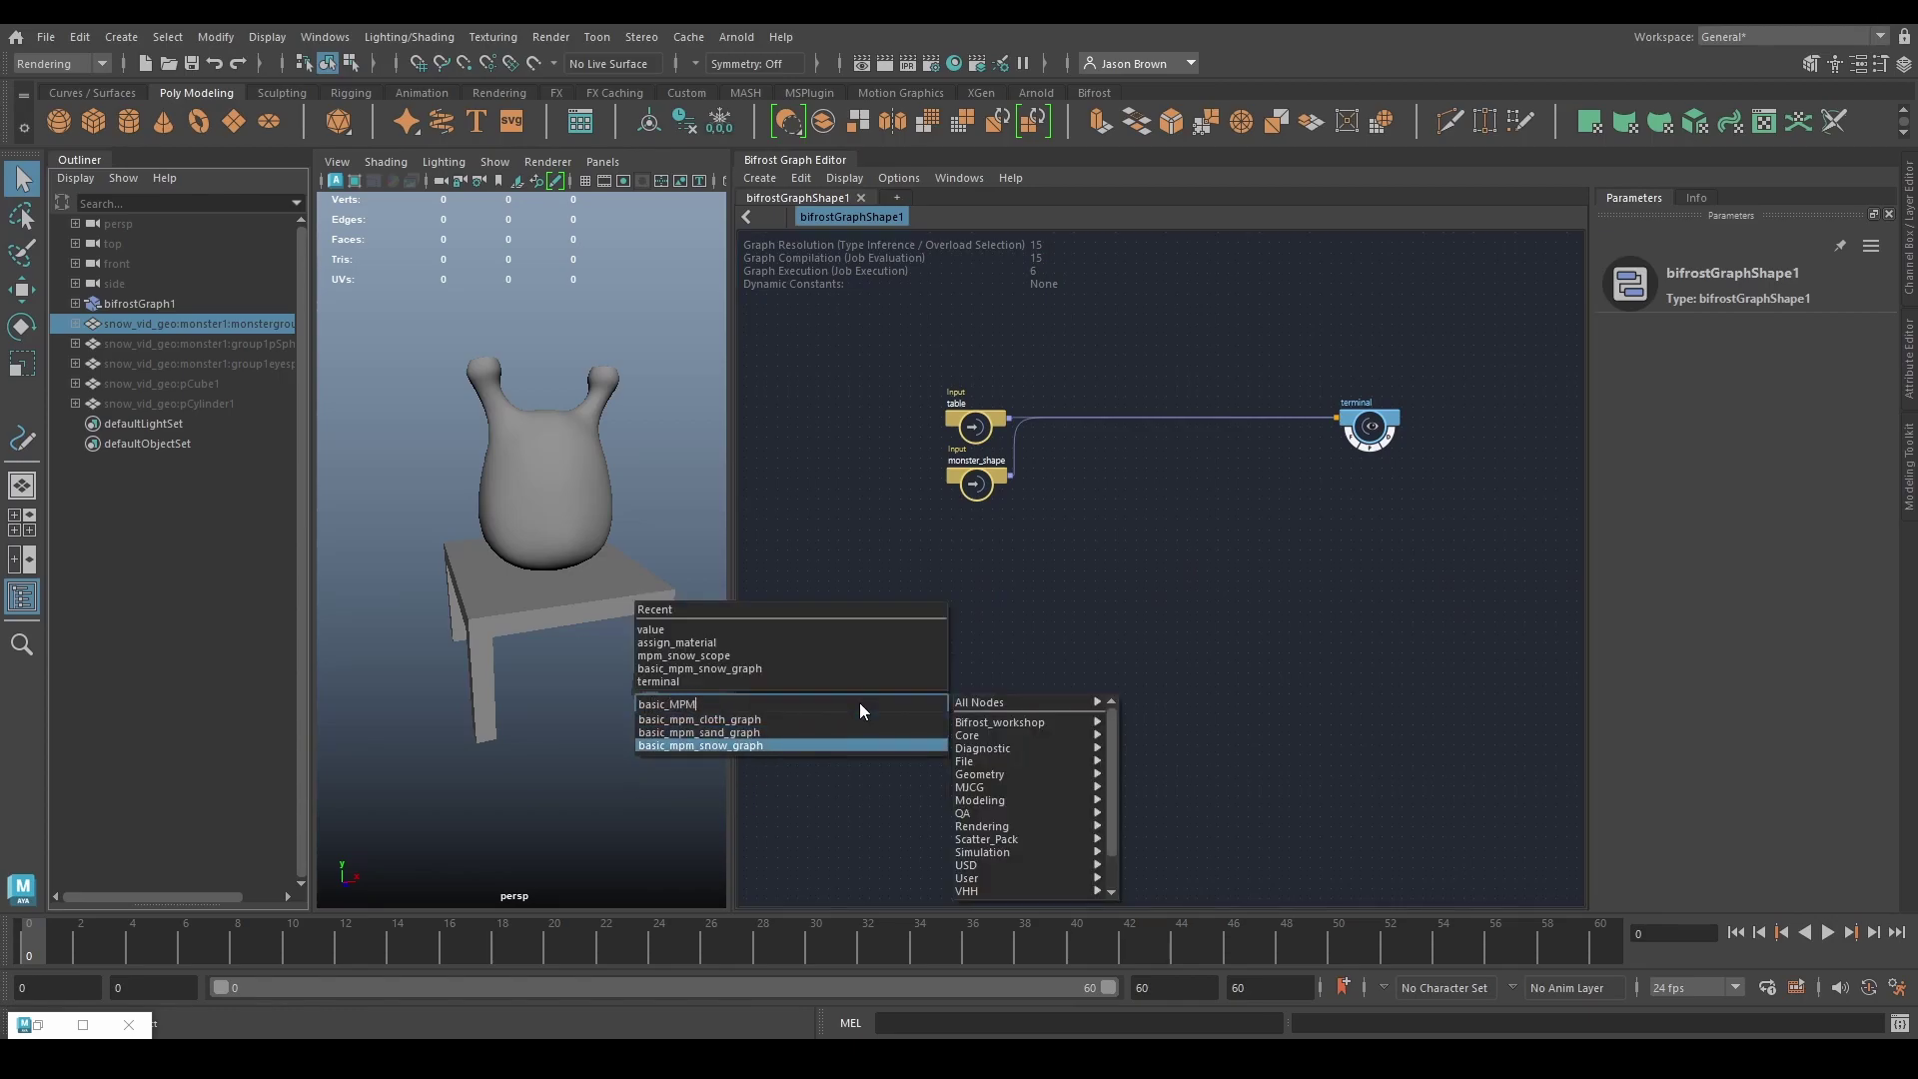
key("Return")
left_click_drag(868, 729, 1181, 544)
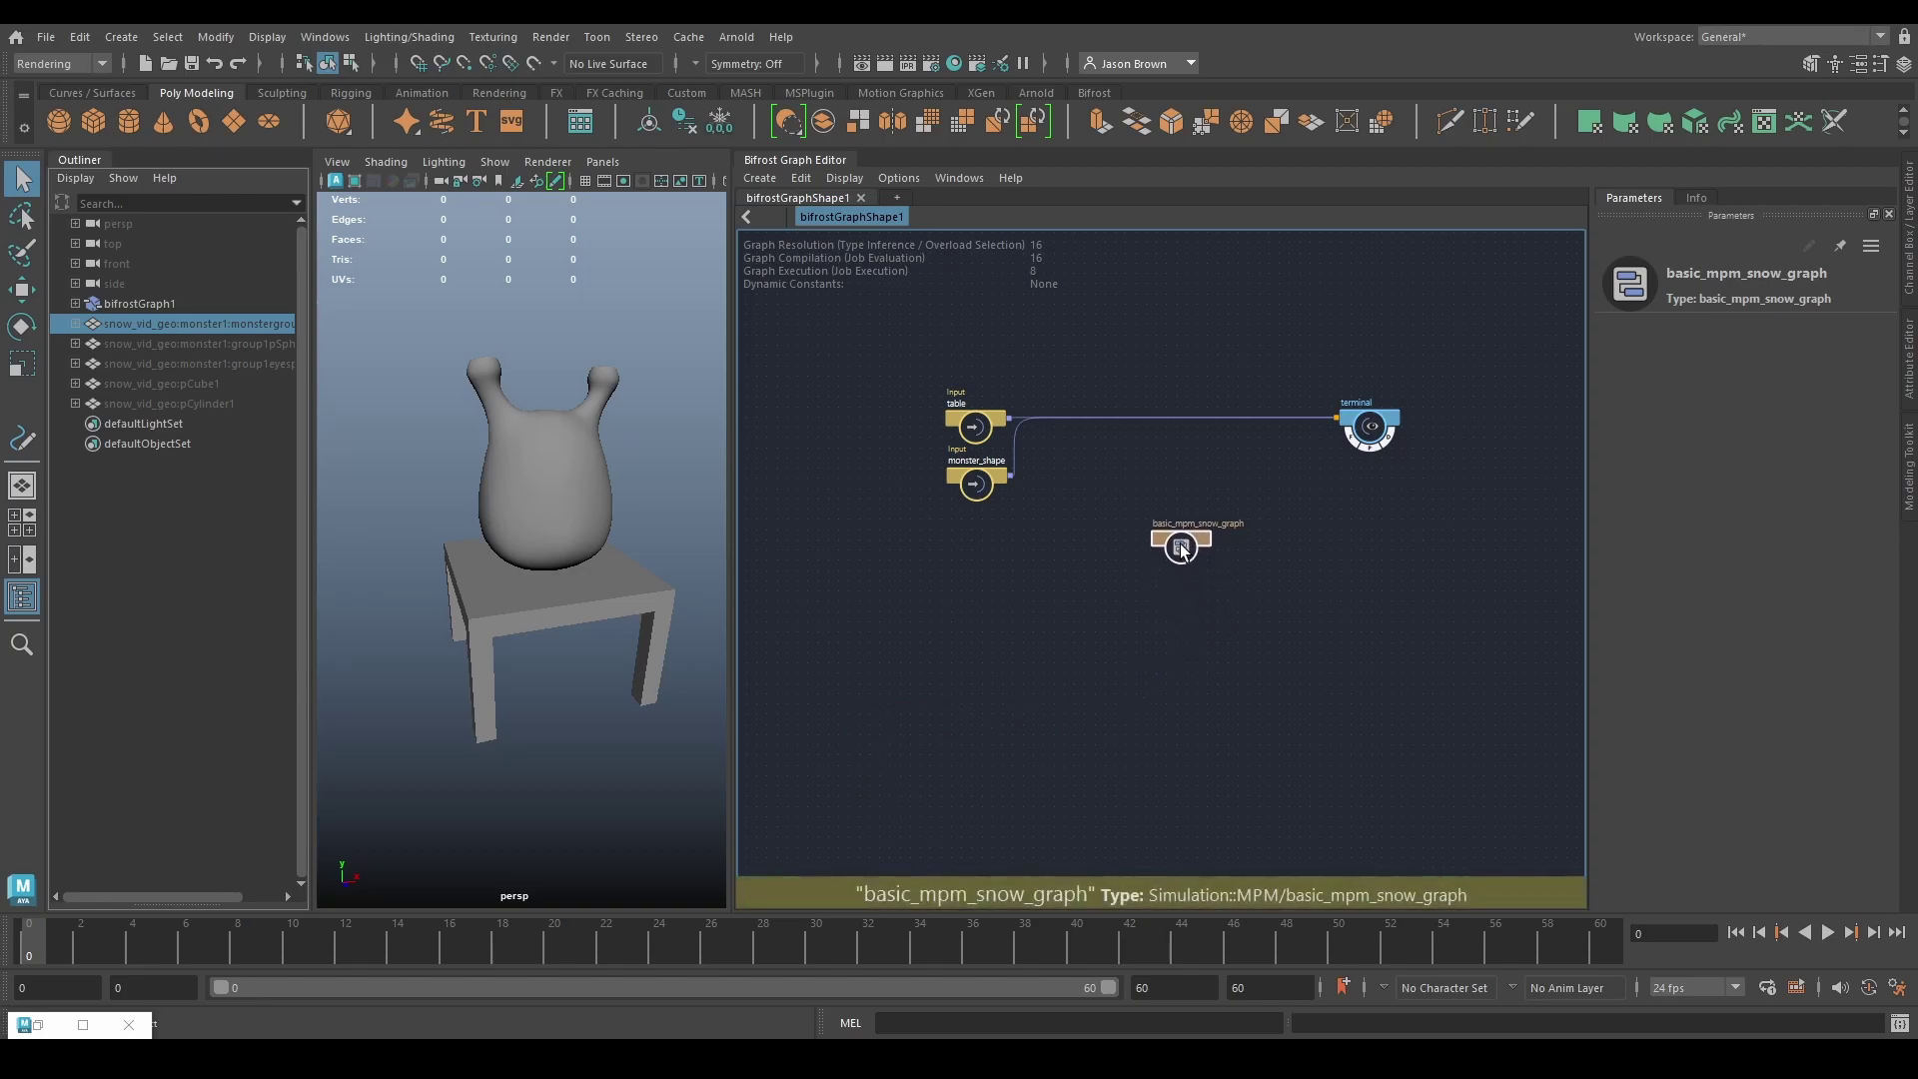
right_click(1180, 546)
left_click(1233, 661)
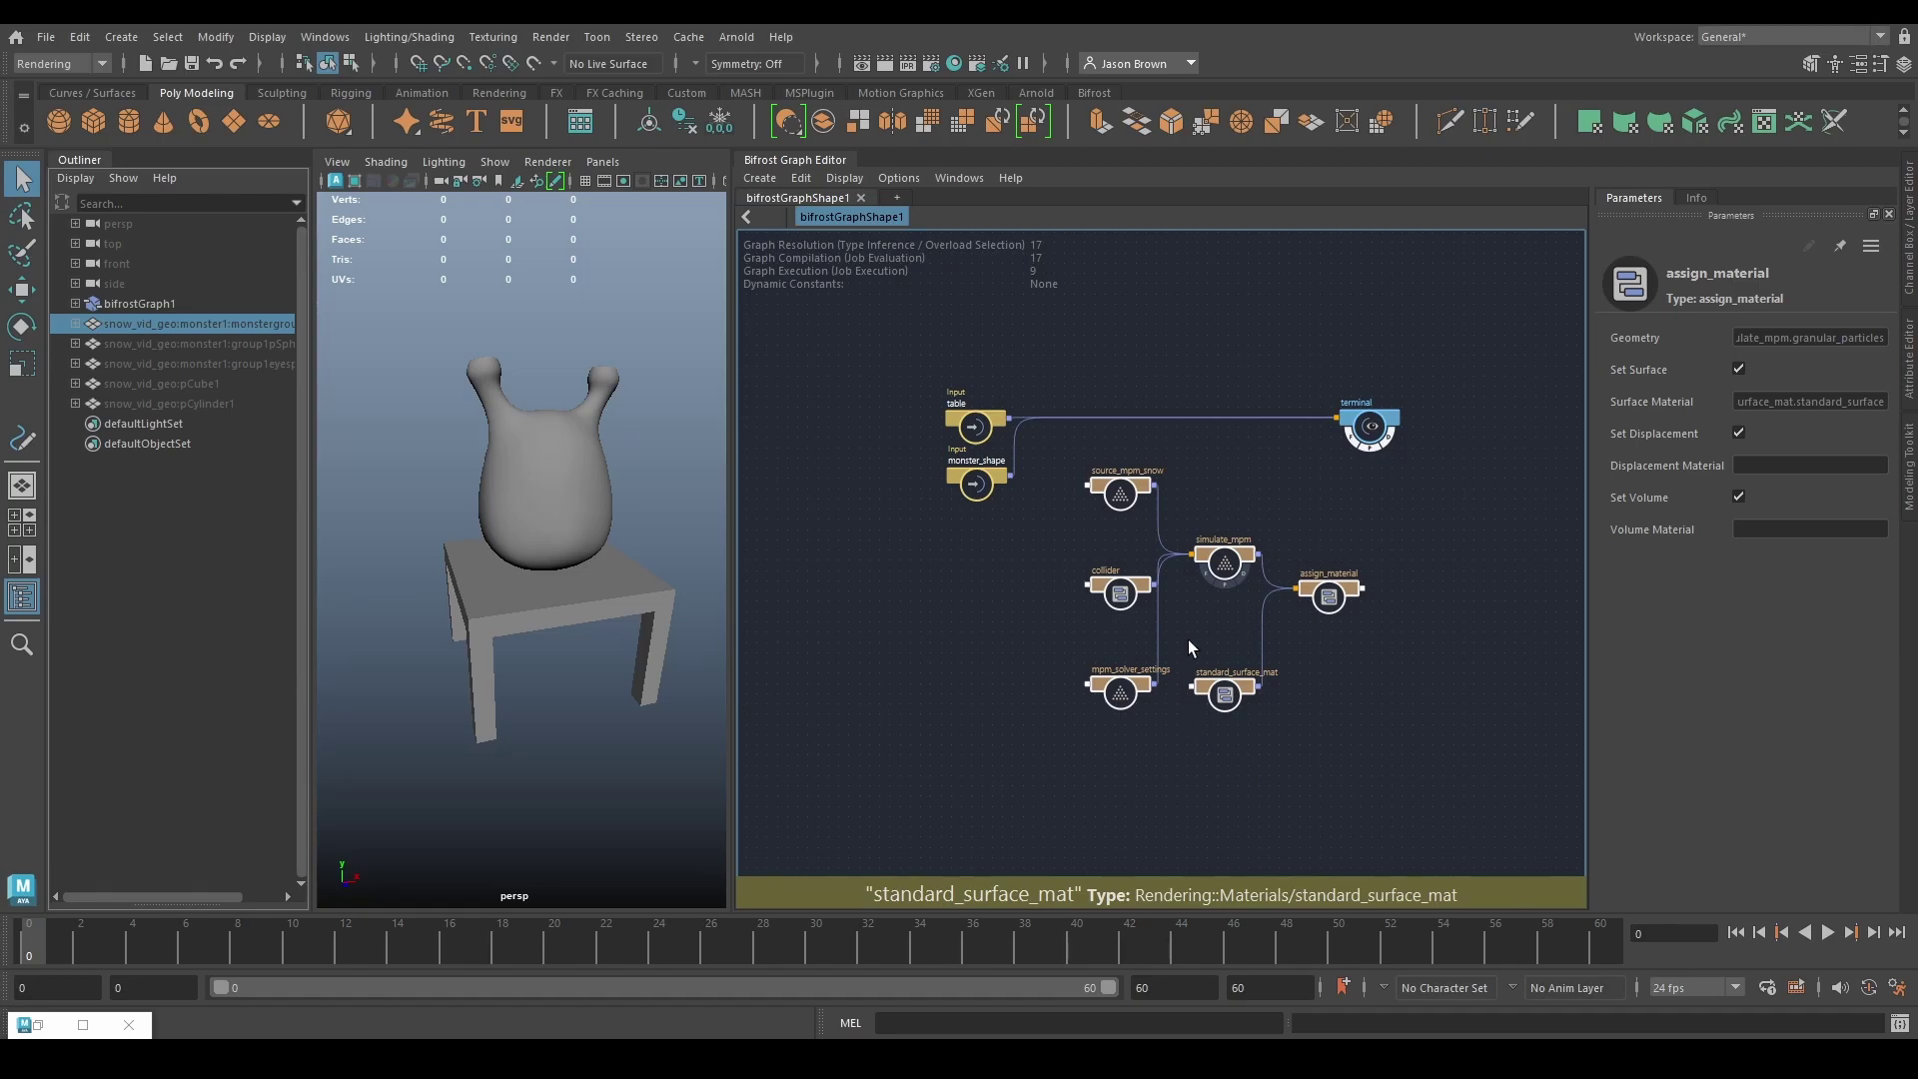
scroll(1189, 531, "up", 2)
middle_click_drag(1188, 530, 1199, 474, "alt")
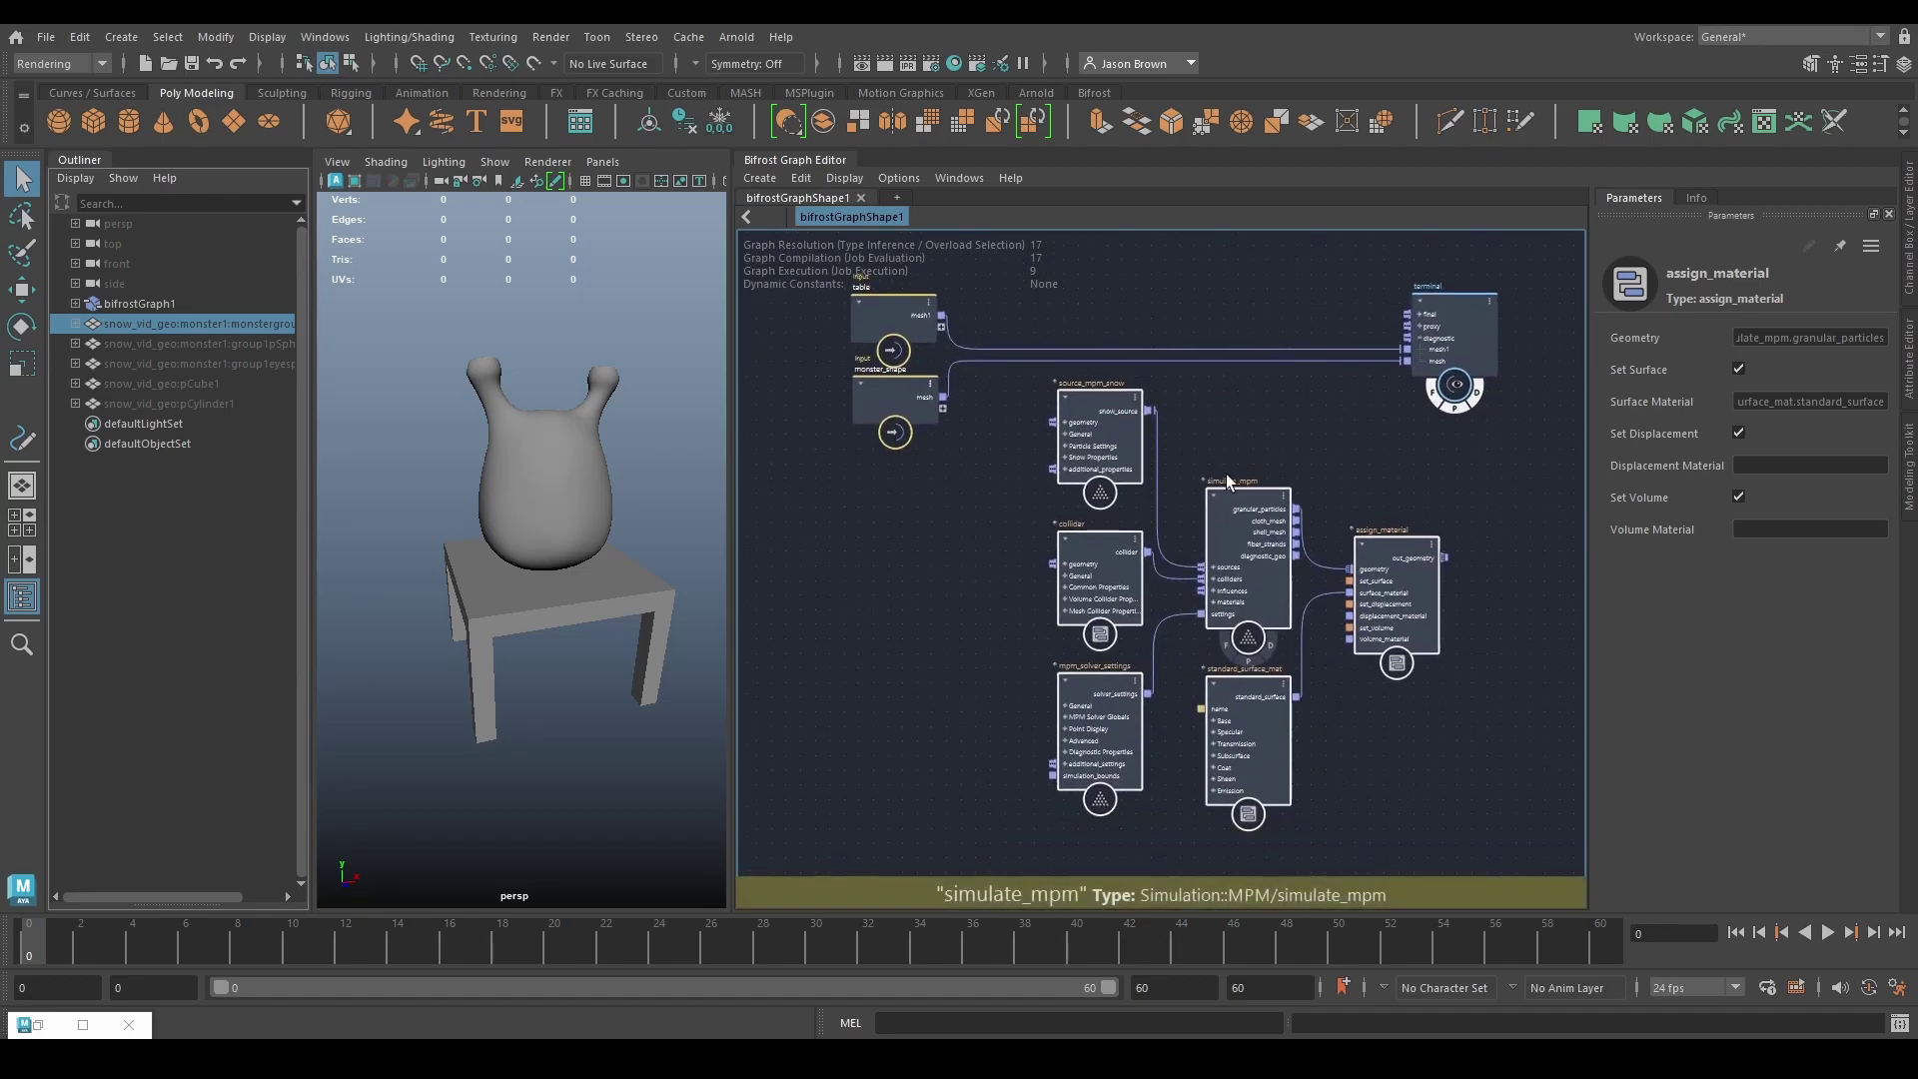
Step: Wire table's mesh1 and monster_shape's mesh into source_mpm_snow's geometry port
left_click(1199, 421)
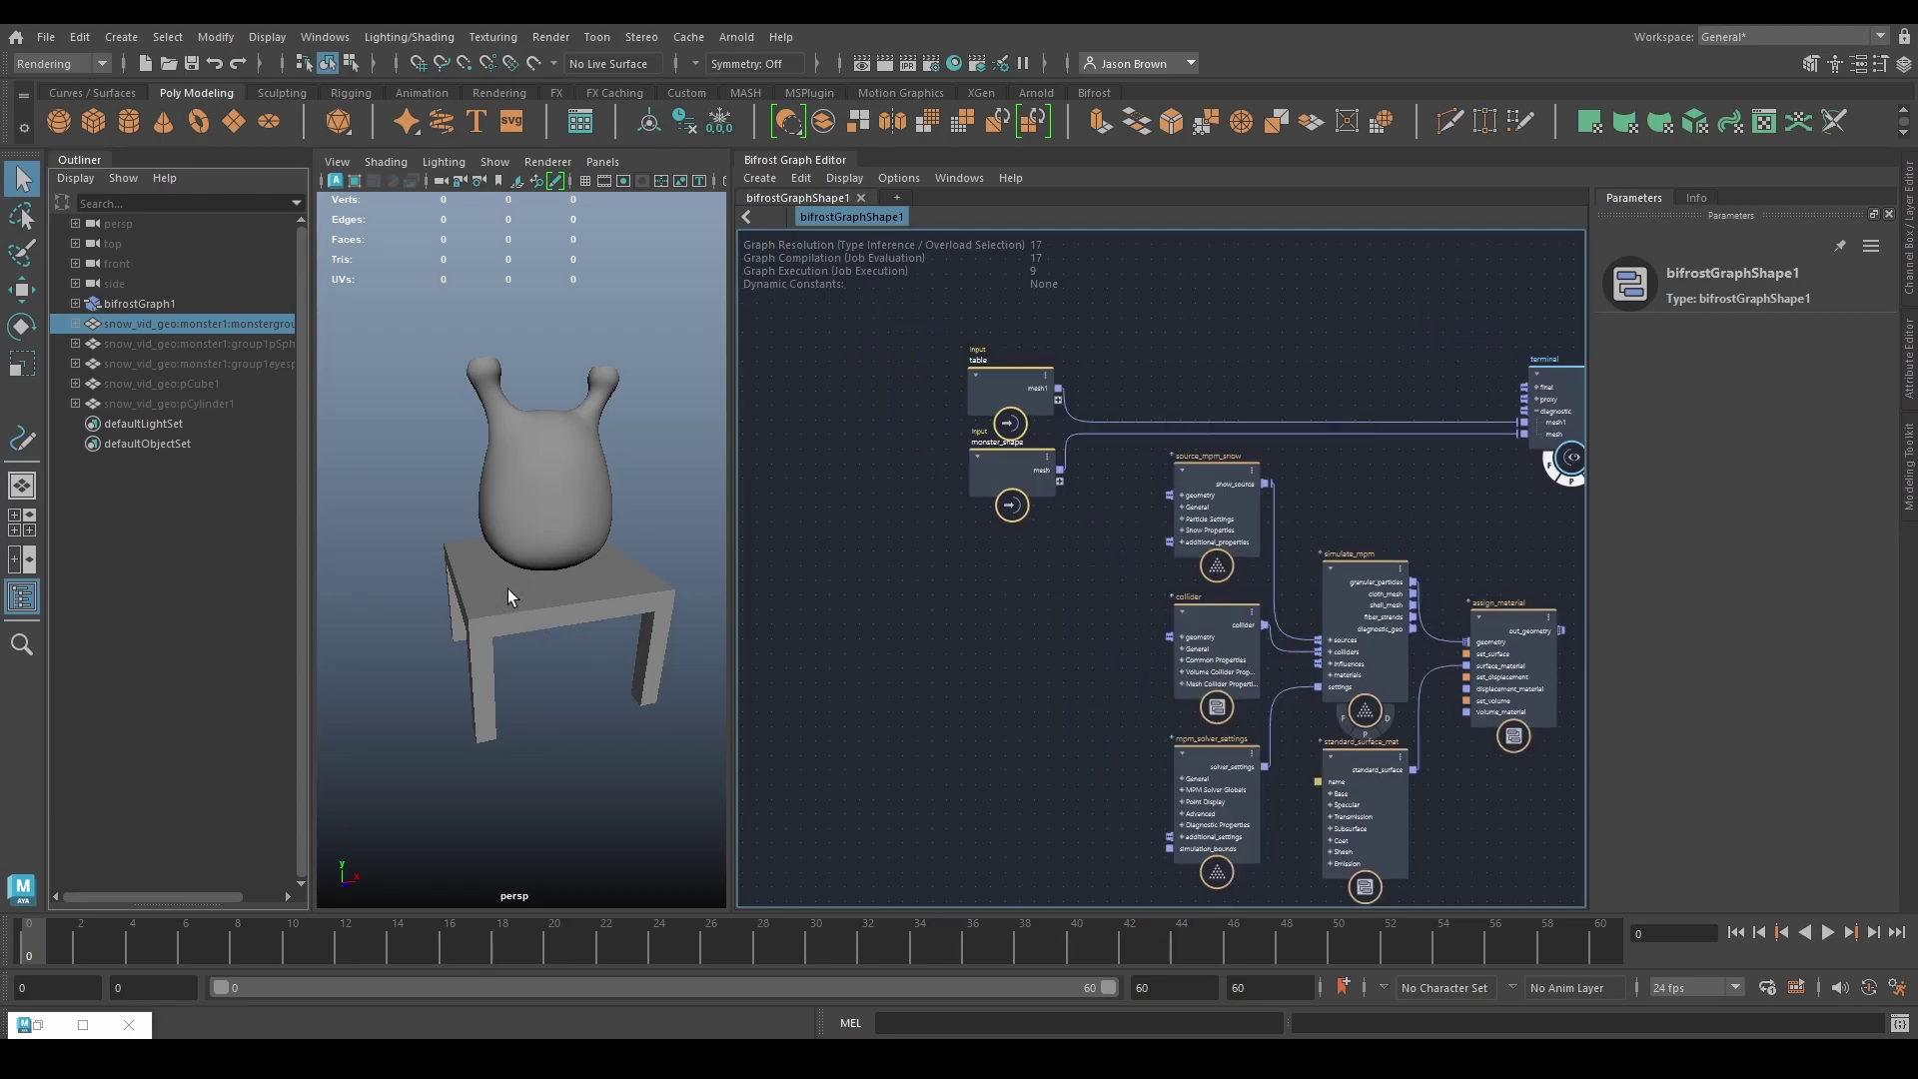
middle_click_drag(1049, 668, 980, 701, "alt")
scroll(980, 701, "up", 1)
middle_click_drag(1028, 536, 1033, 490, "alt")
scroll(1032, 490, "up", 1)
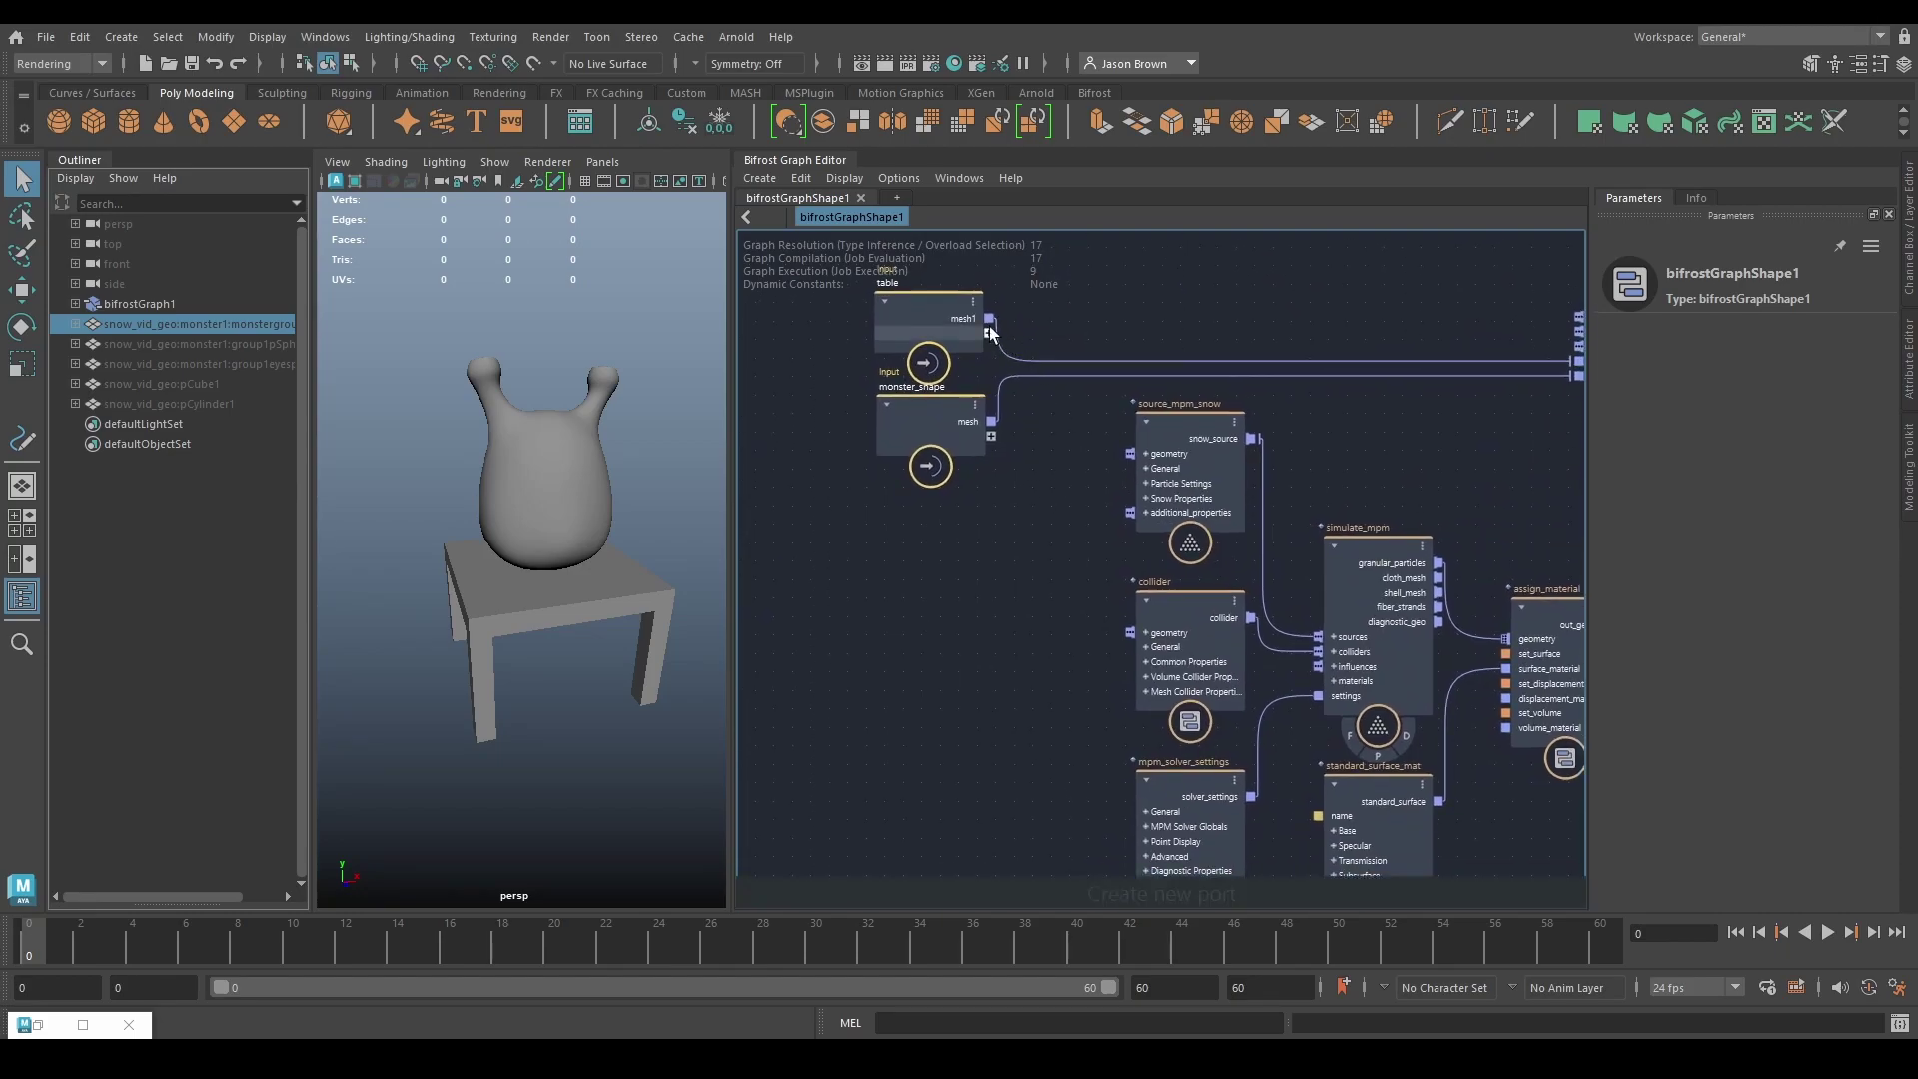
left_click_drag(990, 329, 1159, 462)
left_click_drag(992, 425, 1131, 451)
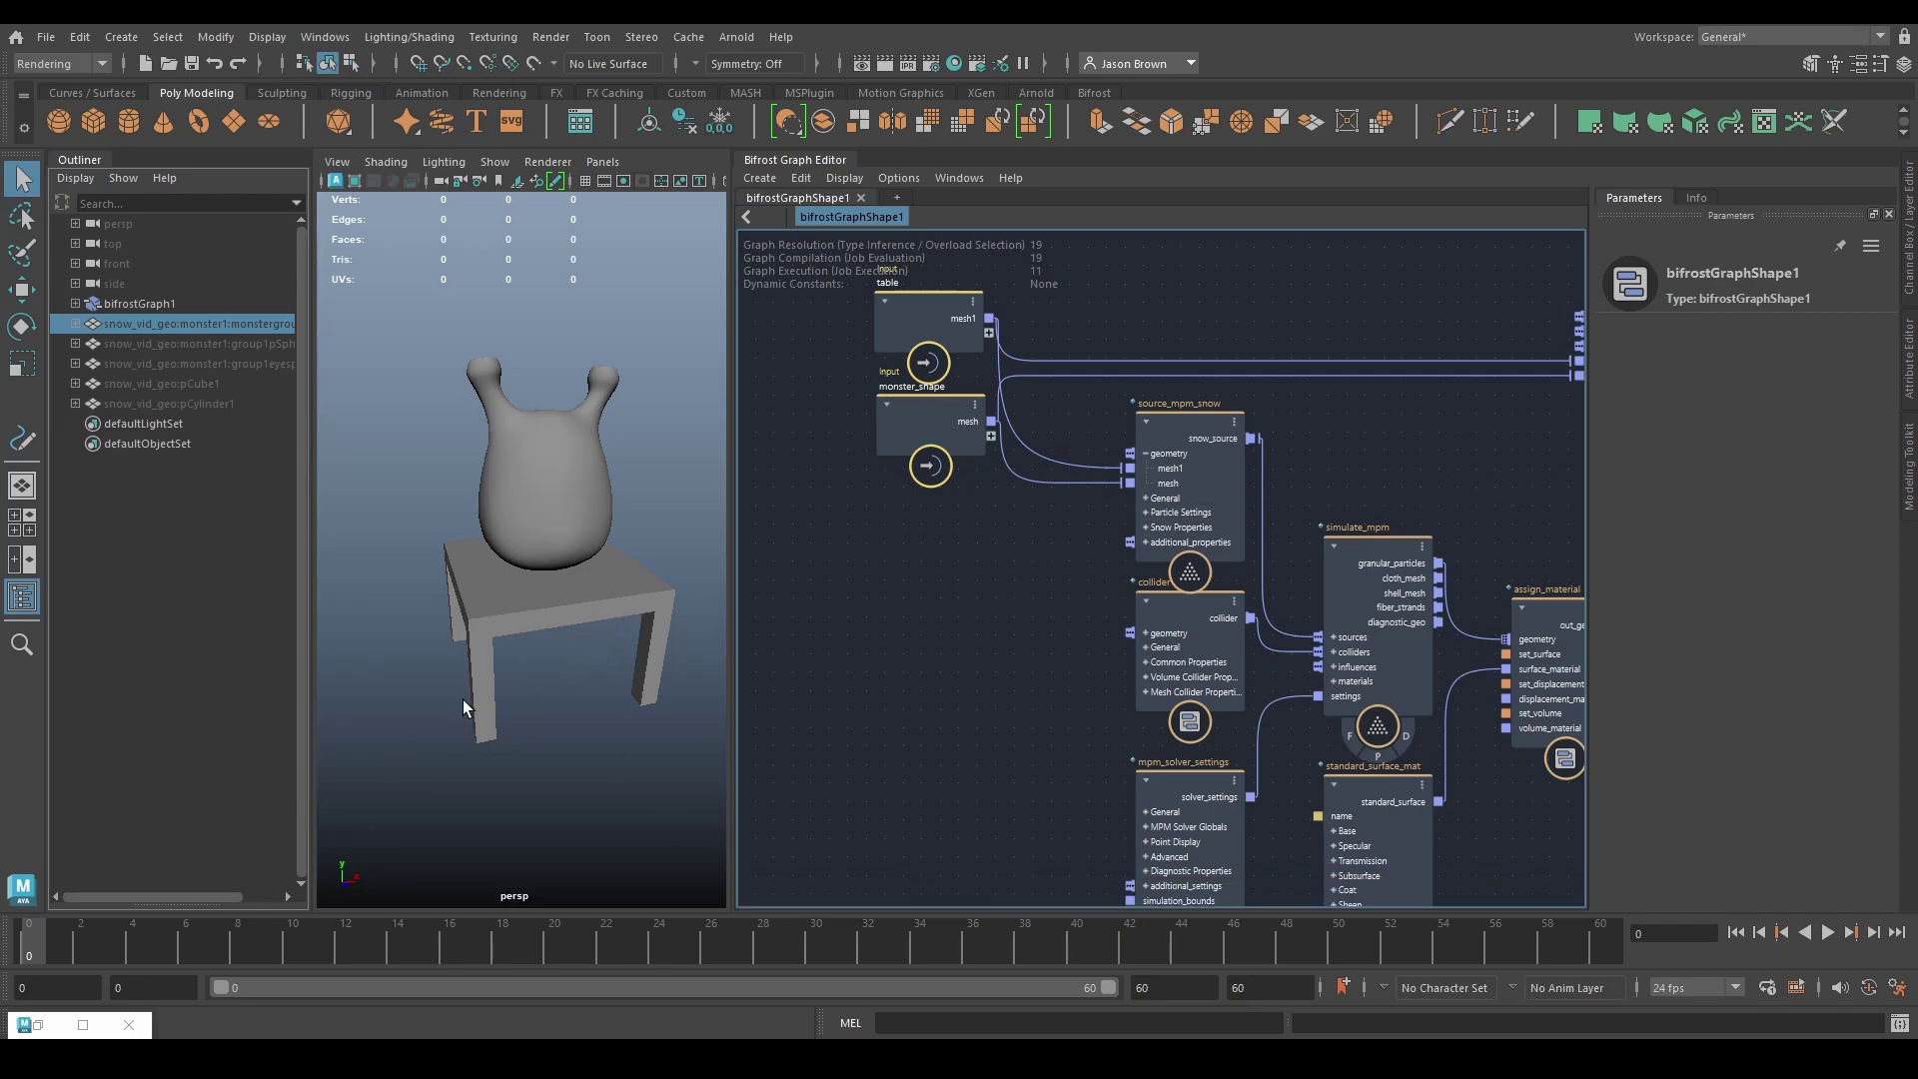
scroll(1062, 591, "down", 3)
Step: Create a create_mesh_plane node and connect its plane_mesh to the terminal output
left_click_drag(1138, 624, 1111, 732)
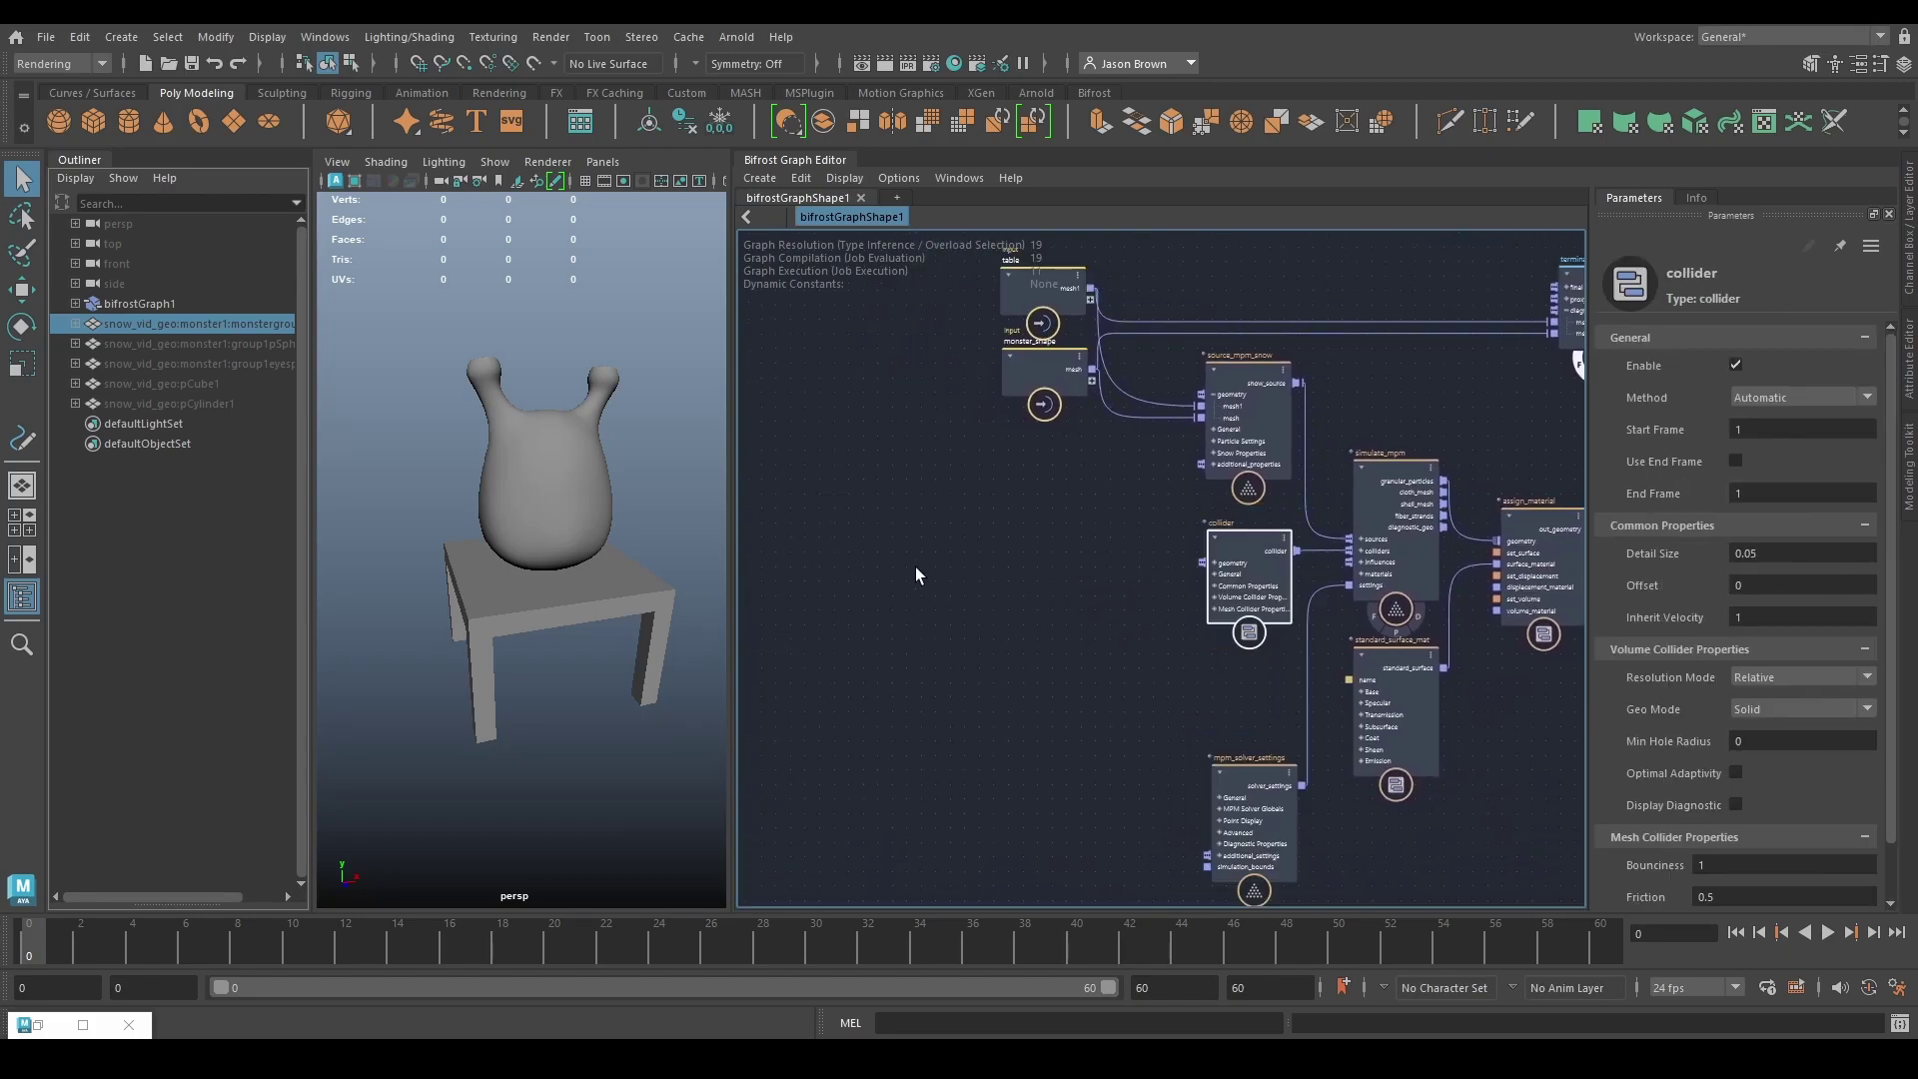
key("Tab")
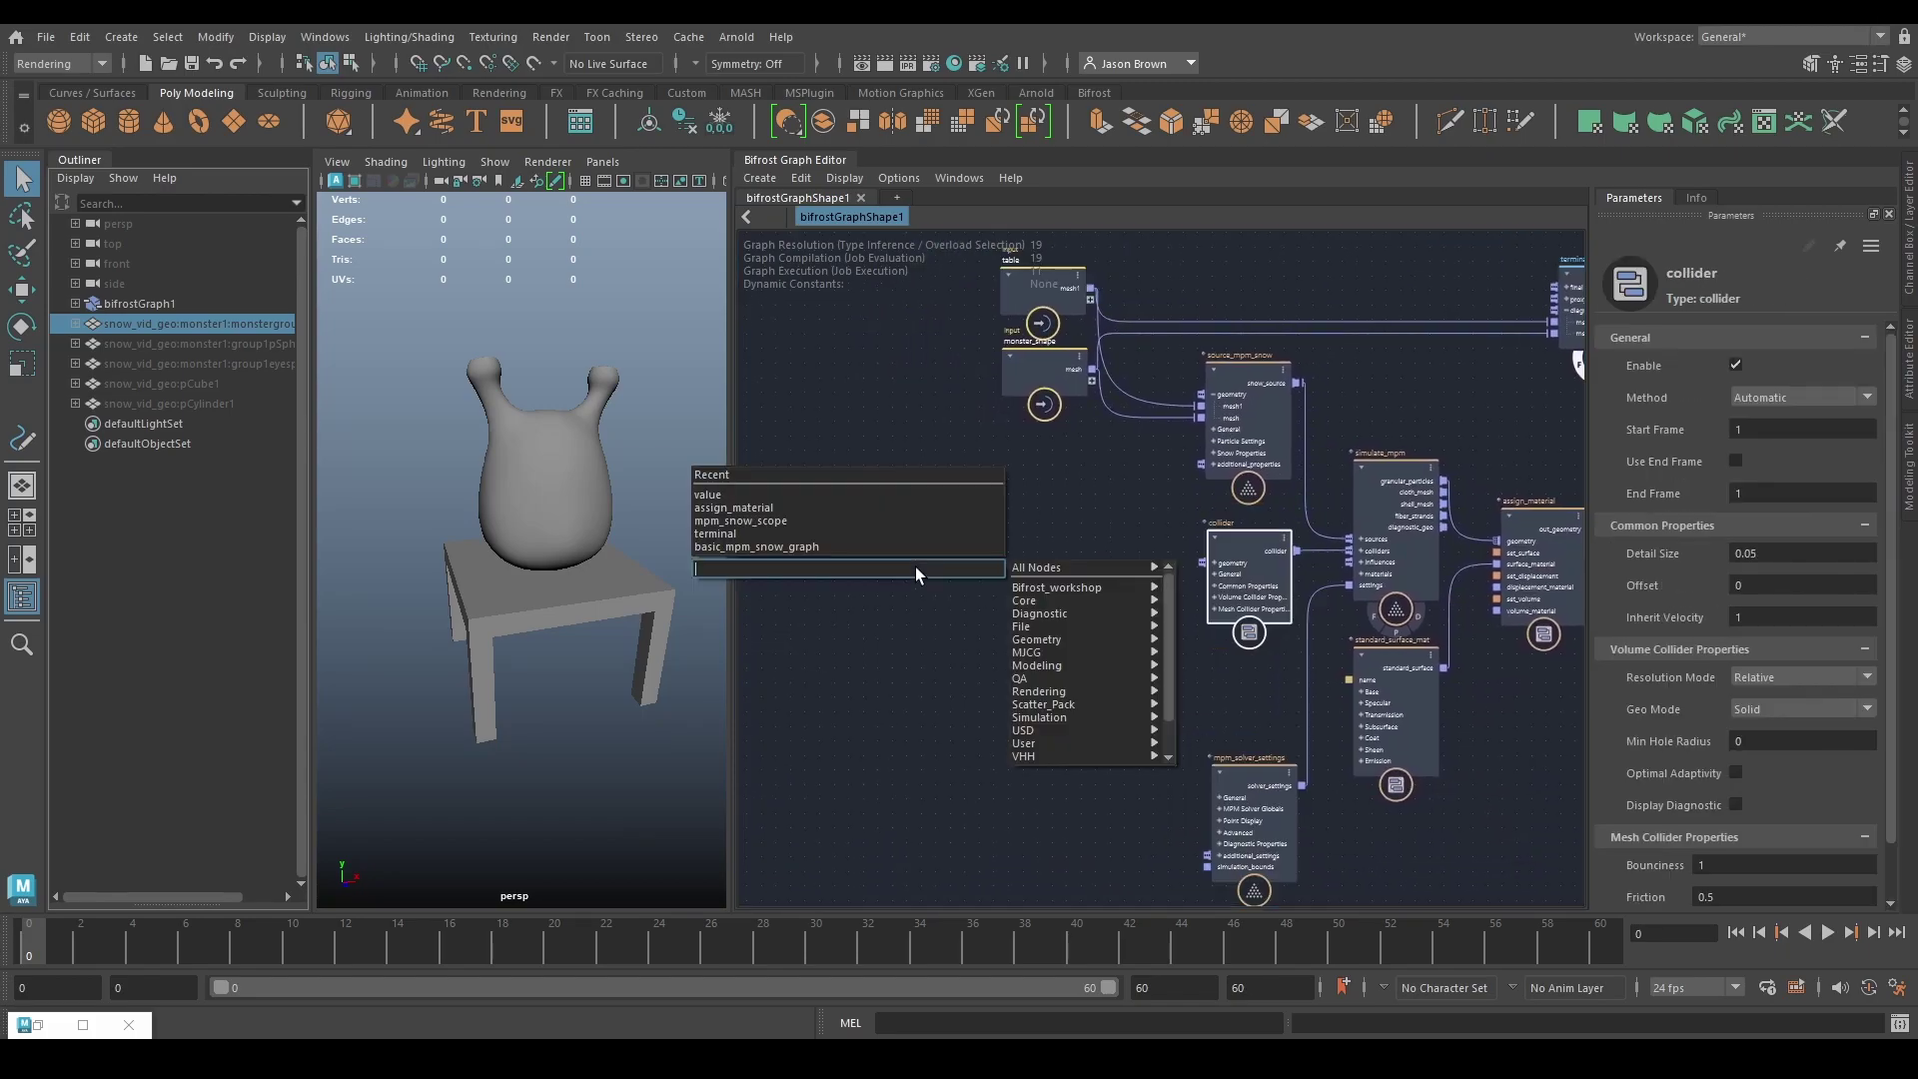
type("cmeshpl")
key("Down")
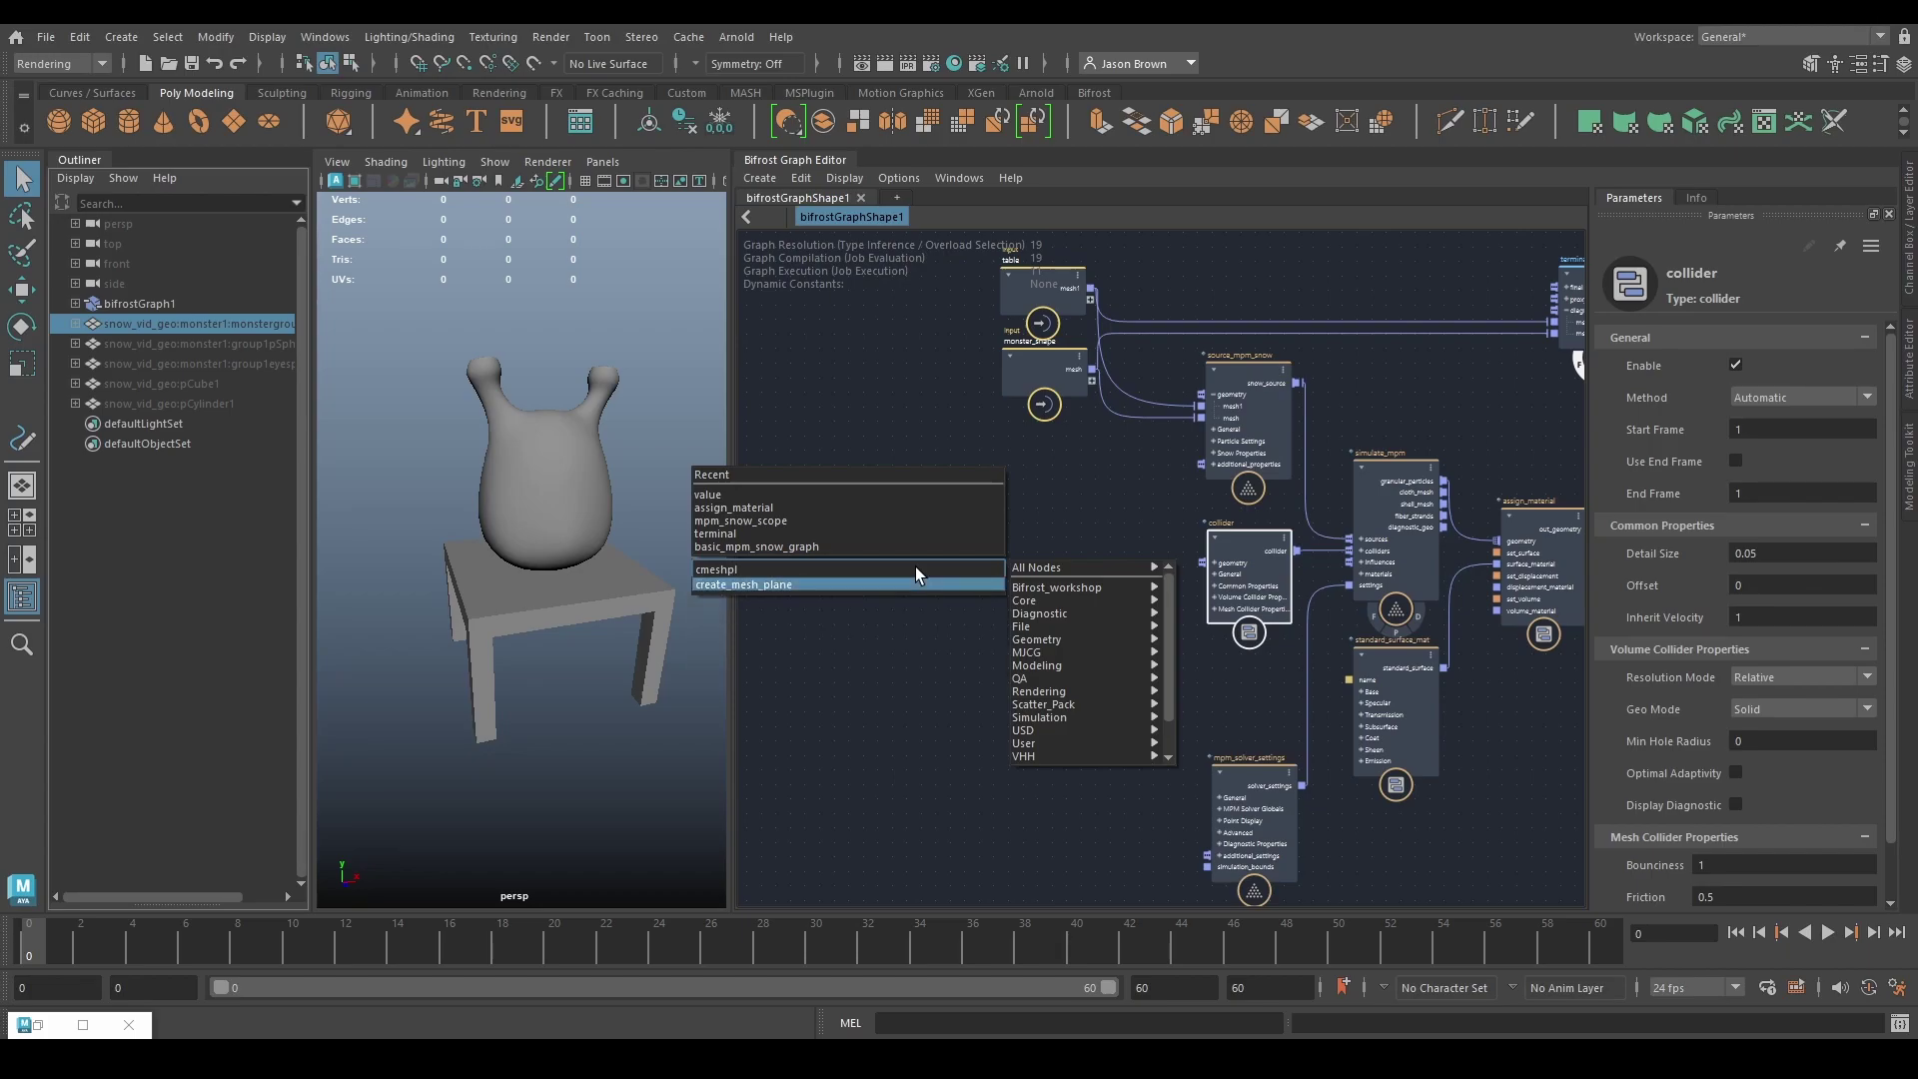
key("Return")
left_click_drag(933, 539, 1329, 396)
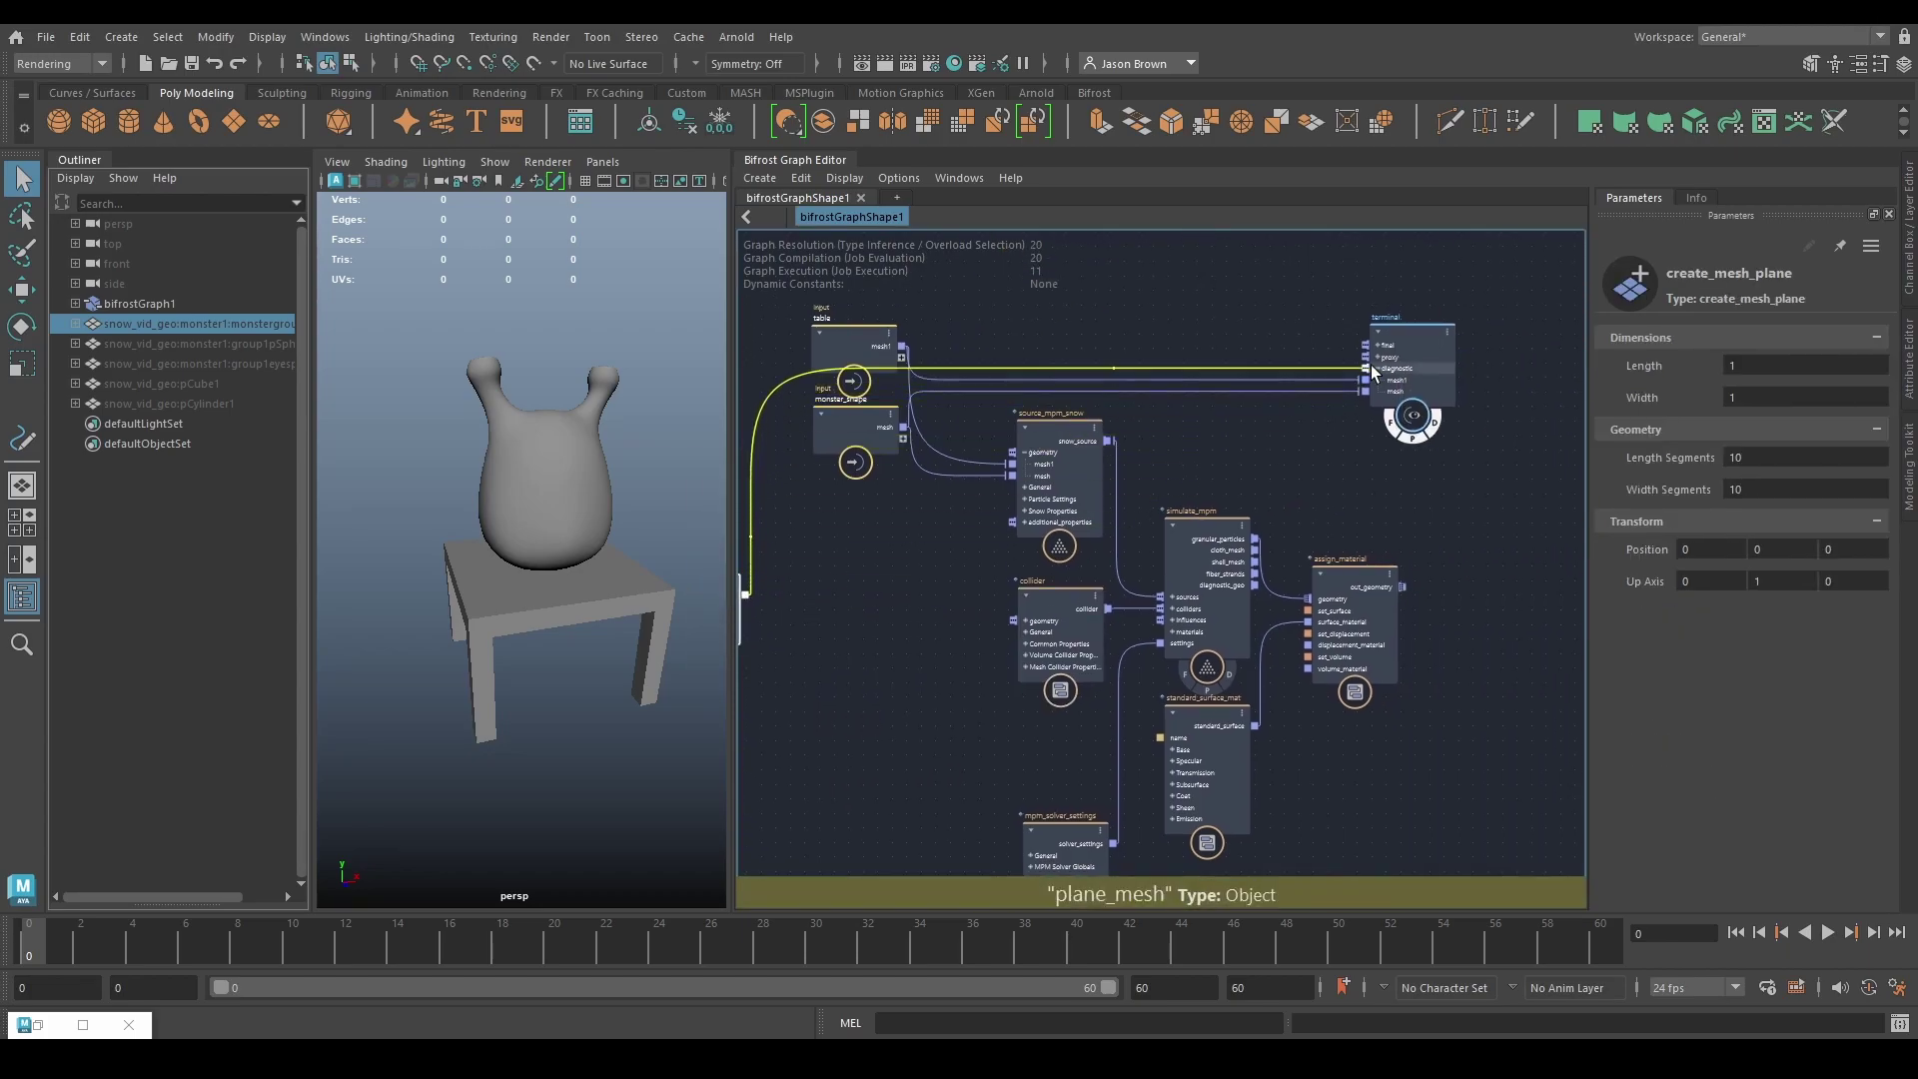
middle_click_drag(811, 627, 1158, 597)
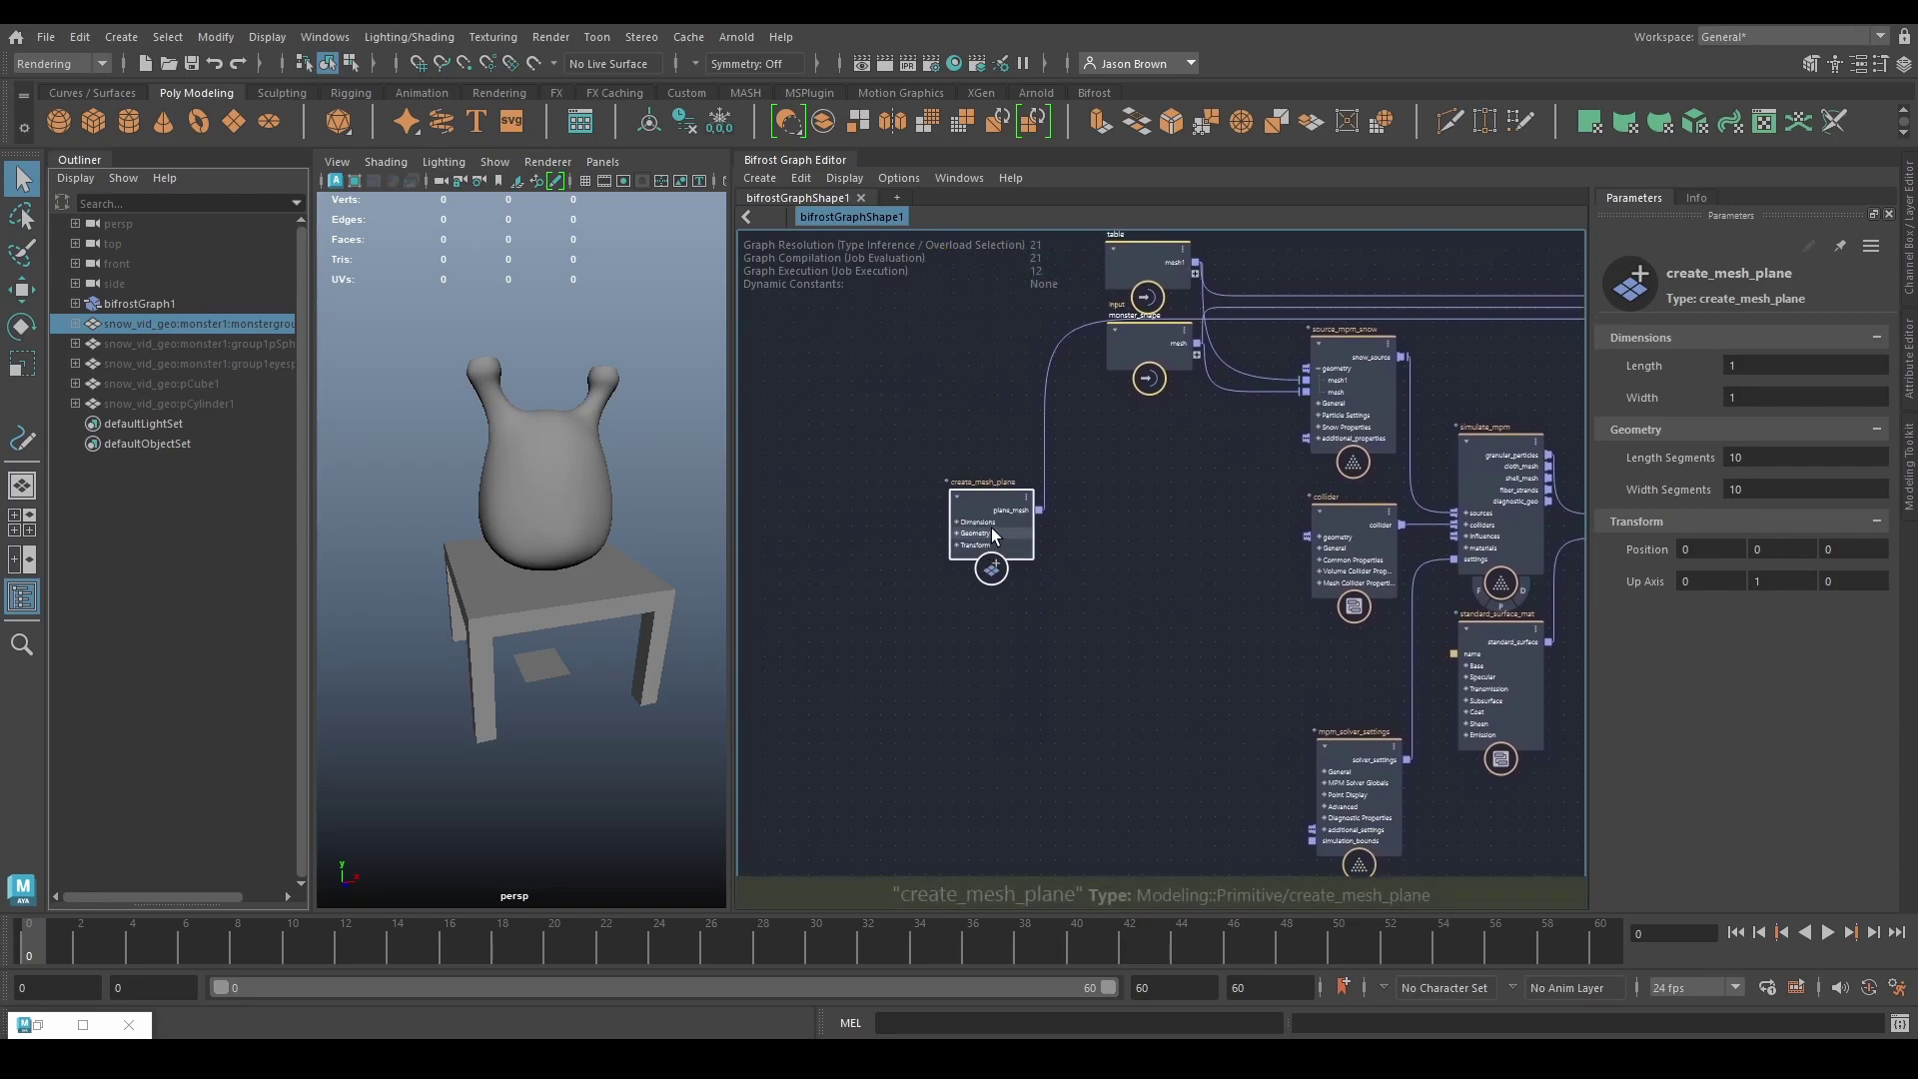
Step: Size the plane to 64 with 24 segments
left_click(1786, 396)
type("64")
key("Return")
mouse_move(531, 569)
left_mouse_down("alt")
mouse_move(557, 562)
mouse_move(537, 545)
left_mouse_up("alt")
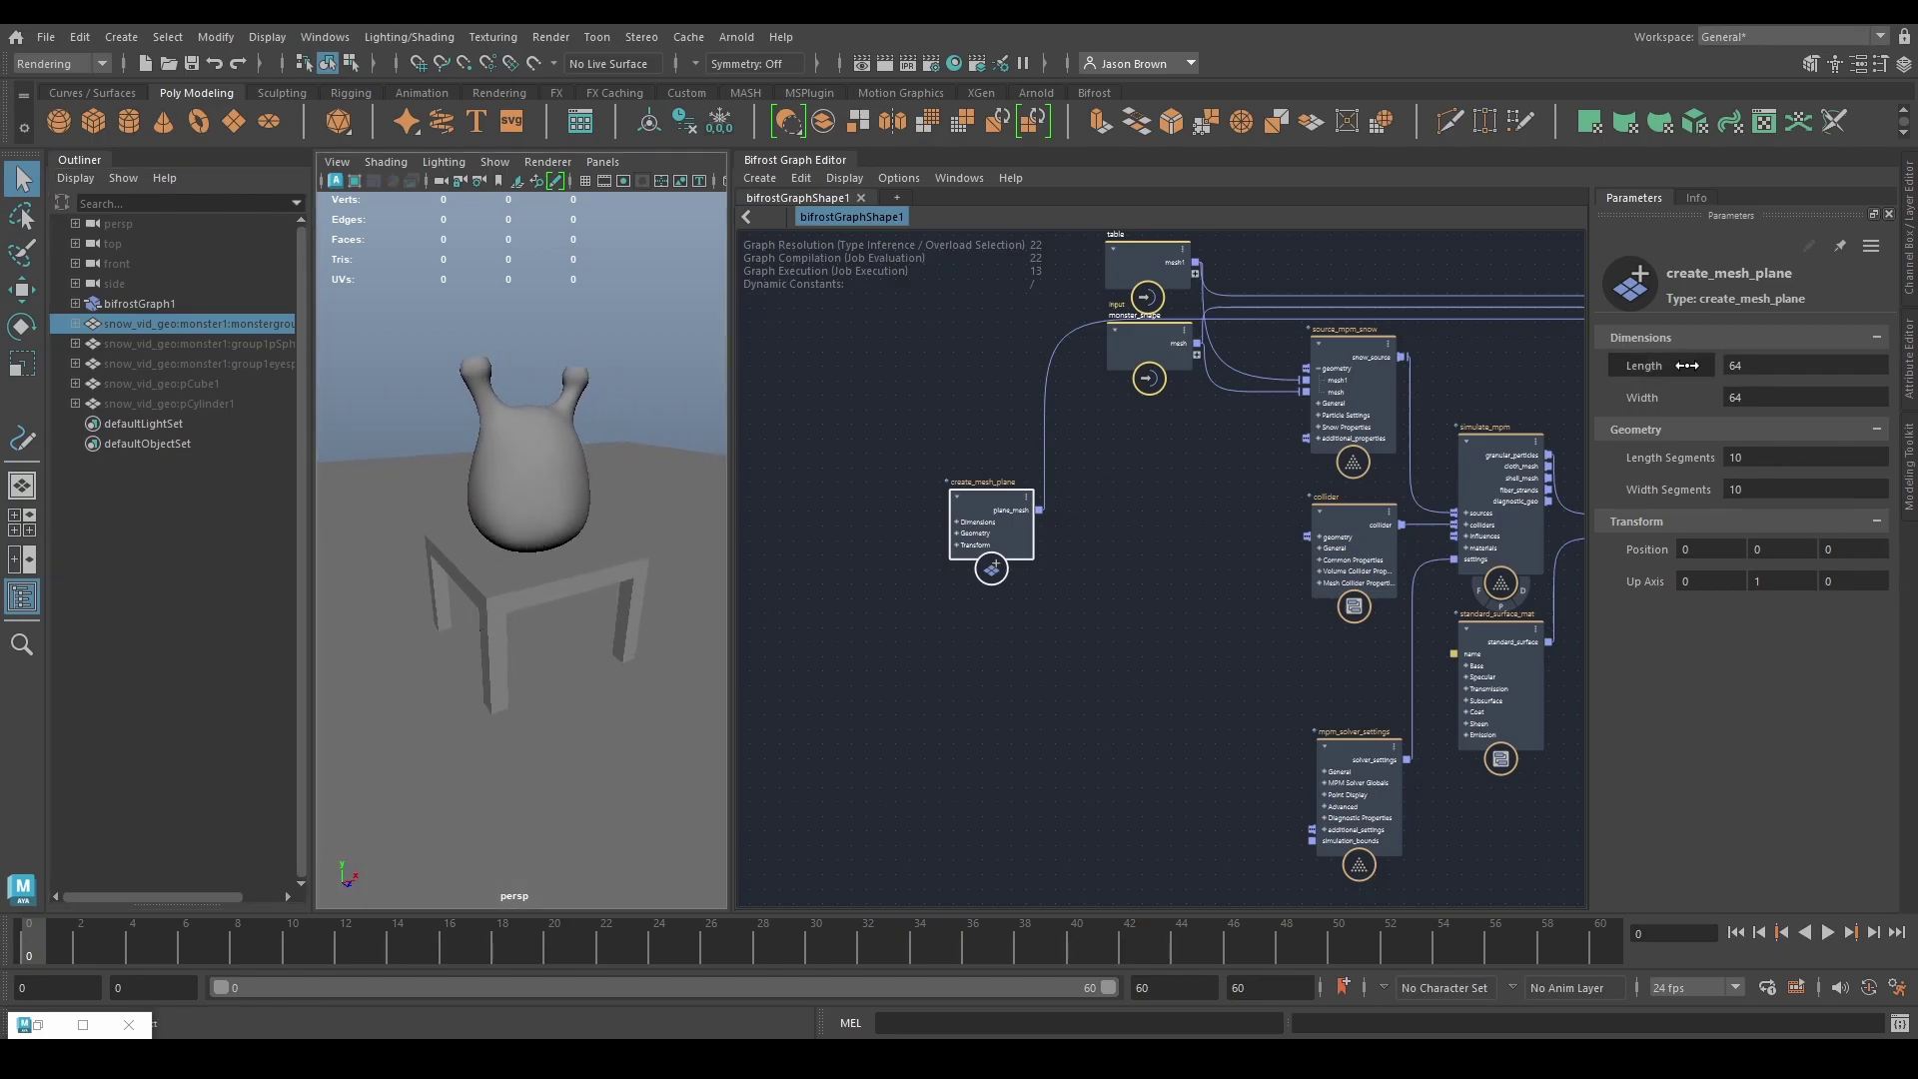
left_click(1767, 490)
type("24")
key("Return")
left_click_drag(564, 481, 576, 468, "alt")
Step: Move the plane node up and rename it 'floor'
middle_click_drag(1047, 588, 993, 720, "alt")
left_click_drag(944, 667, 912, 511)
double_click(898, 450)
type("floor")
key("Return")
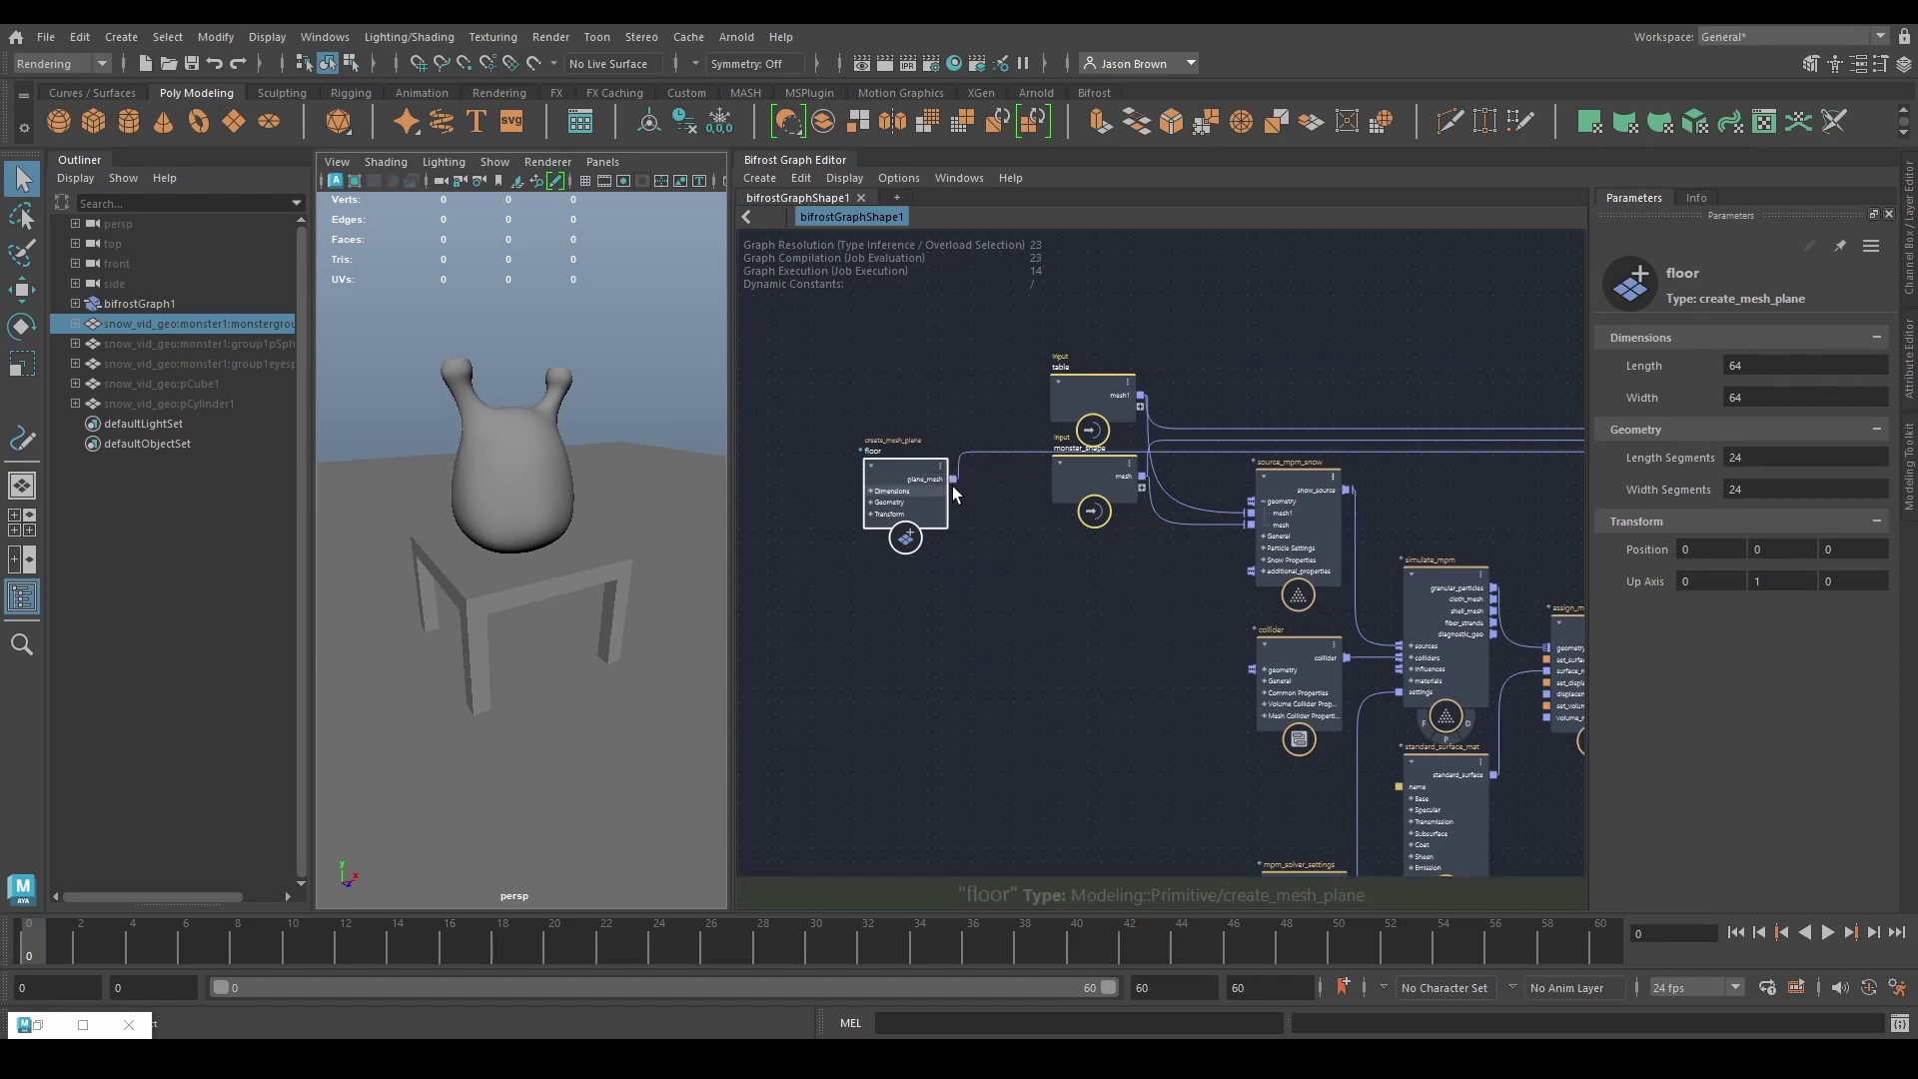
left_click(1196, 676)
Step: Connect floor's plane_mesh to the collider's geometry input and show source_mpm_snow's settings
left_click_drag(951, 479, 1288, 669)
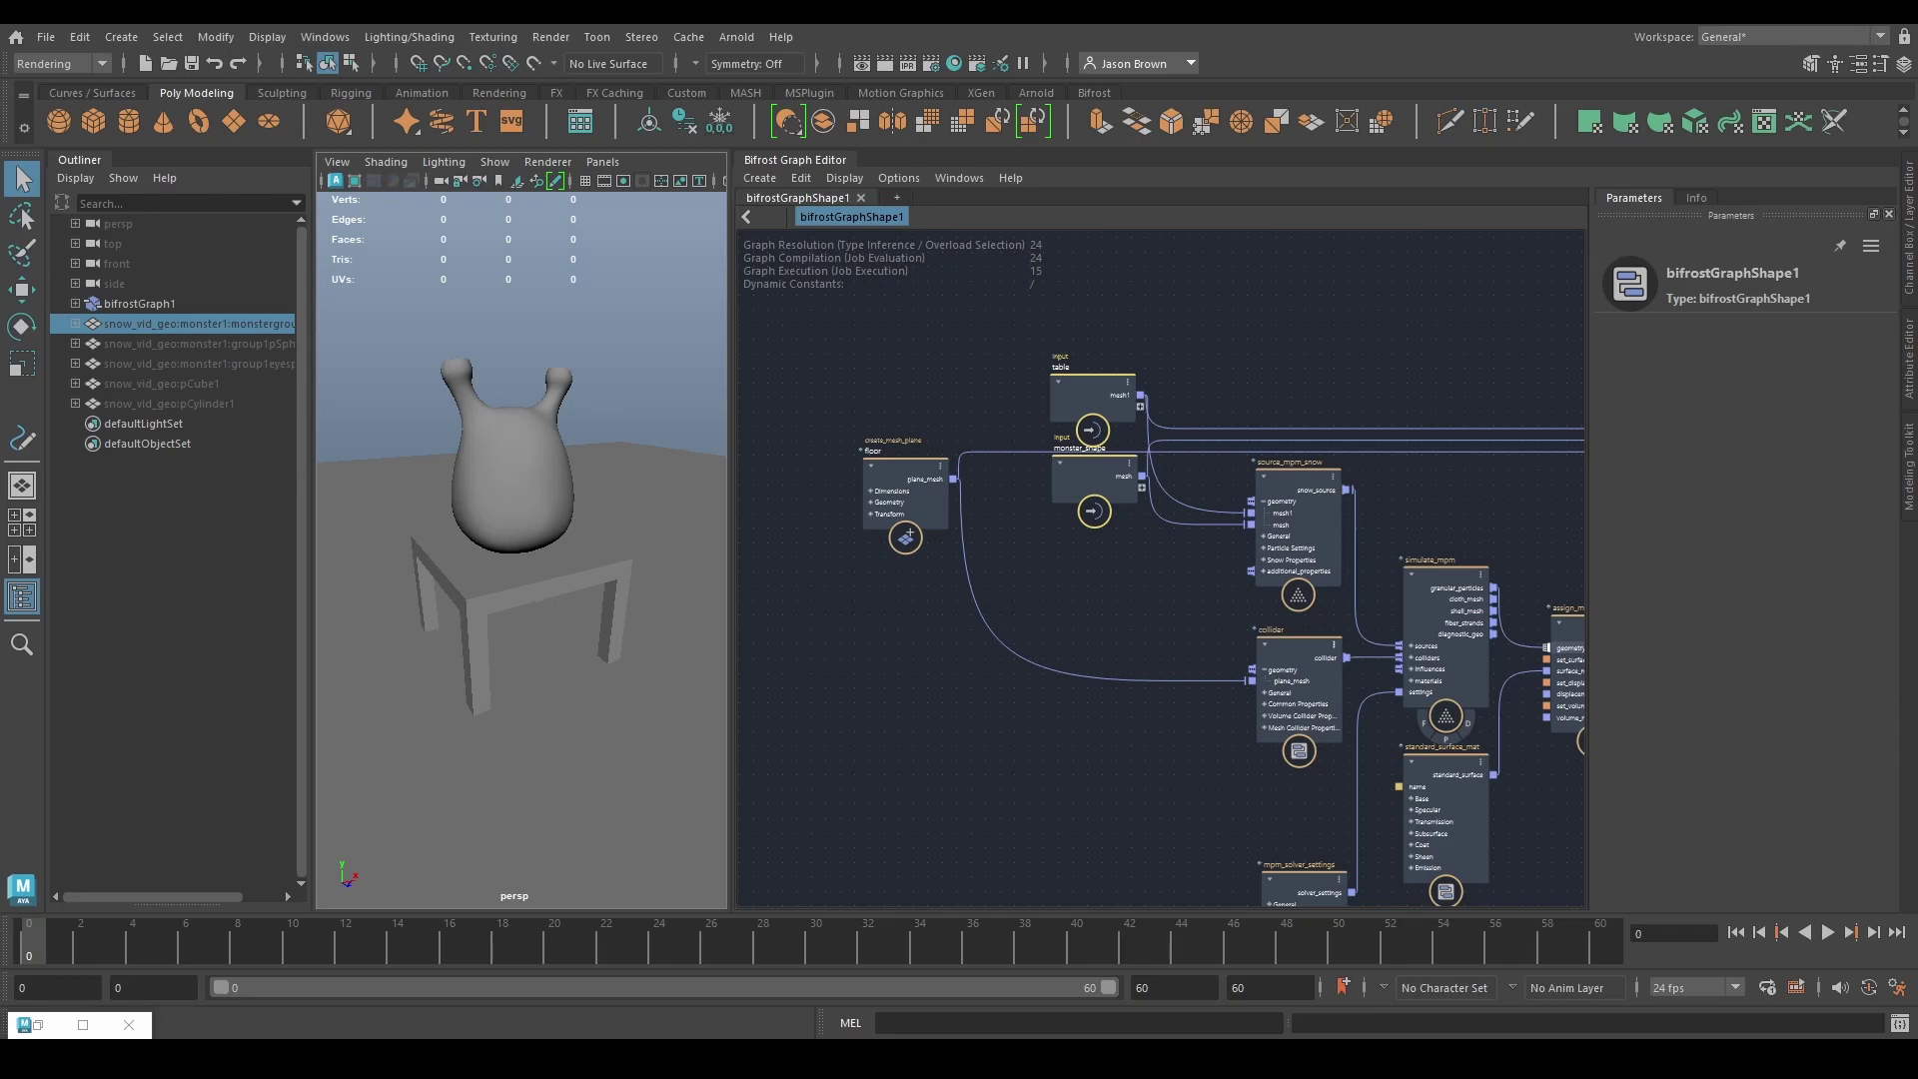
left_click(1298, 520)
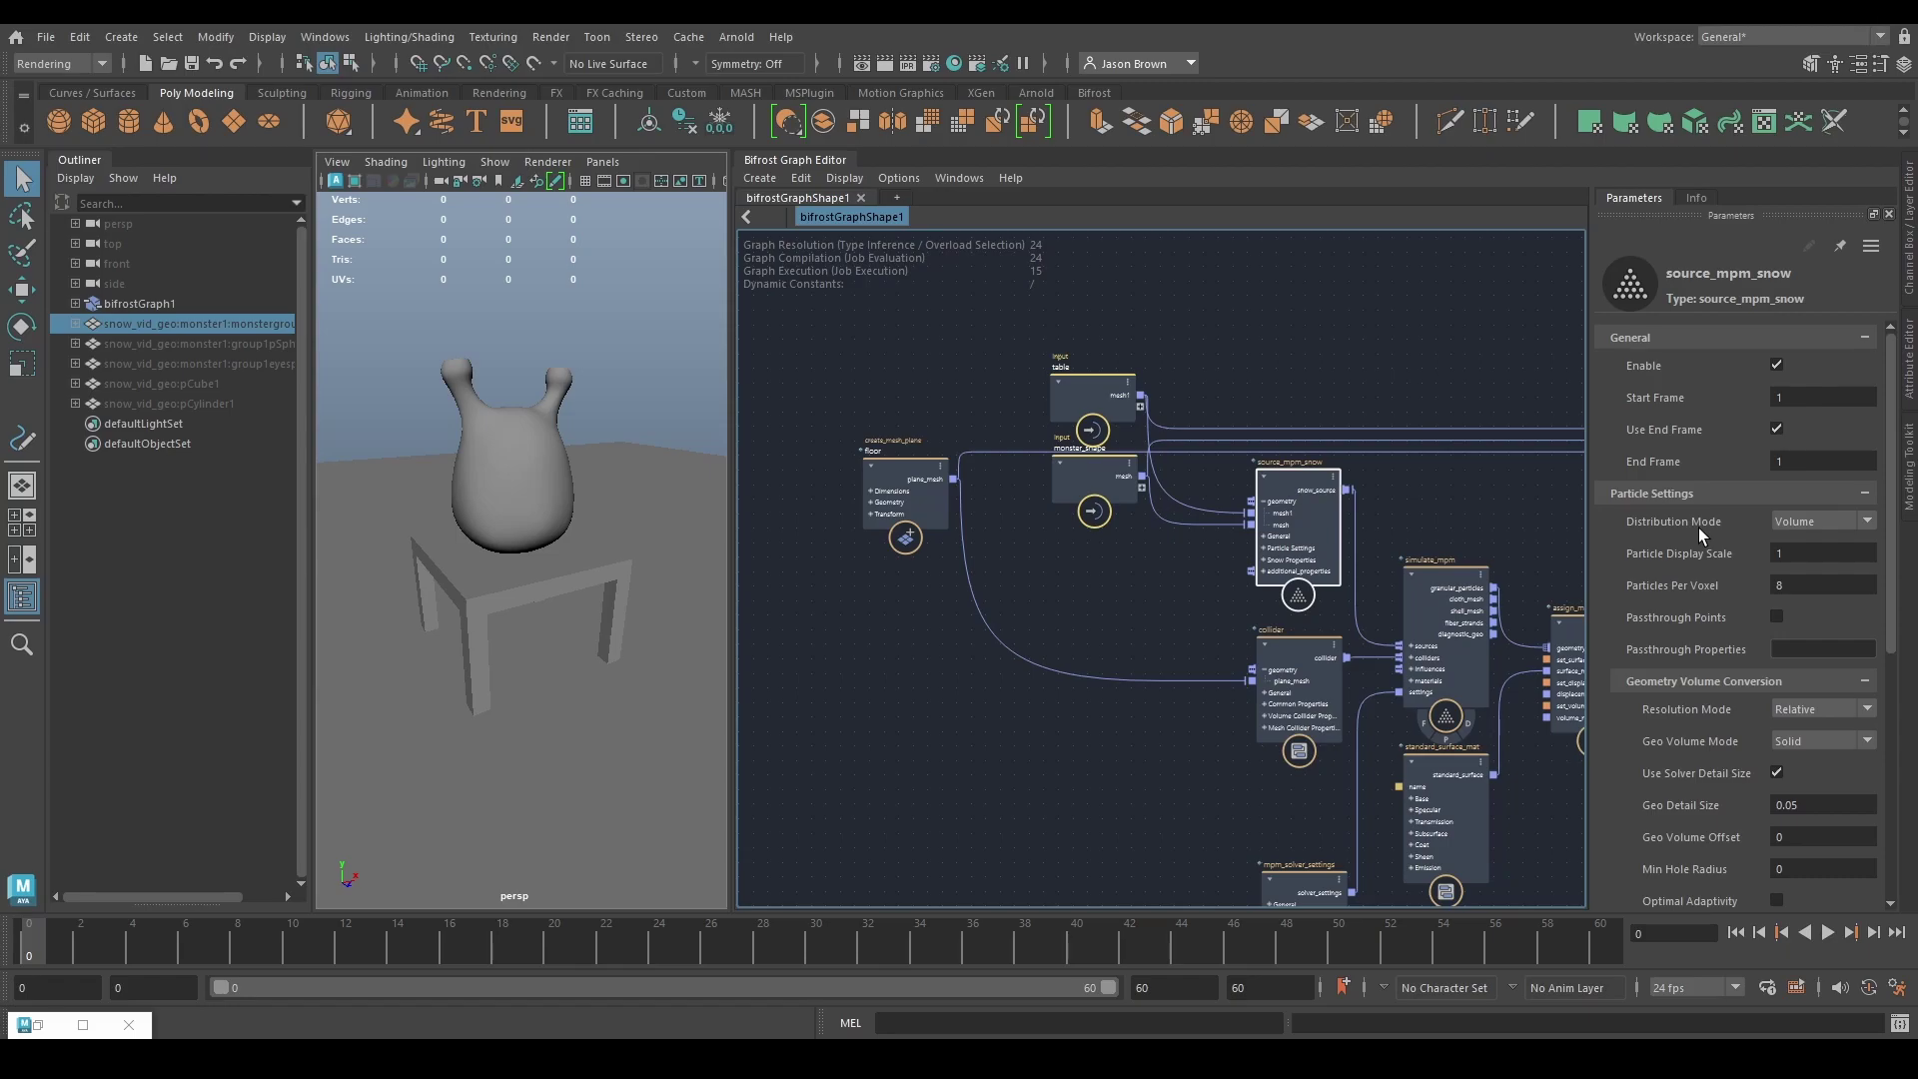
Step: Set source_mpm_snow's Particle Display Scale to 0.2 and Particles Per Voxel to 16
left_click(1799, 556)
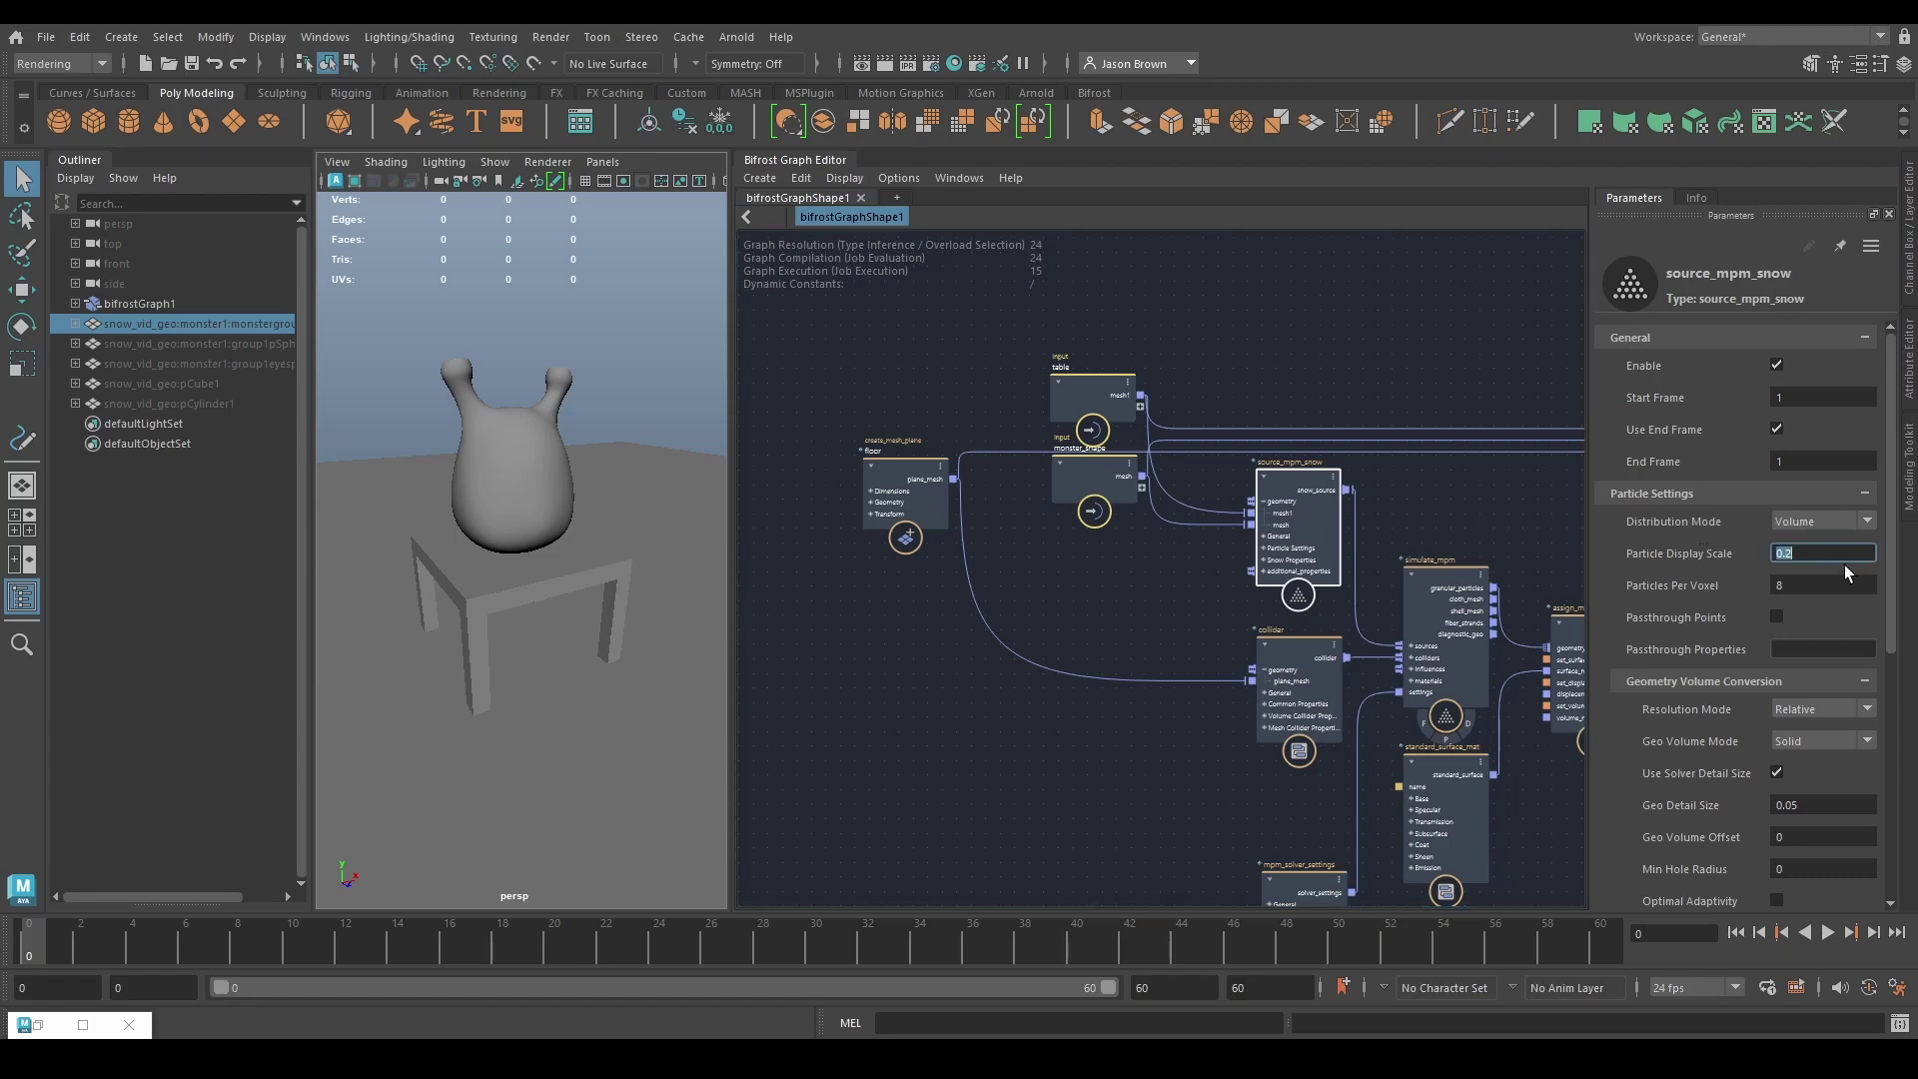
left_click(1796, 586)
type("16")
key("Return")
Step: Bring up the mpm_solver_settings parameters to set Detail Size 0.07
scroll(1809, 639, "down", 1)
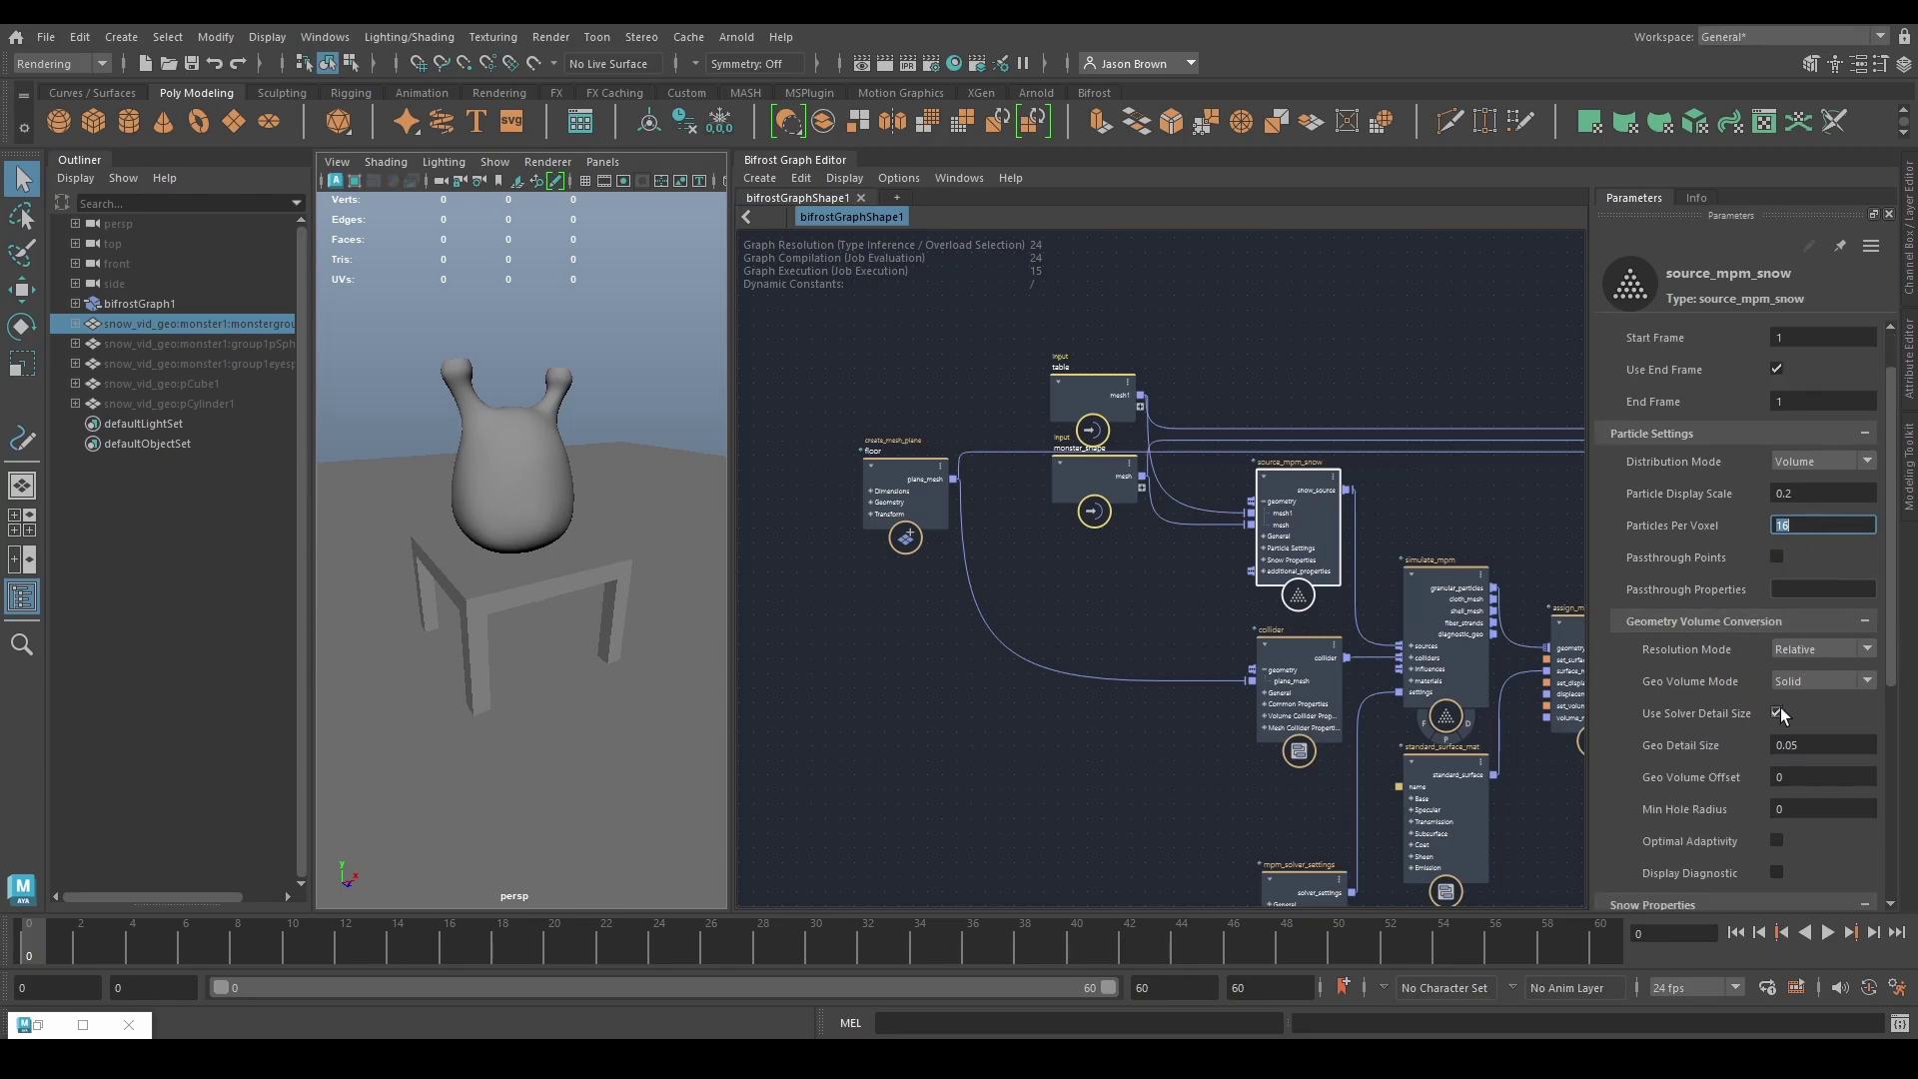
middle_click_drag(1196, 801, 1157, 644)
left_click(1279, 773)
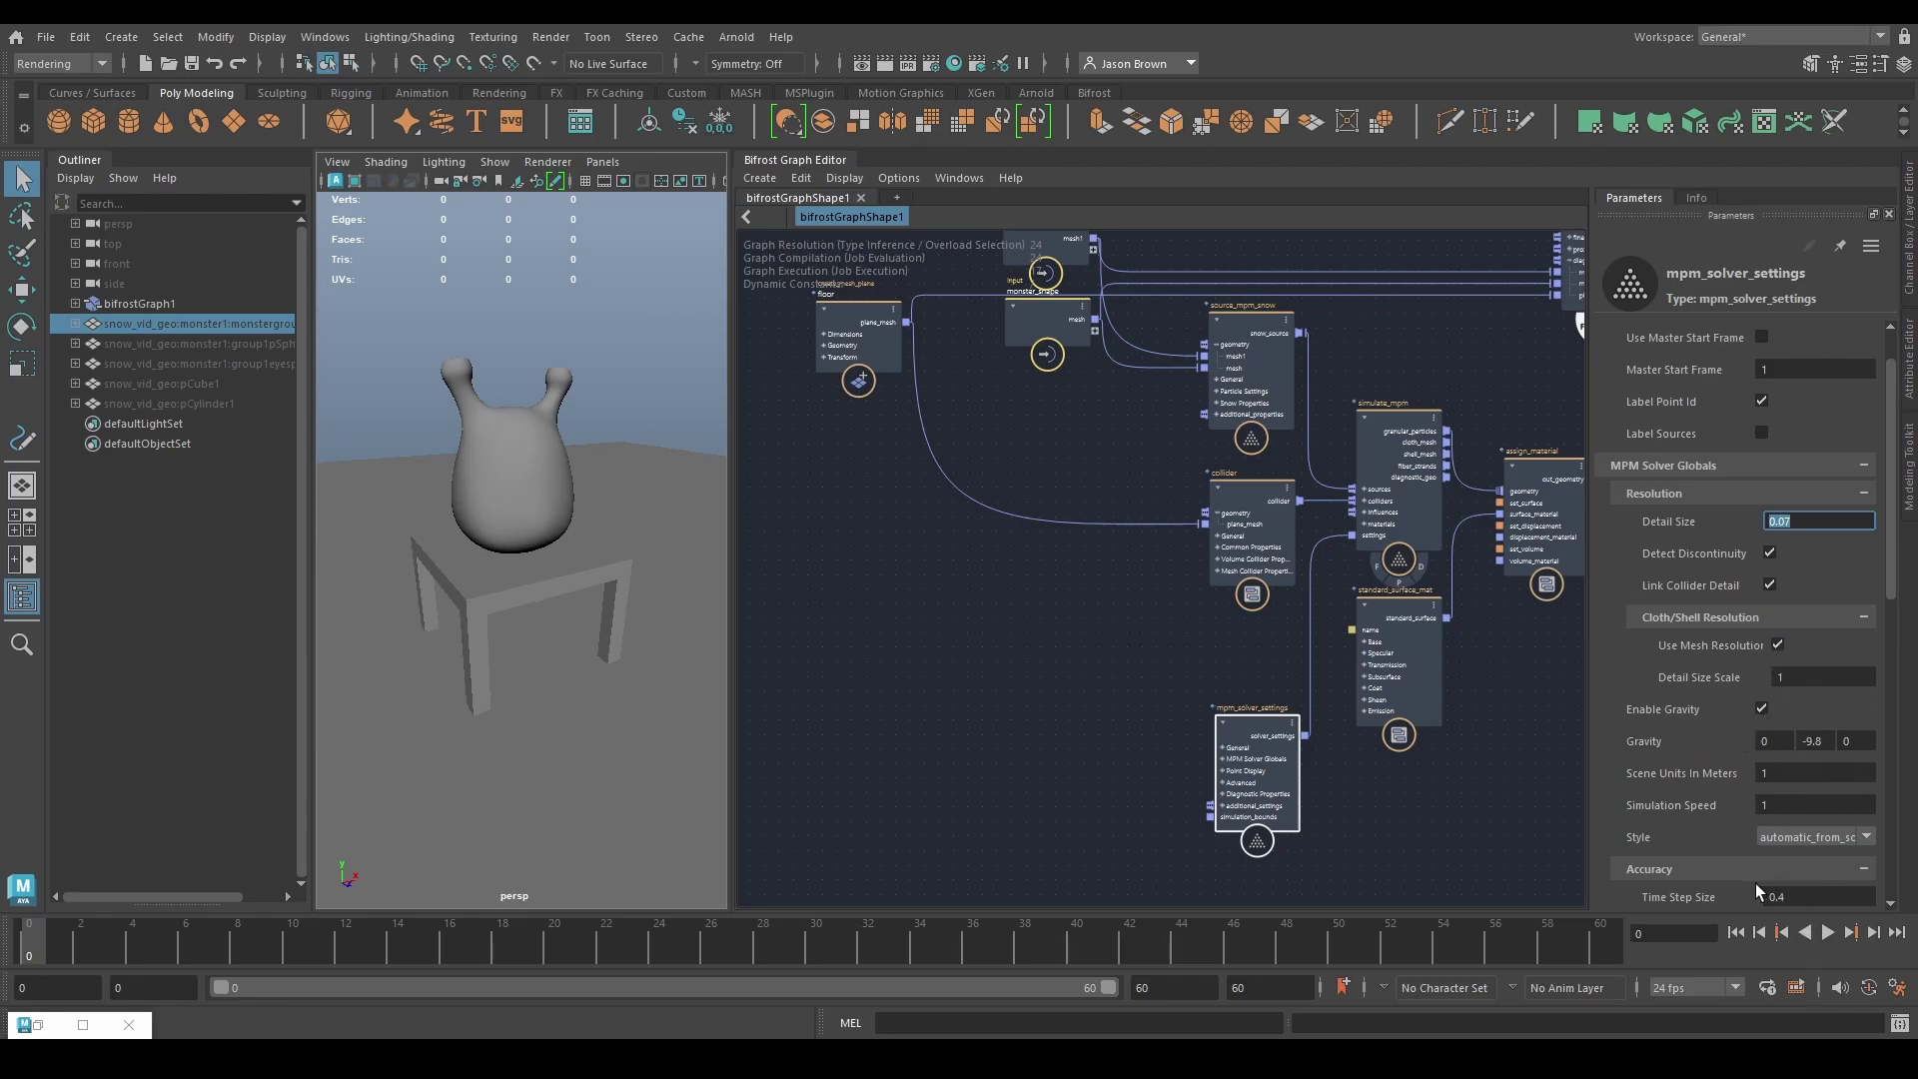
Step: Show the graph's terminal output in the viewport and step to frame 1 to run the snow
middle_click_drag(1404, 811, 1201, 904, "alt")
middle_click_drag(1258, 811, 1301, 825, "alt")
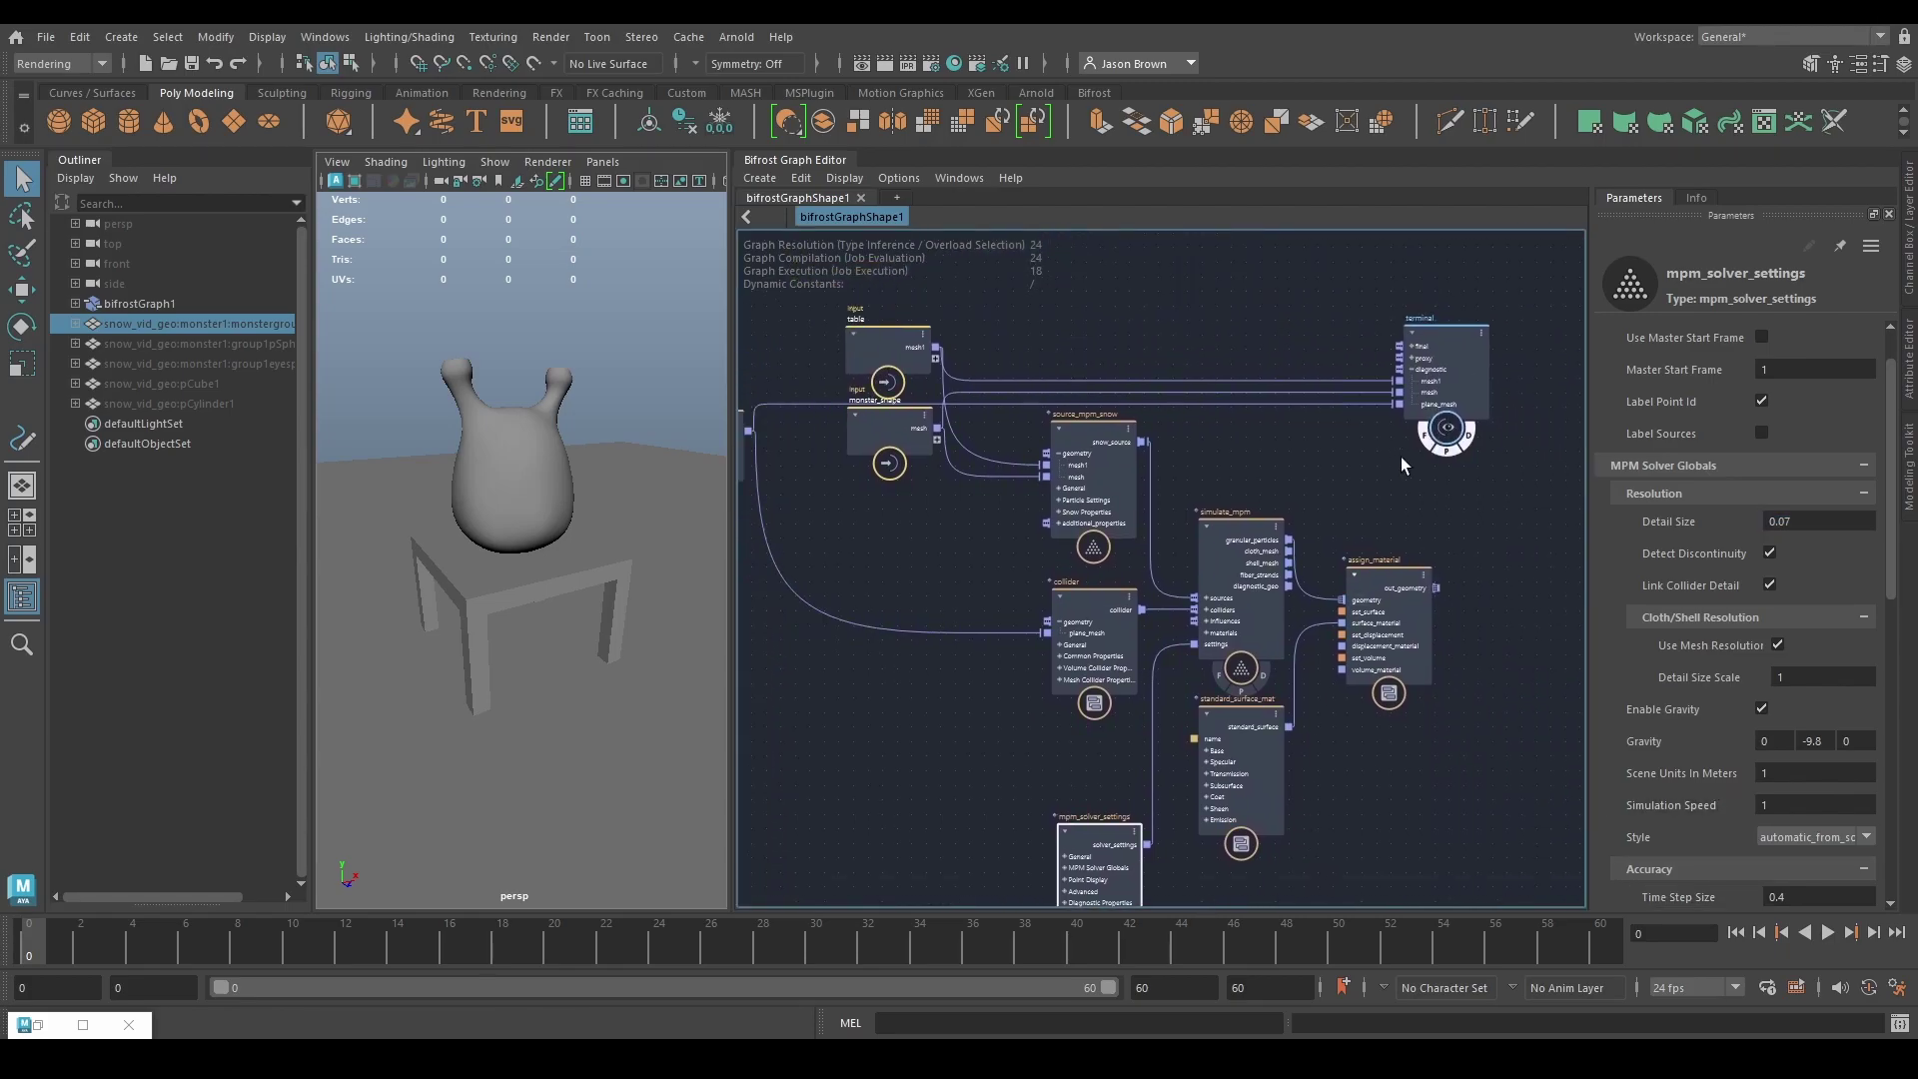
left_click(1458, 435)
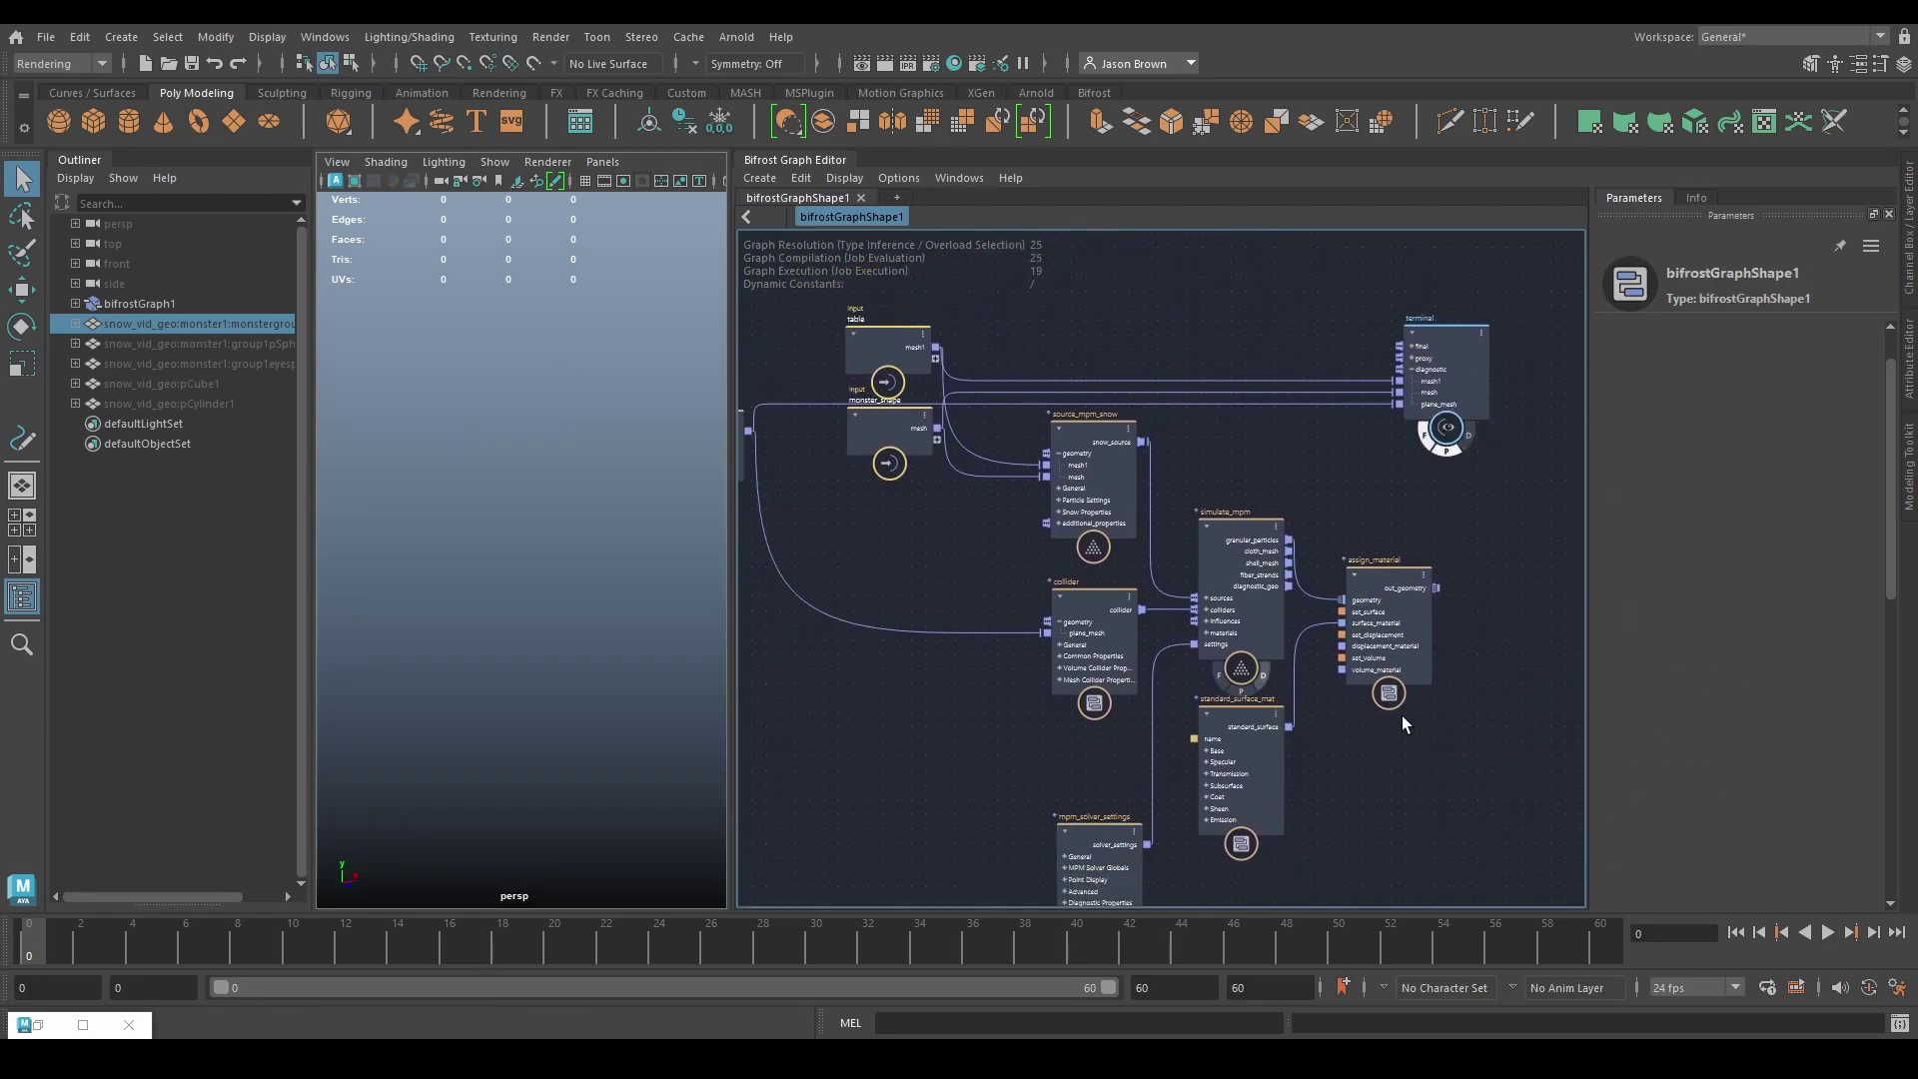
left_click(1872, 932)
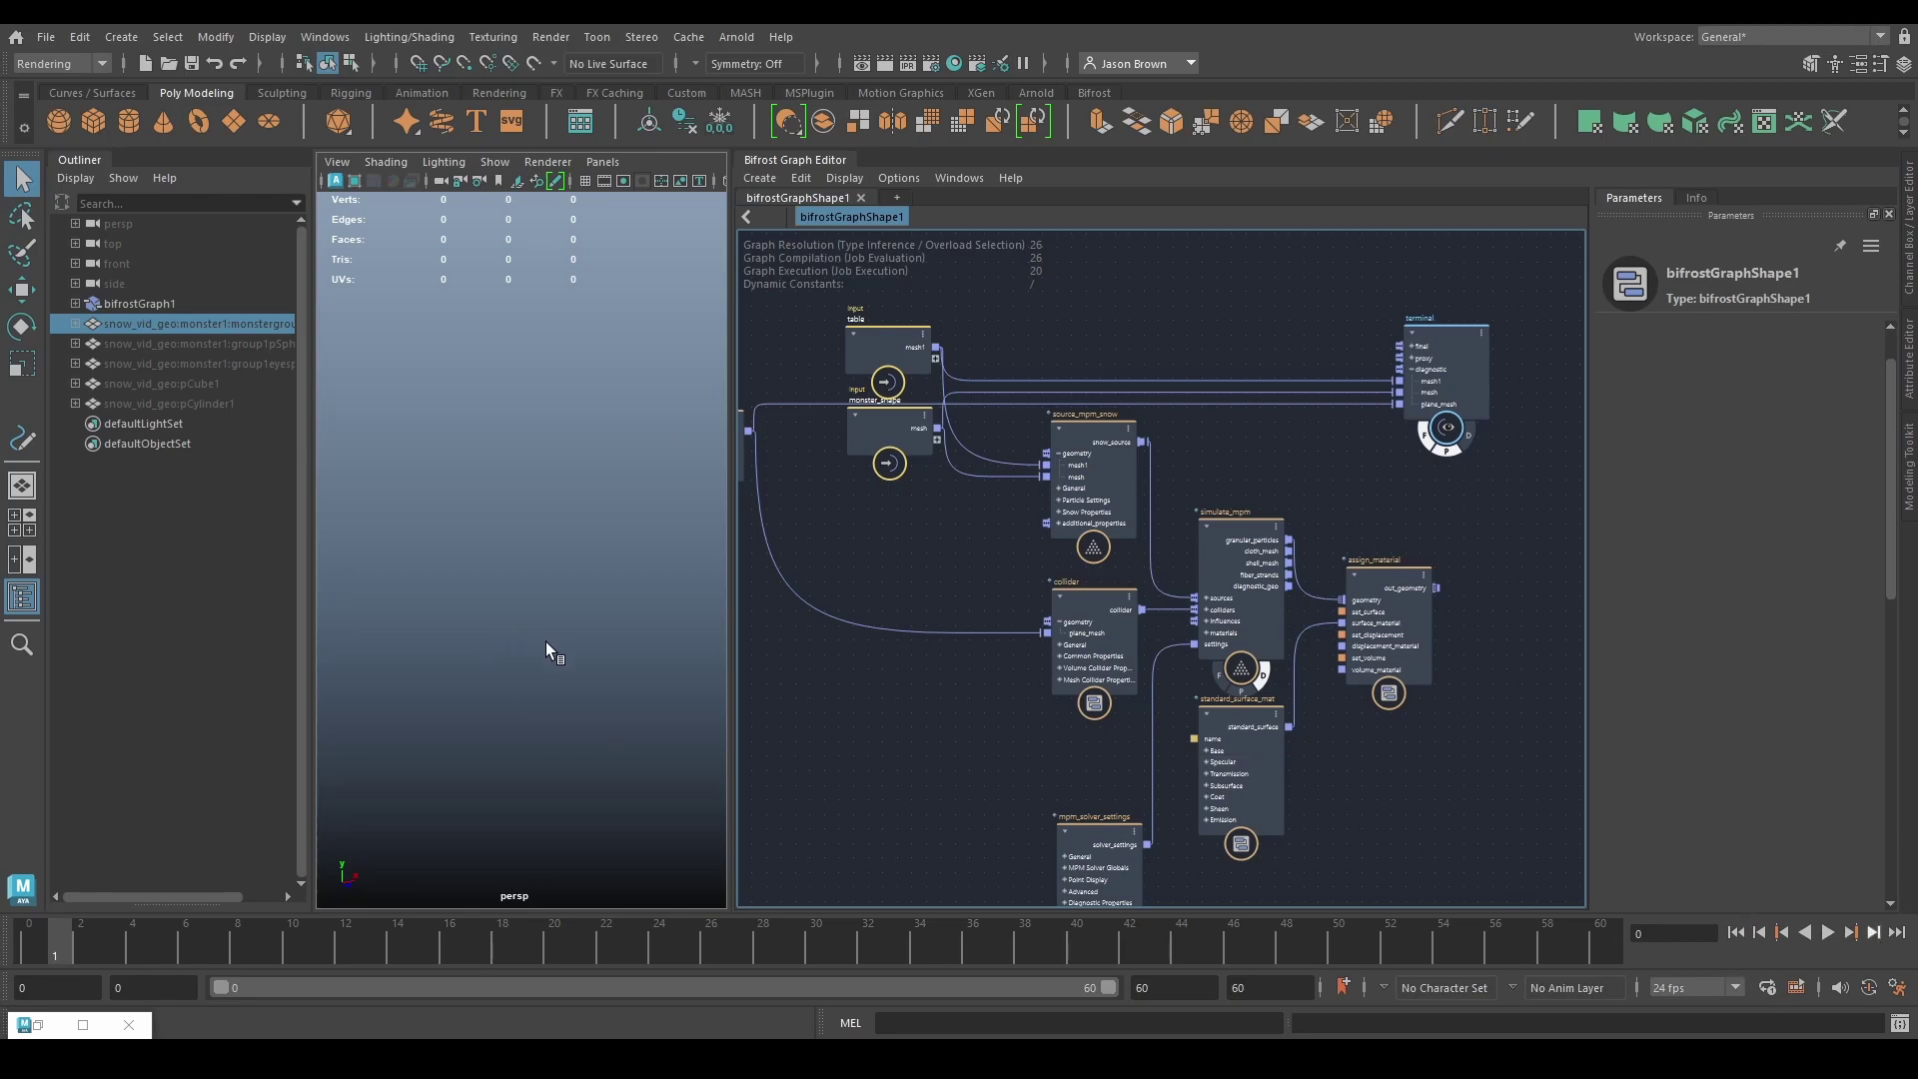
Step: Orbit around the snow-built monster and table, then select the graph output node
scroll(911, 695, "down", 1)
left_click_drag(420, 560, 451, 537, "alt")
right_click_drag(451, 537, 488, 560, "alt")
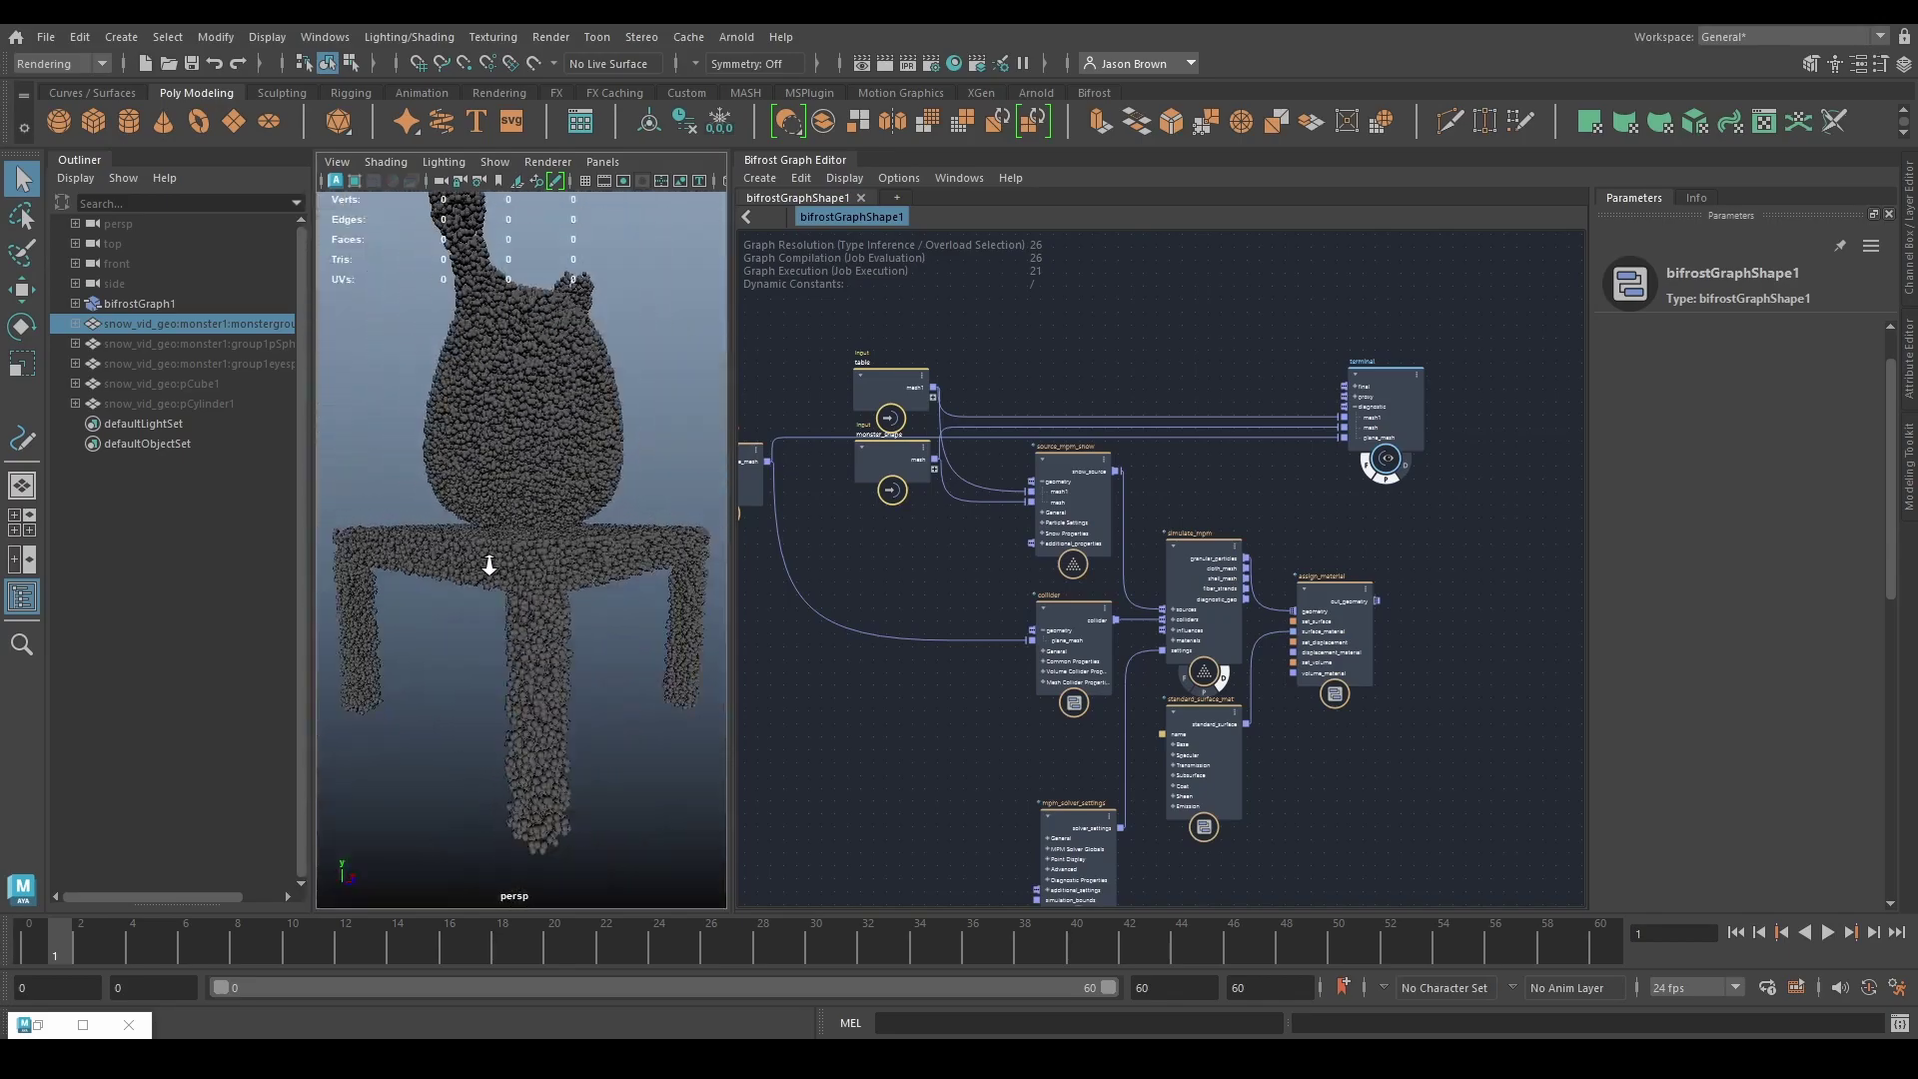
middle_click_drag(520, 536, 509, 609, "alt")
left_click_drag(509, 608, 463, 600, "alt")
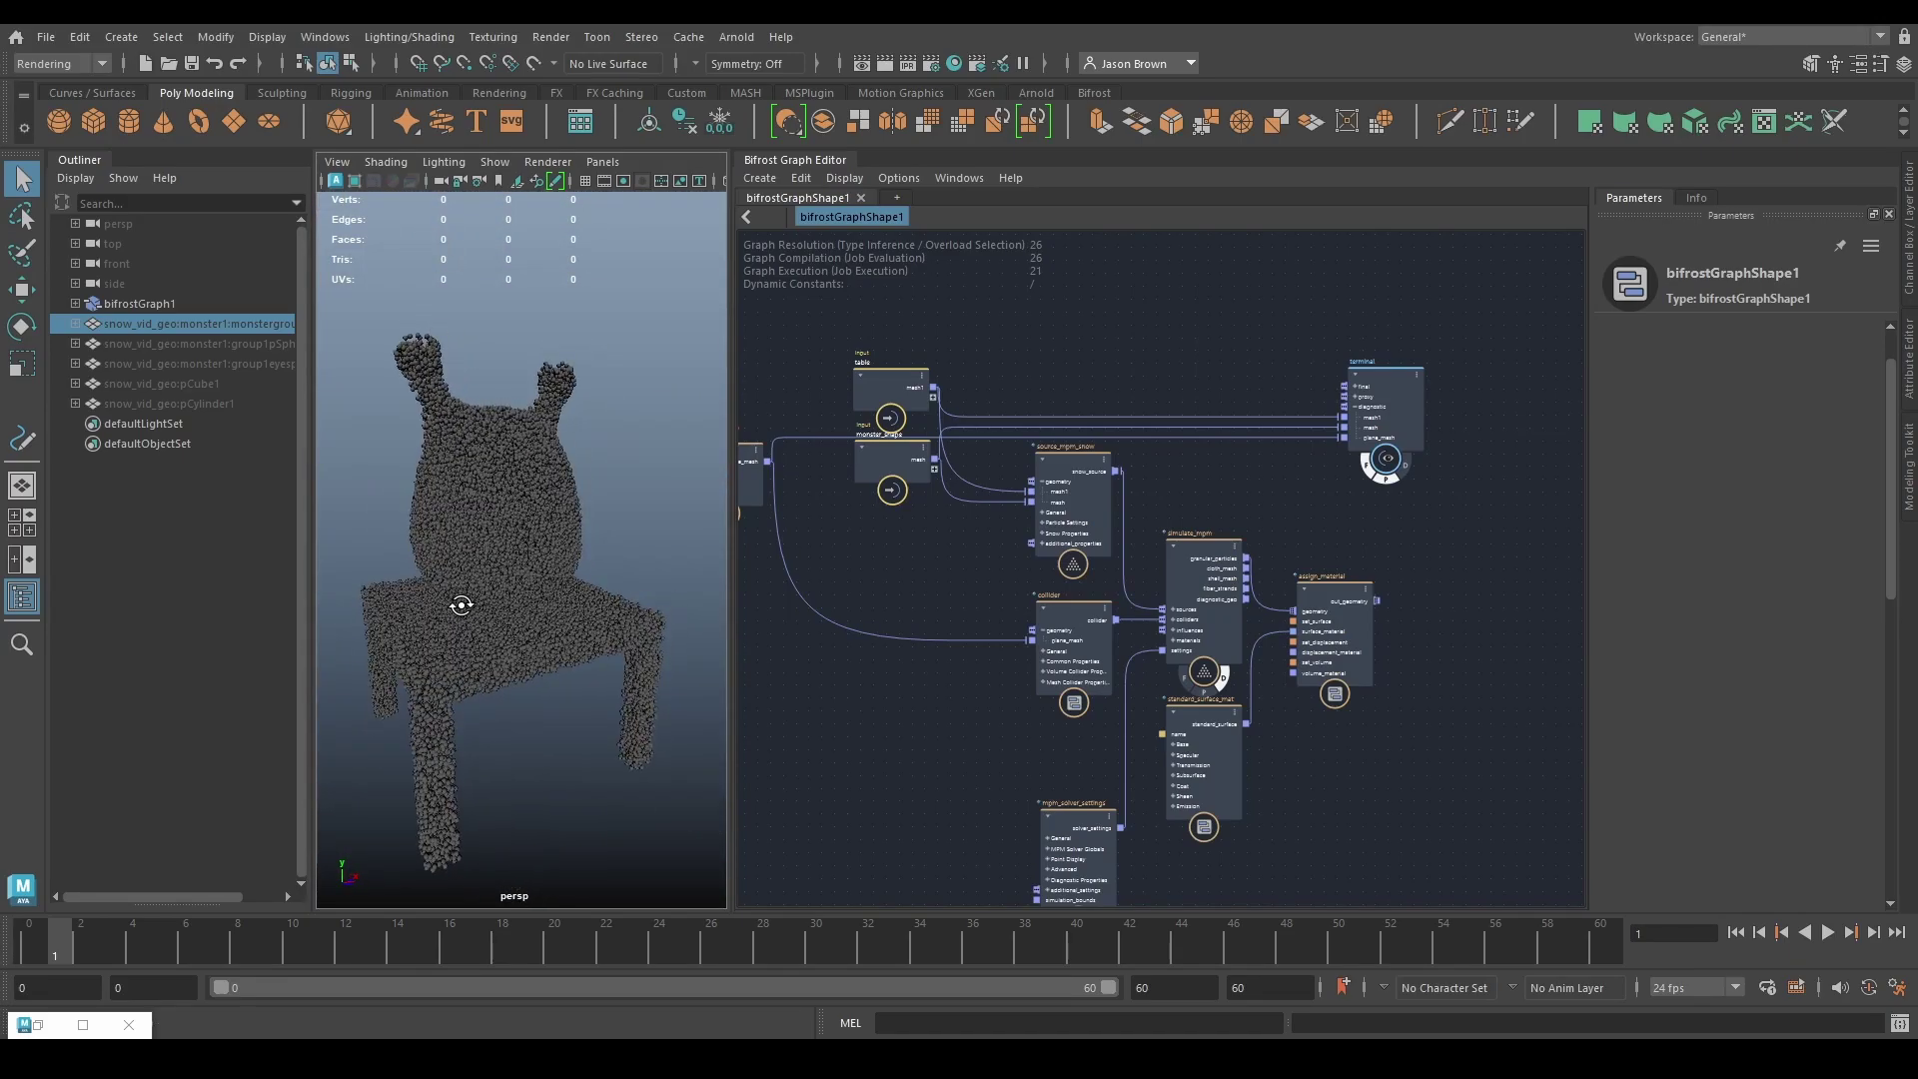
left_click(1411, 370)
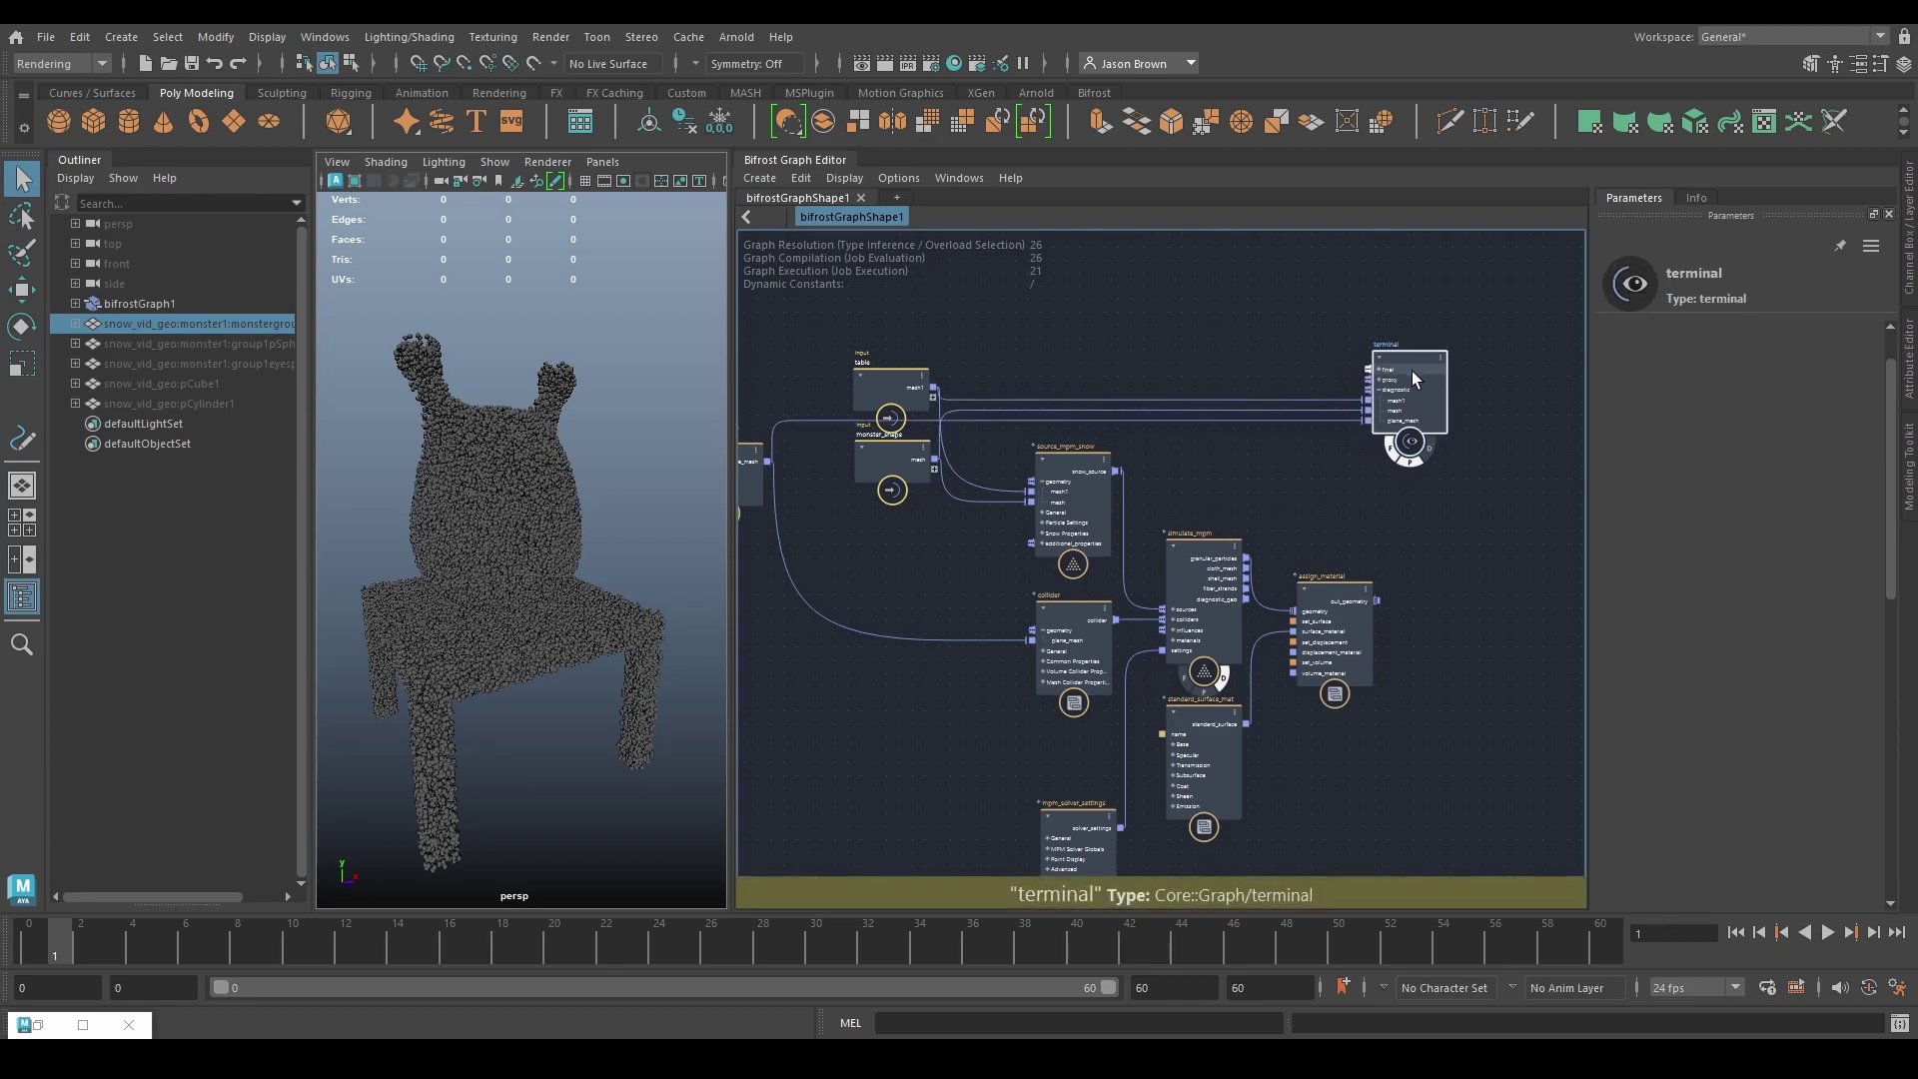
Step: Set source_mpm_snow's Particle Display Scale to 0.1
key("a")
left_click(1201, 493)
left_click(1872, 493)
type("0.1")
key("Return")
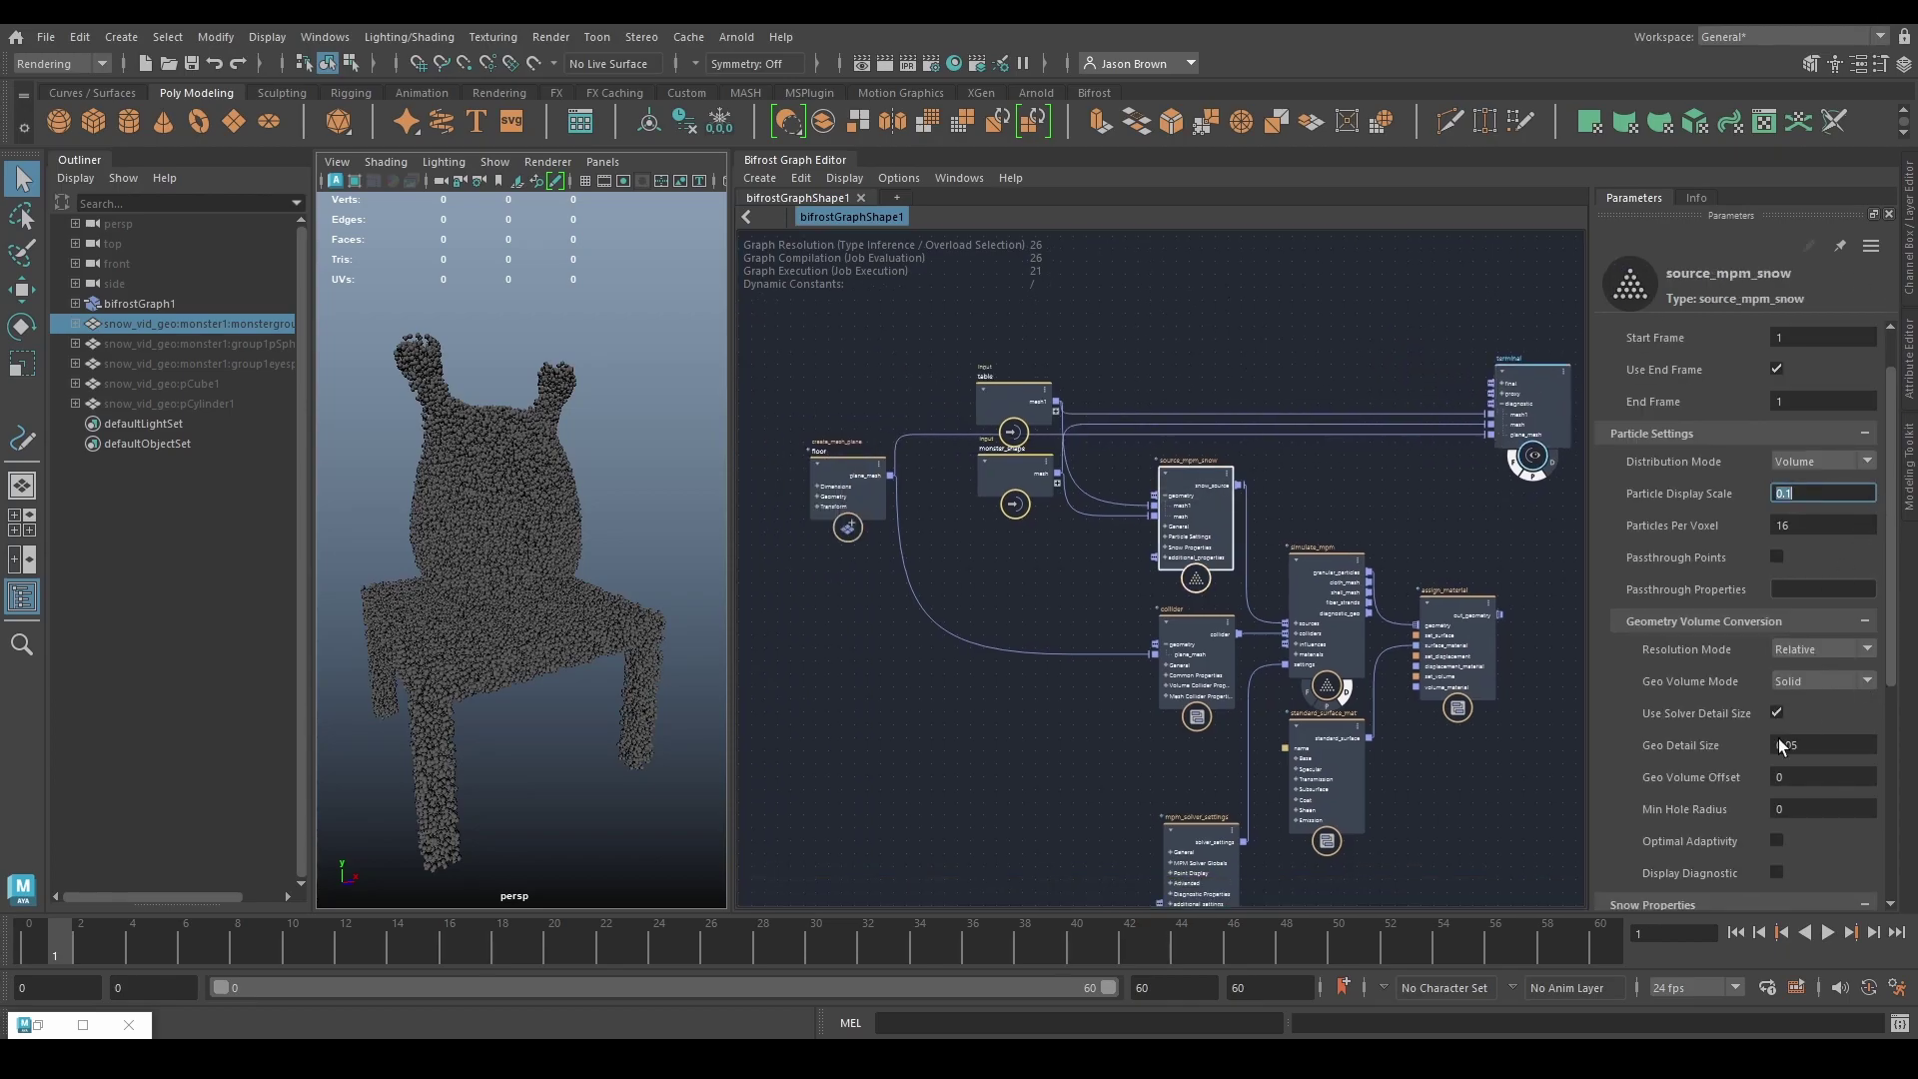
Step: Rerun the snow from the start frame, then select the collider to edit its Stickiness
left_click(1736, 933)
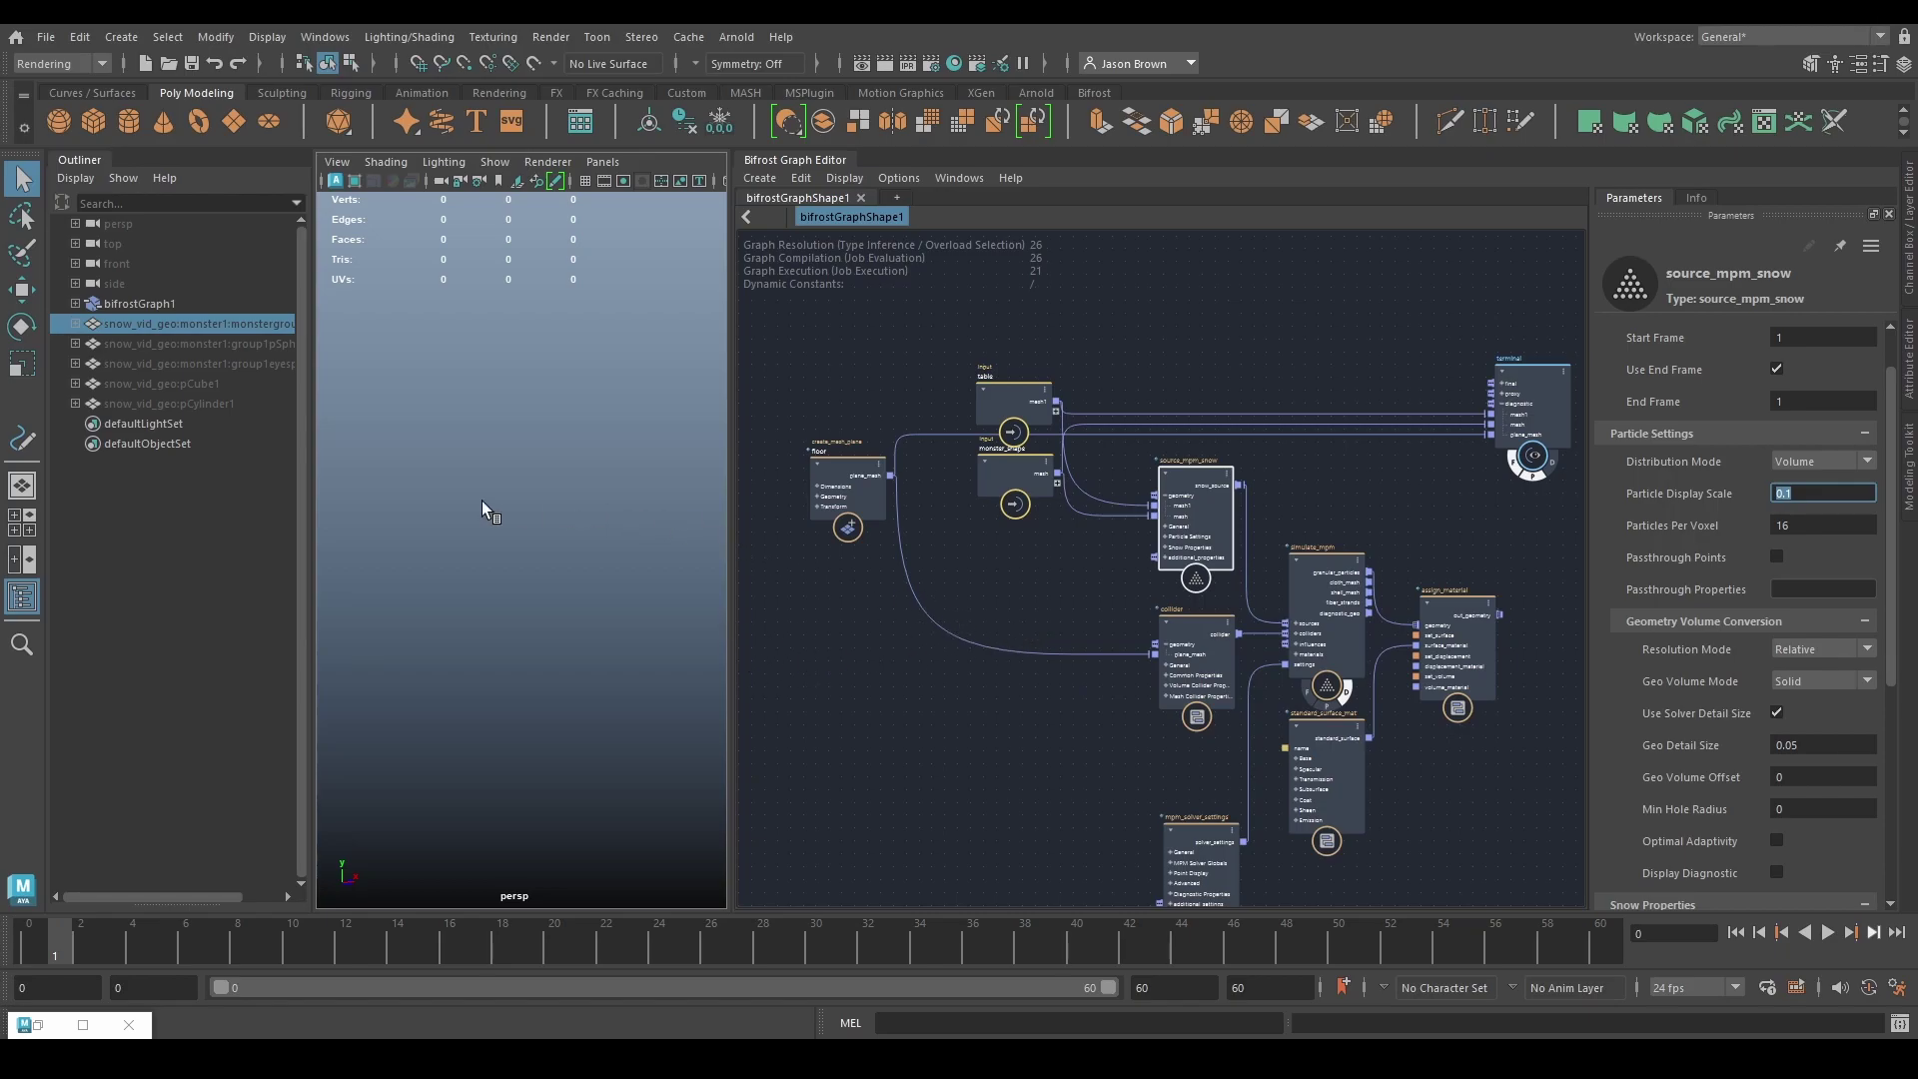
key("alt+v")
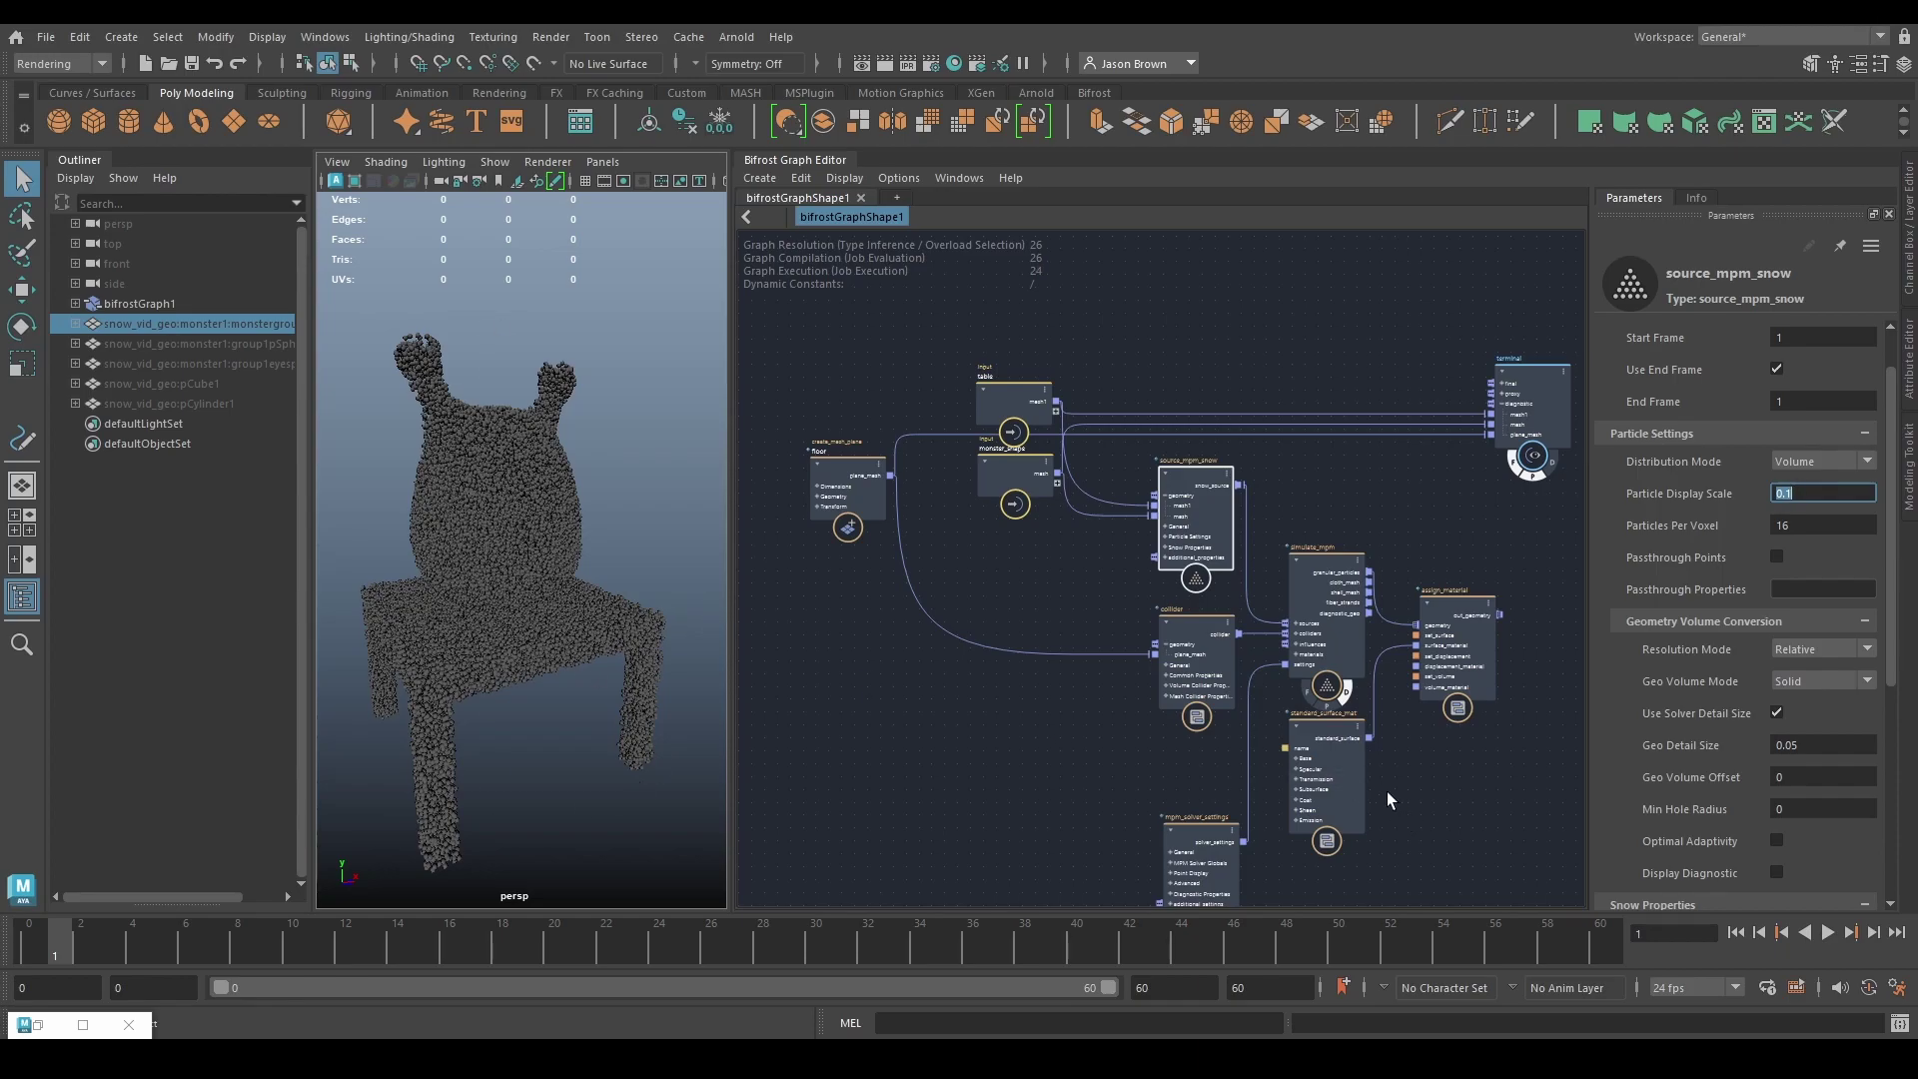
left_click(1800, 493)
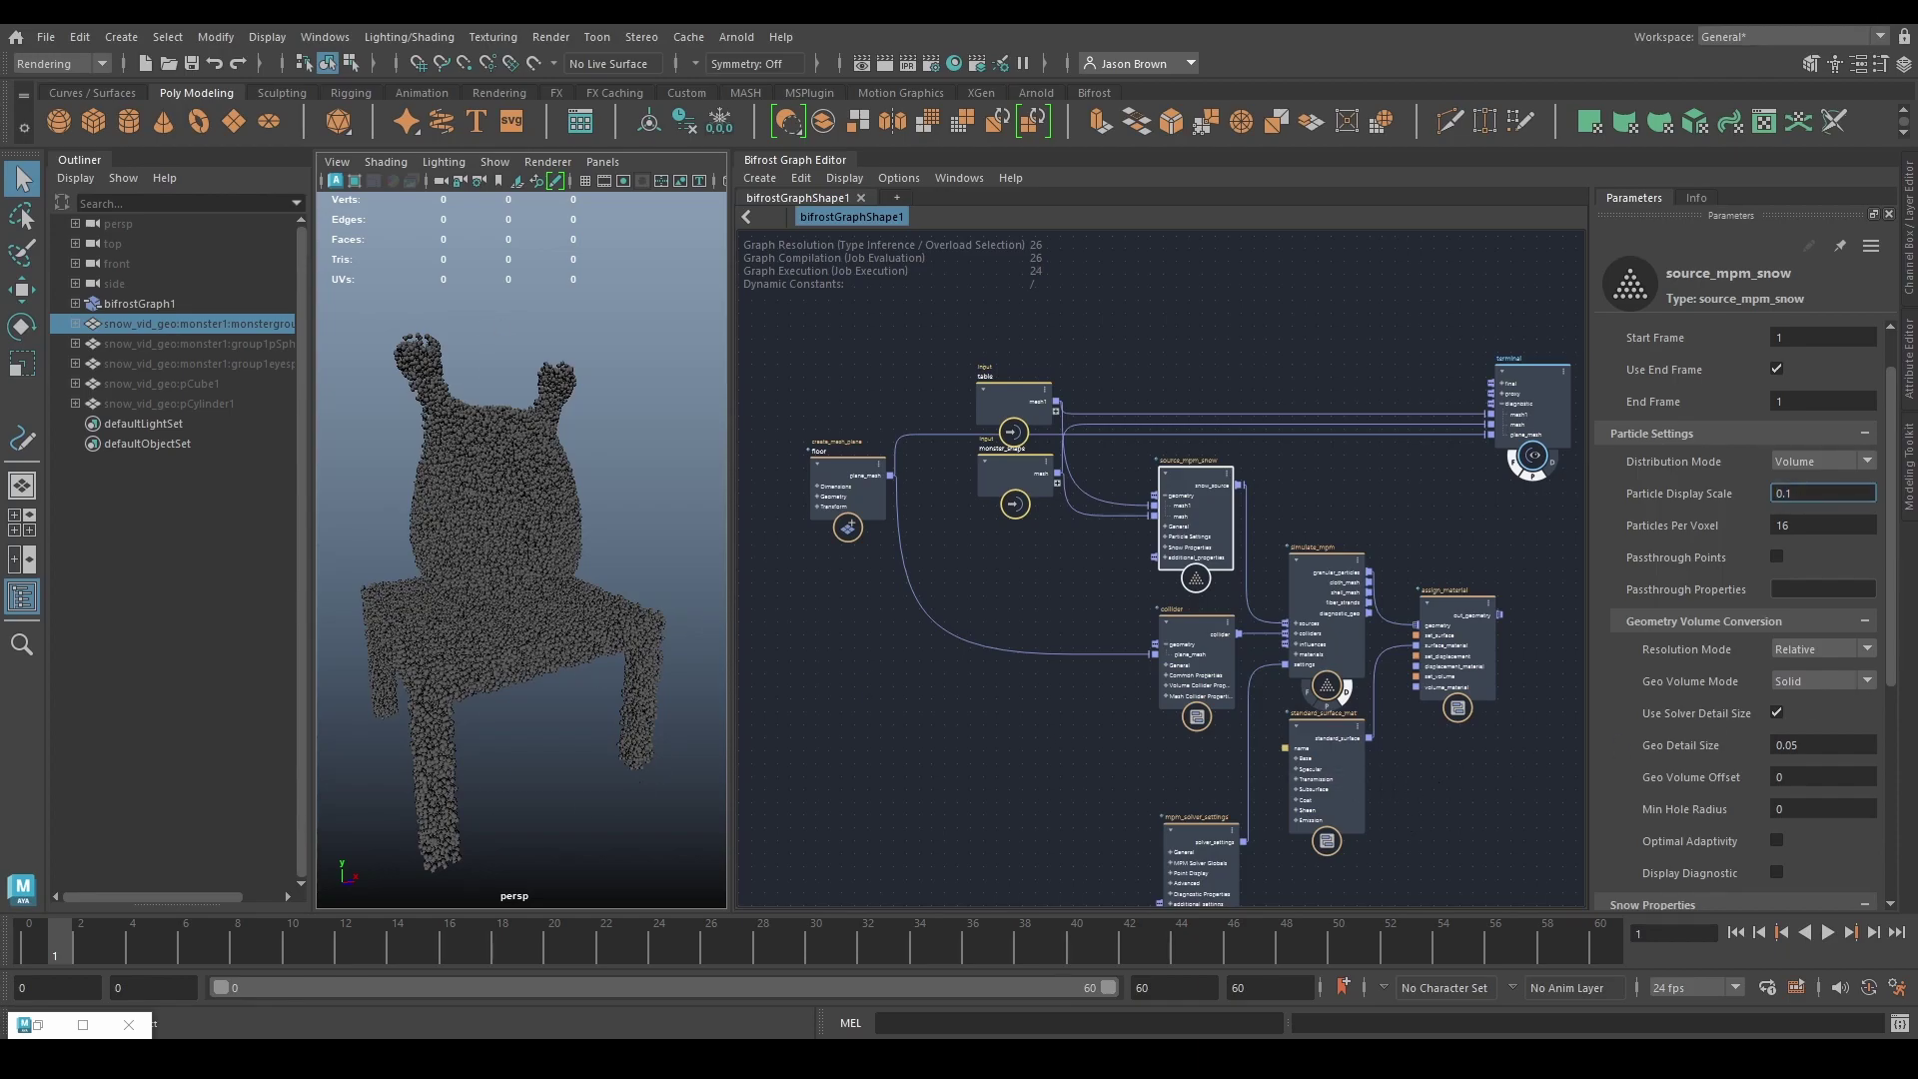
left_click(1197, 635)
left_click(1722, 898)
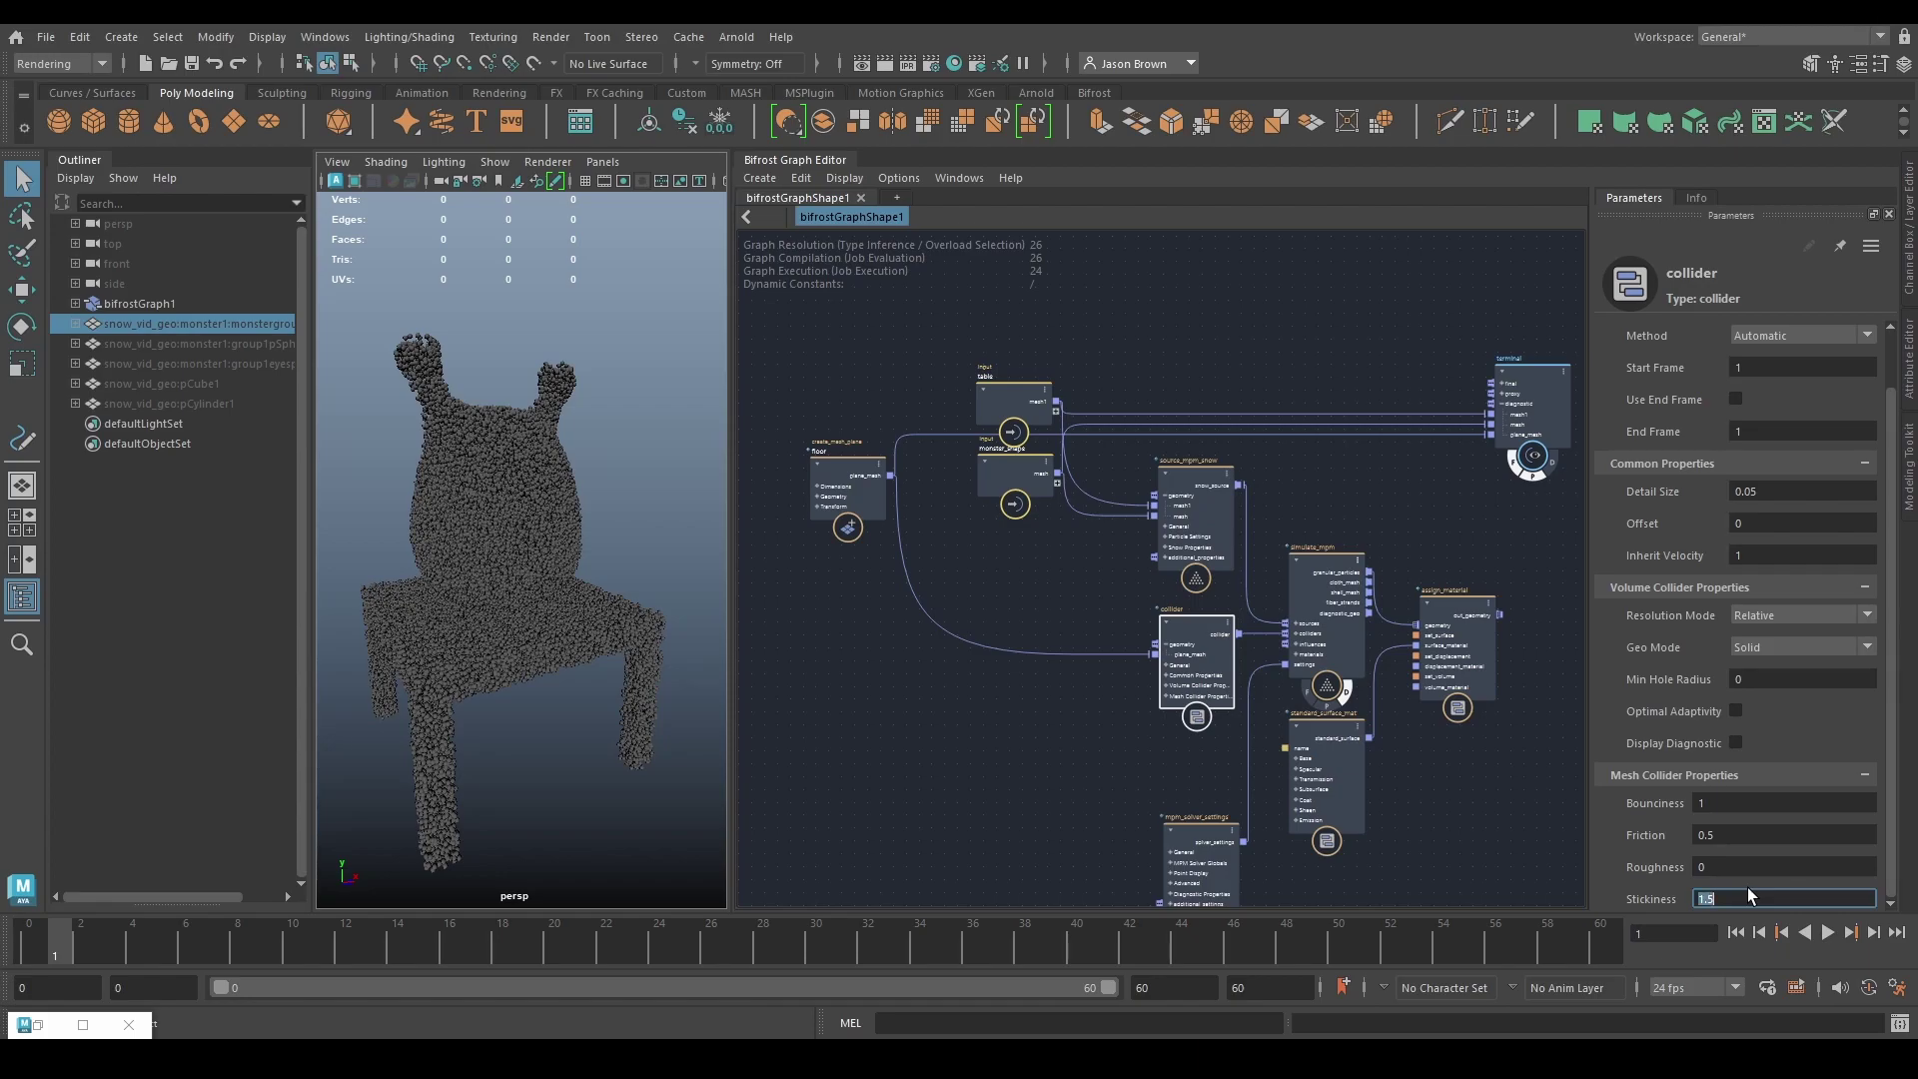
Step: Commit collider Stickiness 1.5, zoom out on the graph, and rewind to frame 0
key("Return")
scroll(1035, 737, "down", 2)
middle_click_drag(1494, 813, 1391, 749, "alt")
key("alt+shift+v")
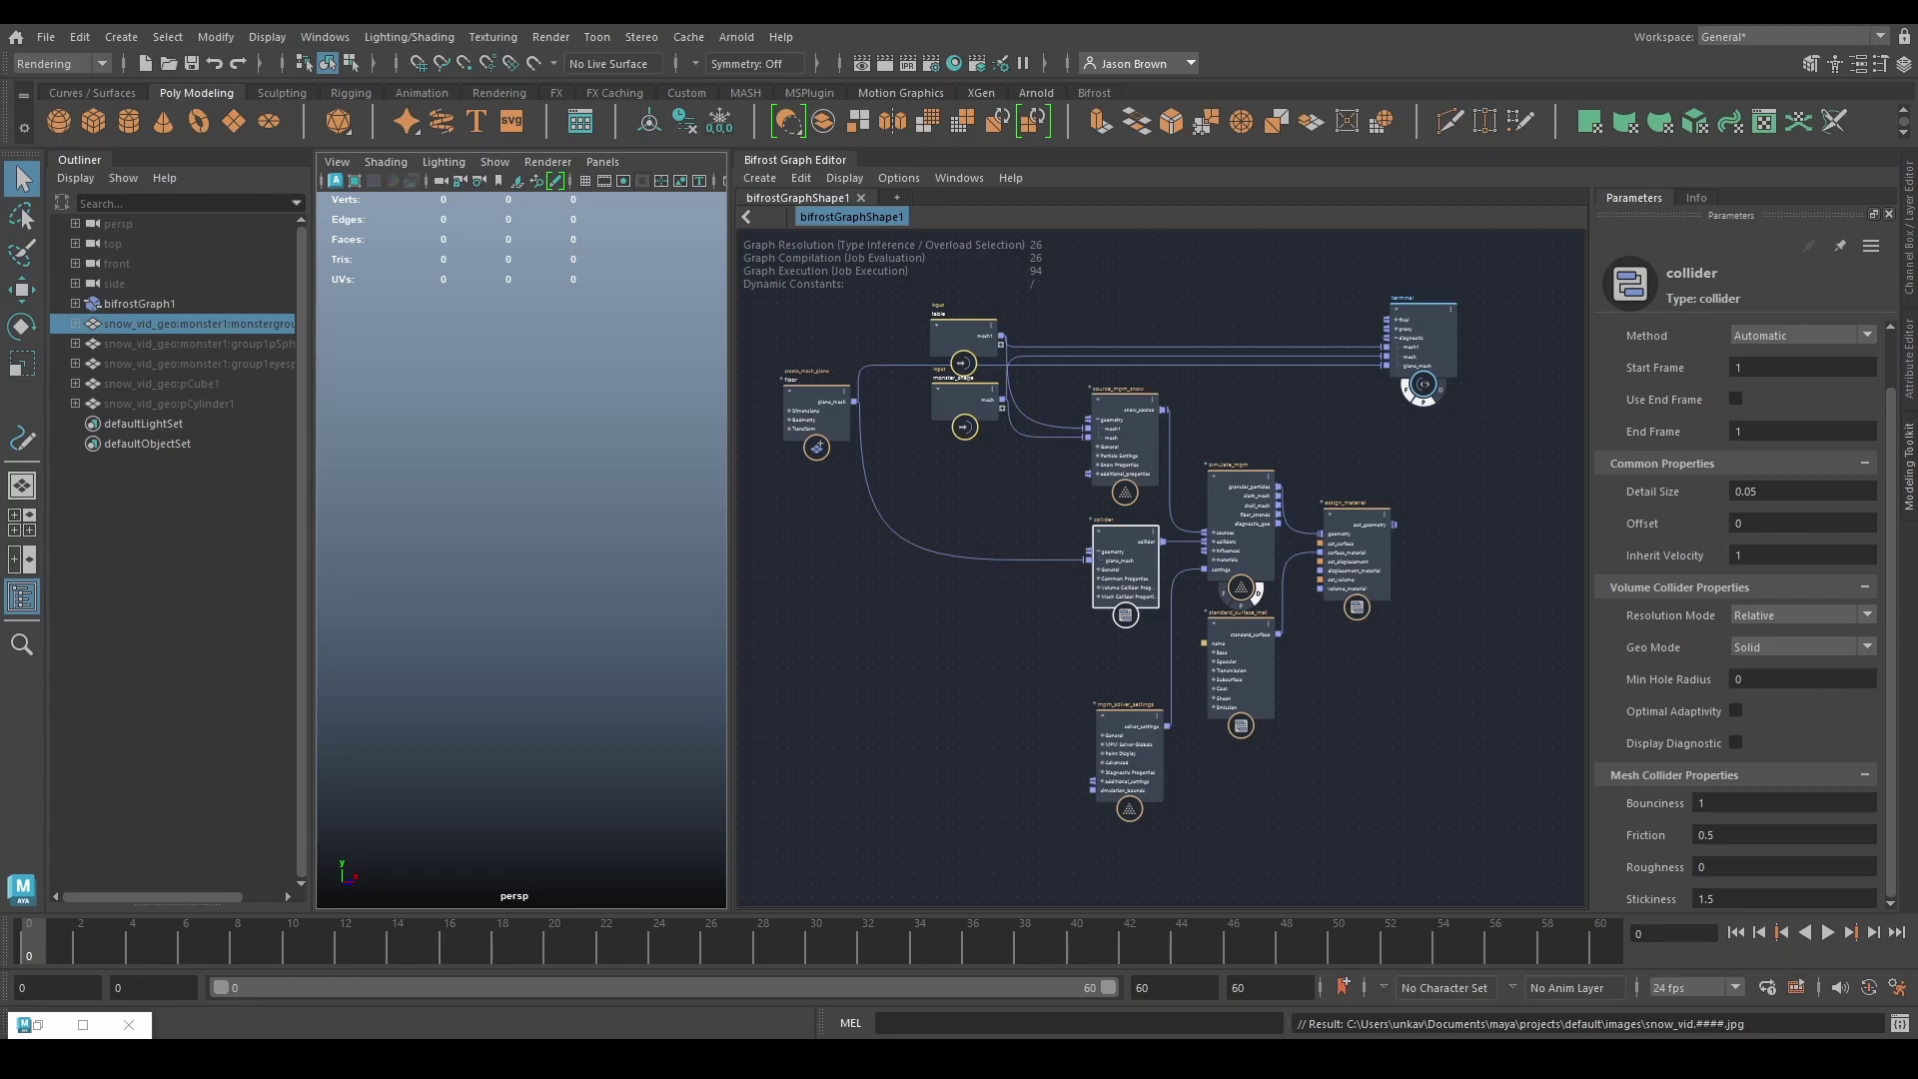
Step: Step back to frame 1 and select source_mpm_snow in the zoomed-in graph
left_click(1850, 932)
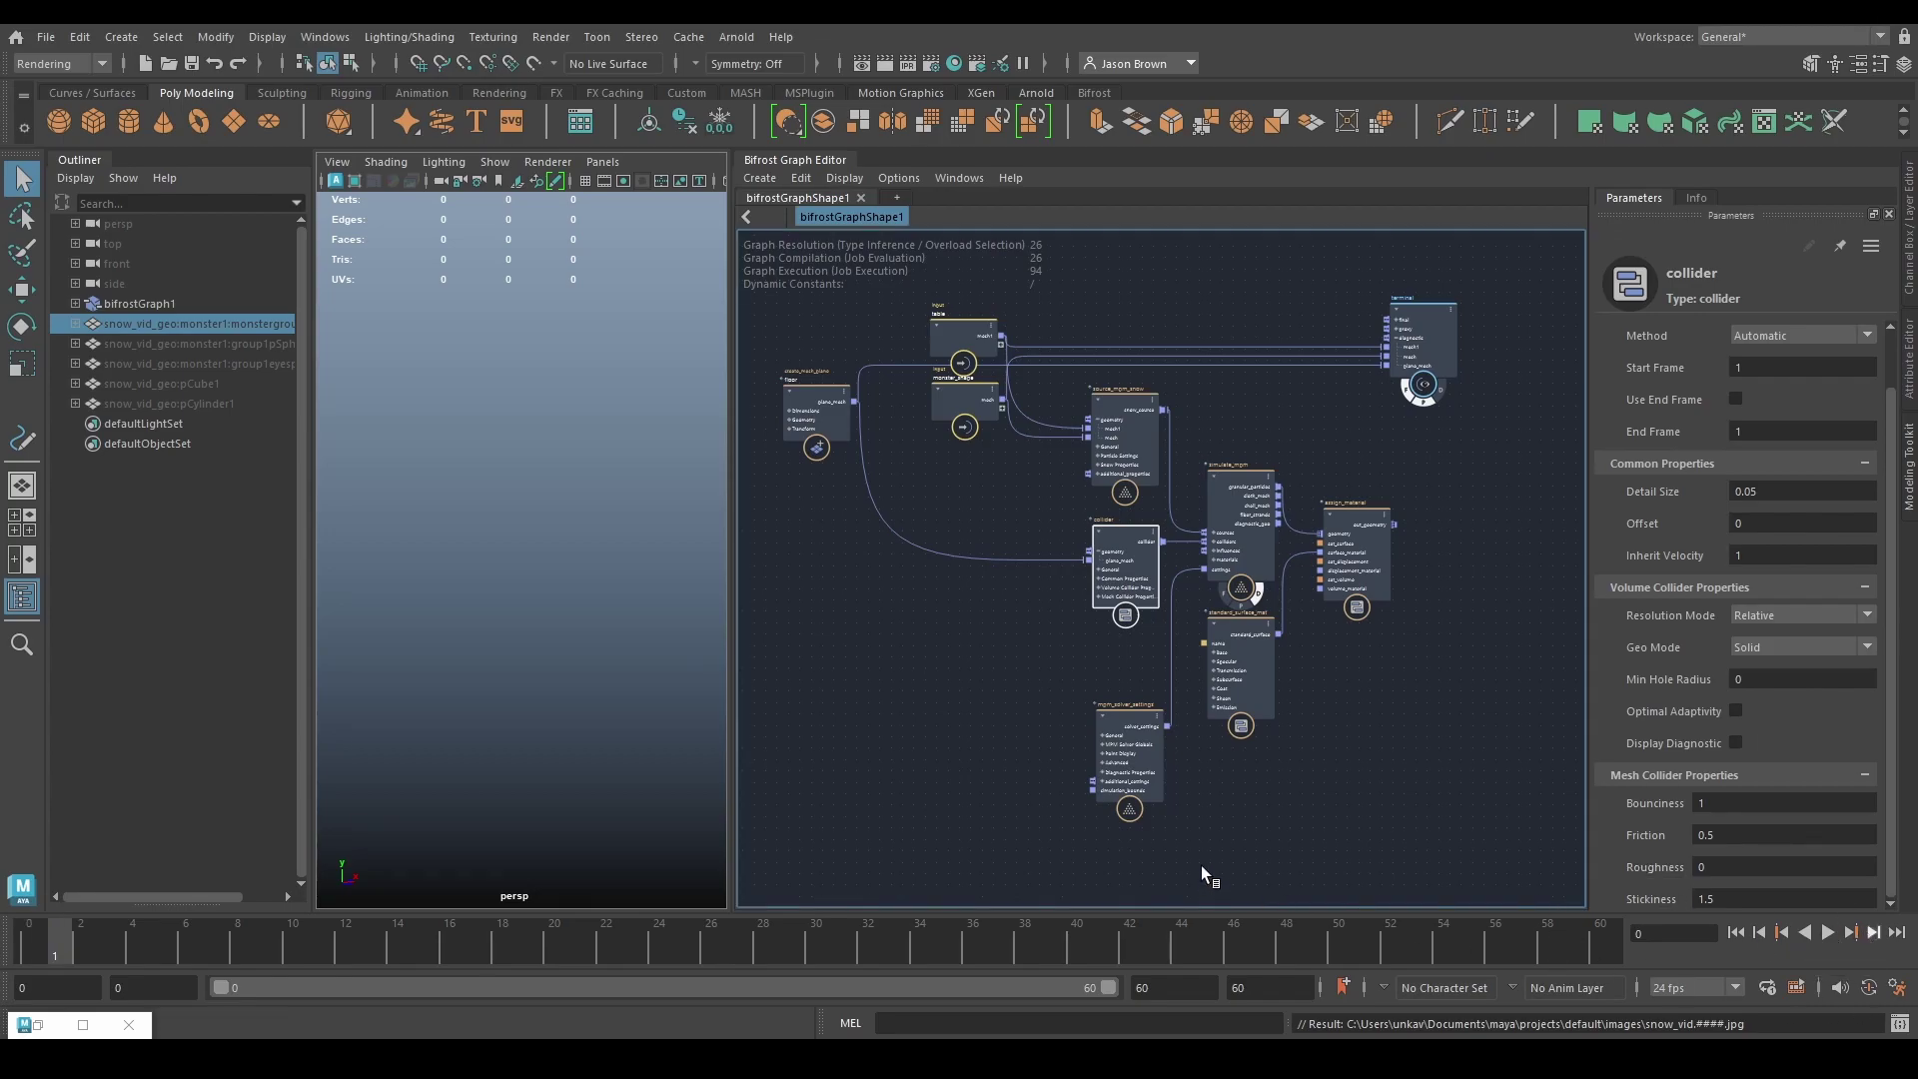
scroll(1122, 459, "up", 3)
middle_click_drag(1244, 360, 1318, 281, "alt")
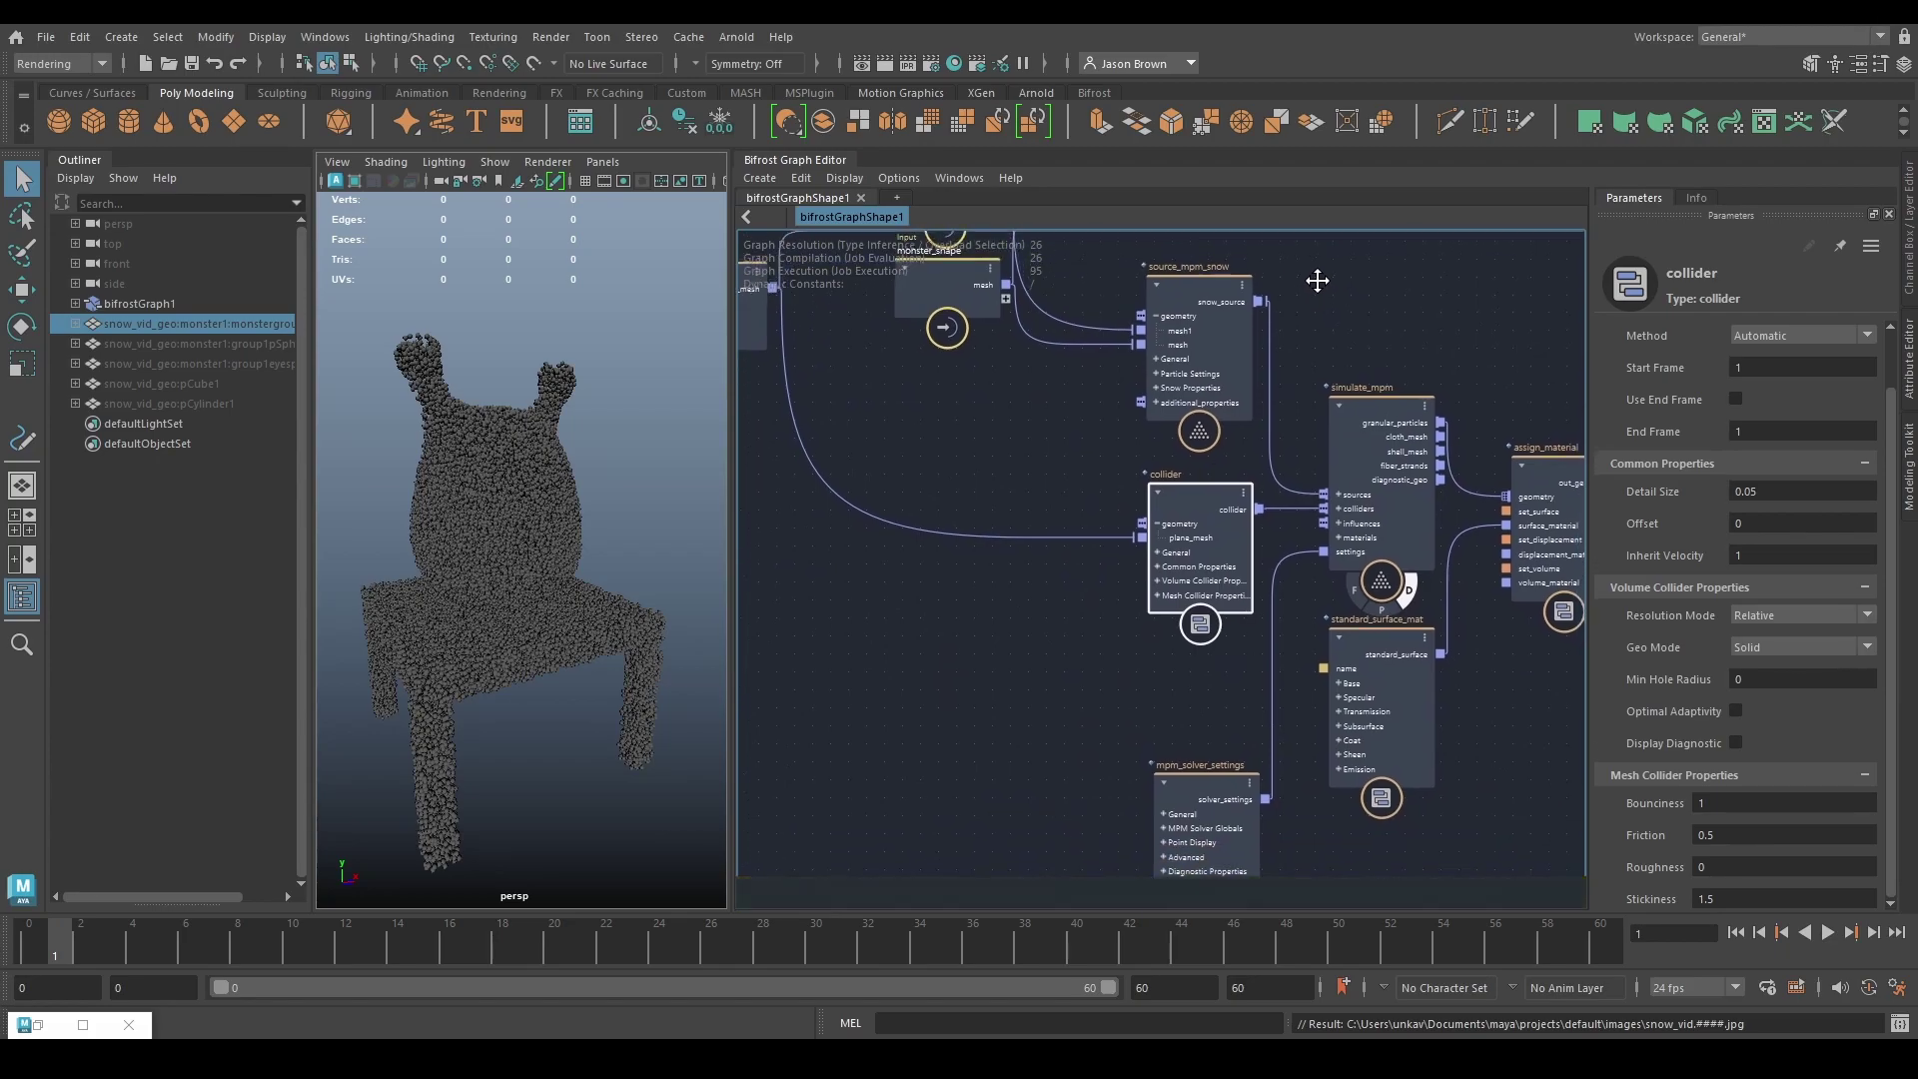
left_click(1214, 297)
scroll(1738, 520, "down", 5)
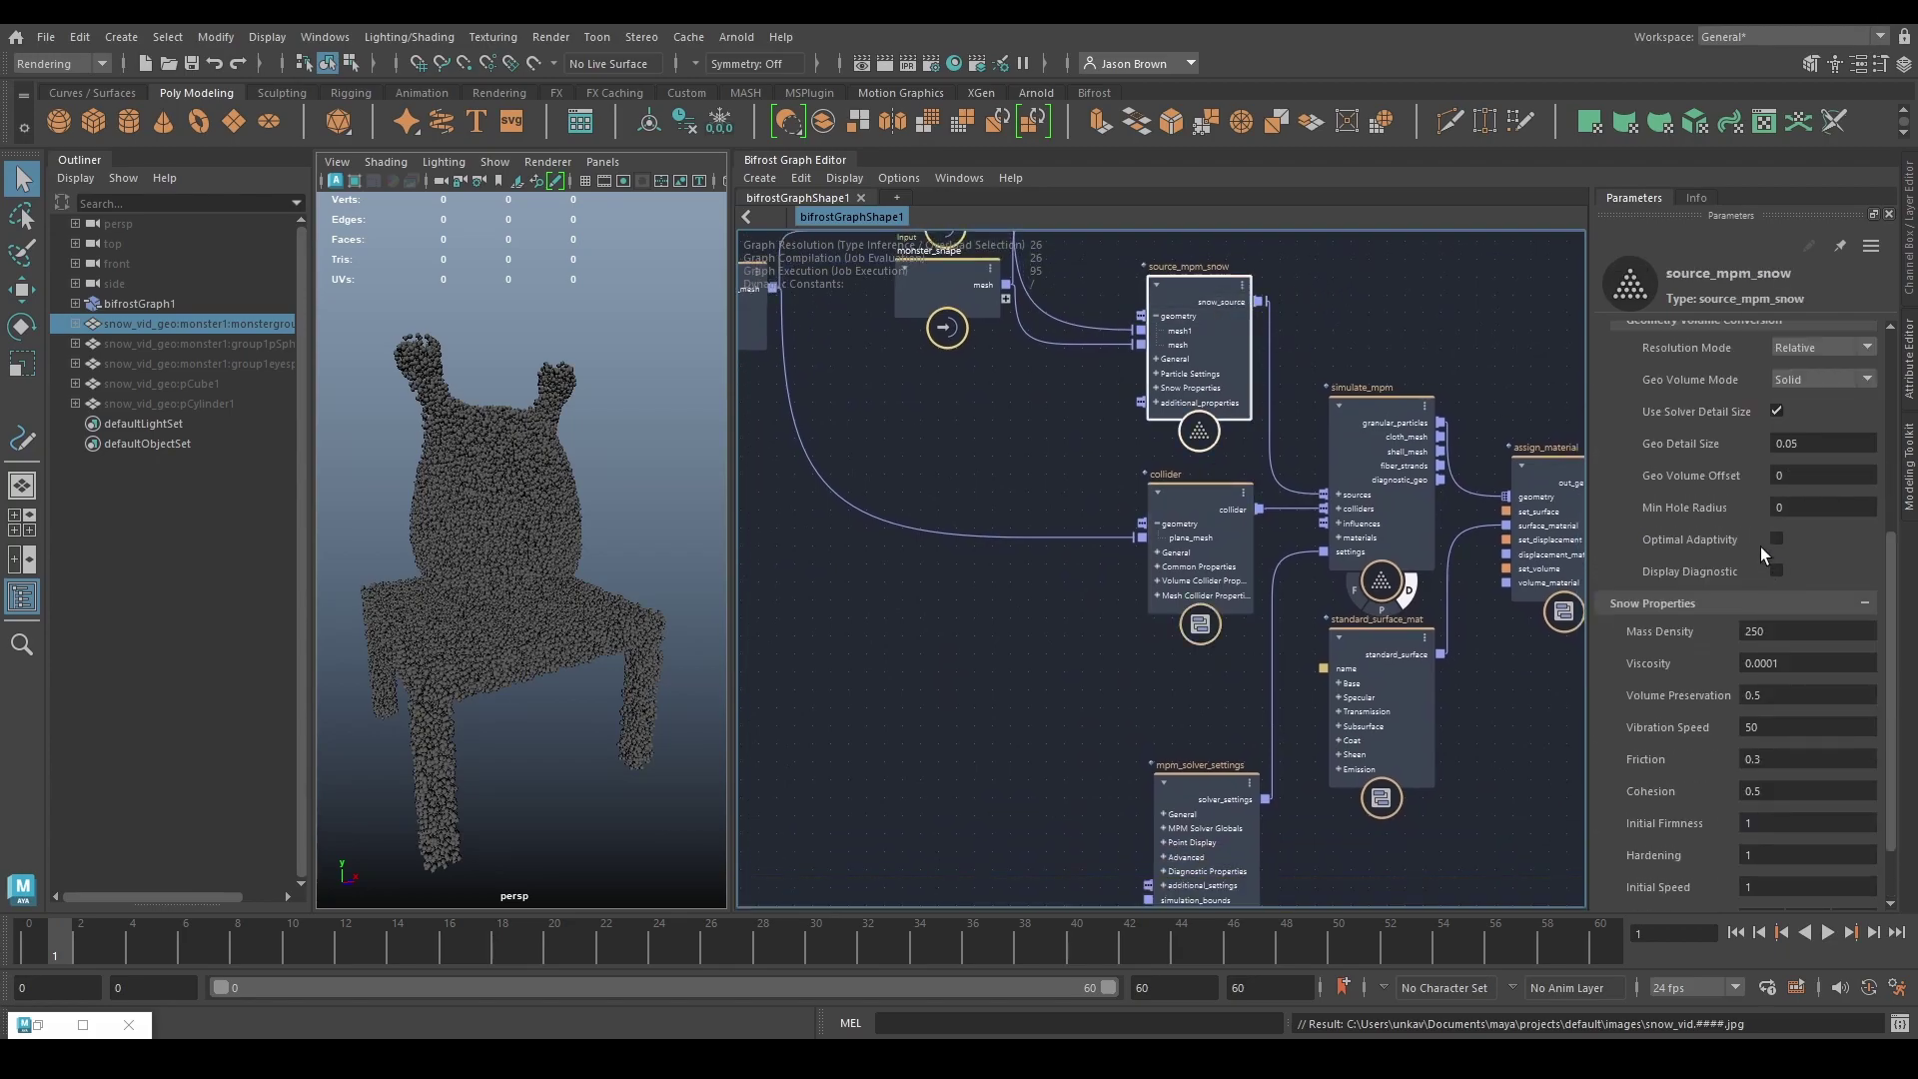
scroll(1760, 548, "down", 2)
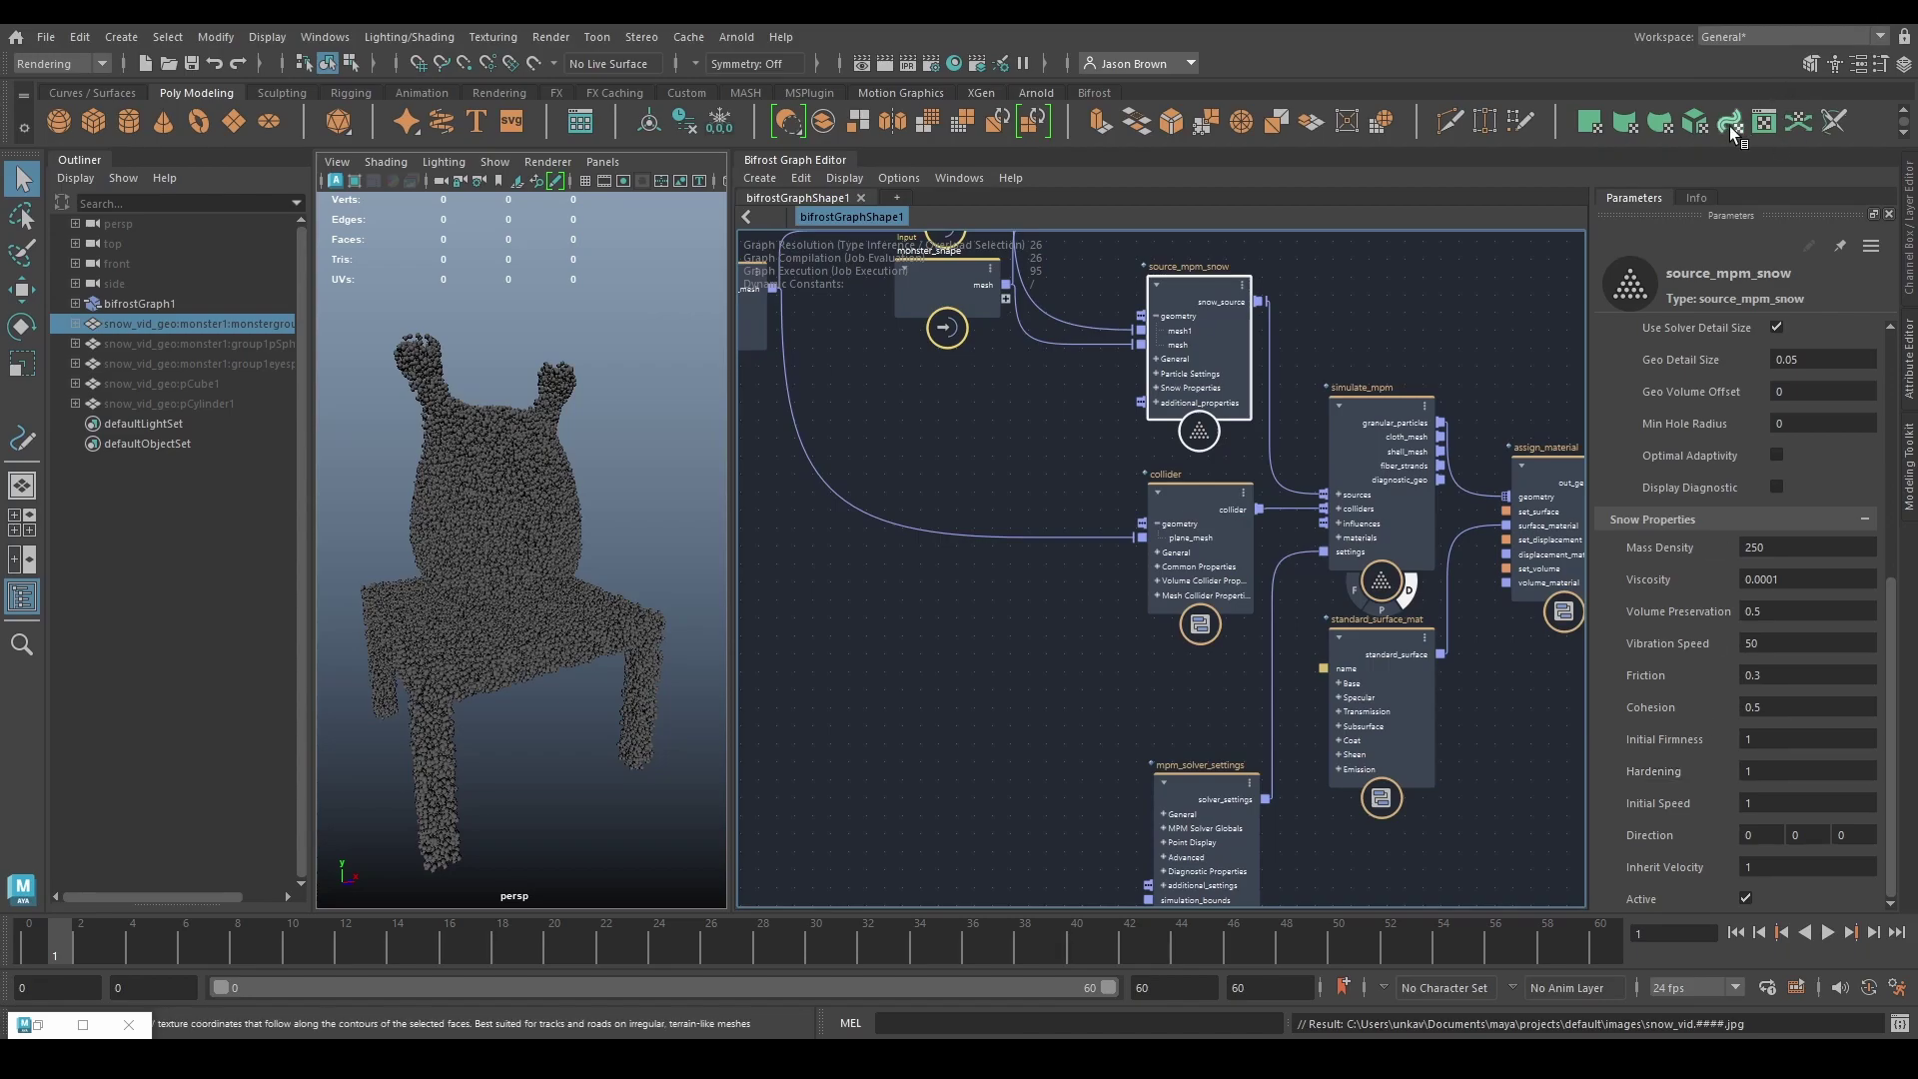
Step: Read source_mpm_snow's Info help on Snow Properties, including point_firmness and hardening
left_click(1697, 195)
scroll(1784, 465, "down", 10)
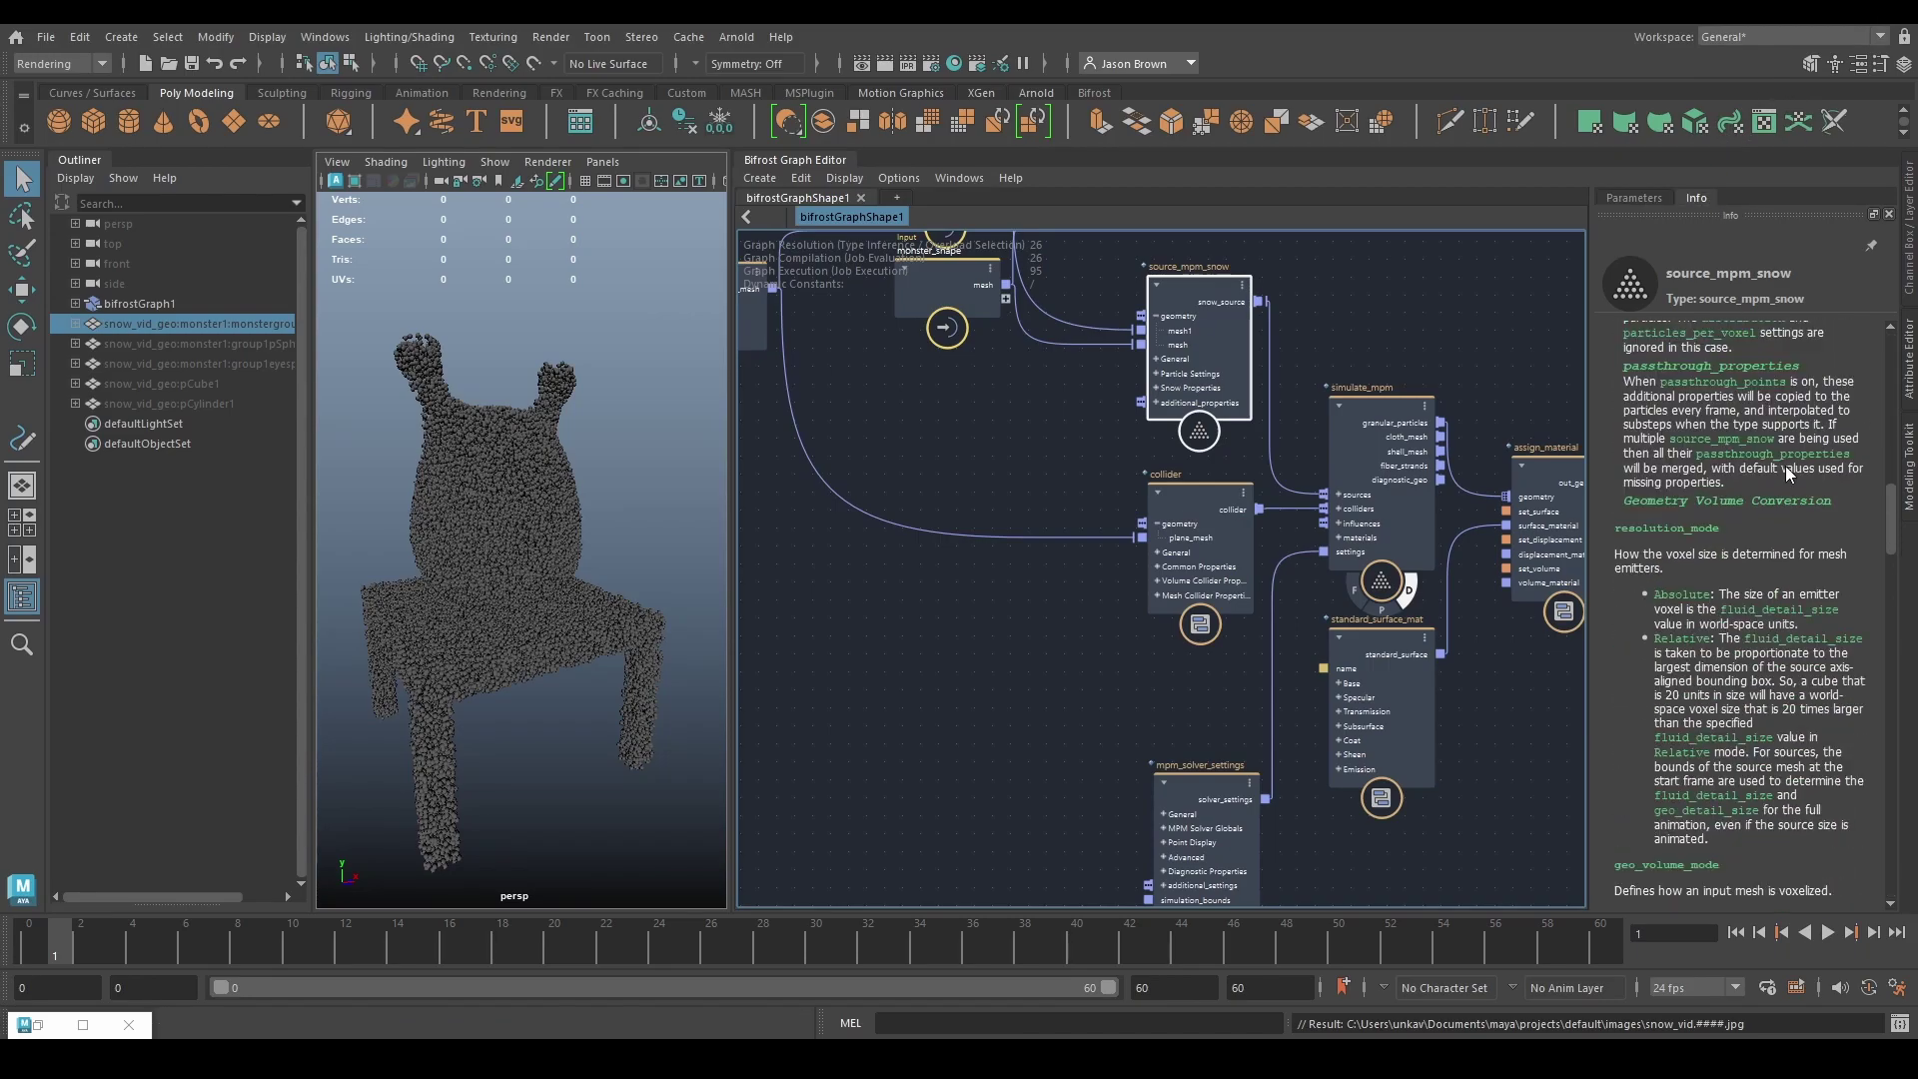
scroll(1786, 472, "down", 8)
scroll(1787, 472, "down", 15)
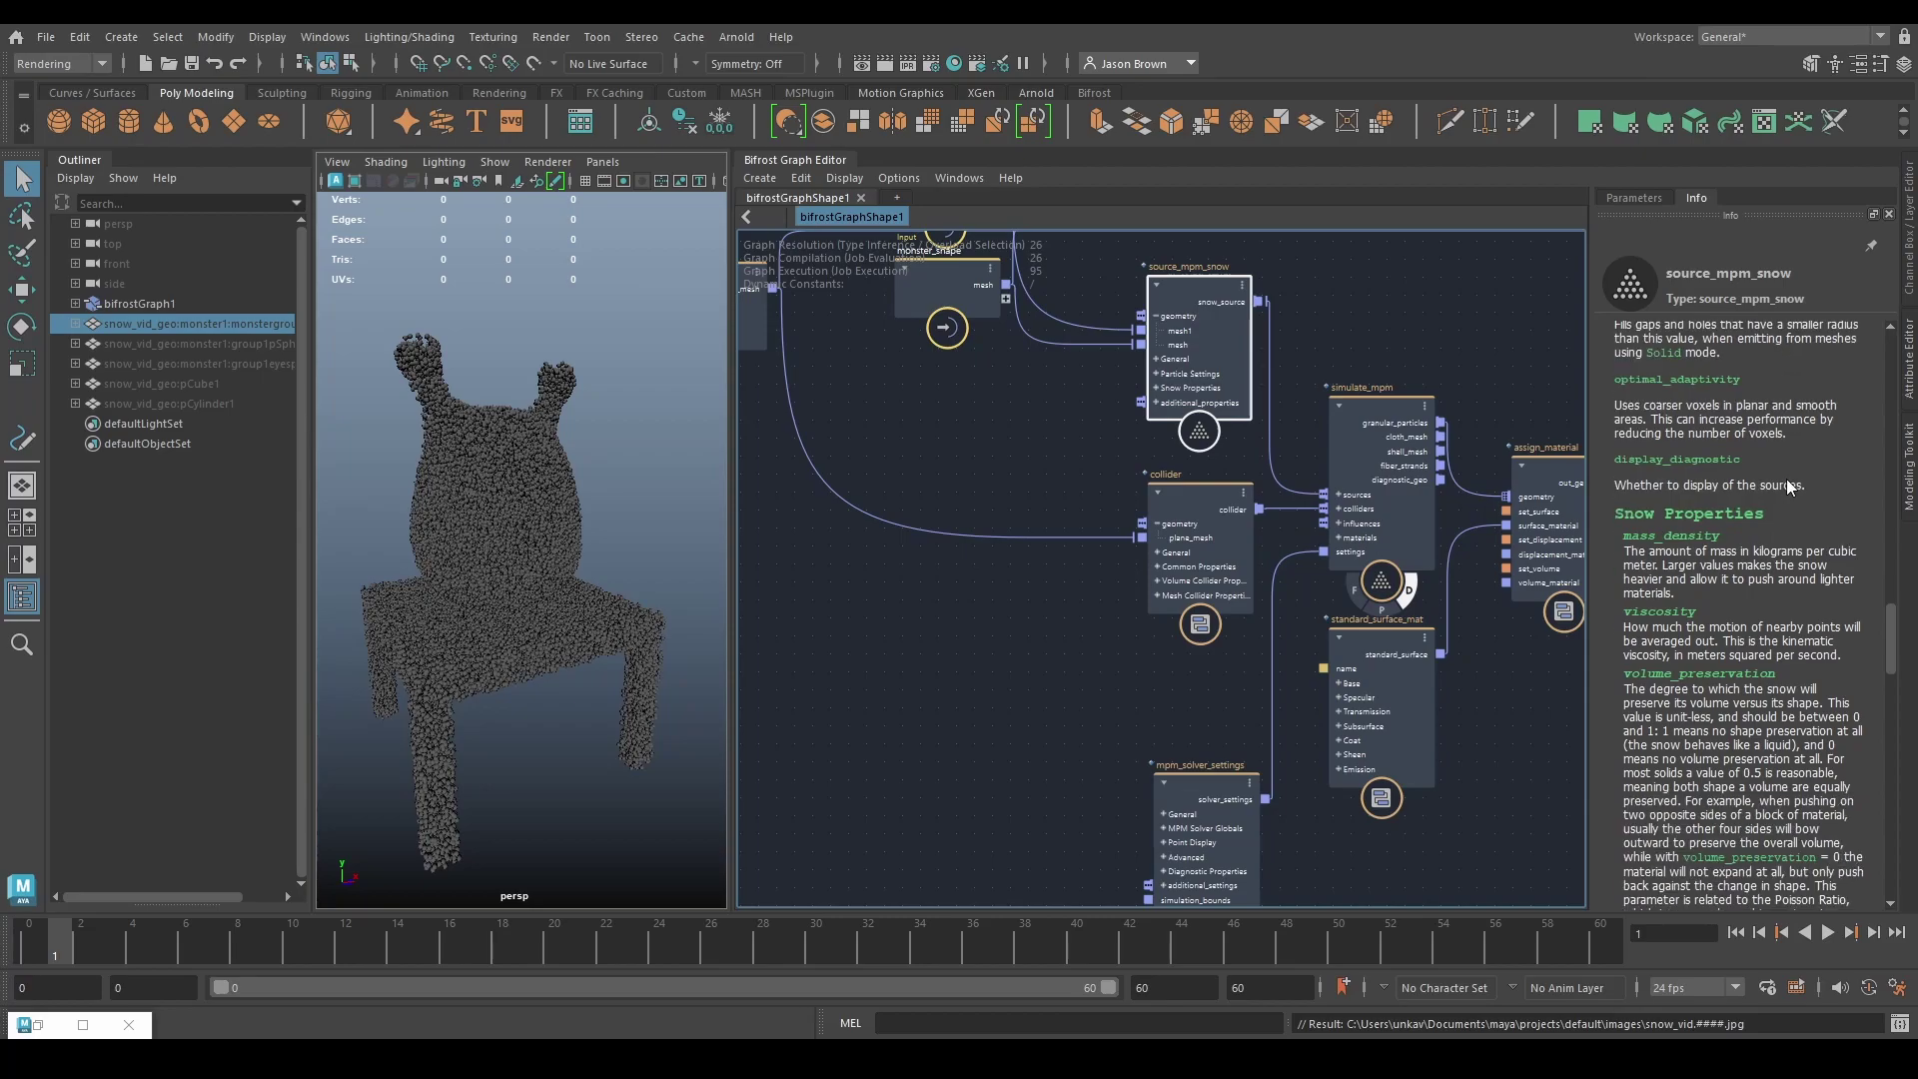
scroll(1786, 421, "down", 7)
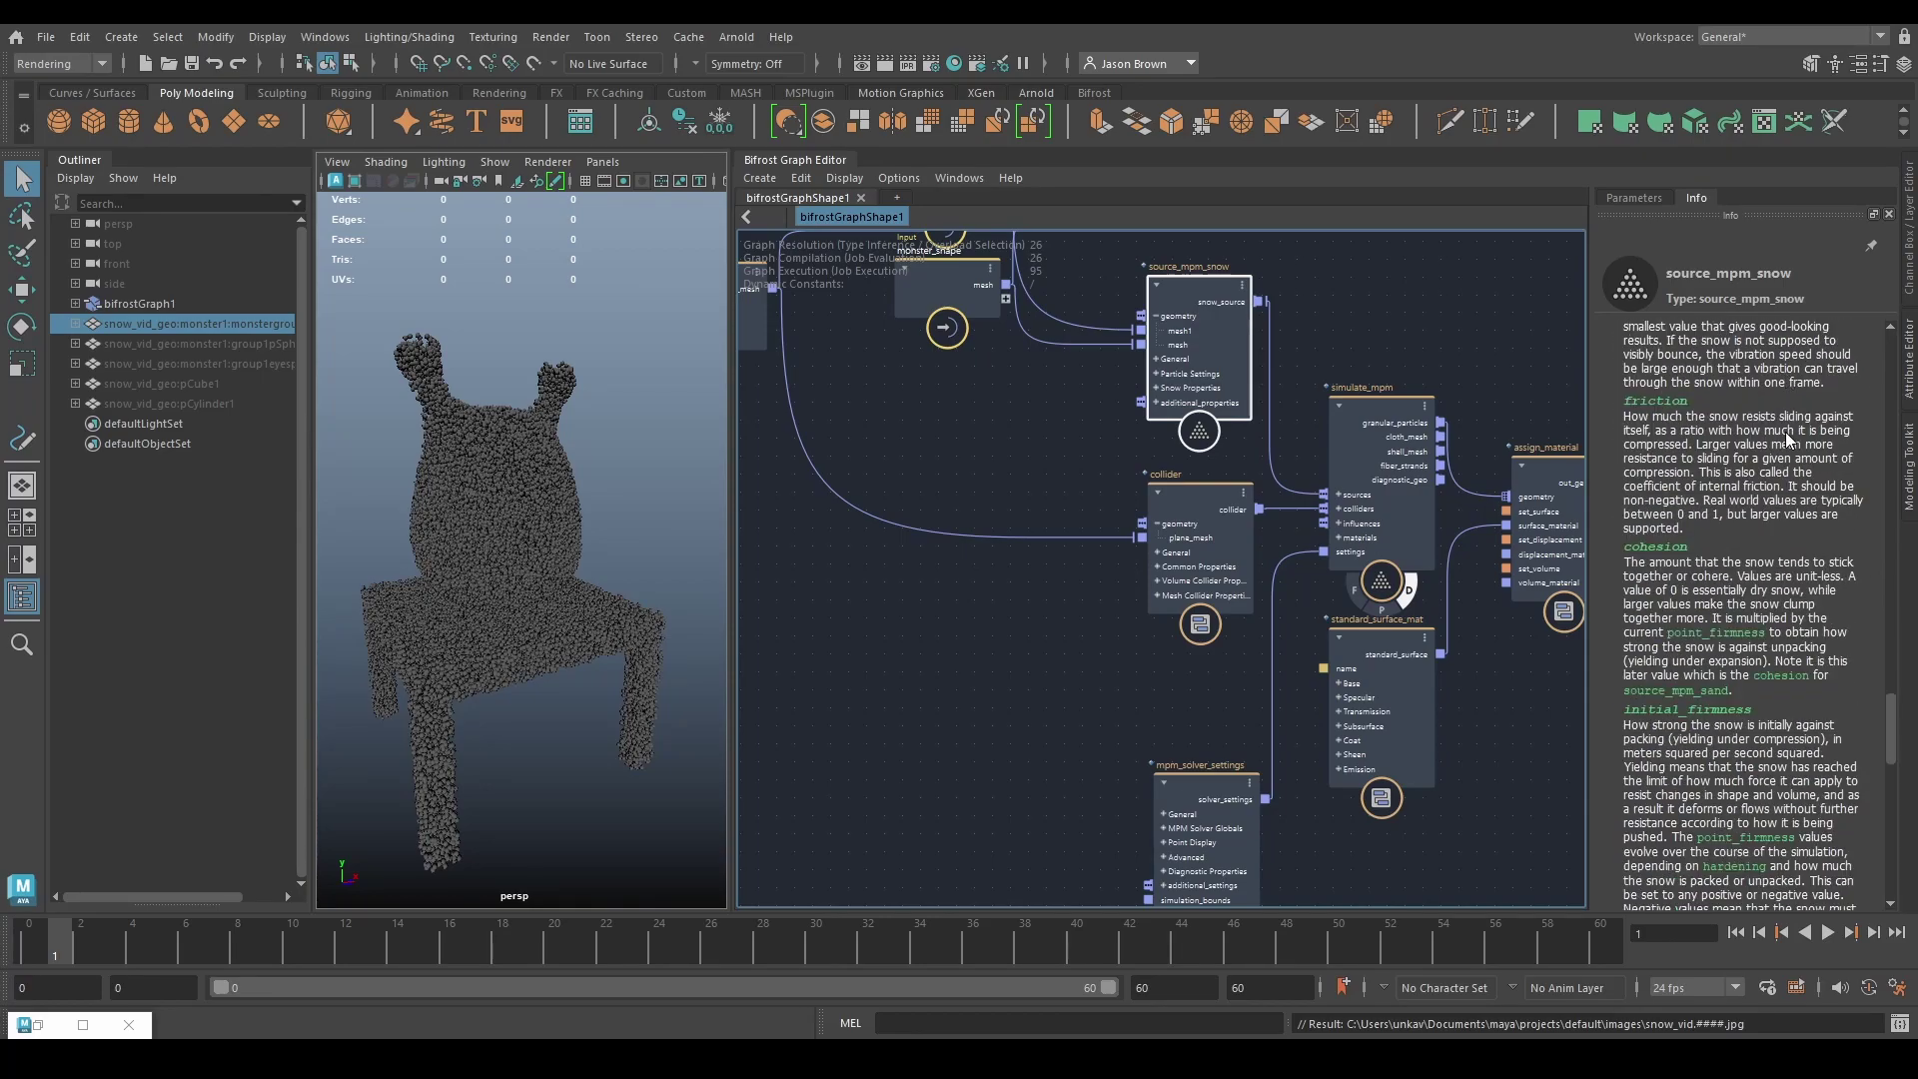
scroll(1759, 471, "down", 6)
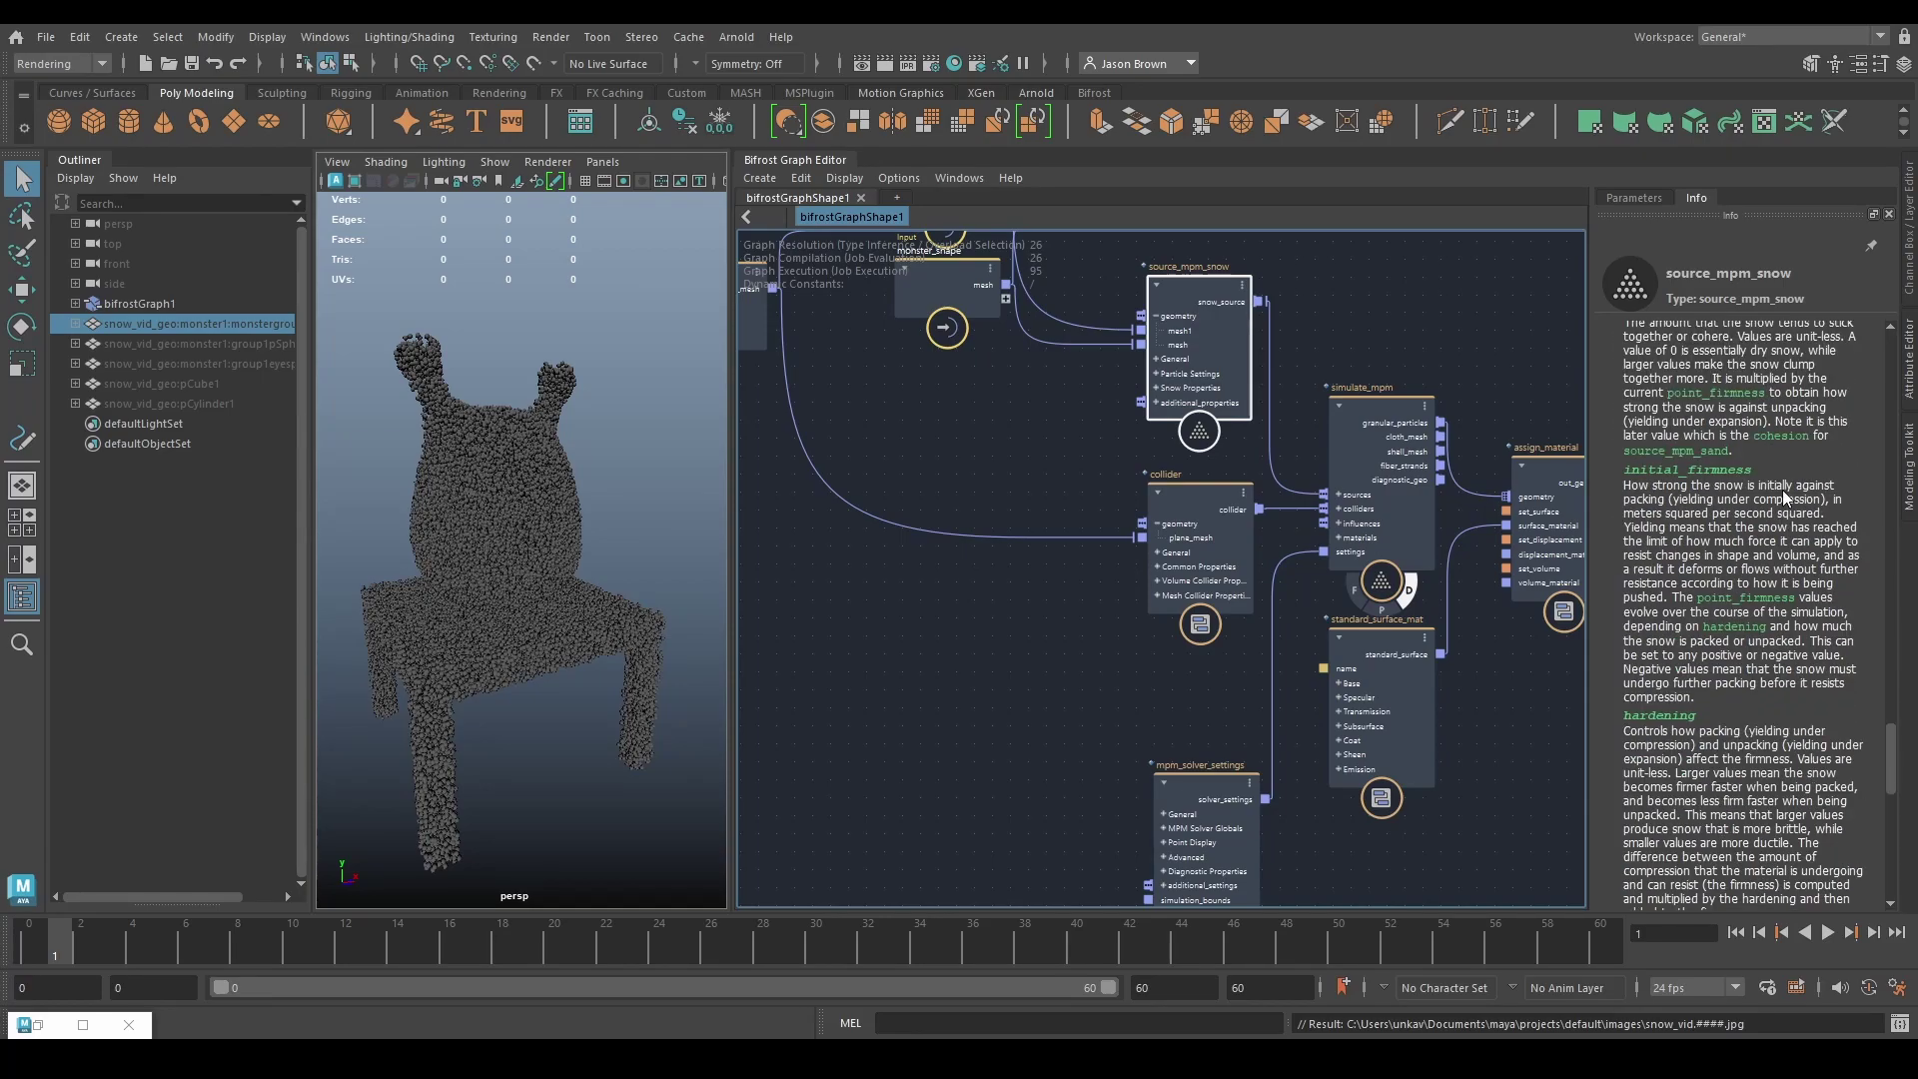
scroll(1788, 539, "down", 5)
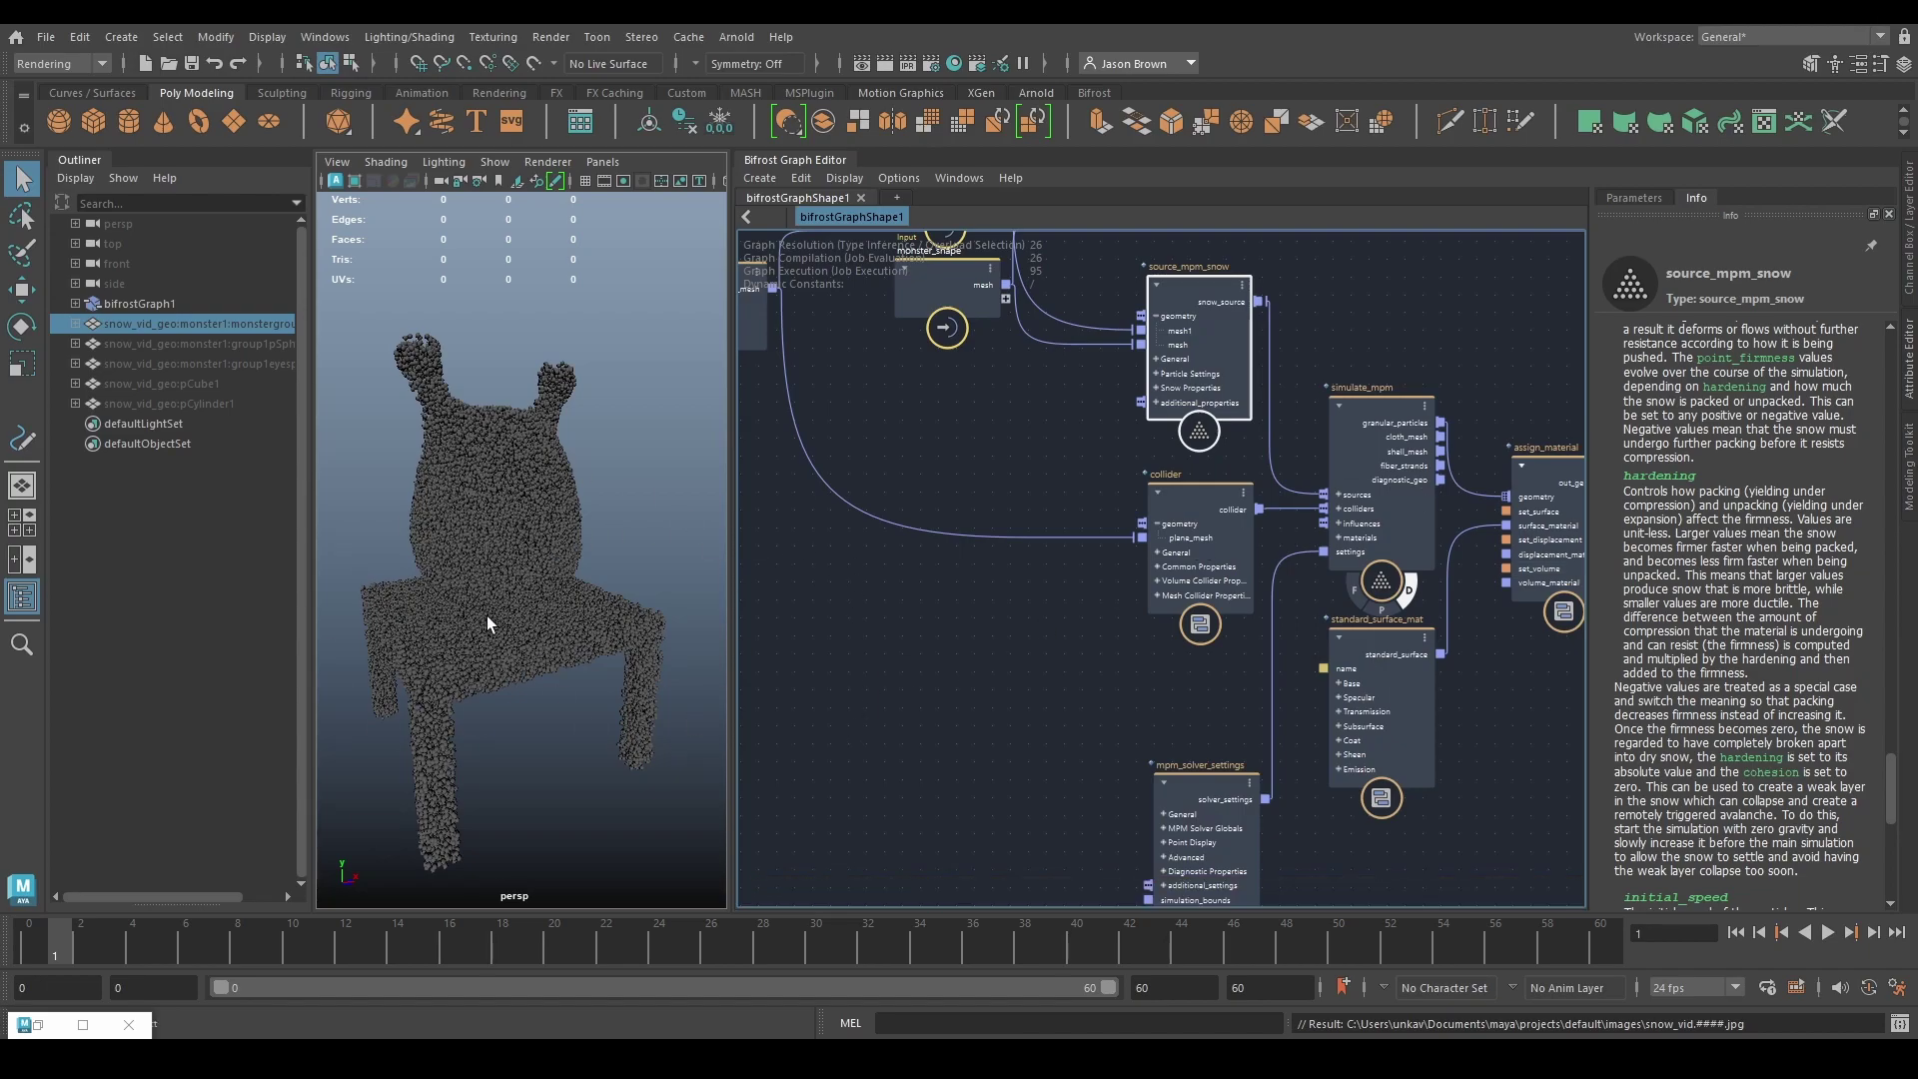
middle_click_drag(1096, 604, 1199, 686, "alt")
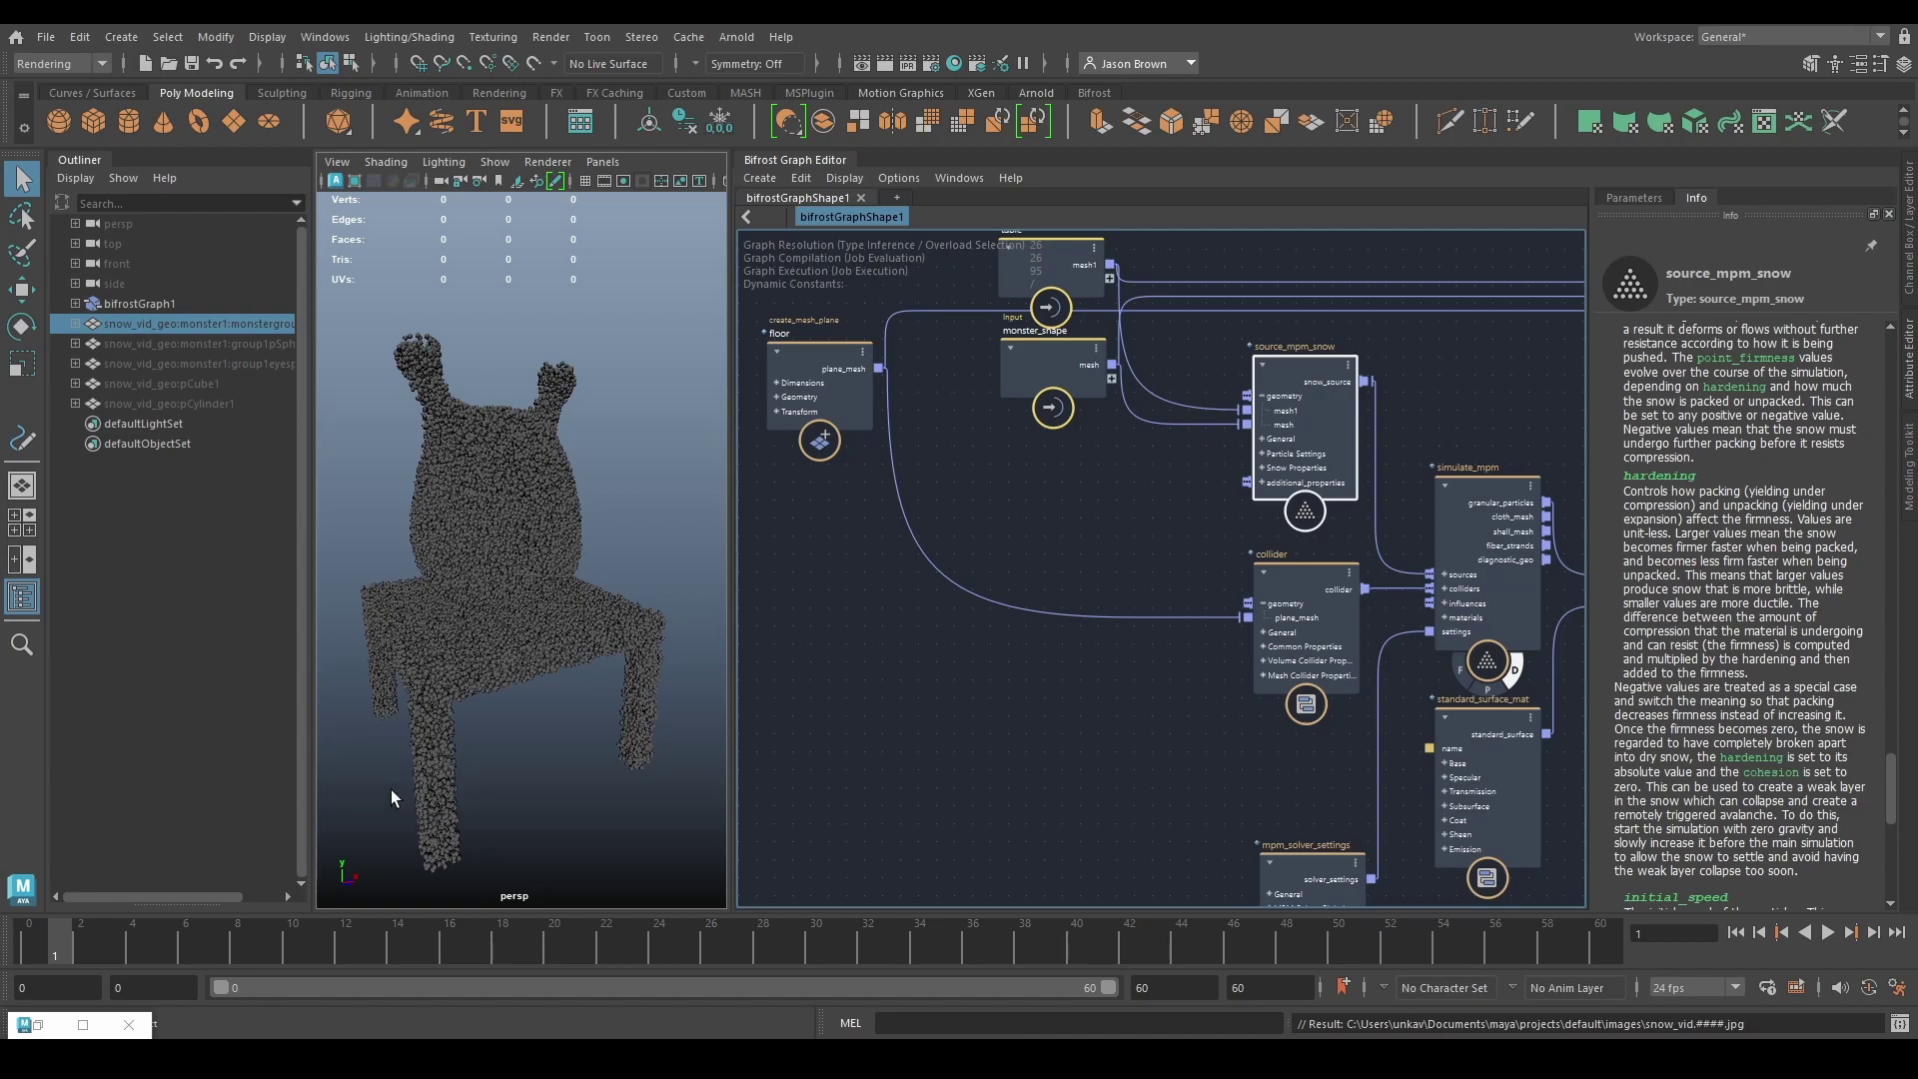
Step: Add a fractal_noise_field node via the 'fnf' search, then search for 'fcurve'
key("Tab")
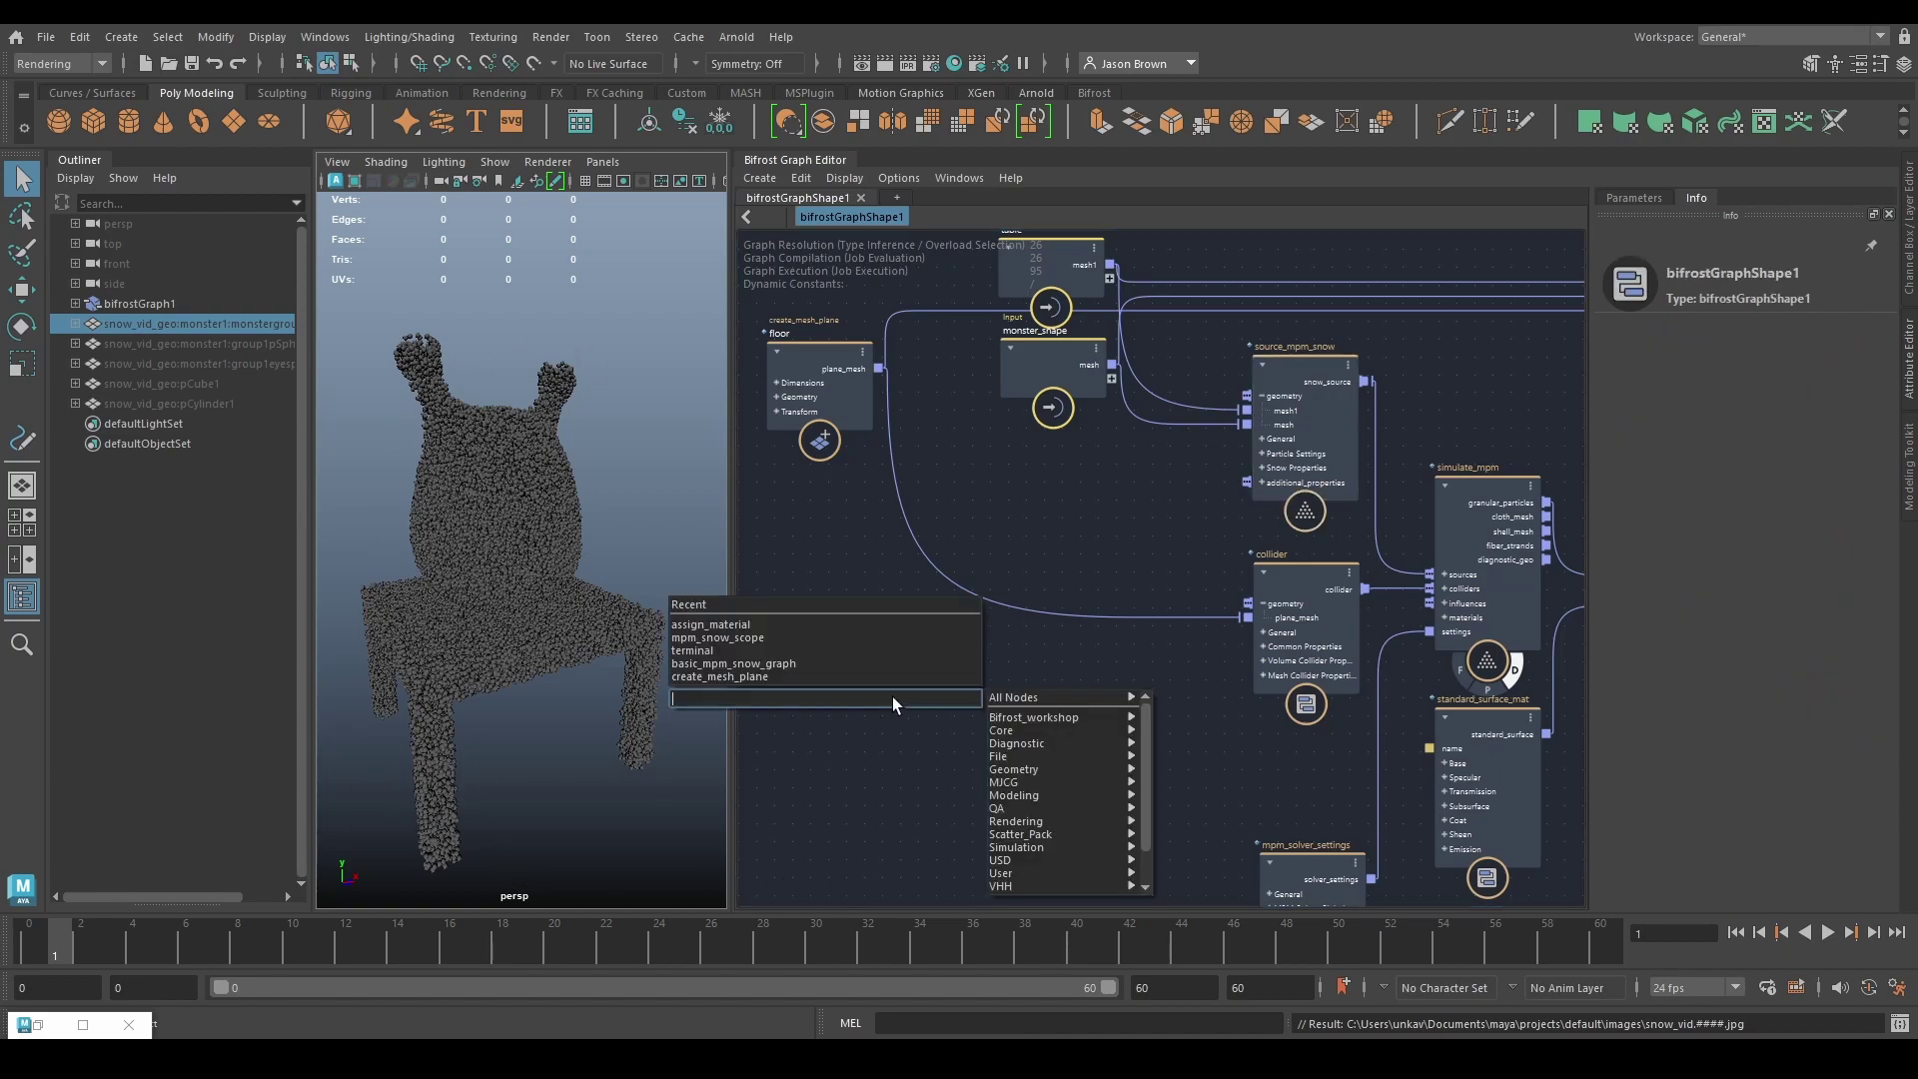
type("fnf")
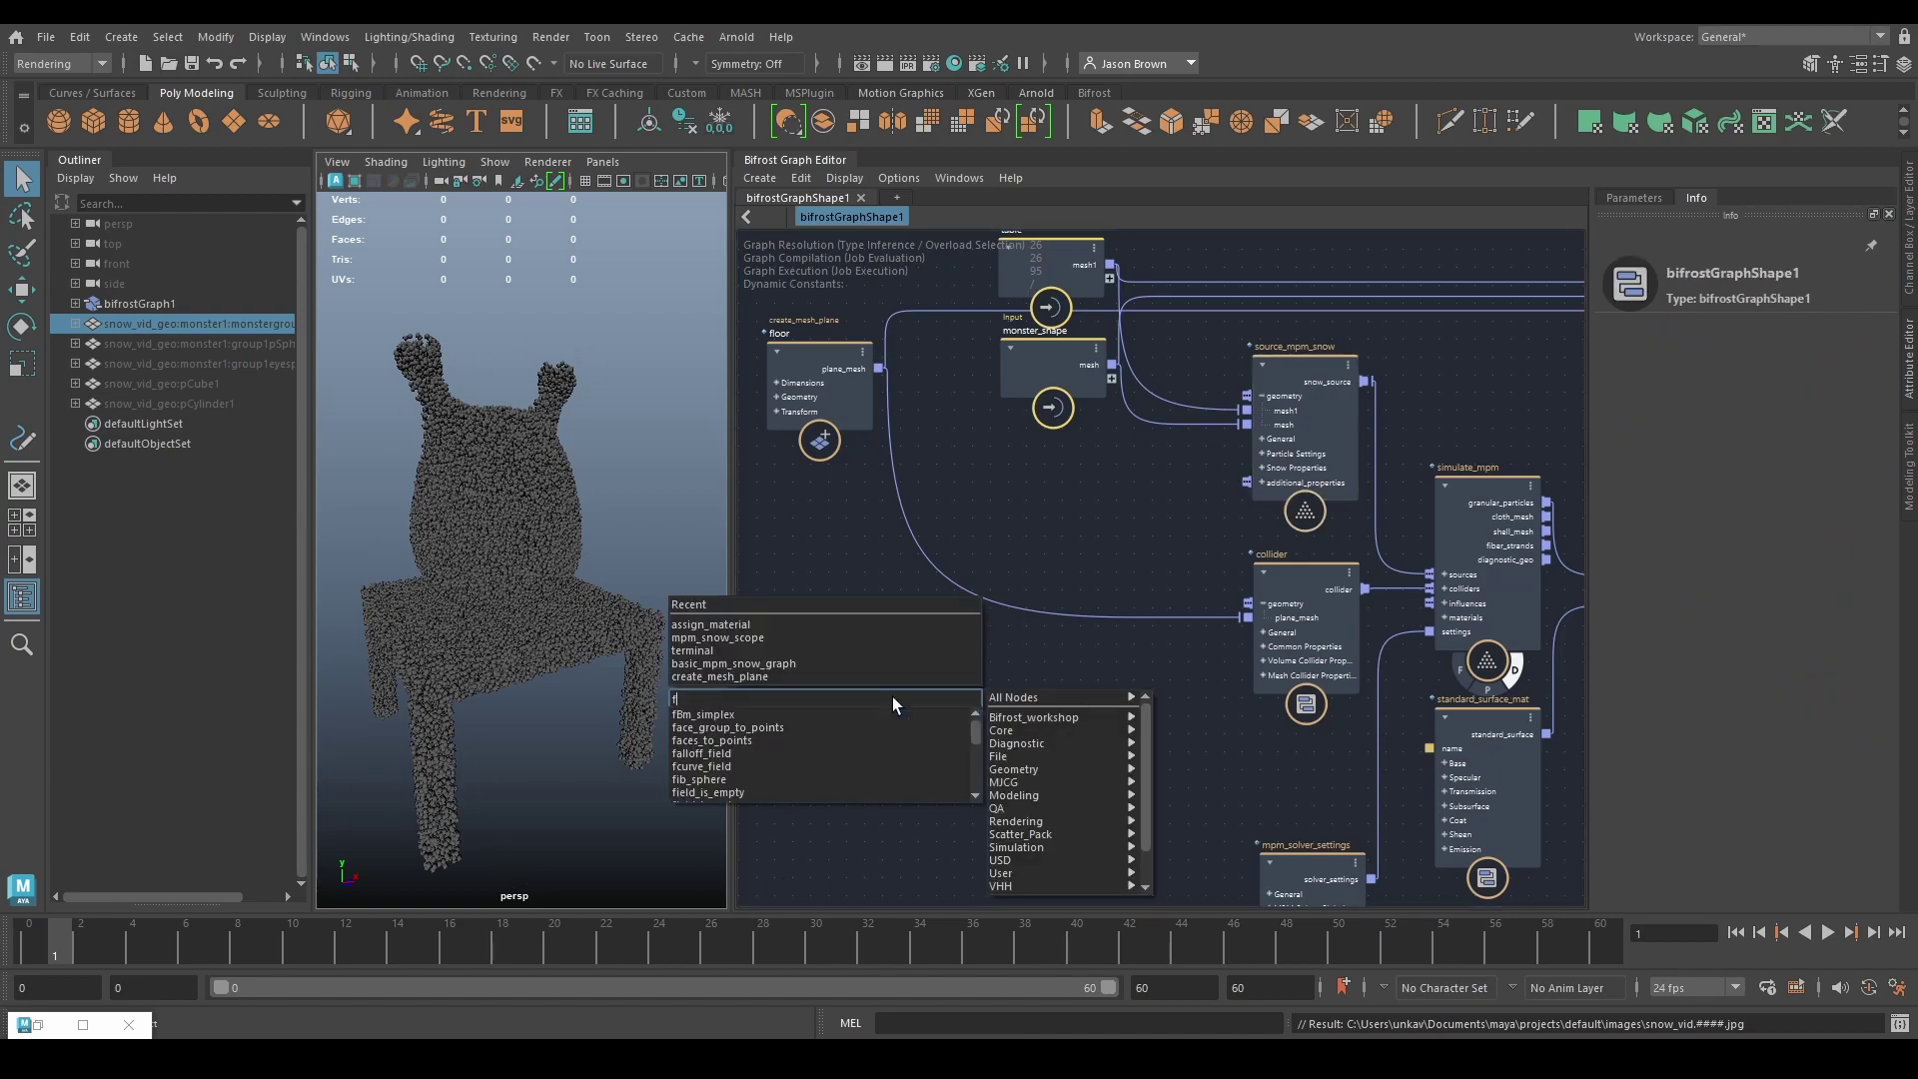
key("Return")
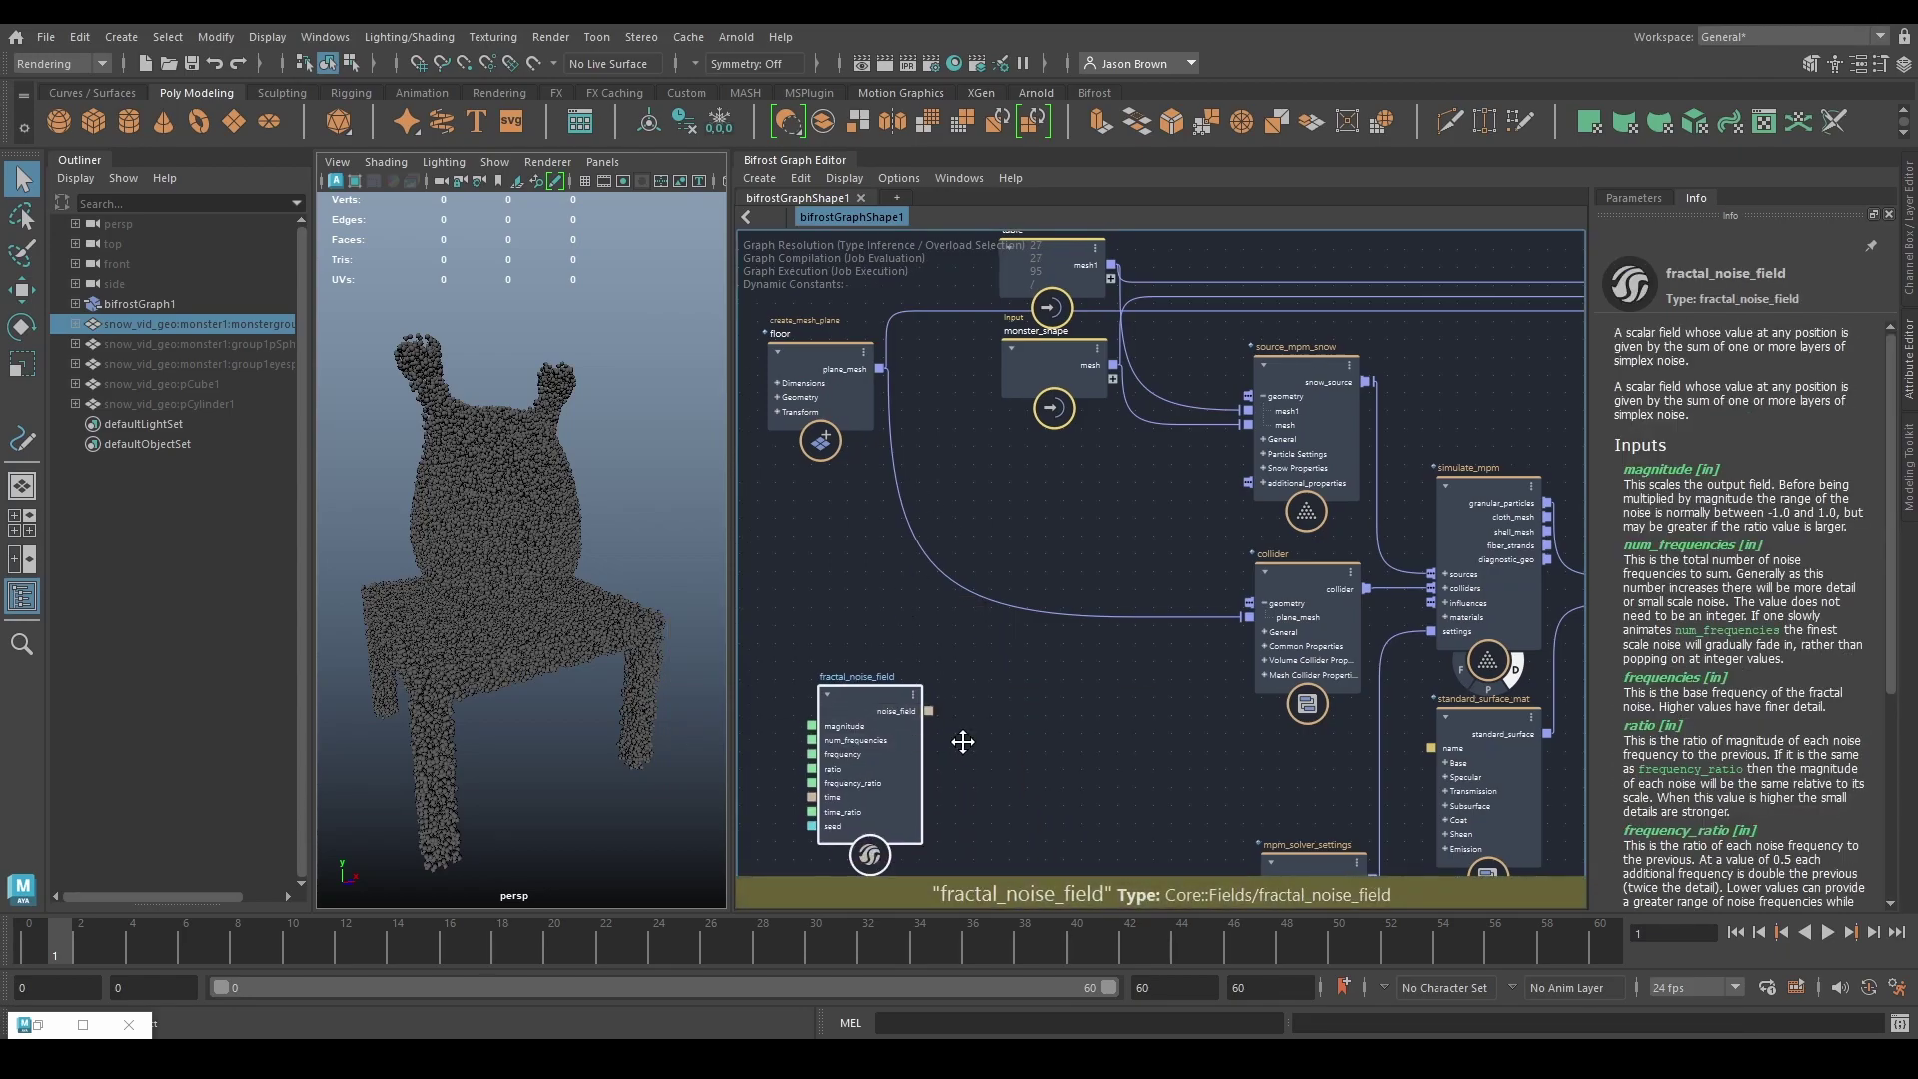
middle_click_drag(960, 743, 987, 720, "alt")
key("Tab")
type("fcurve")
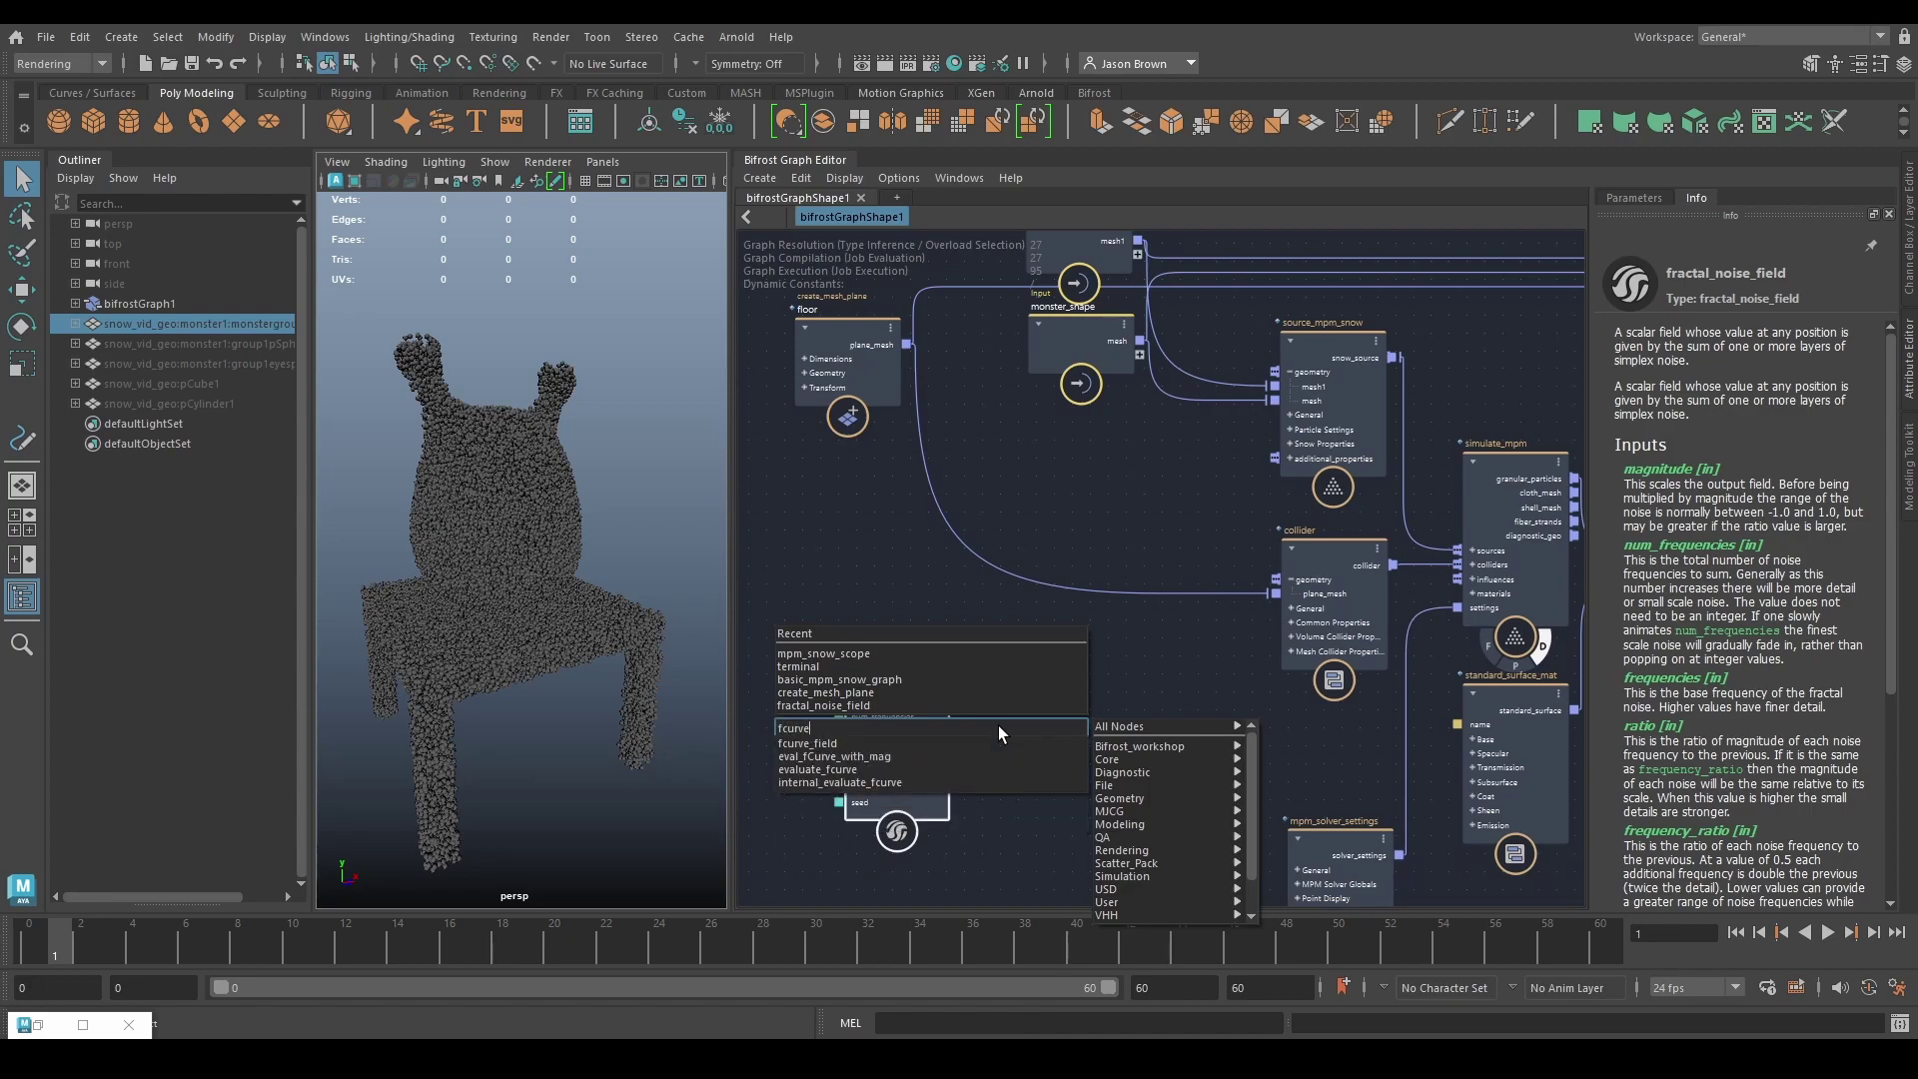
Step: Create fcurve_field fed by the noise field and wire its output to source_mpm_snow's hardening
left_click(929, 743)
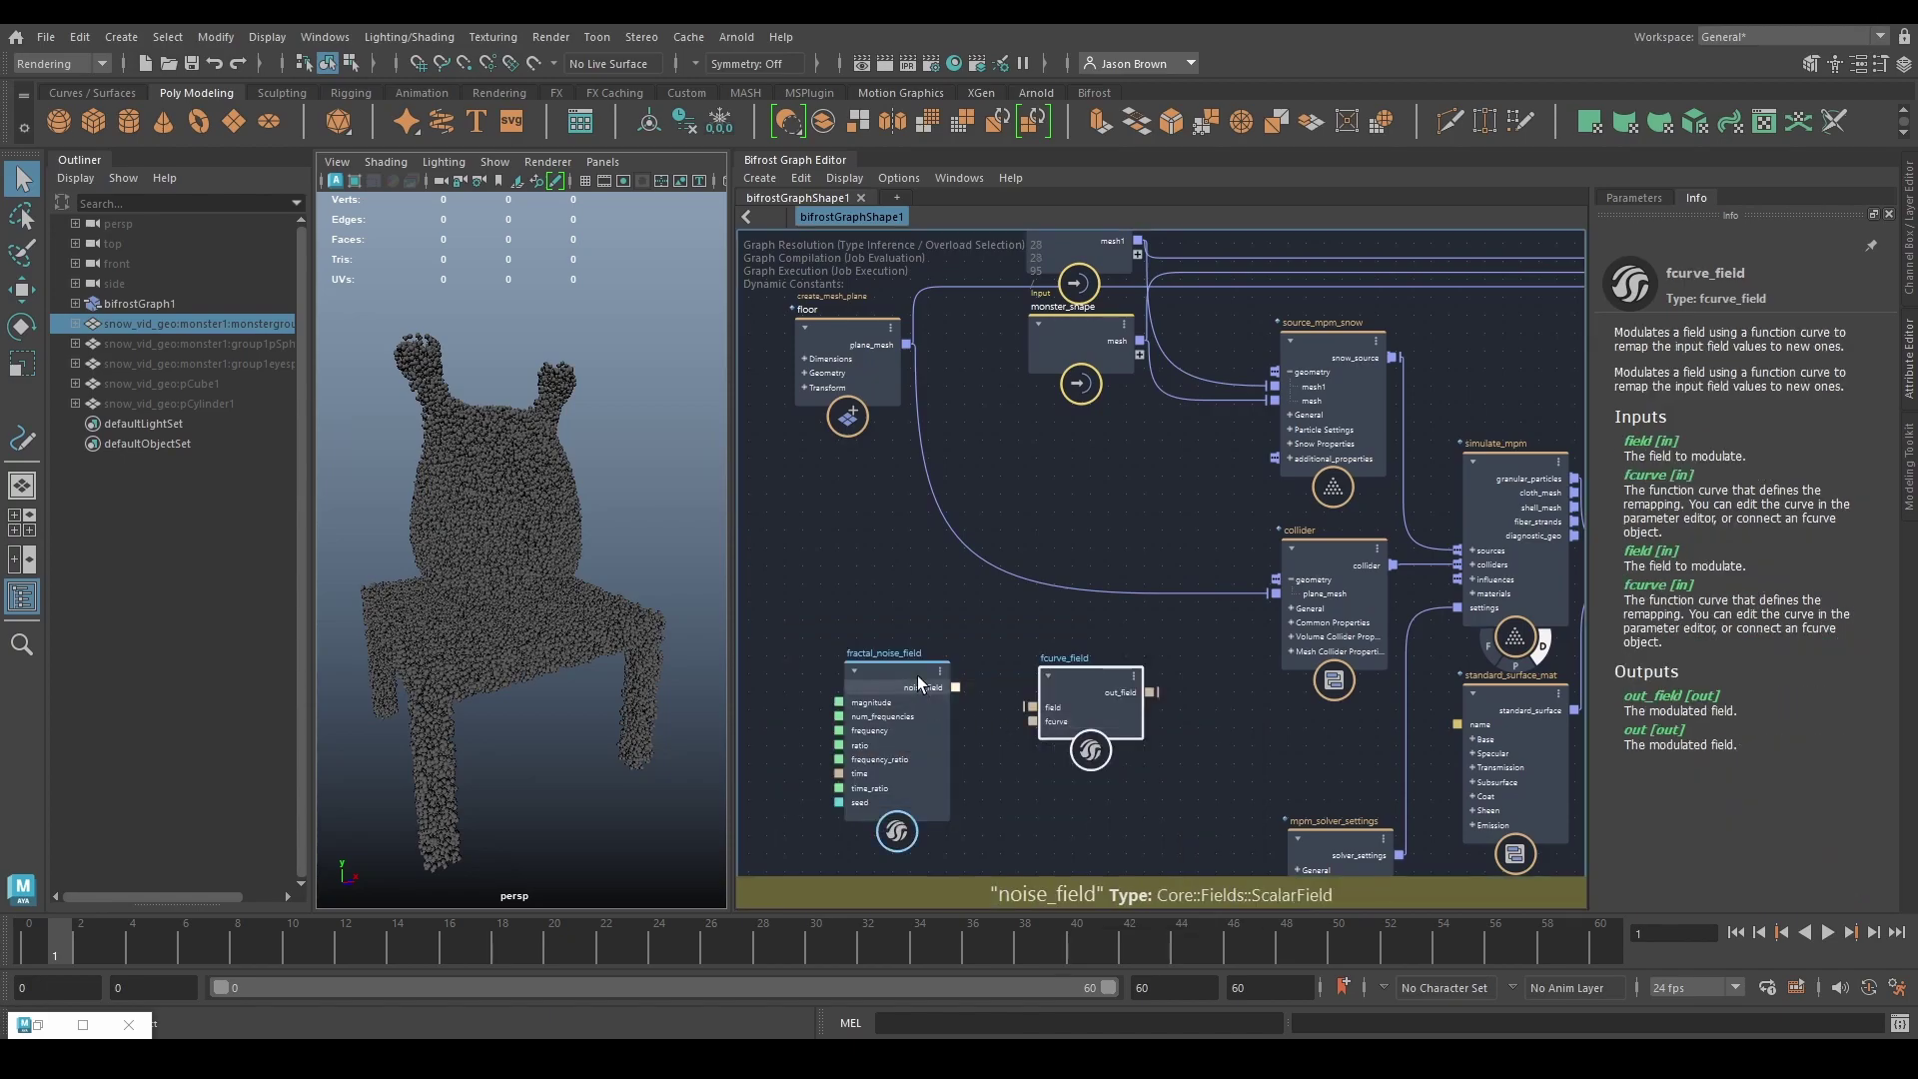
left_click(1626, 198)
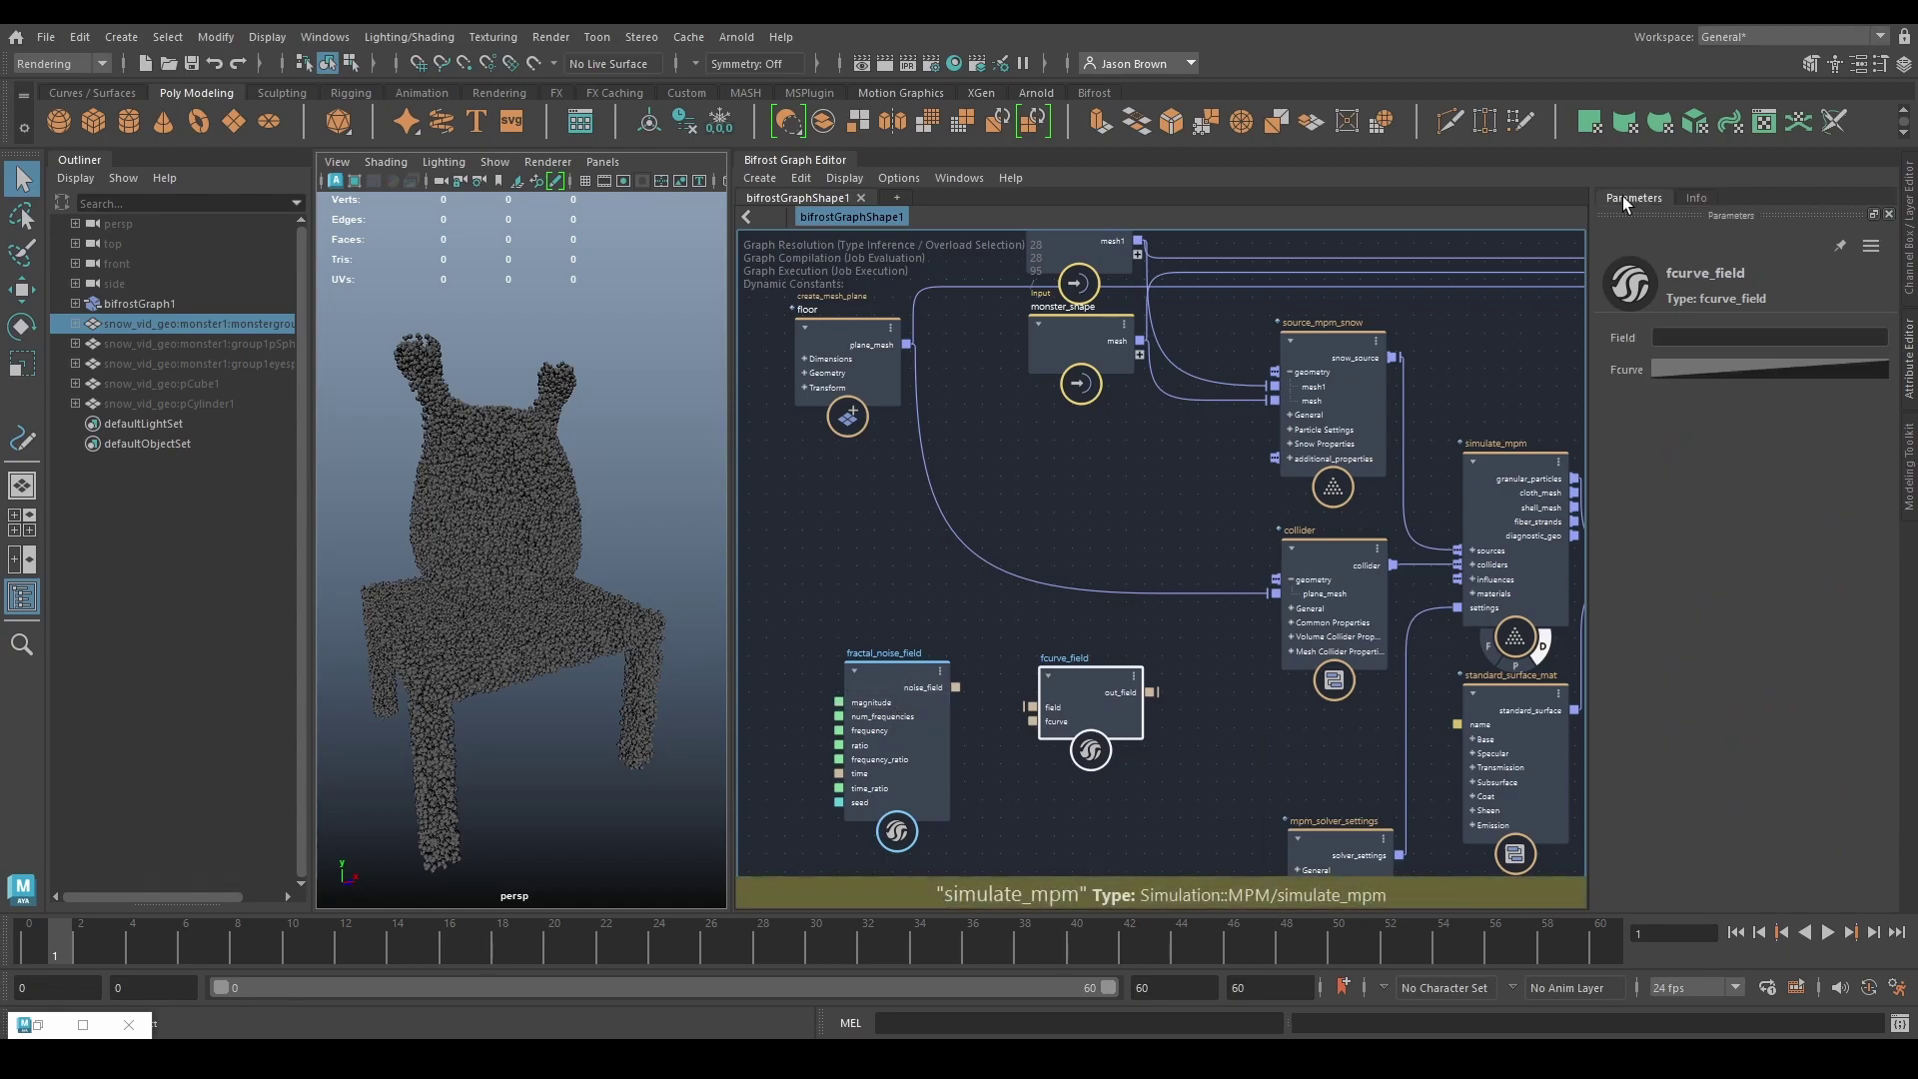
left_click(901, 672)
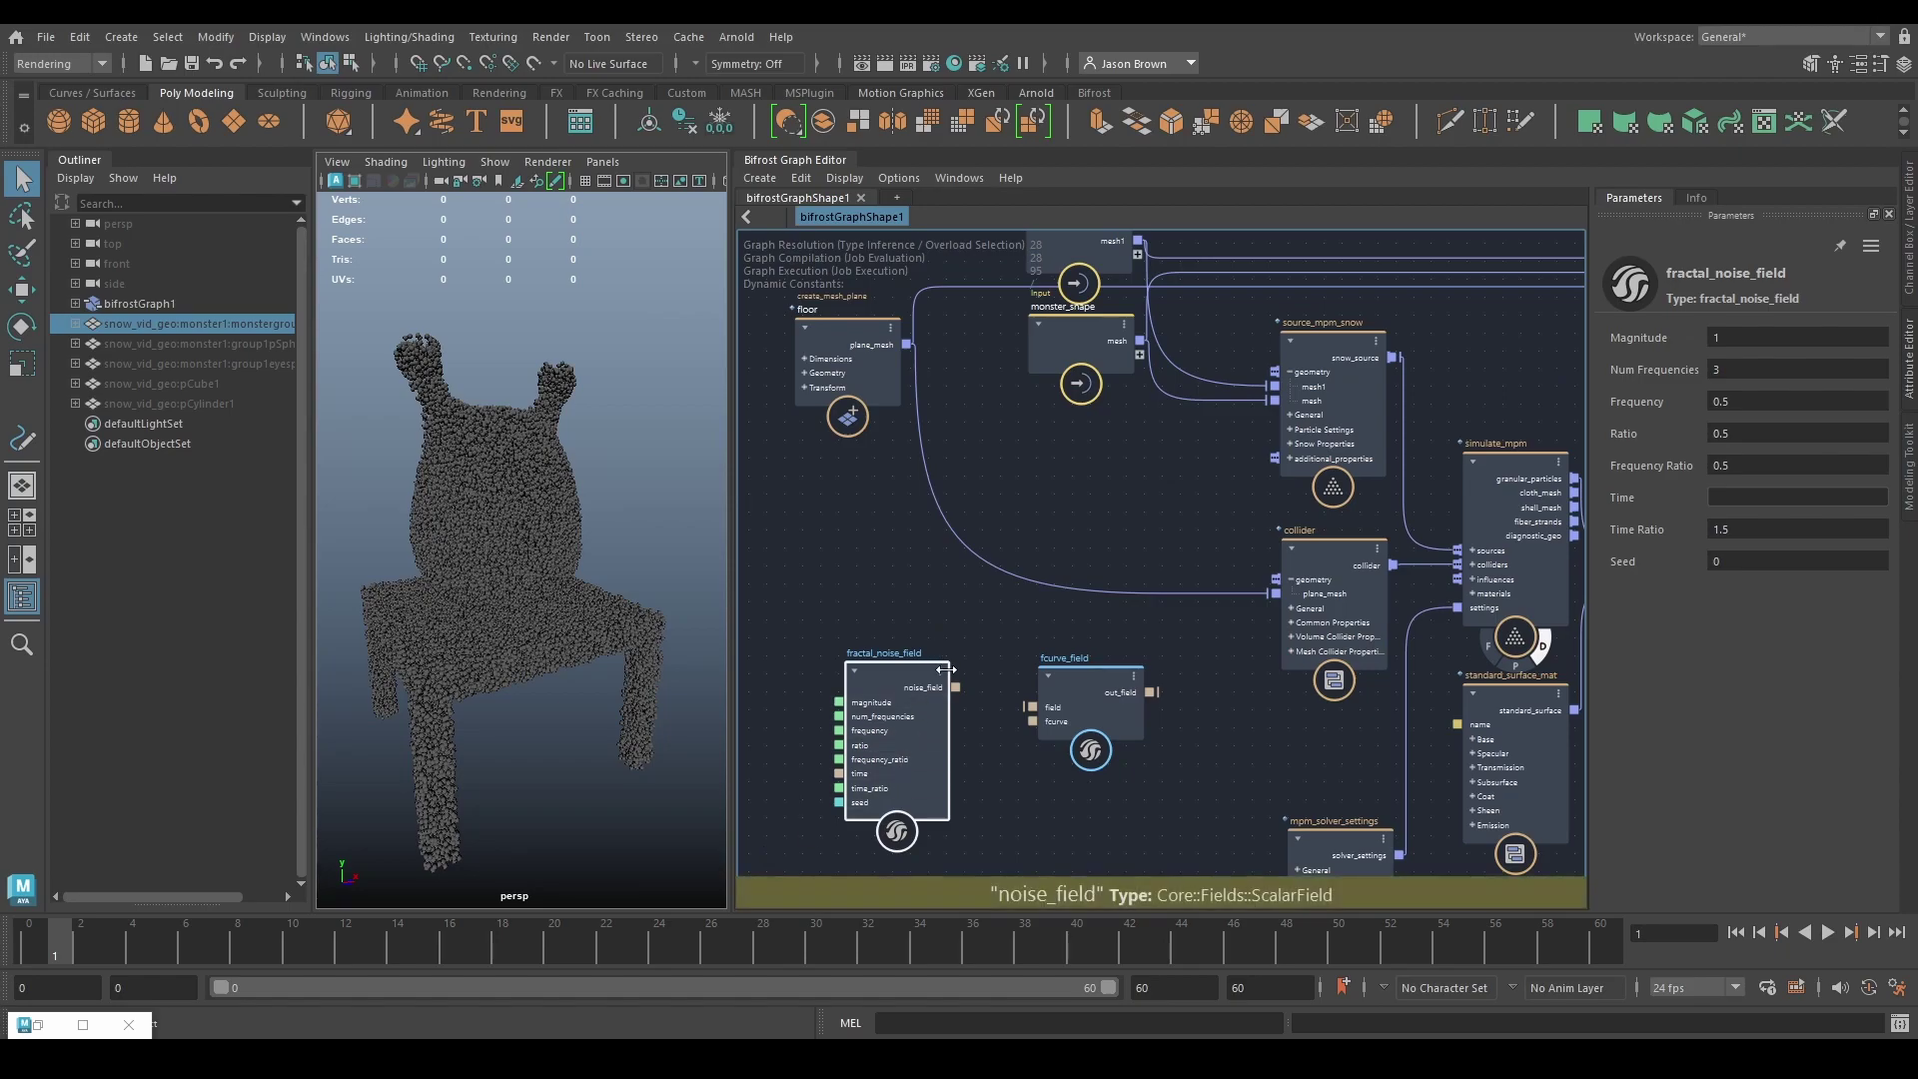
left_click_drag(955, 689, 1093, 669)
scroll(1201, 677, "up", 2)
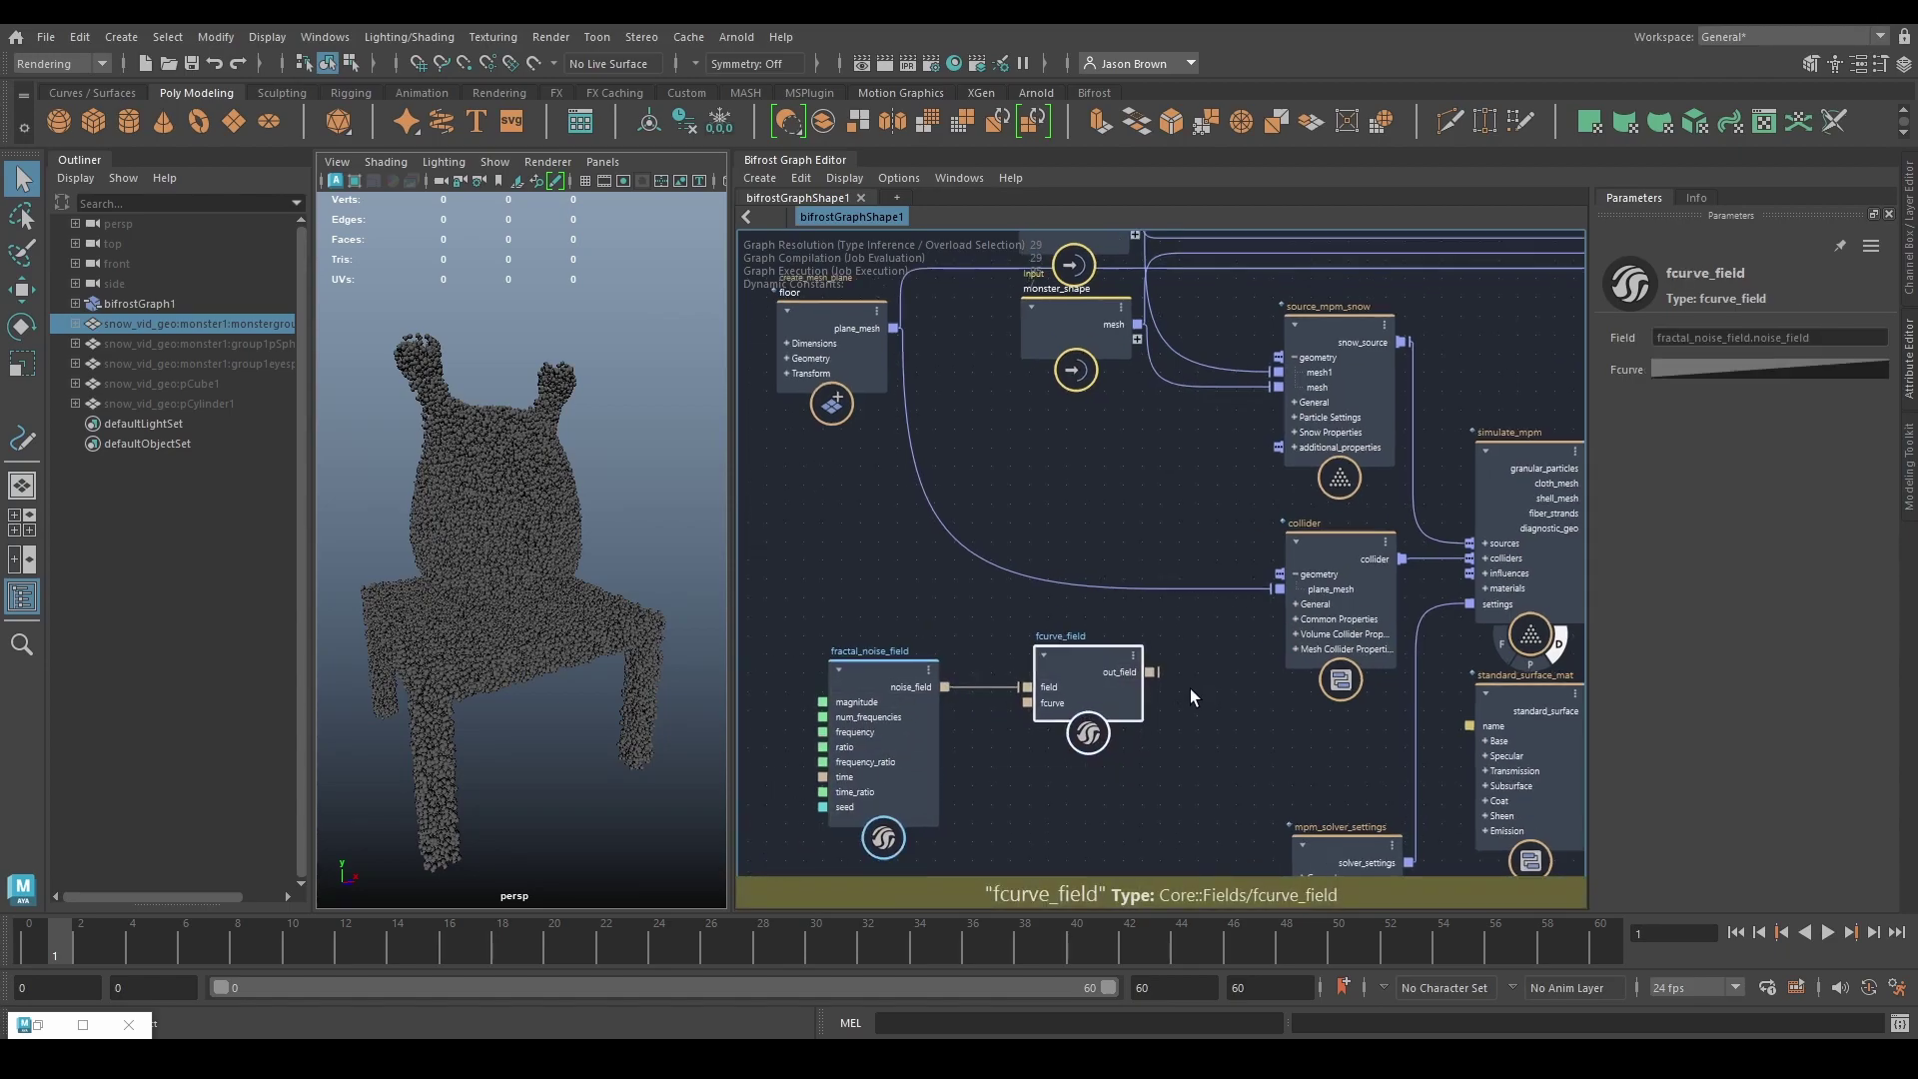
left_click_drag(1147, 671, 1327, 539)
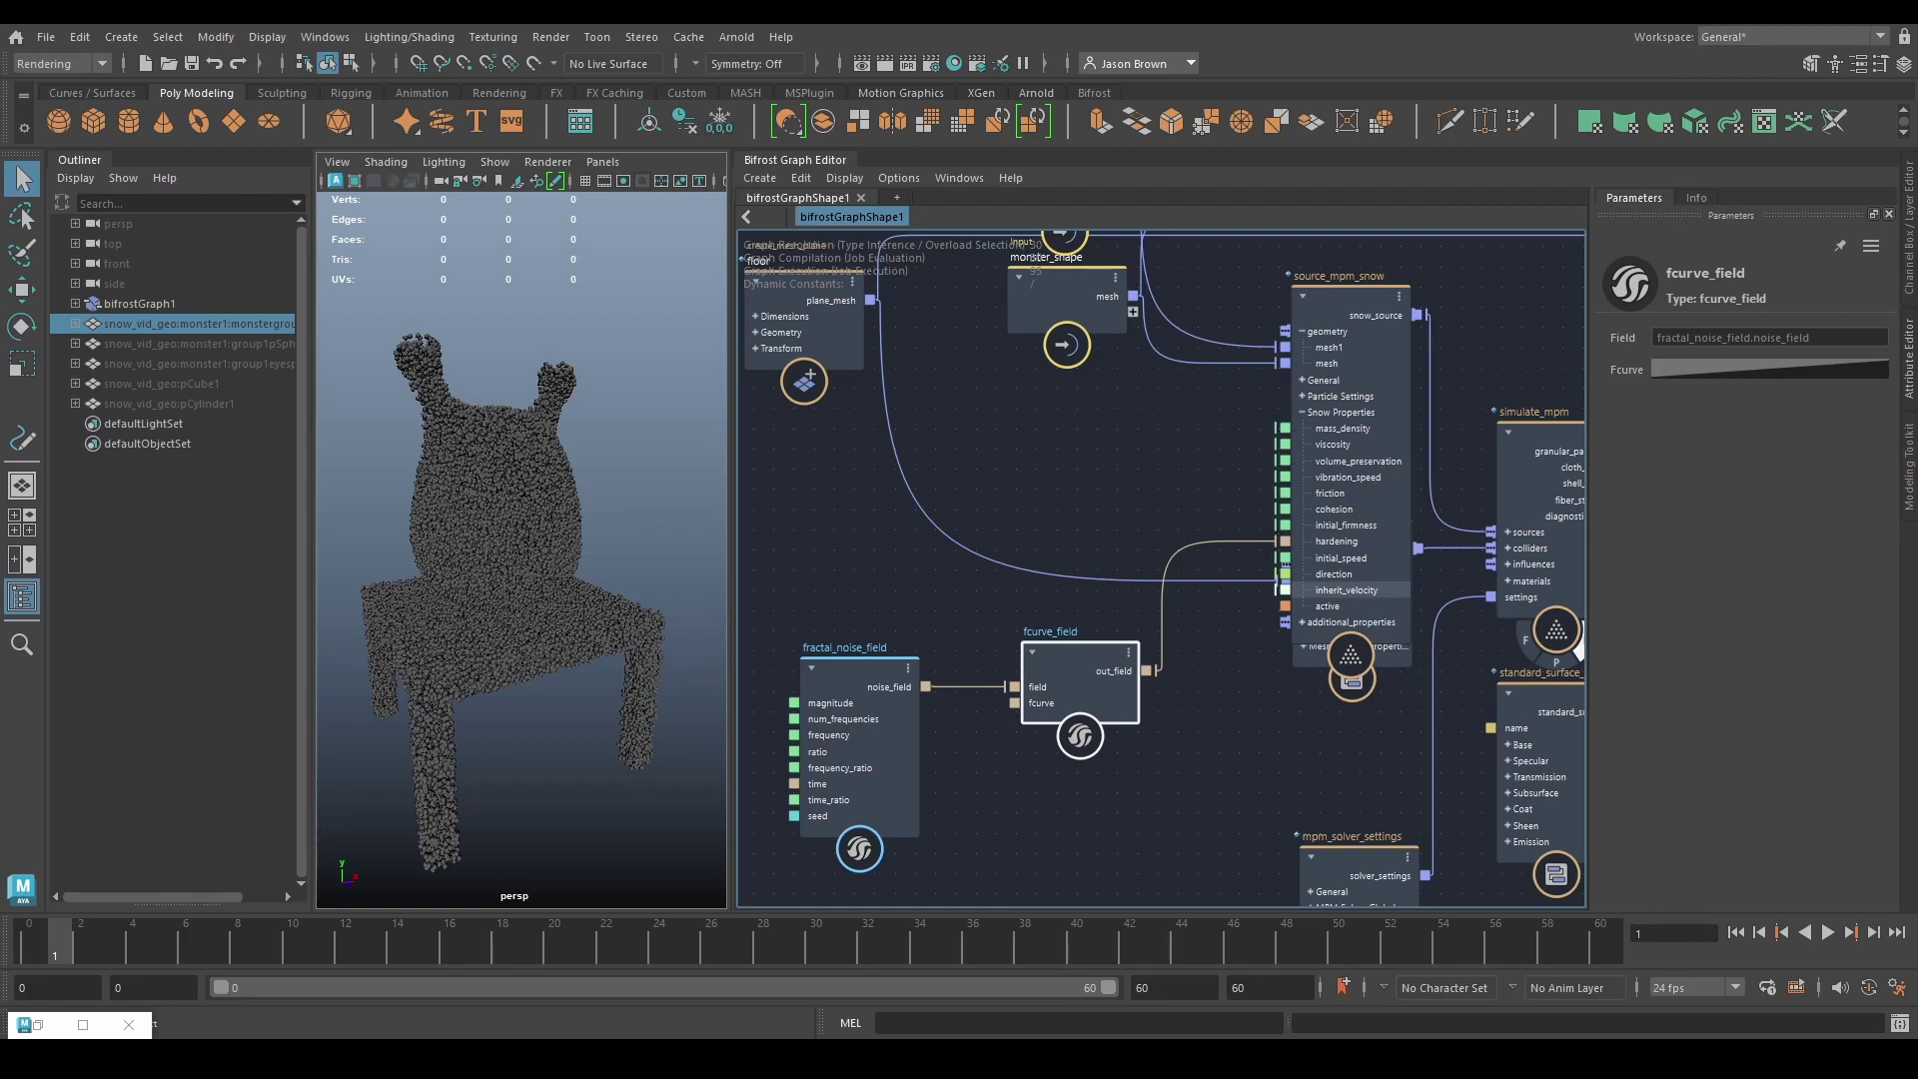
Step: Set the fractal noise to 2 frequencies with Frequency 0.3, then open fcurve_field's Fcurve ramp
left_click(857, 721)
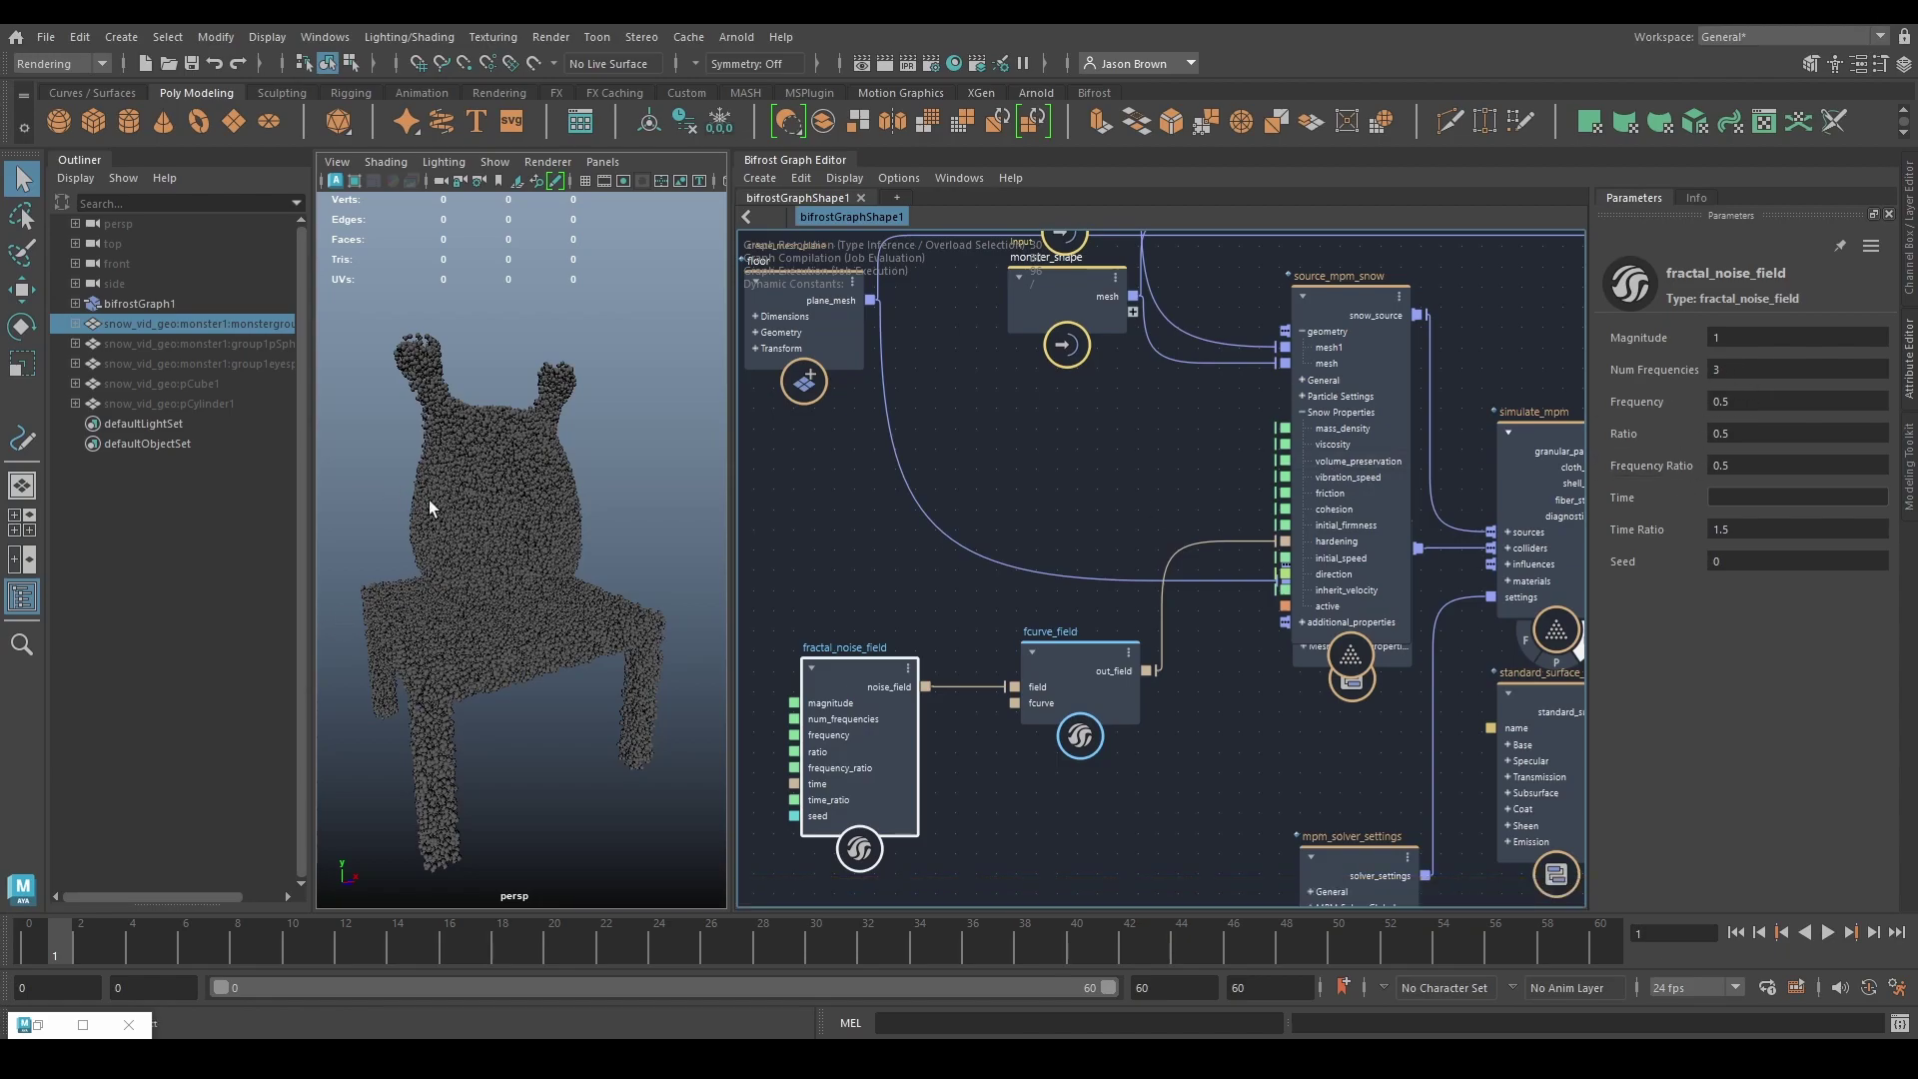
left_click(1750, 370)
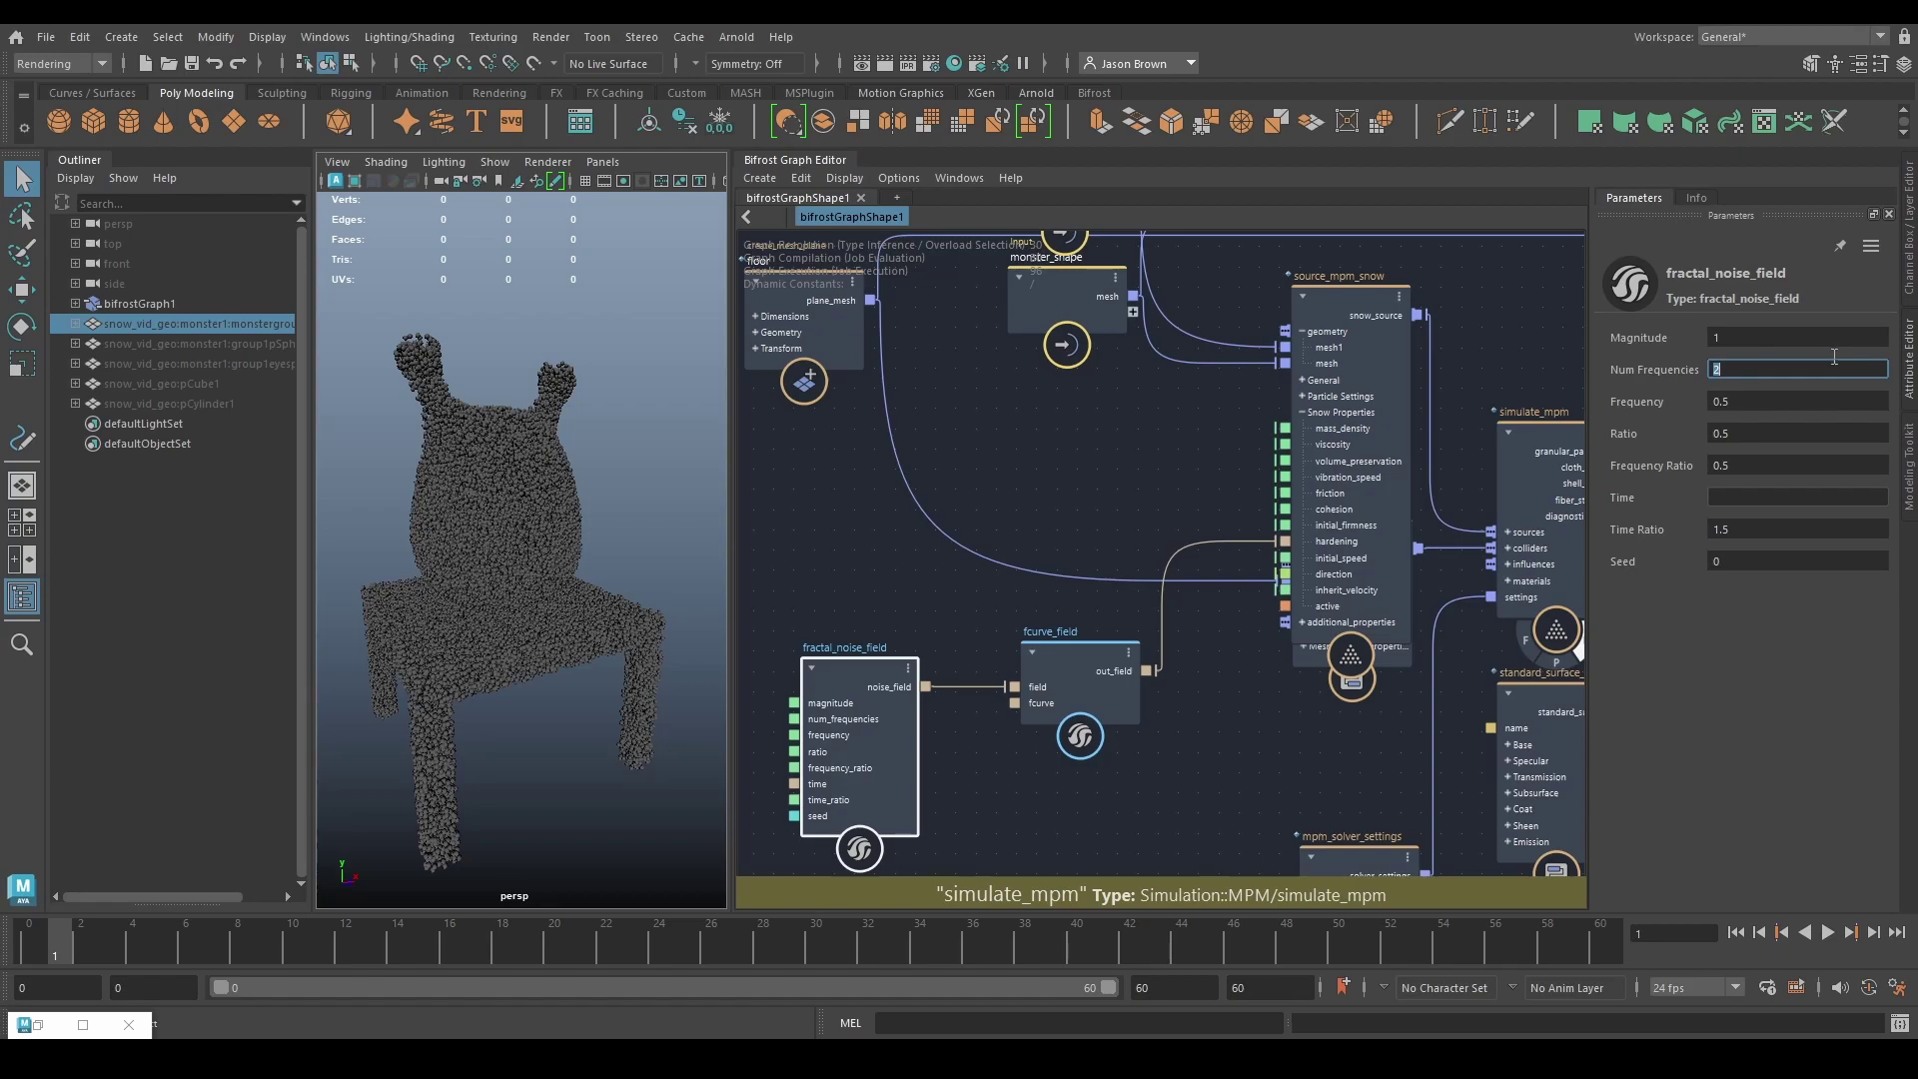
left_click(1795, 402)
type("0.3")
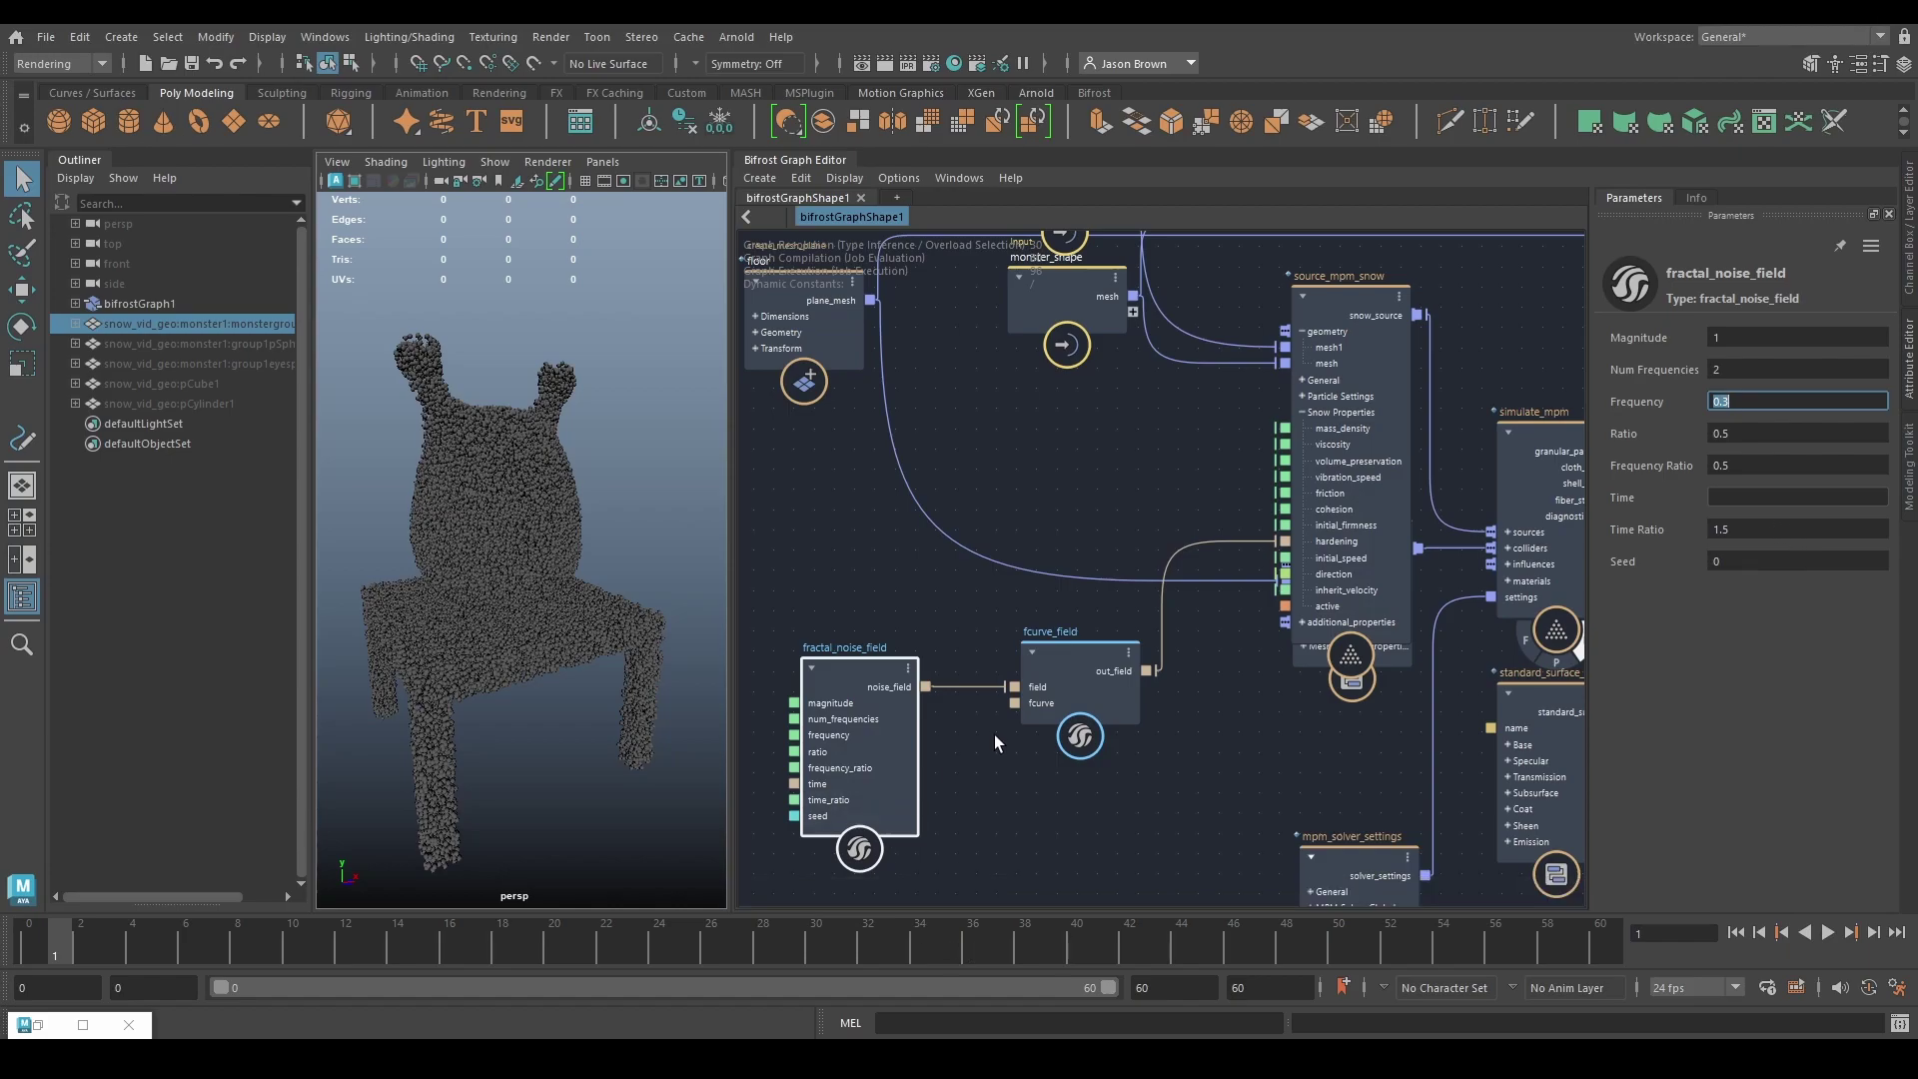
left_click(1086, 739)
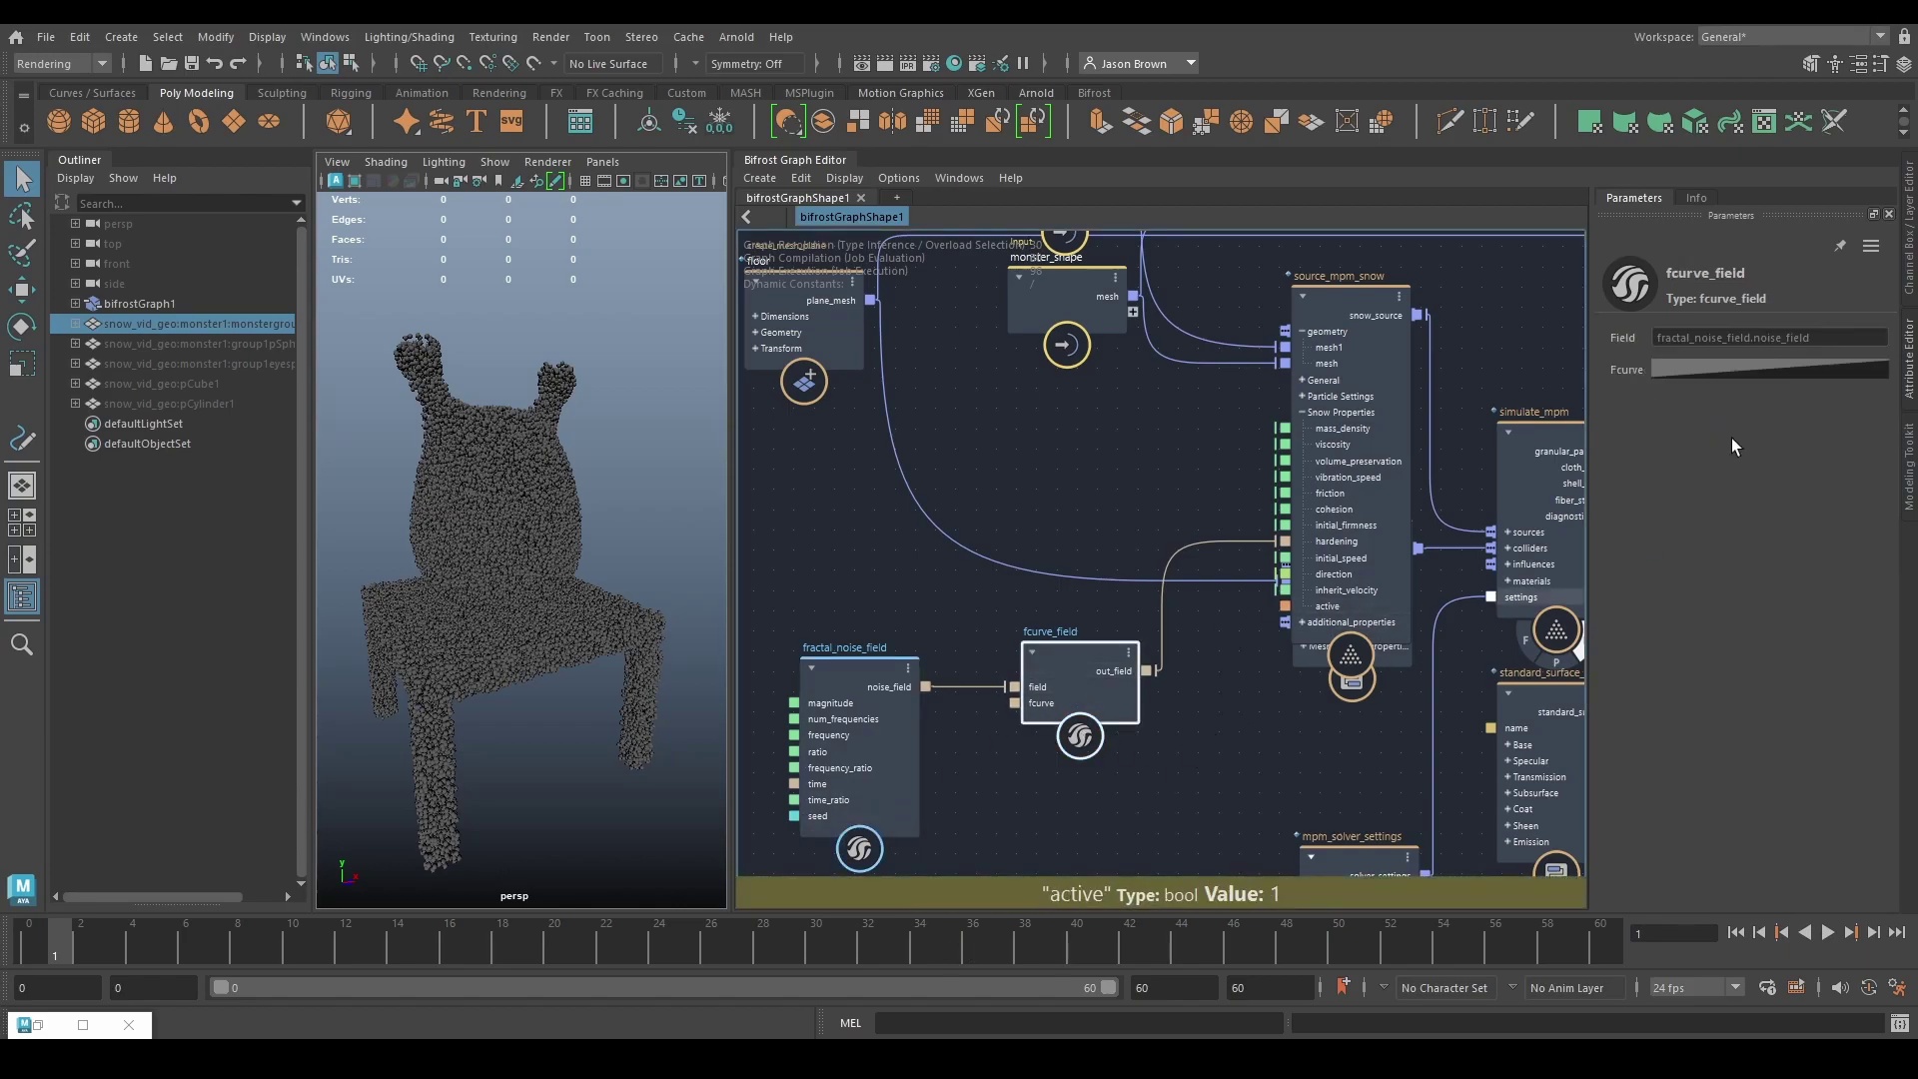
left_click(1752, 370)
Step: Apply an ease-in/ease-out curve preset with its end point at value 4, then close the editor
left_click(1775, 406)
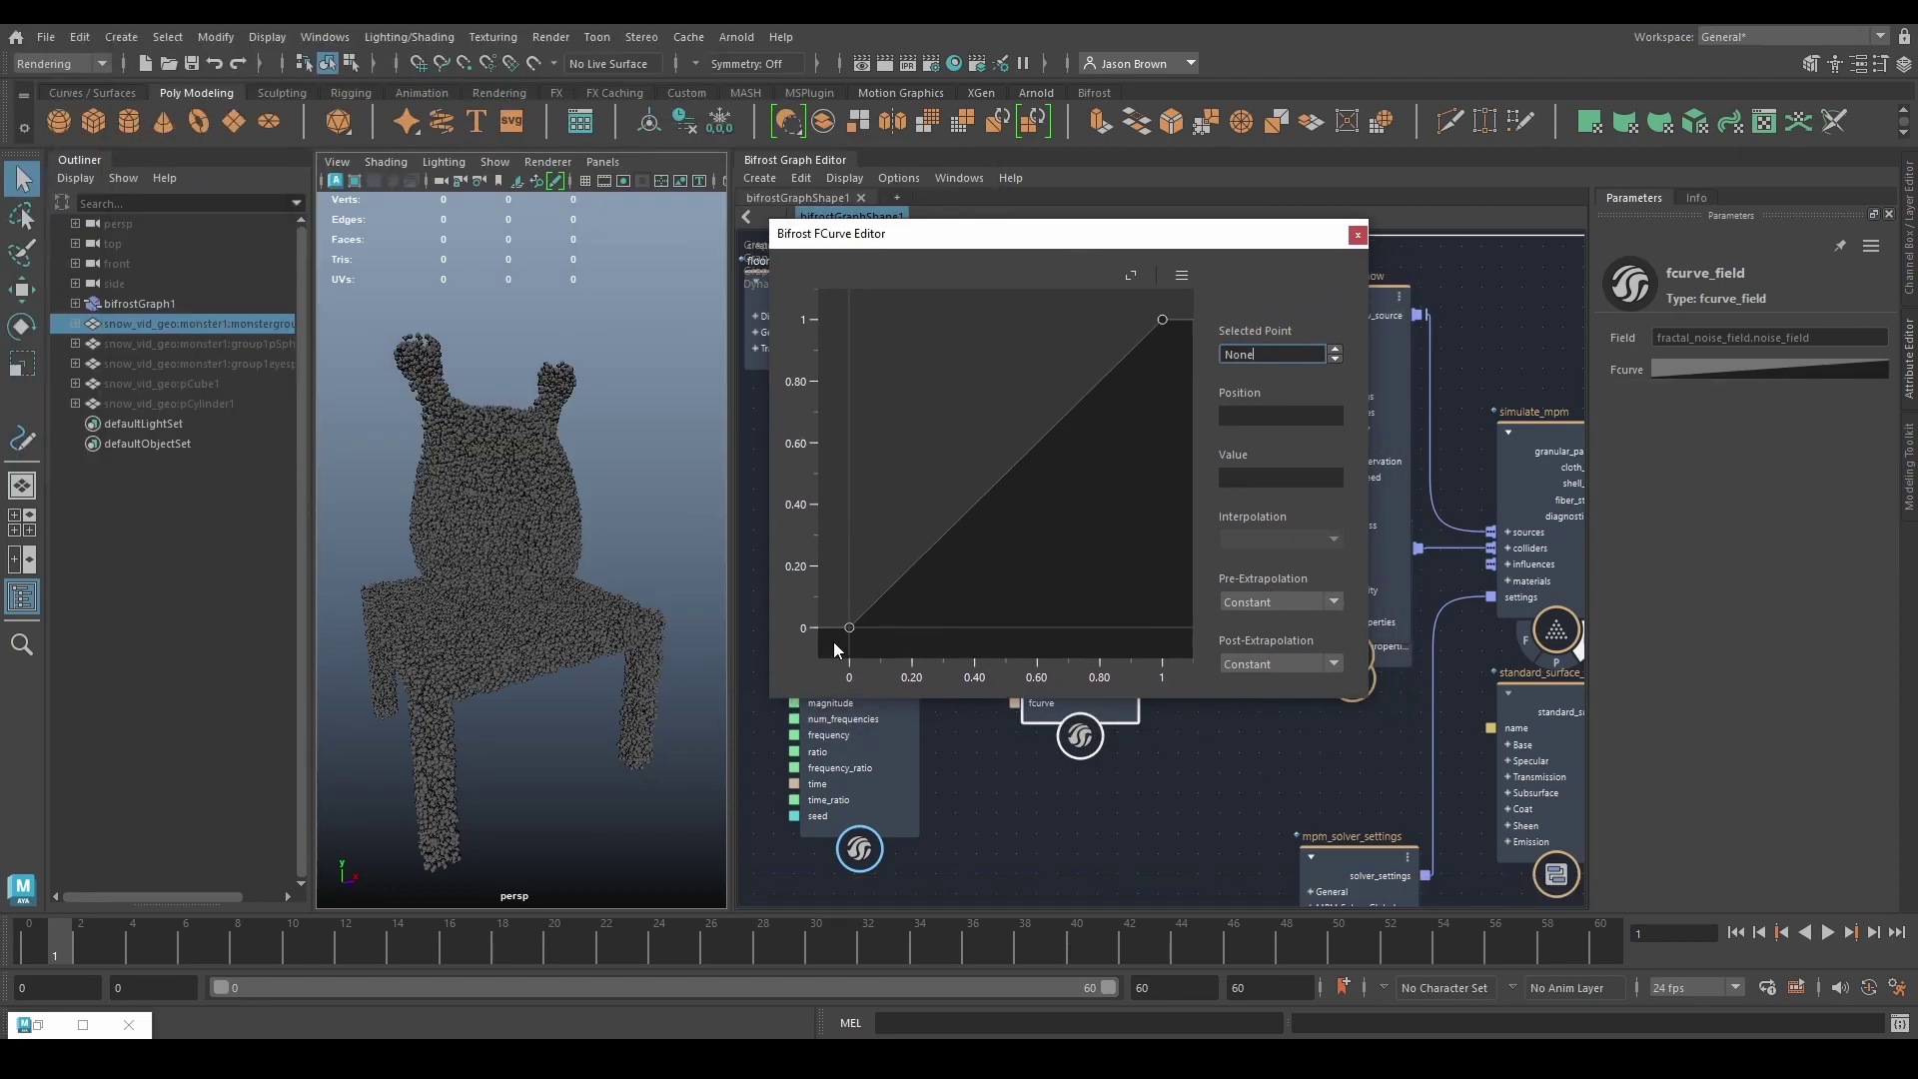
left_click(1182, 274)
mouse_move(1228, 319)
left_click(1416, 327)
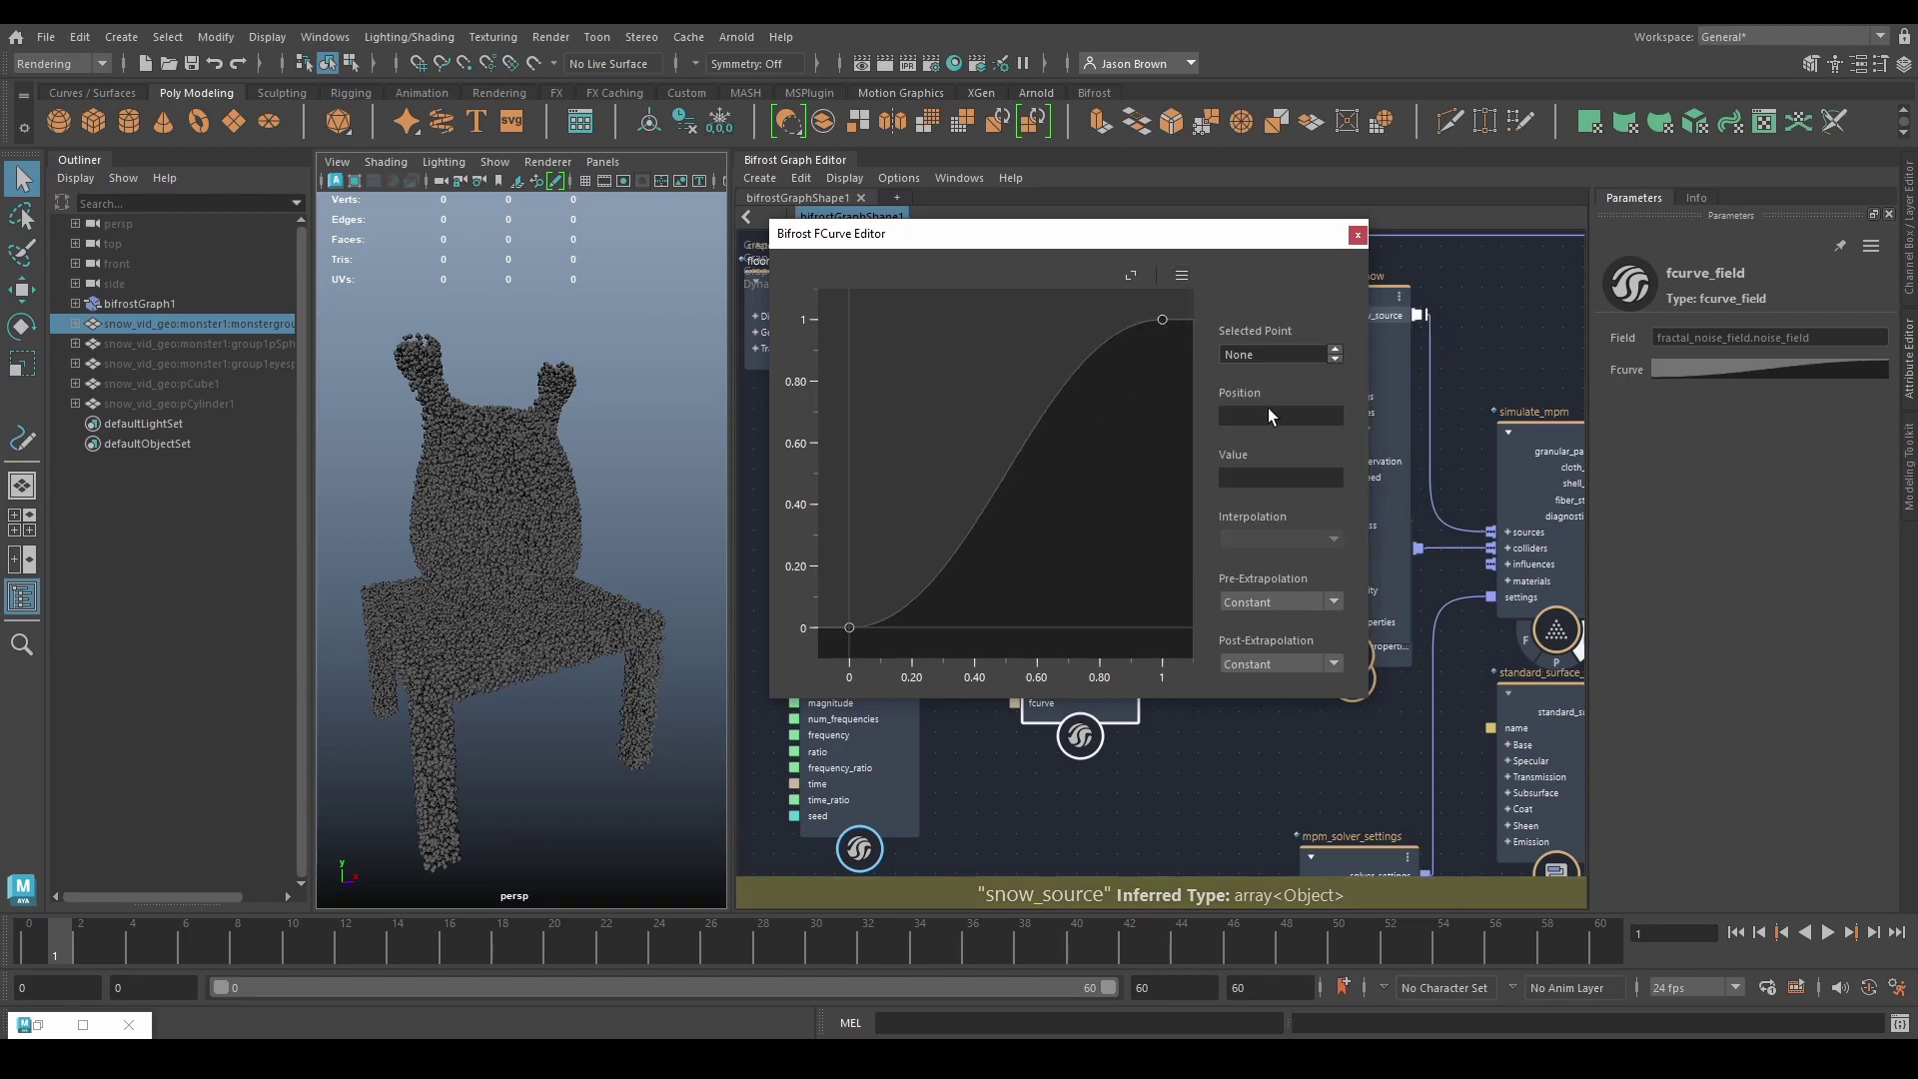
left_click(1161, 319)
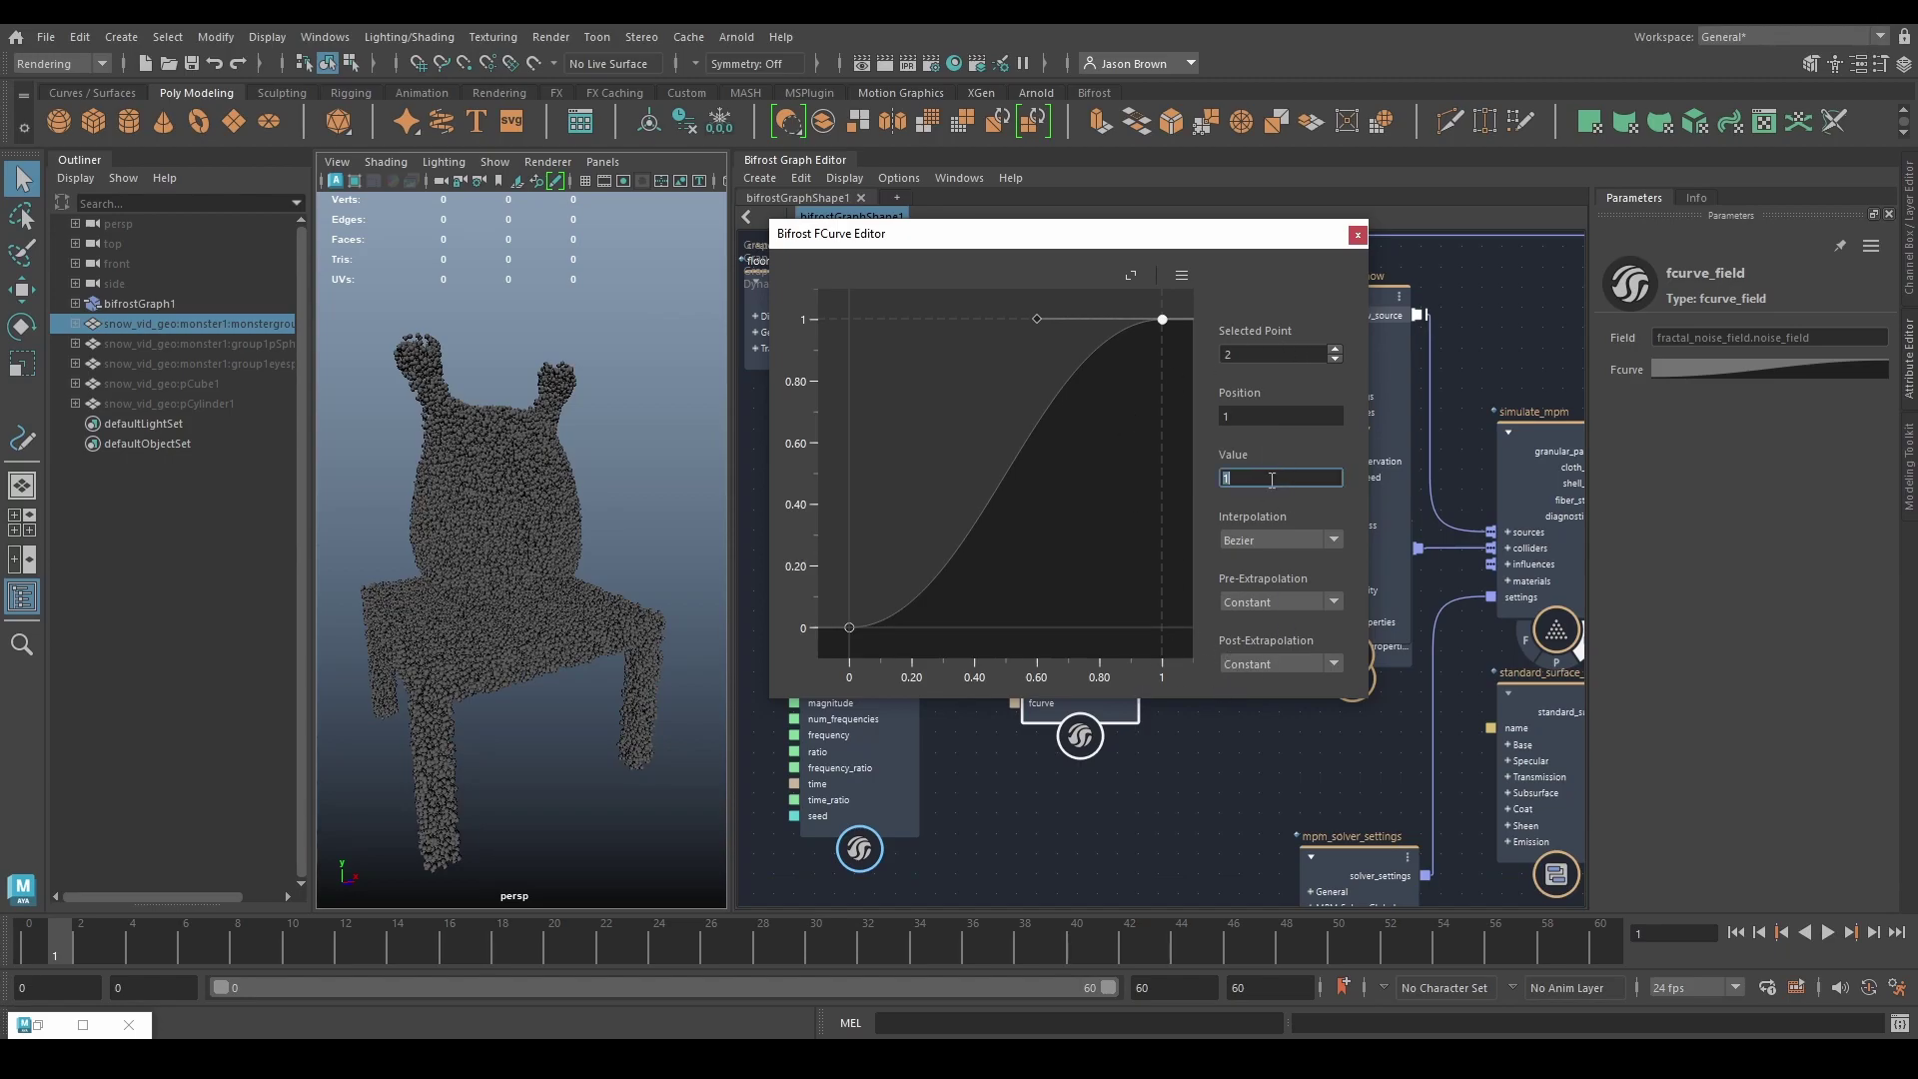
type("4")
key("Return")
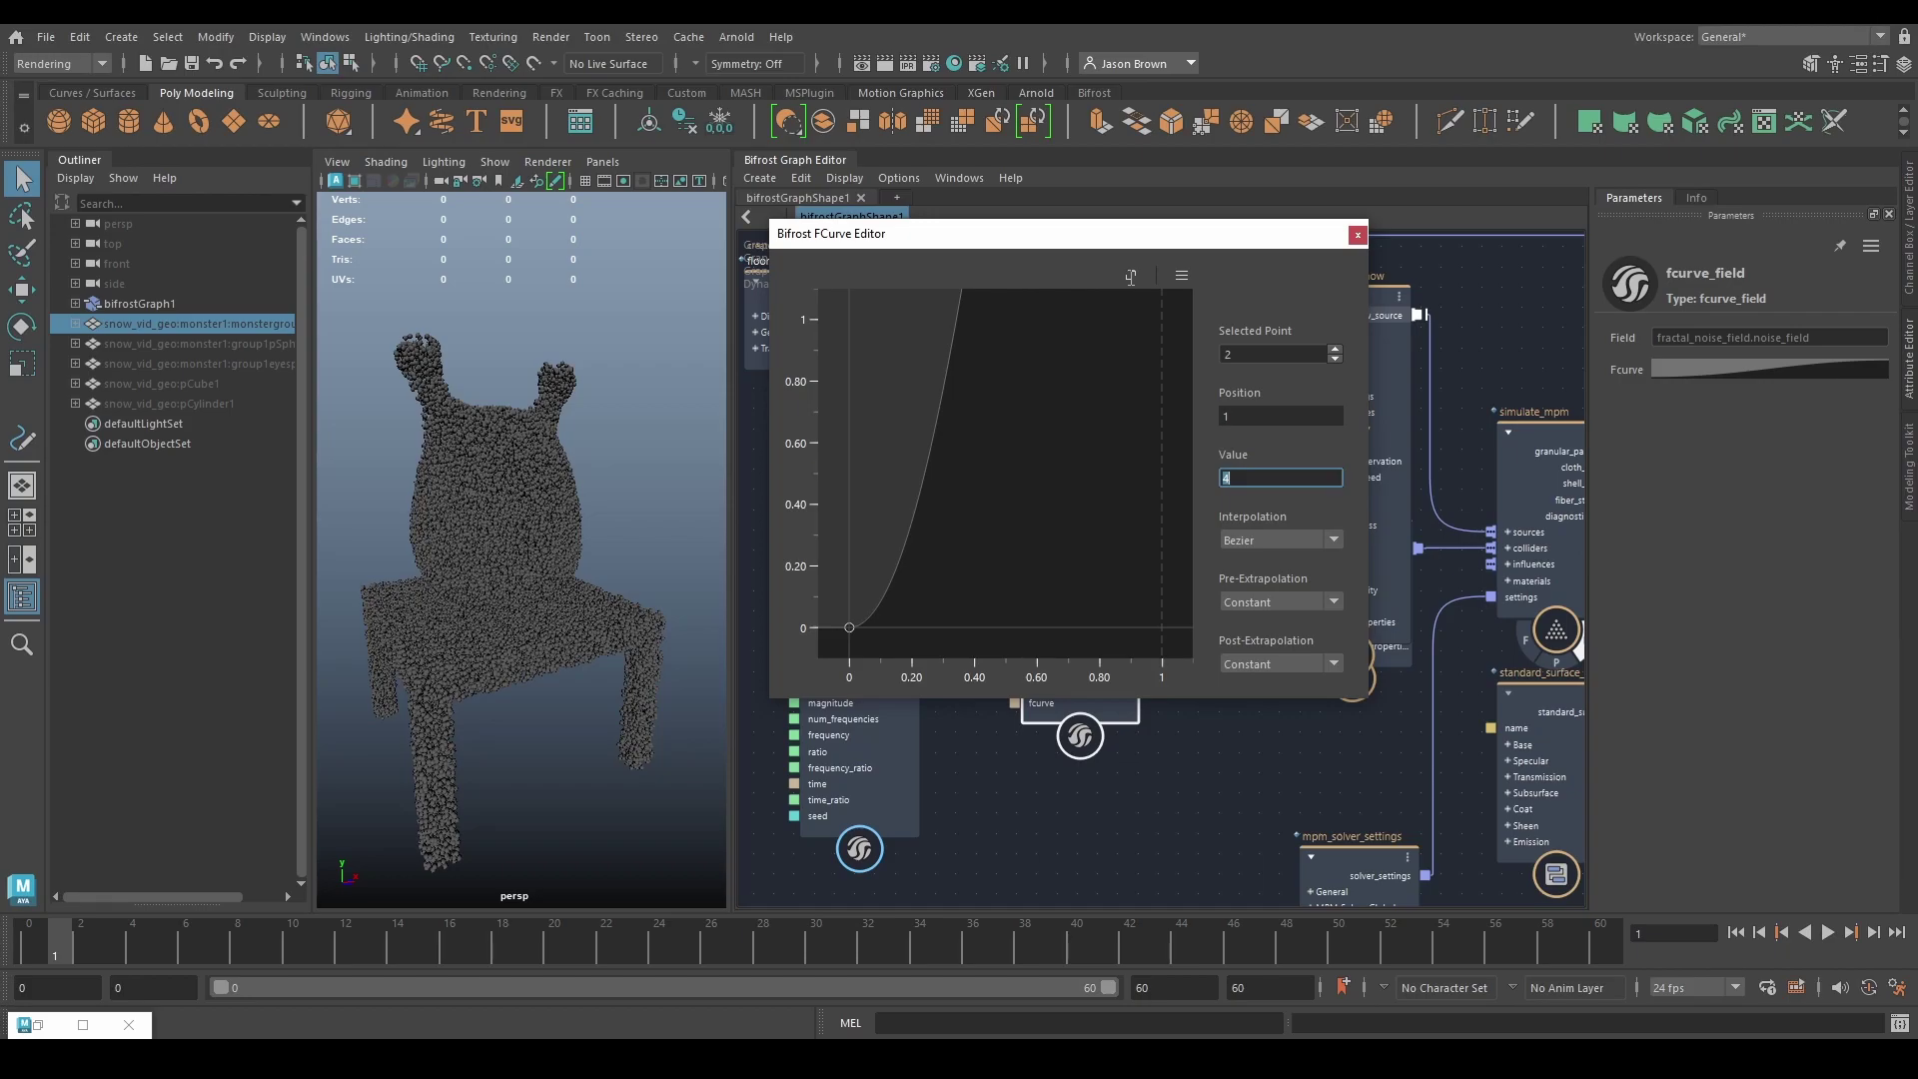
left_click(1129, 276)
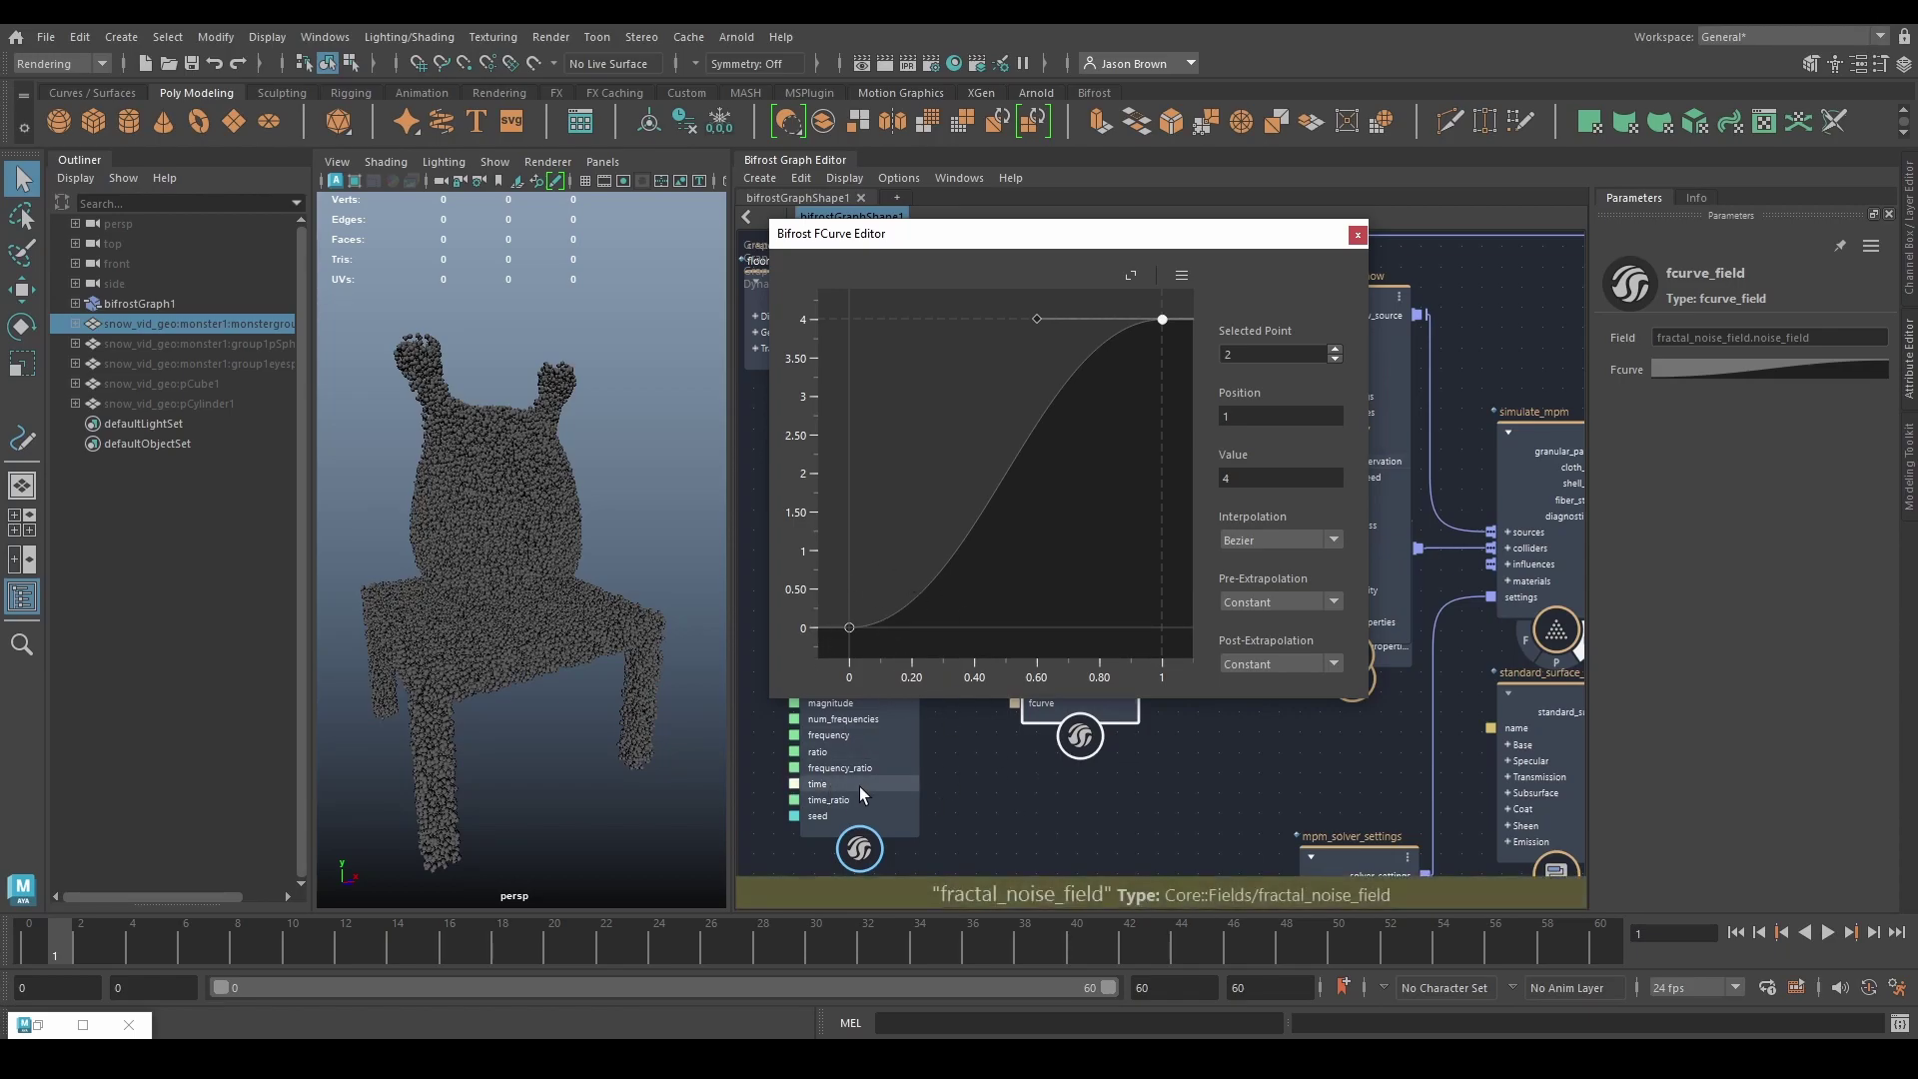
left_click(1357, 235)
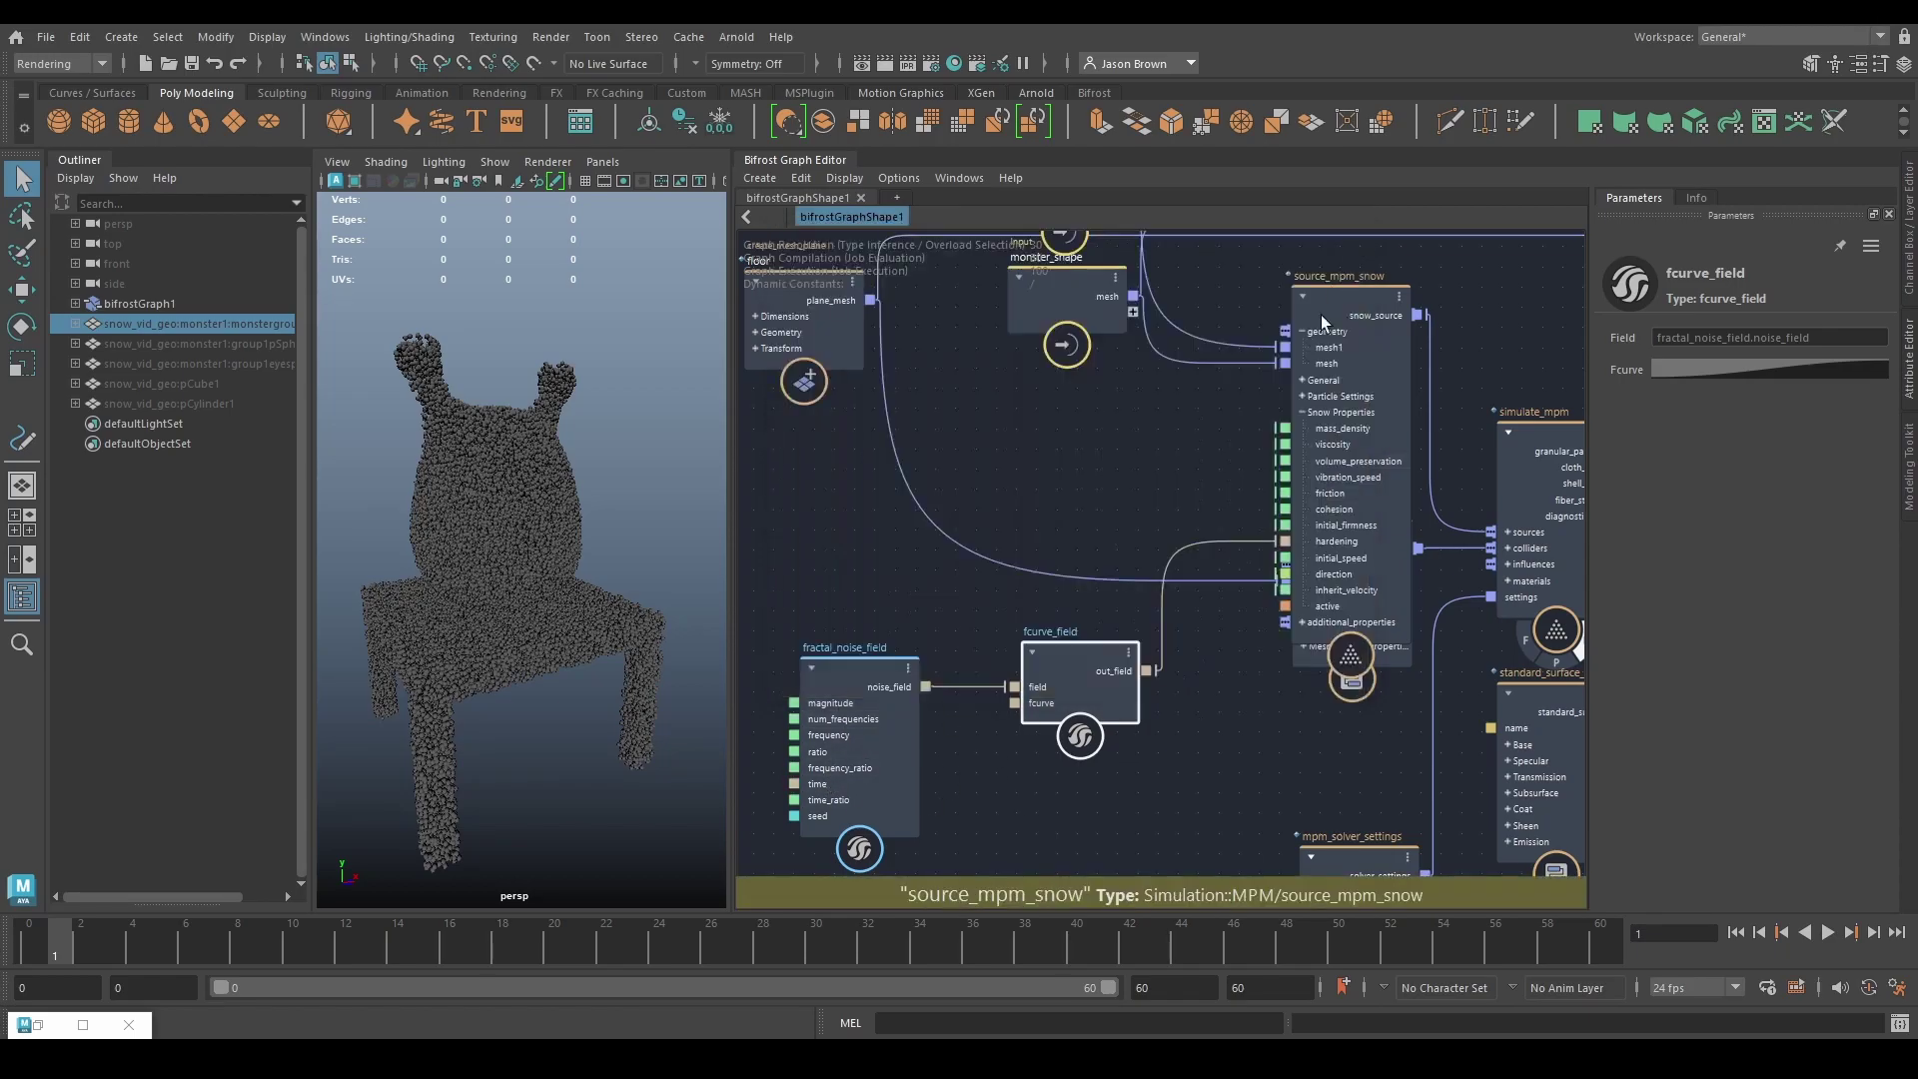
Step: Create a scalar_field_scope node from the 'scalar' search and move it upward
scroll(1272, 603, "down", 2)
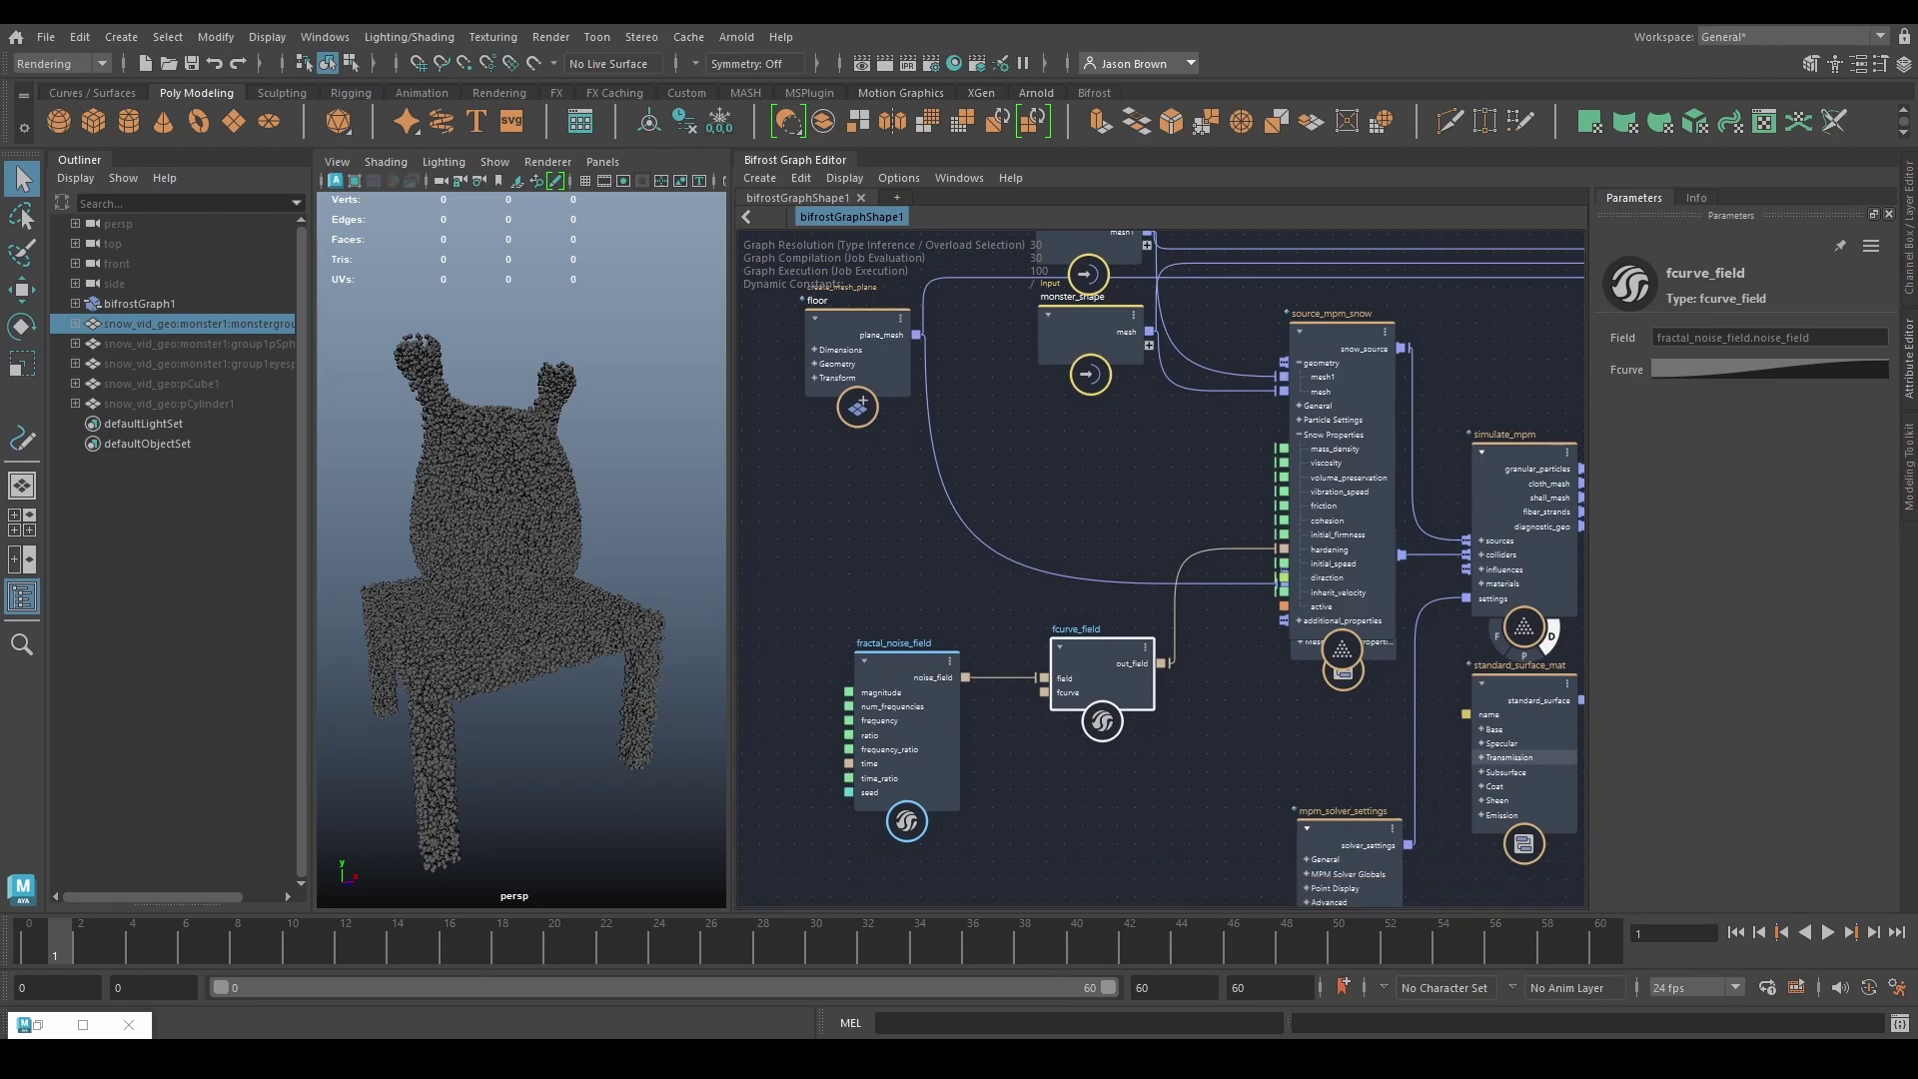
middle_click_drag(1154, 753, 901, 1002, "alt")
middle_click_drag(1278, 573, 1245, 600, "alt")
key("Tab")
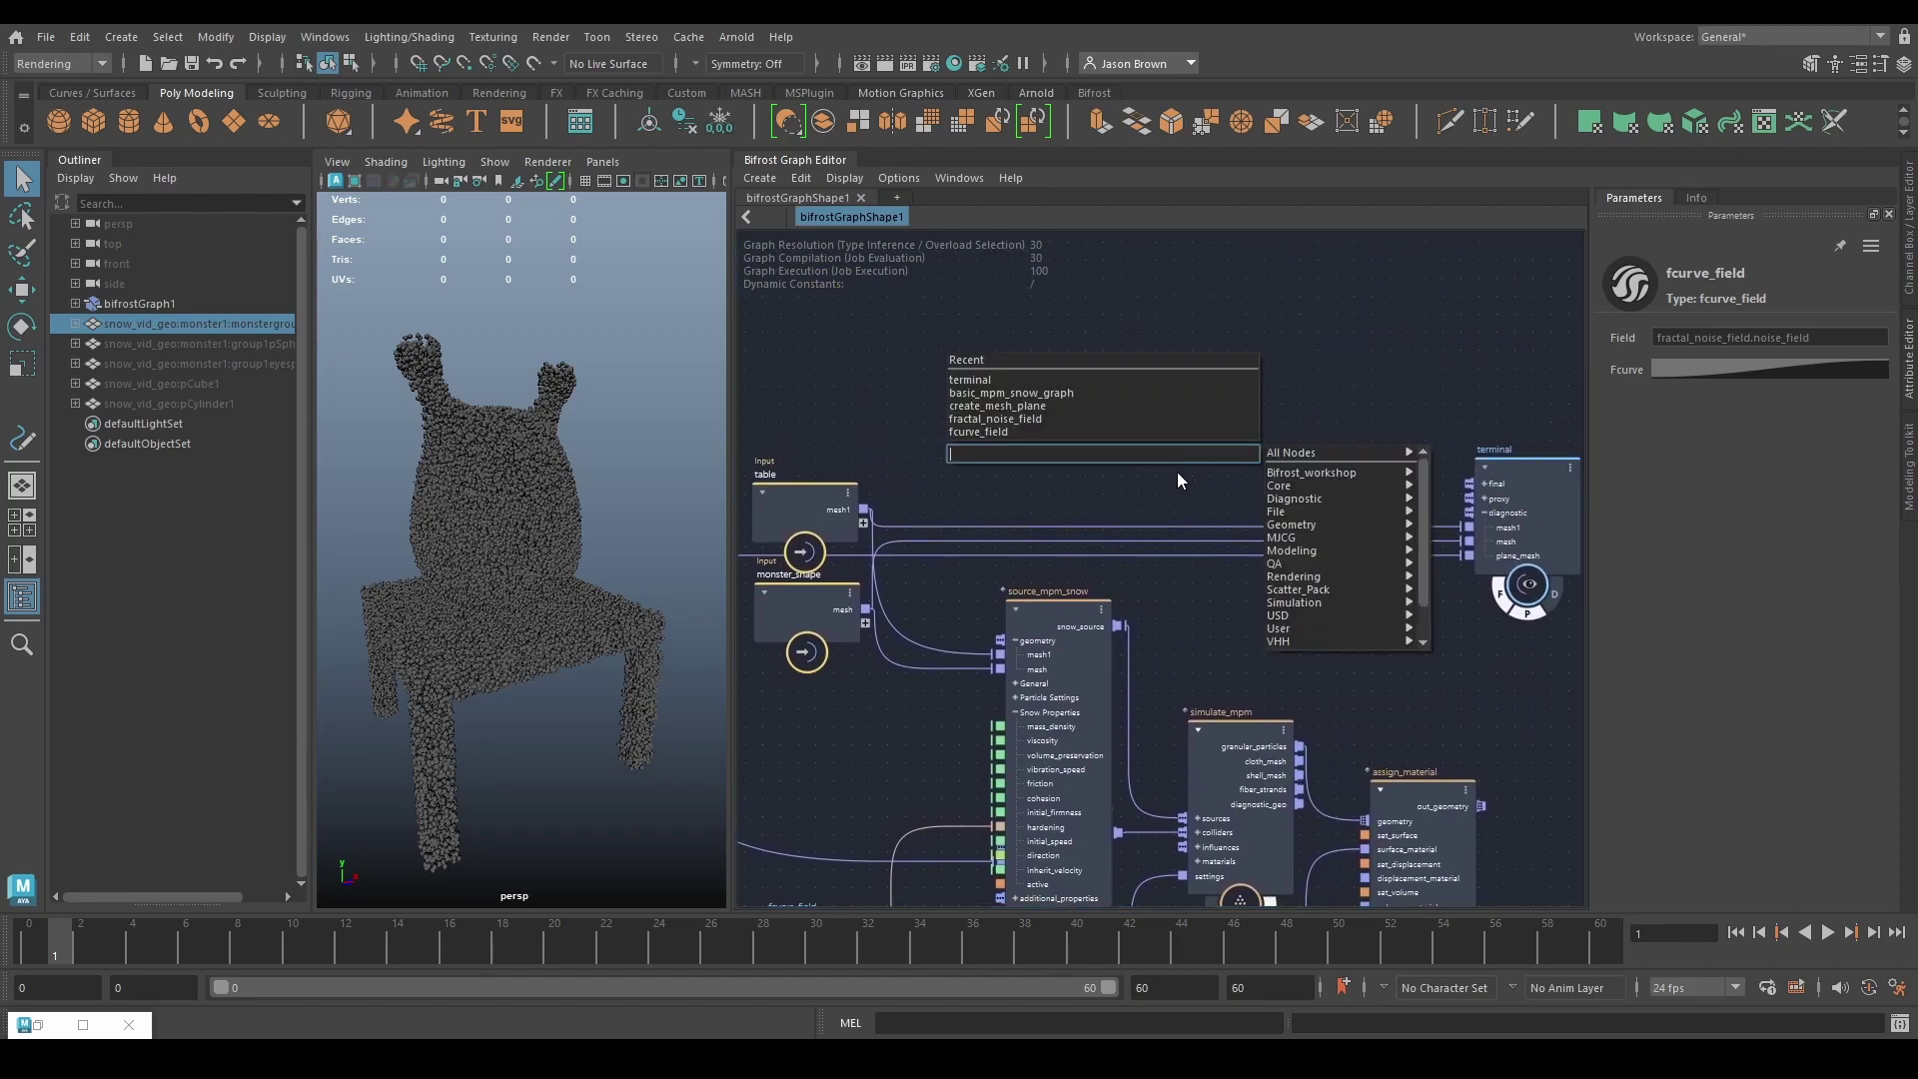
type("scalar")
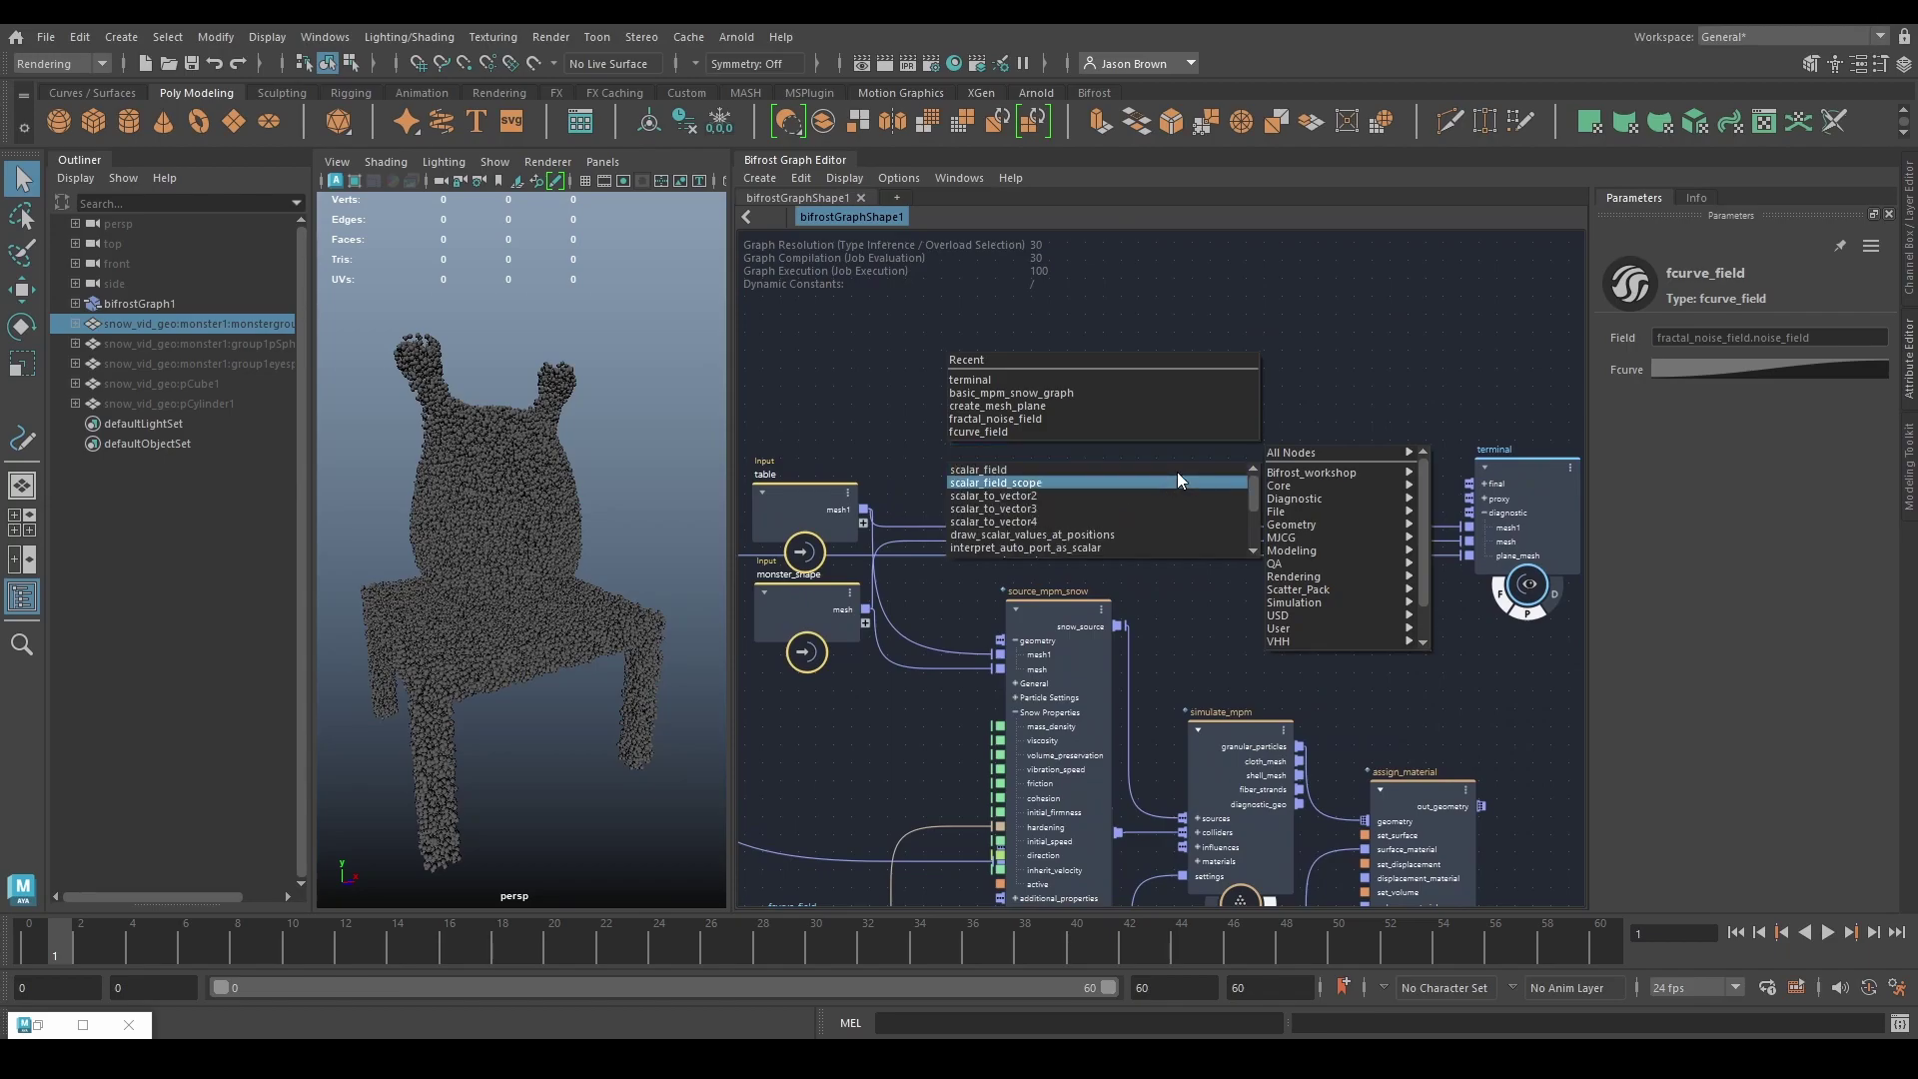
left_click(1177, 481)
left_click_drag(1189, 512, 1131, 364)
Step: Survey the graph and position scalar_field_scope above the table and monster input nodes
mouse_move(1129, 427)
middle_mouse_down("alt")
mouse_move(1188, 432)
mouse_move(1568, 340)
middle_mouse_up("alt")
middle_click_drag(1344, 326, 1369, 212, "alt")
middle_click_drag(1310, 440, 1227, 580, "alt")
mouse_move(1122, 640)
middle_mouse_down("alt")
mouse_move(980, 659)
mouse_move(1014, 657)
middle_mouse_up("alt")
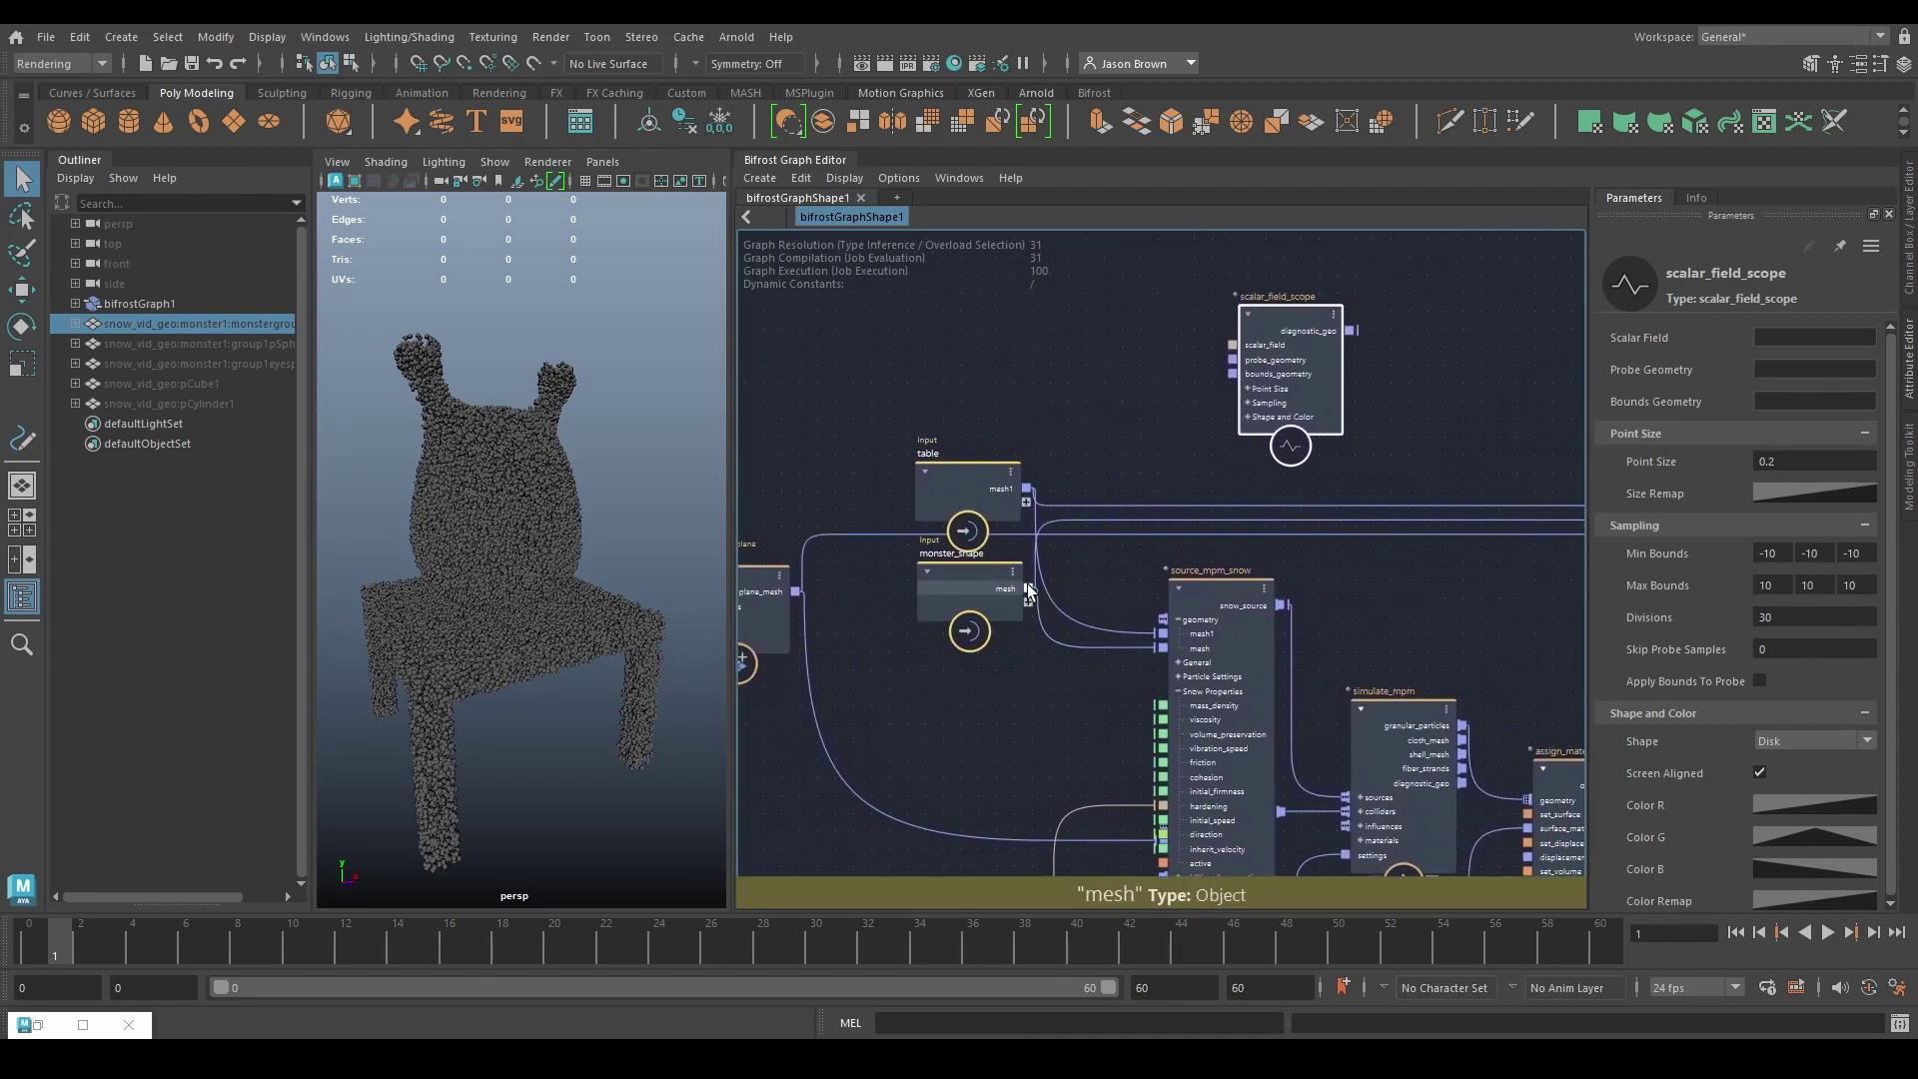
middle_click_drag(1074, 532, 1013, 576, "alt")
mouse_move(1259, 617)
middle_mouse_down("alt")
mouse_move(1161, 617)
mouse_move(1217, 618)
middle_mouse_up("alt")
left_click_drag(1218, 442, 1304, 411)
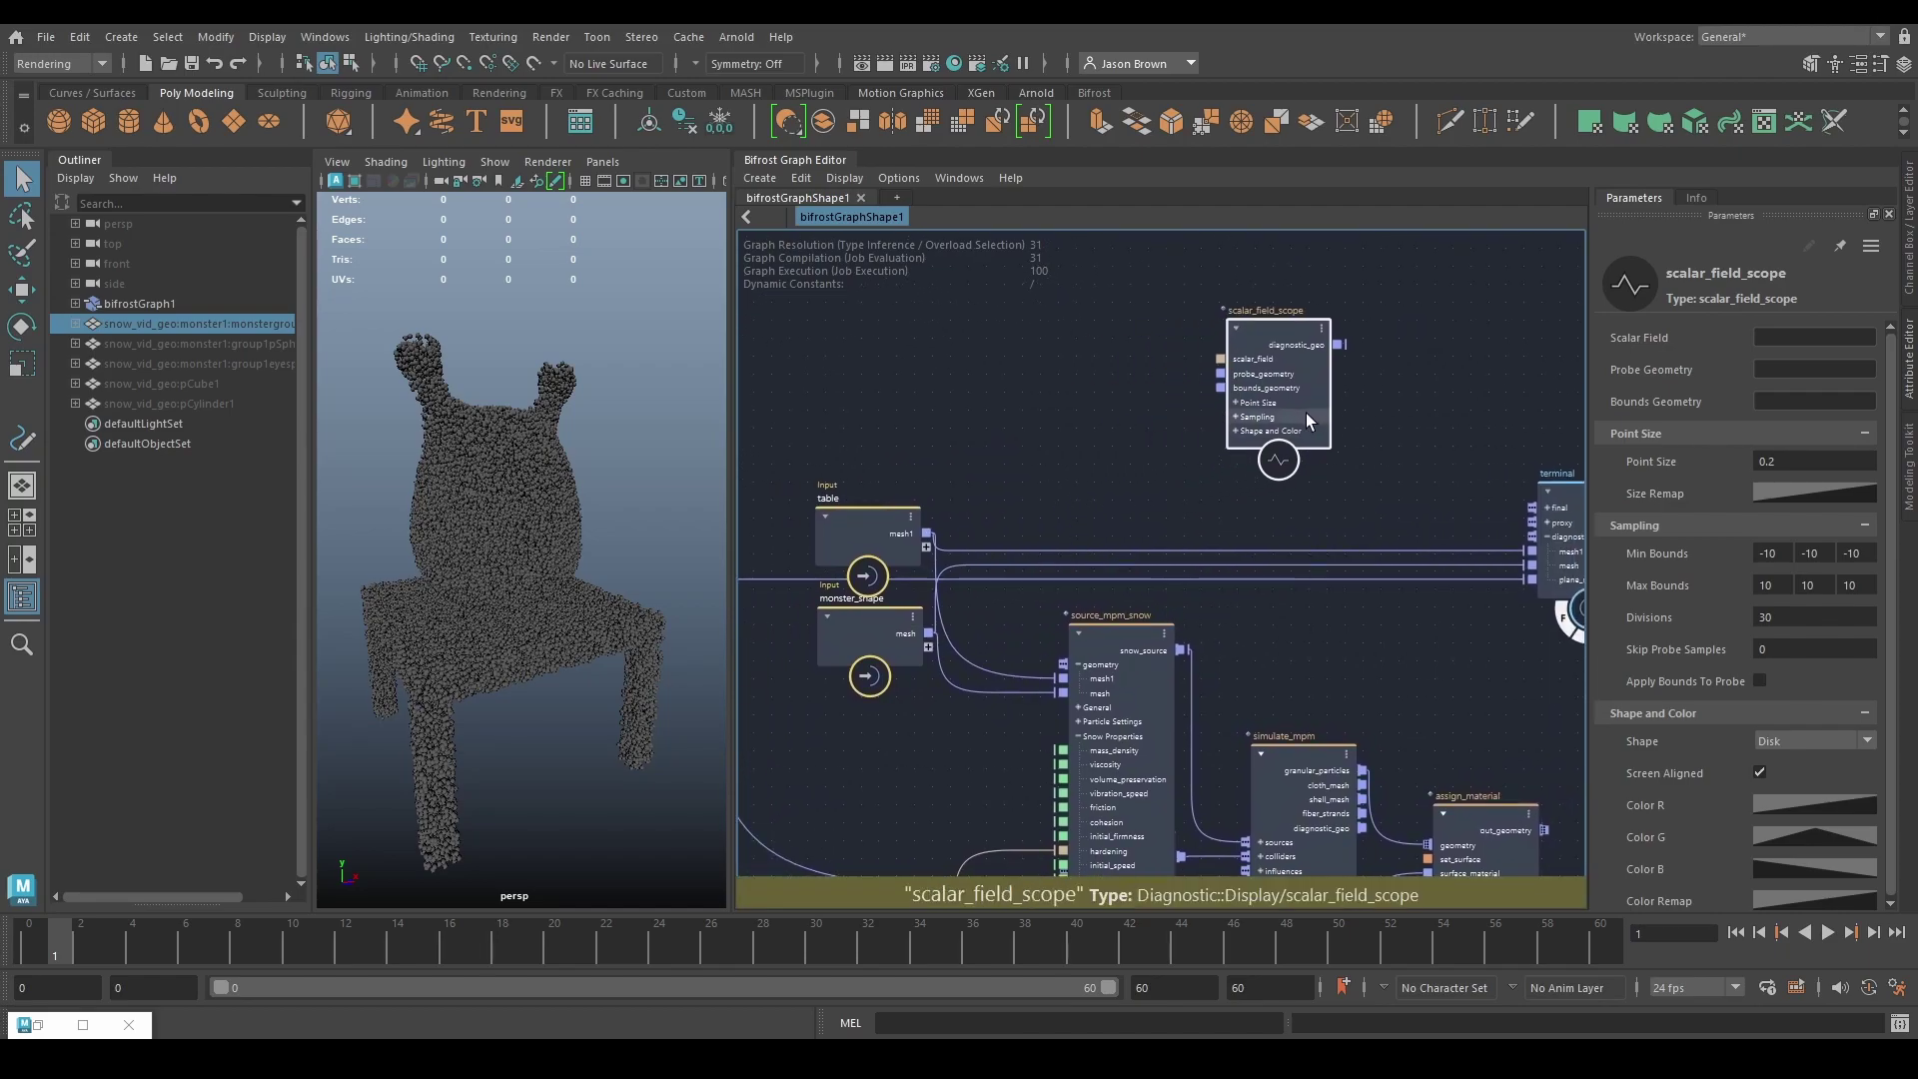
Step: Merge the table and monster meshes with merge_geometry into the scope's probe_geometry
key("Tab")
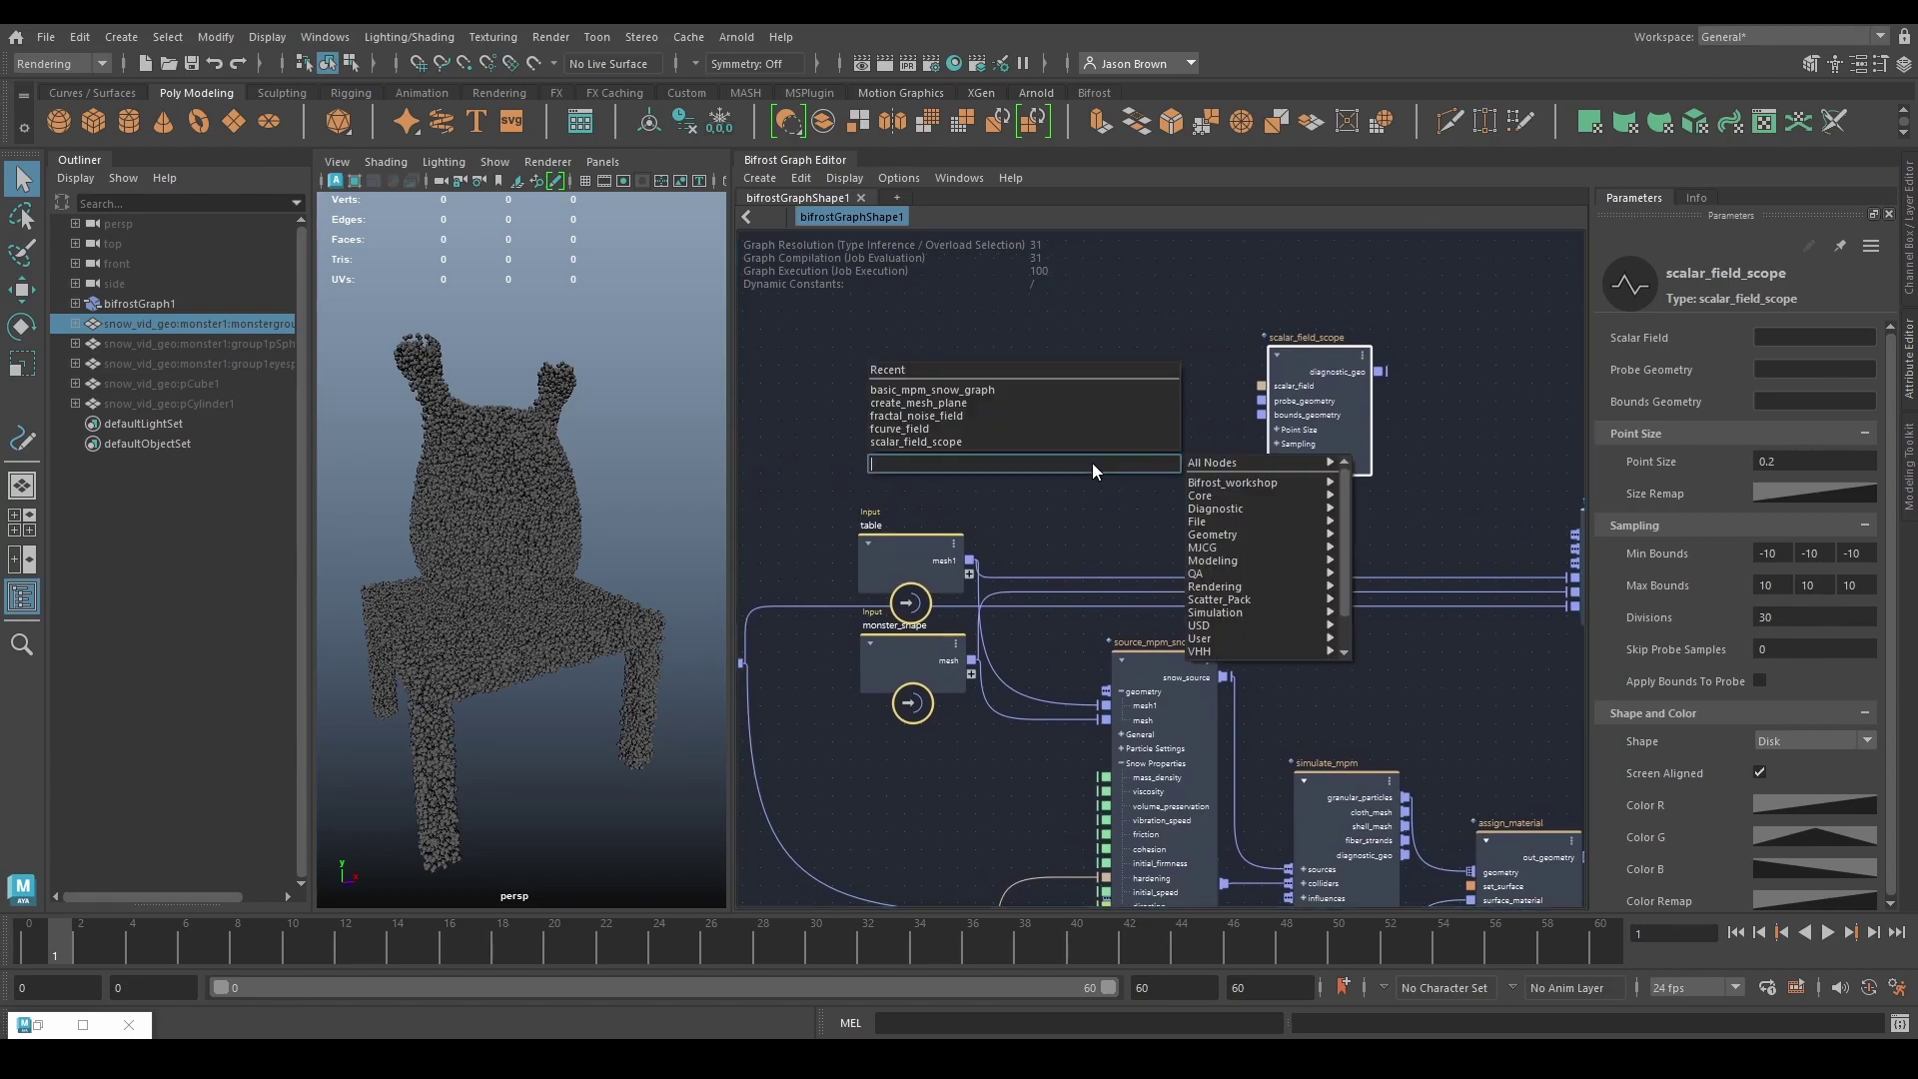
type("merge")
key("Down")
key("Down")
key("Down")
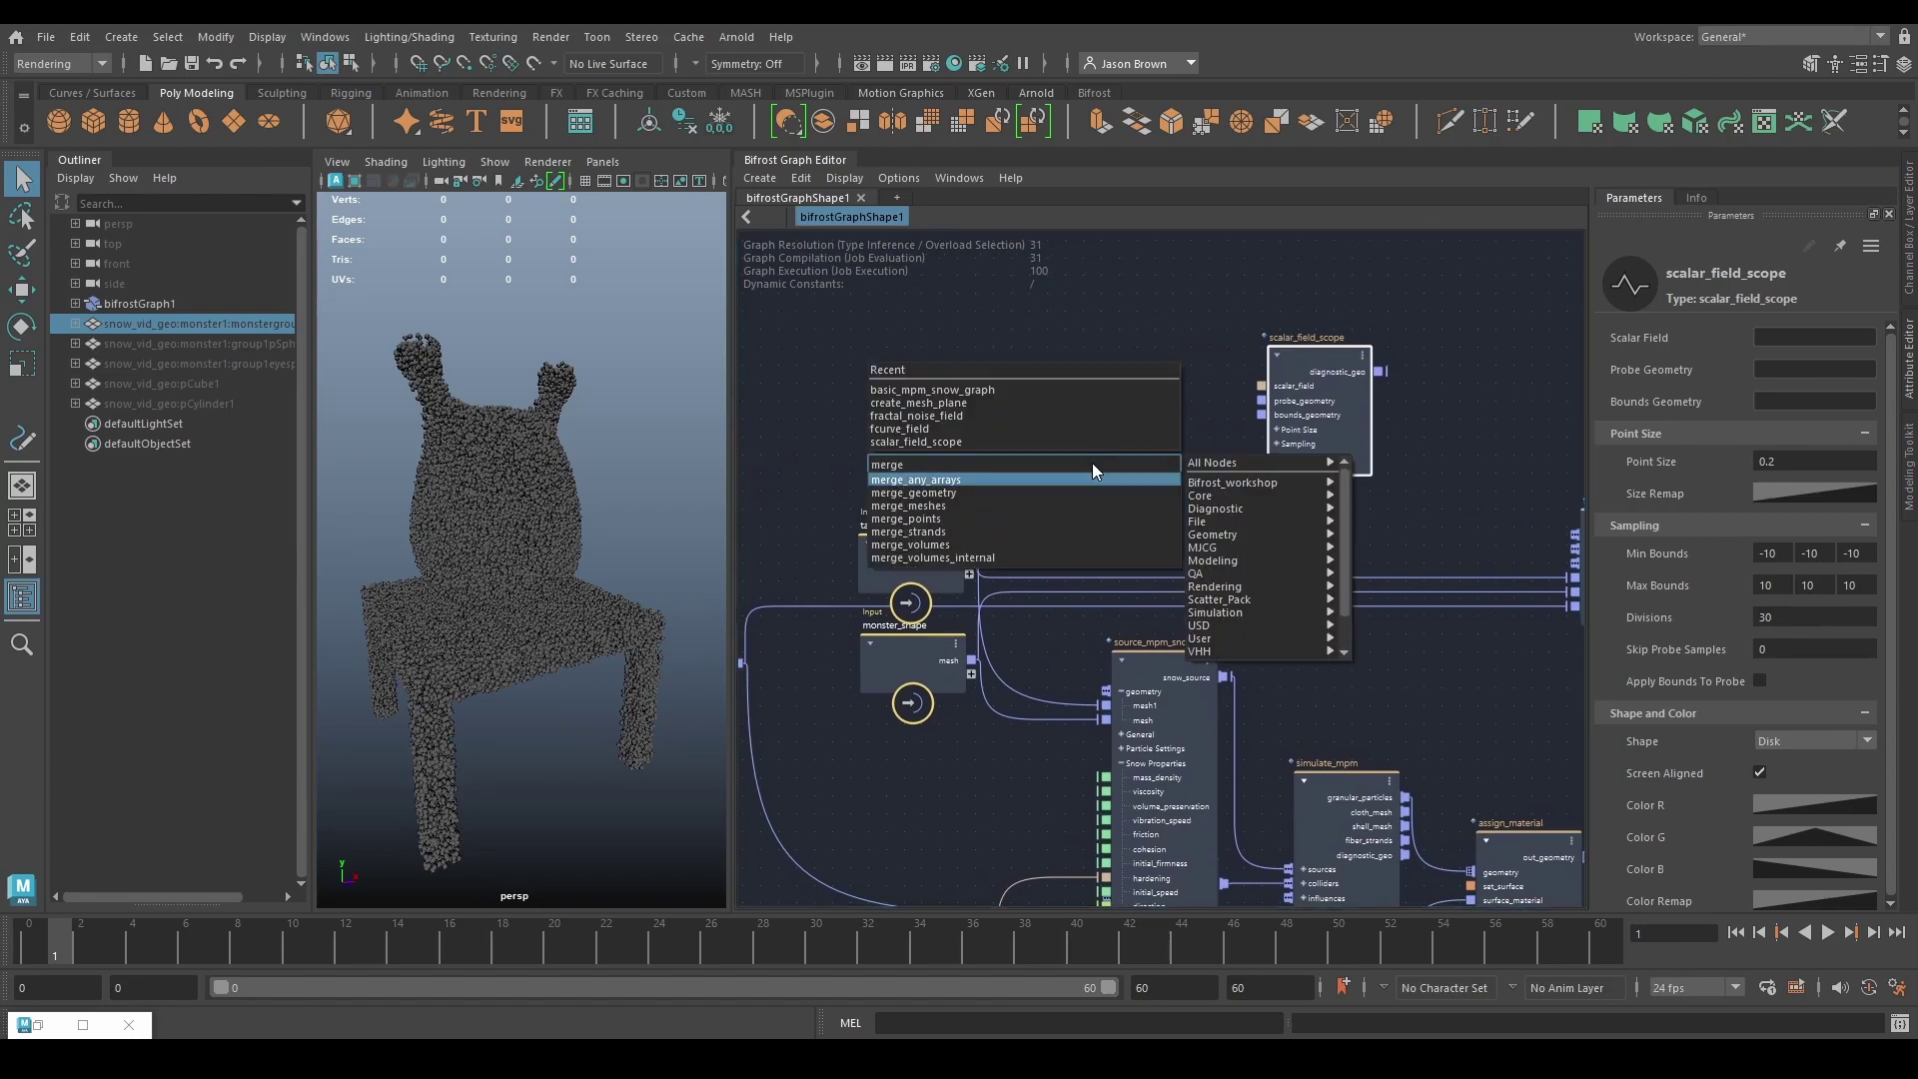
key("Up")
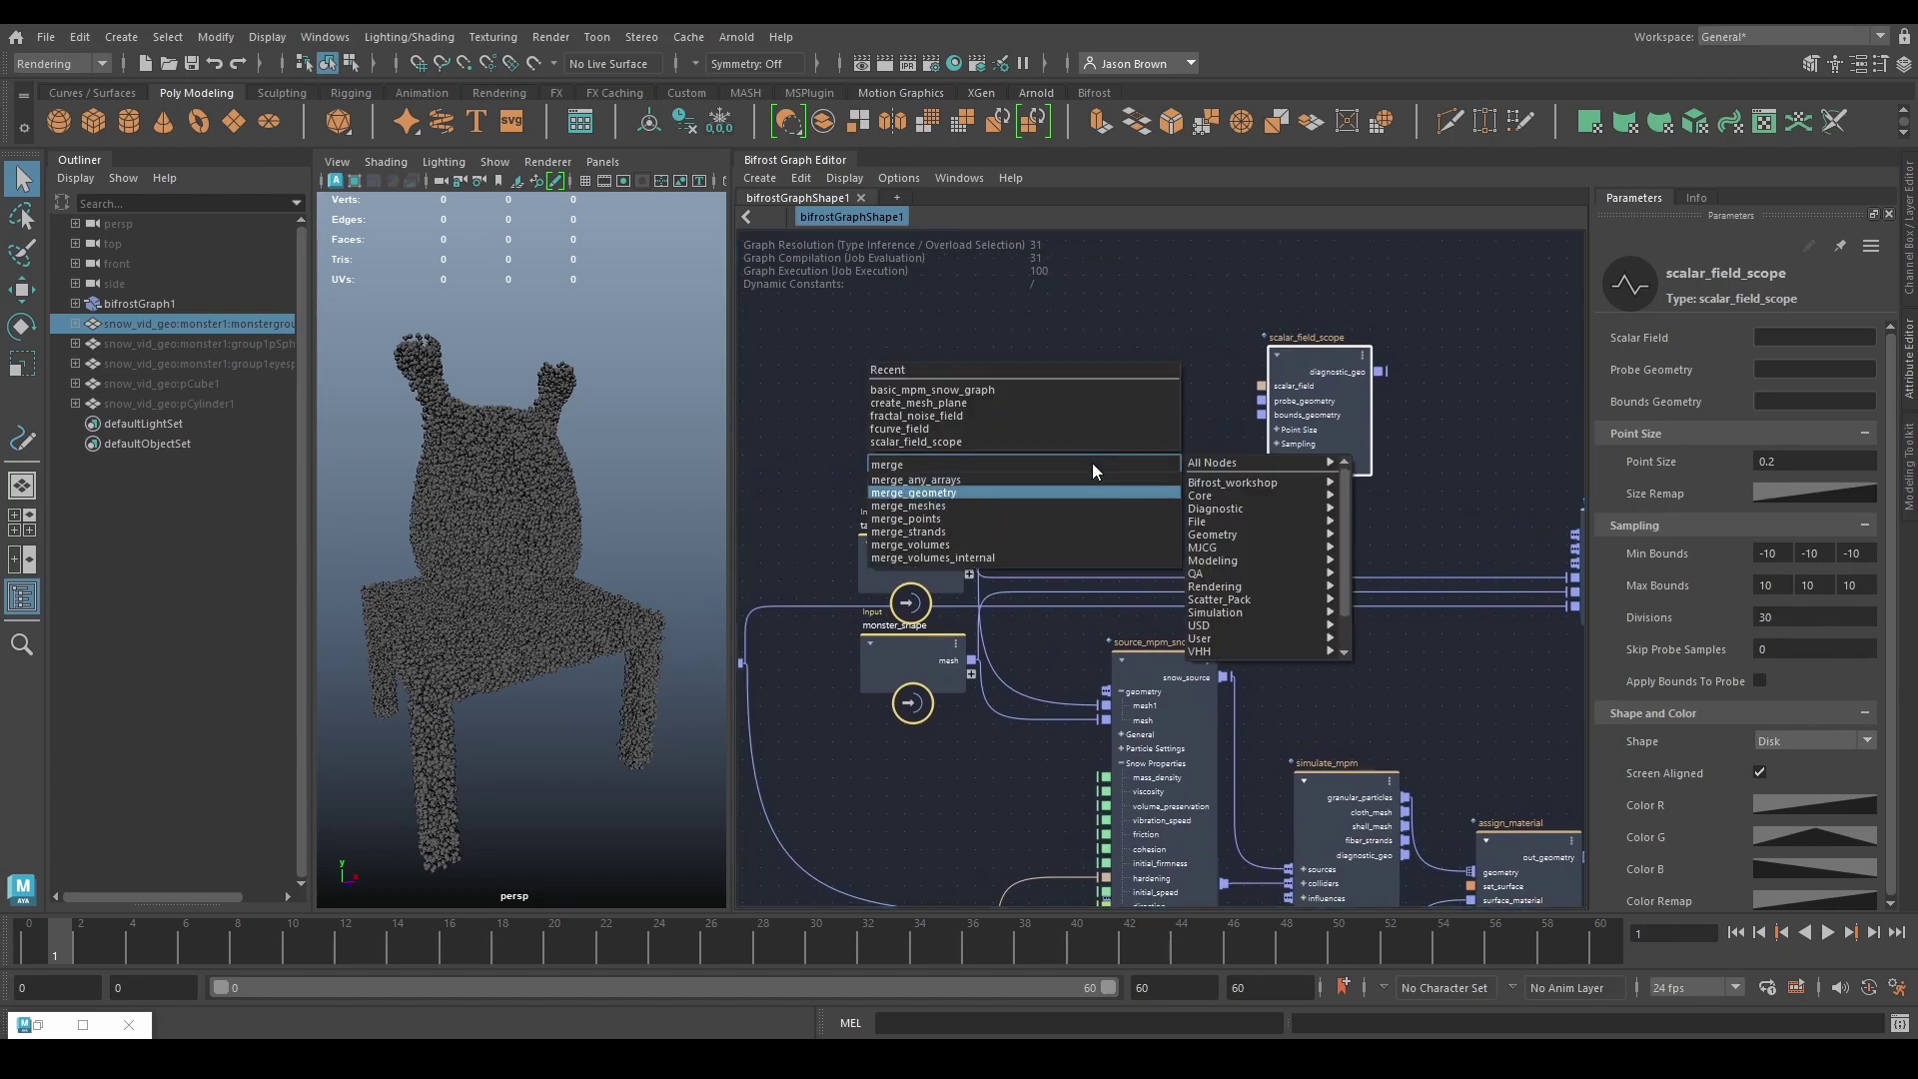
key("Return")
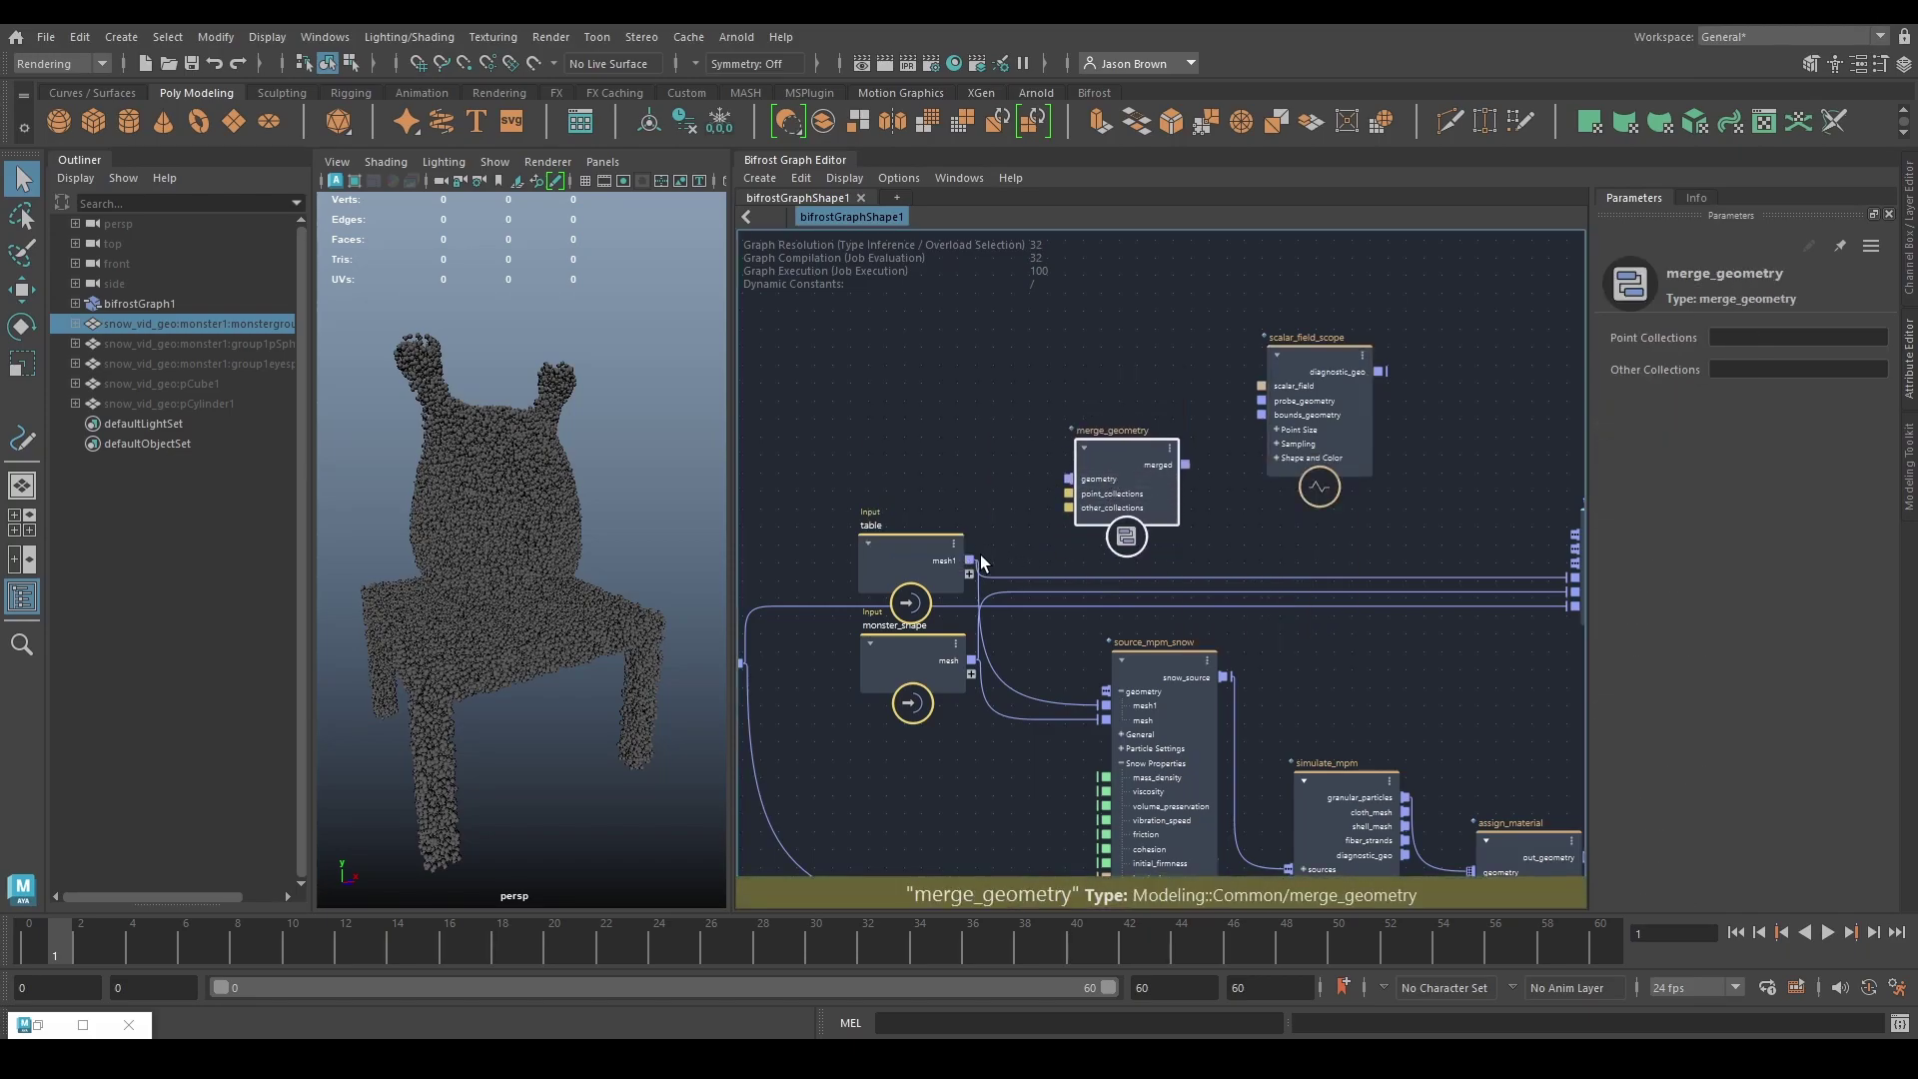
left_click_drag(969, 560, 1070, 476)
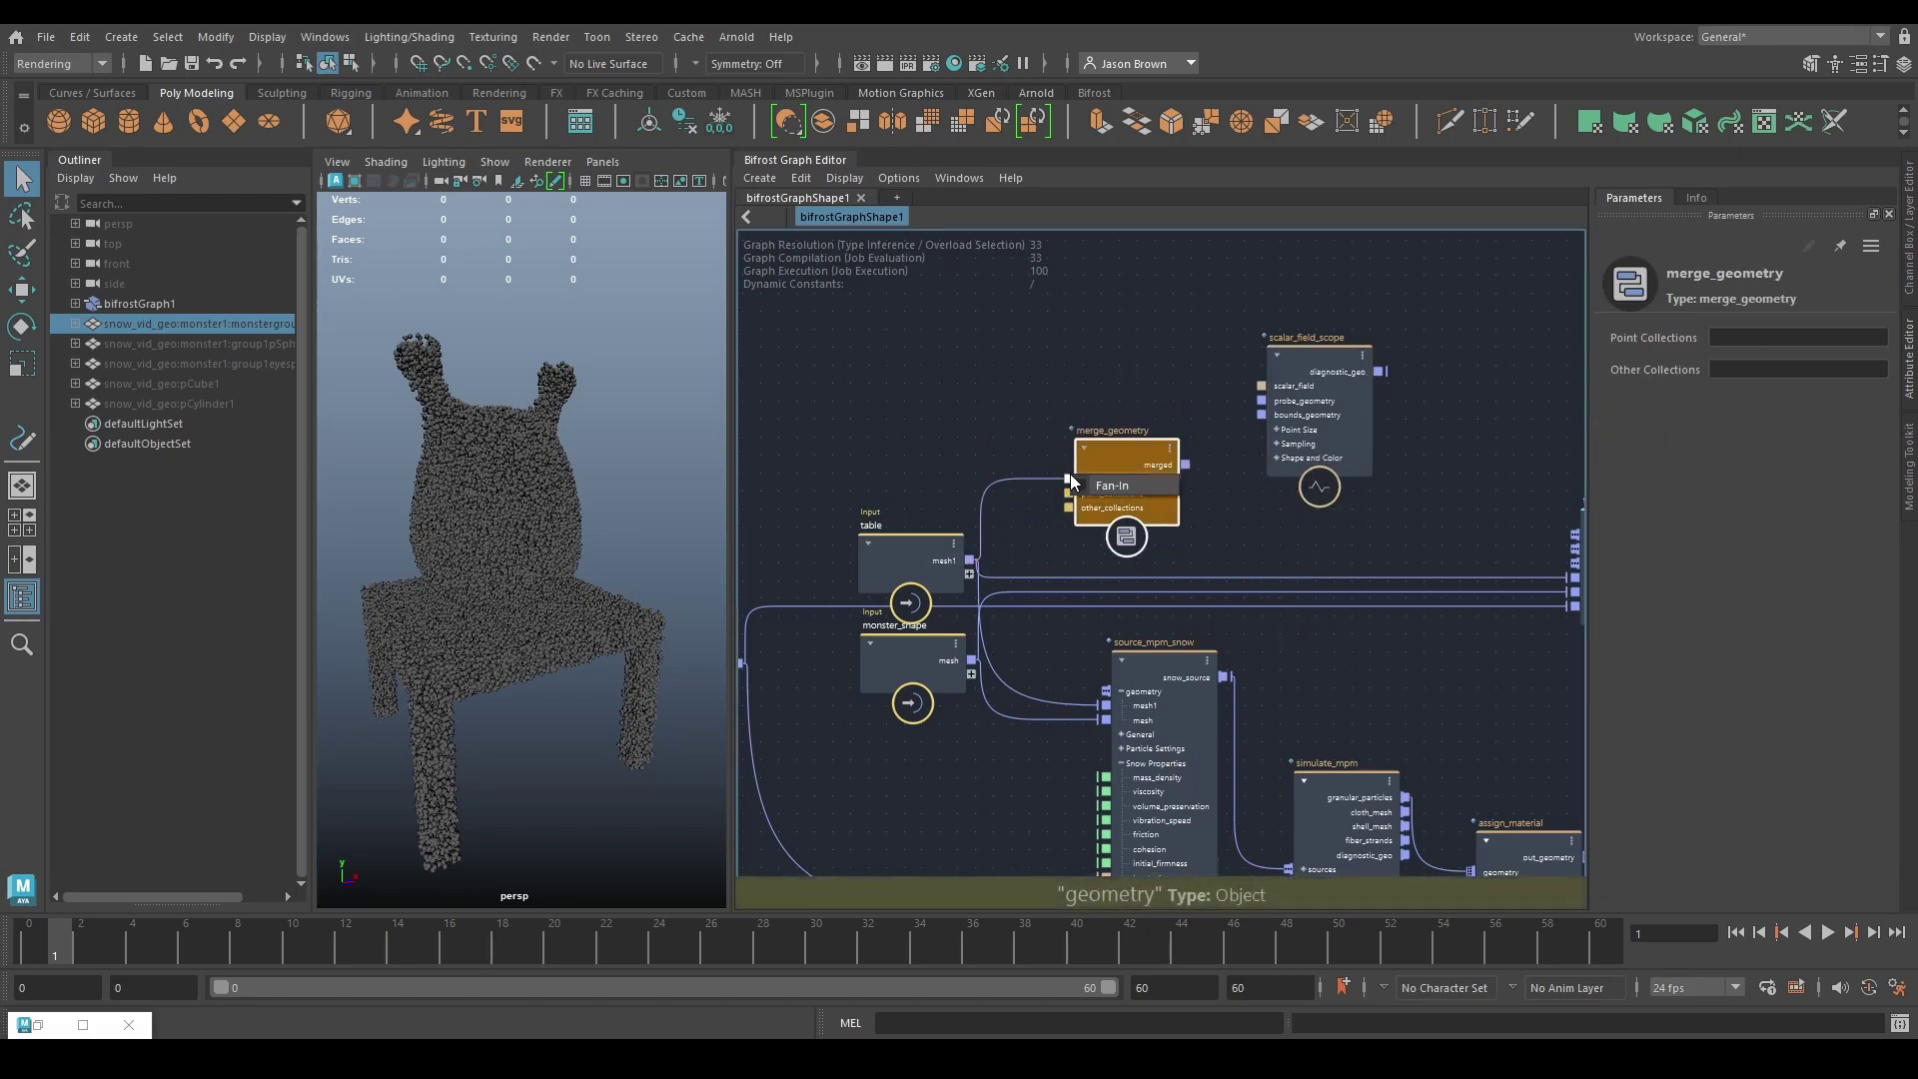
left_click_drag(973, 657, 1069, 481)
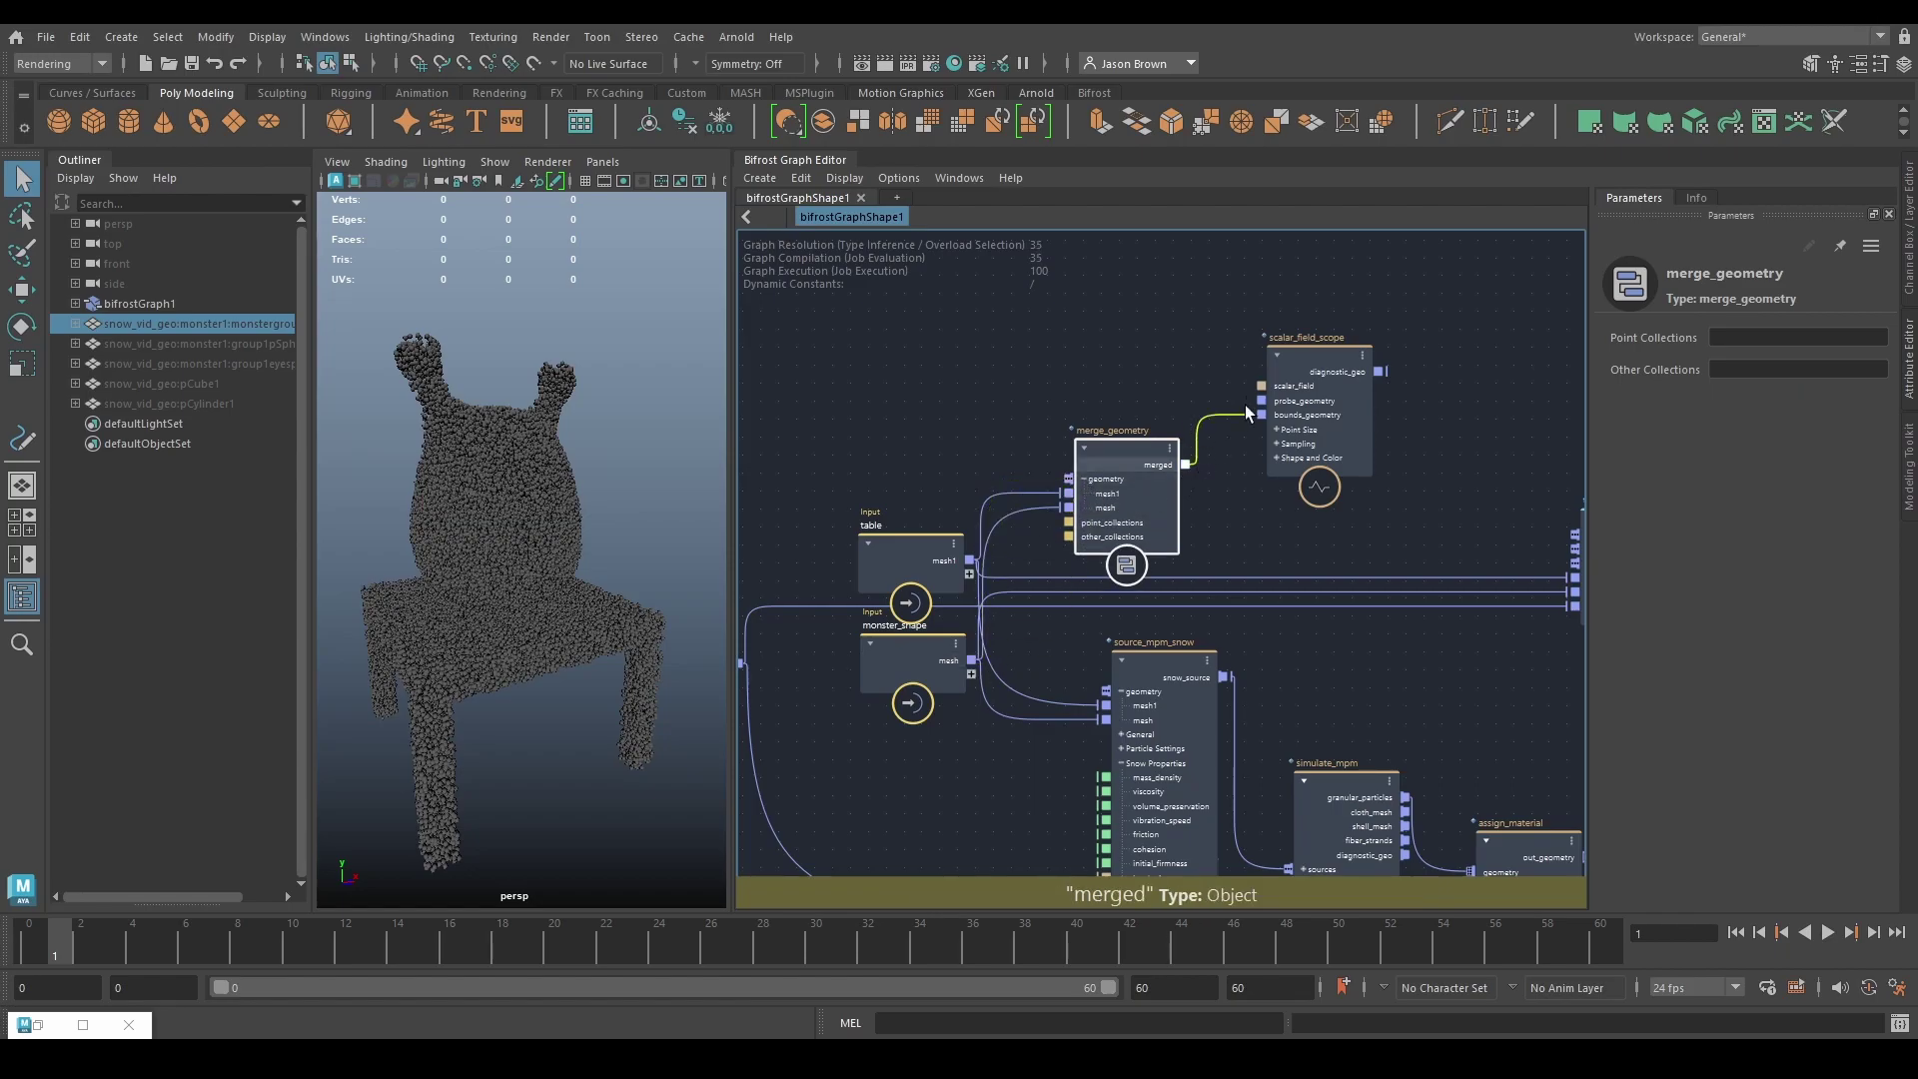
left_click_drag(1204, 407, 1262, 401)
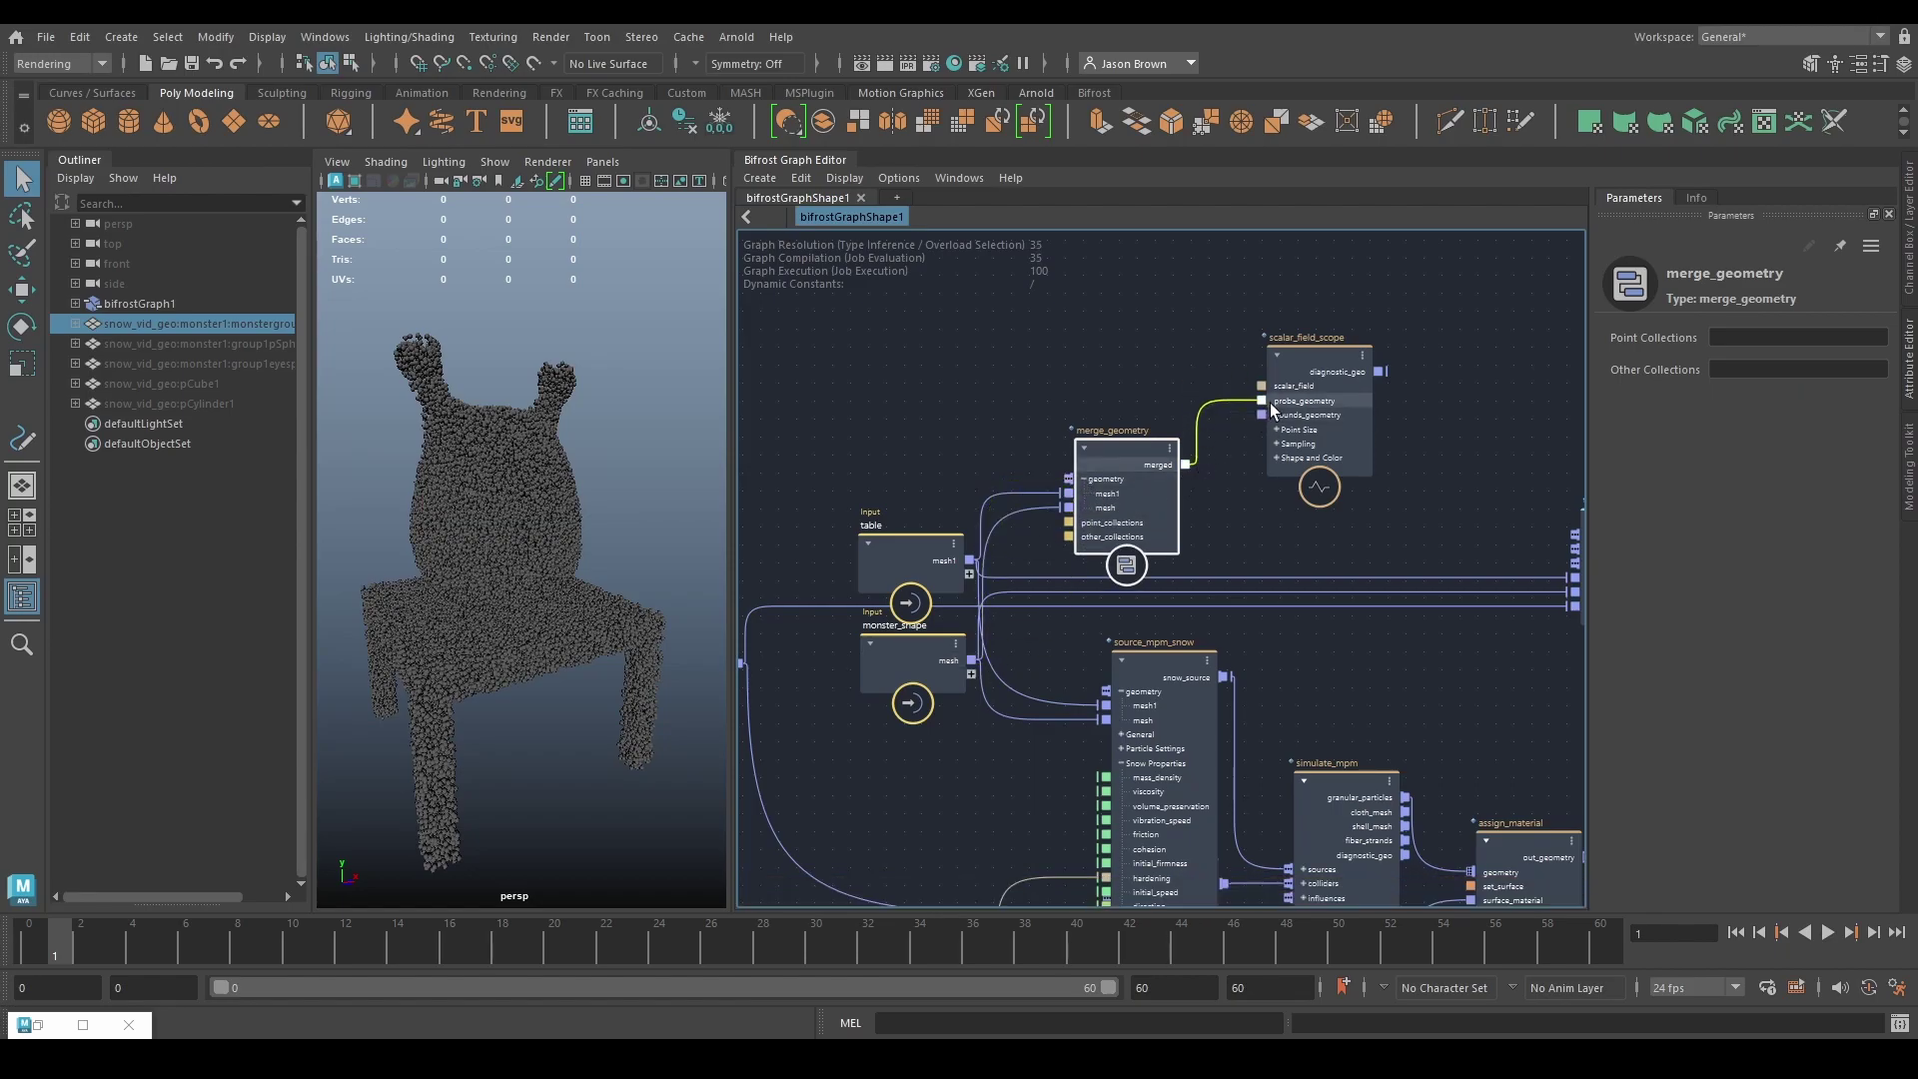
left_click_drag(1141, 471, 1125, 416)
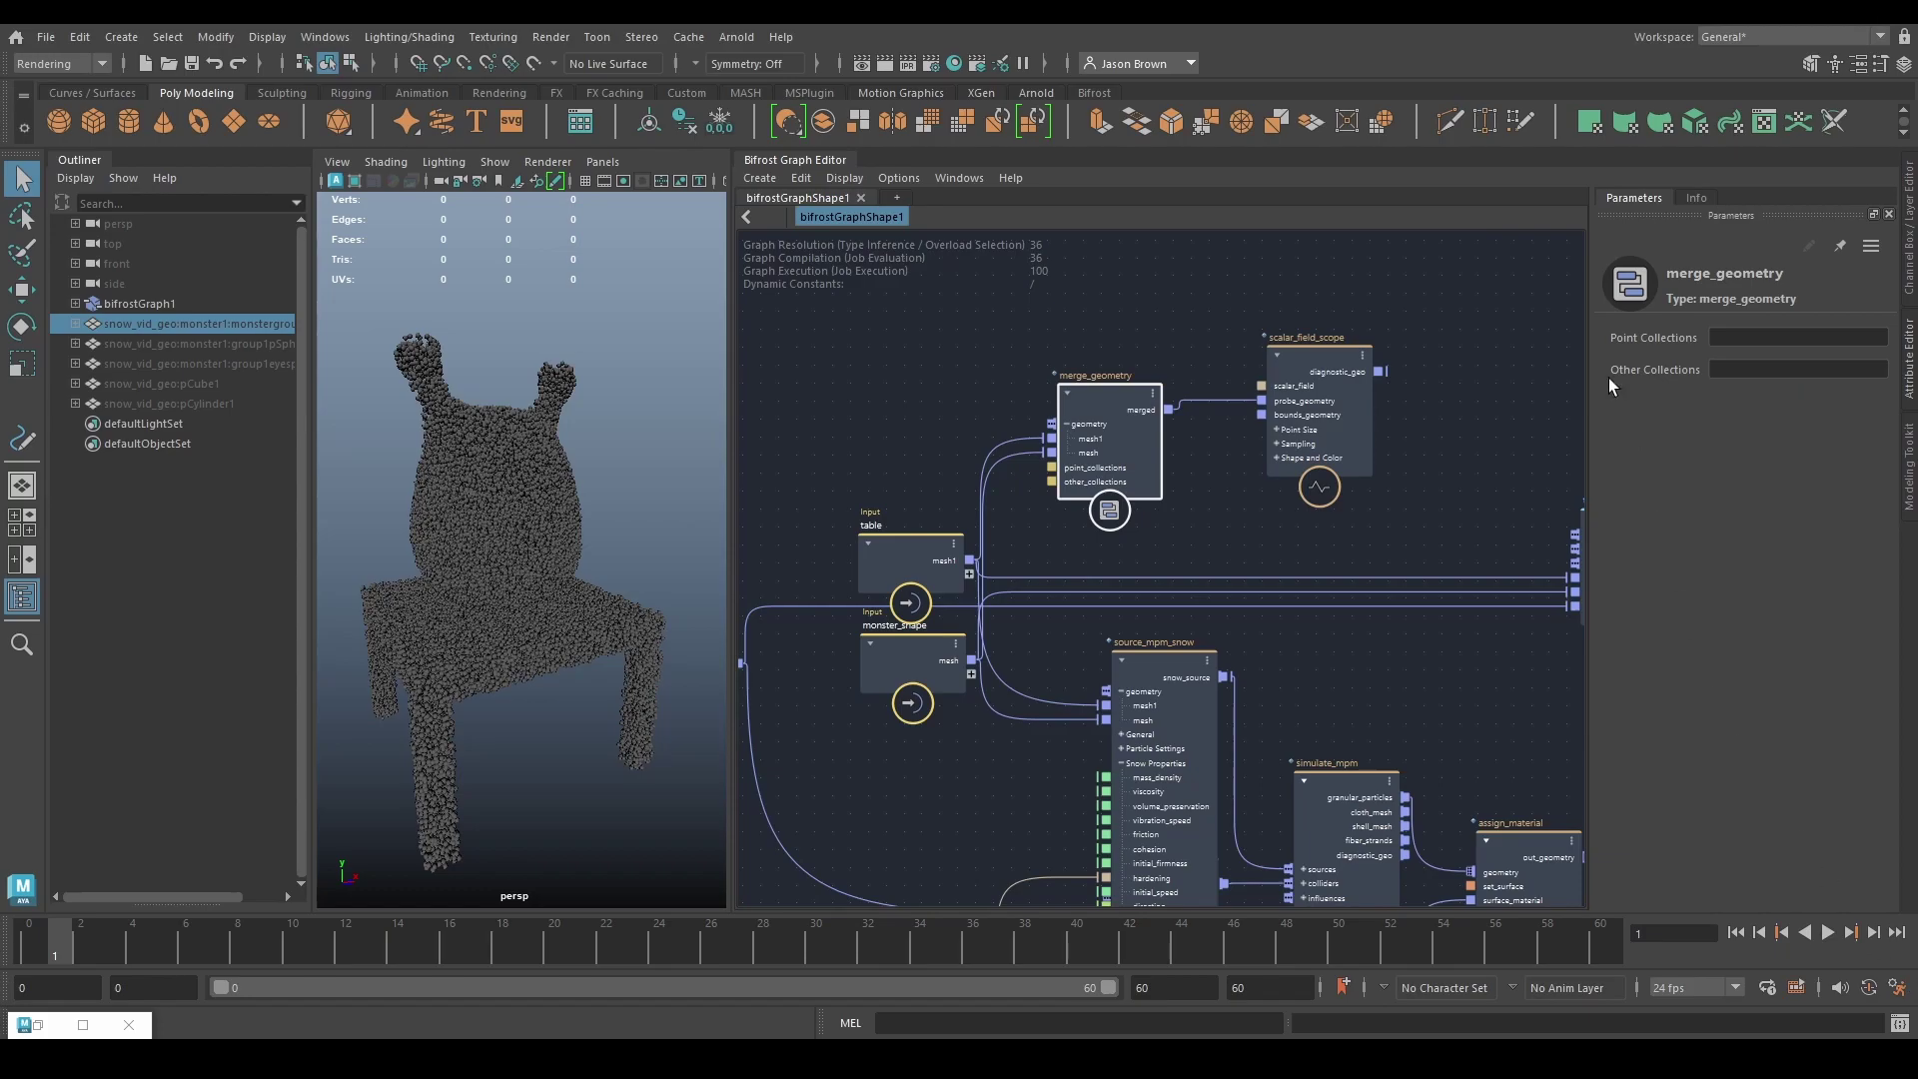
Step: Connect fcurve_field's out_field to scalar_field_scope's scalar_field input
left_click_drag(1296, 356, 1305, 365)
middle_click_drag(1073, 769, 1150, 553, "alt")
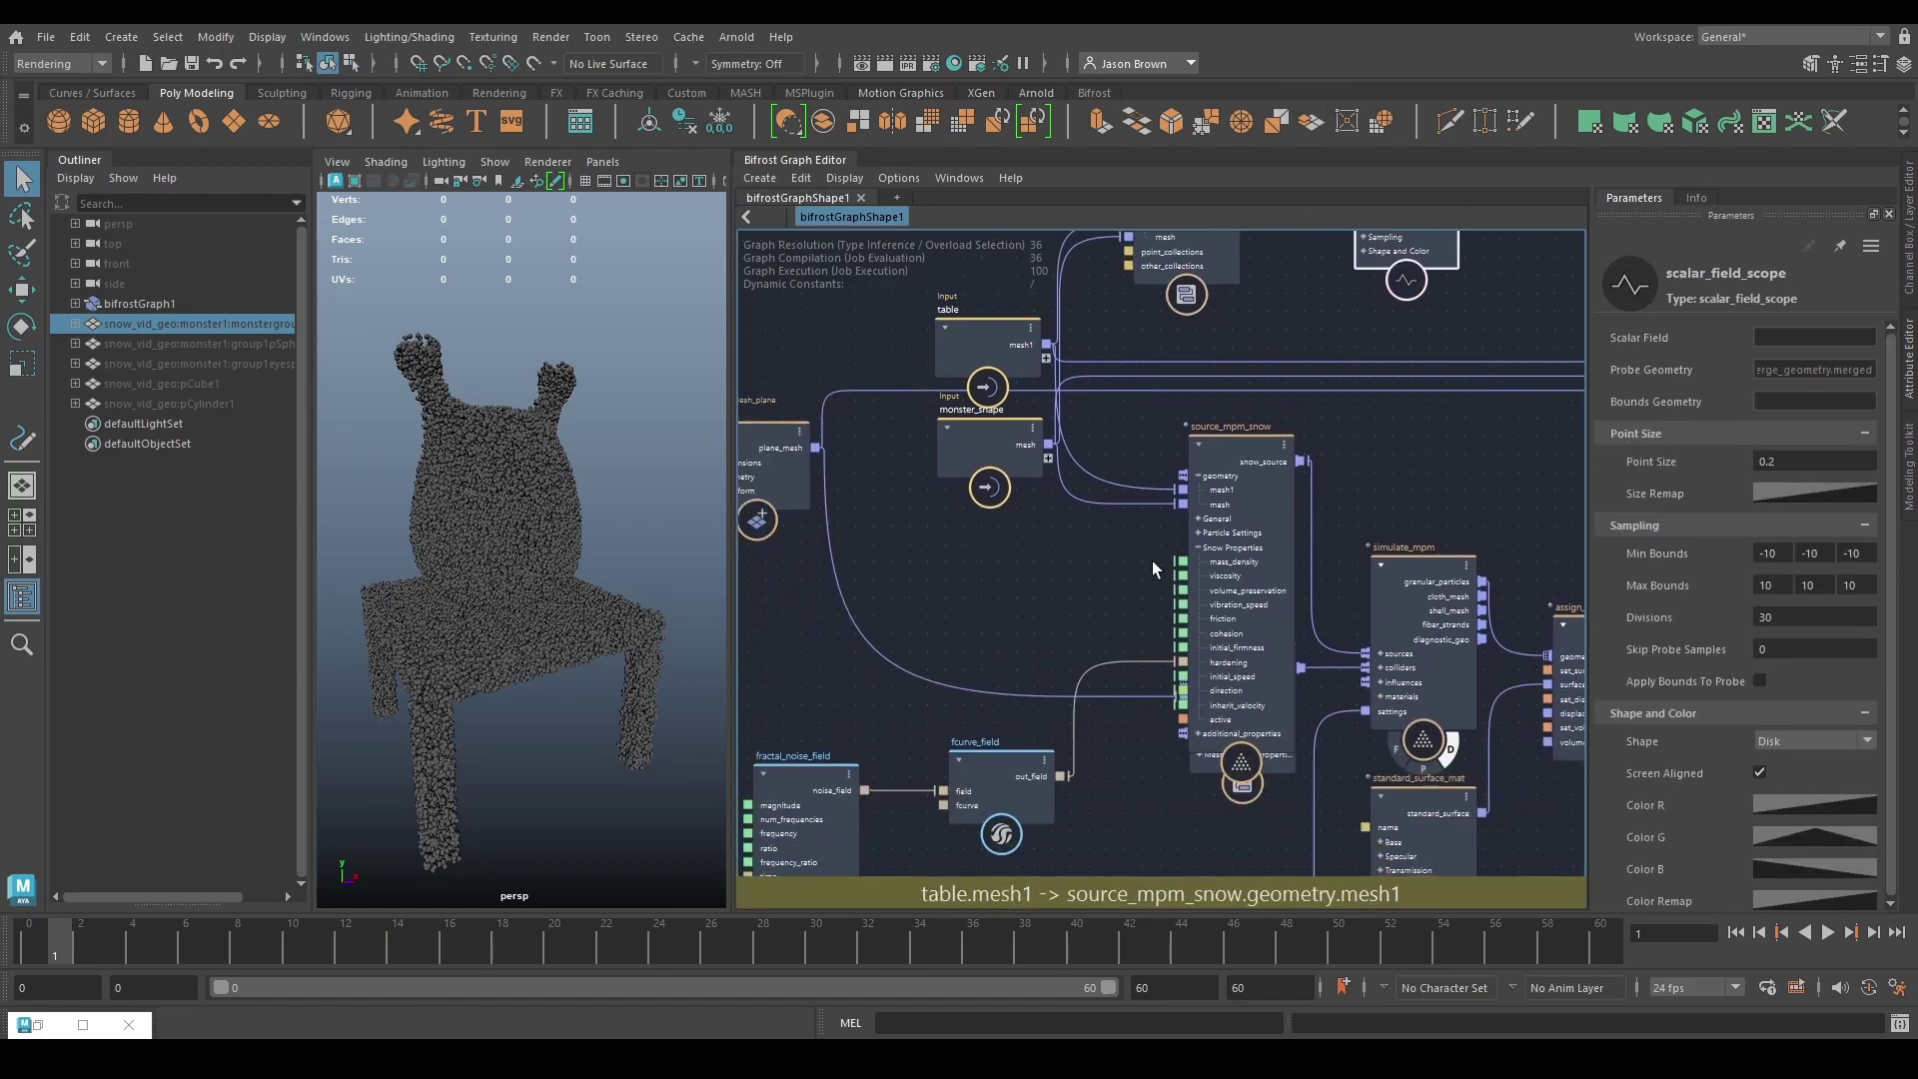
left_click_drag(1057, 777, 1260, 344)
middle_click_drag(1407, 386, 1238, 416)
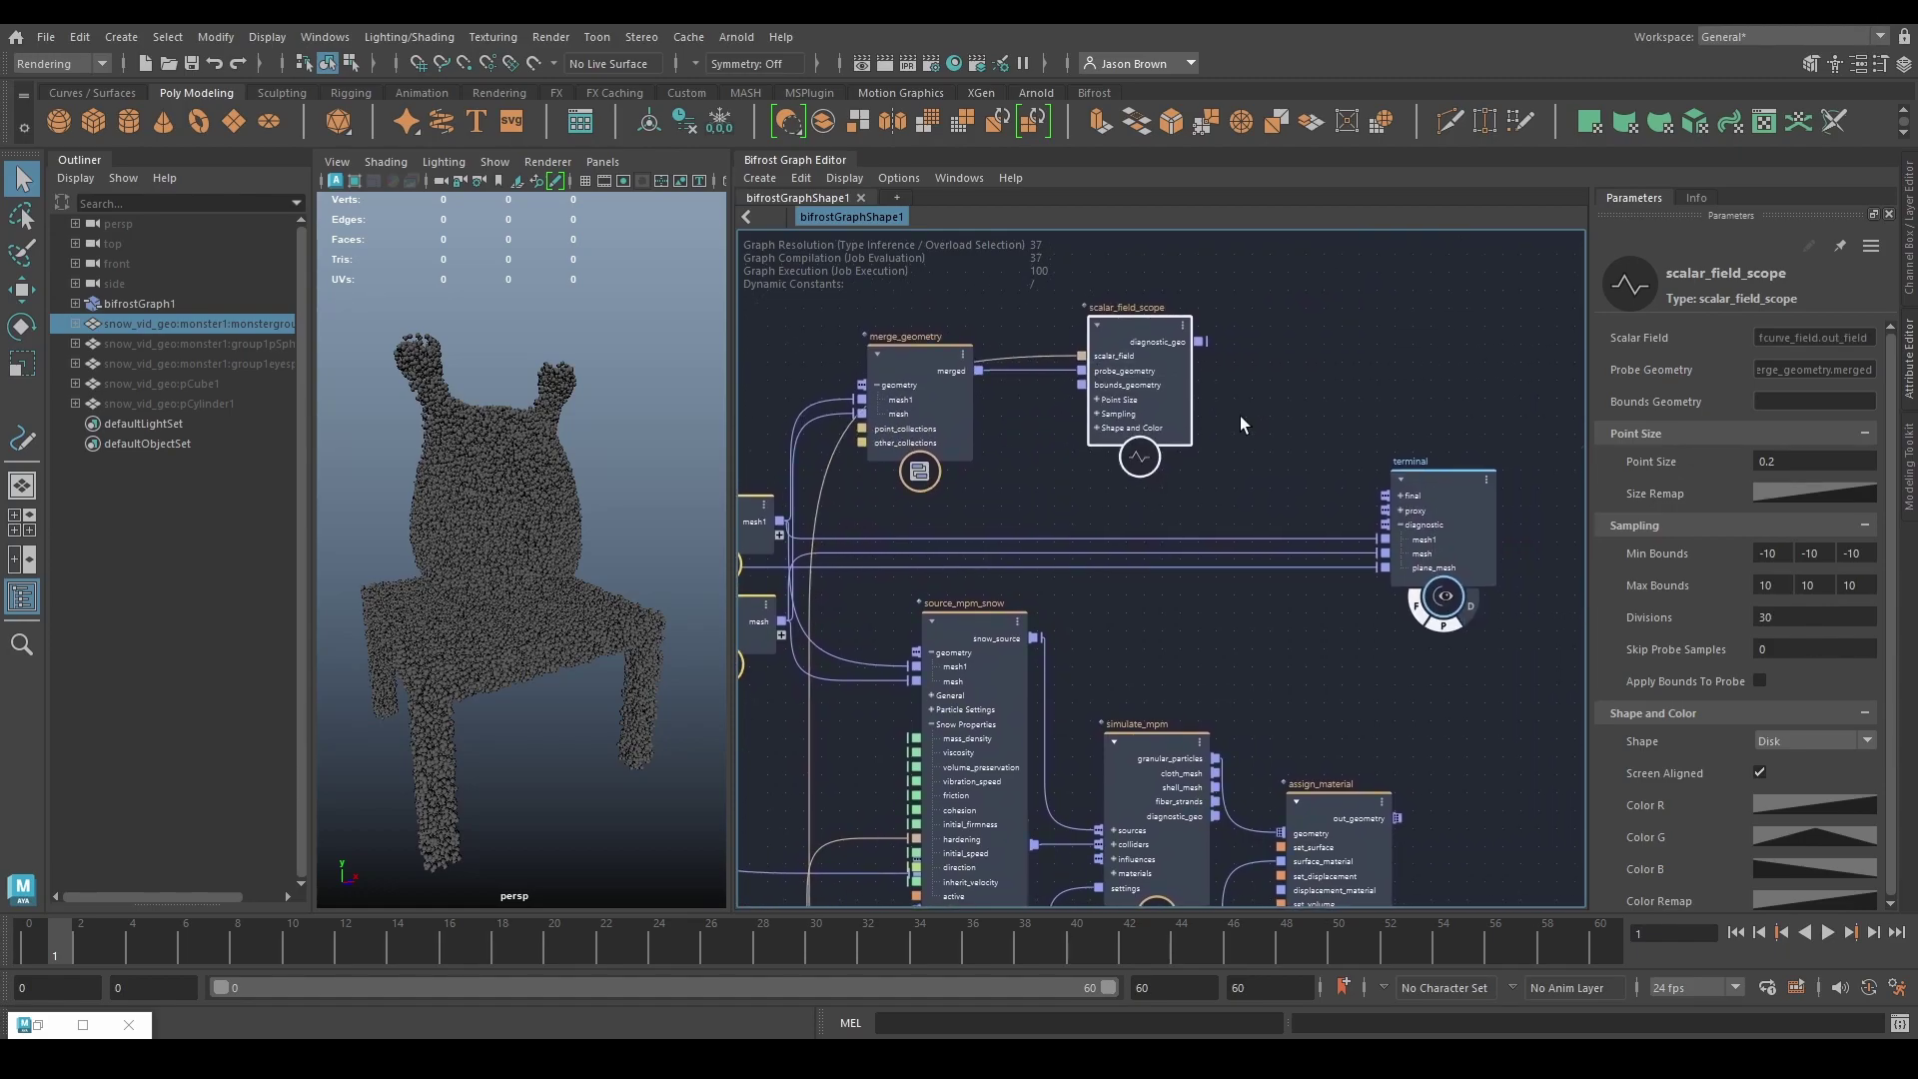
Step: At frame 0, wire diagnostic_geo into the terminal and set the terminal flags to diagnostic only
left_click(1735, 931)
left_click_drag(1153, 321, 1355, 505)
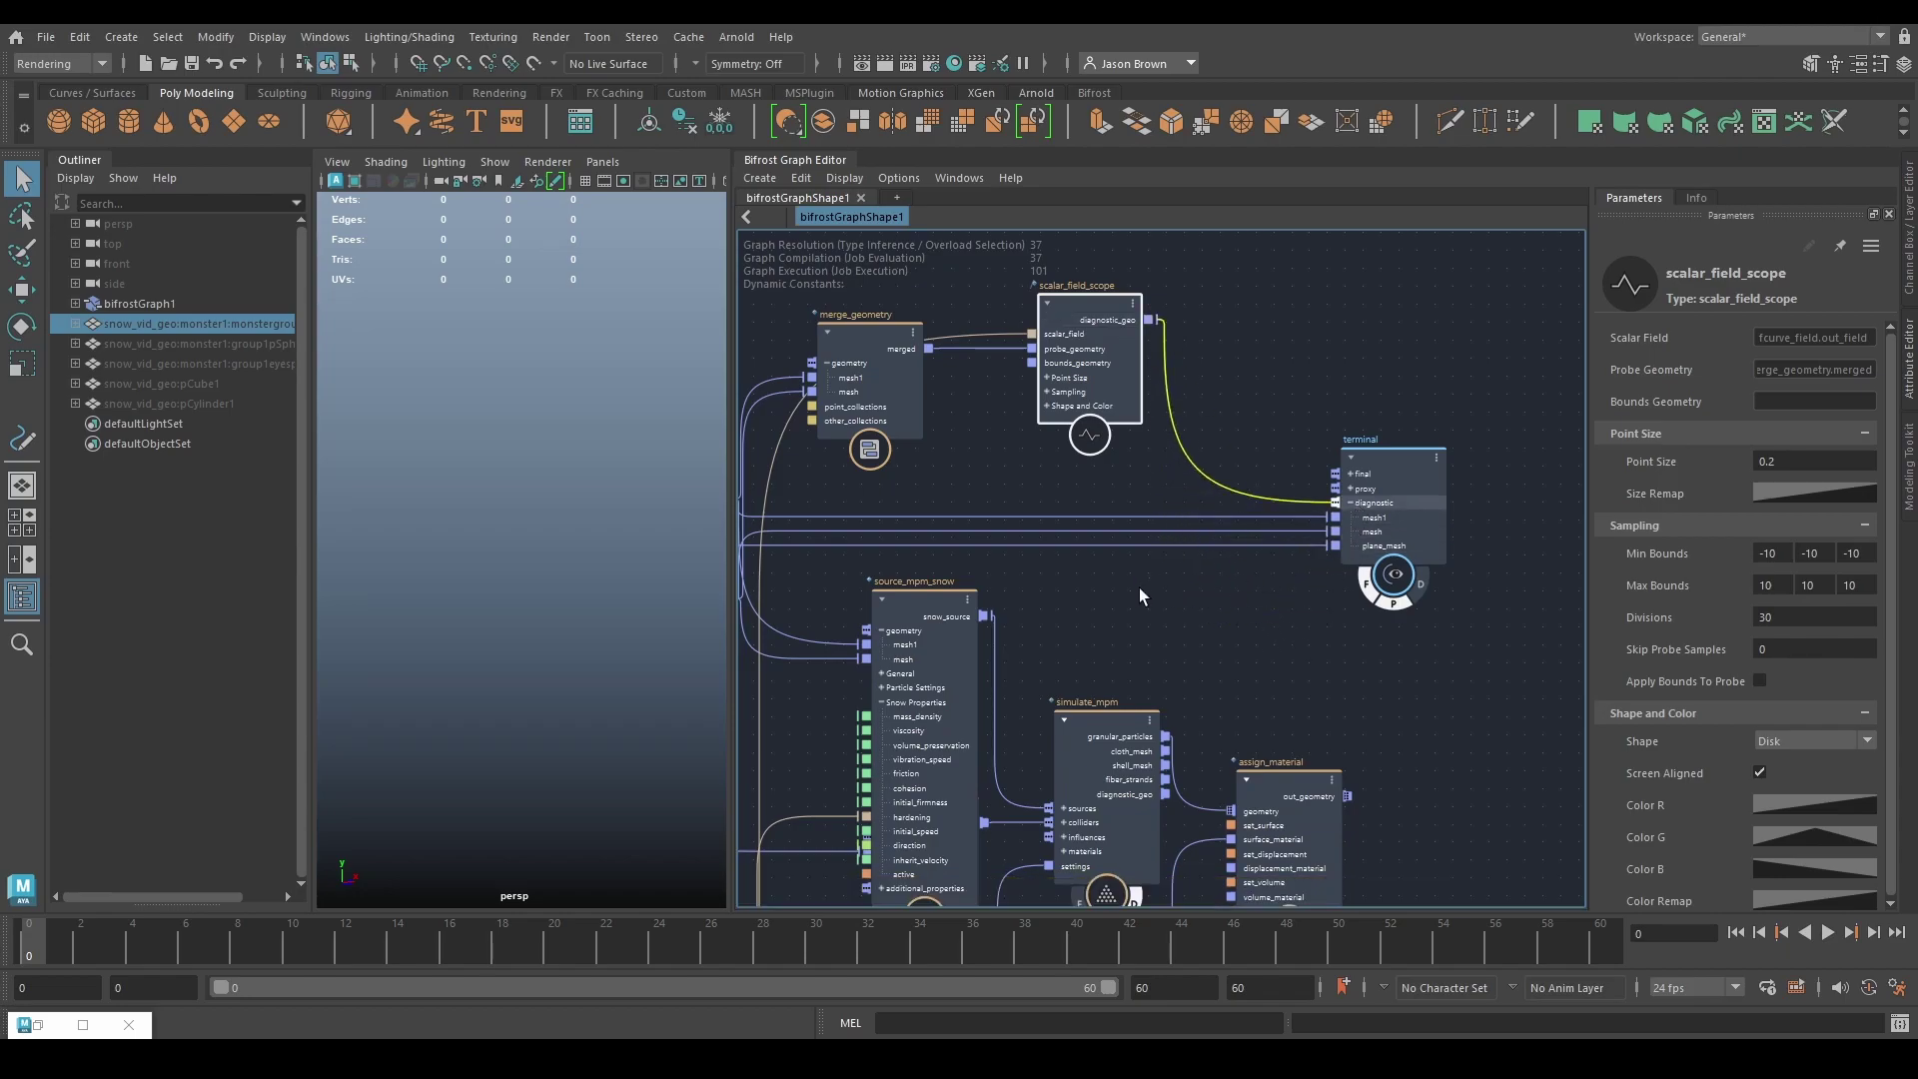
scroll(1174, 595, "down", 2)
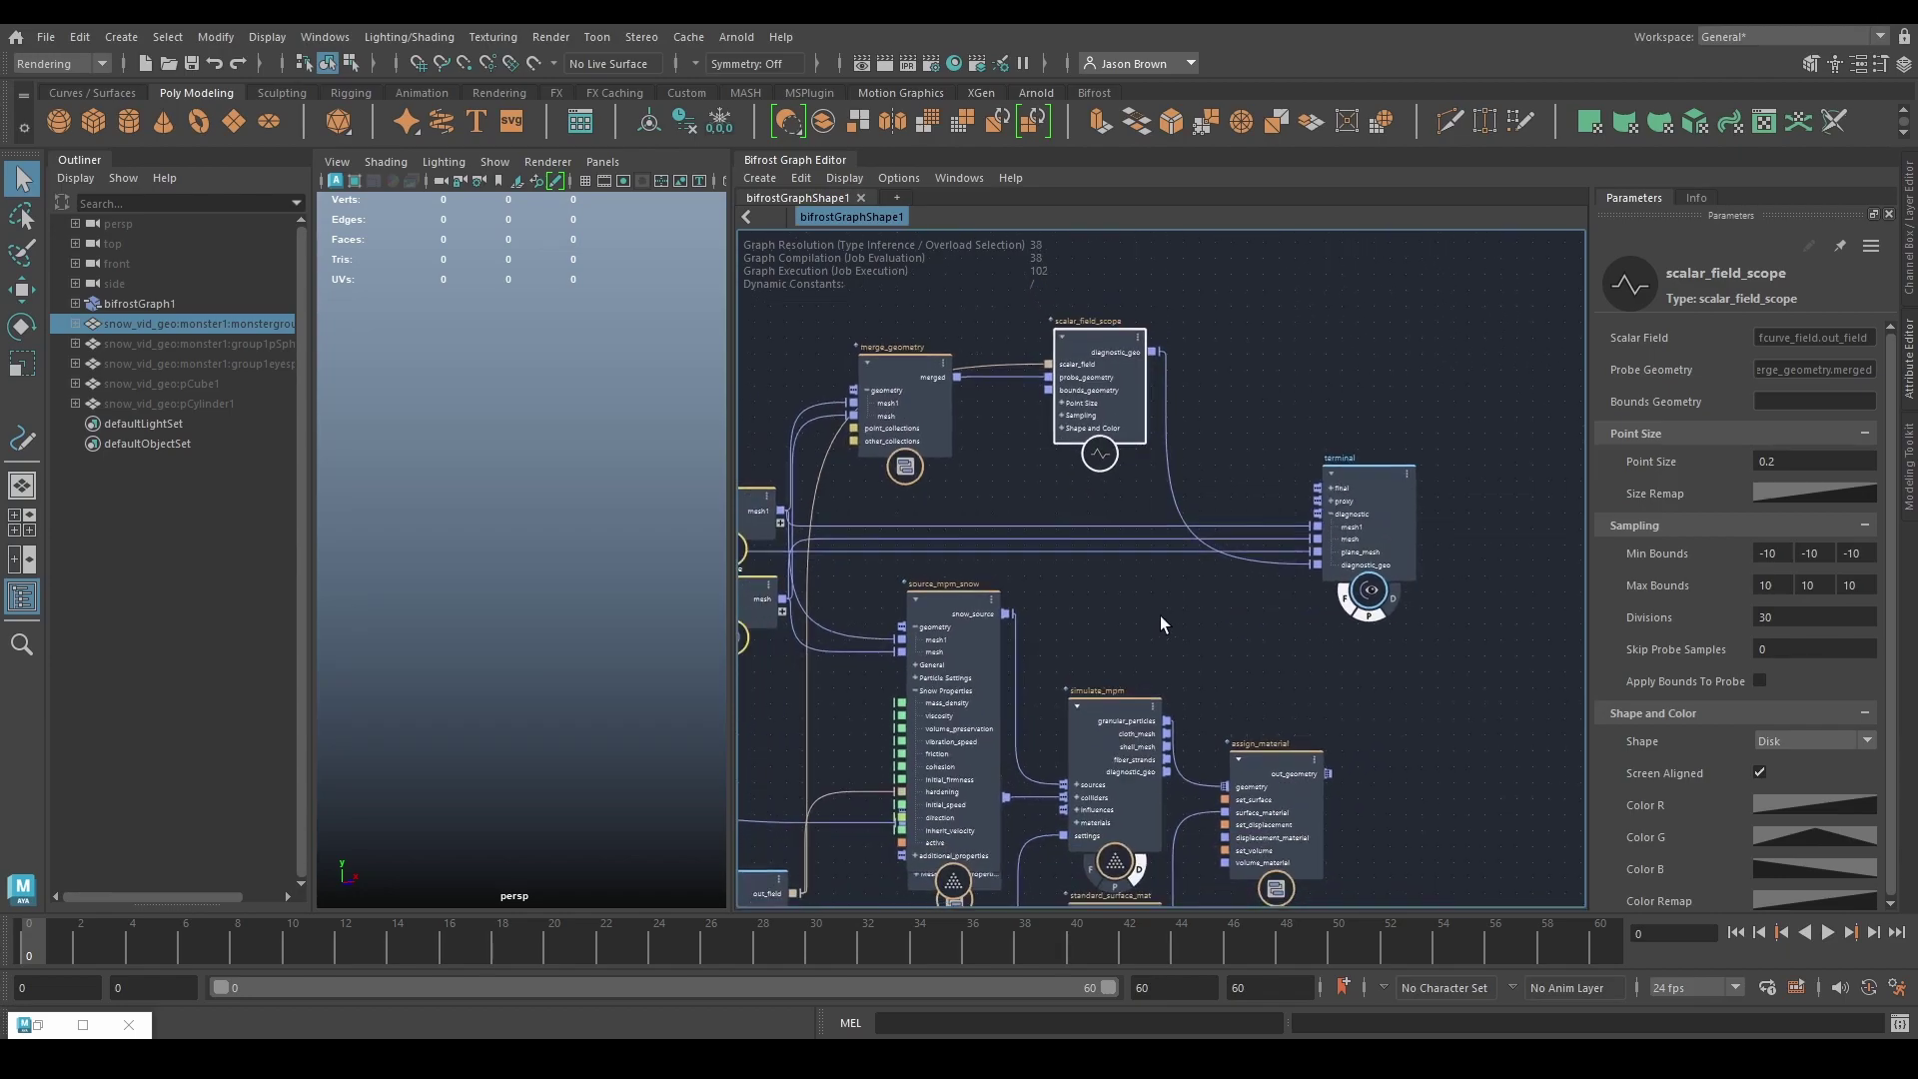
left_click(1369, 614)
left_click(1344, 601)
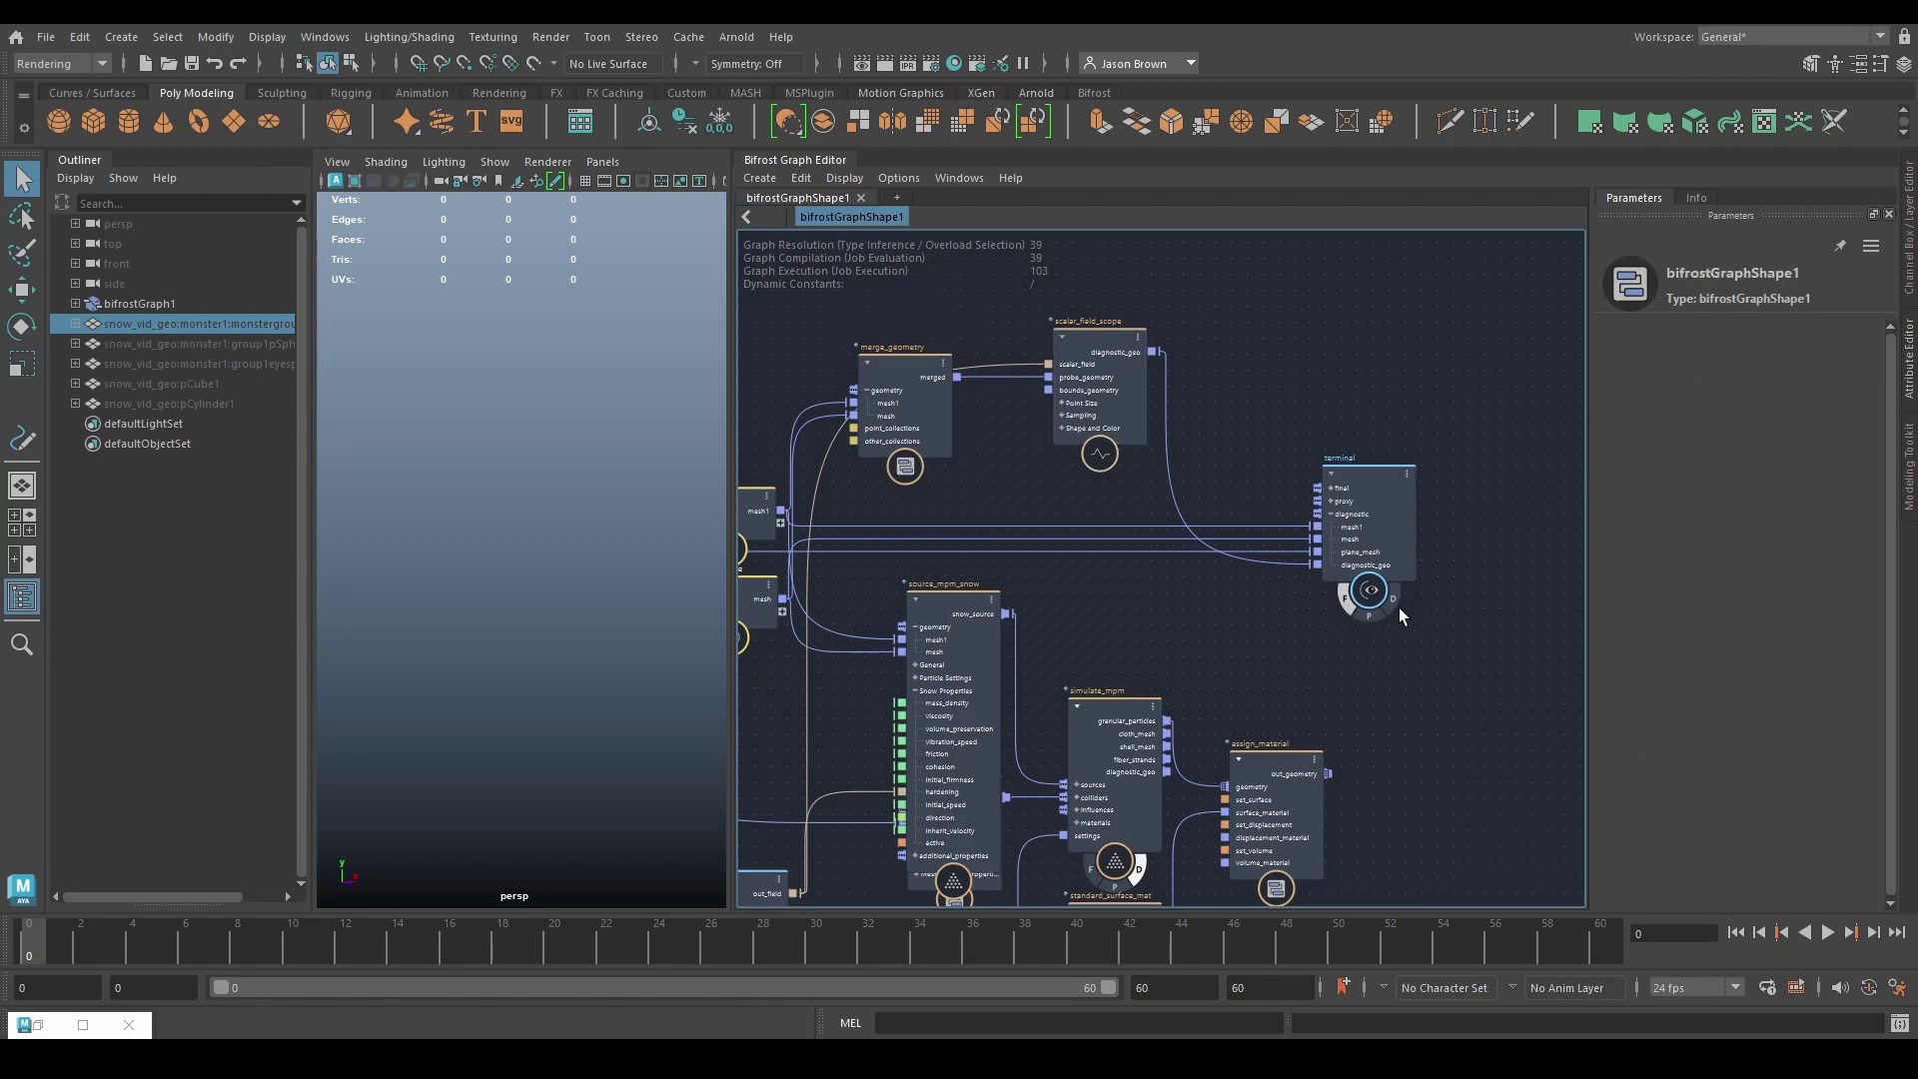
left_click(1393, 601)
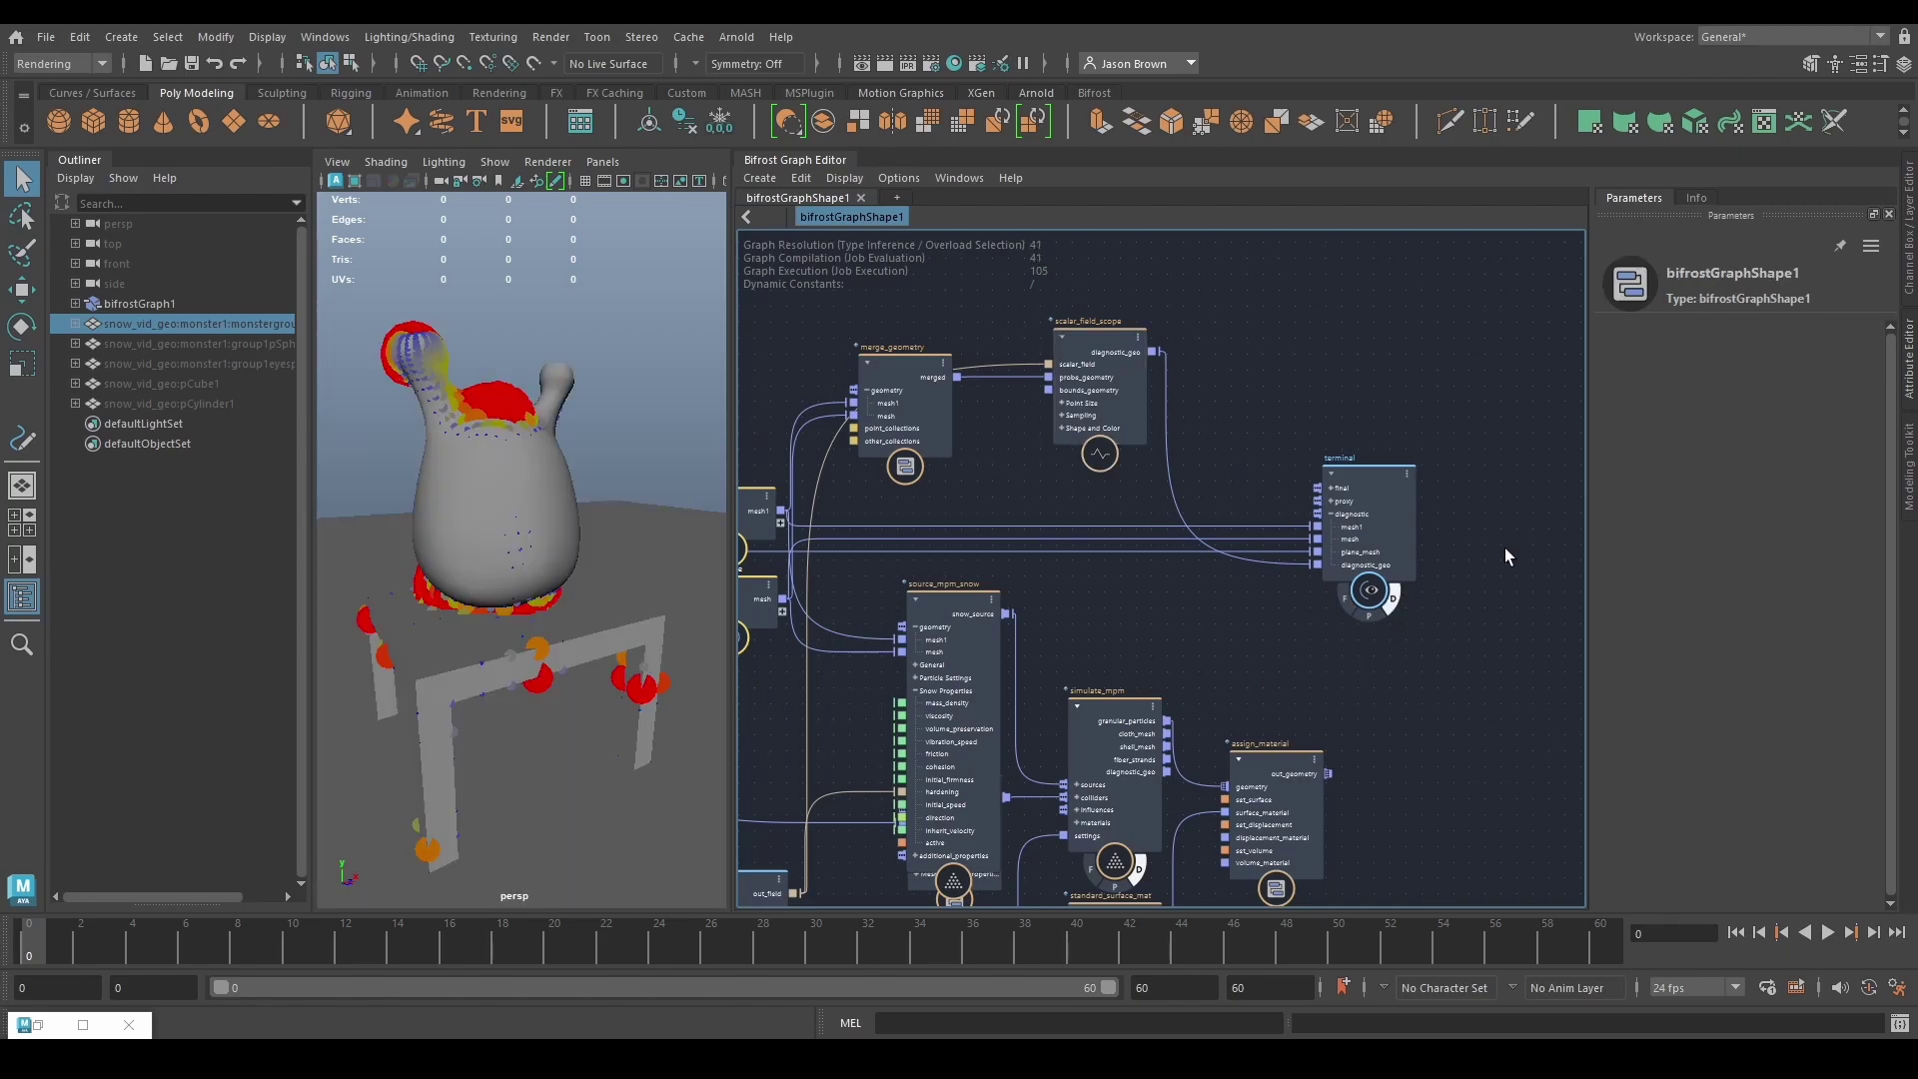
Step: Cut the table and monster mesh connections into the terminal, then show scalar_field_scope's parameters
left_click_drag(1290, 522, 1285, 557, "ctrl+alt+shift")
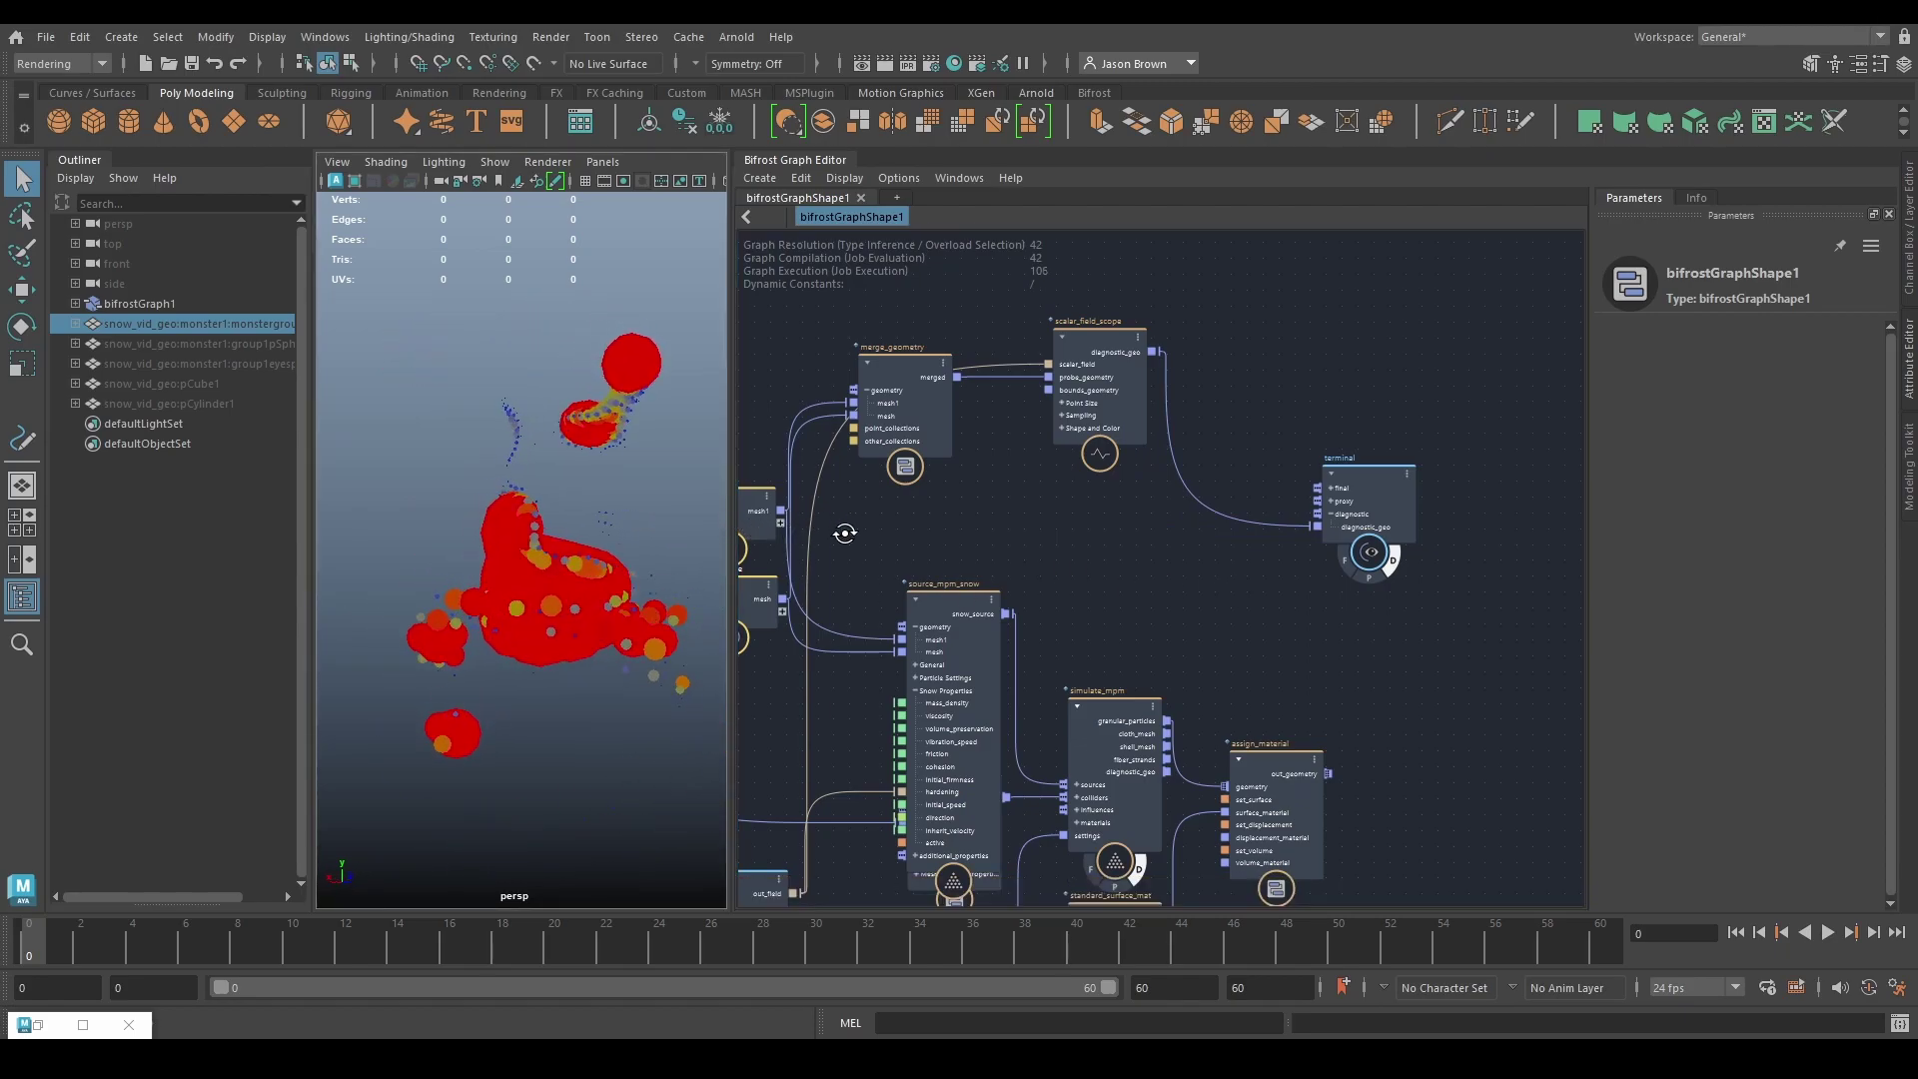
middle_click_drag(916, 520, 1061, 565)
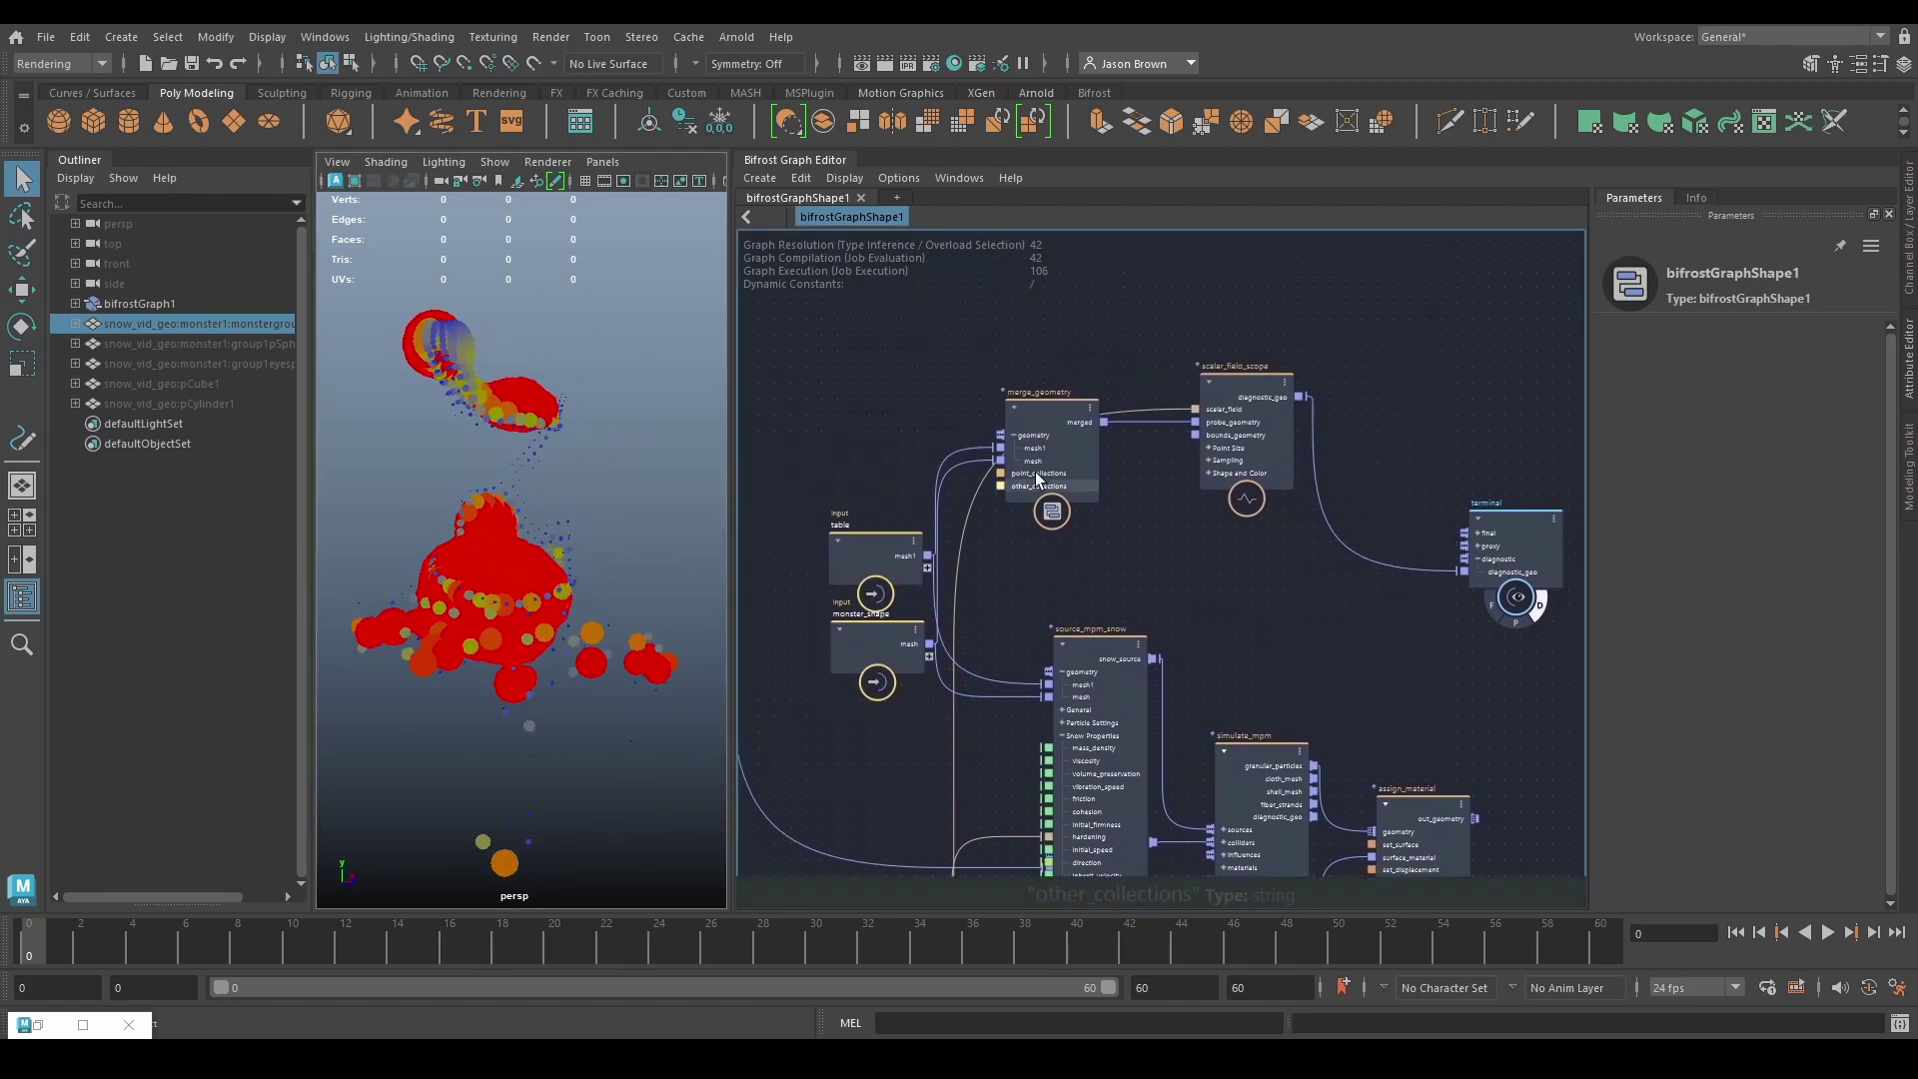
left_click(1246, 387)
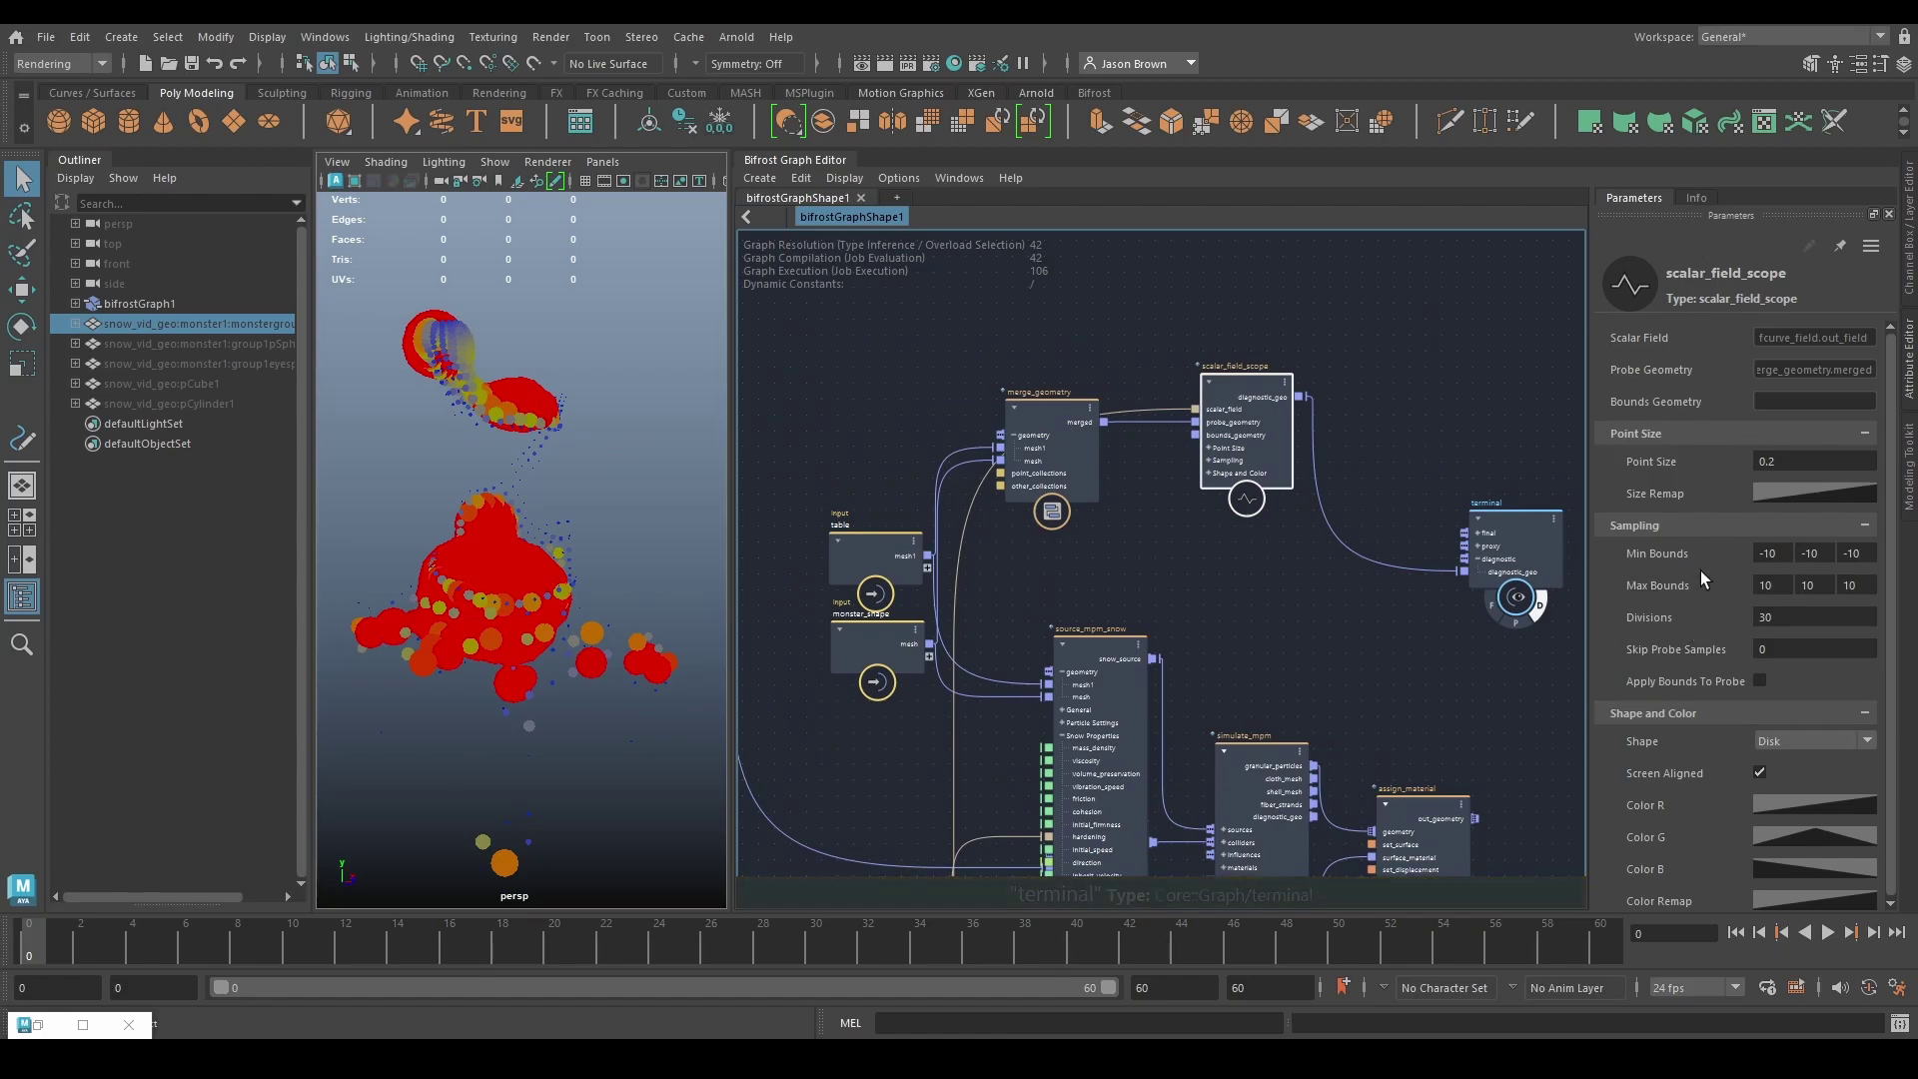
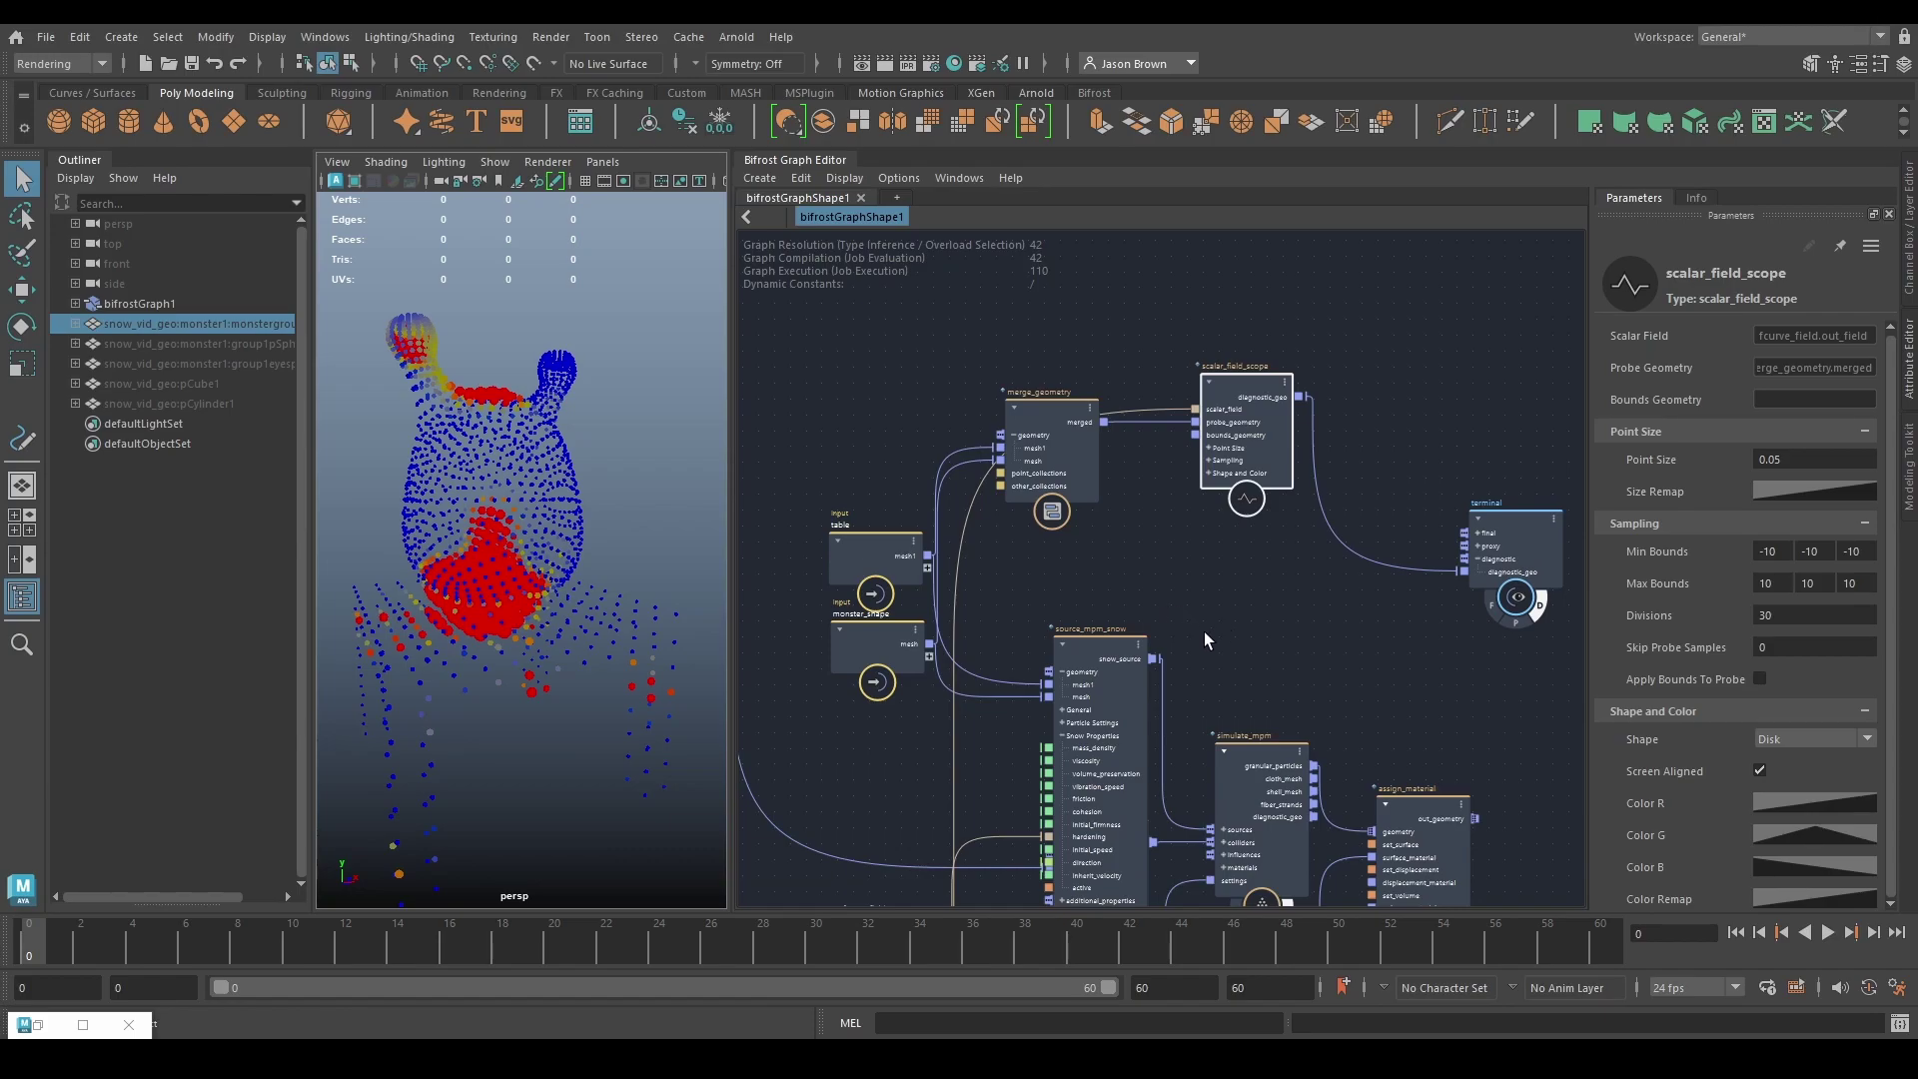
Step: Orbit to a frontal close-up of the particle monster, then frame the noise and fcurve nodes
left_click_drag(551, 597, 431, 681, "alt")
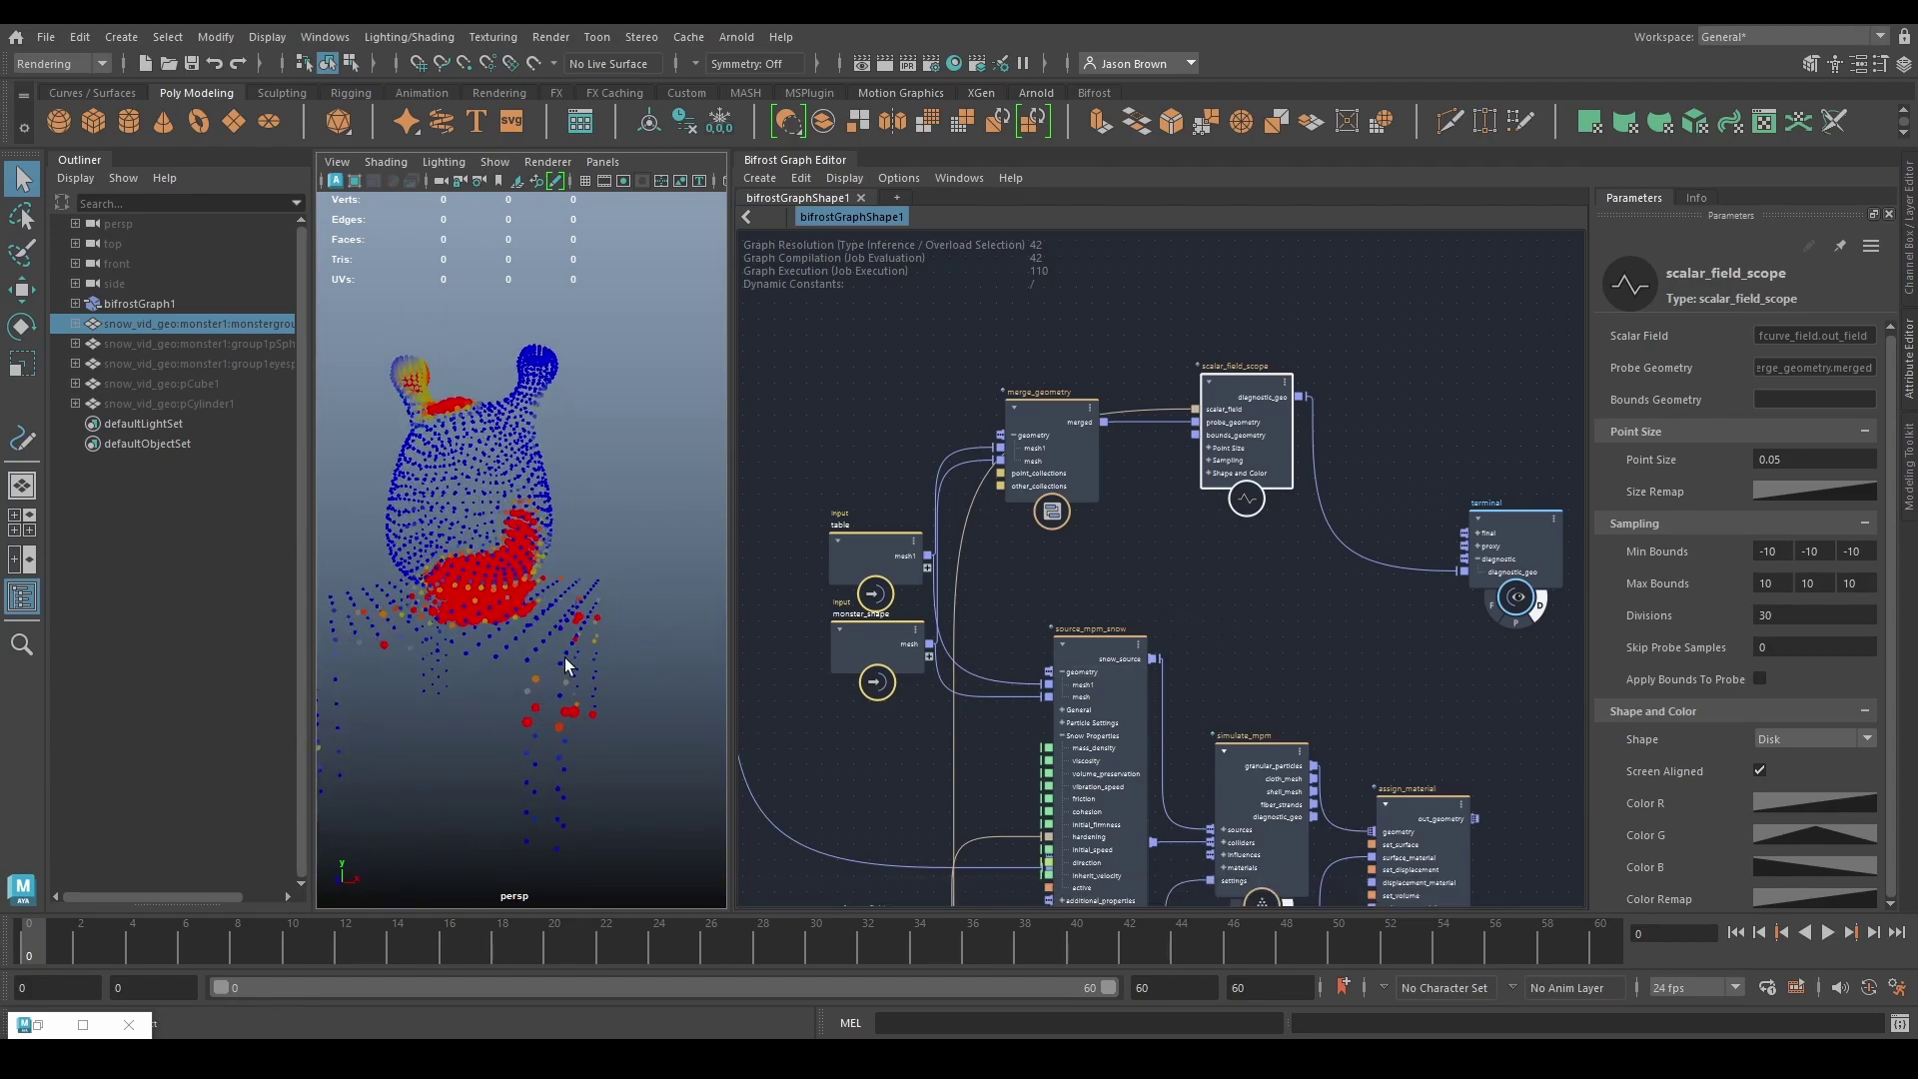
left_click_drag(564, 657, 487, 585, "alt")
right_click_drag(487, 585, 561, 697, "alt")
left_click_drag(561, 697, 646, 541, "alt")
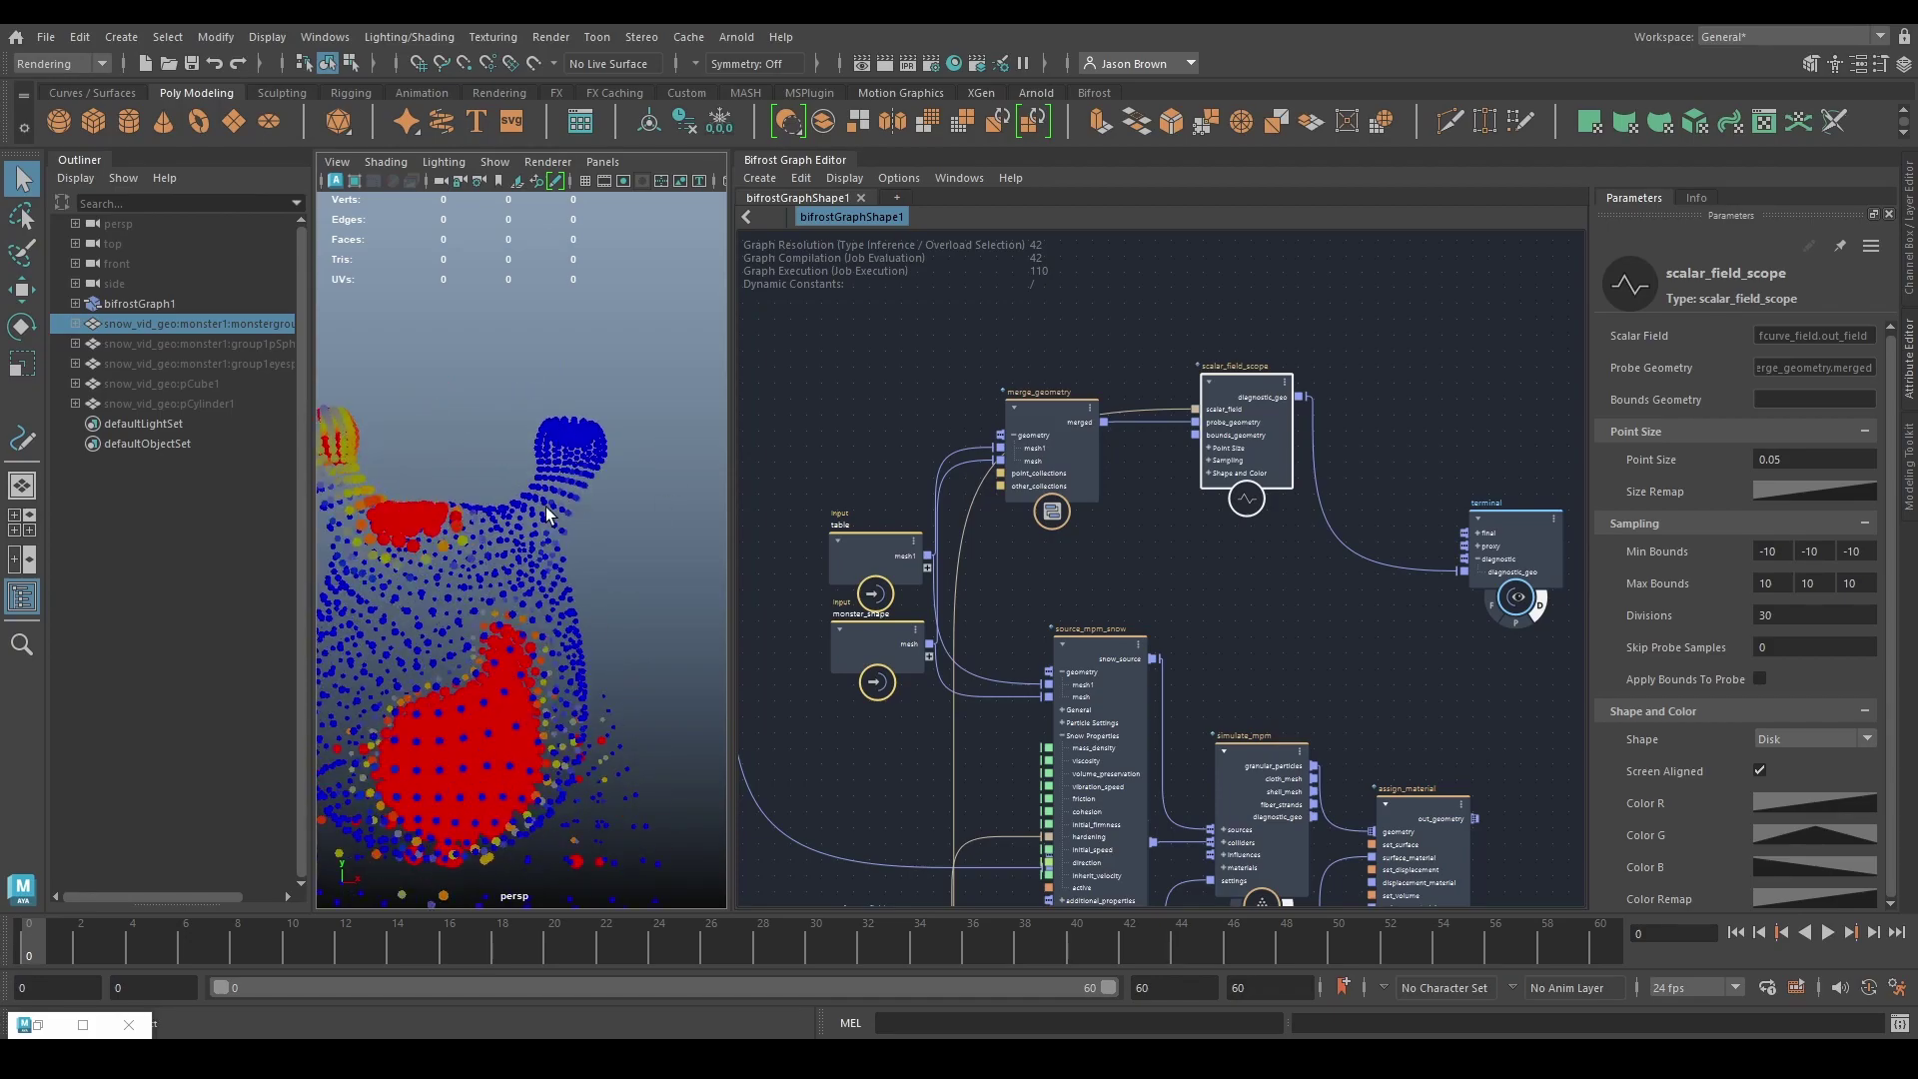
scroll(1057, 600, "down", 1)
middle_click_drag(1057, 599, 1384, 265, "alt")
scroll(1252, 625, "up", 5)
middle_click_drag(1323, 639, 1275, 749, "alt")
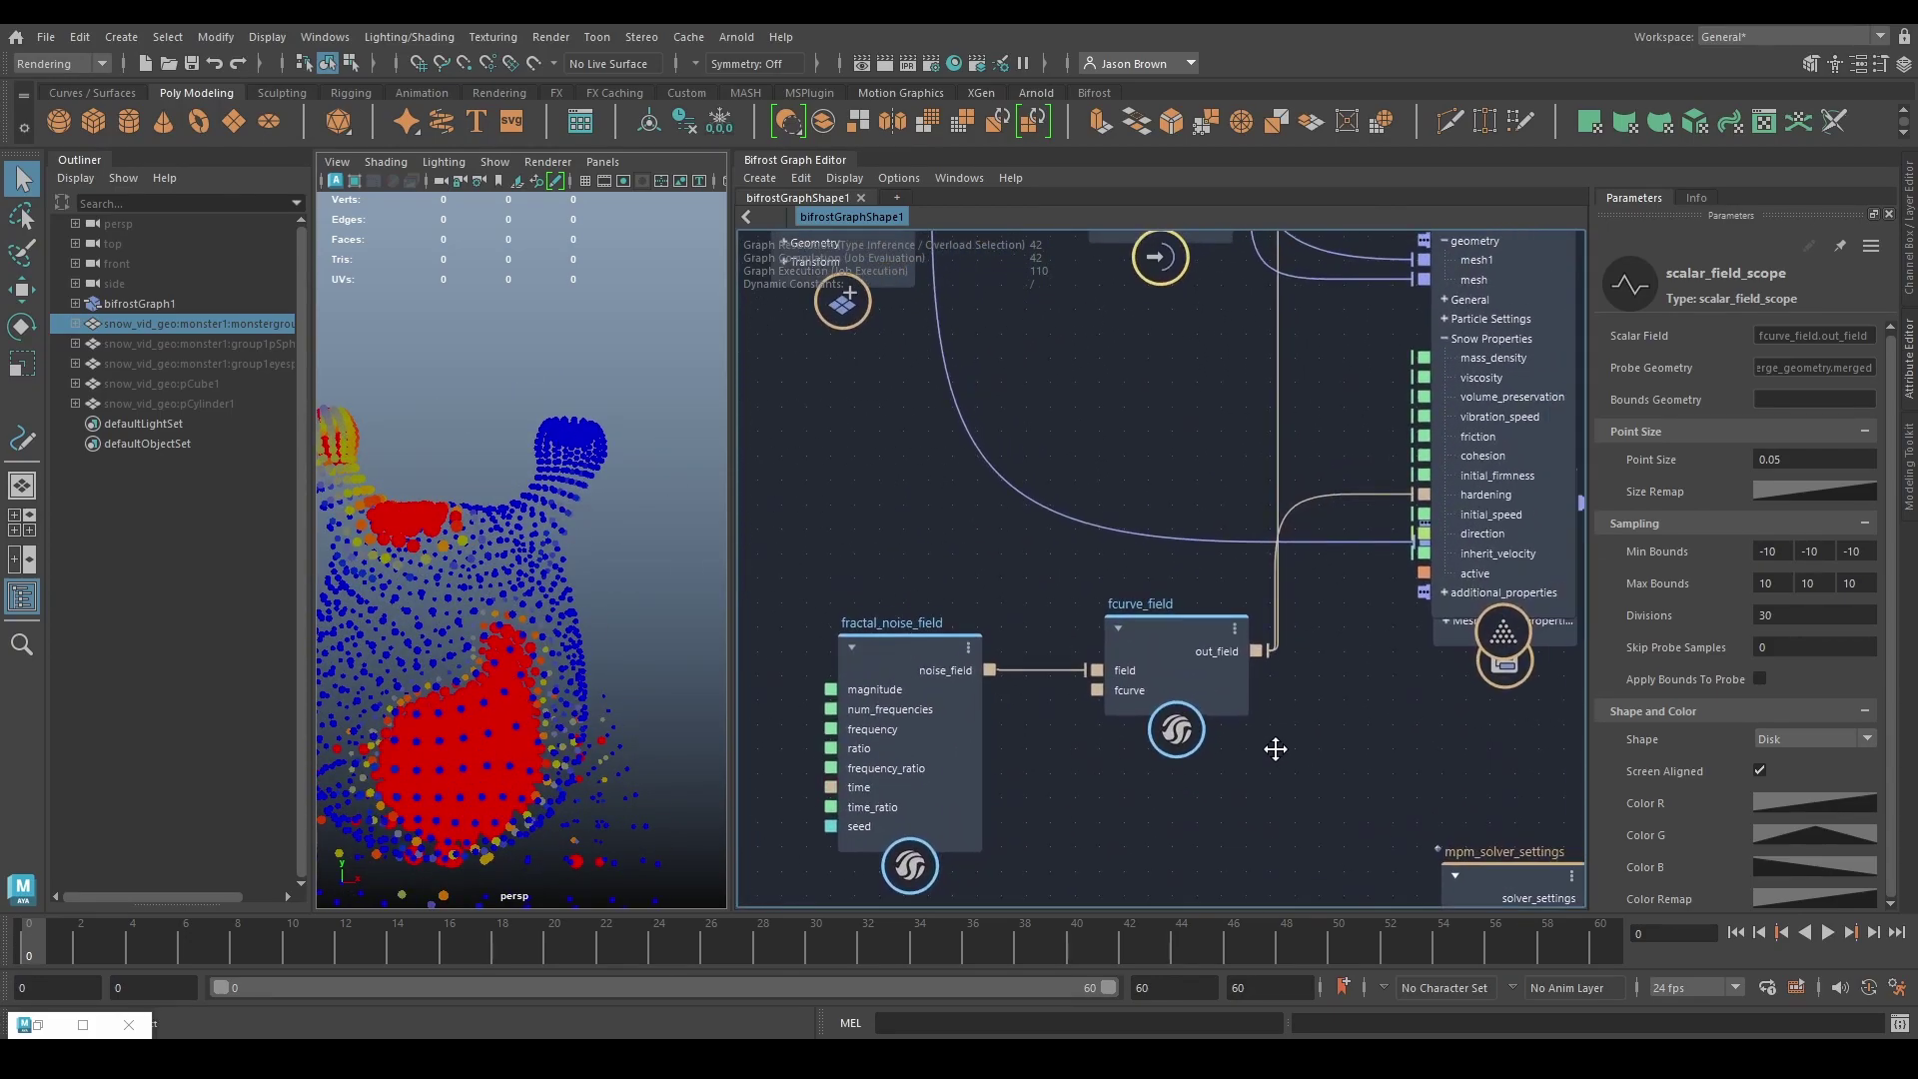
Step: Select fractal_noise_field and enter a Frequency of 0.2, then 0.4
scroll(1281, 686, "down", 4)
left_click(1003, 697)
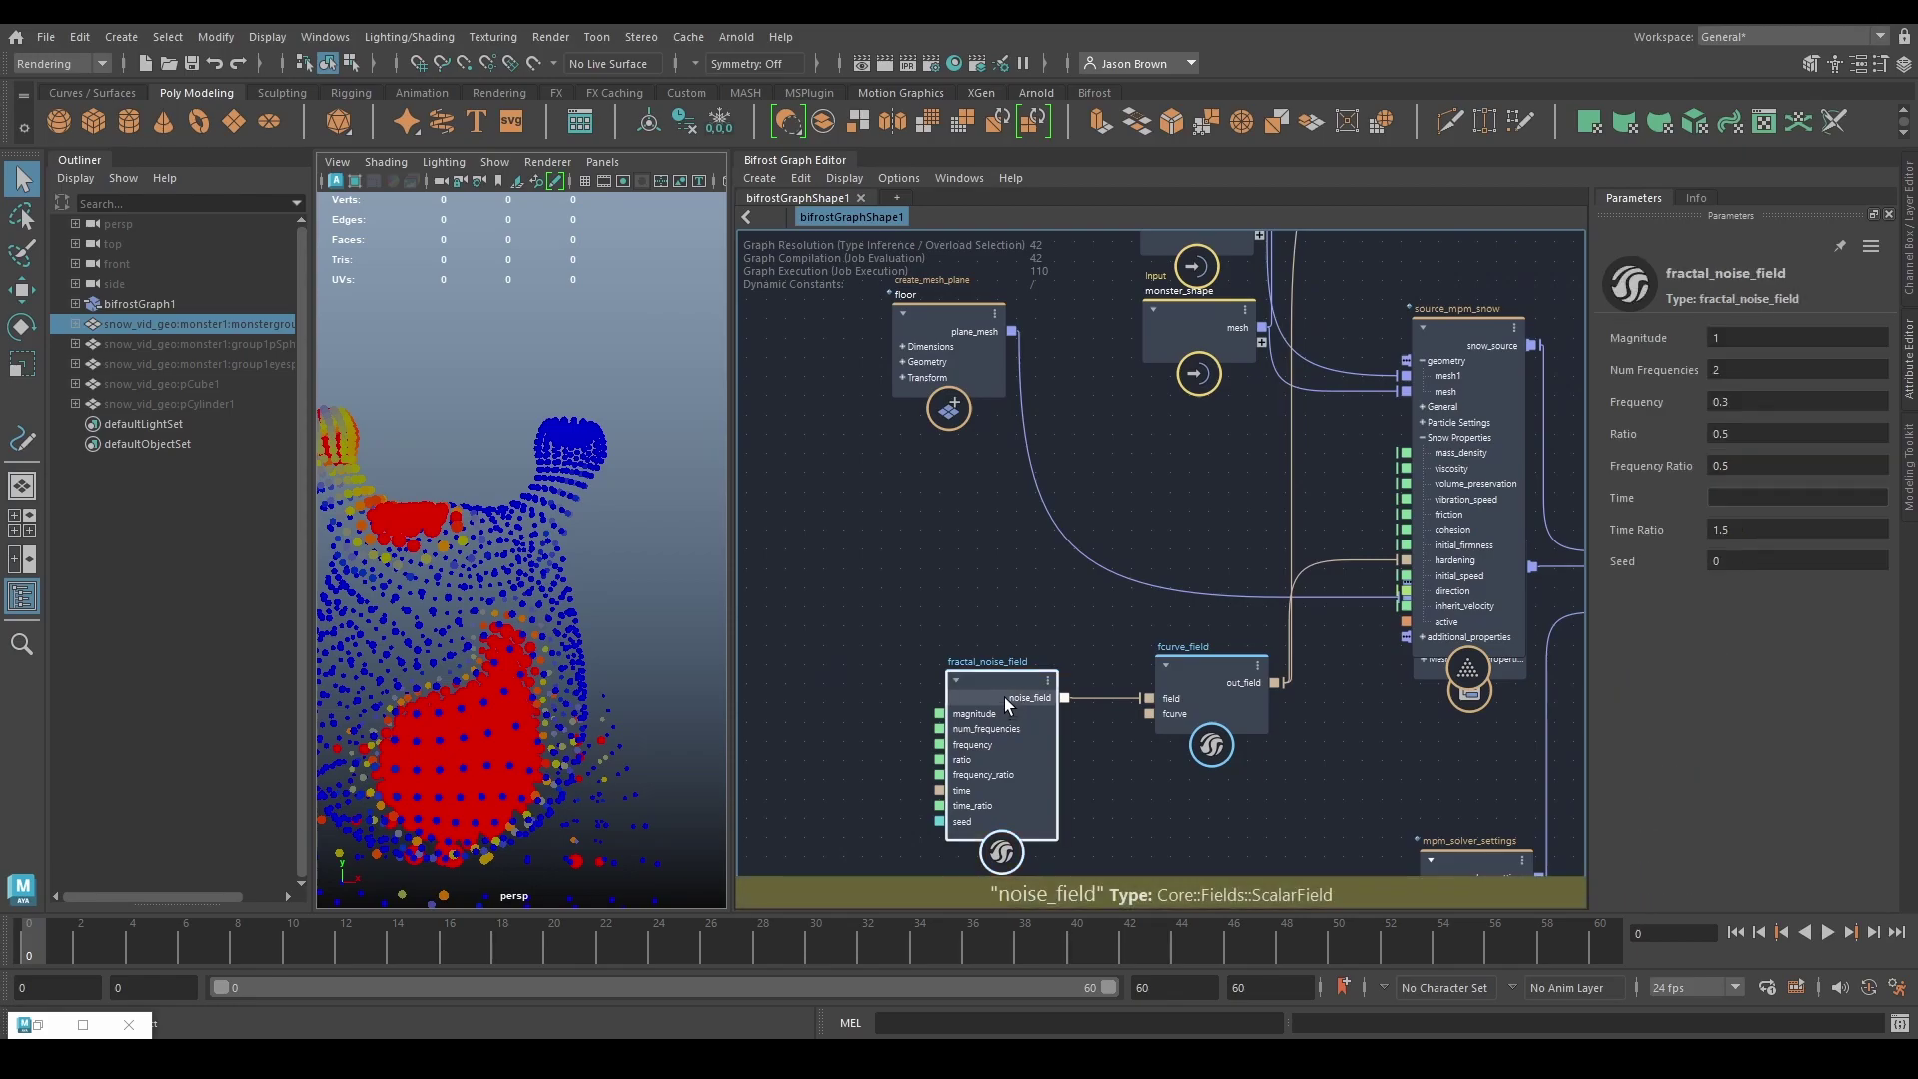
left_click(1754, 334)
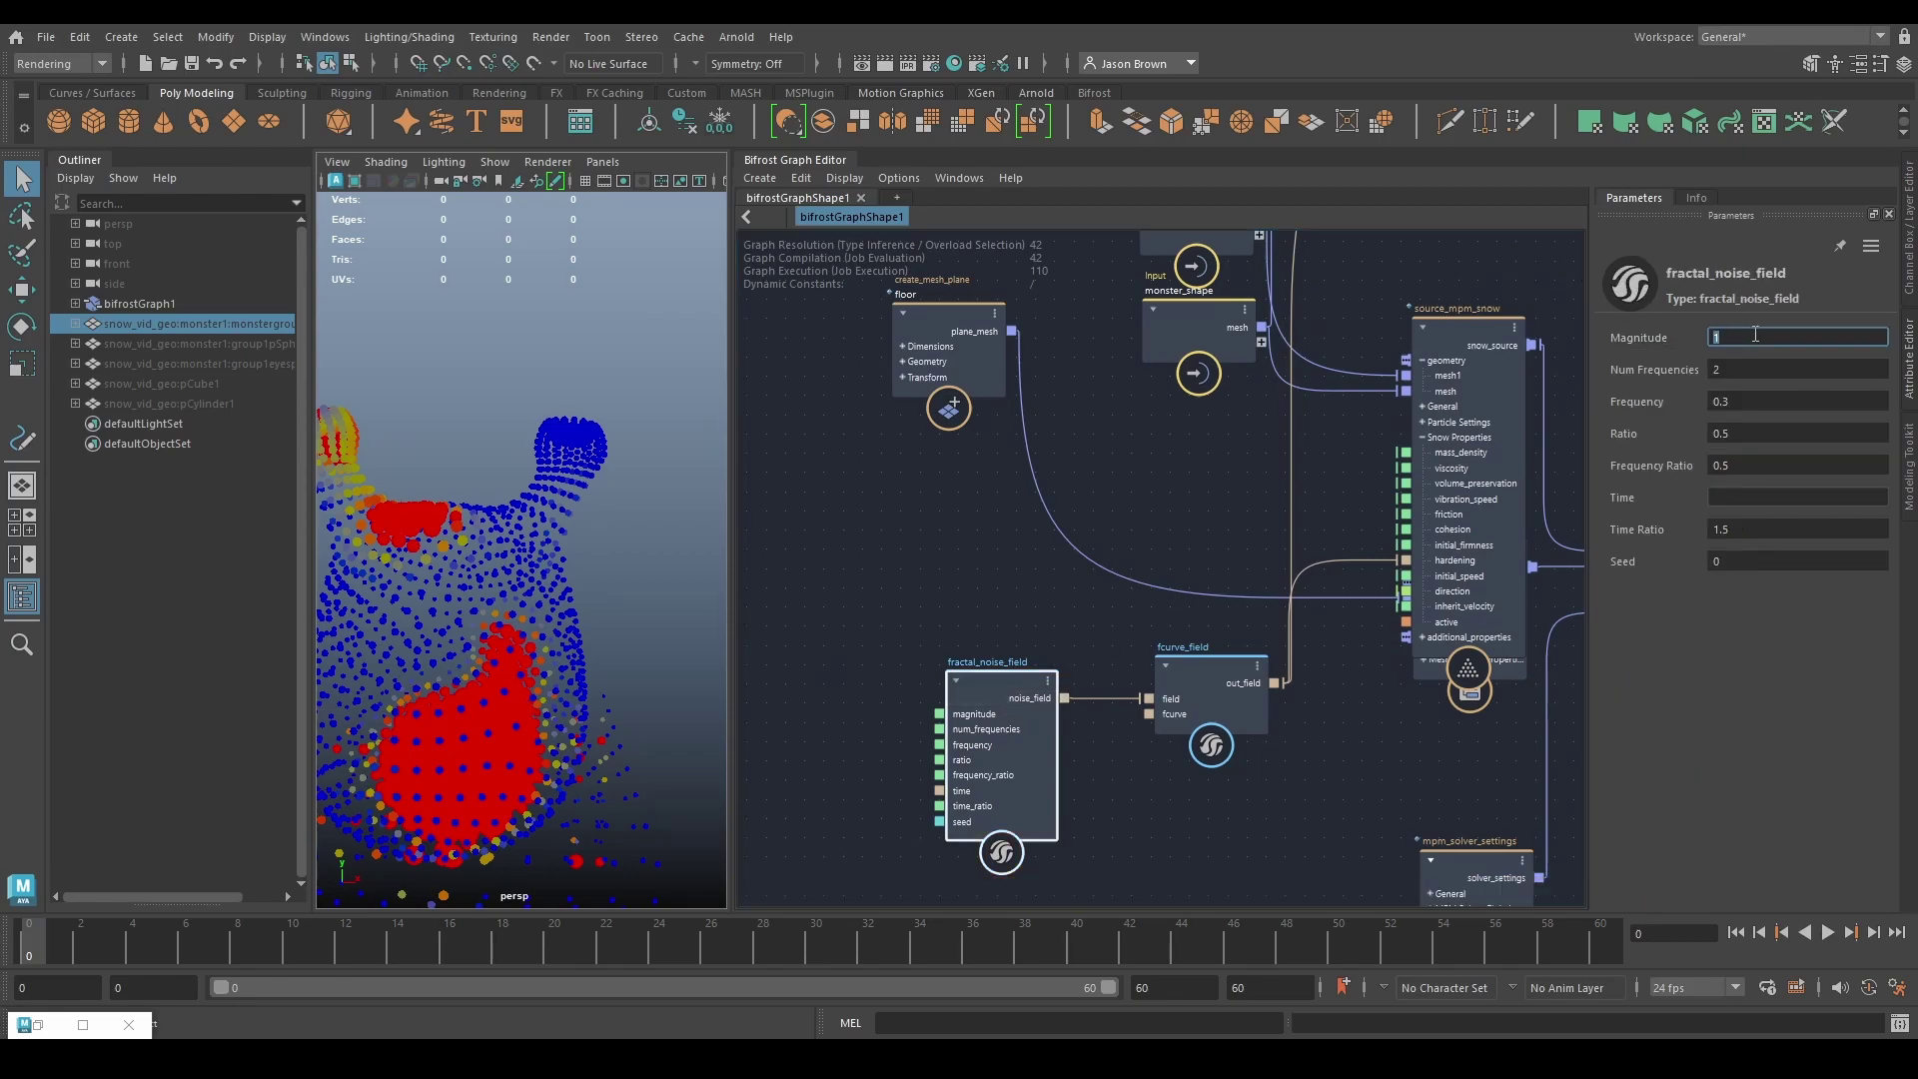
left_click(1798, 400)
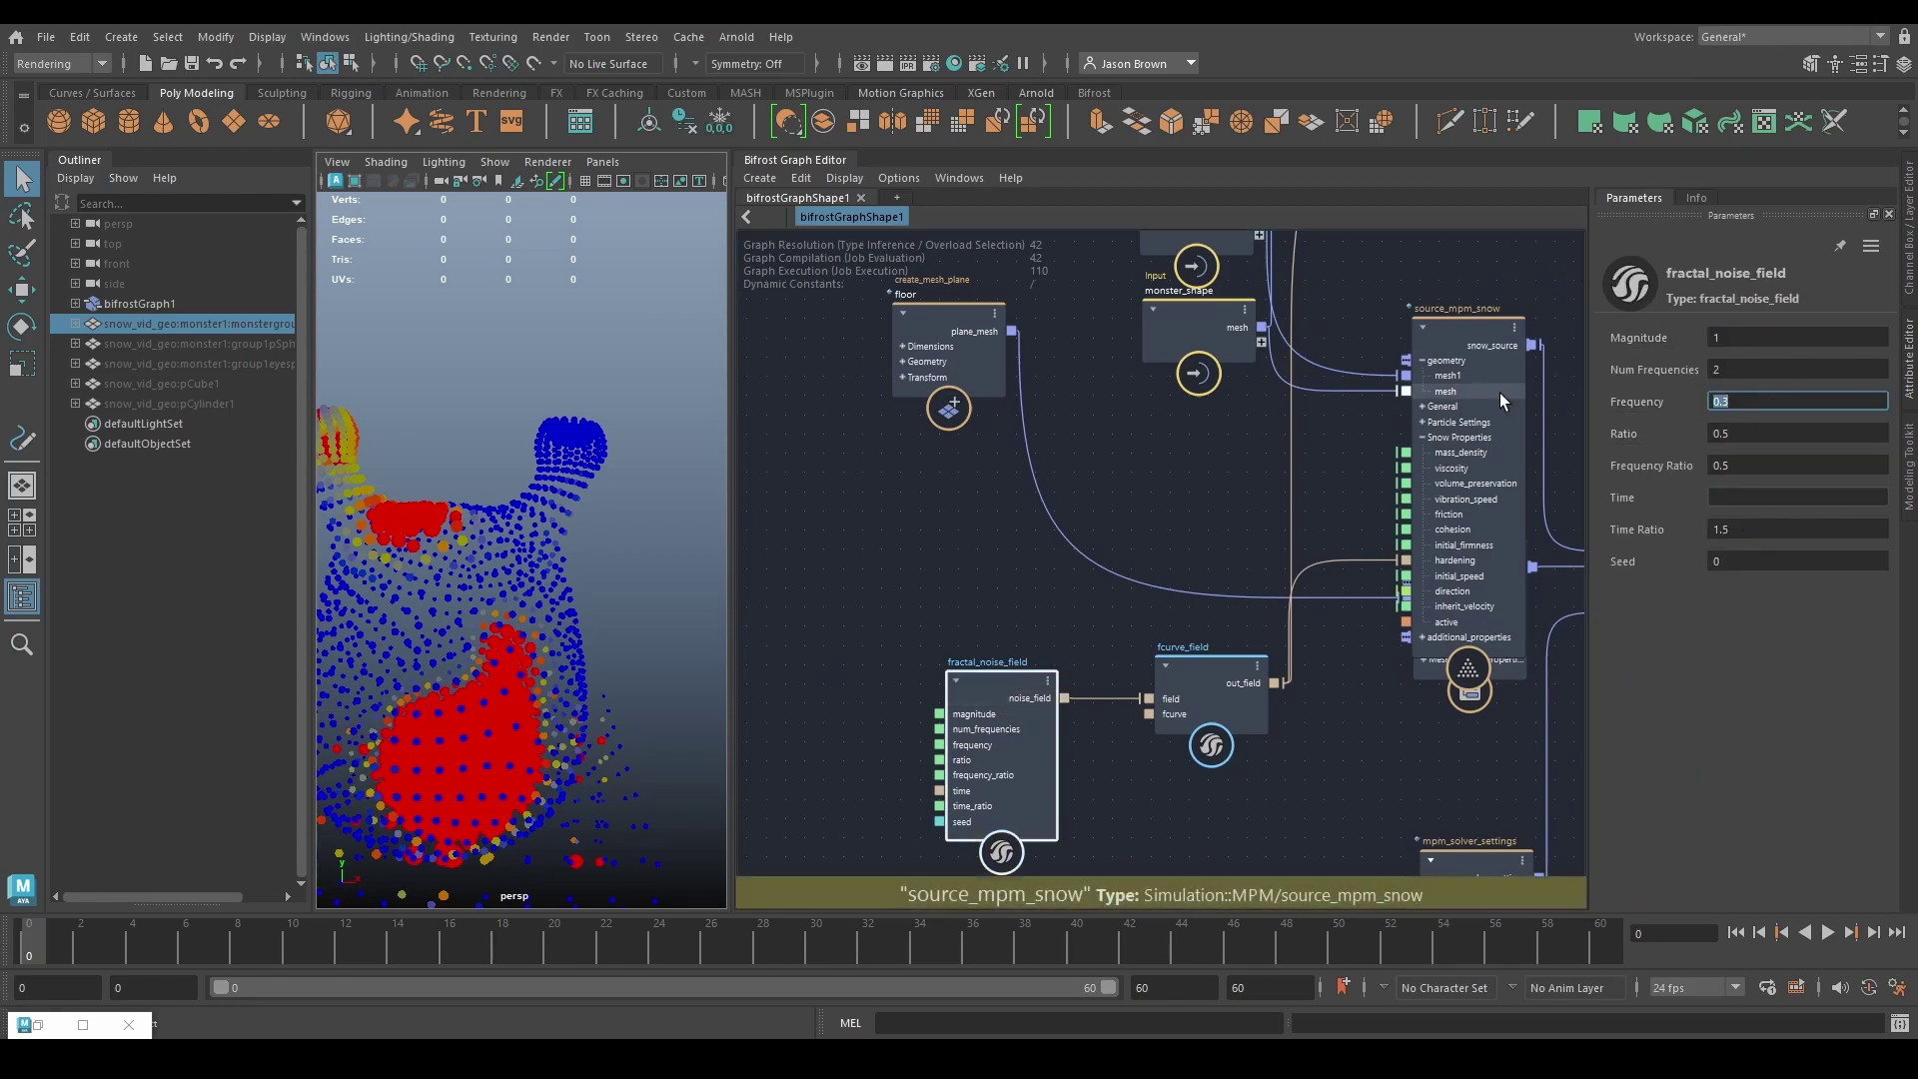
type("0.2")
key("Return")
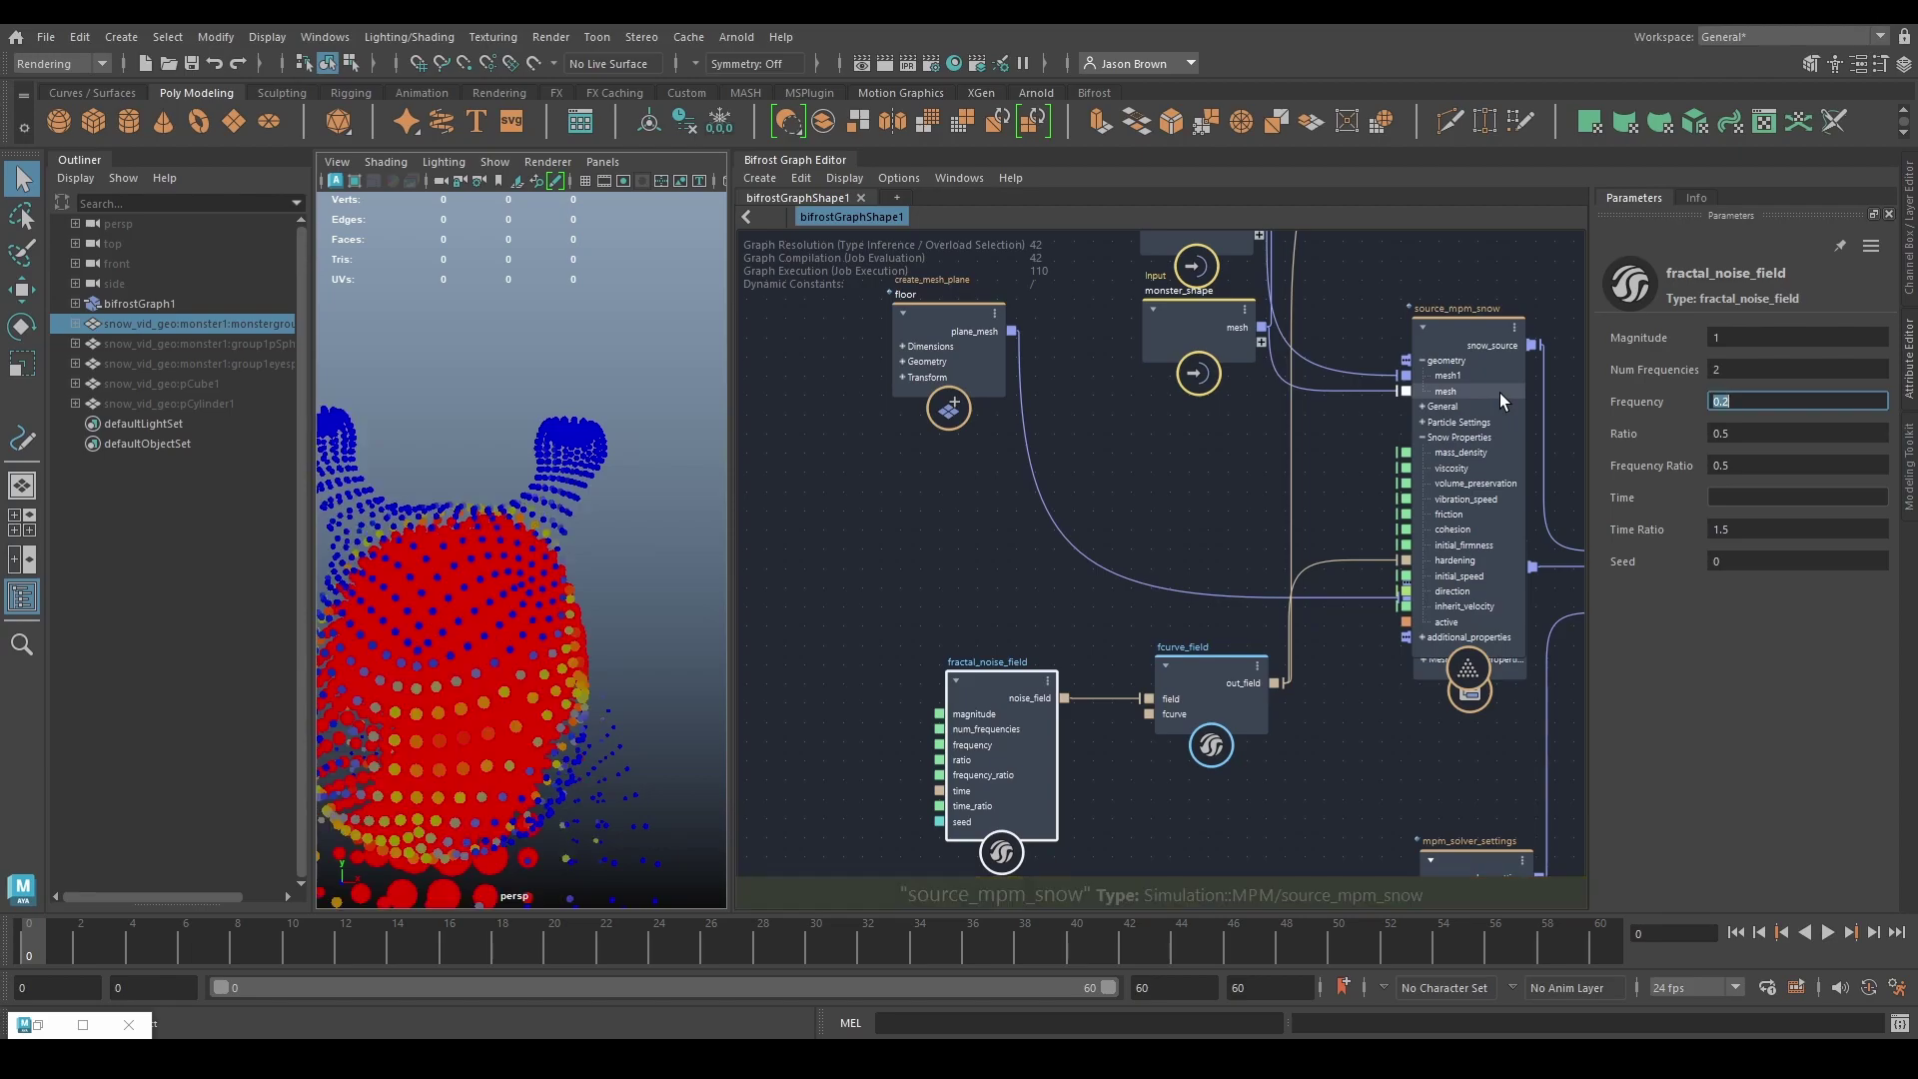
type("0.4")
key("Return")
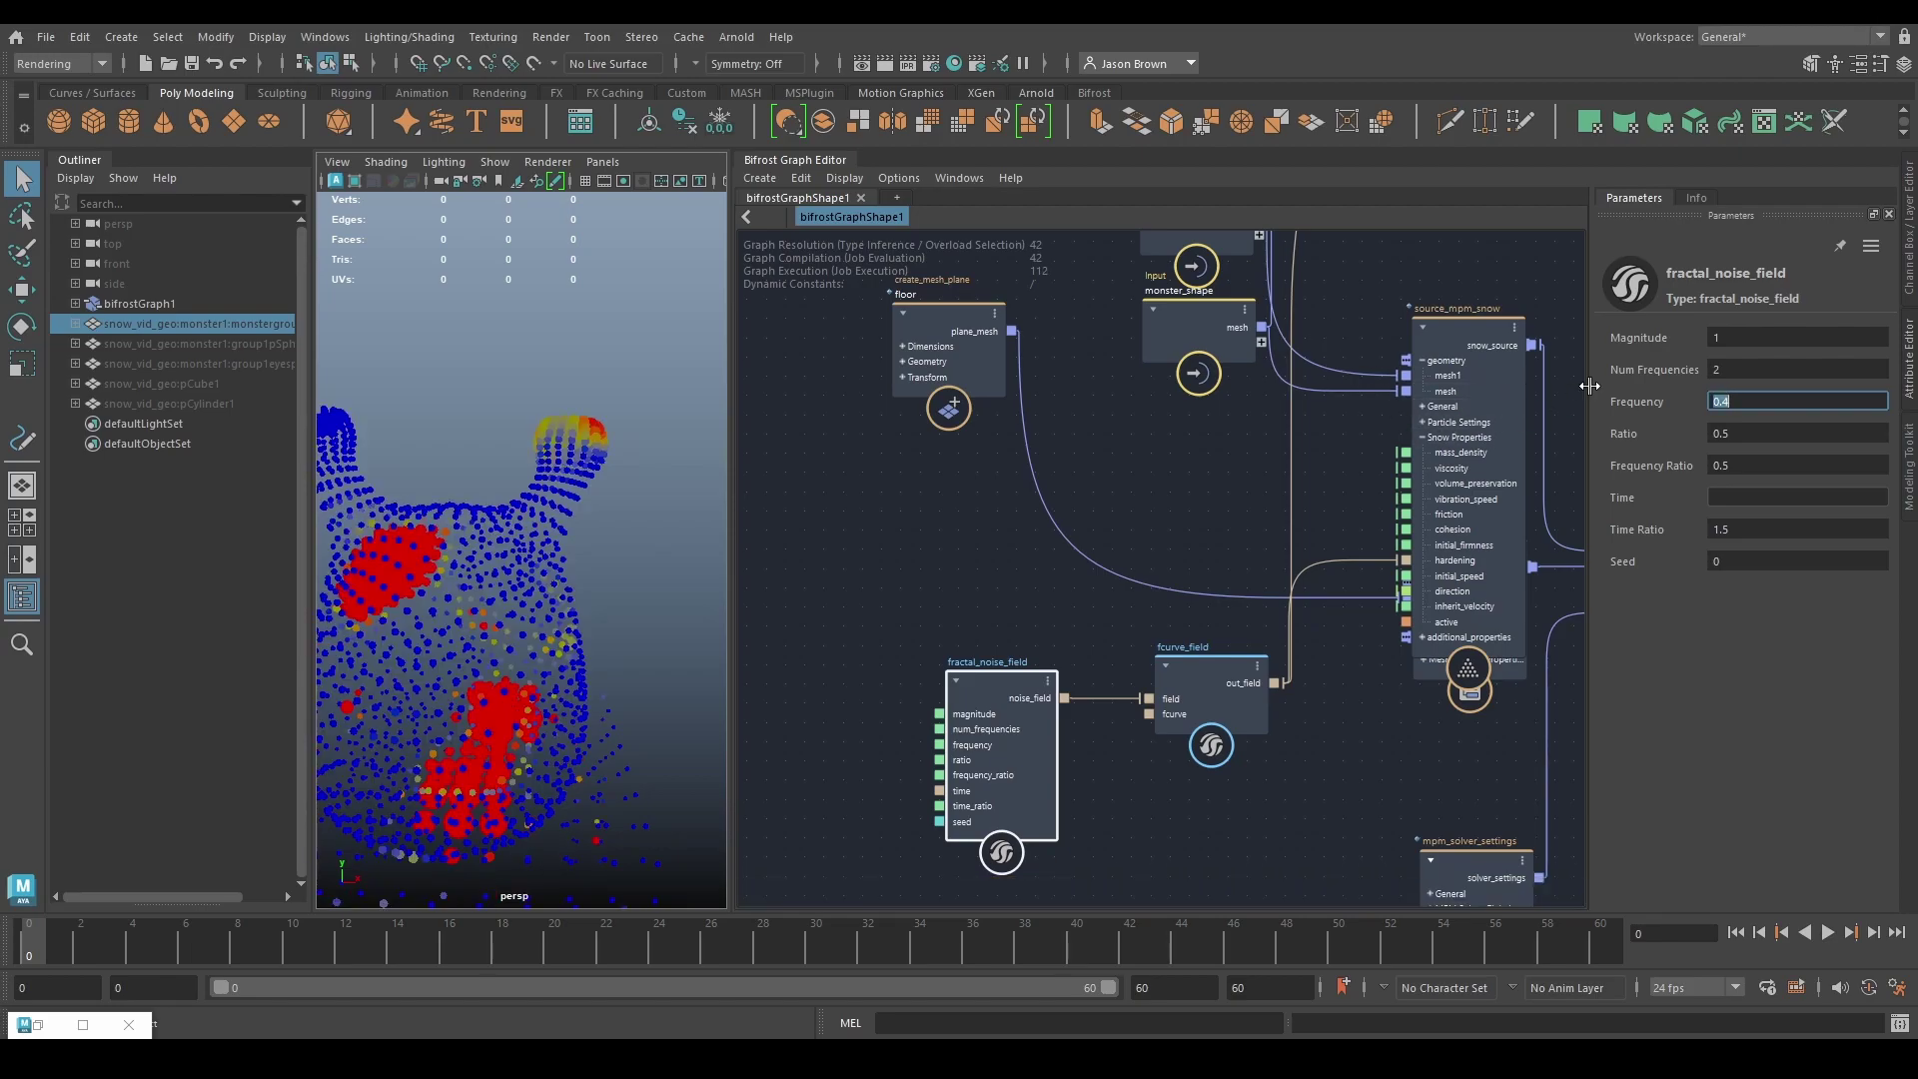
Step: Scrub the noise Seed to 4 and Frequency to 0.4624, viewing the whole monster
left_click_drag(1638, 401, 1525, 405)
left_click_drag(1628, 553, 1878, 553)
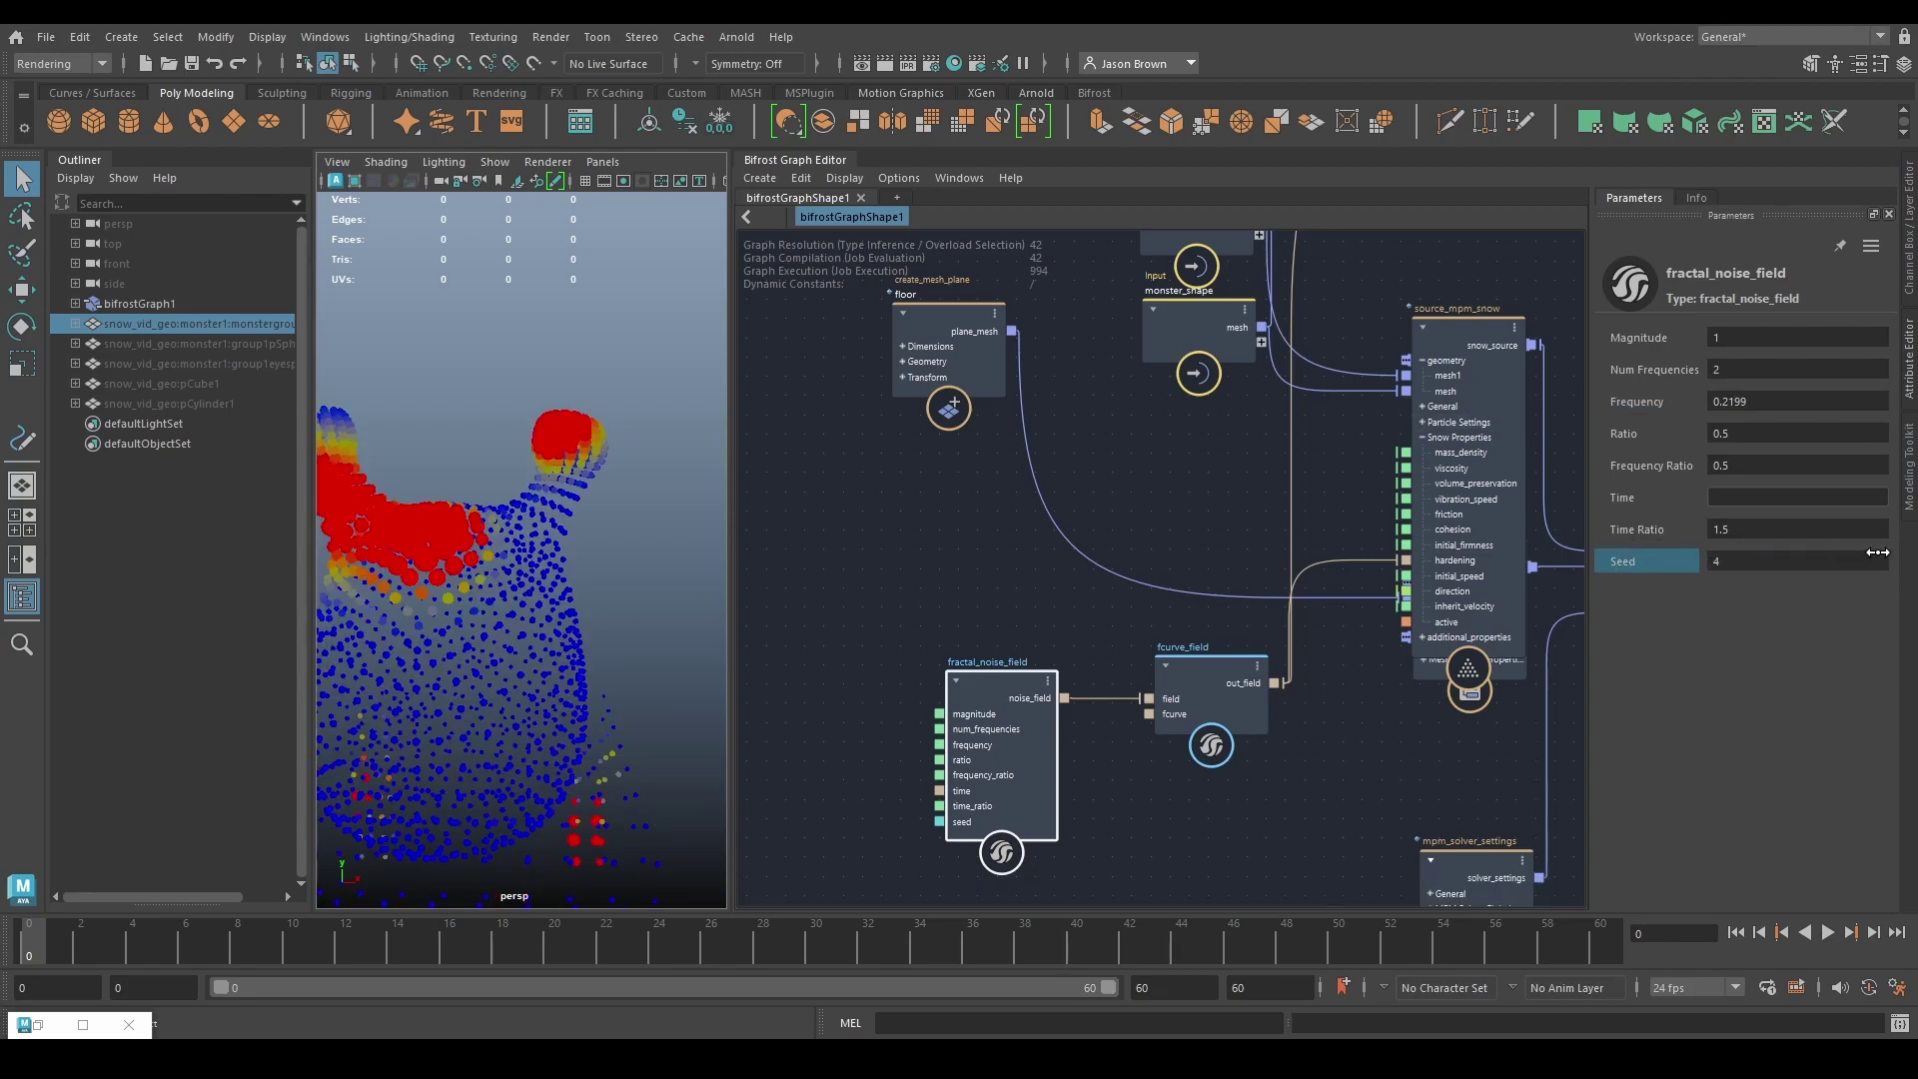
left_click_drag(1763, 402, 1804, 410)
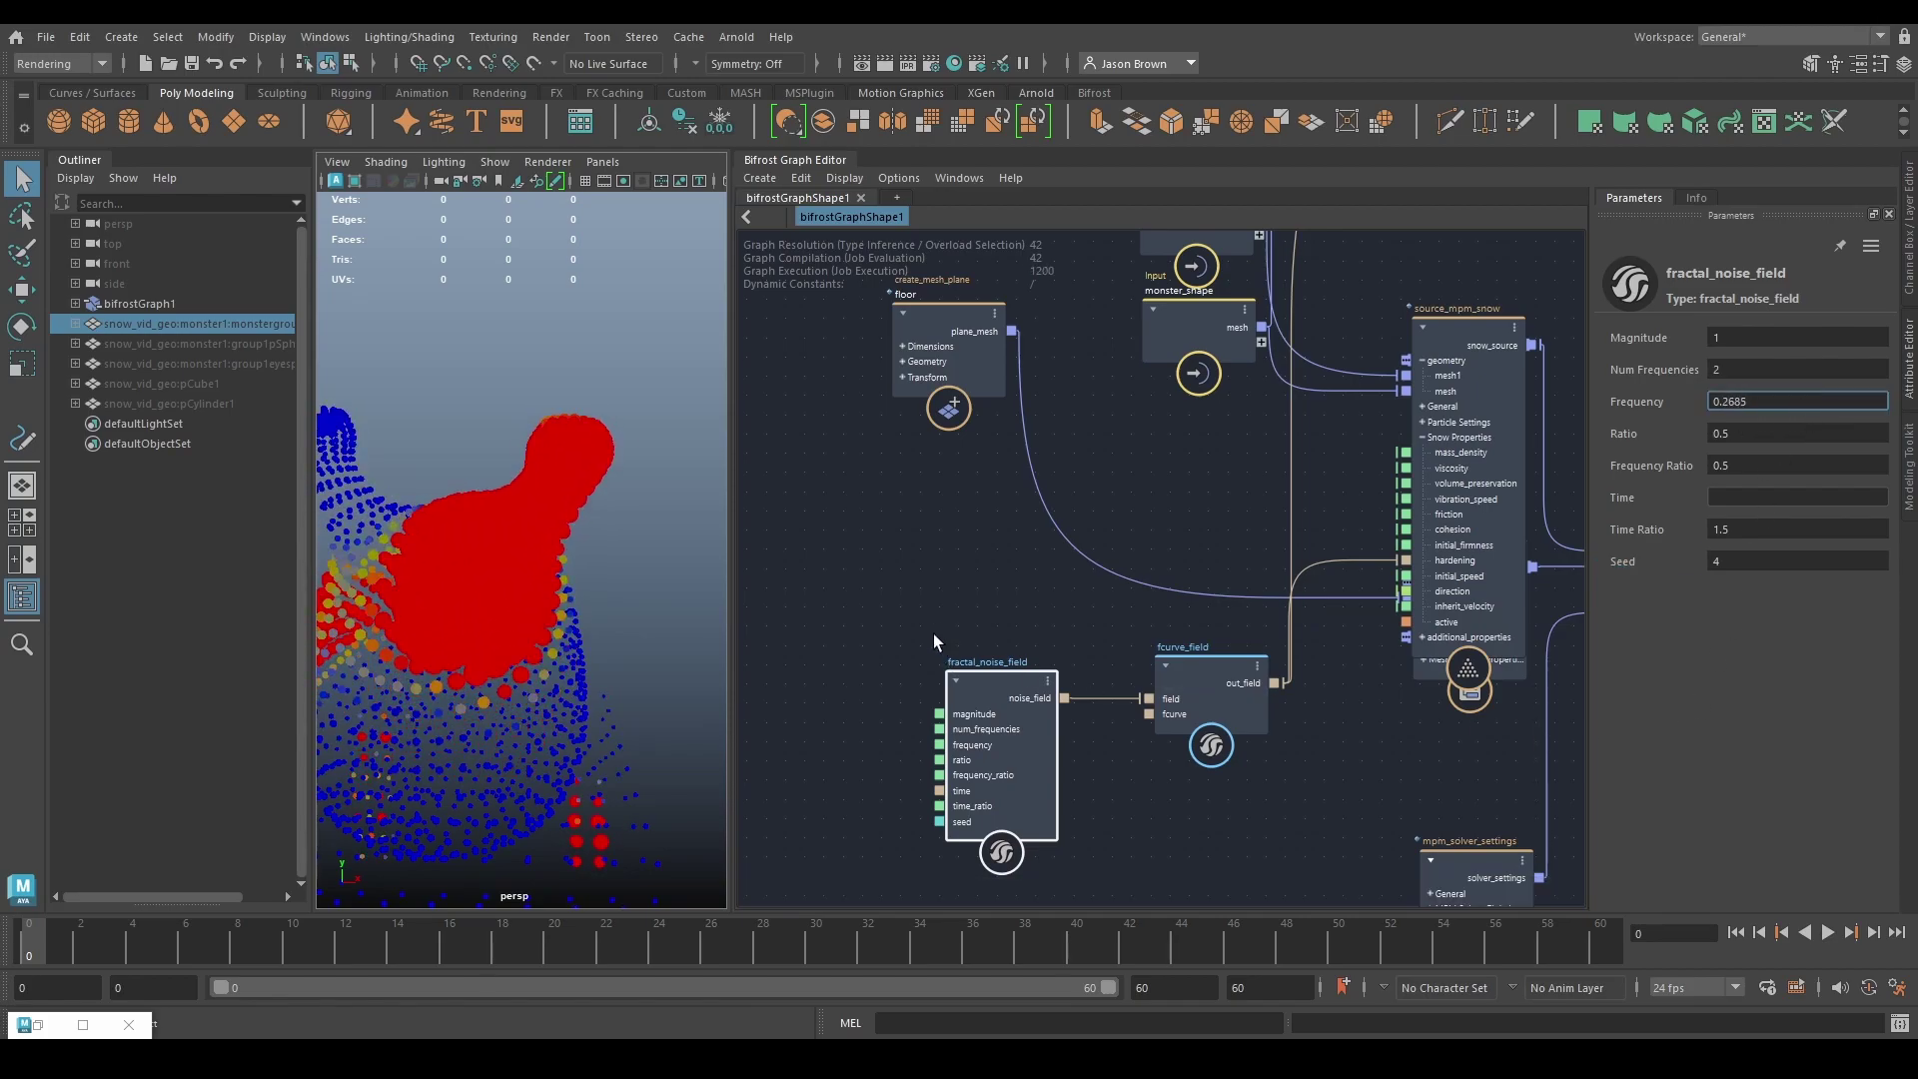
left_click_drag(1743, 401, 1757, 400)
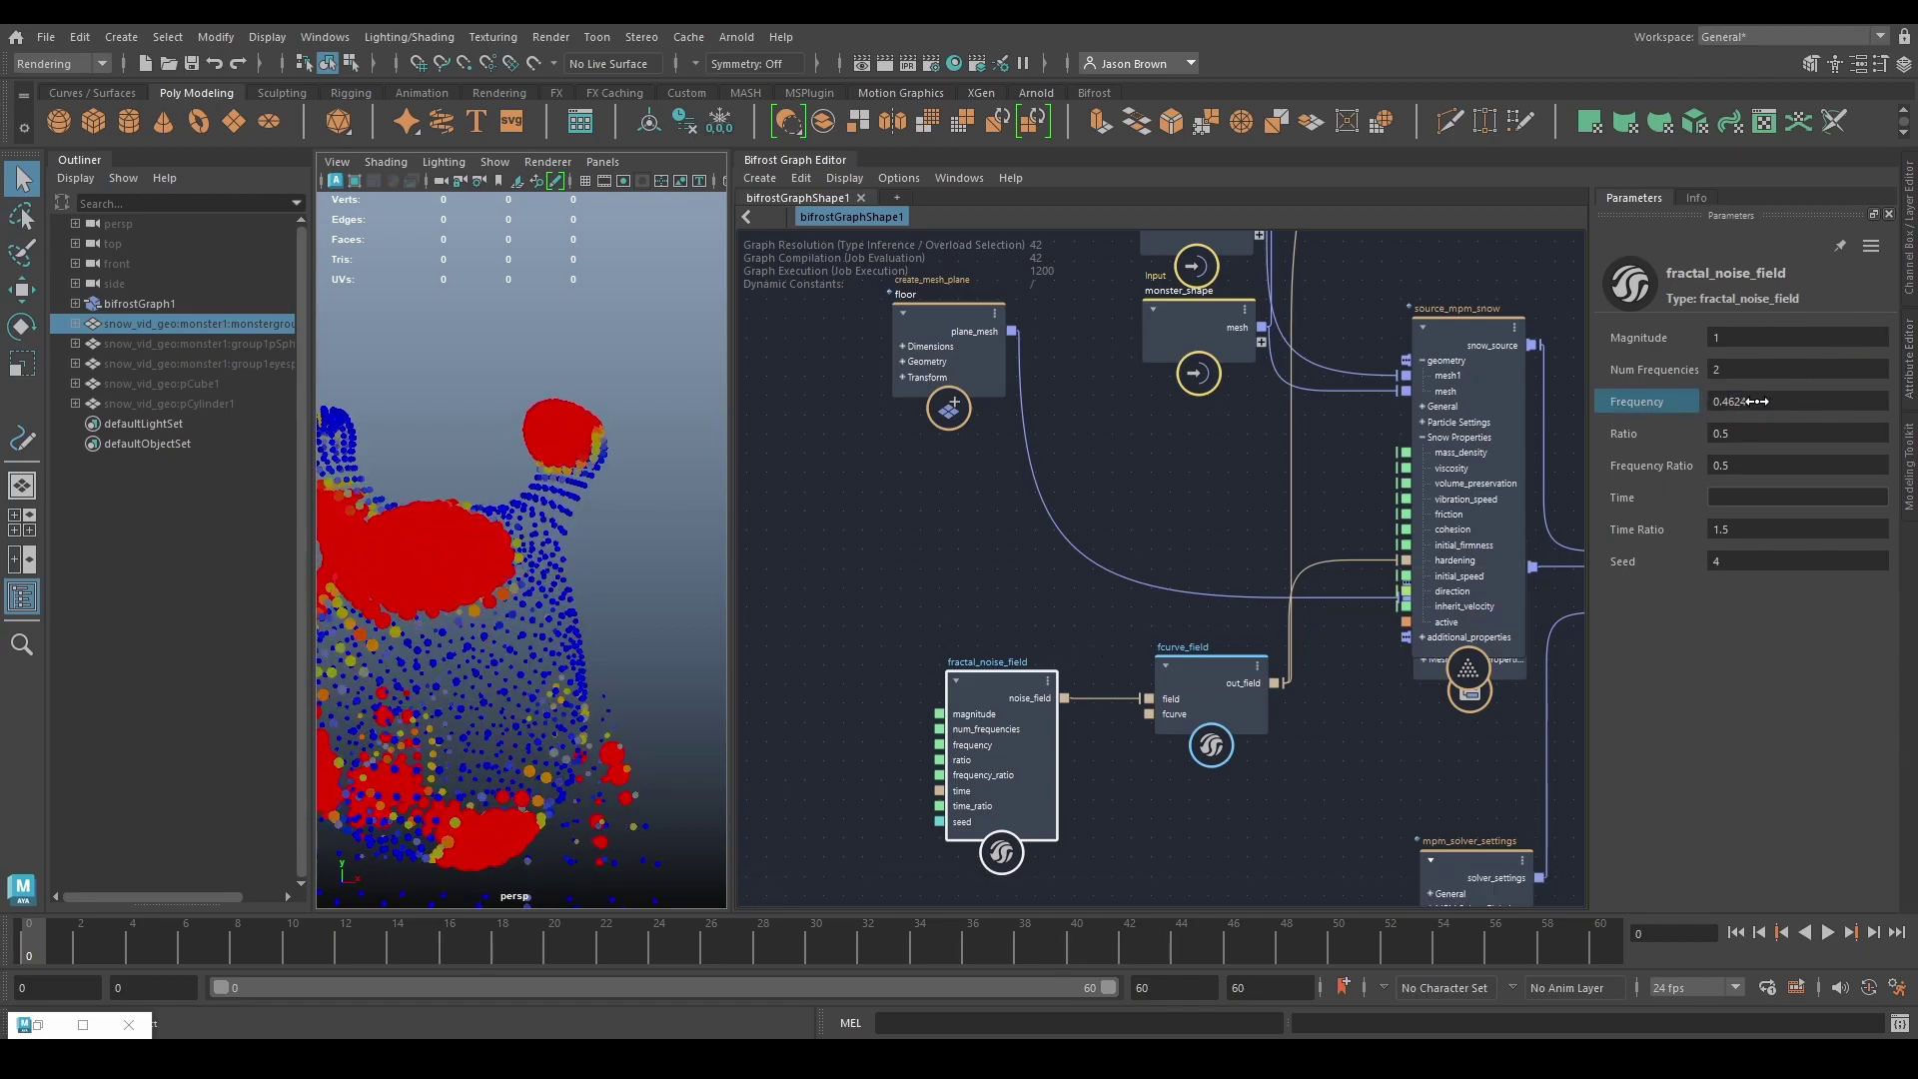
mouse_move(570, 540)
left_mouse_down("alt")
mouse_move(993, 515)
mouse_move(589, 520)
left_mouse_up("alt")
mouse_move(589, 519)
right_mouse_down("alt")
mouse_move(514, 499)
mouse_move(599, 509)
right_mouse_up("alt")
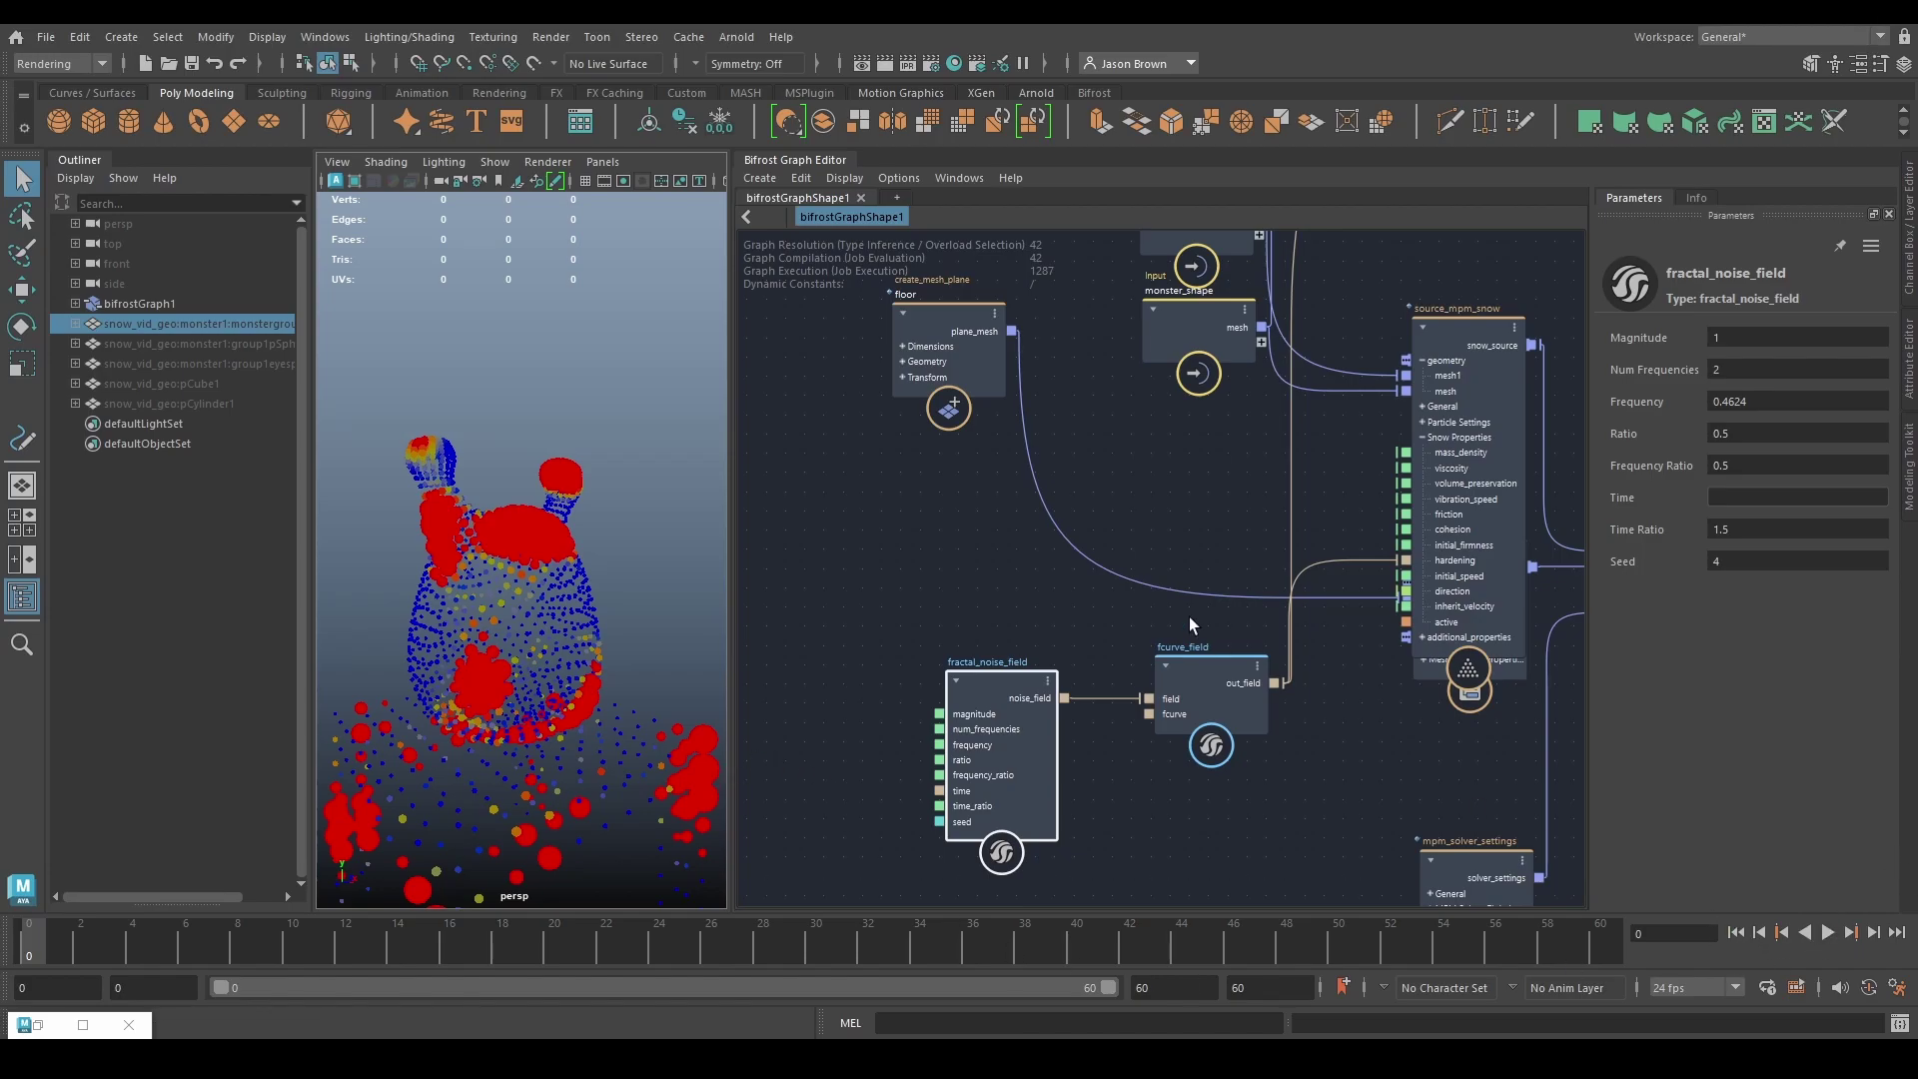
Step: Turn off the terminal's diagnostic D flag
middle_click_drag(1306, 620, 622, 703, "alt")
middle_click_drag(1312, 486, 1315, 584, "alt")
left_click(1322, 468)
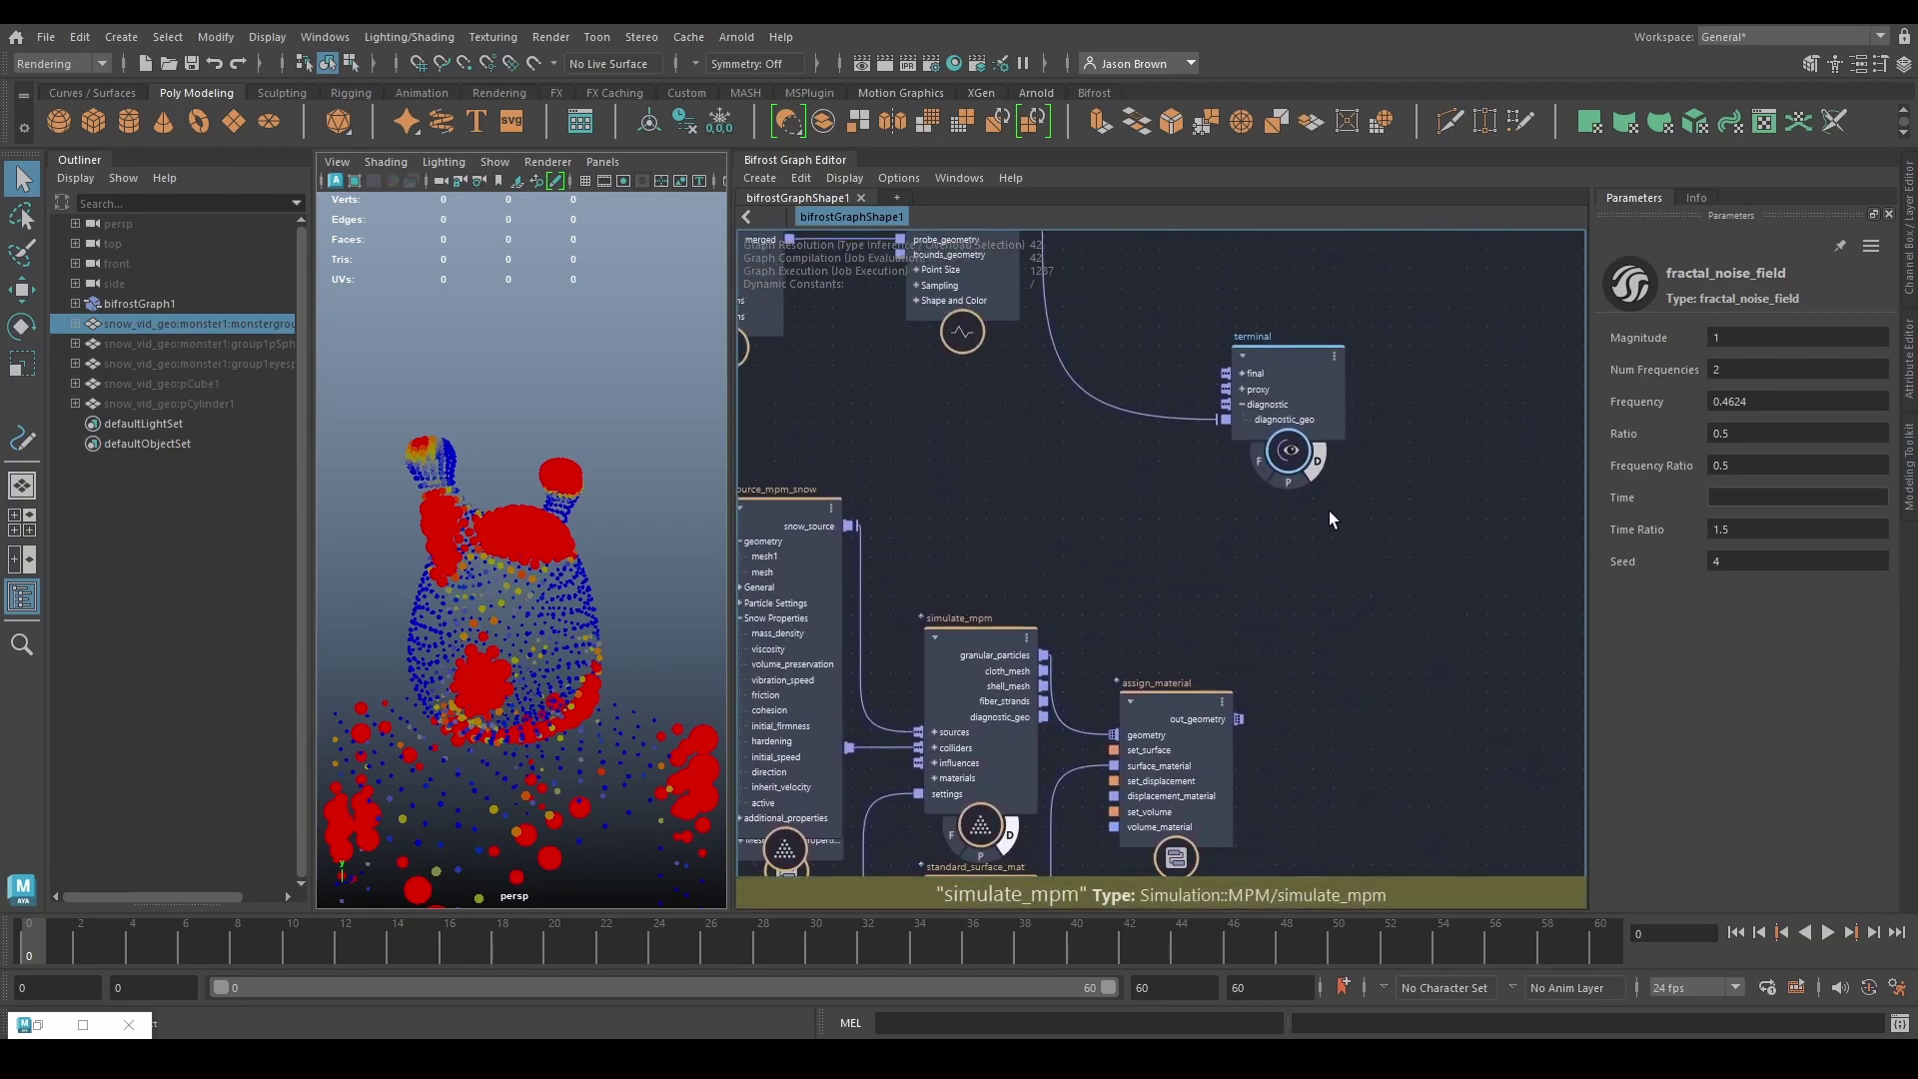
Step: Watch the FCheck playblast of the snow collapsing, then close it
middle_click_drag(1347, 755, 1480, 529, "alt")
middle_click_drag(1277, 719, 1337, 717, "alt")
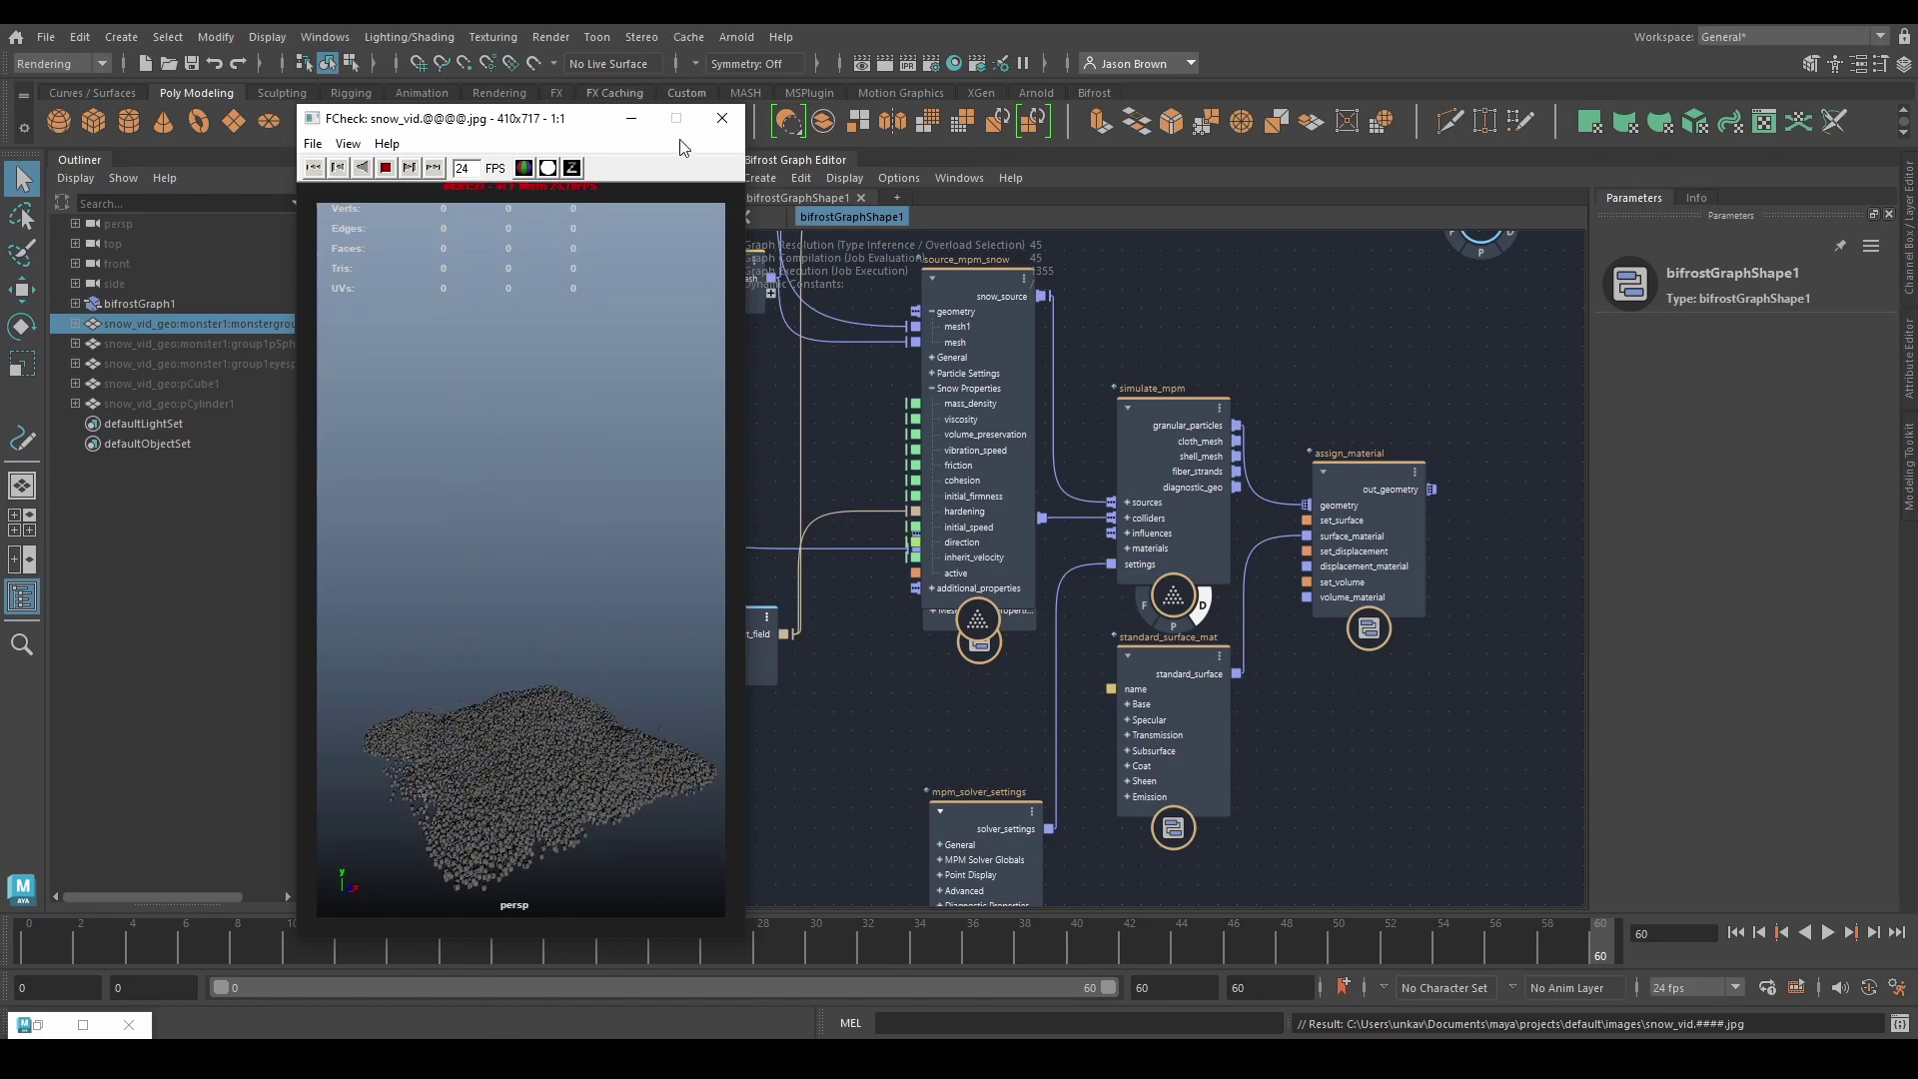
left_click(721, 118)
Step: Select fractal_noise_field and fcurve_field together and move them higher up
middle_click_drag(920, 743, 1547, 759, "alt")
left_click_drag(1439, 654, 925, 819)
left_click_drag(1347, 698, 1332, 510)
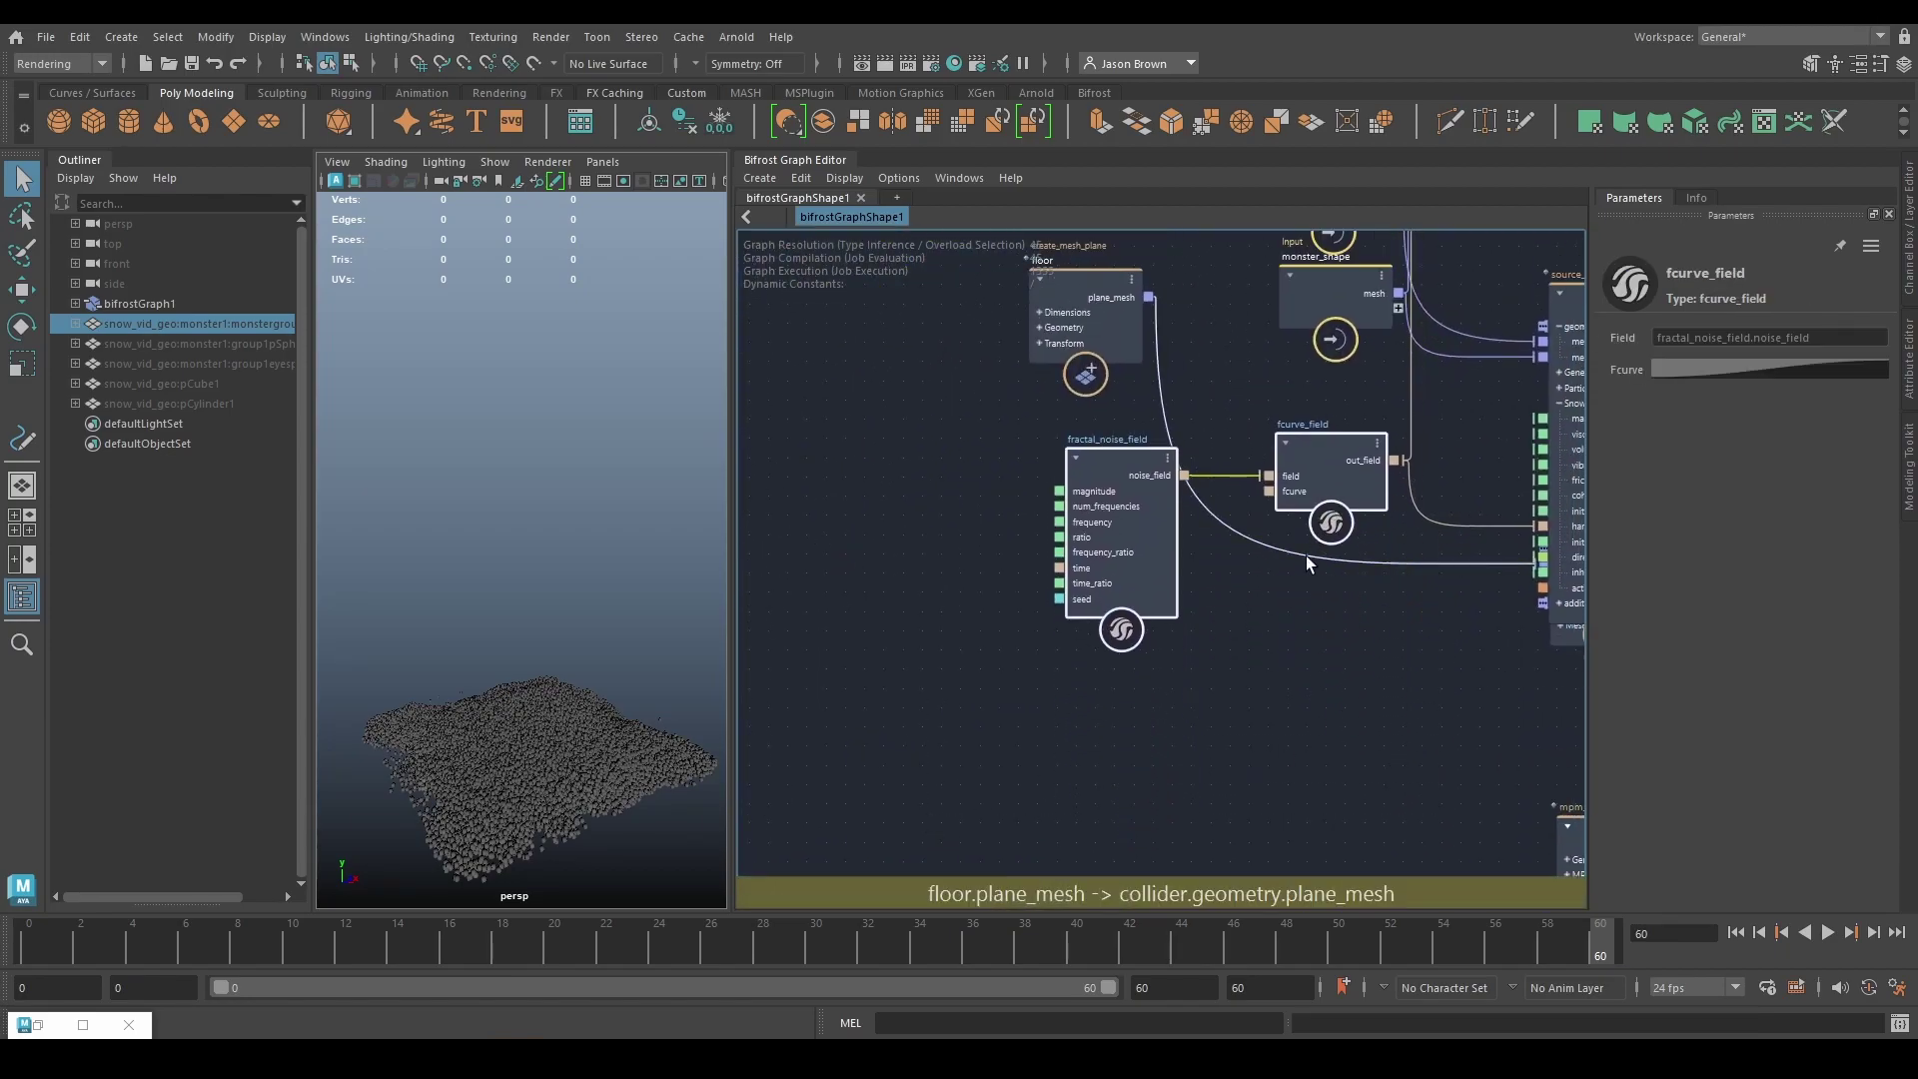
Step: Duplicate the noise and fcurve nodes and move the terminal beside scalar_field_scope
key("ctrl+d")
left_click_drag(1321, 763, 1347, 706)
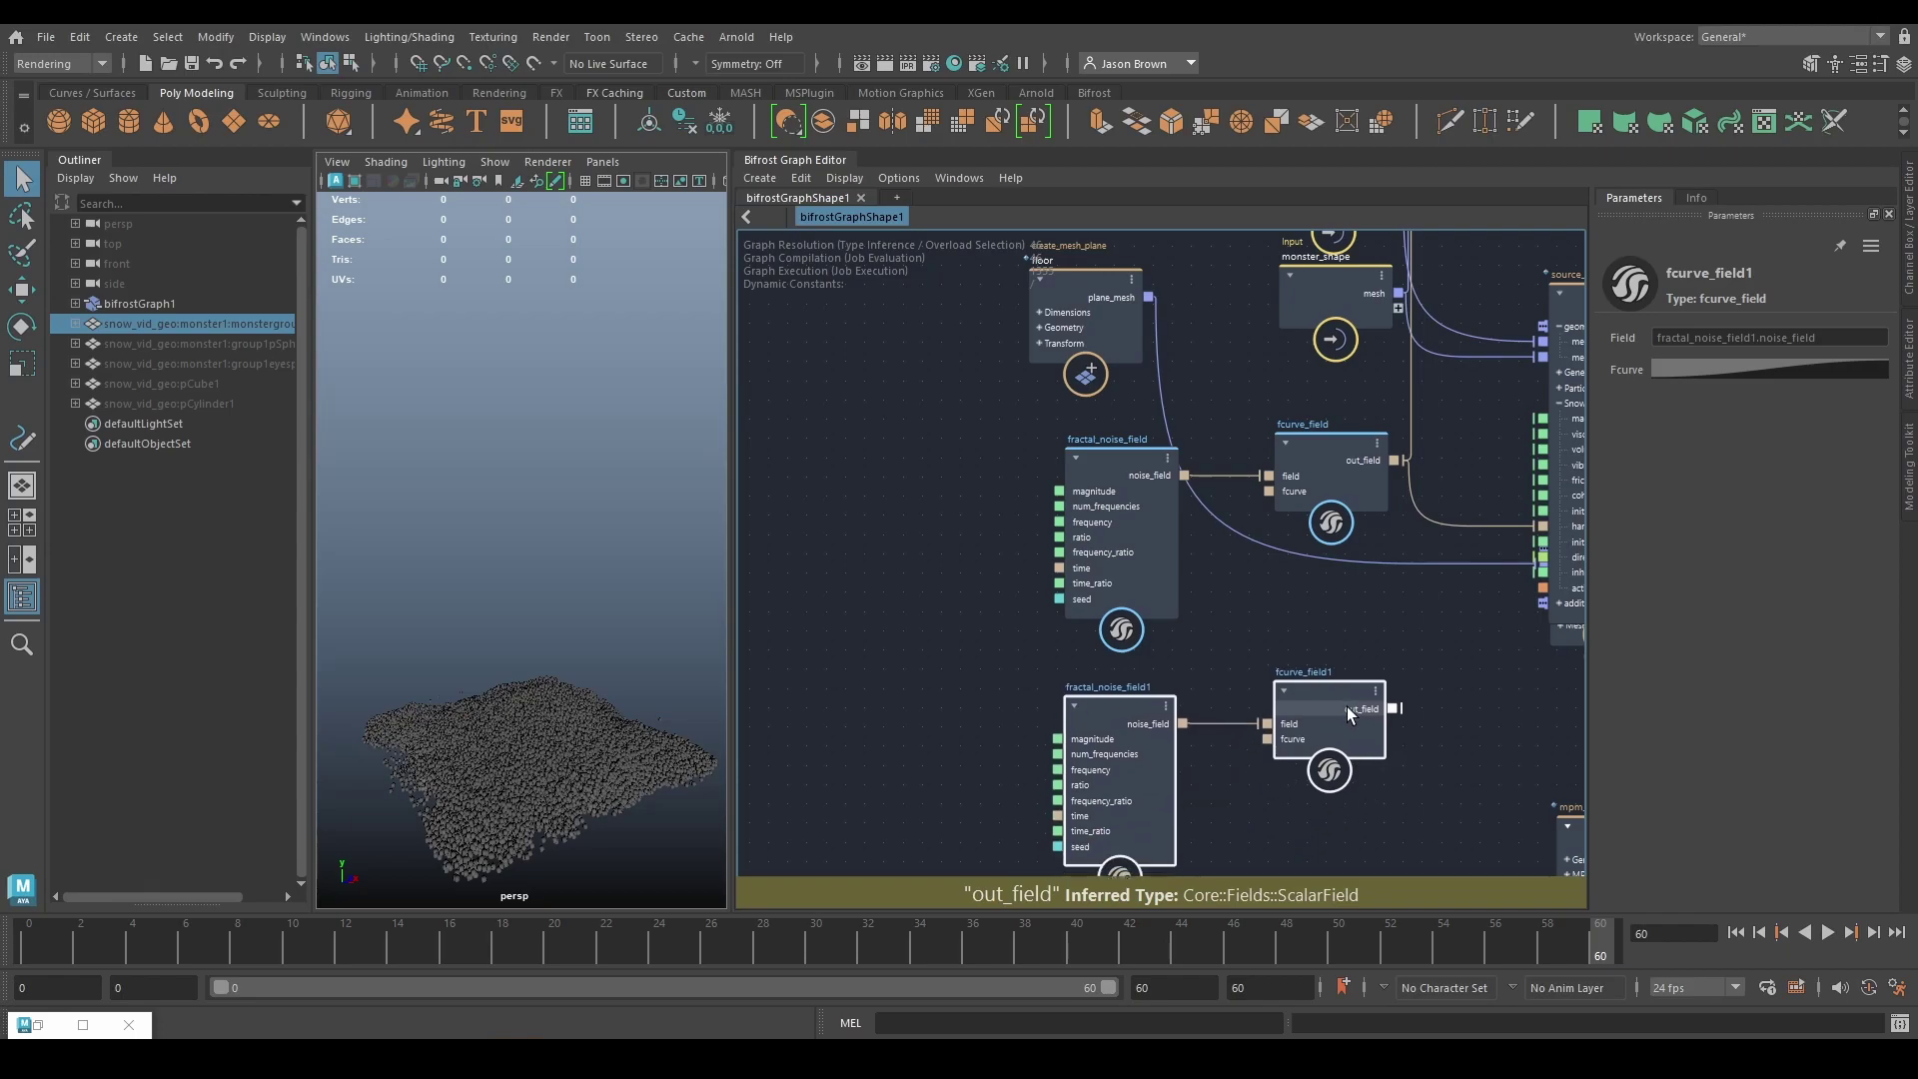
middle_click_drag(1477, 597, 933, 782, "alt")
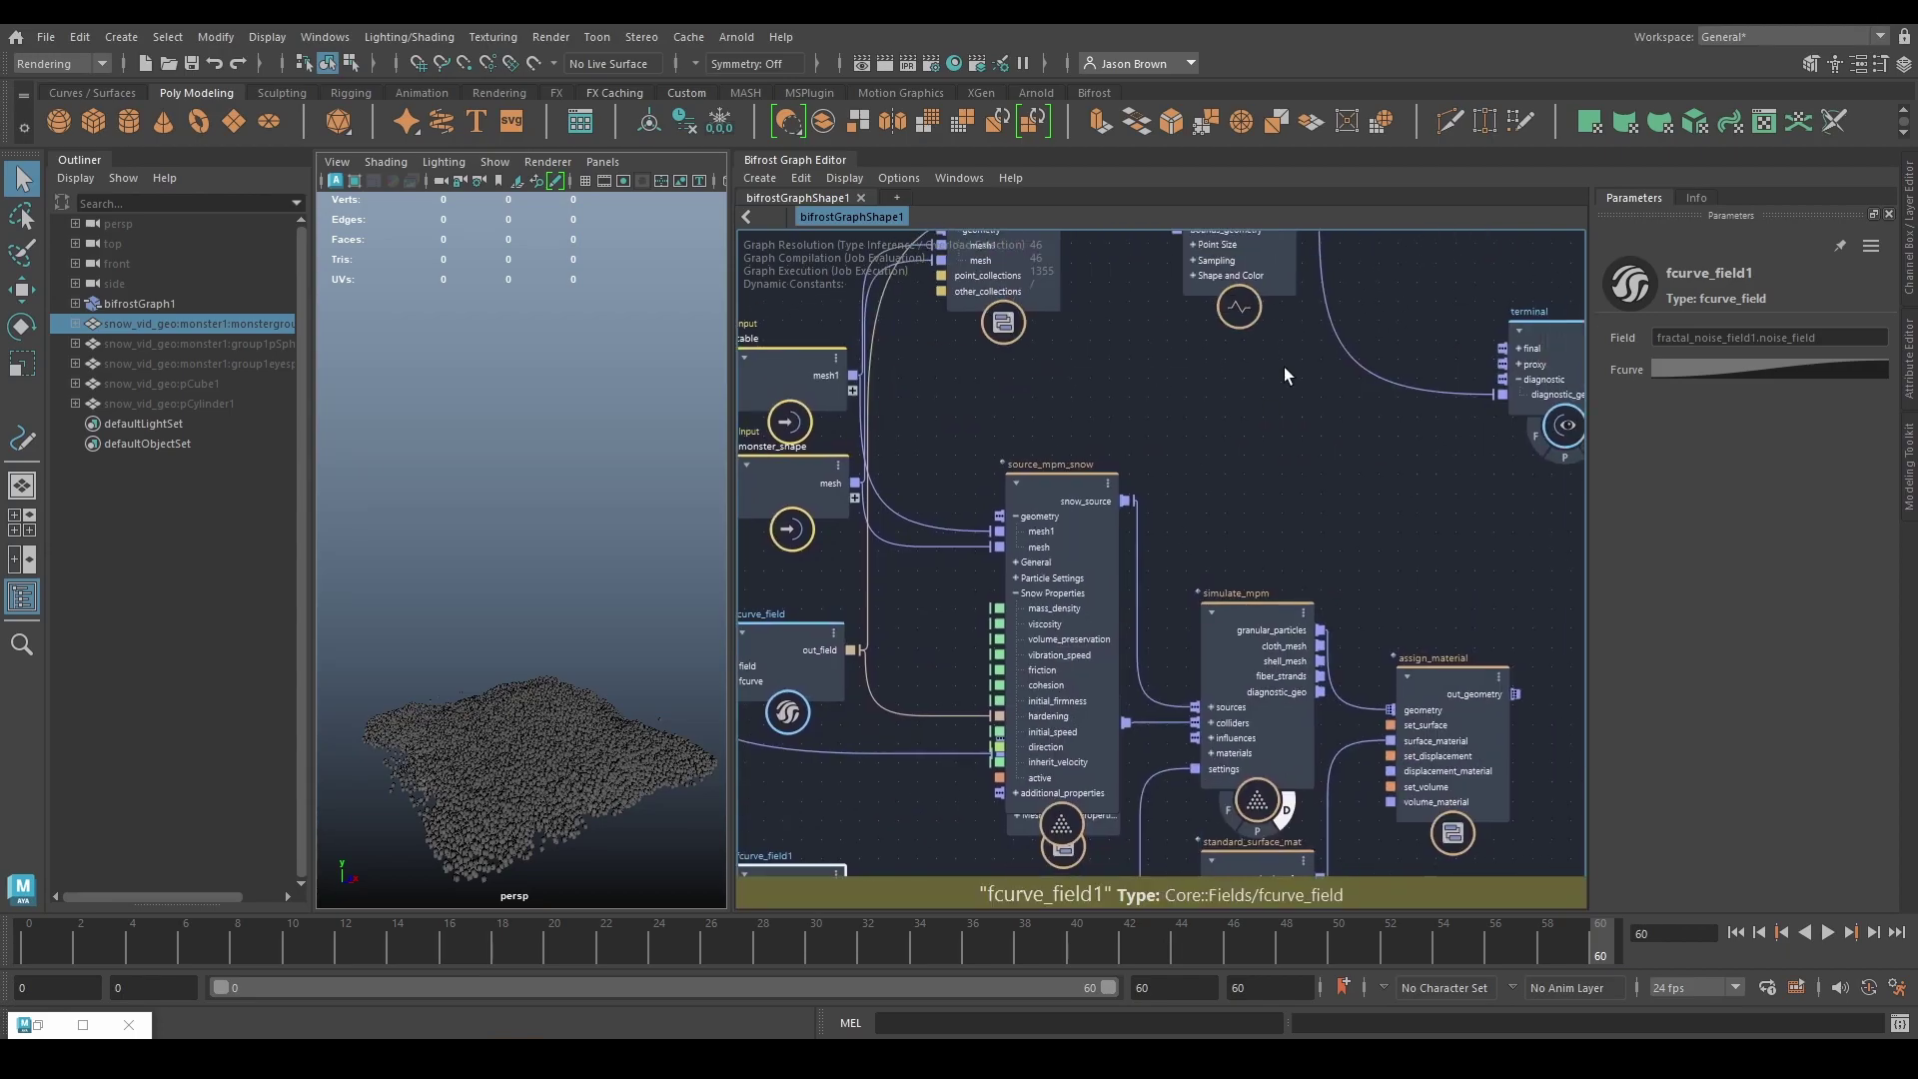
middle_click_drag(1287, 365, 1151, 649, "alt")
left_click_drag(1403, 642, 1272, 432)
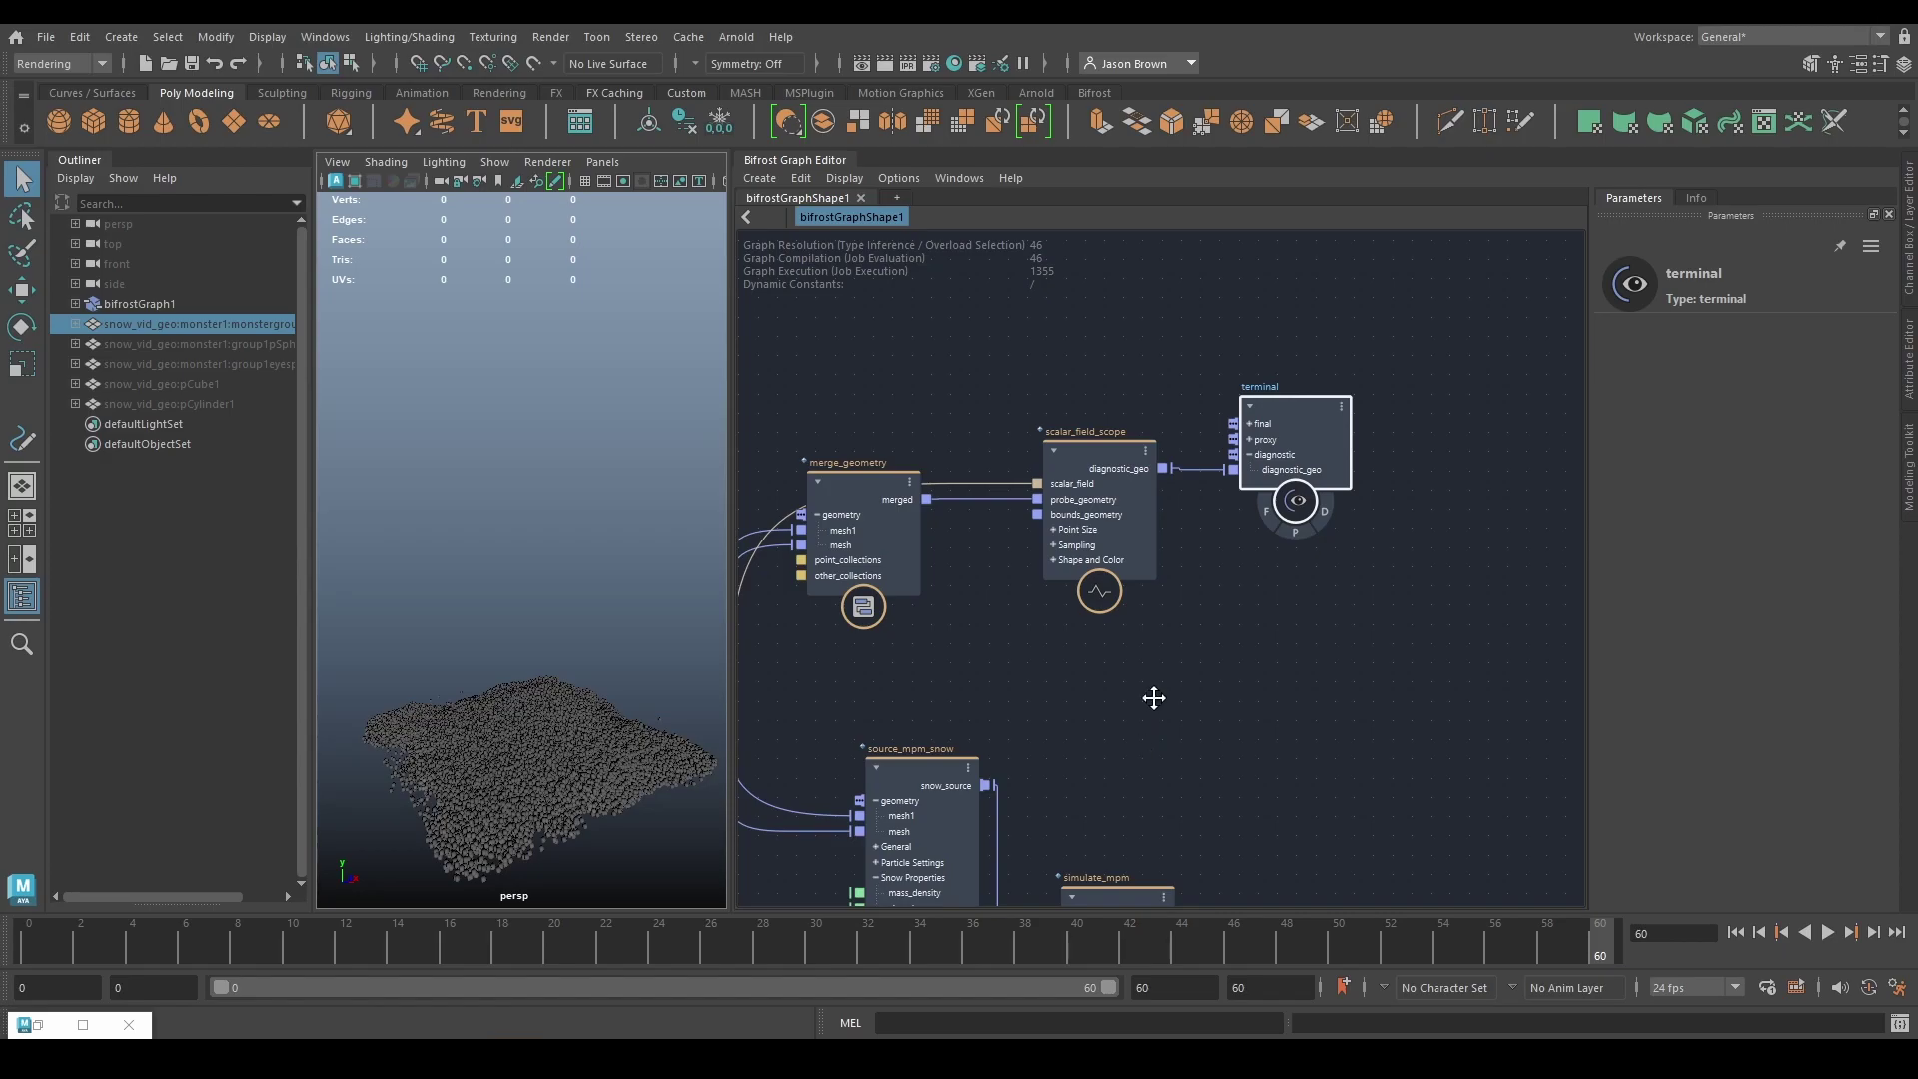
Step: Give fractal_noise_field1 Num Frequencies 3, Frequency 0.1402 and Seed 3
middle_click_drag(1154, 698, 1577, 312, "alt")
middle_click_drag(1252, 484, 1528, 483, "alt")
left_click(1141, 830)
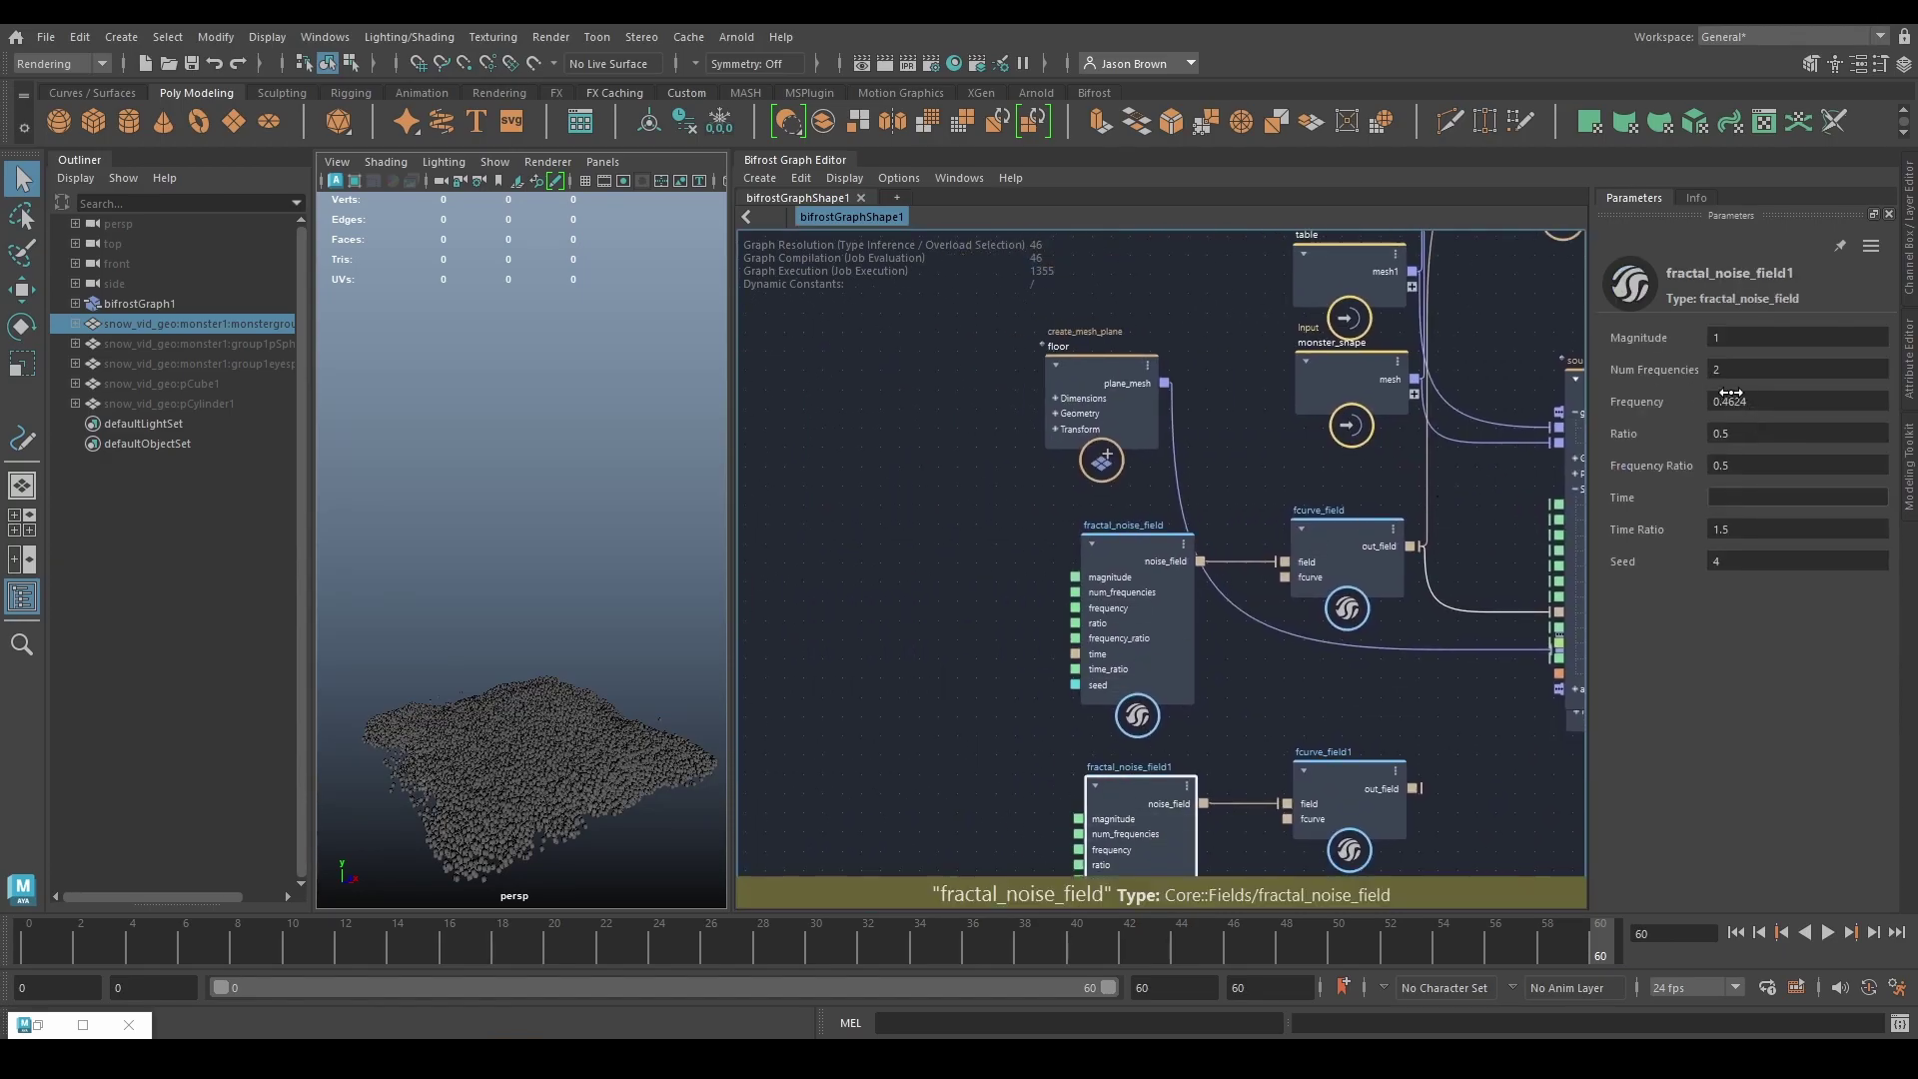
left_click(1726, 369)
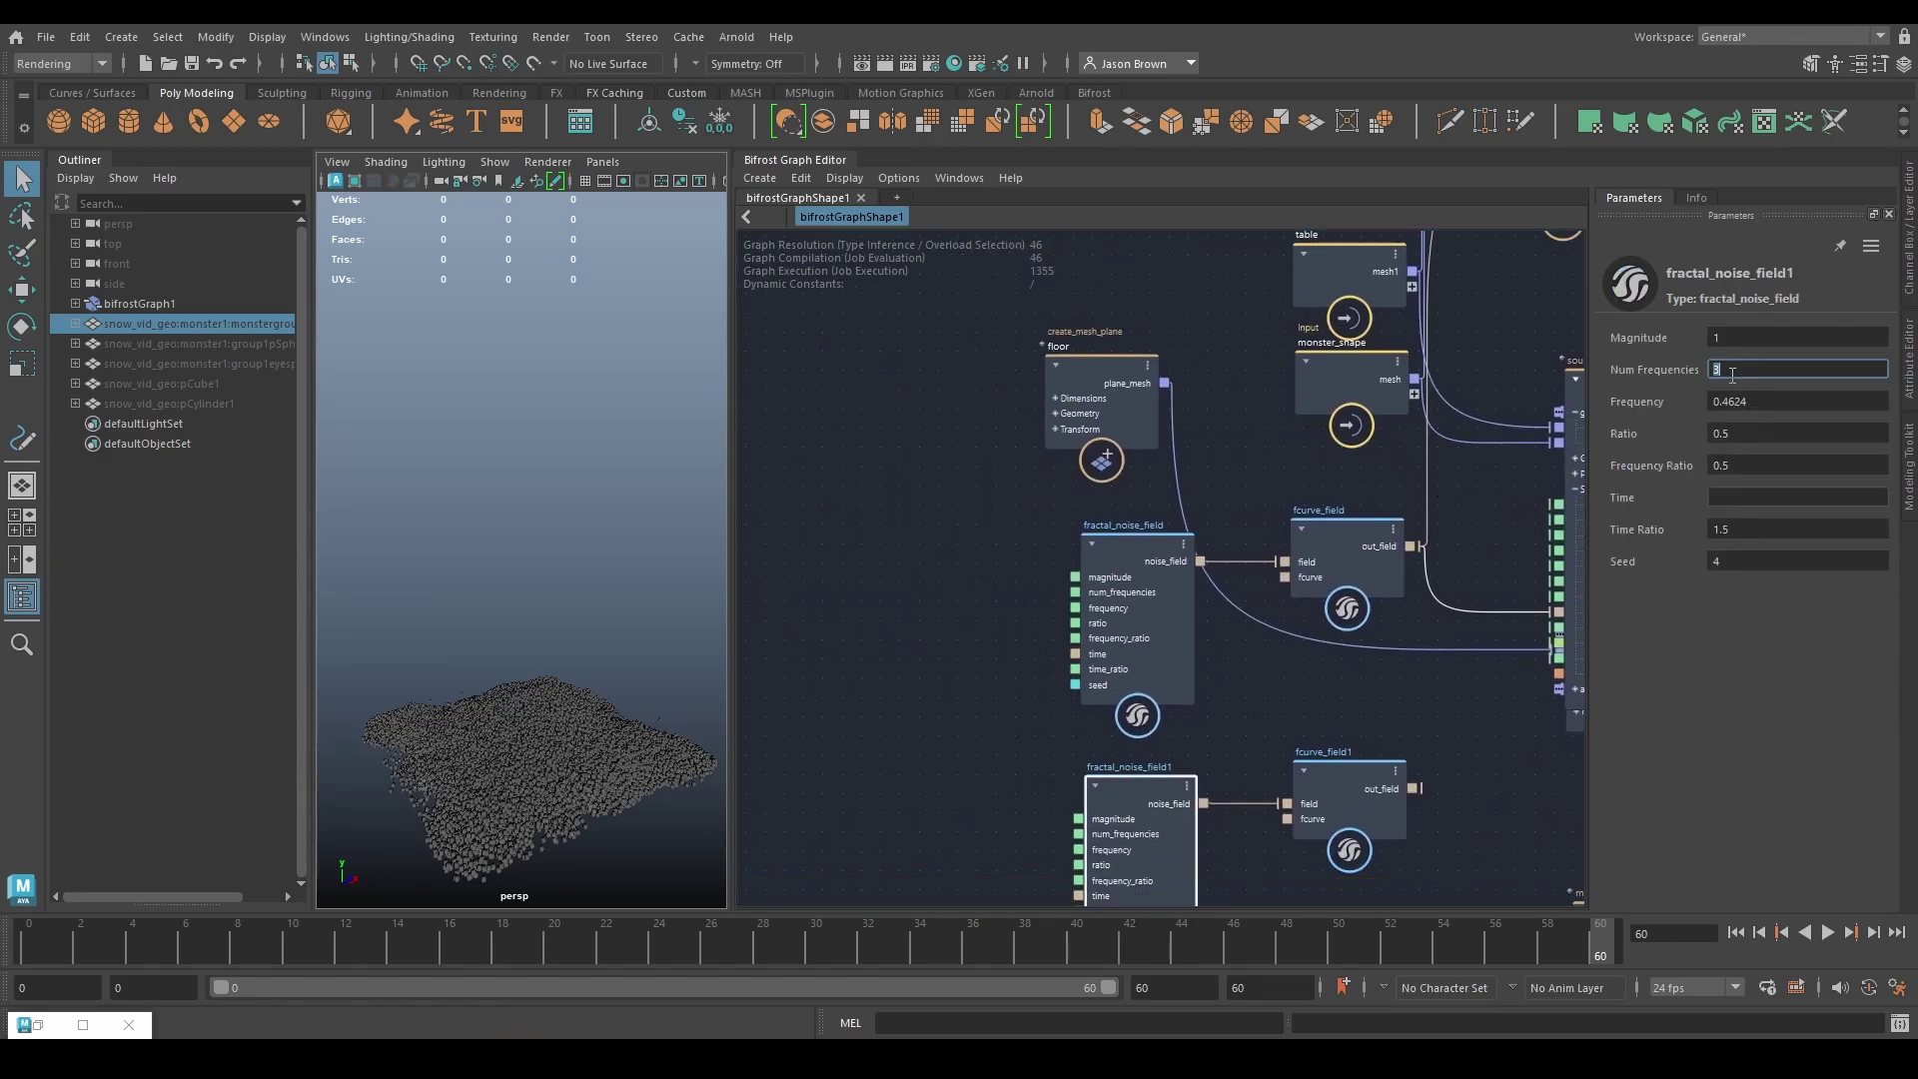
left_click(1742, 403)
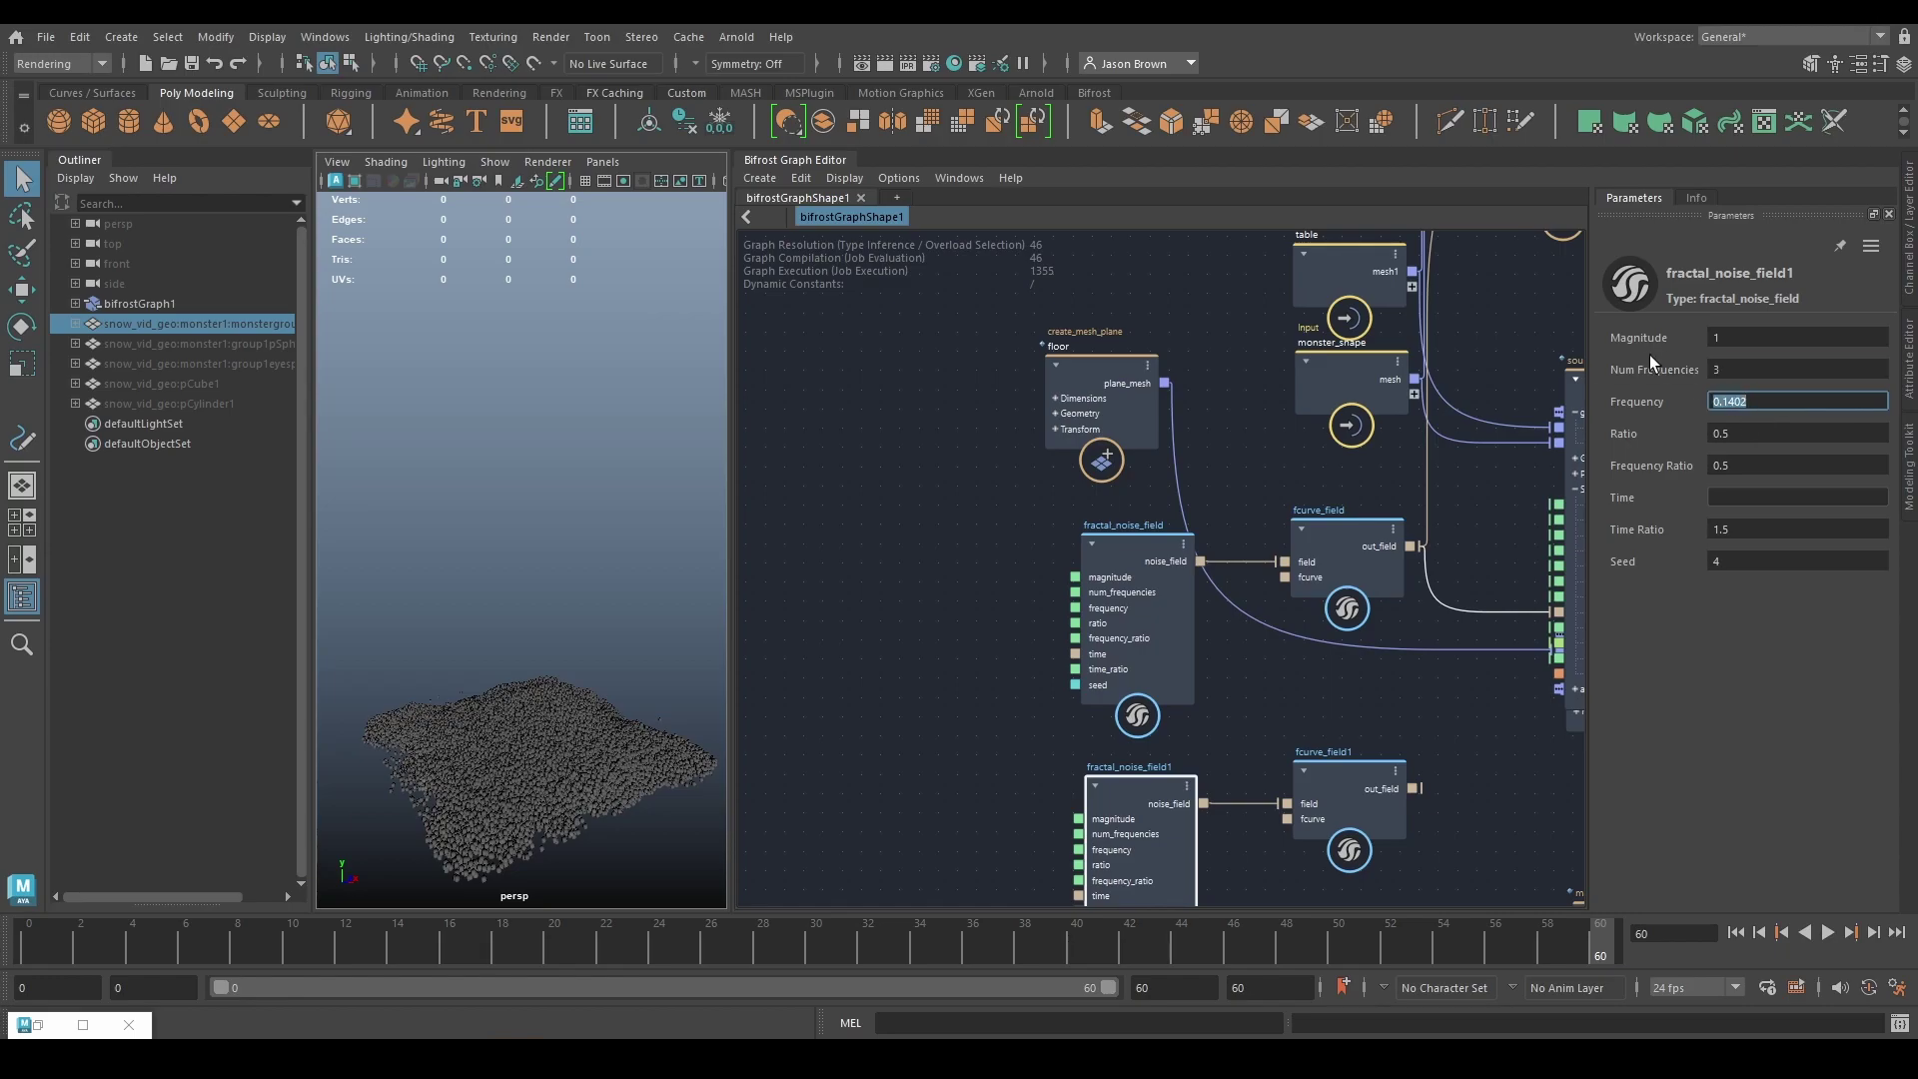
left_click(1725, 562)
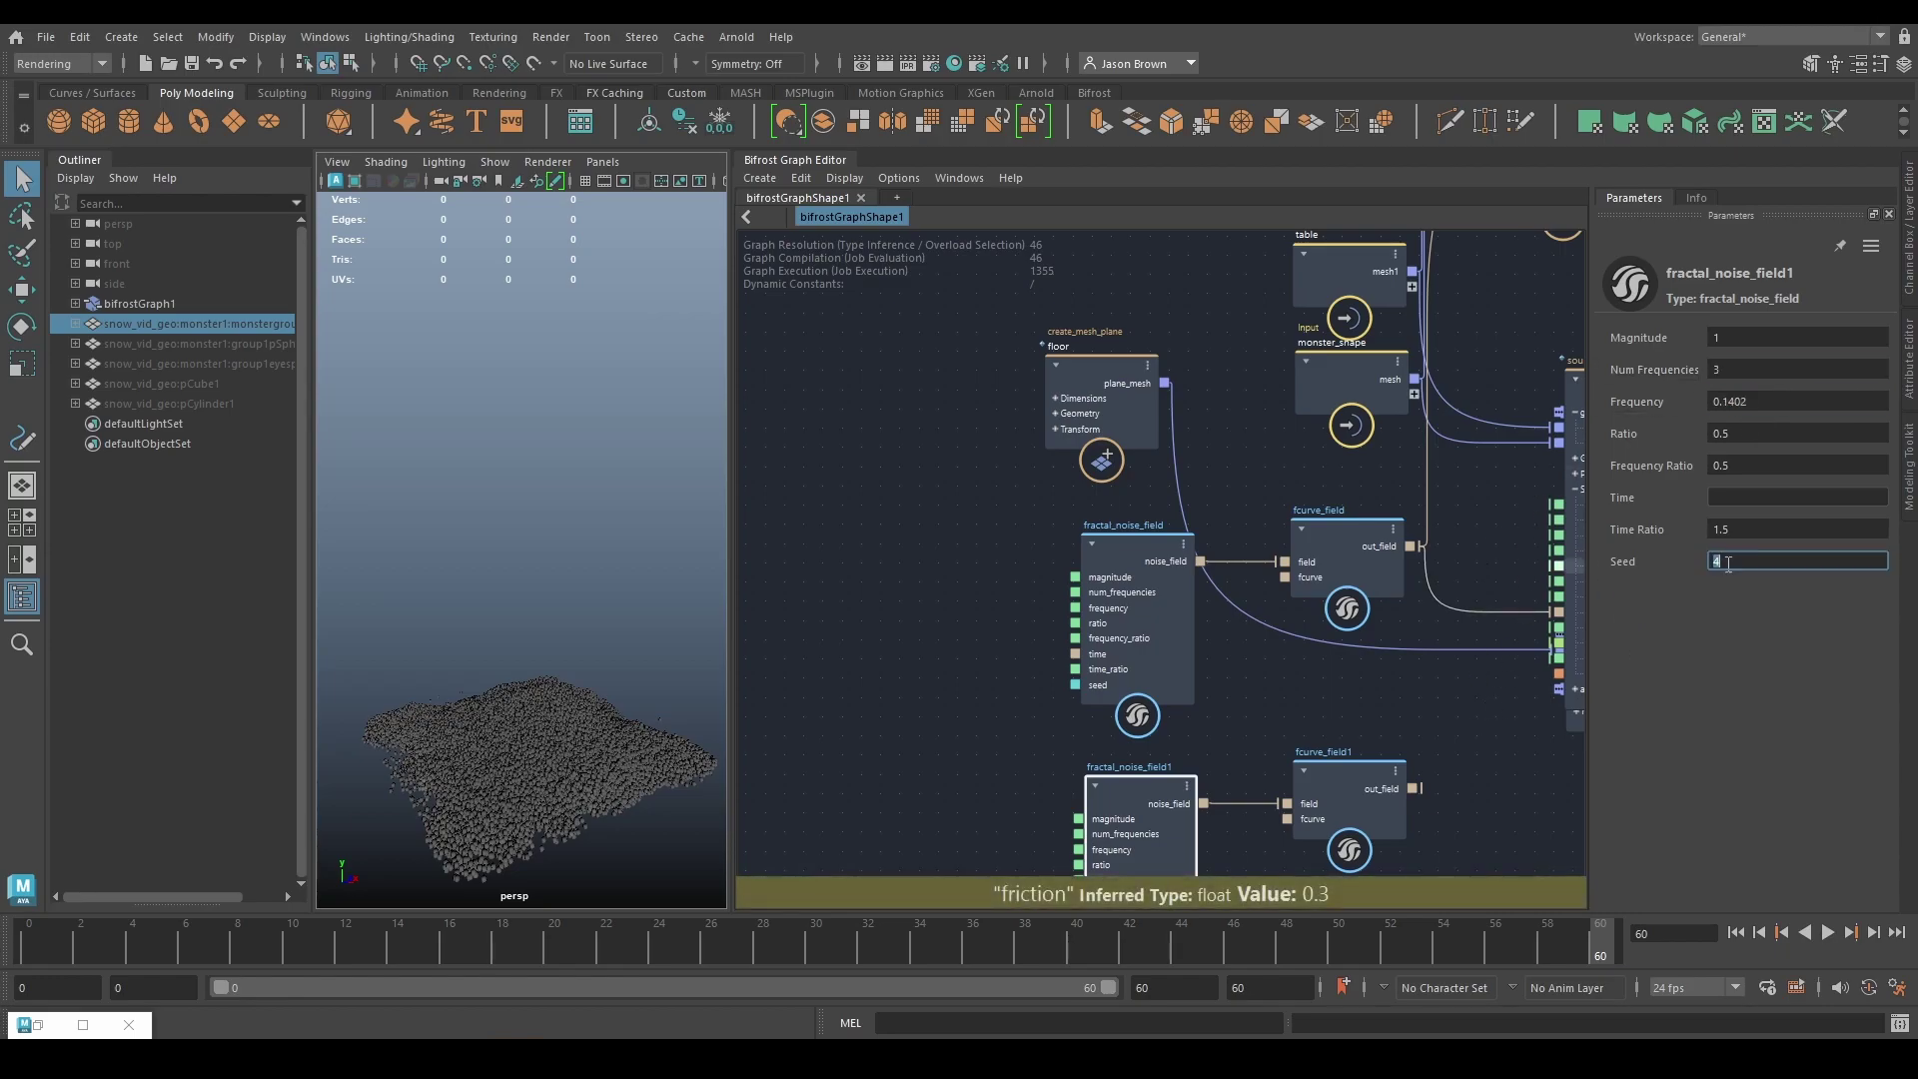
Step: Wire fcurve_field1's output to the snow source's cohesion and to scalar_field_scope
scroll(1219, 711, "down", 2)
middle_click_drag(1219, 711, 1024, 613, "alt")
scroll(1243, 649, "up", 2)
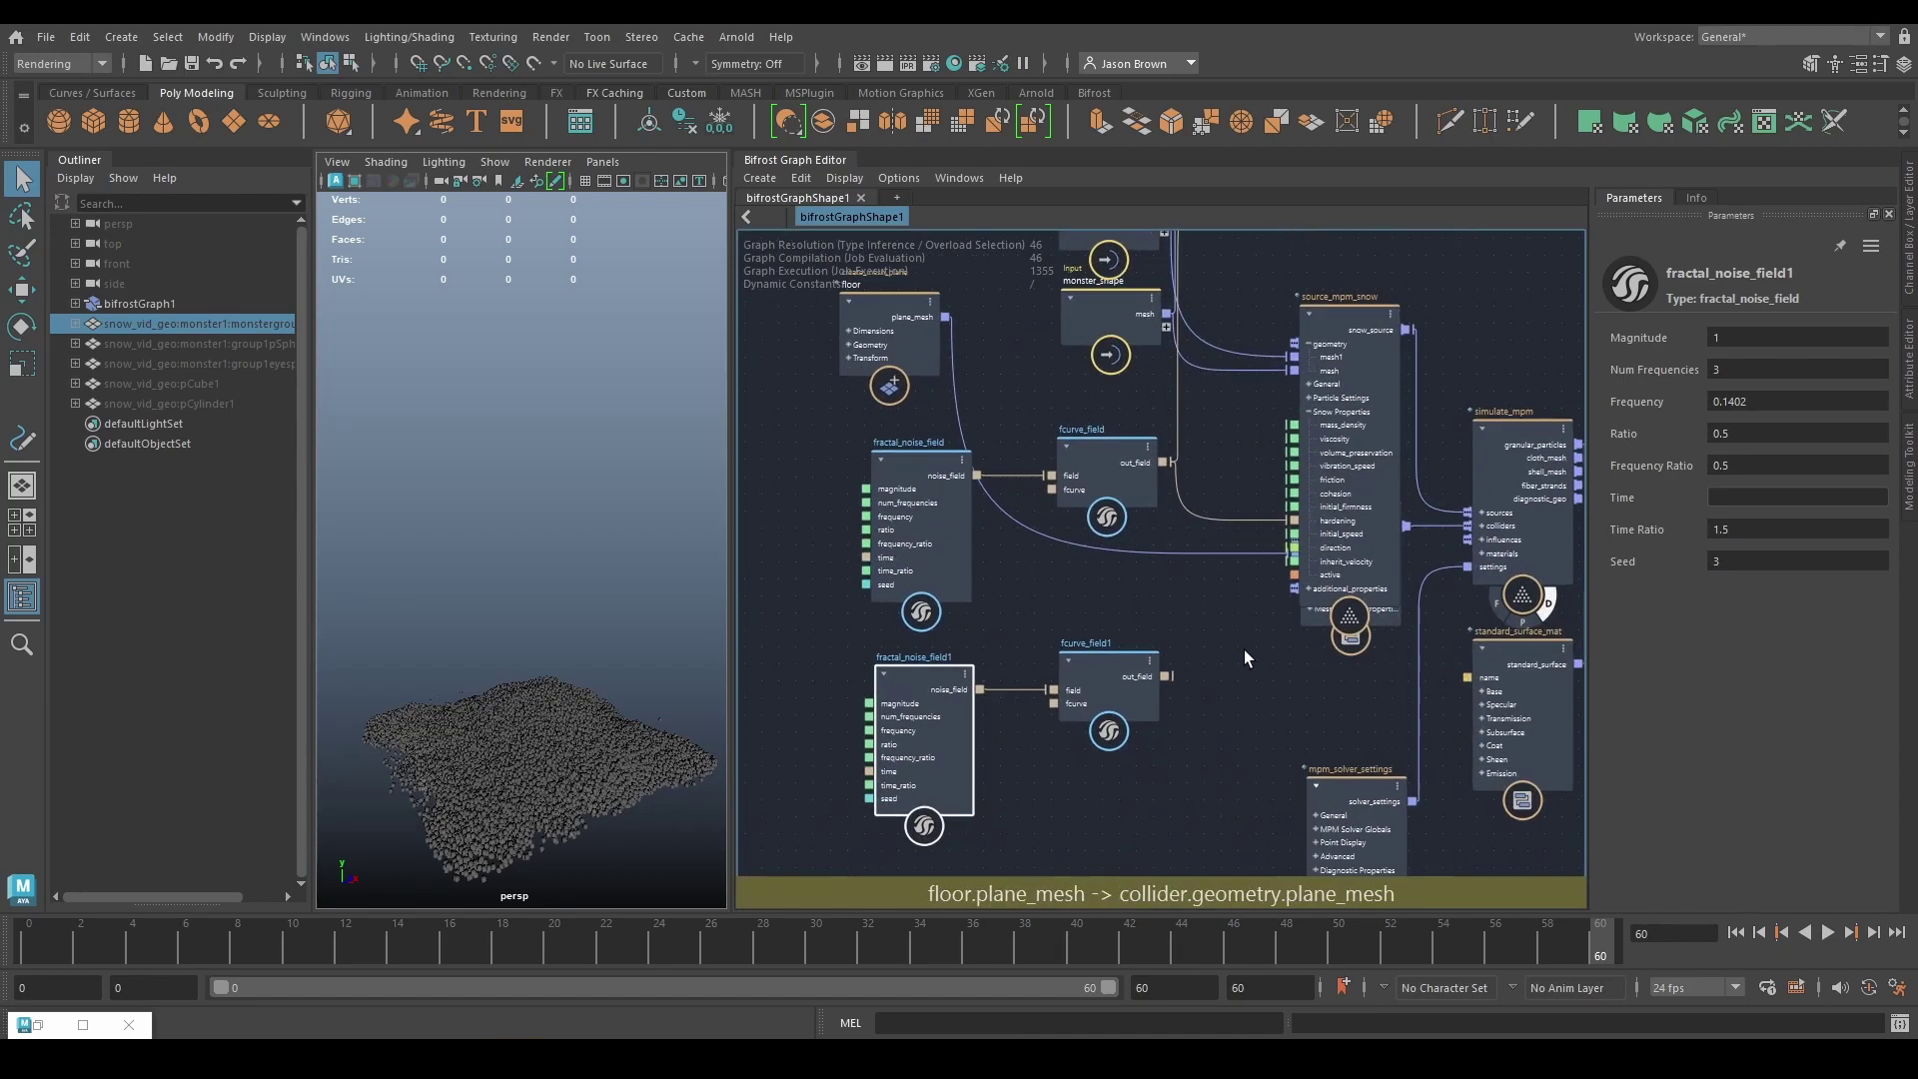
middle_click_drag(1244, 649, 1233, 695, "alt")
left_click_drag(1149, 726, 1308, 519)
left_click(1309, 520)
left_click(1148, 726)
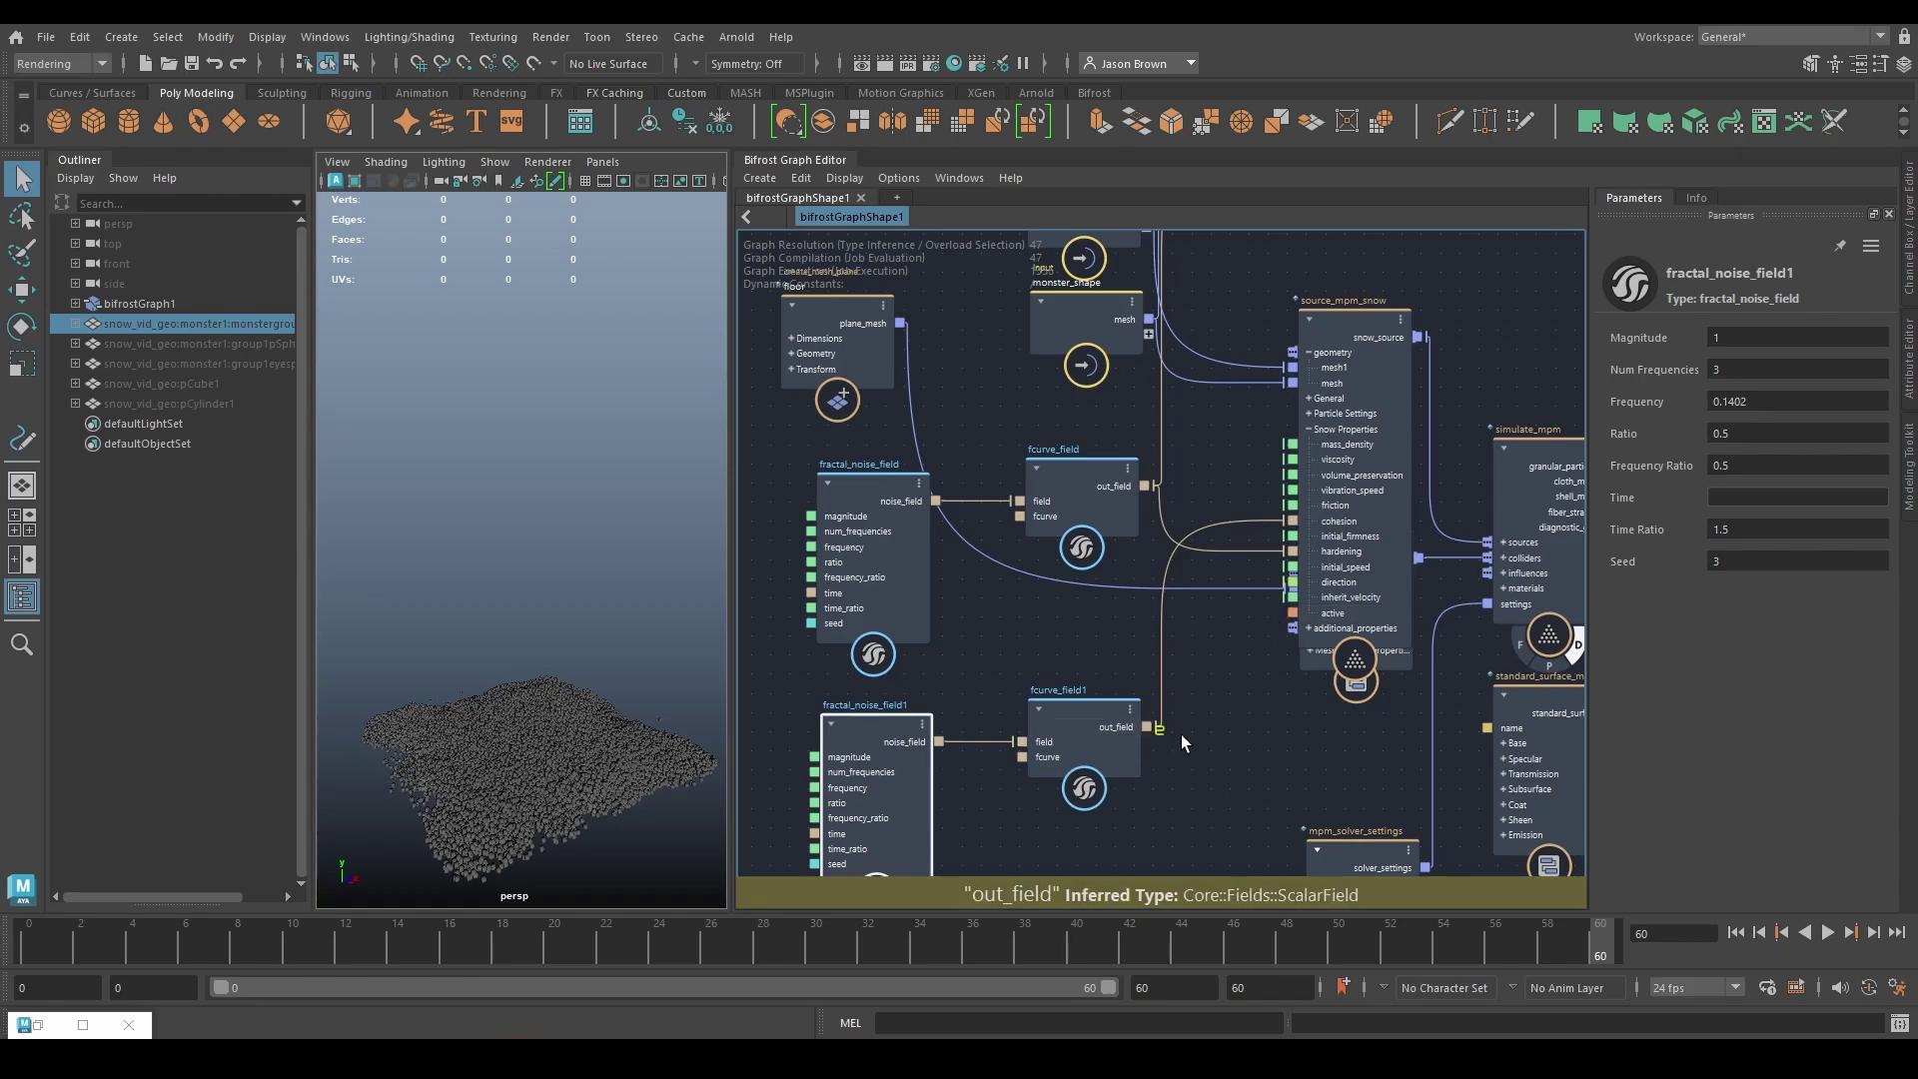
middle_click_drag(1496, 297, 1365, 536, "alt")
left_click_drag(1364, 538, 1191, 411)
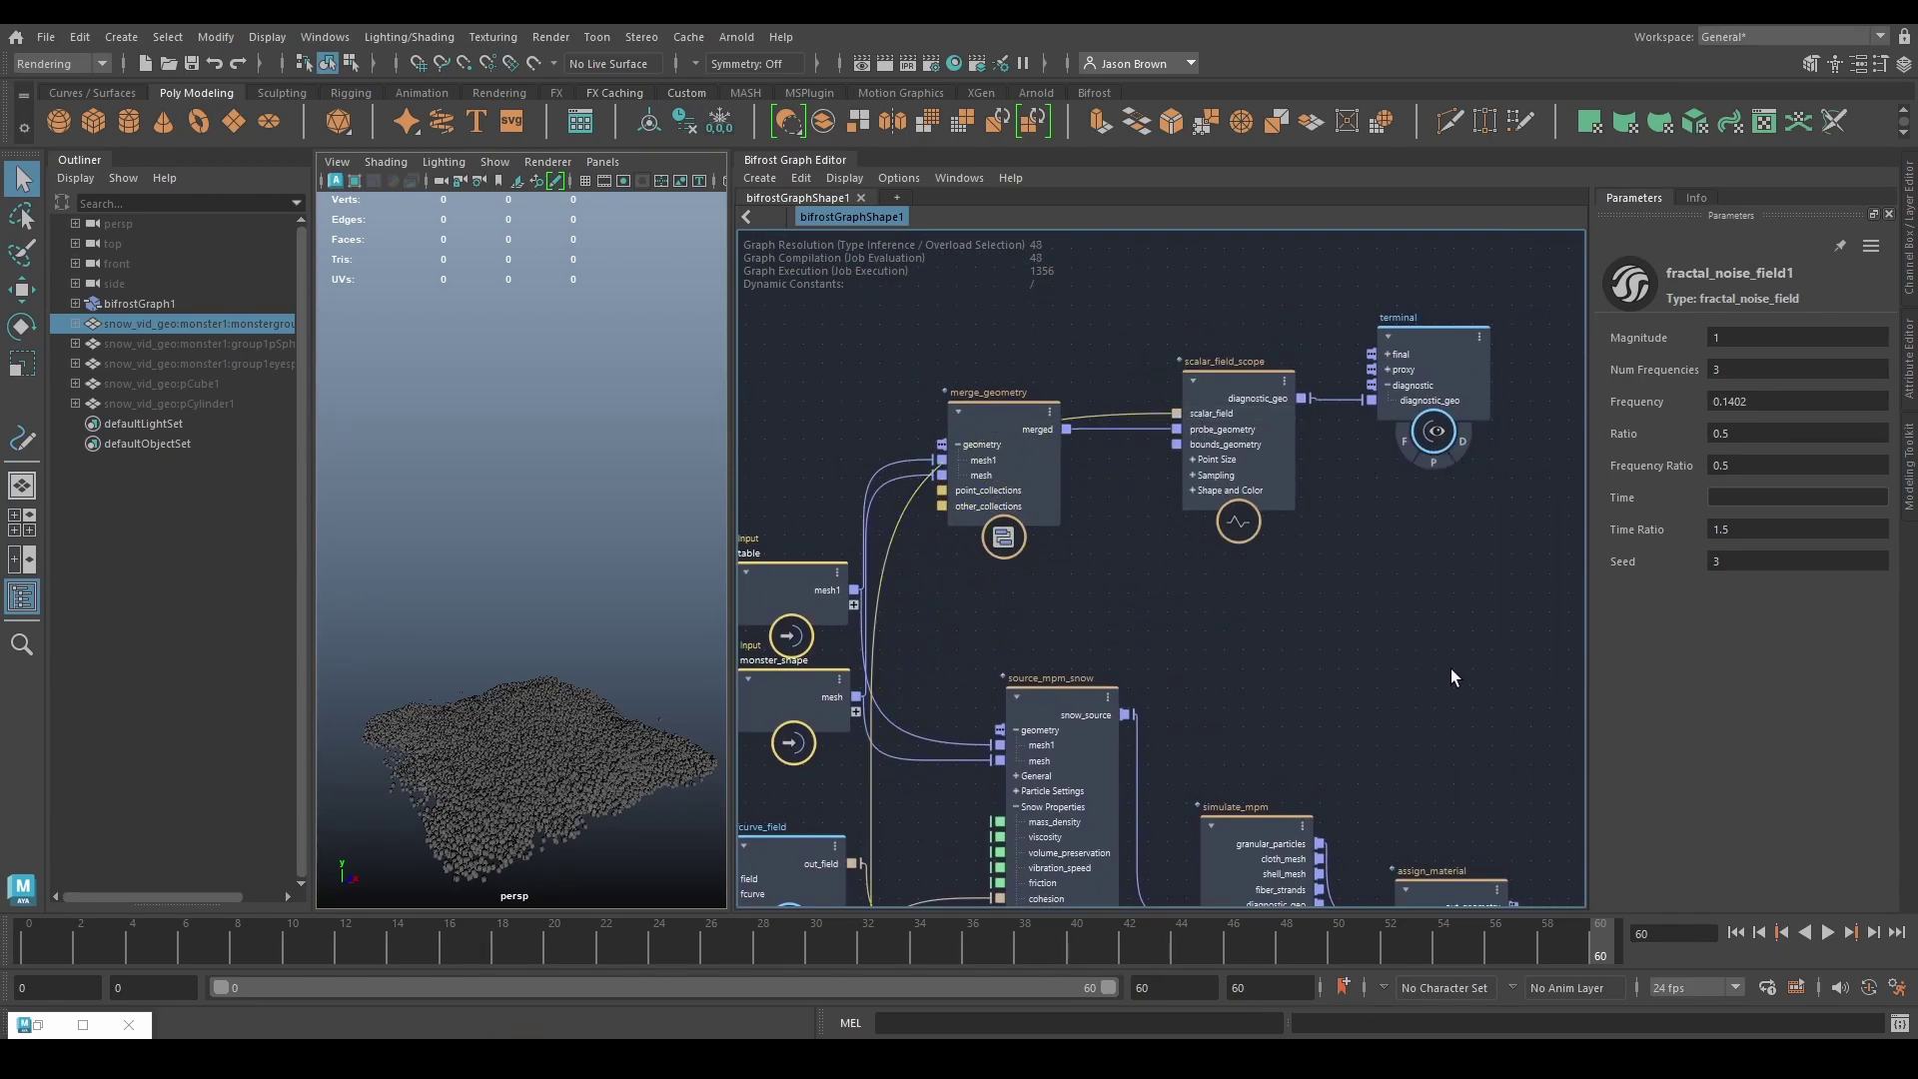
Step: Rewind to frame 0 and orbit to inspect the new noise field points on the monster
left_click(1735, 931)
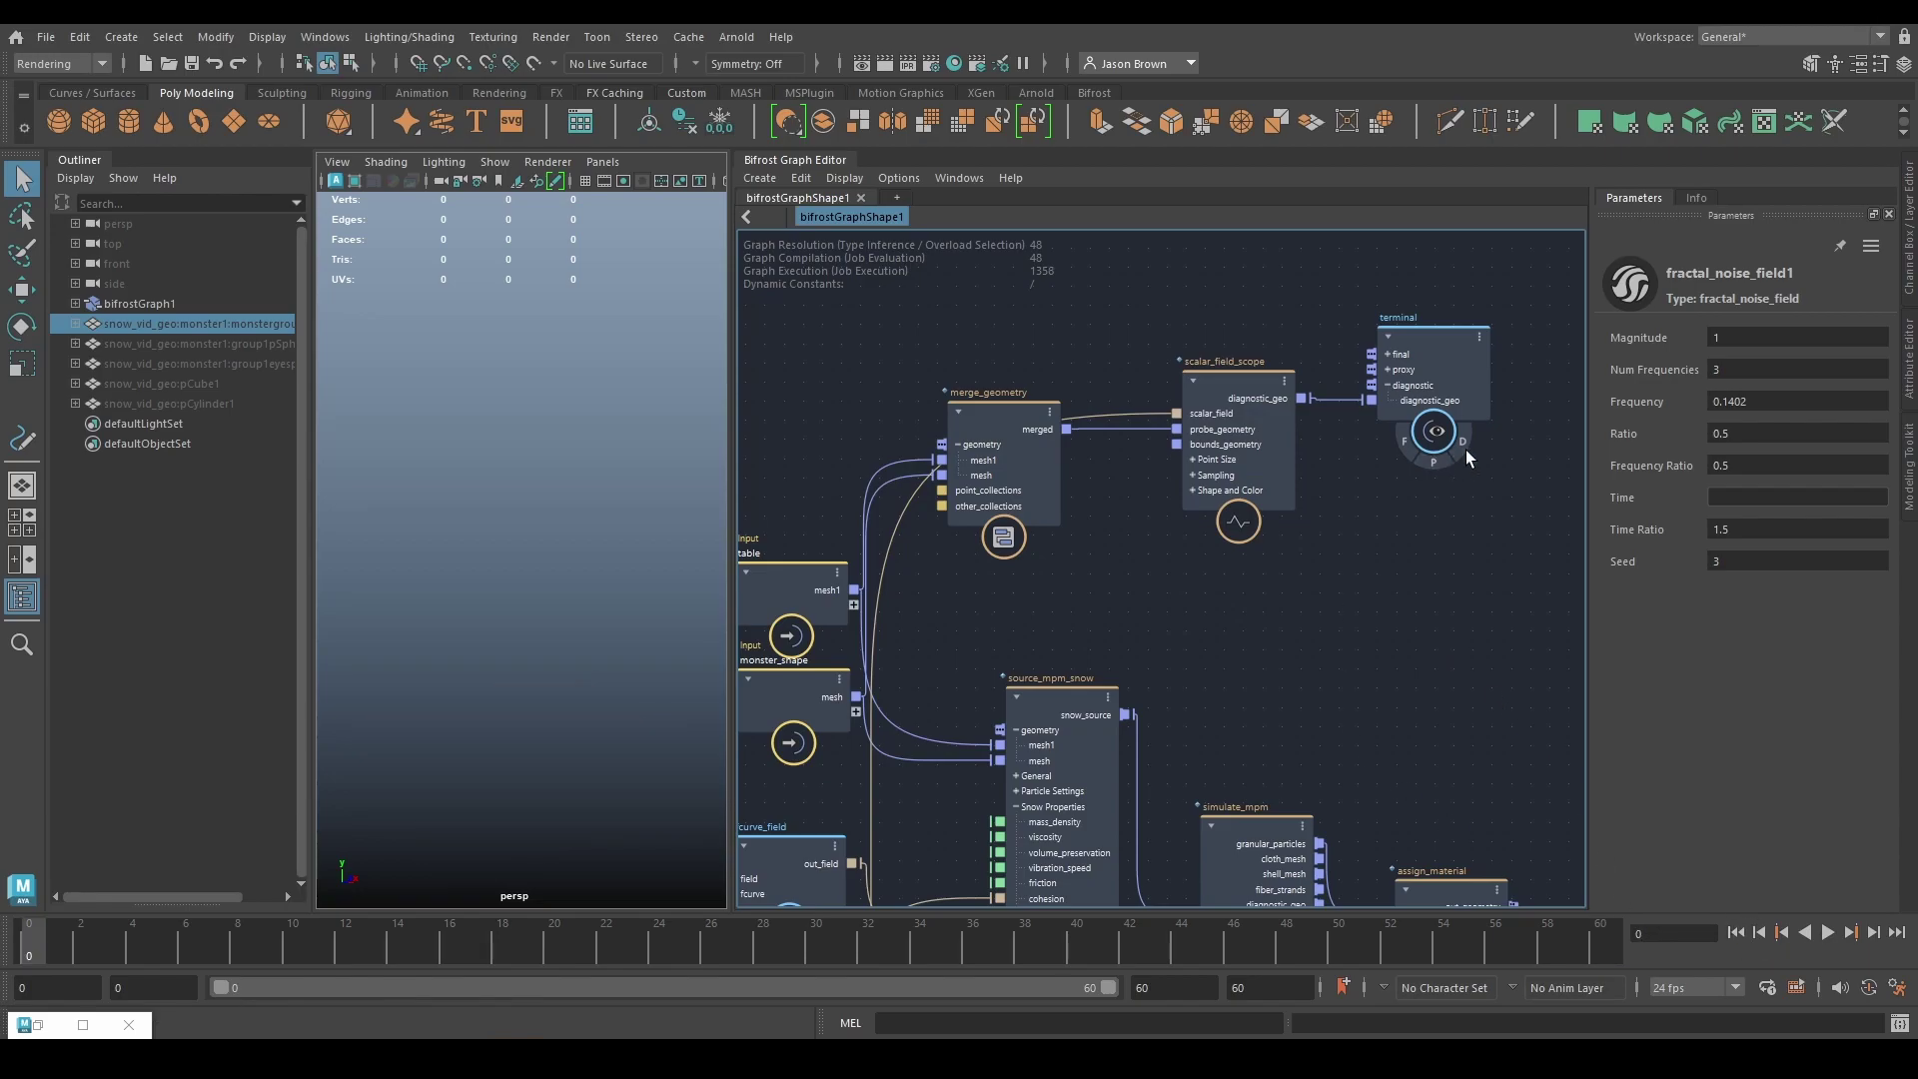
left_click(1409, 627)
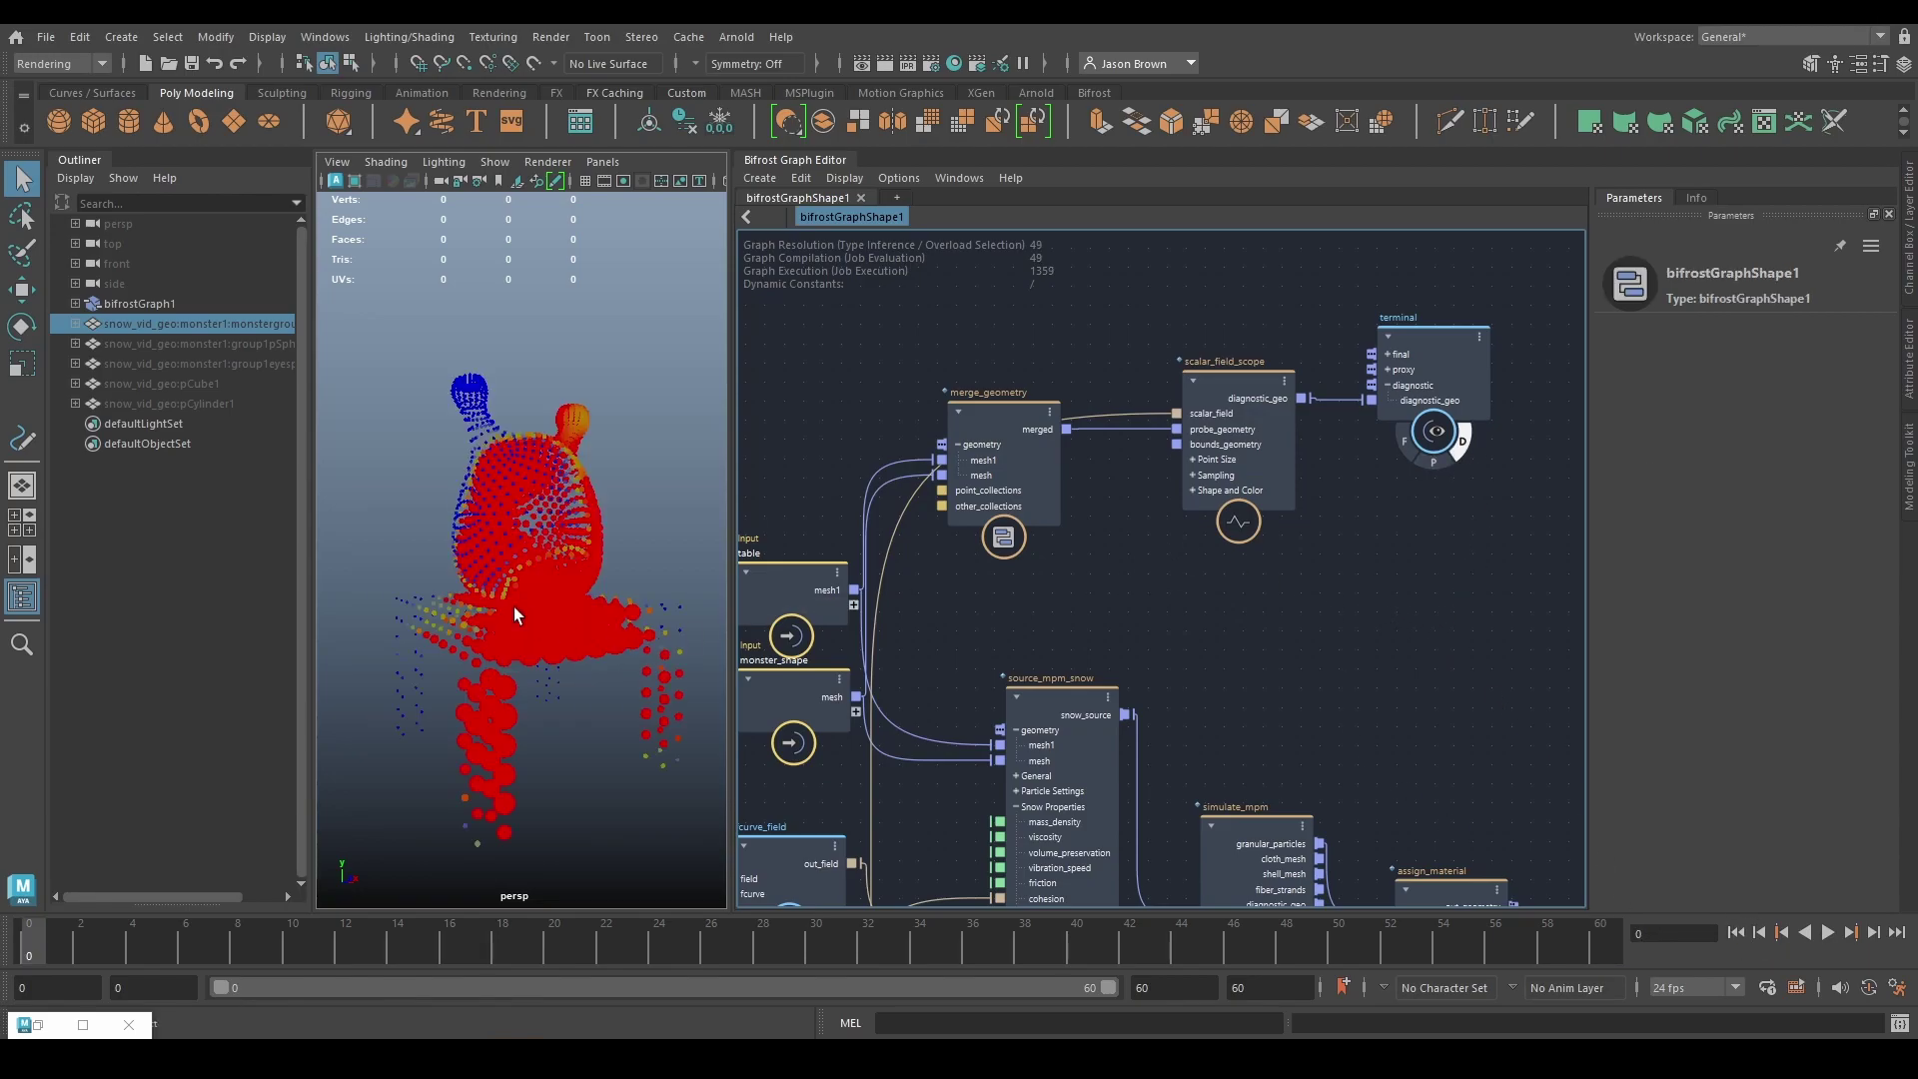
mouse_move(514, 614)
left_mouse_down("alt")
mouse_move(609, 604)
mouse_move(487, 588)
left_mouse_up("alt")
Step: Select the source_mpm_snow node to show its settings
scroll(1042, 611, "down", 3)
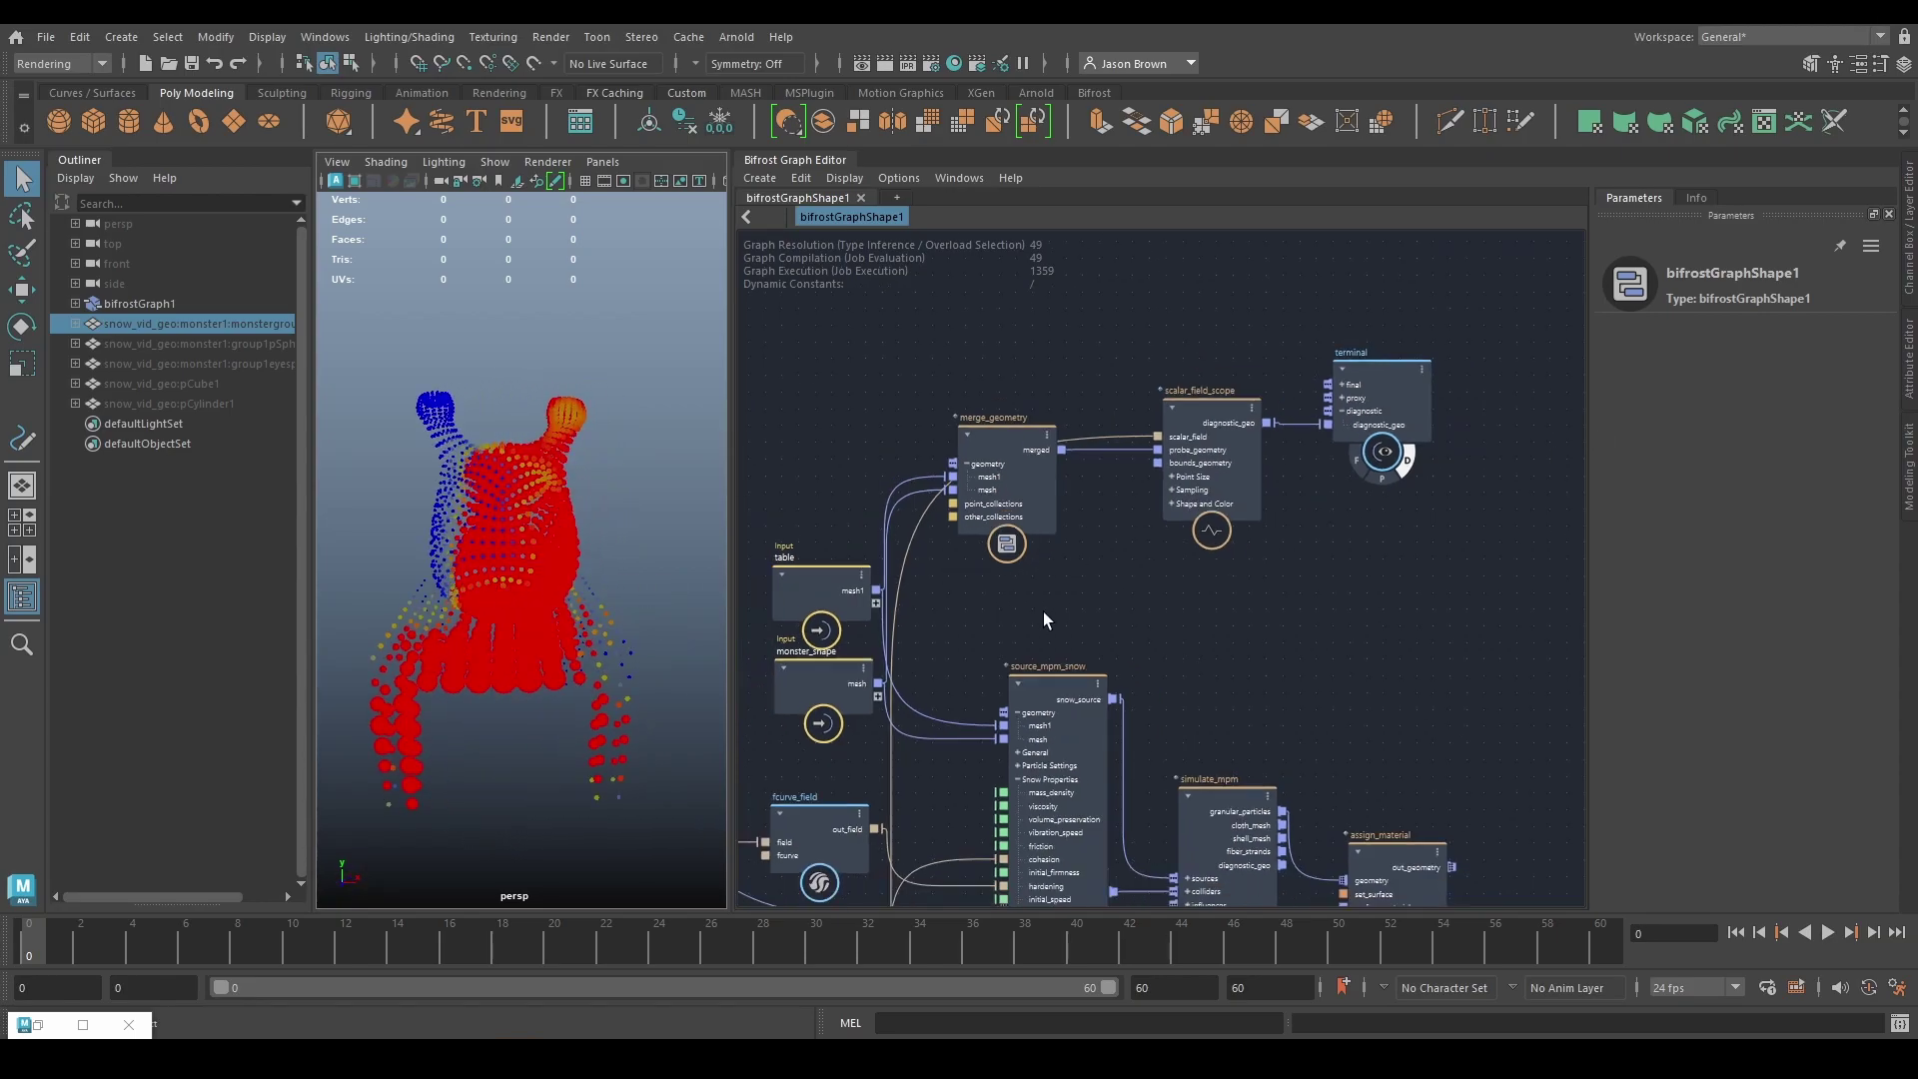
middle_click_drag(1043, 612, 1201, 436, "alt")
scroll(1201, 435, "up", 2)
left_click(1186, 480)
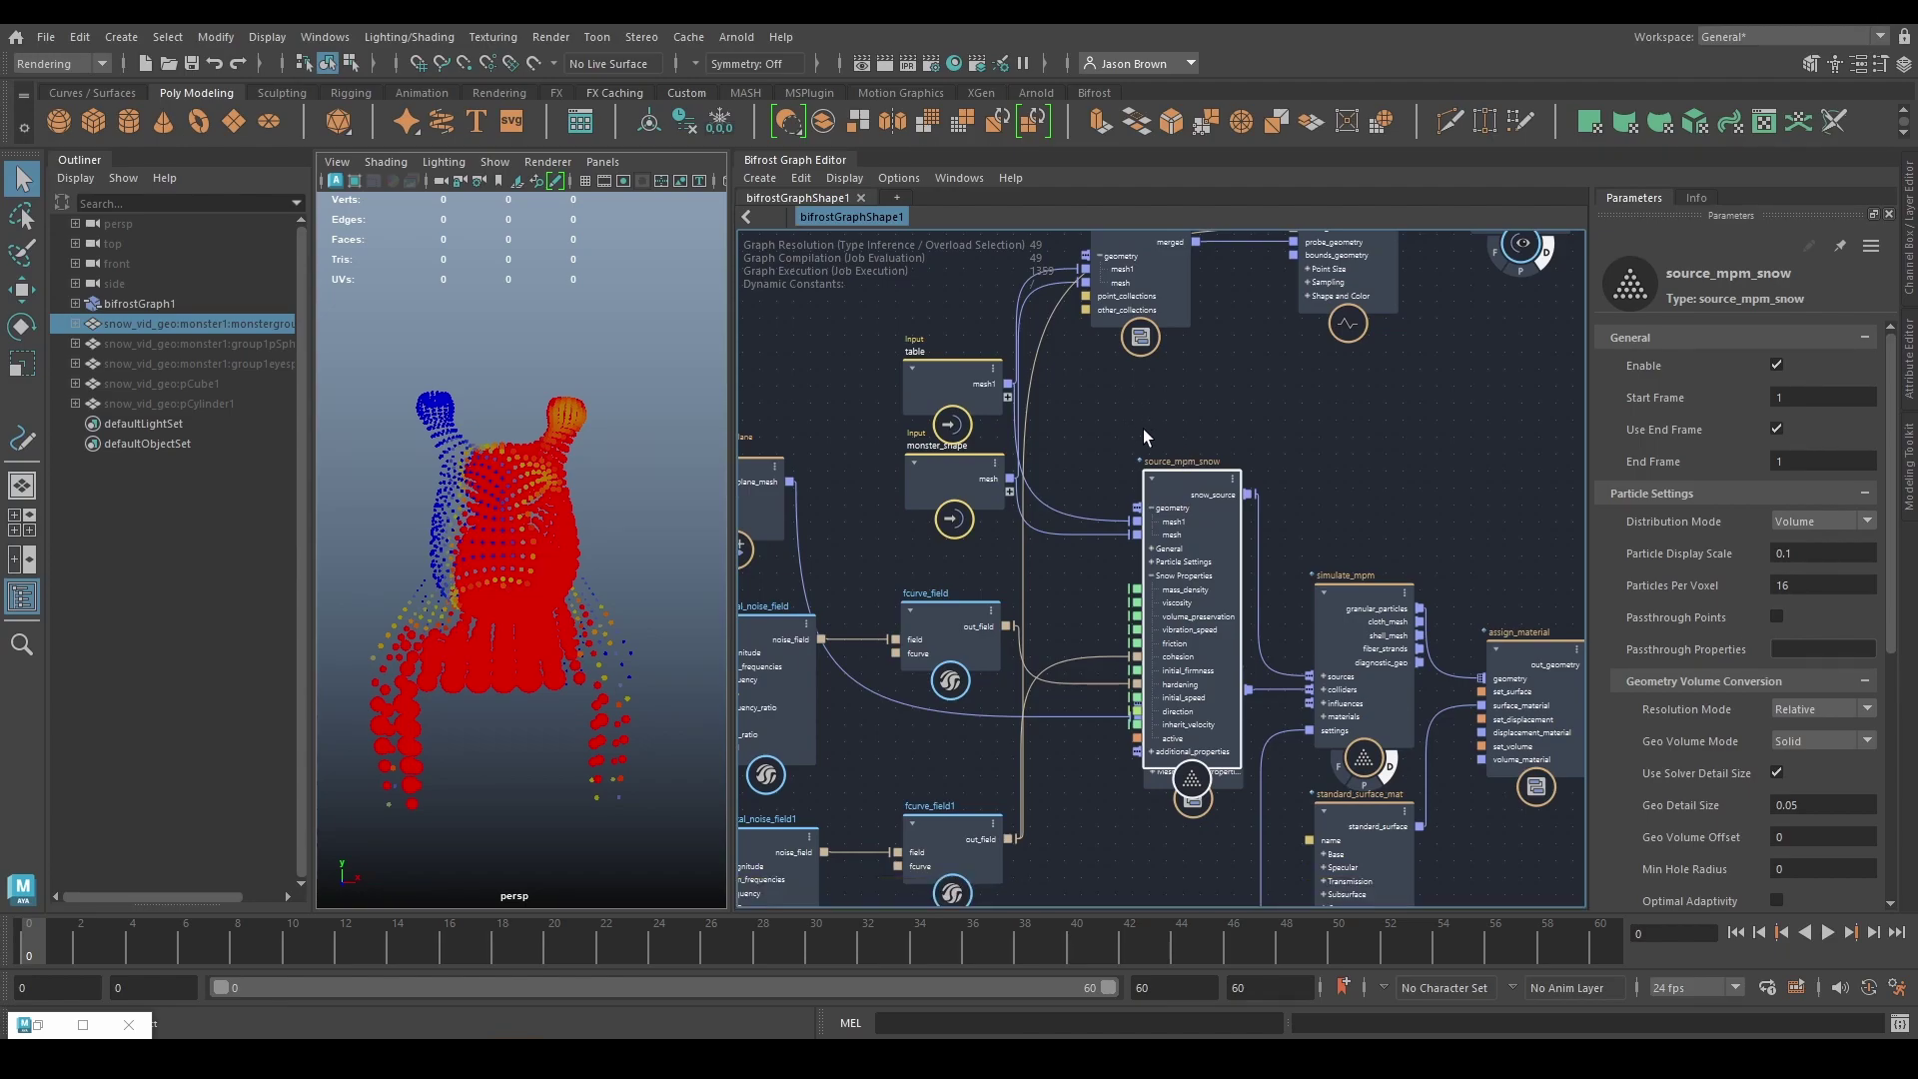
left_click(1698, 198)
scroll(1706, 552, "down", 15)
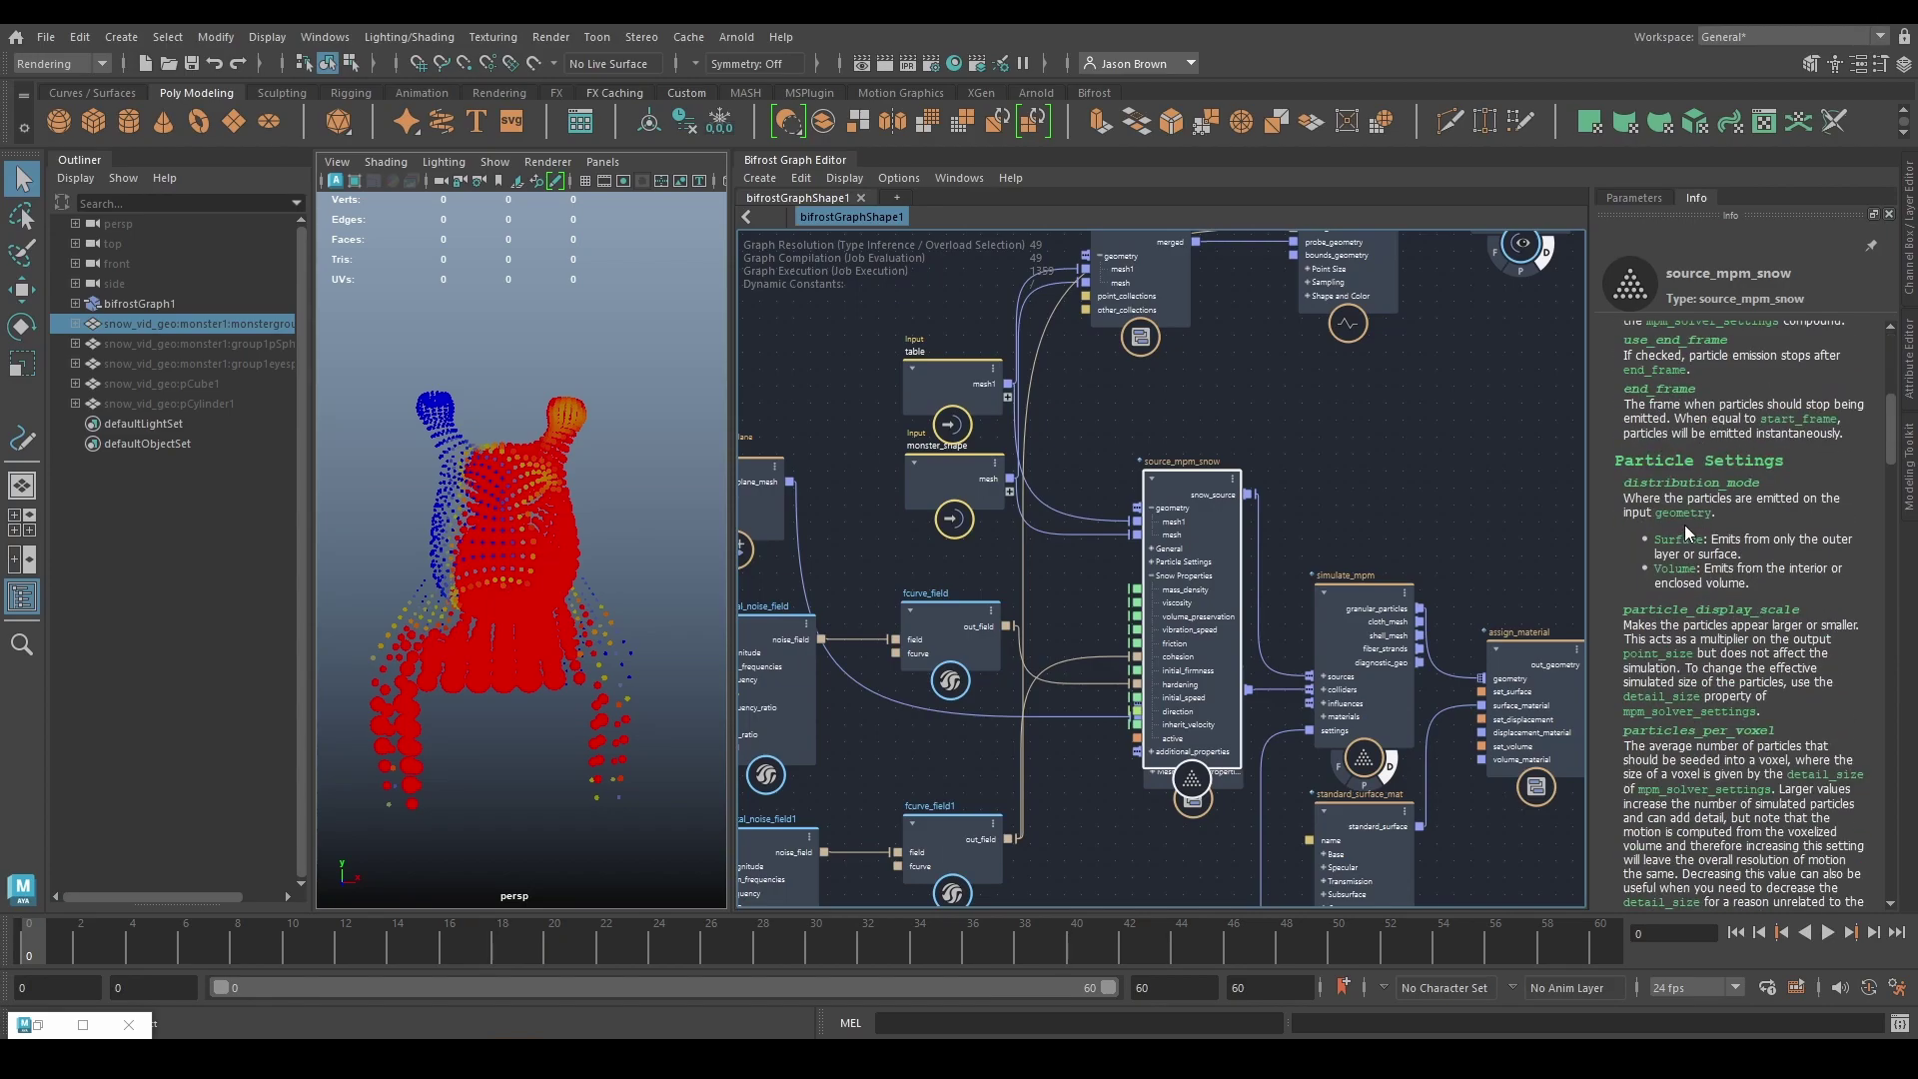
scroll(1709, 539, "down", 3)
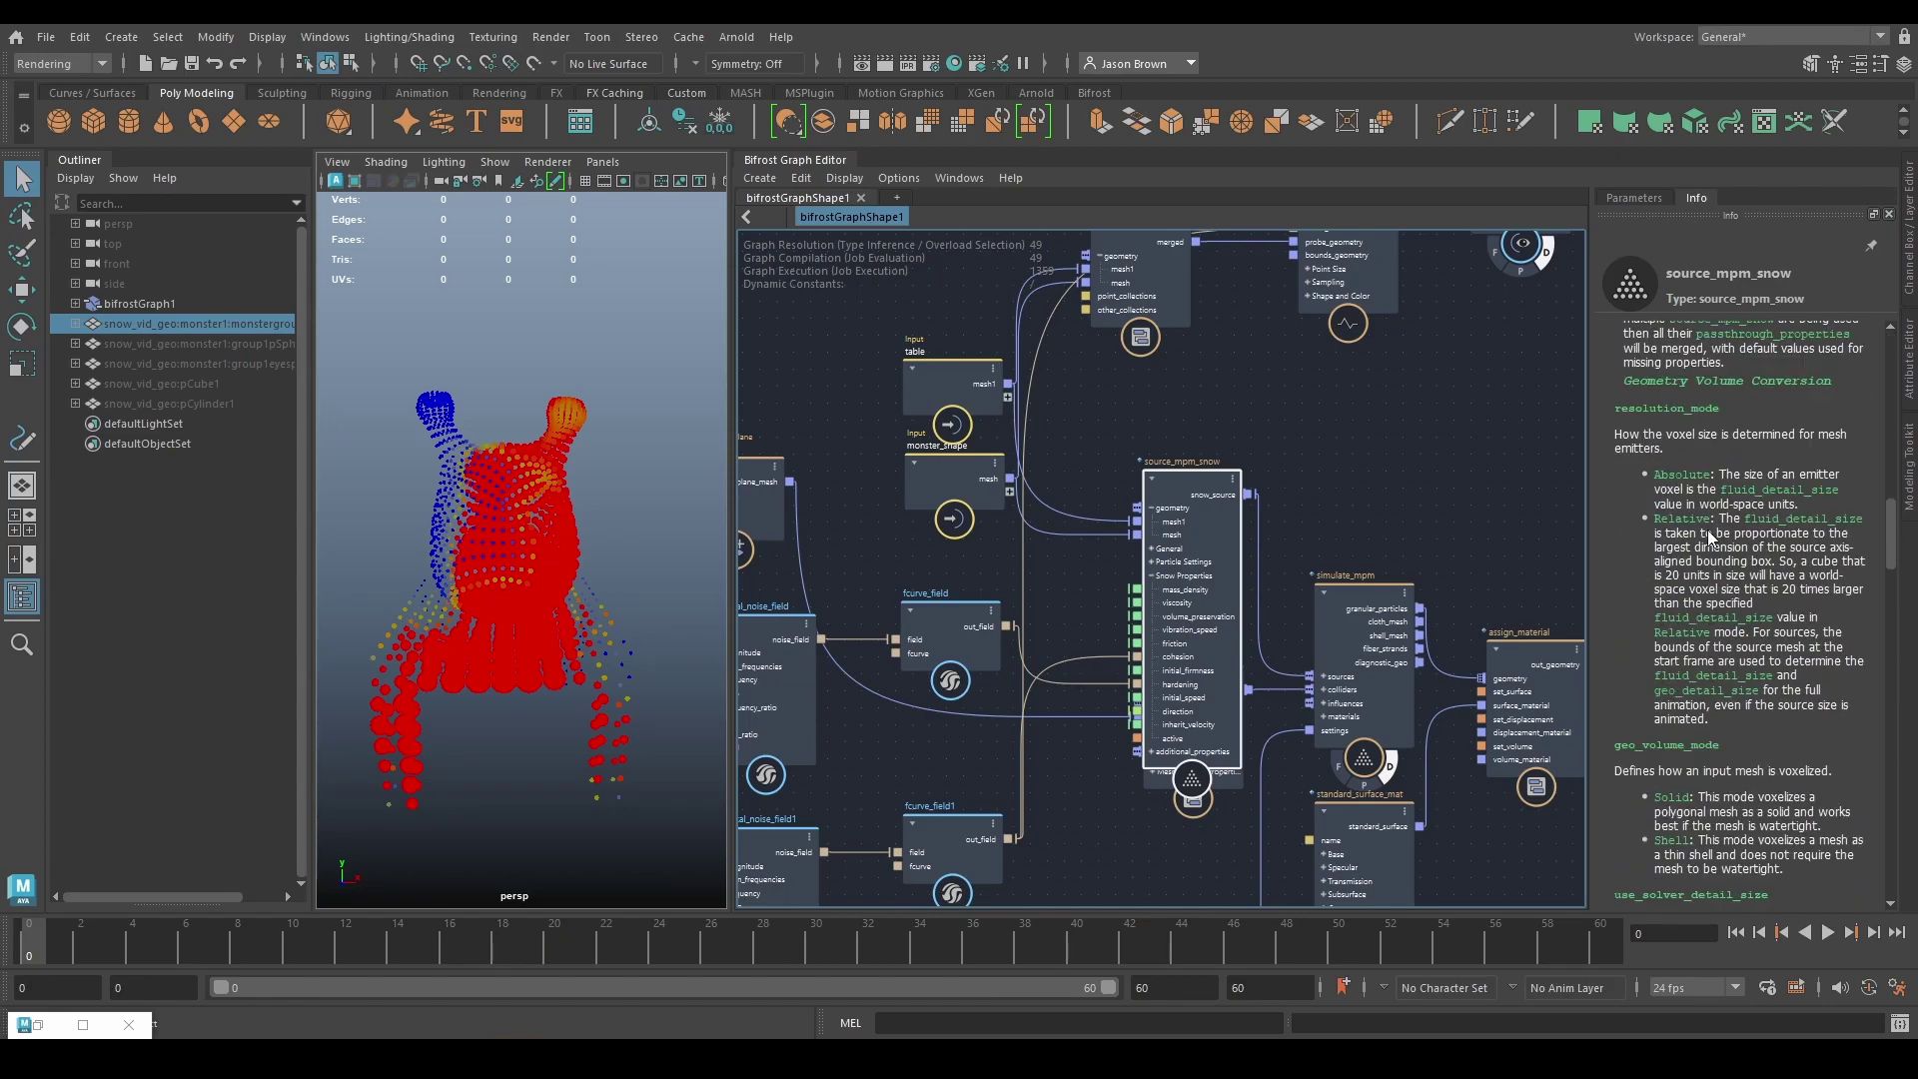
scroll(1708, 538, "down", 20)
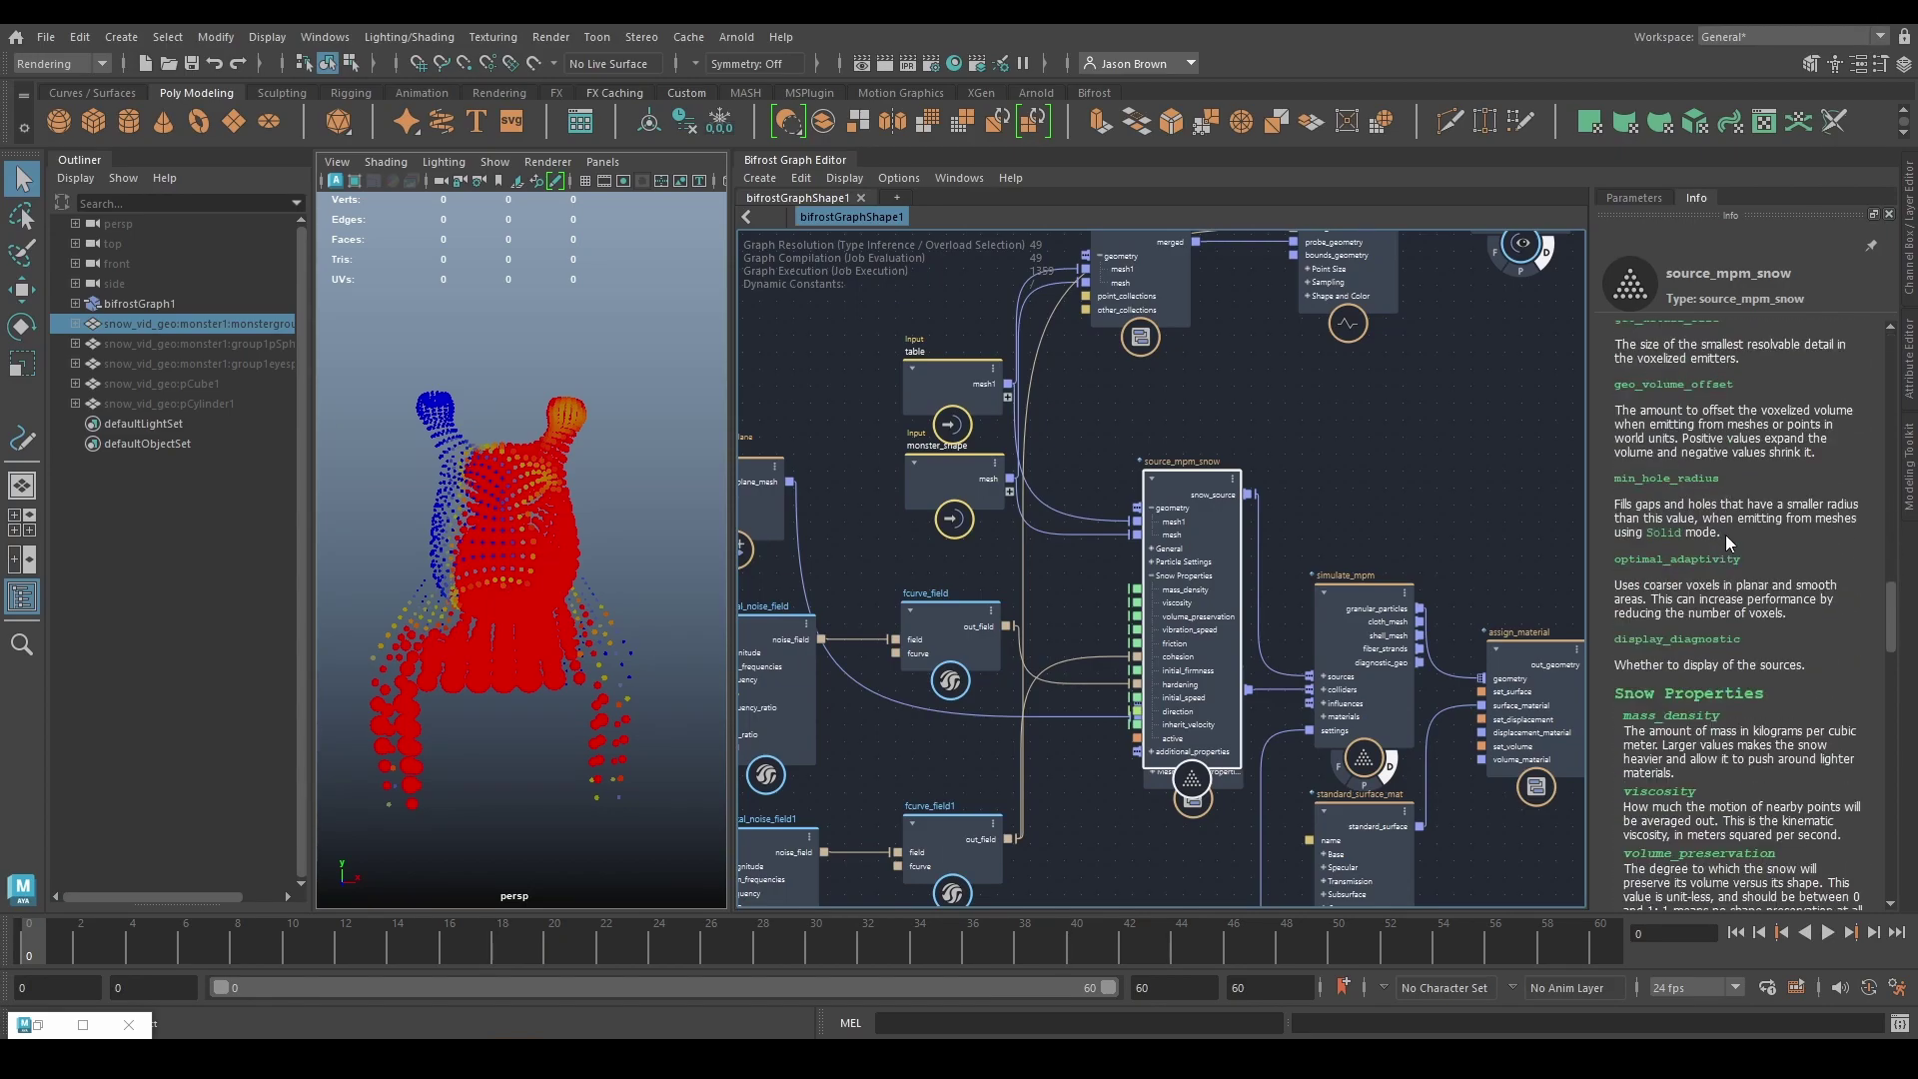
scroll(1753, 534, "down", 12)
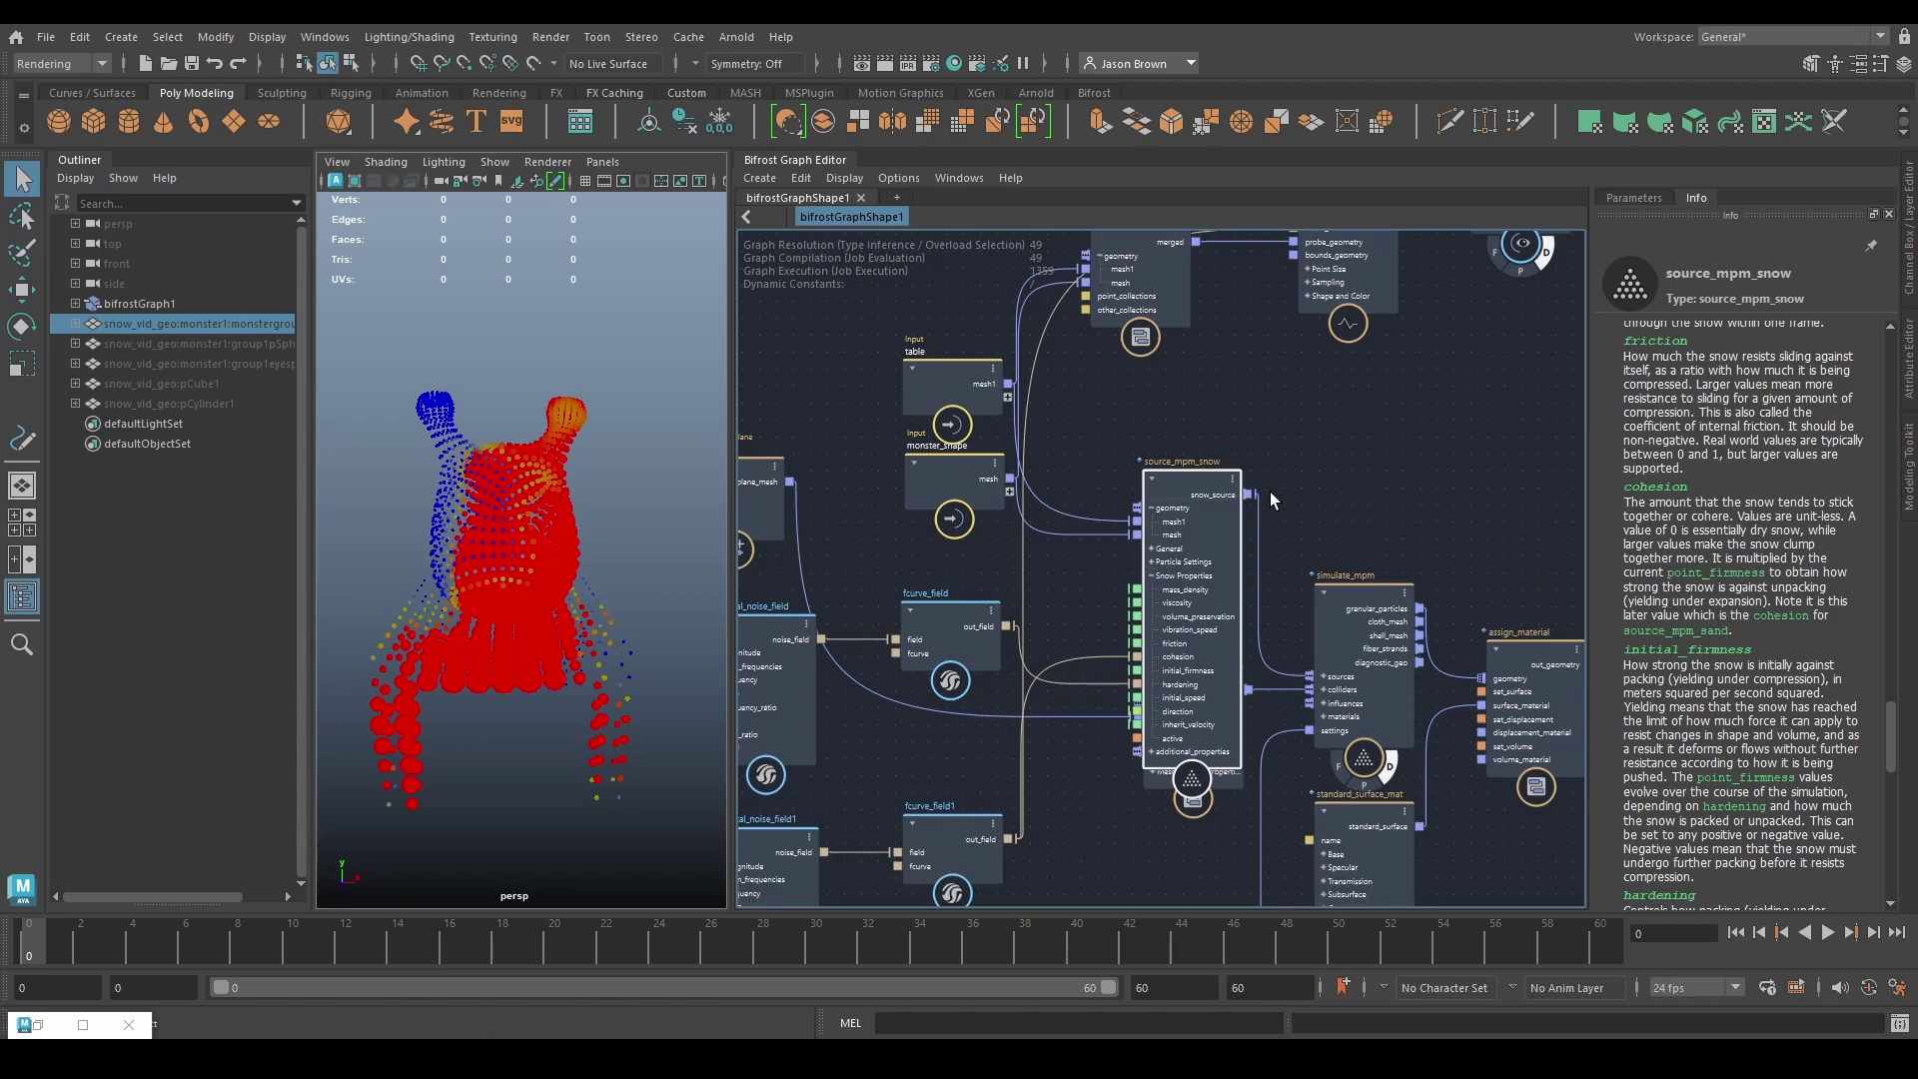
left_click(925, 839)
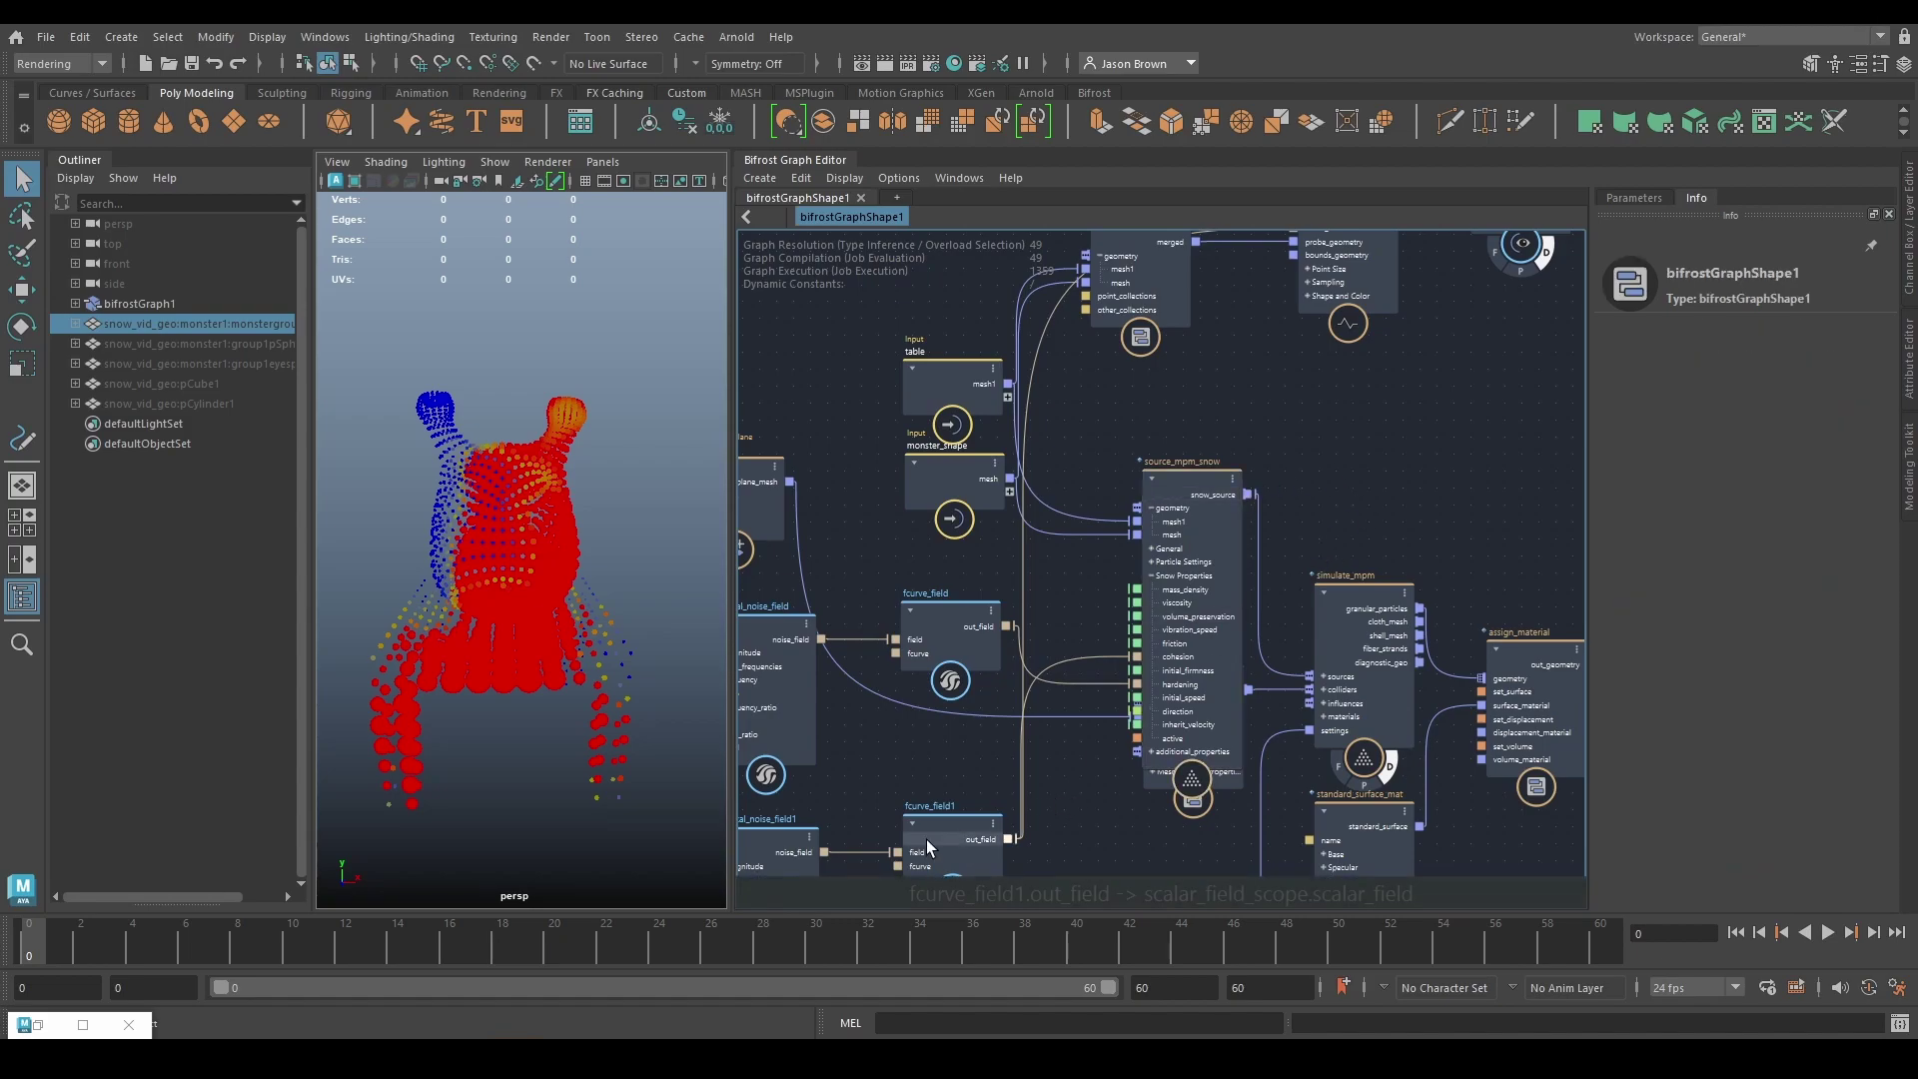
Step: Set the first key of fcurve_field1's curve to Value 0.5
left_click(1626, 191)
left_click(1756, 378)
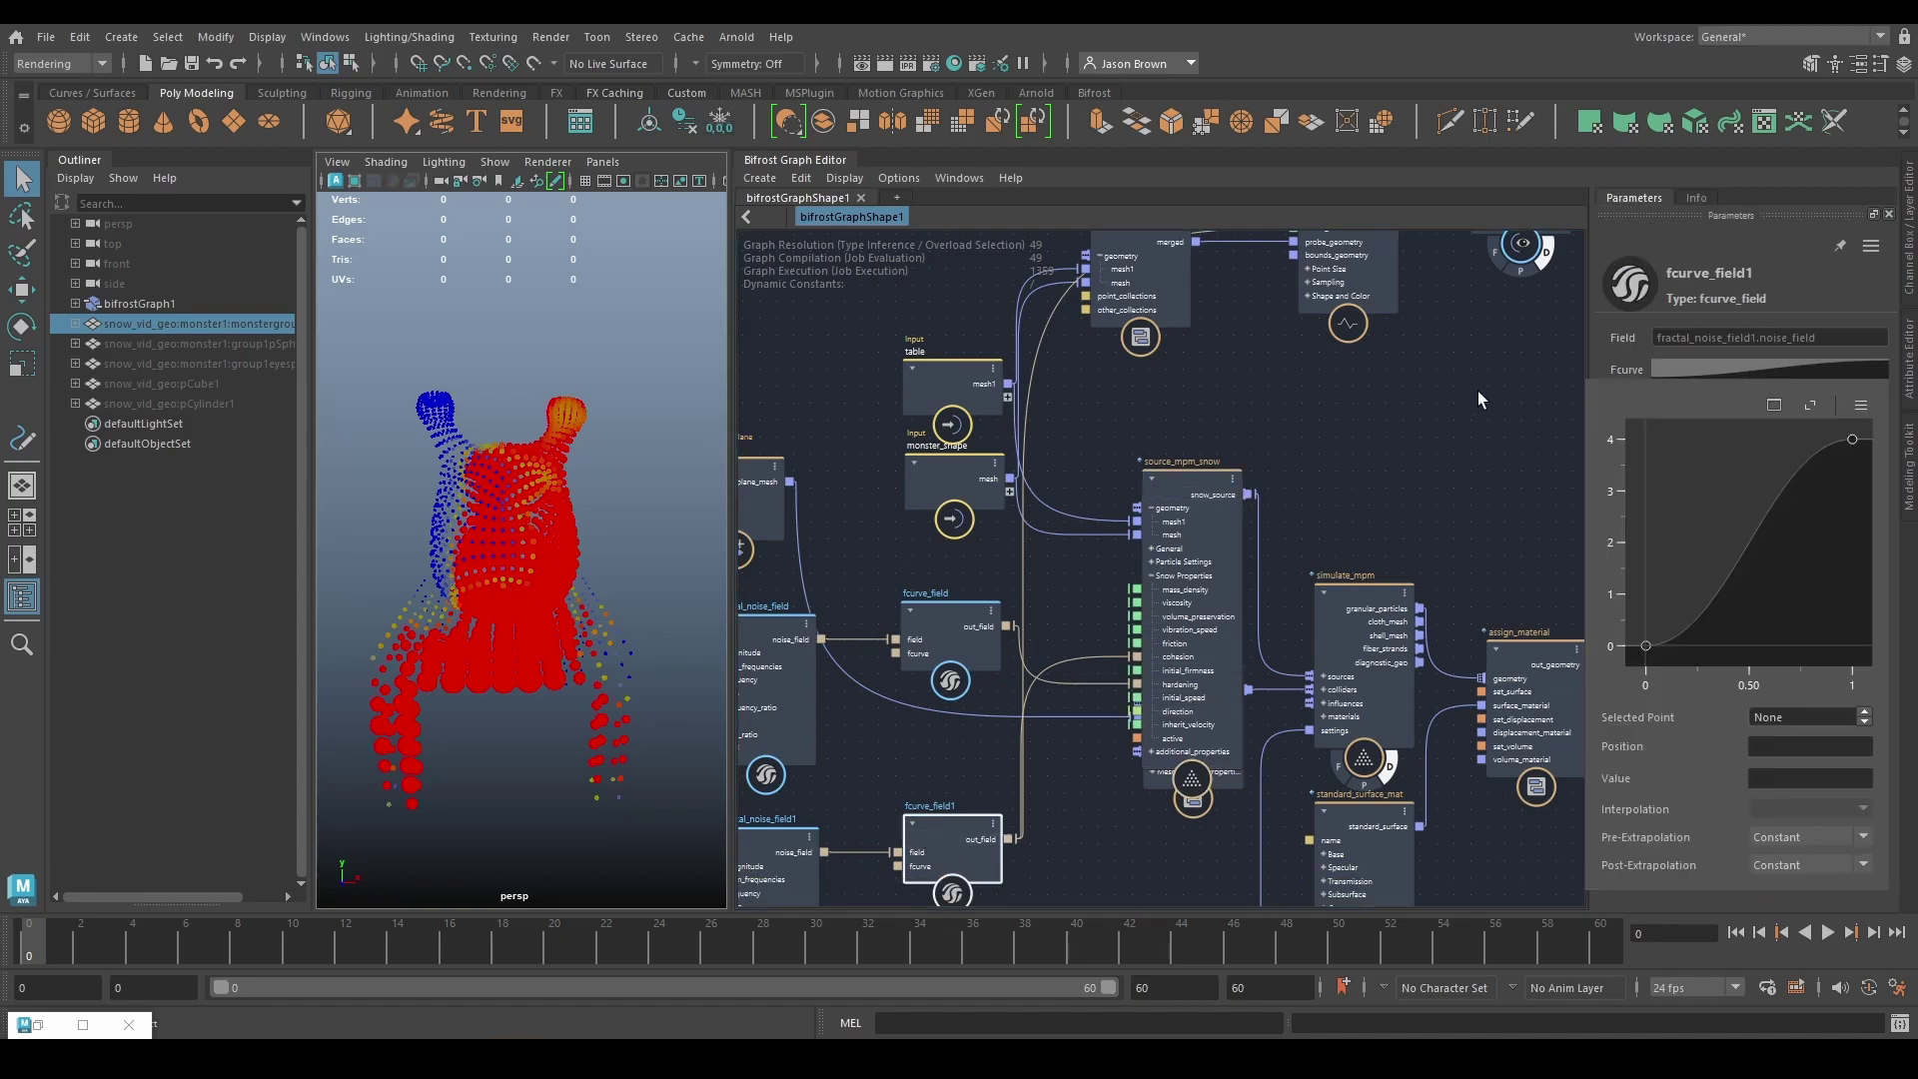
left_click(1852, 438)
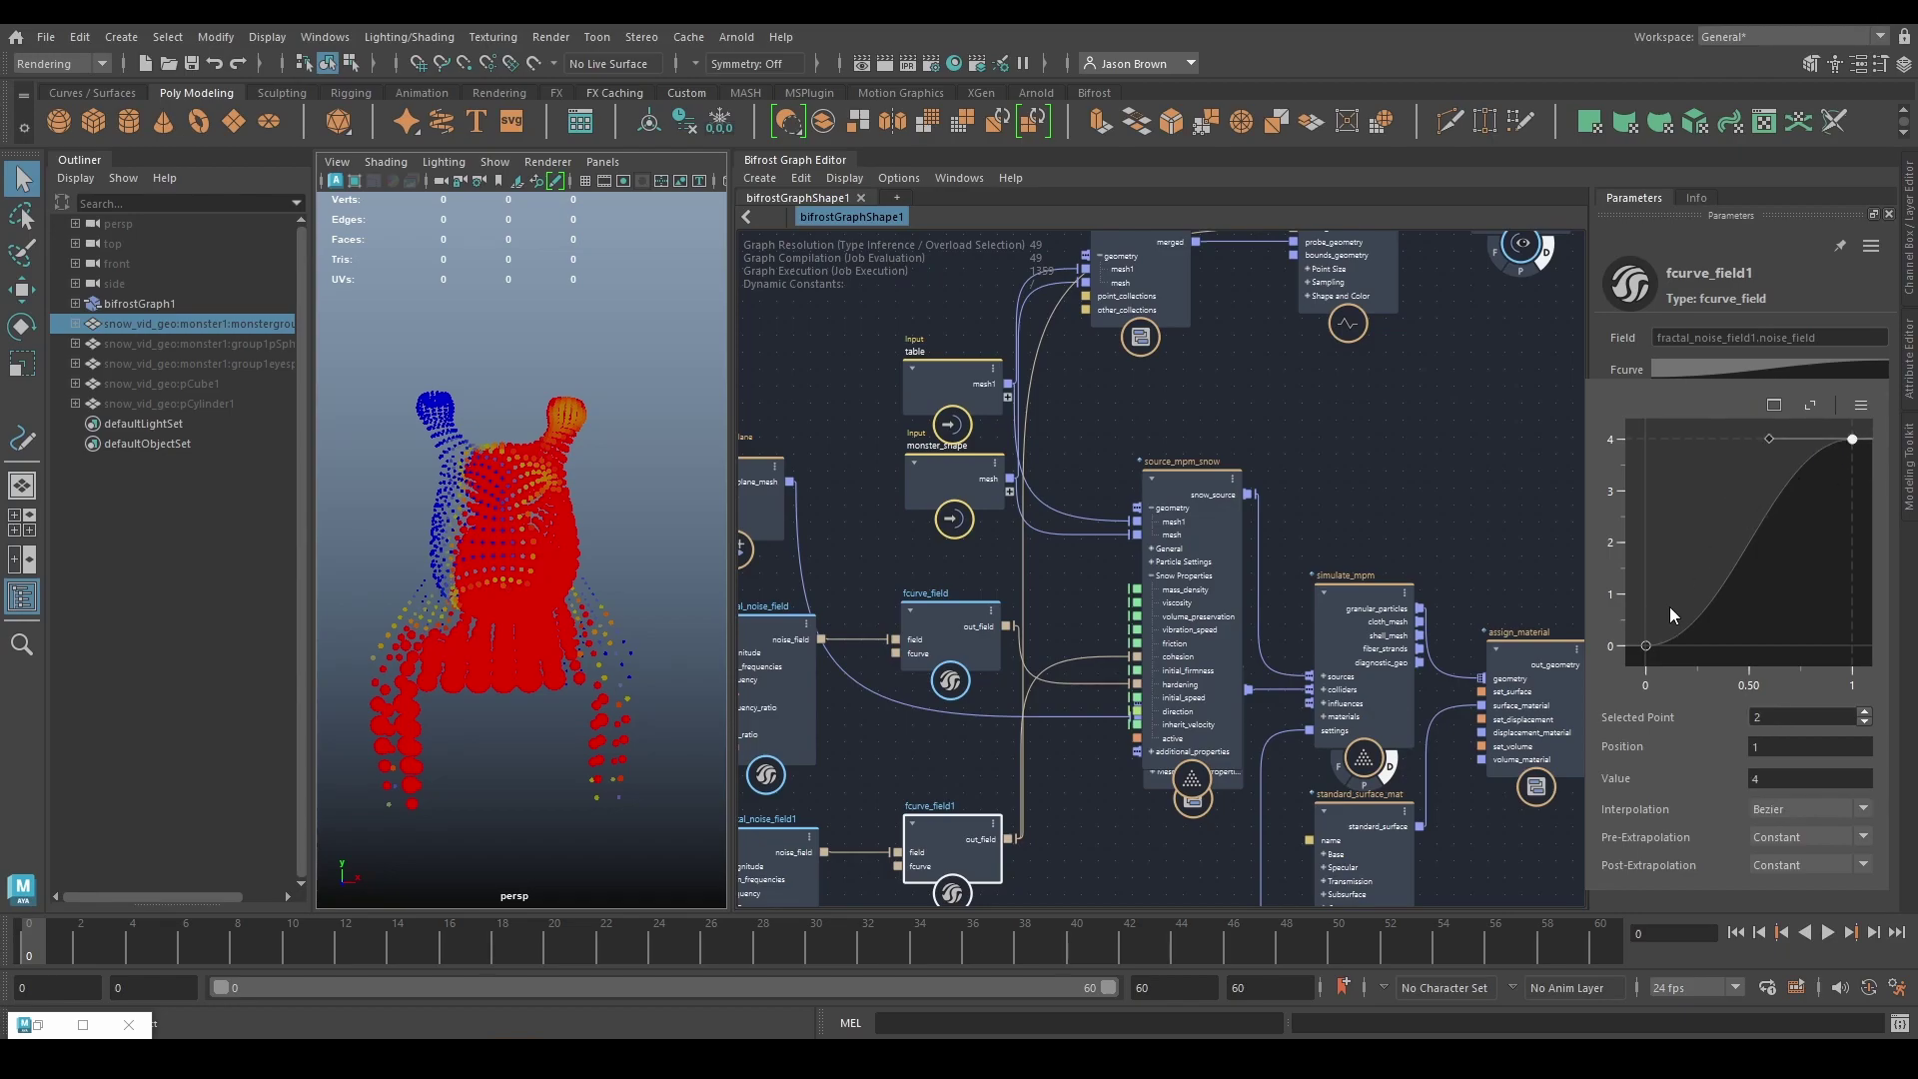
left_click(1644, 646)
type("0.5")
key("Return")
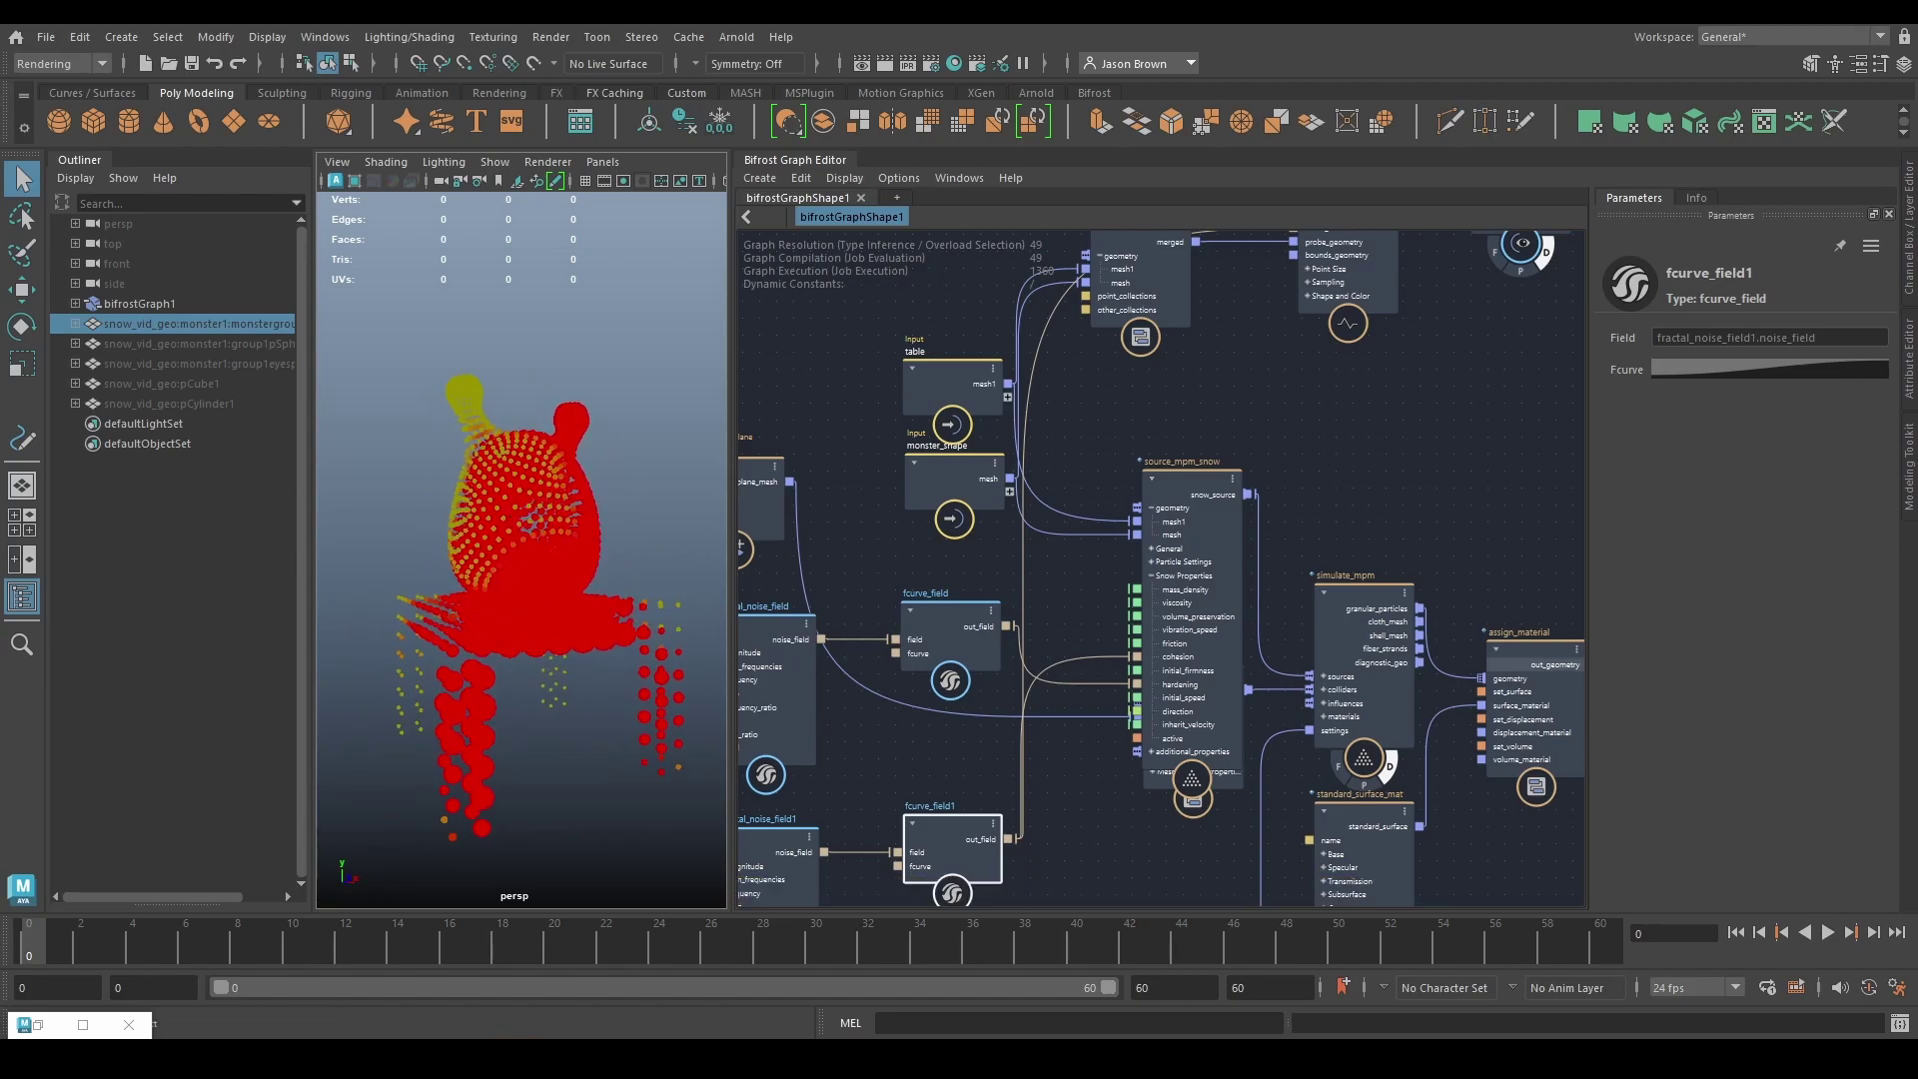
Step: Return fcurve_field1's first curve key to 0 and preview the snow playback
middle_click_drag(949, 744, 1153, 633, "alt")
left_click(1159, 536)
left_click(1164, 727)
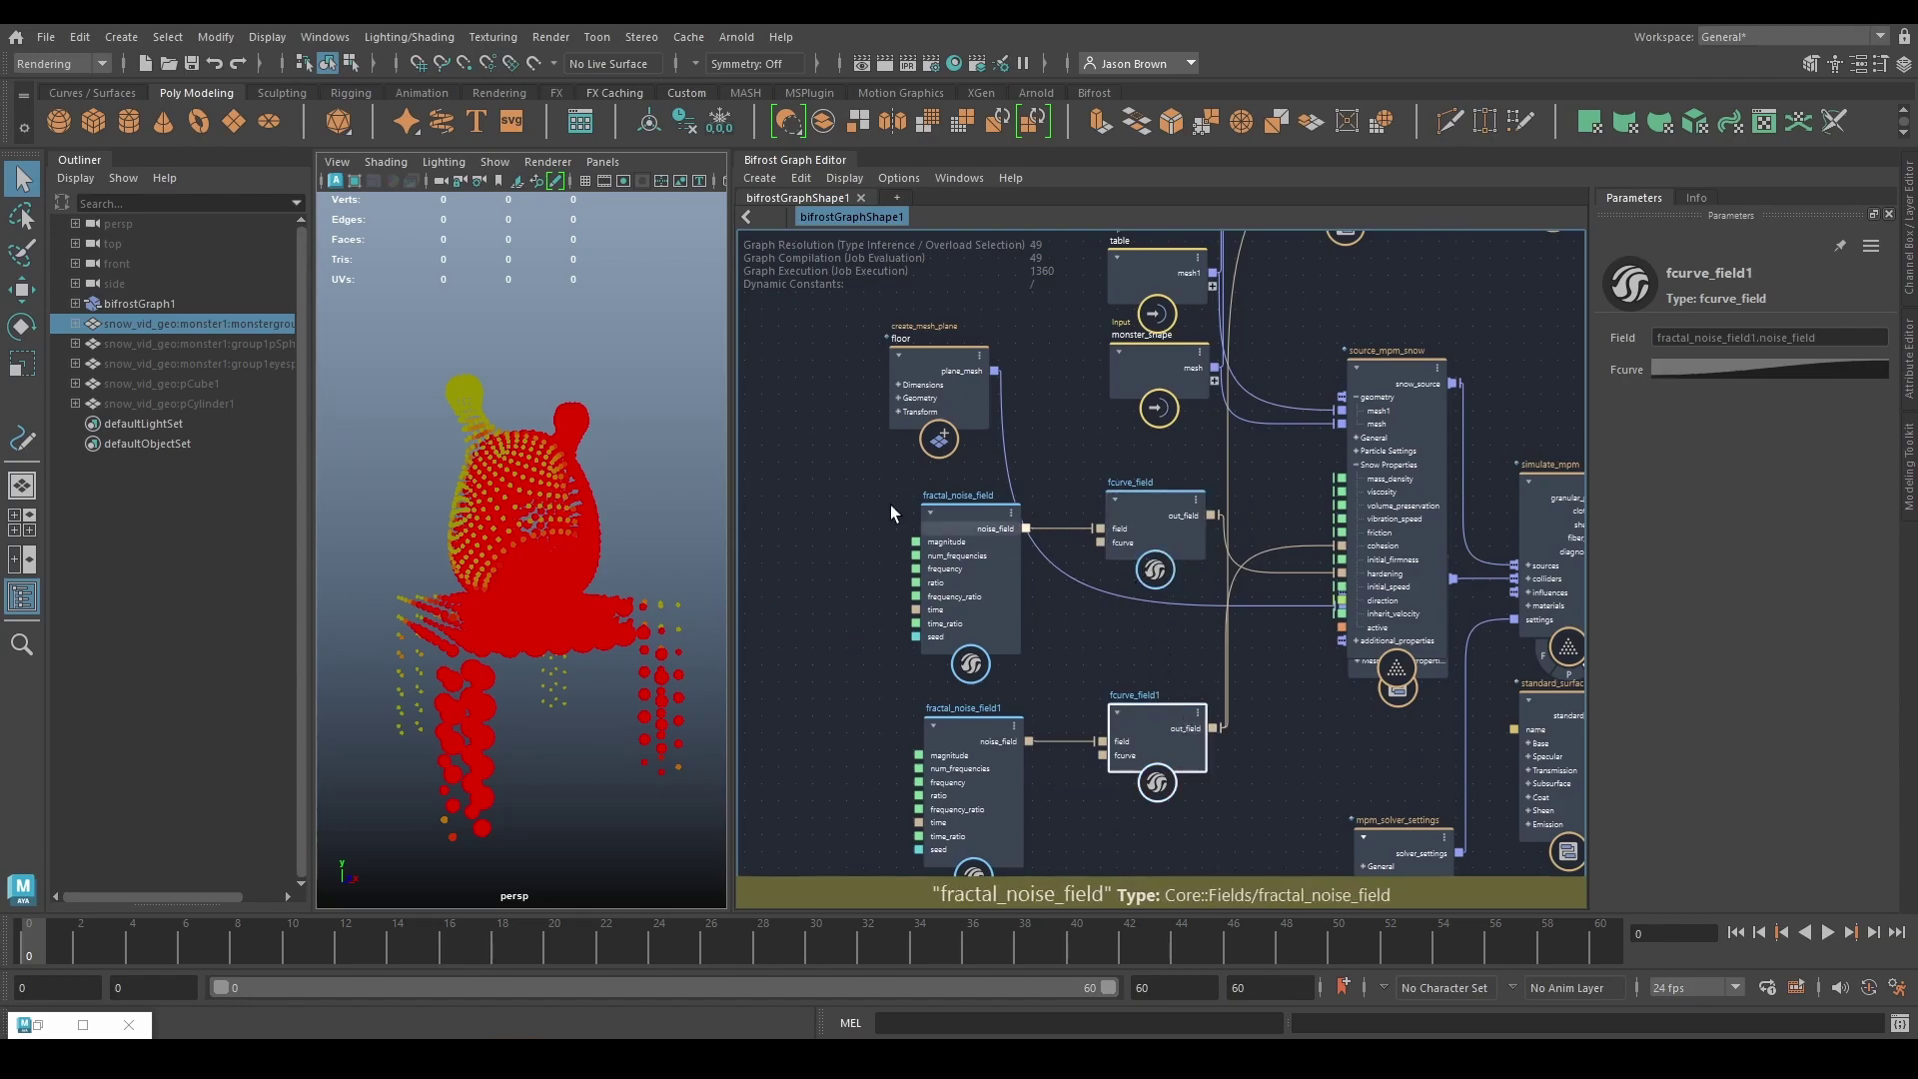
left_click(1762, 367)
left_click(1645, 620)
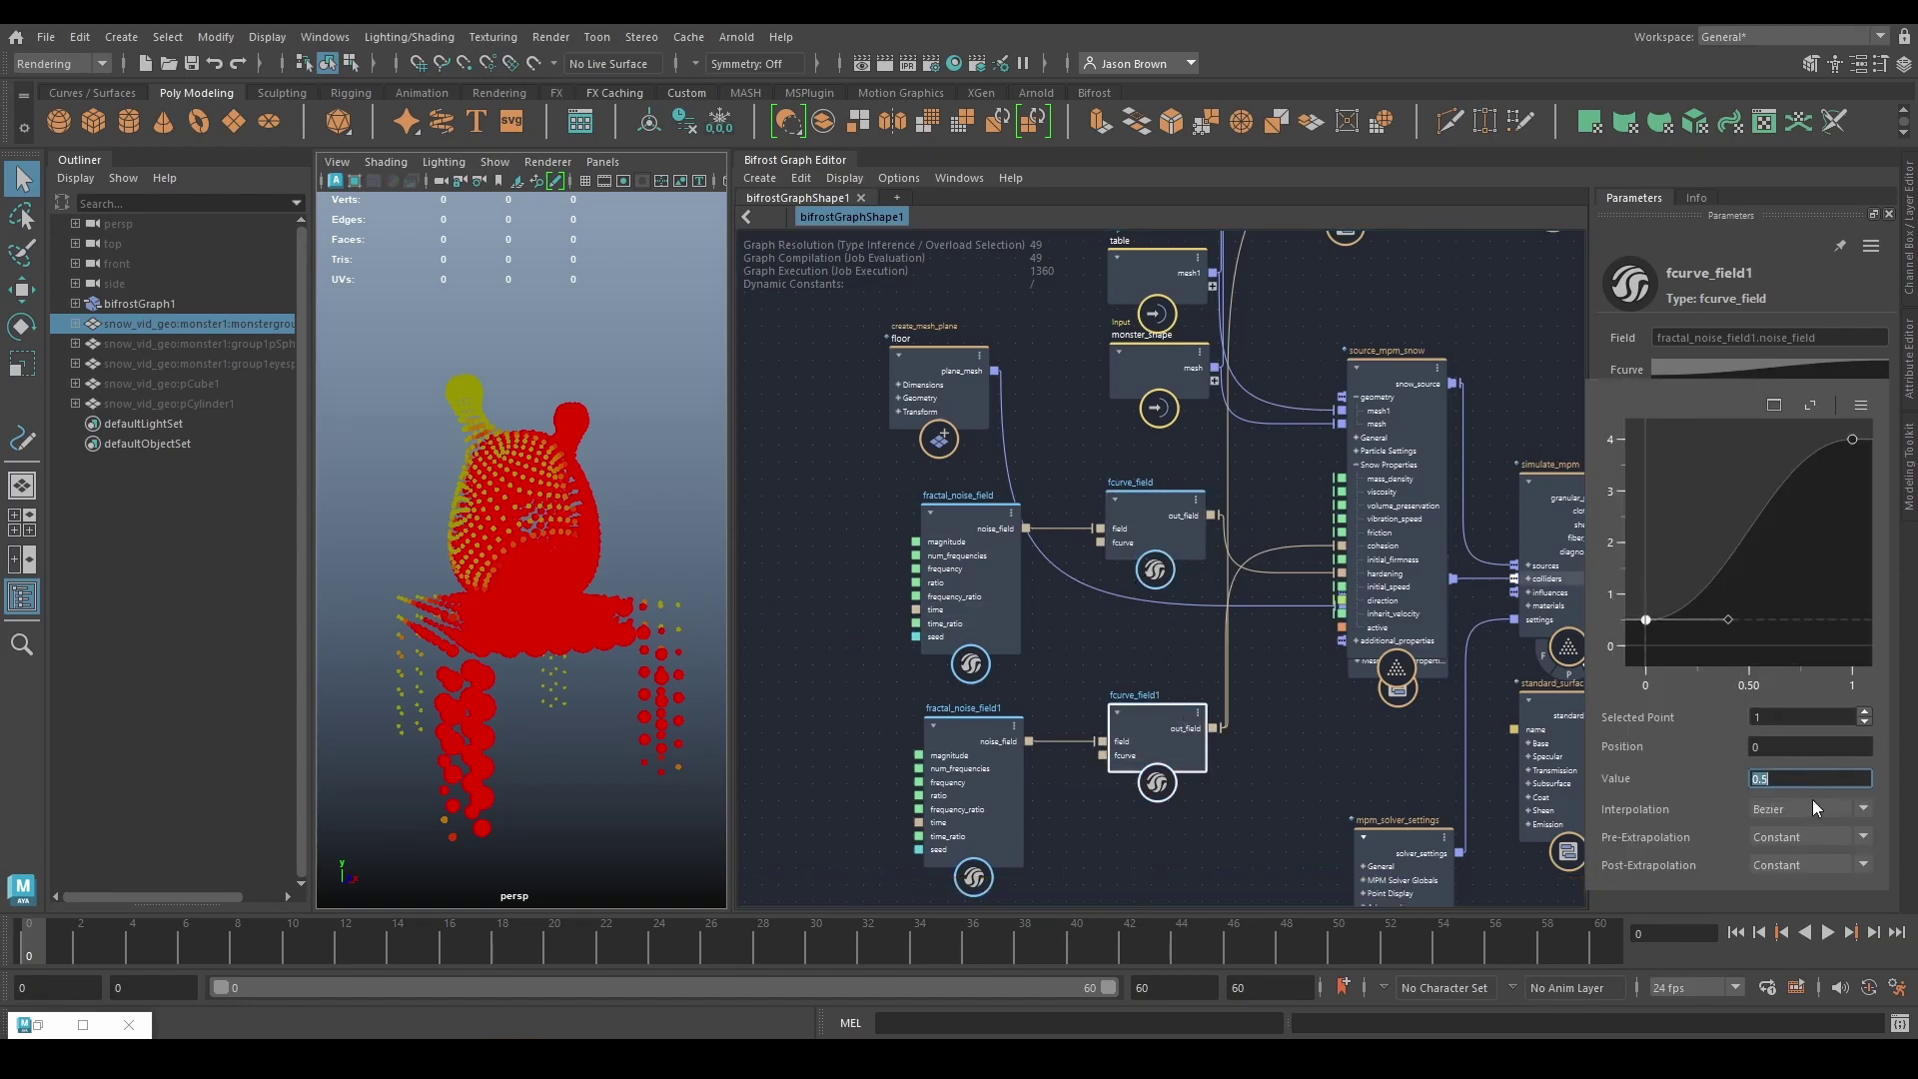
type("0")
key("Return")
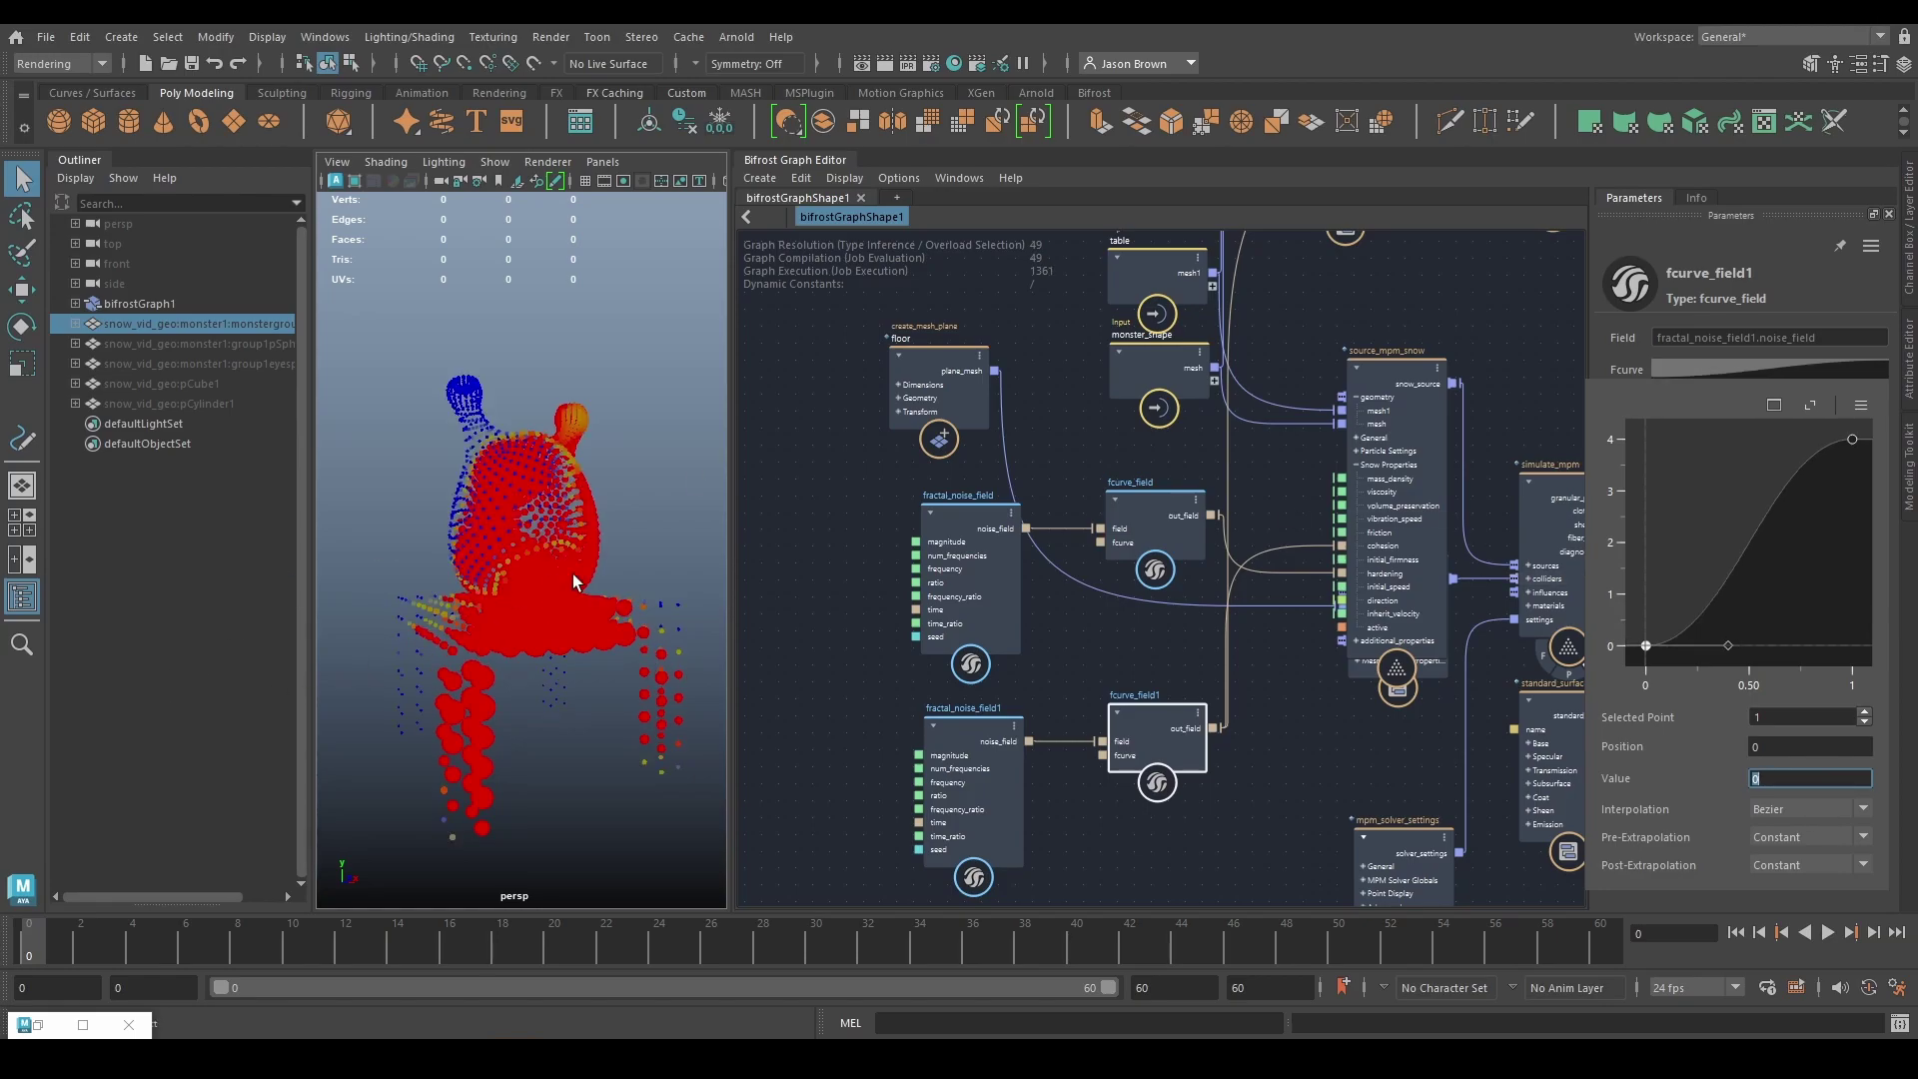
left_click_drag(572, 575, 549, 587, "alt")
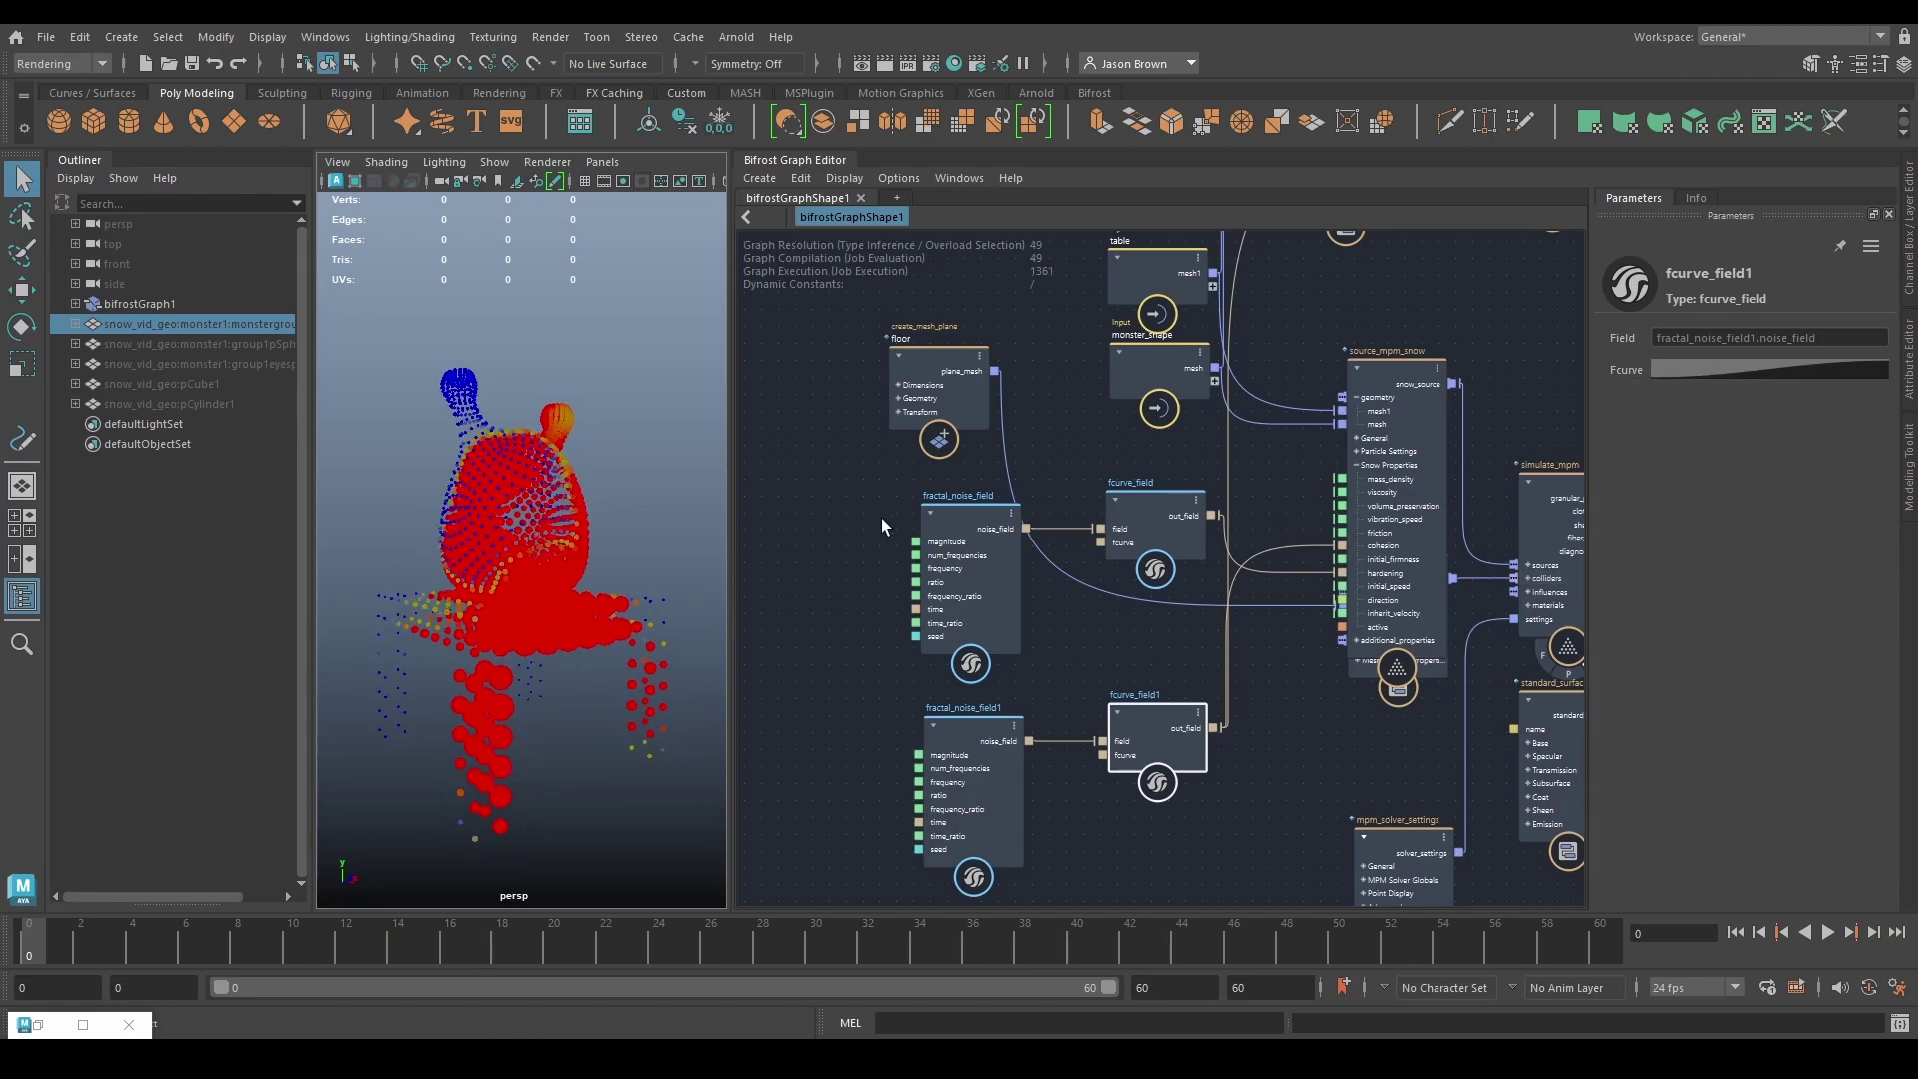
scroll(1413, 364, "down", 2)
middle_click_drag(1573, 297, 1422, 391, "alt")
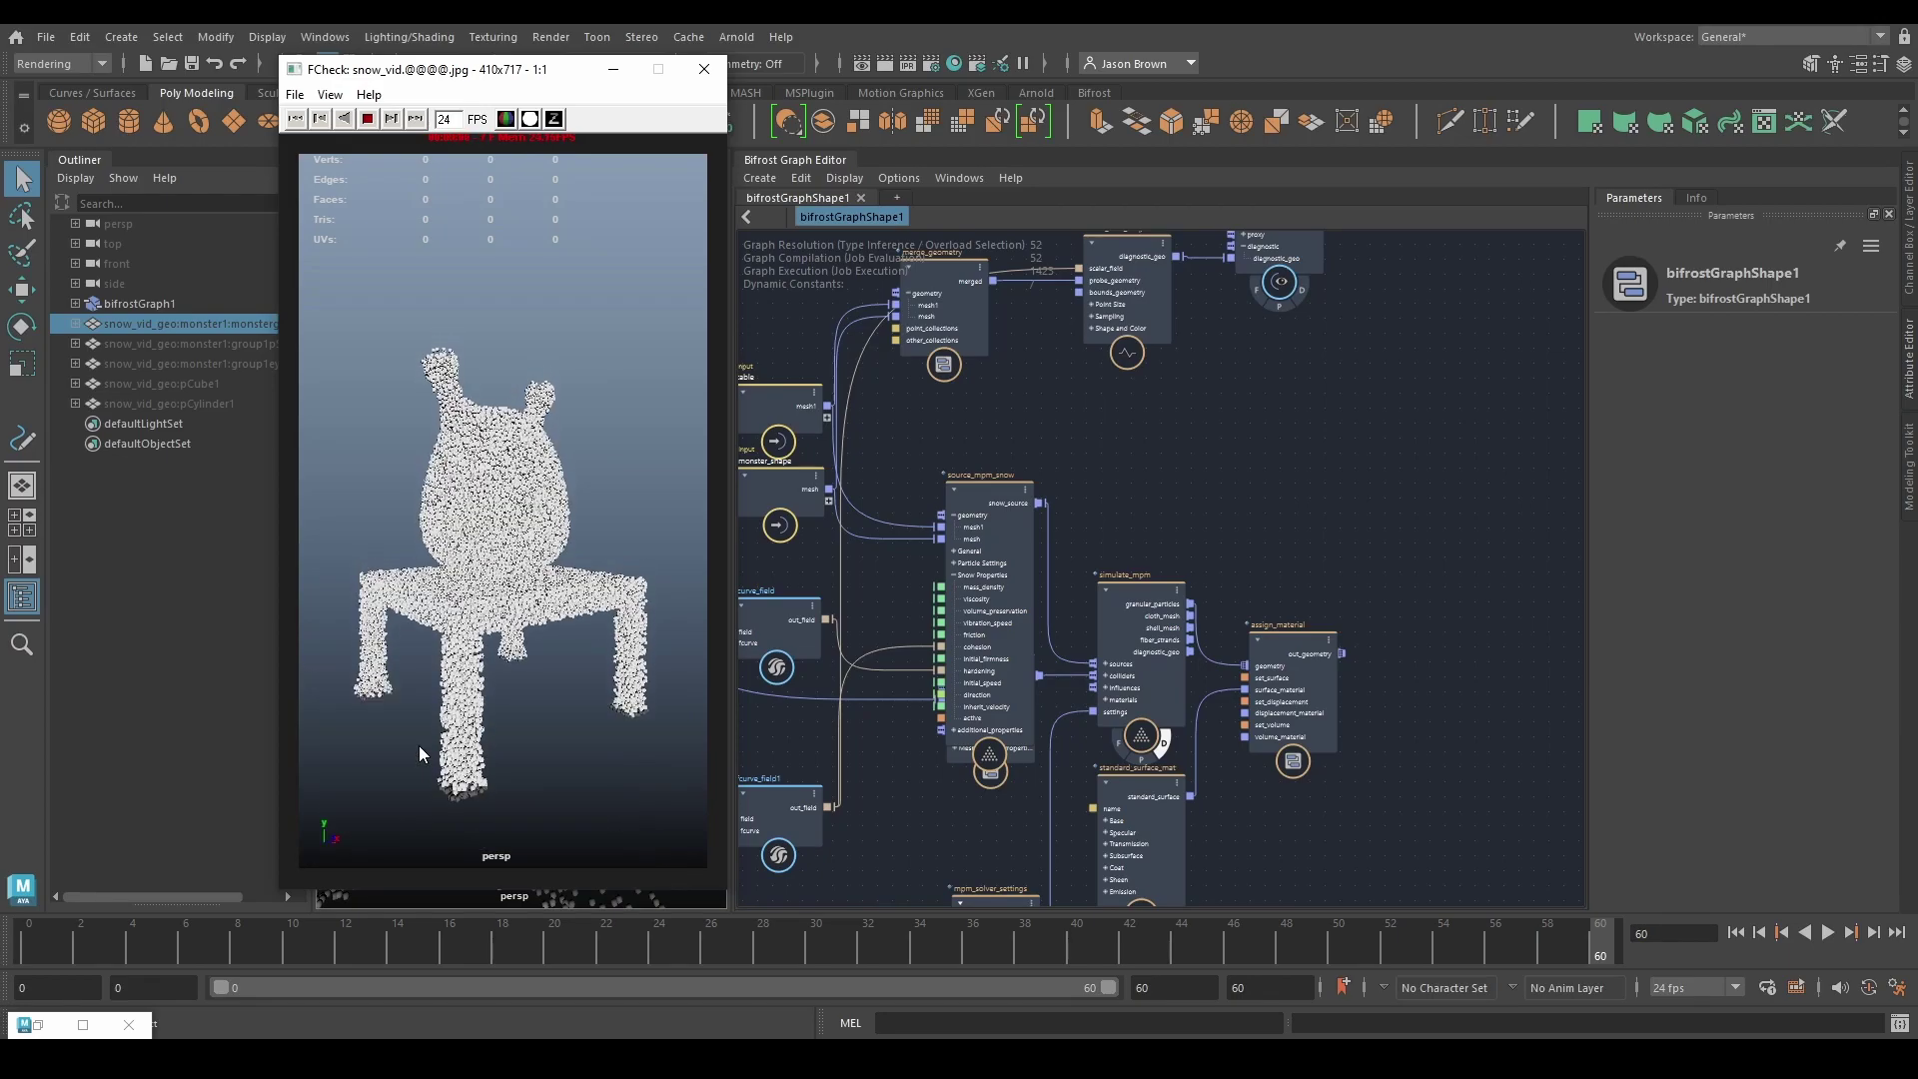
Step: Close FCheck and delete the scalar_field_scope and terminal nodes
left_click(704, 68)
scroll(1216, 497, "down", 3)
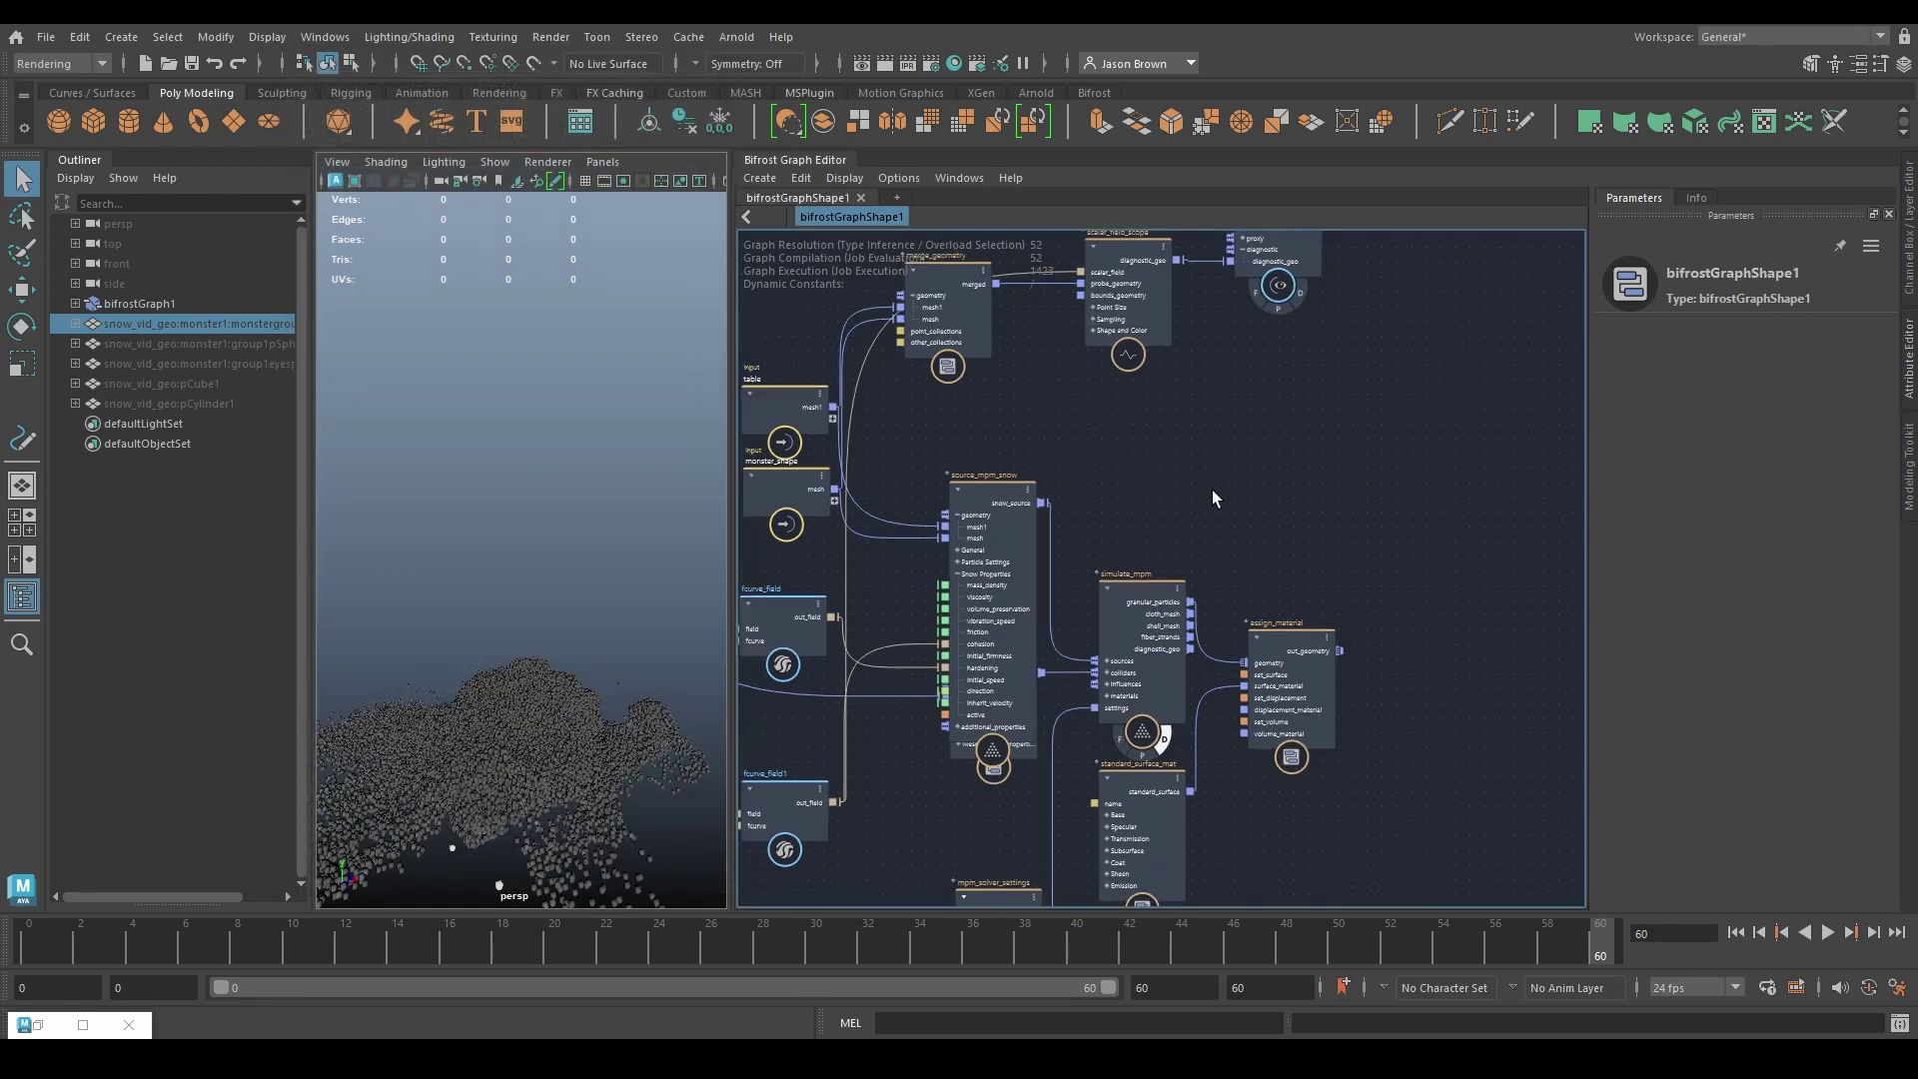
middle_click_drag(1167, 467, 1212, 689, "alt")
scroll(1298, 505, "up", 3)
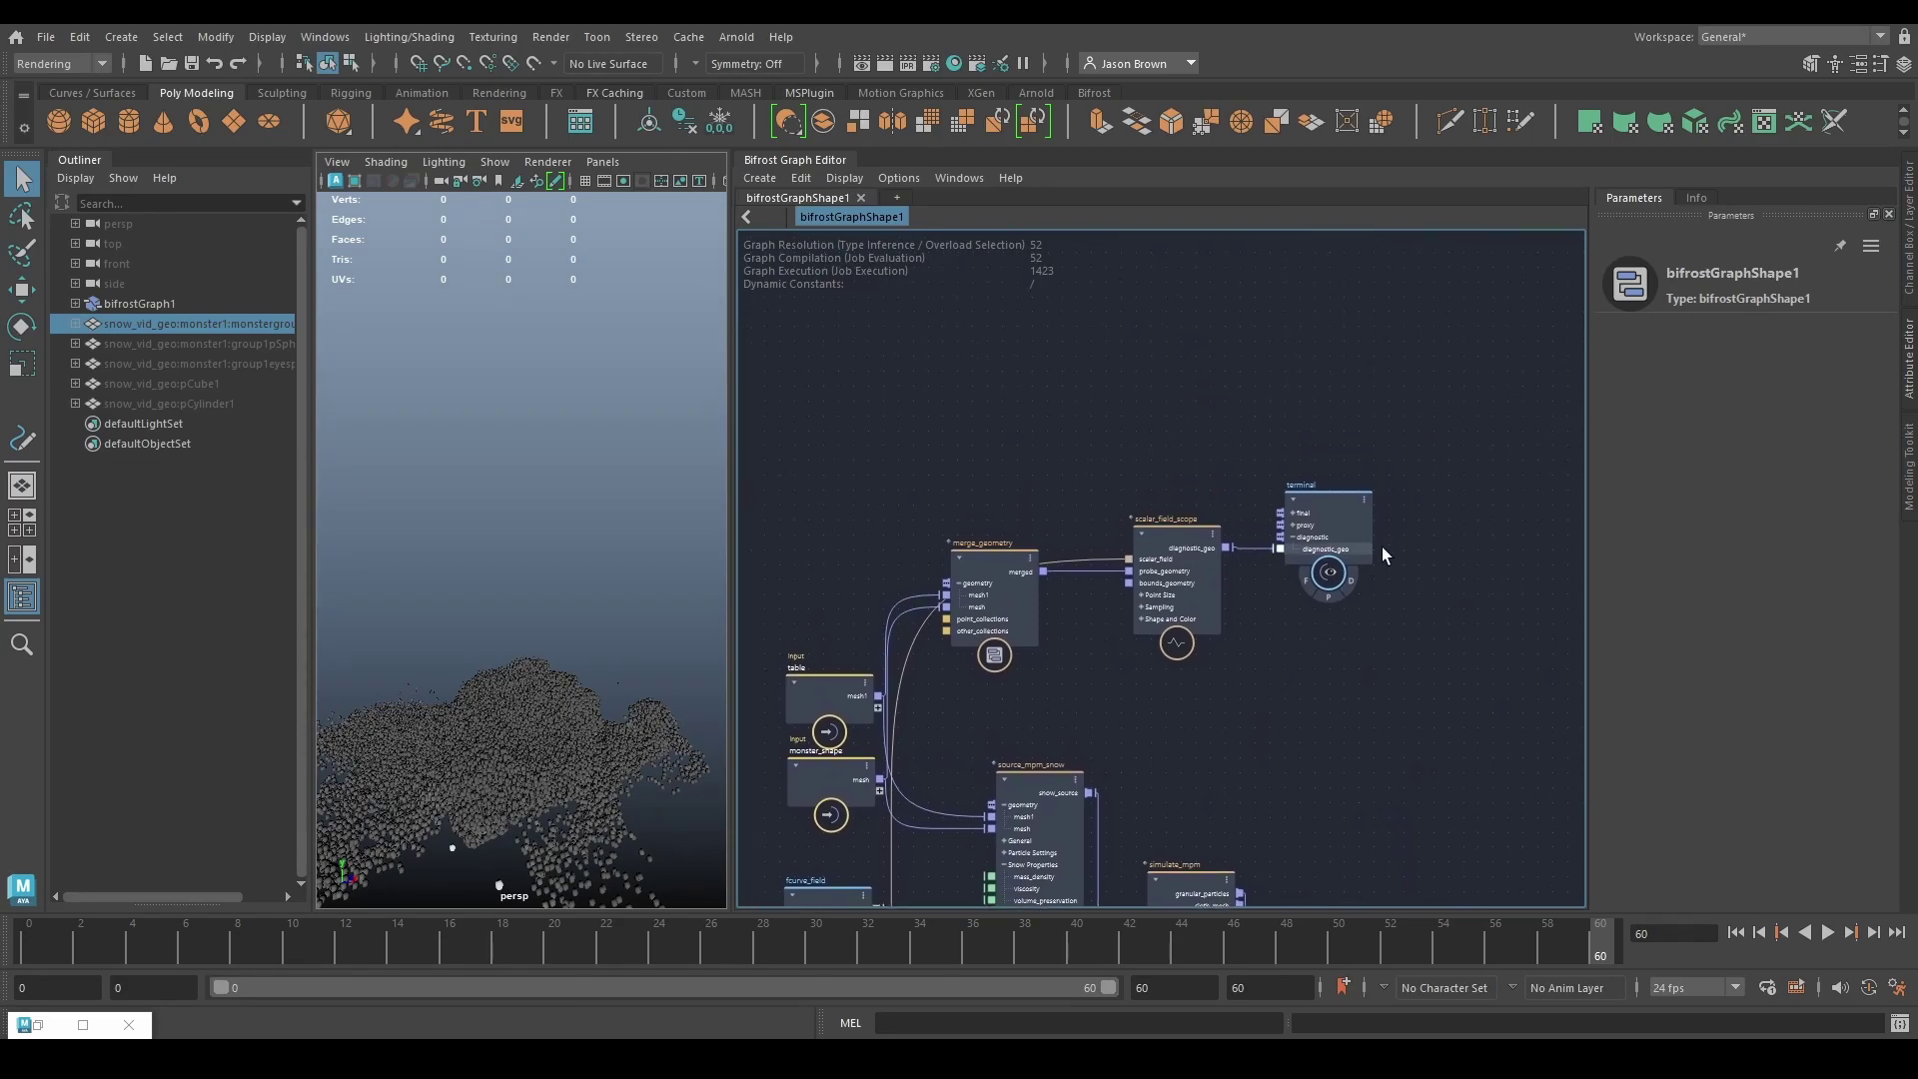
left_click_drag(1351, 534, 1382, 380)
left_click_drag(1167, 613, 1176, 408)
left_click_drag(1091, 288, 1522, 423)
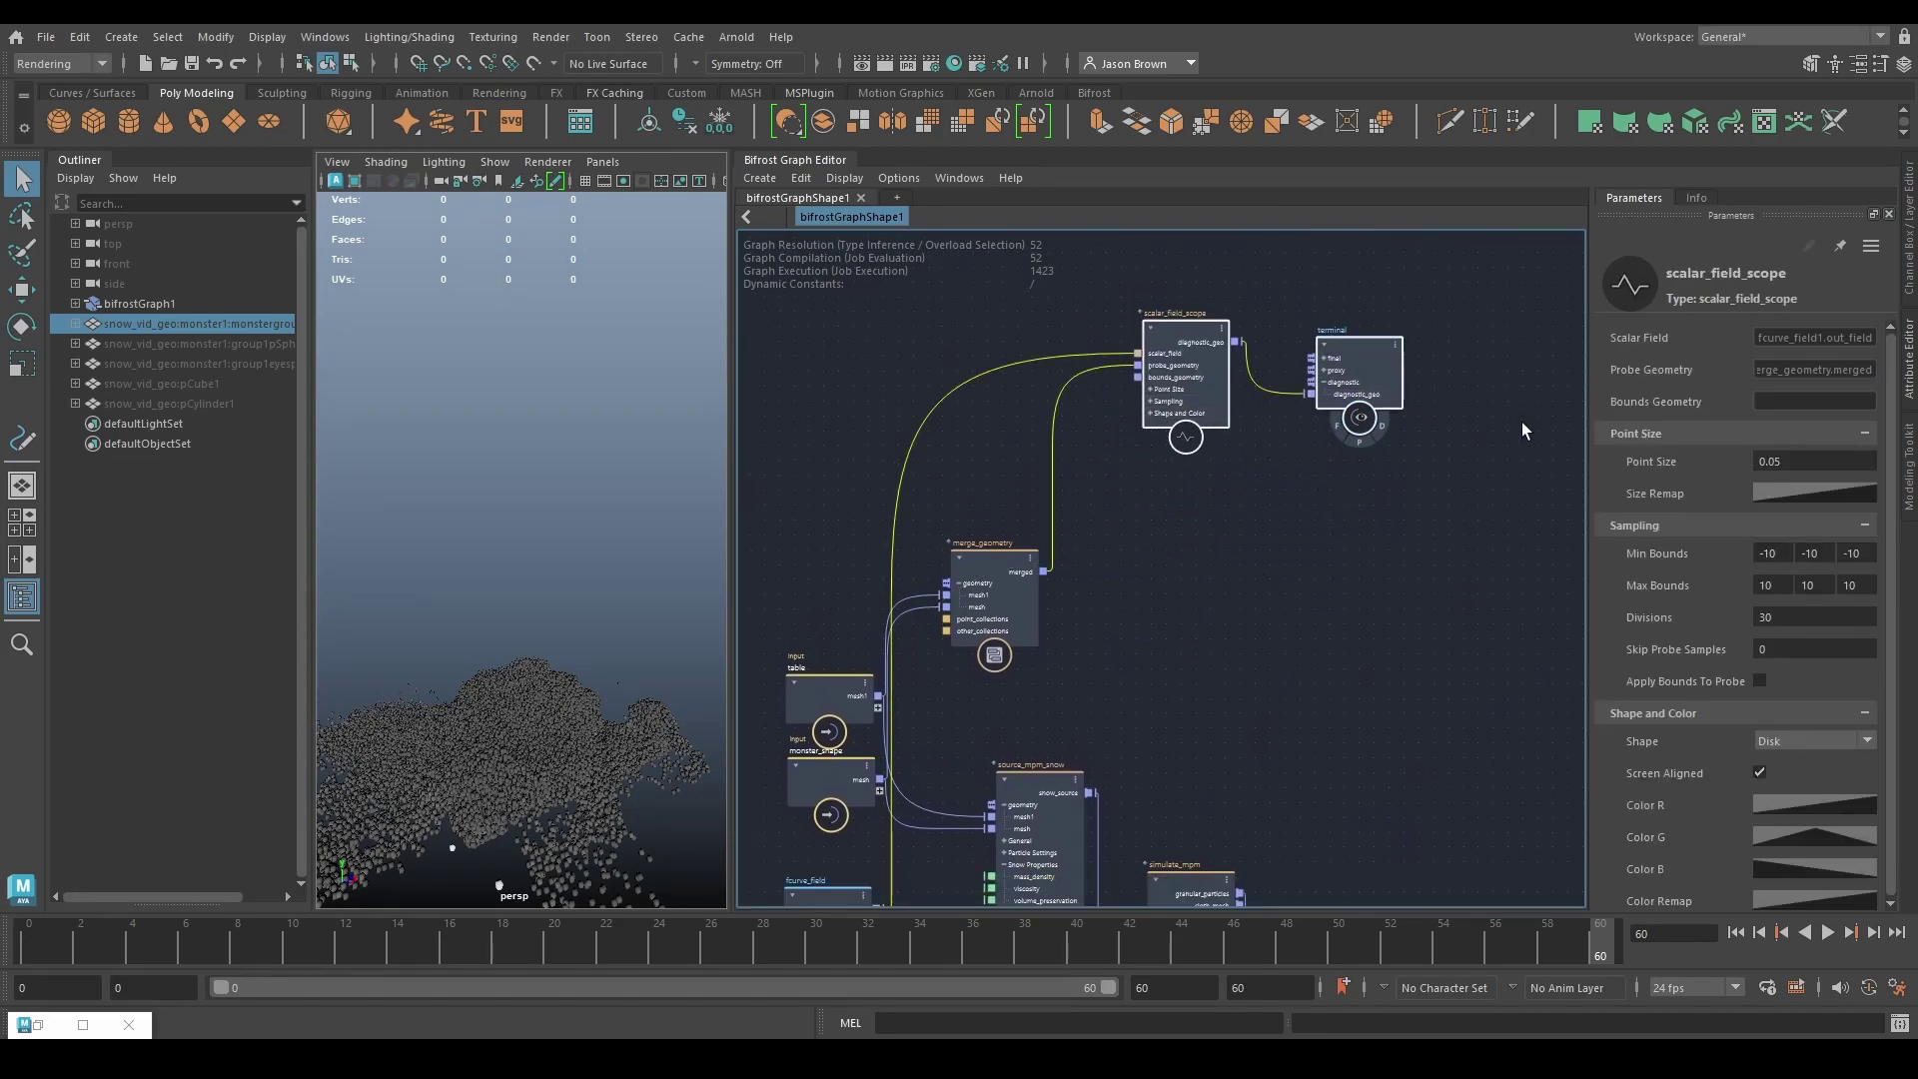
key("Delete")
Step: Add an mpm_snow_scope node fed by simulate_mpm's granular_particles into snow_particles
left_click(1027, 633)
key("Tab")
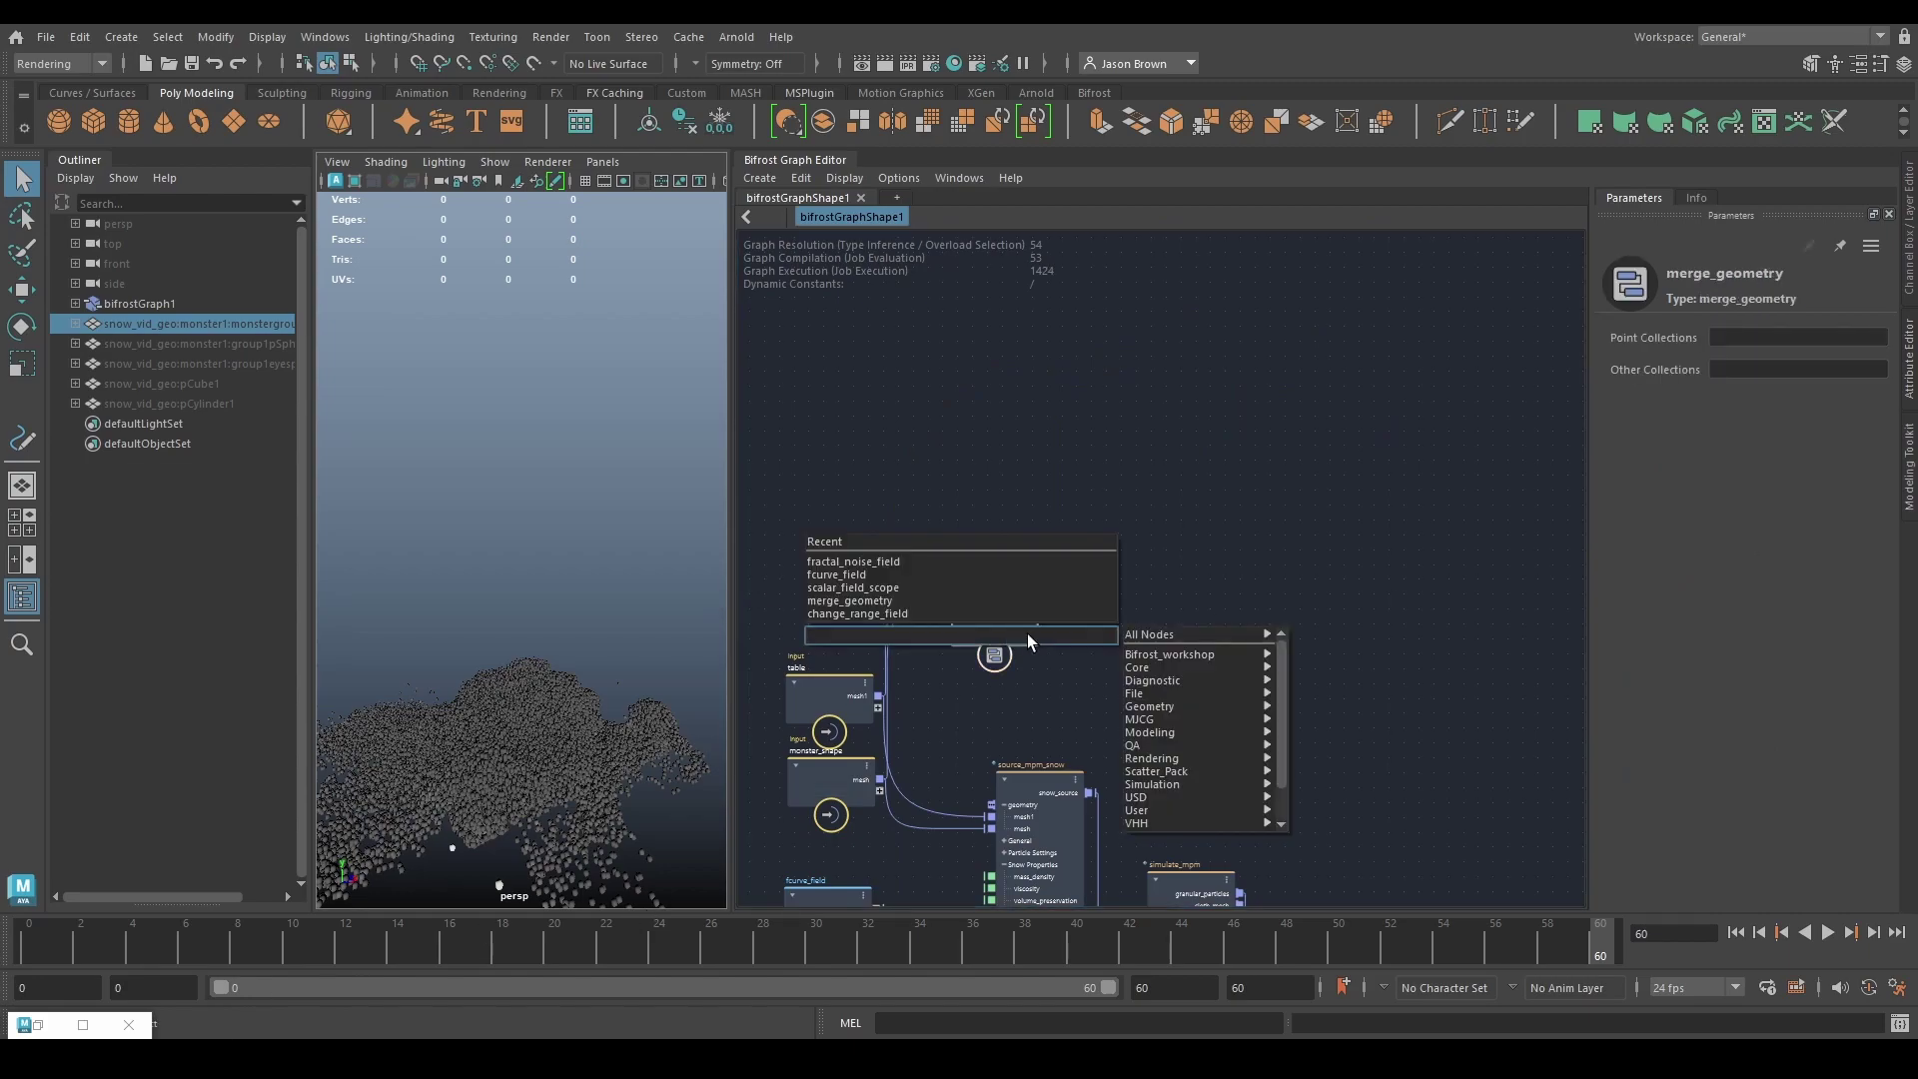
type("mpm")
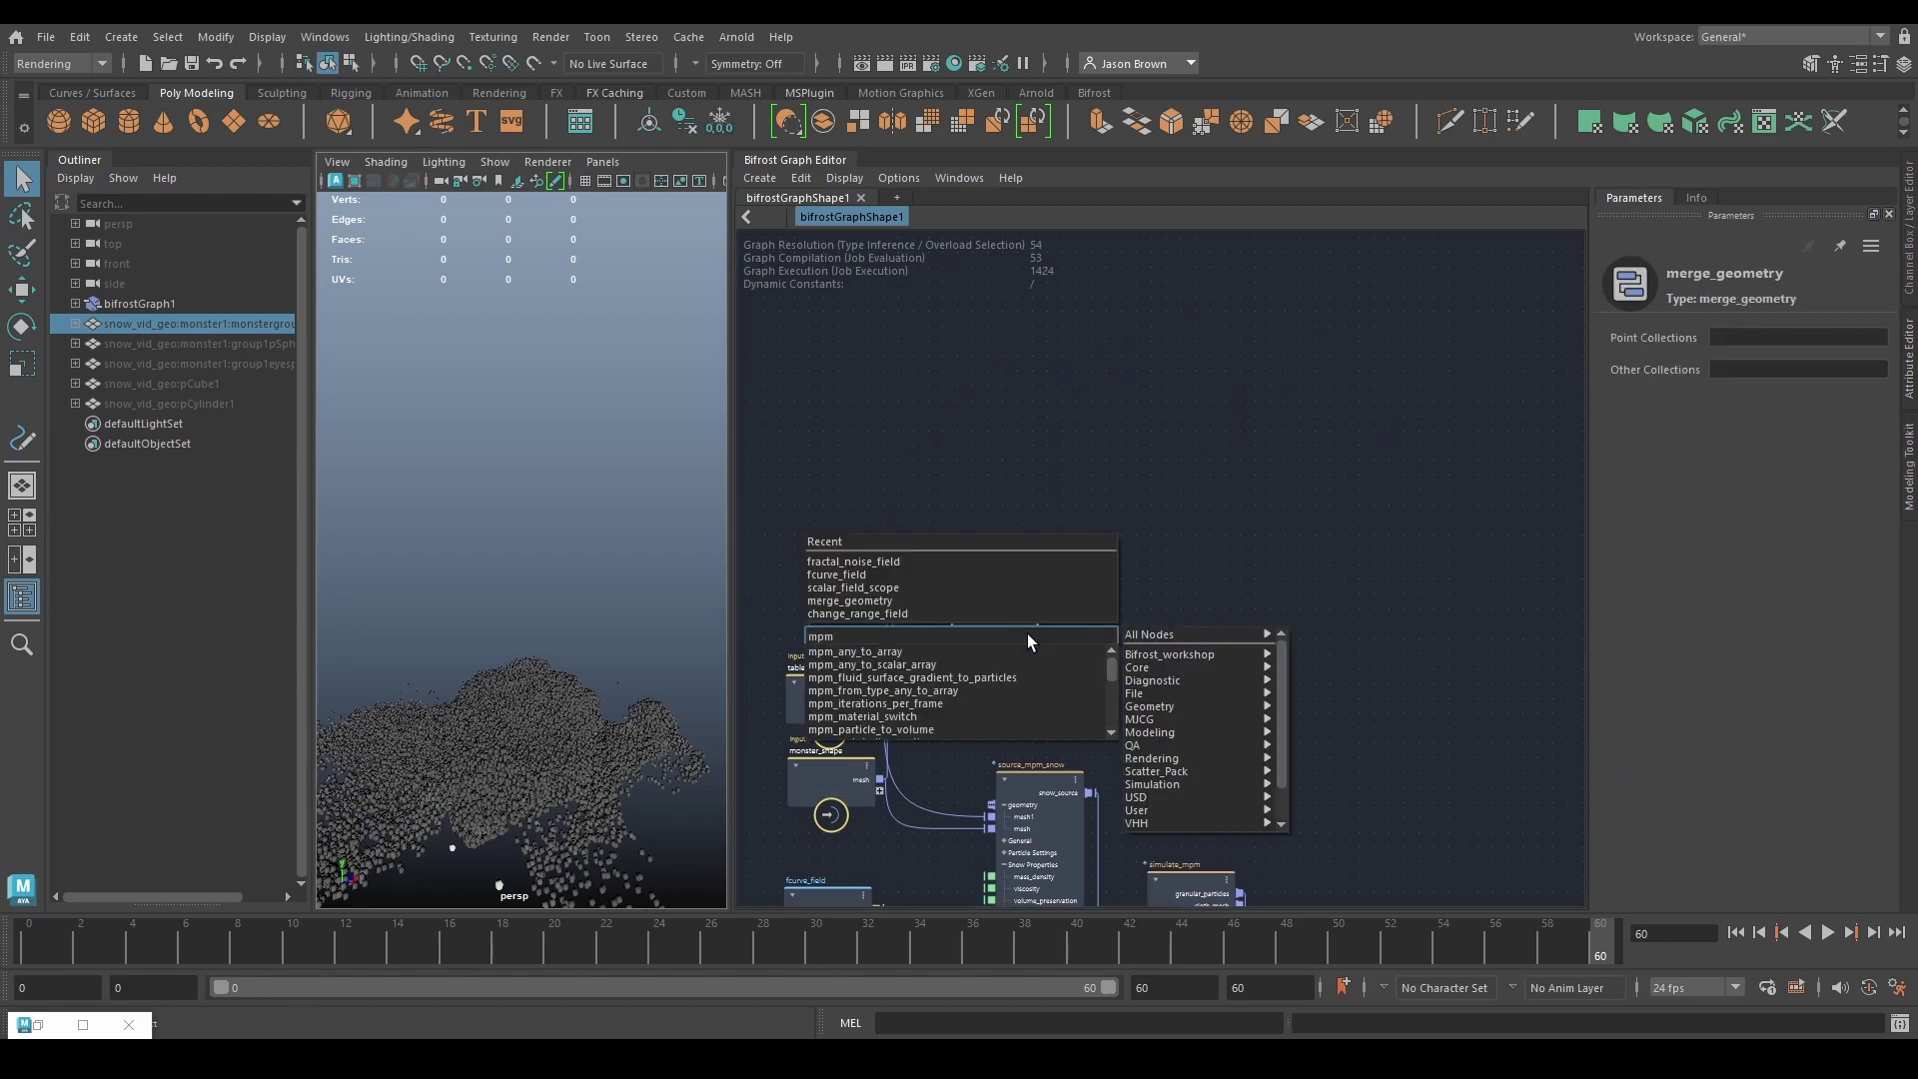
type("_sno")
key("Down")
key("Down")
key("Return")
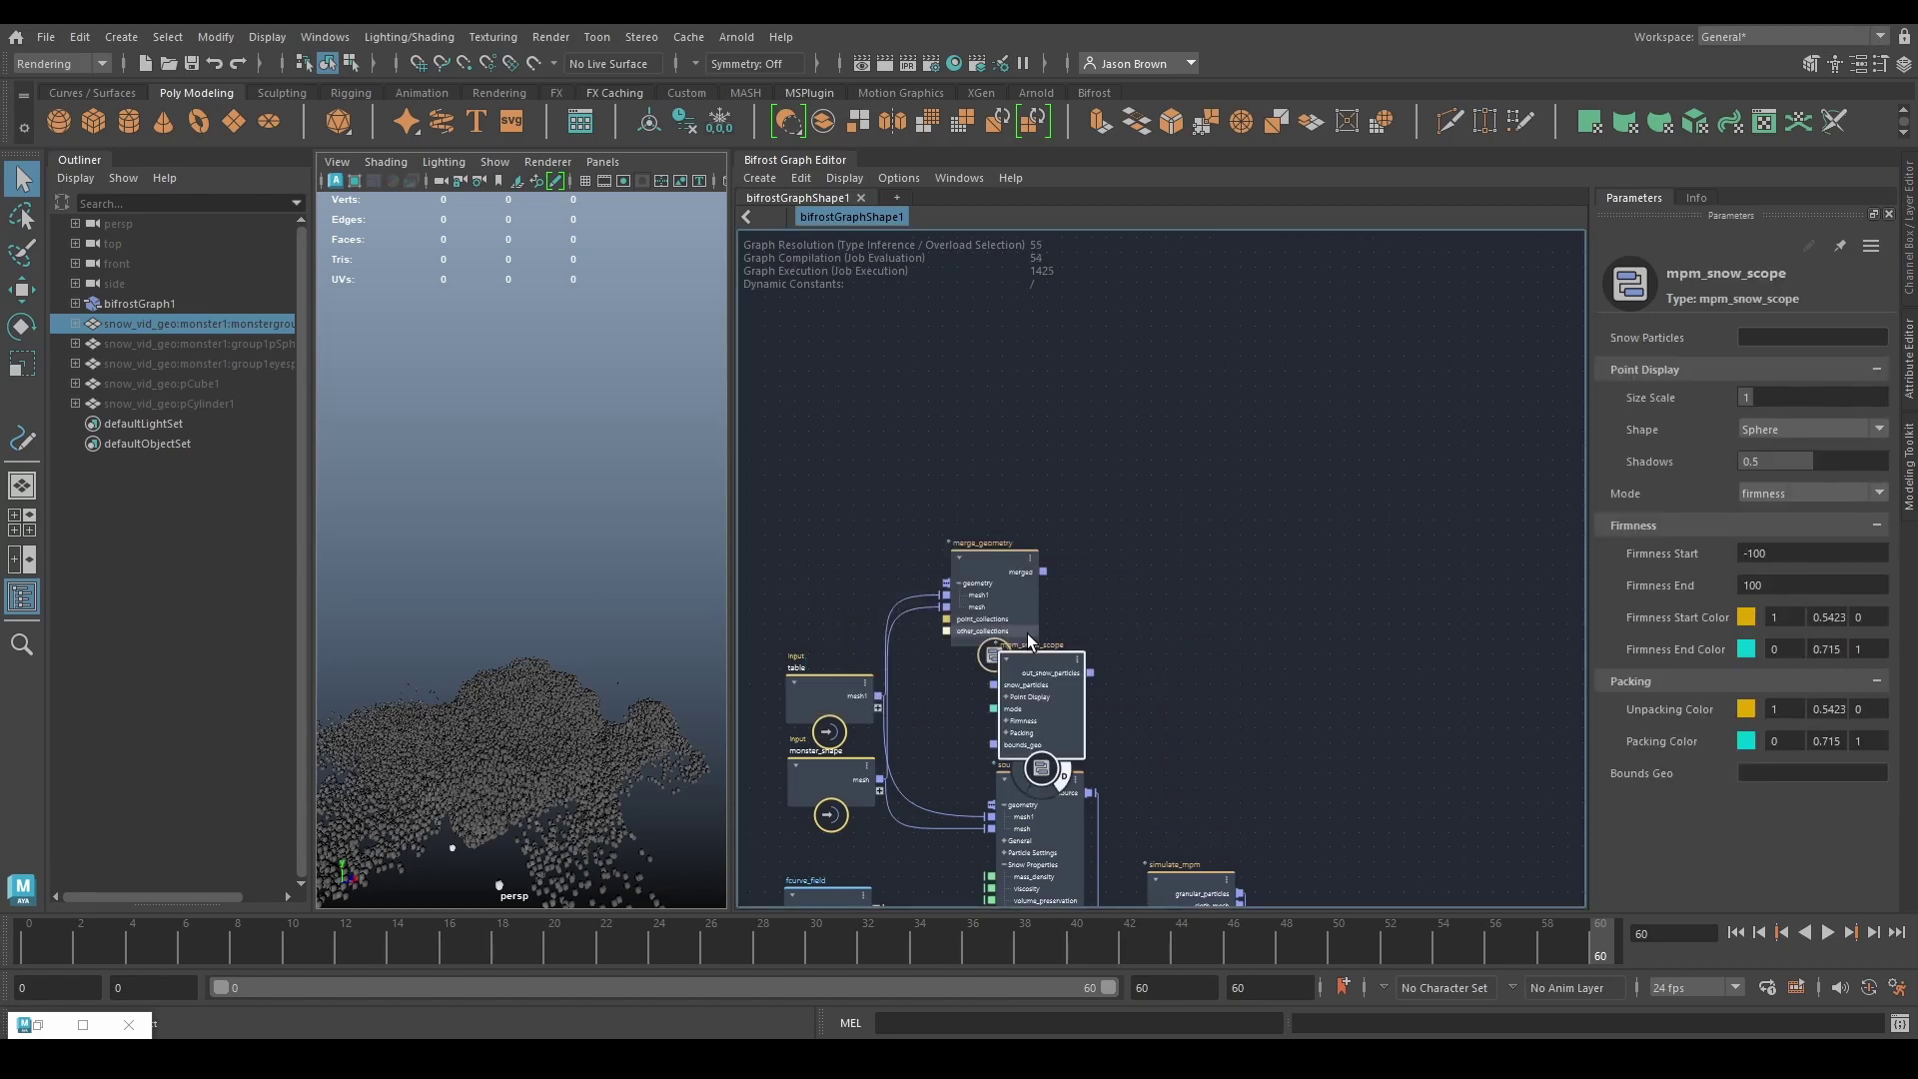
middle_click_drag(1432, 746, 1252, 497, "alt")
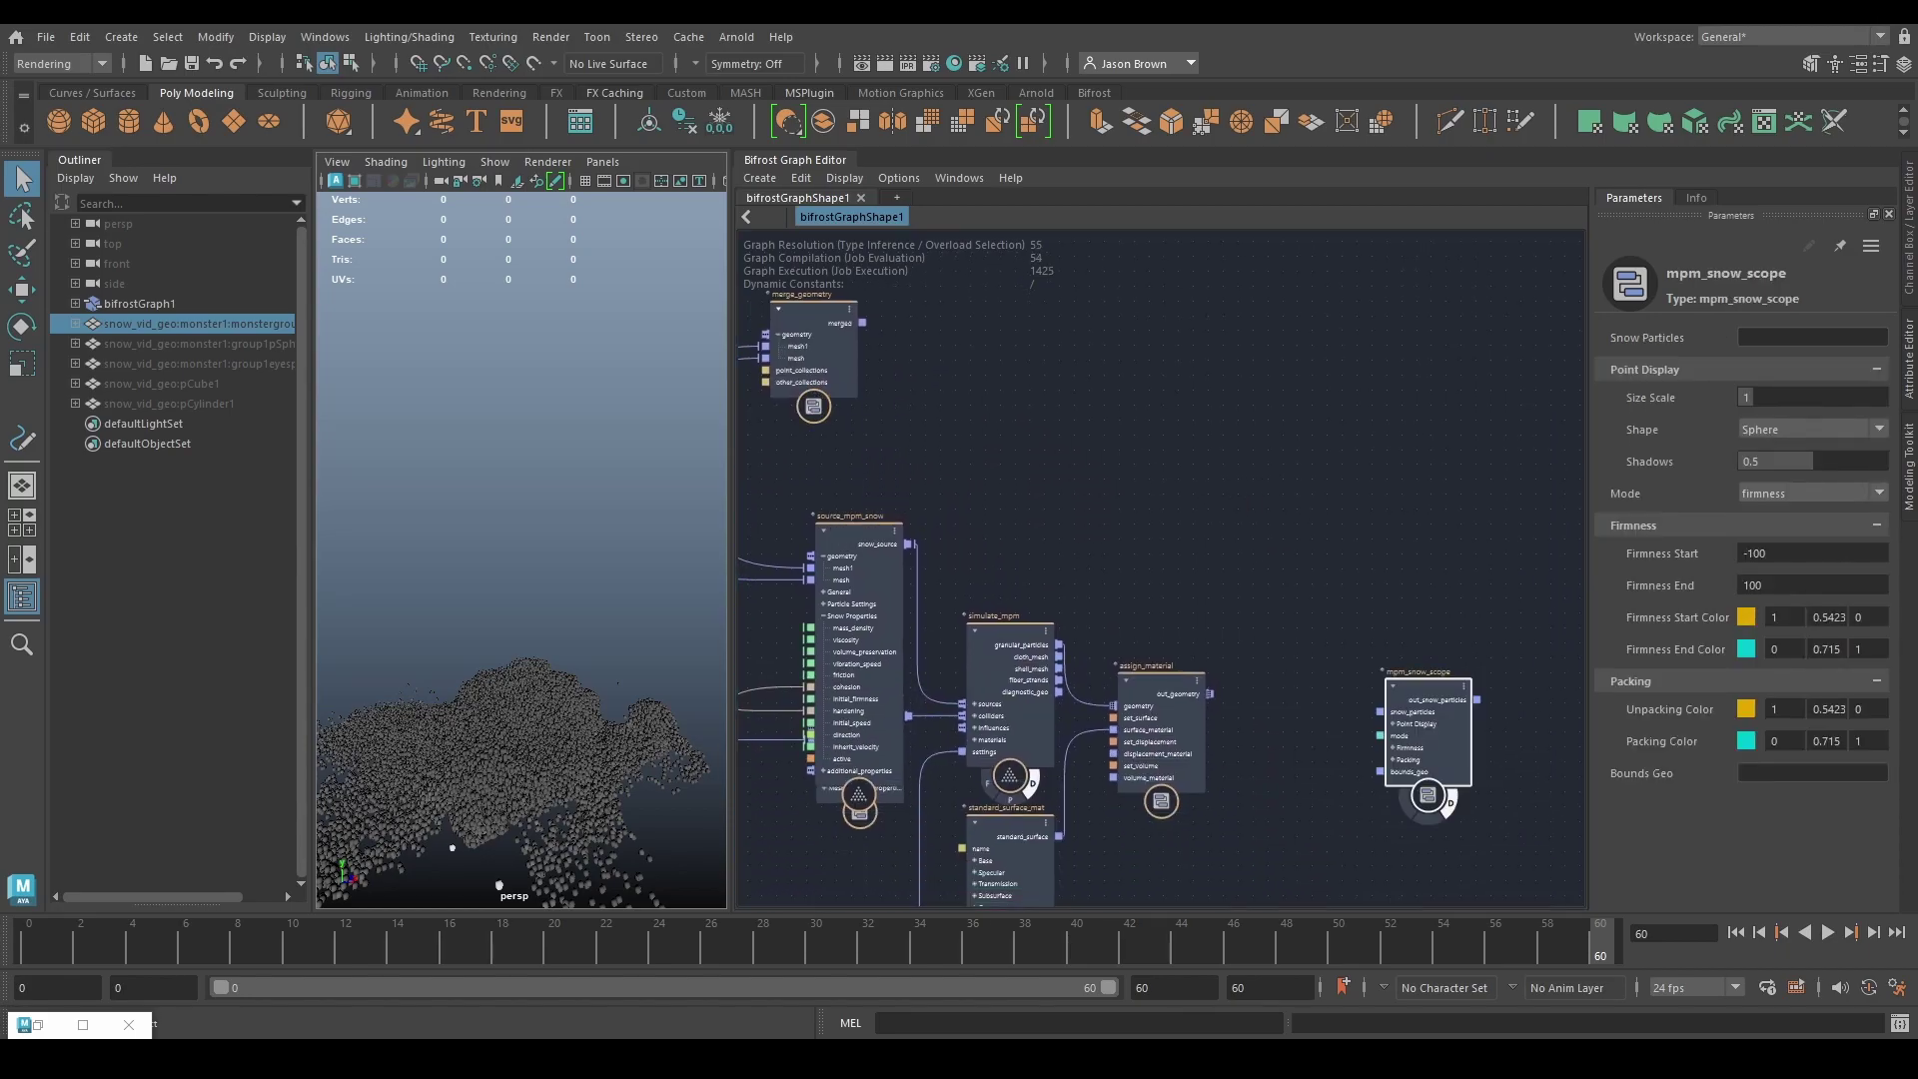
scroll(1255, 794, "up", 2)
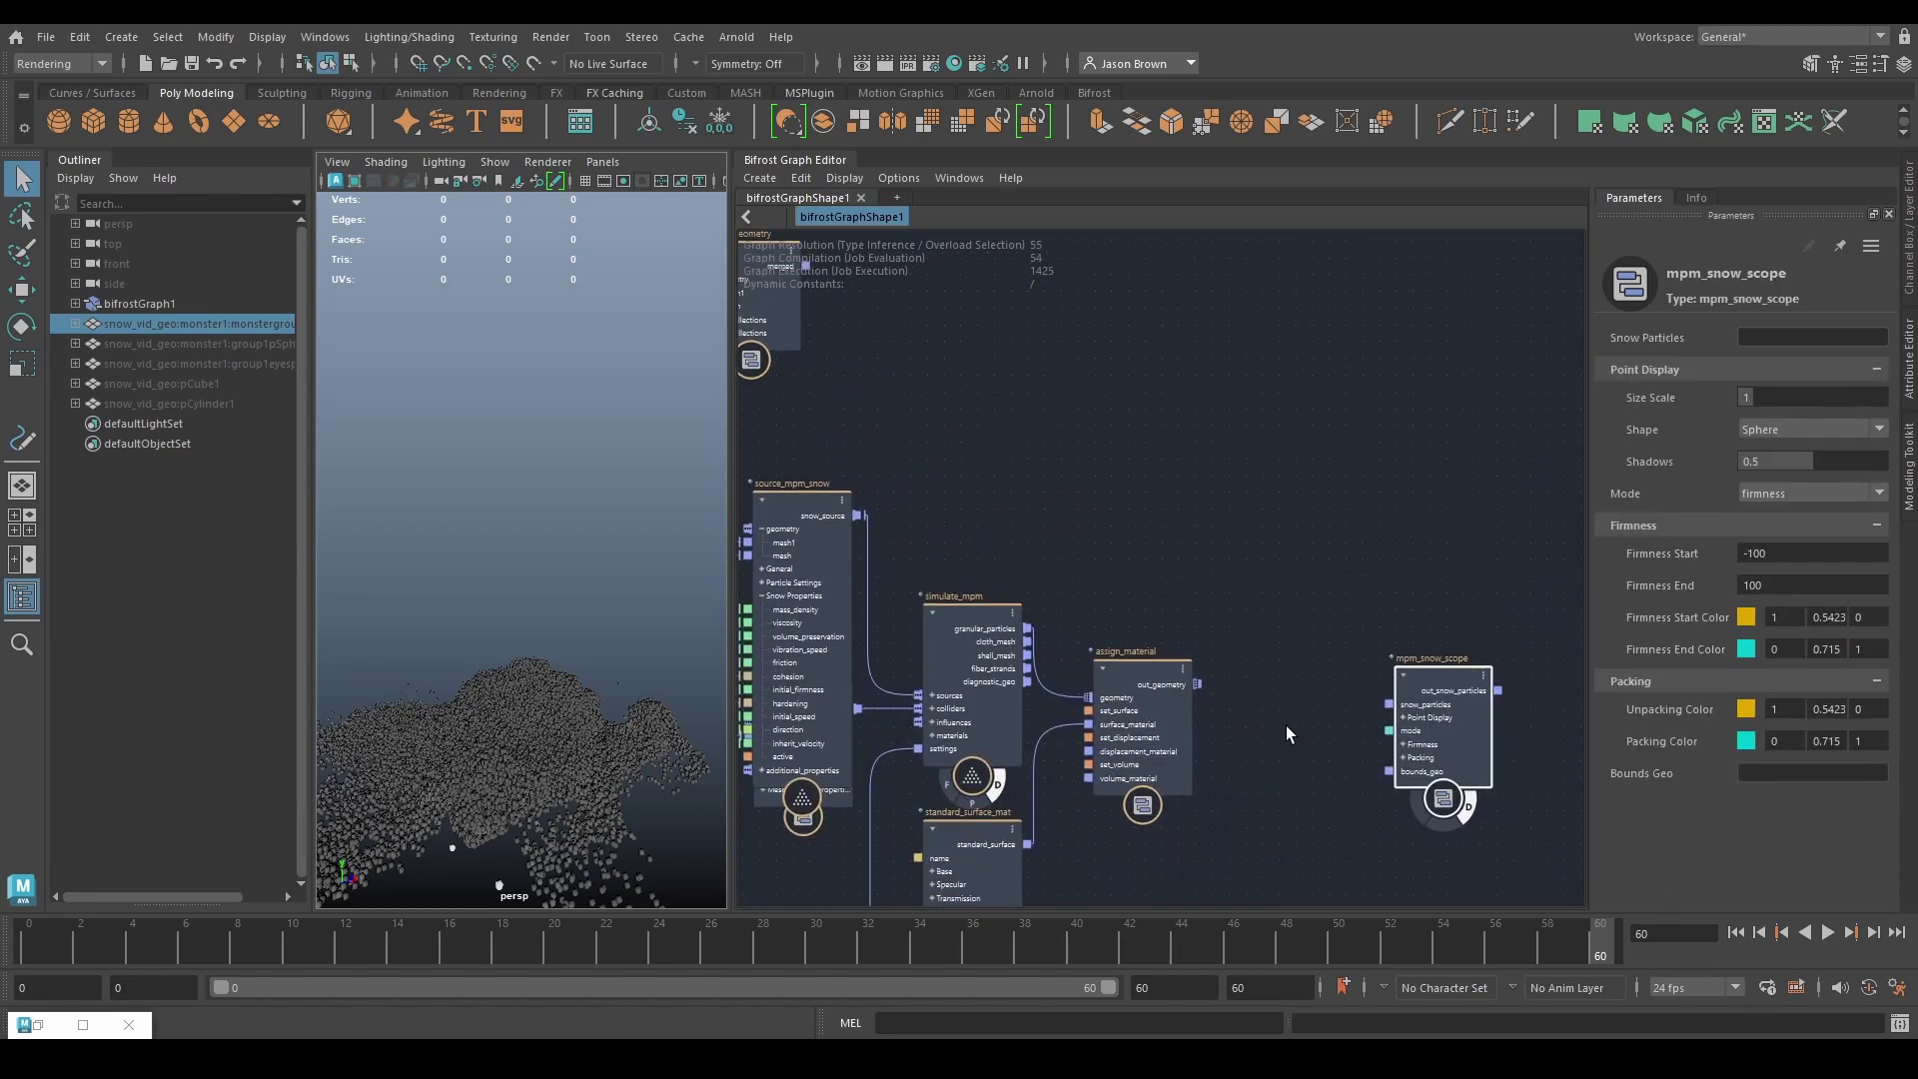
left_click(1051, 677)
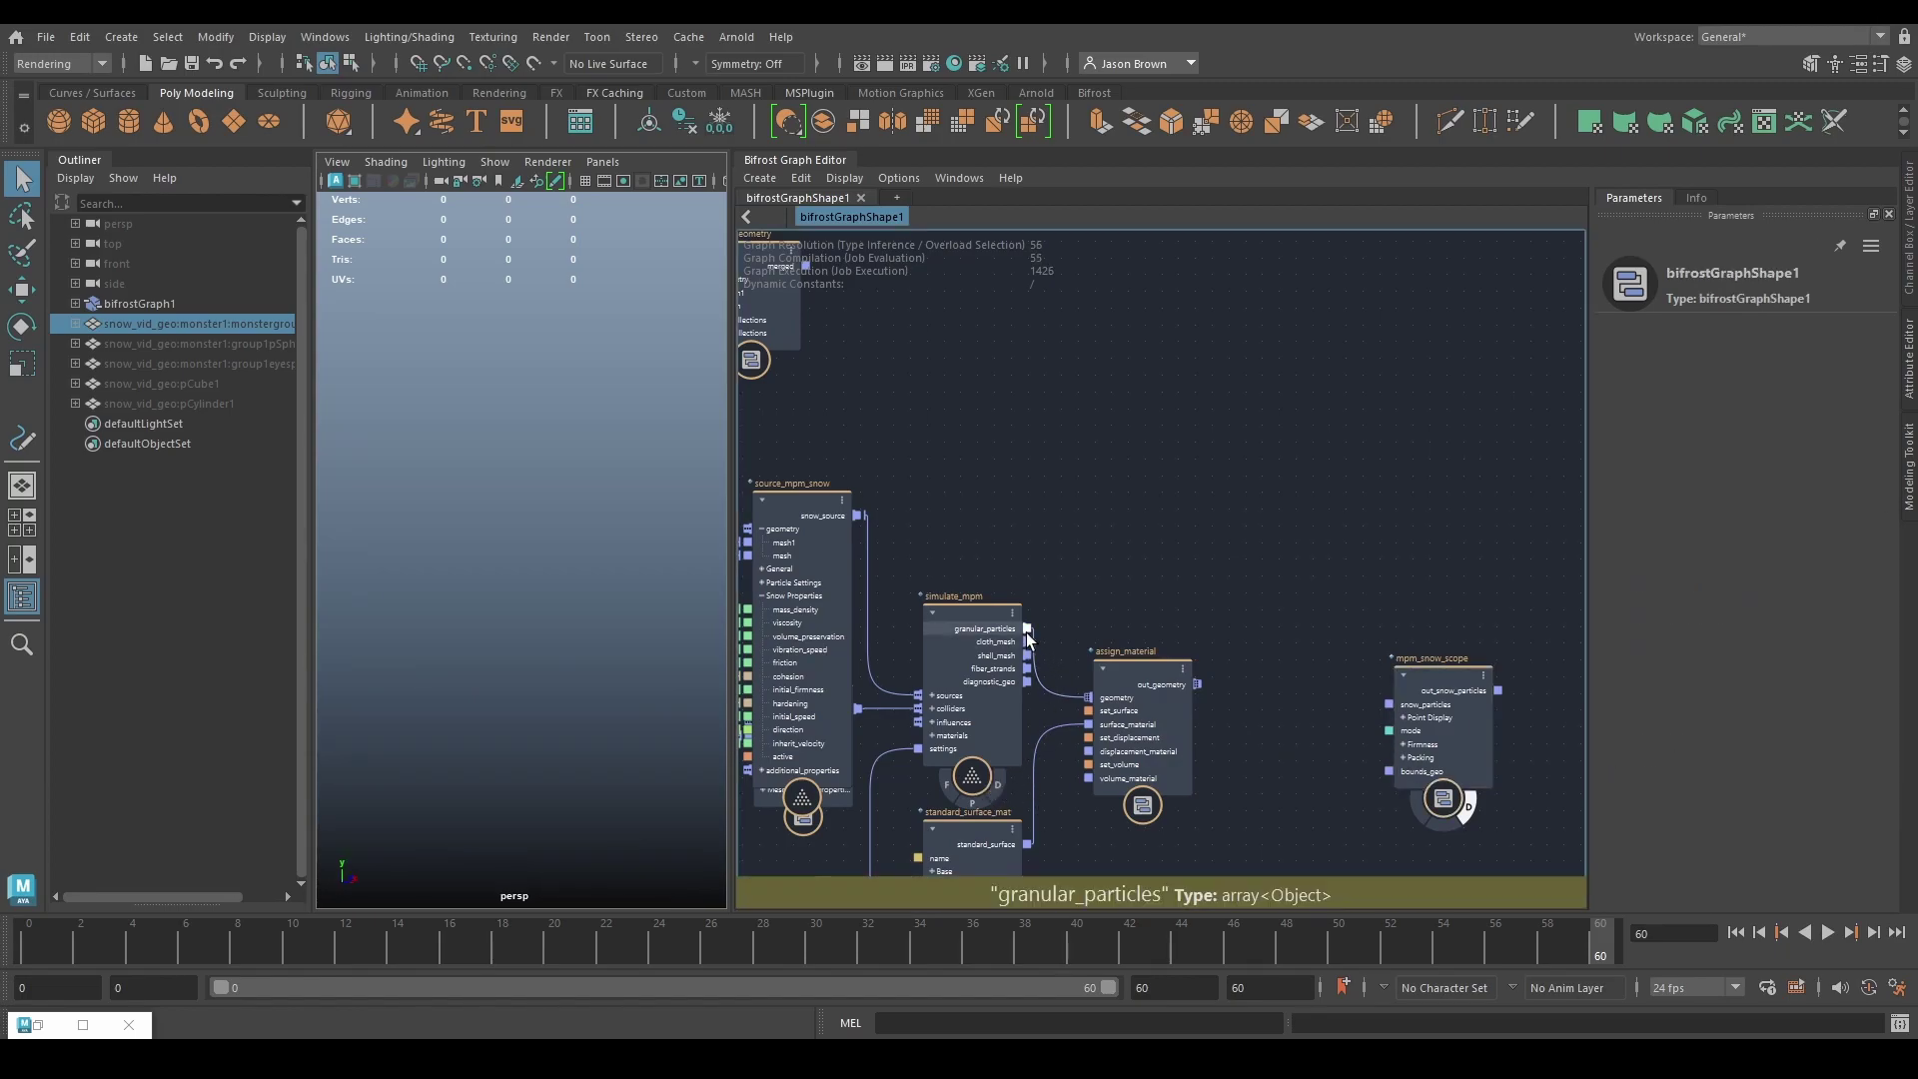
left_click_drag(1028, 633, 1389, 647)
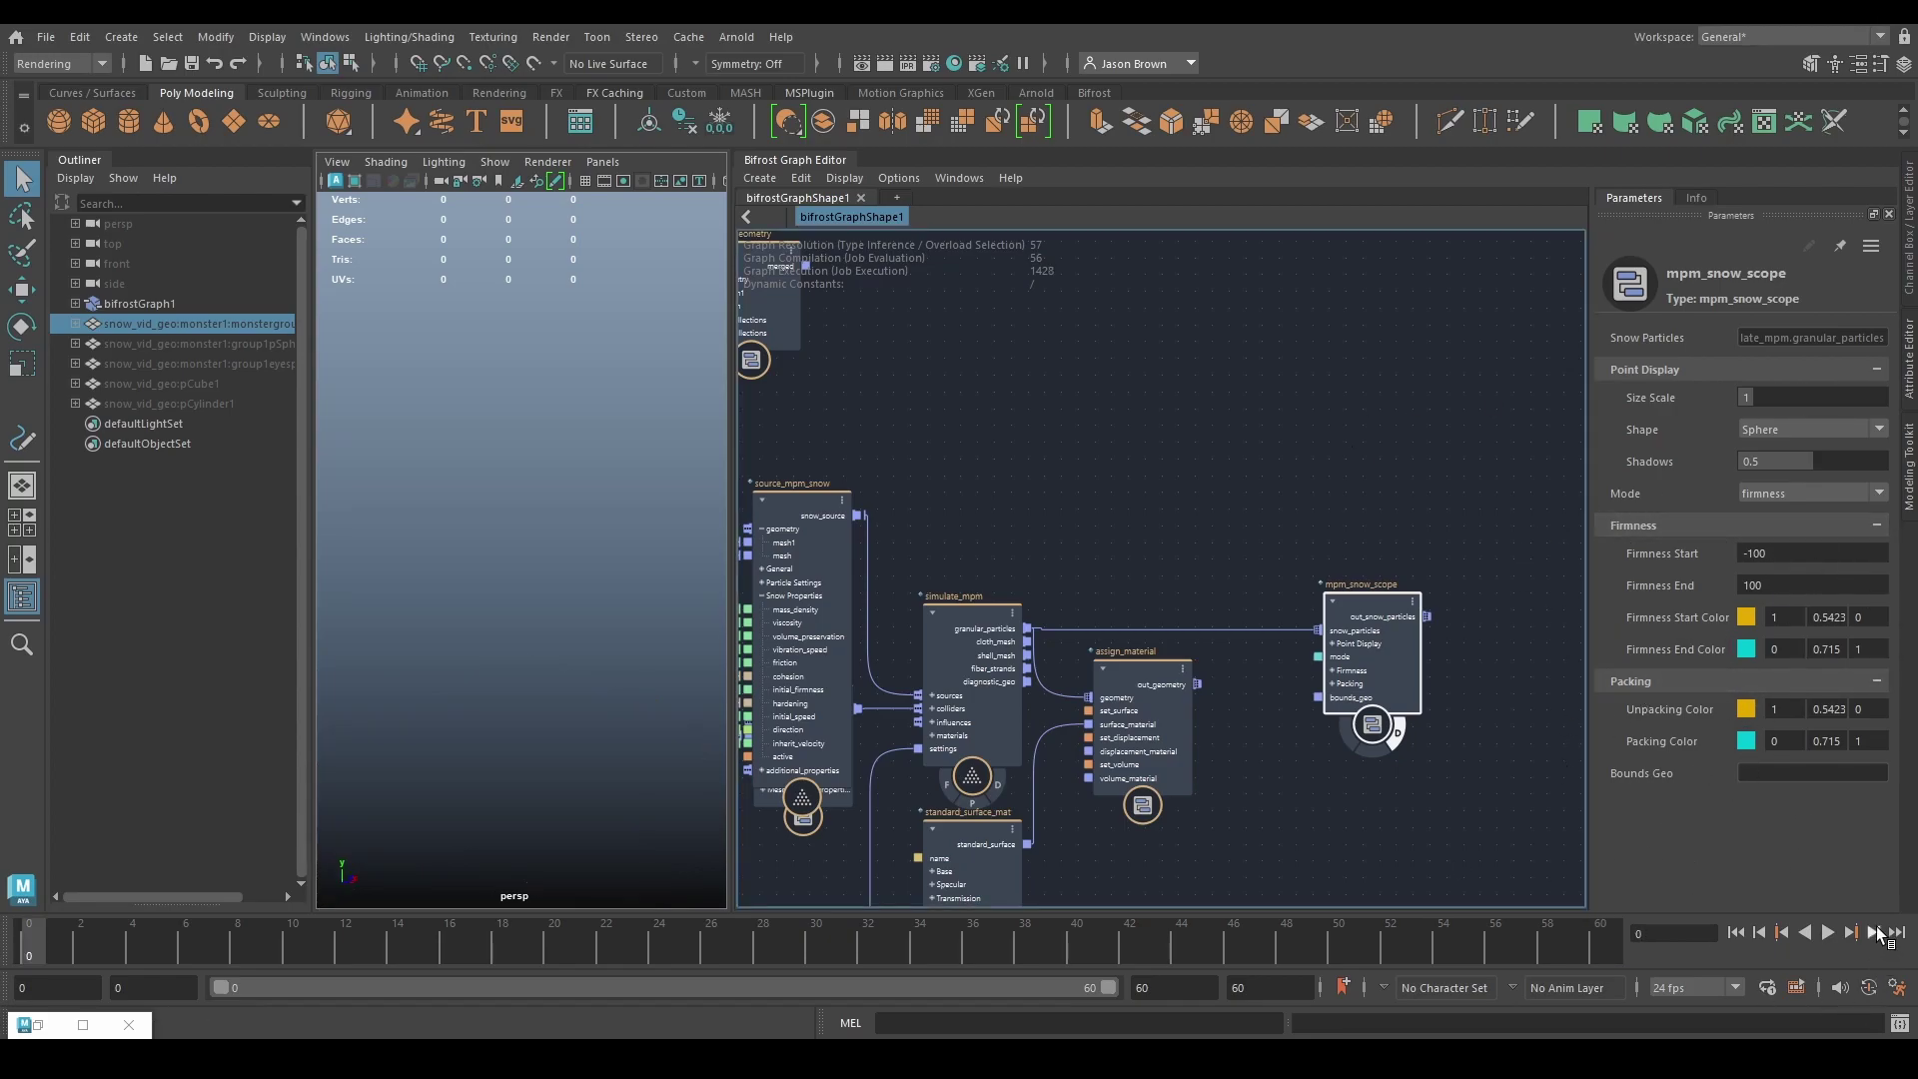
Step: Advance to frame 2 and set the scope's Firmness Start to 0
left_click(1876, 931)
key("alt+v")
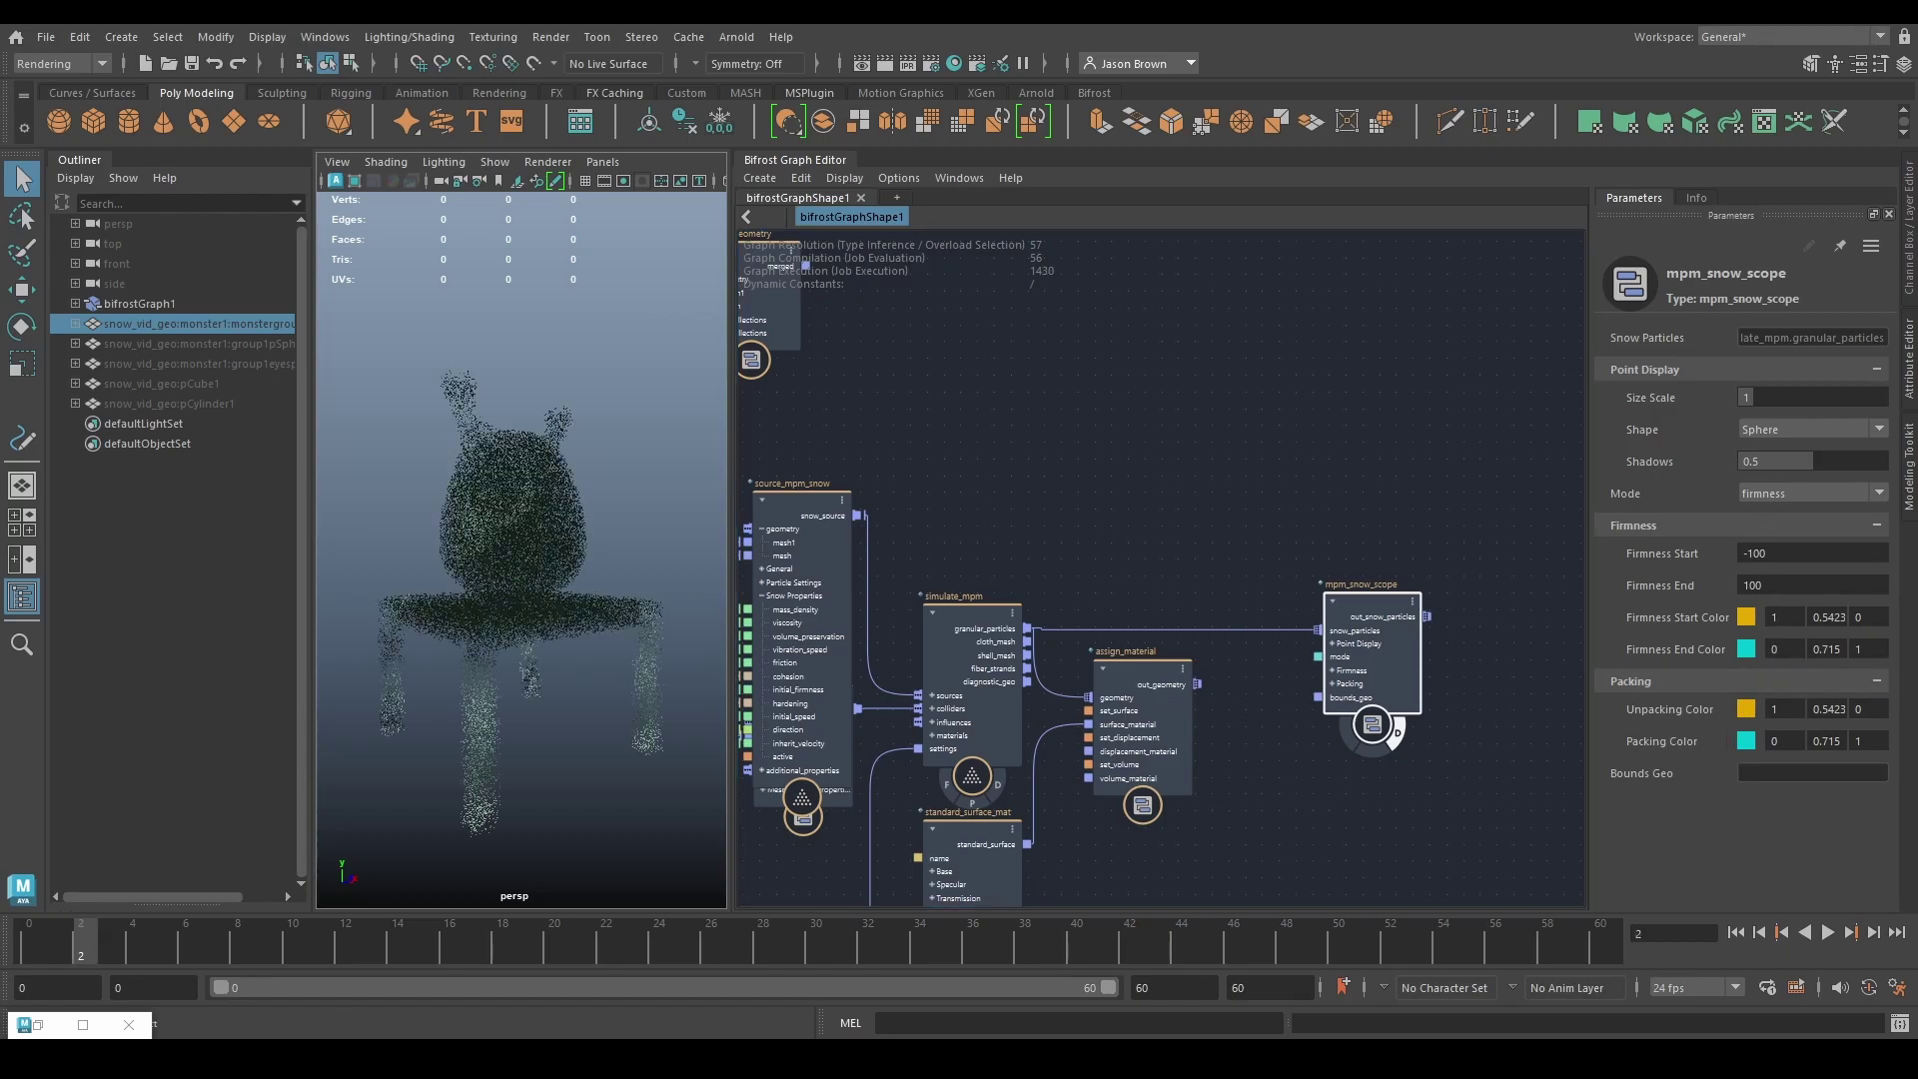
key("Tab")
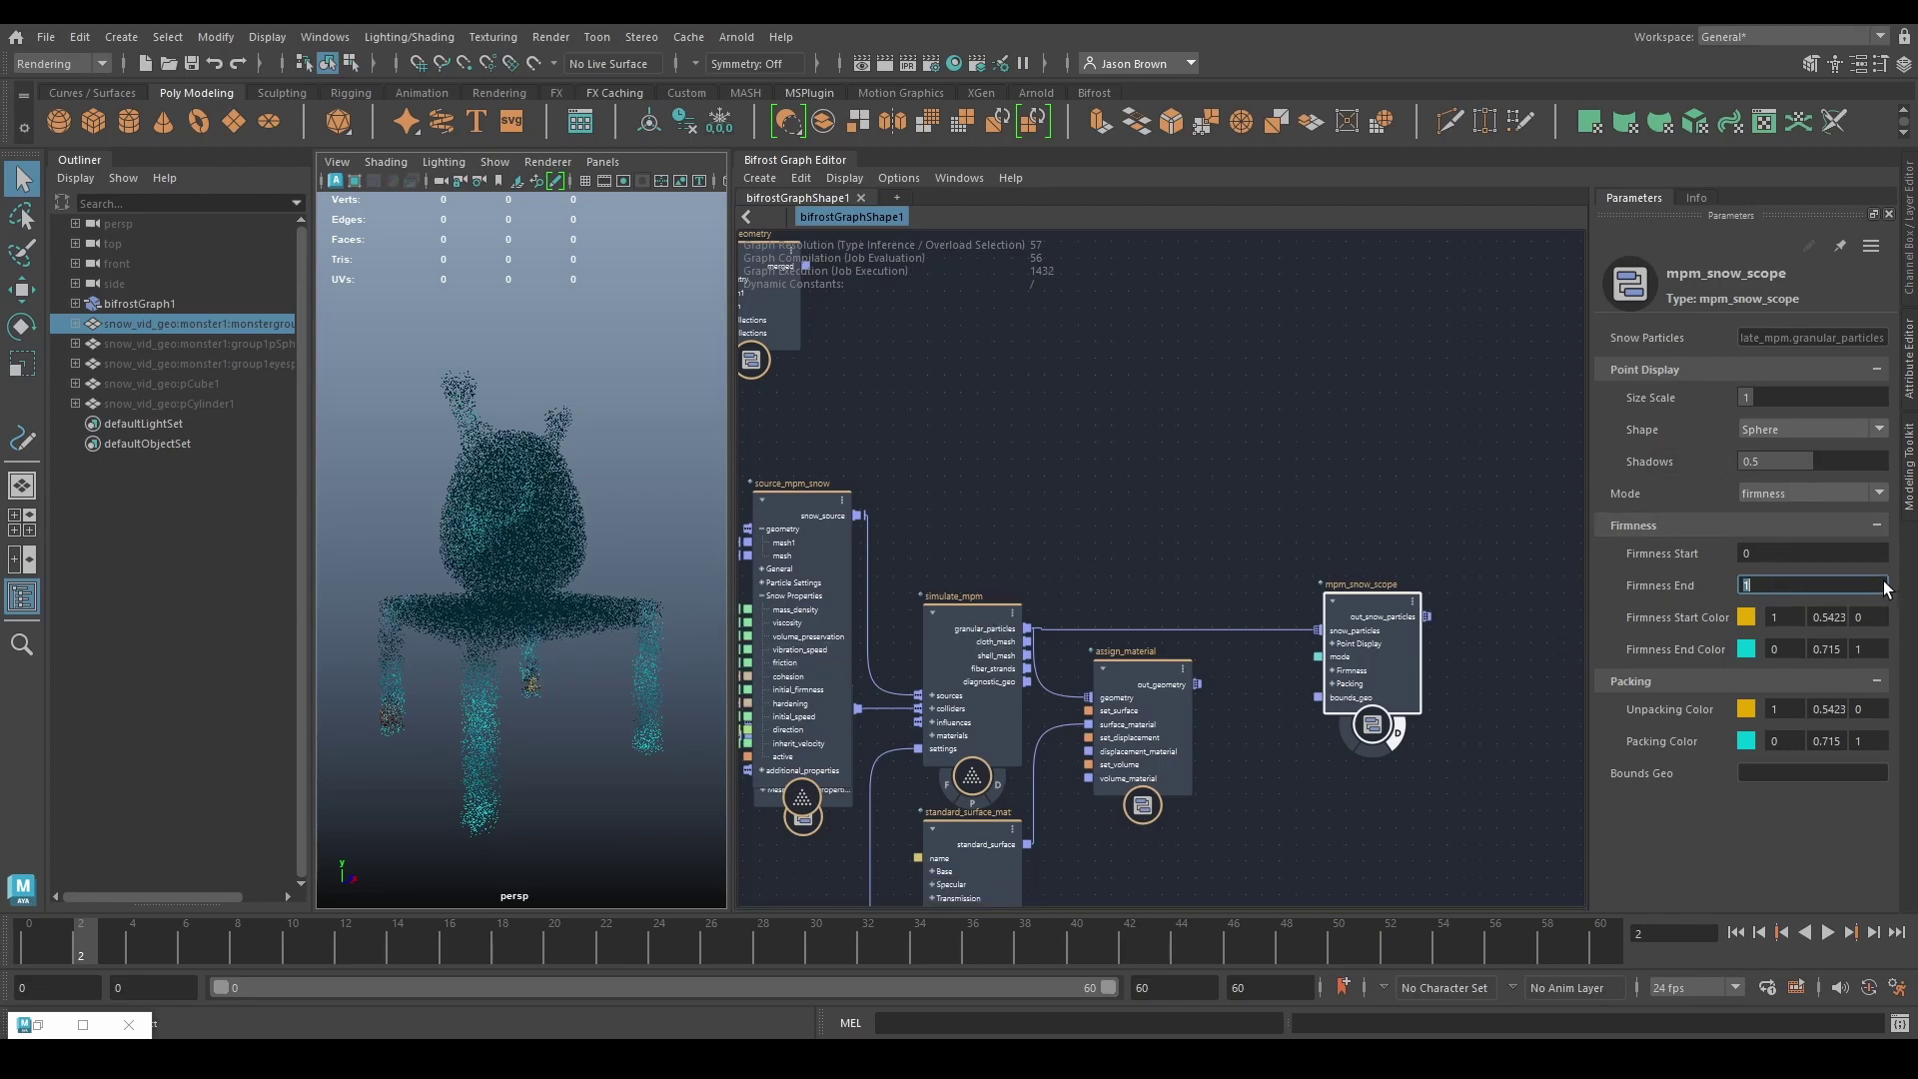
Step: Orbit around the snowy monster and select fcurve_field1 in the graph
left_click(1070, 548)
left_click_drag(483, 507, 744, 494, "alt")
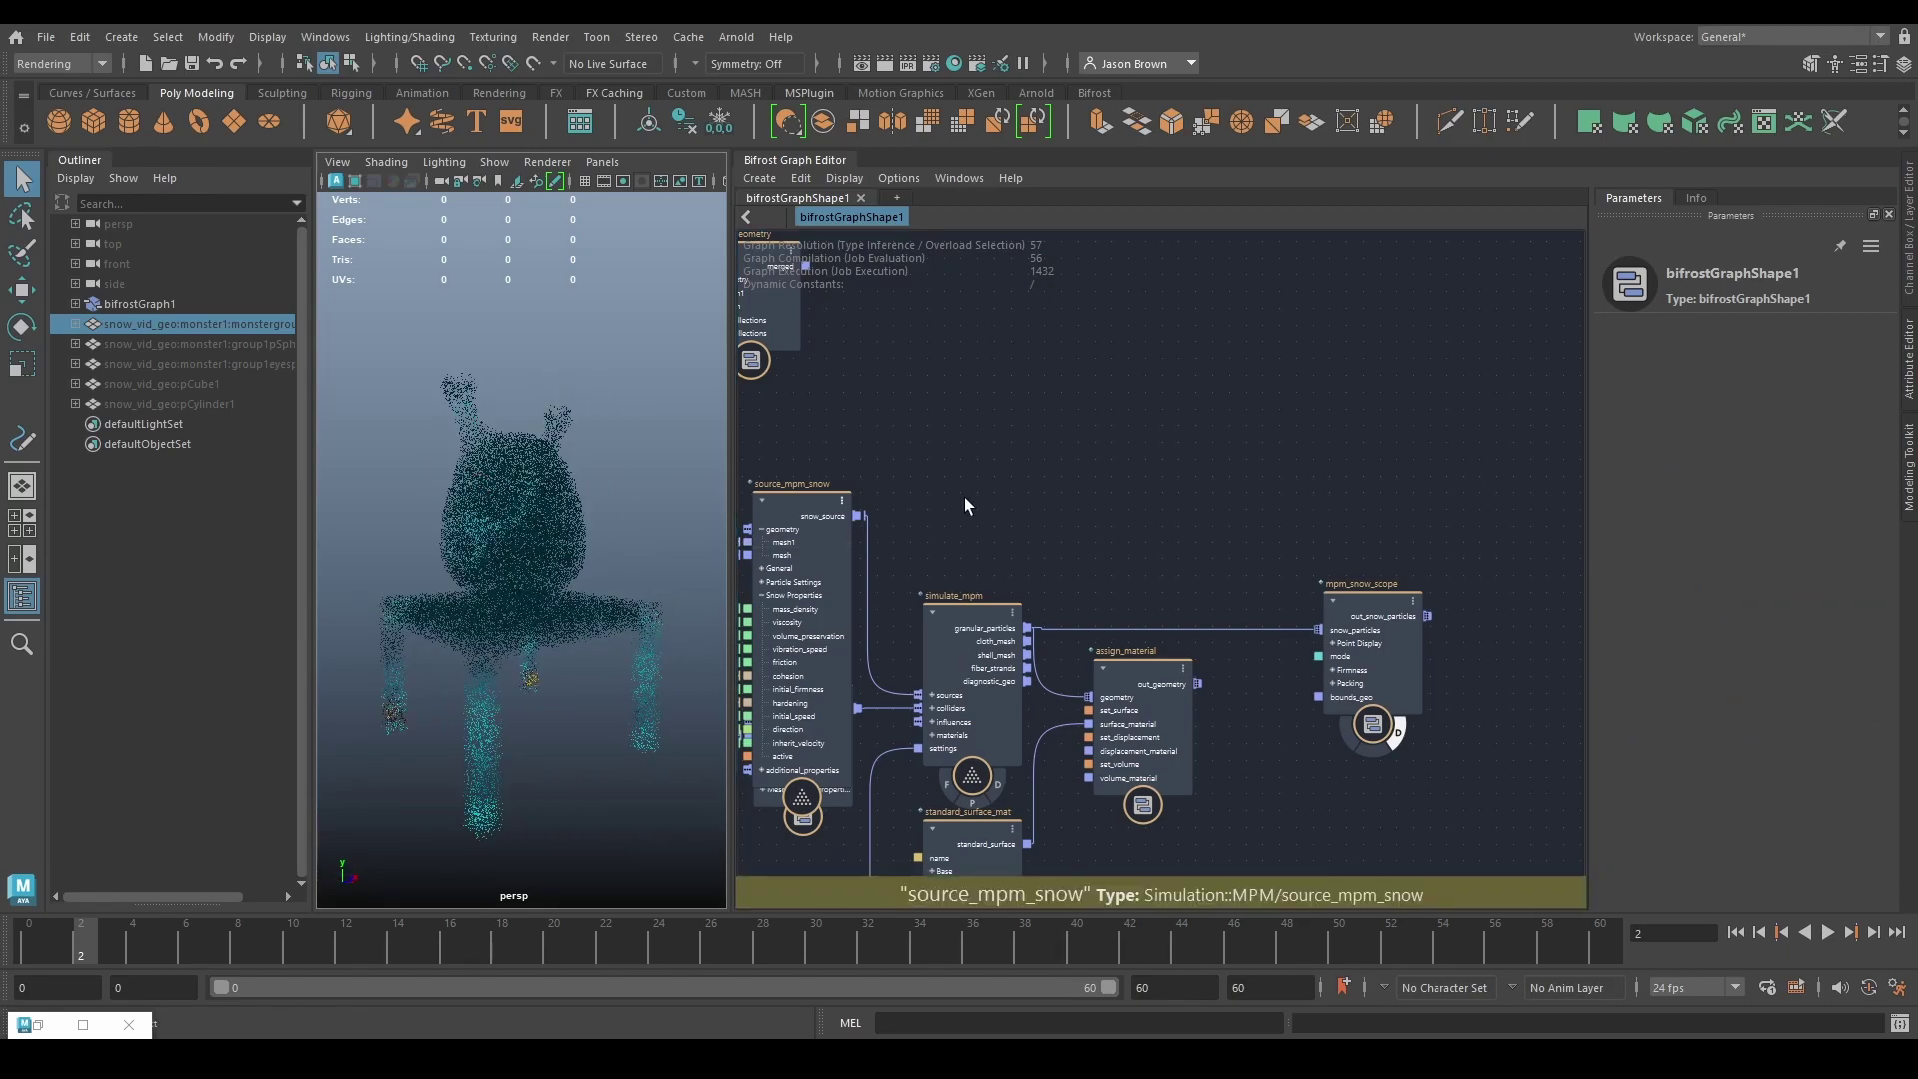
middle_click_drag(966, 519, 1590, 403, "alt")
left_click(1180, 744)
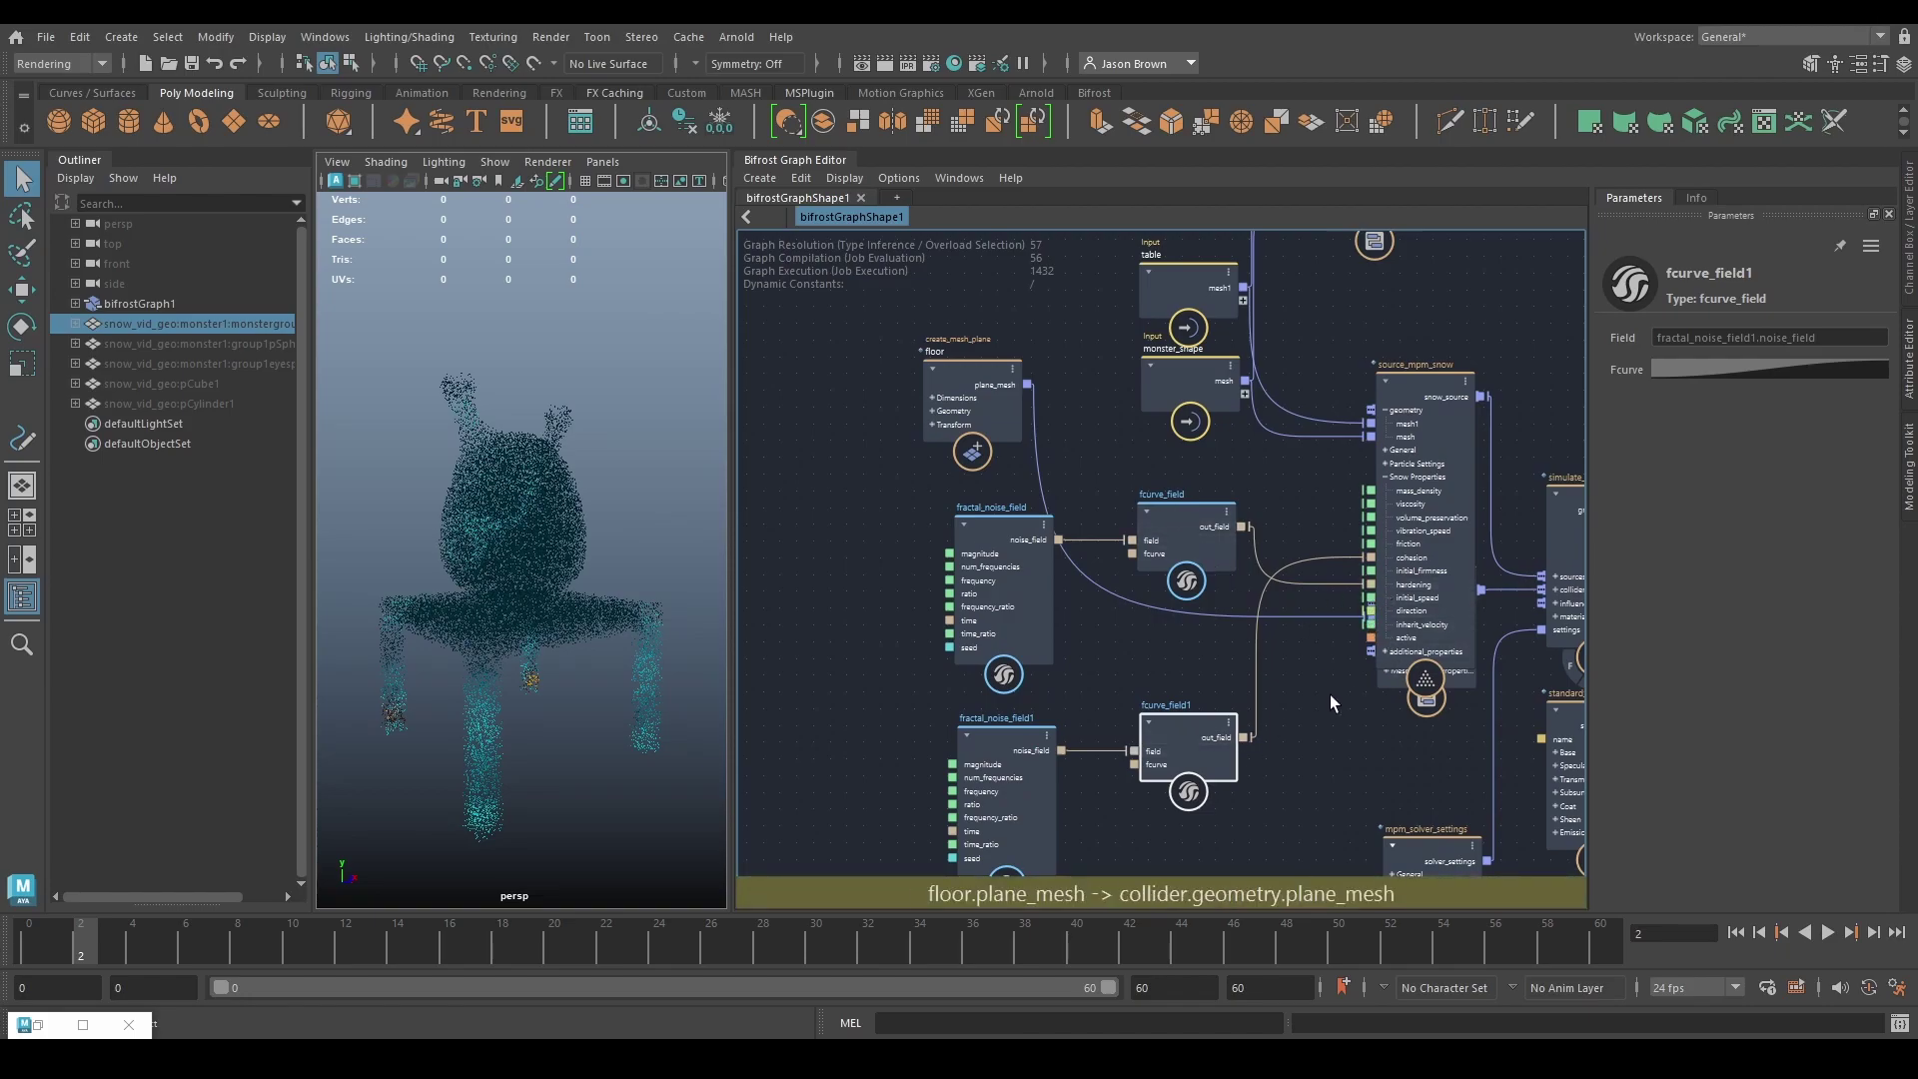
middle_click_drag(1330, 695, 1204, 701, "alt")
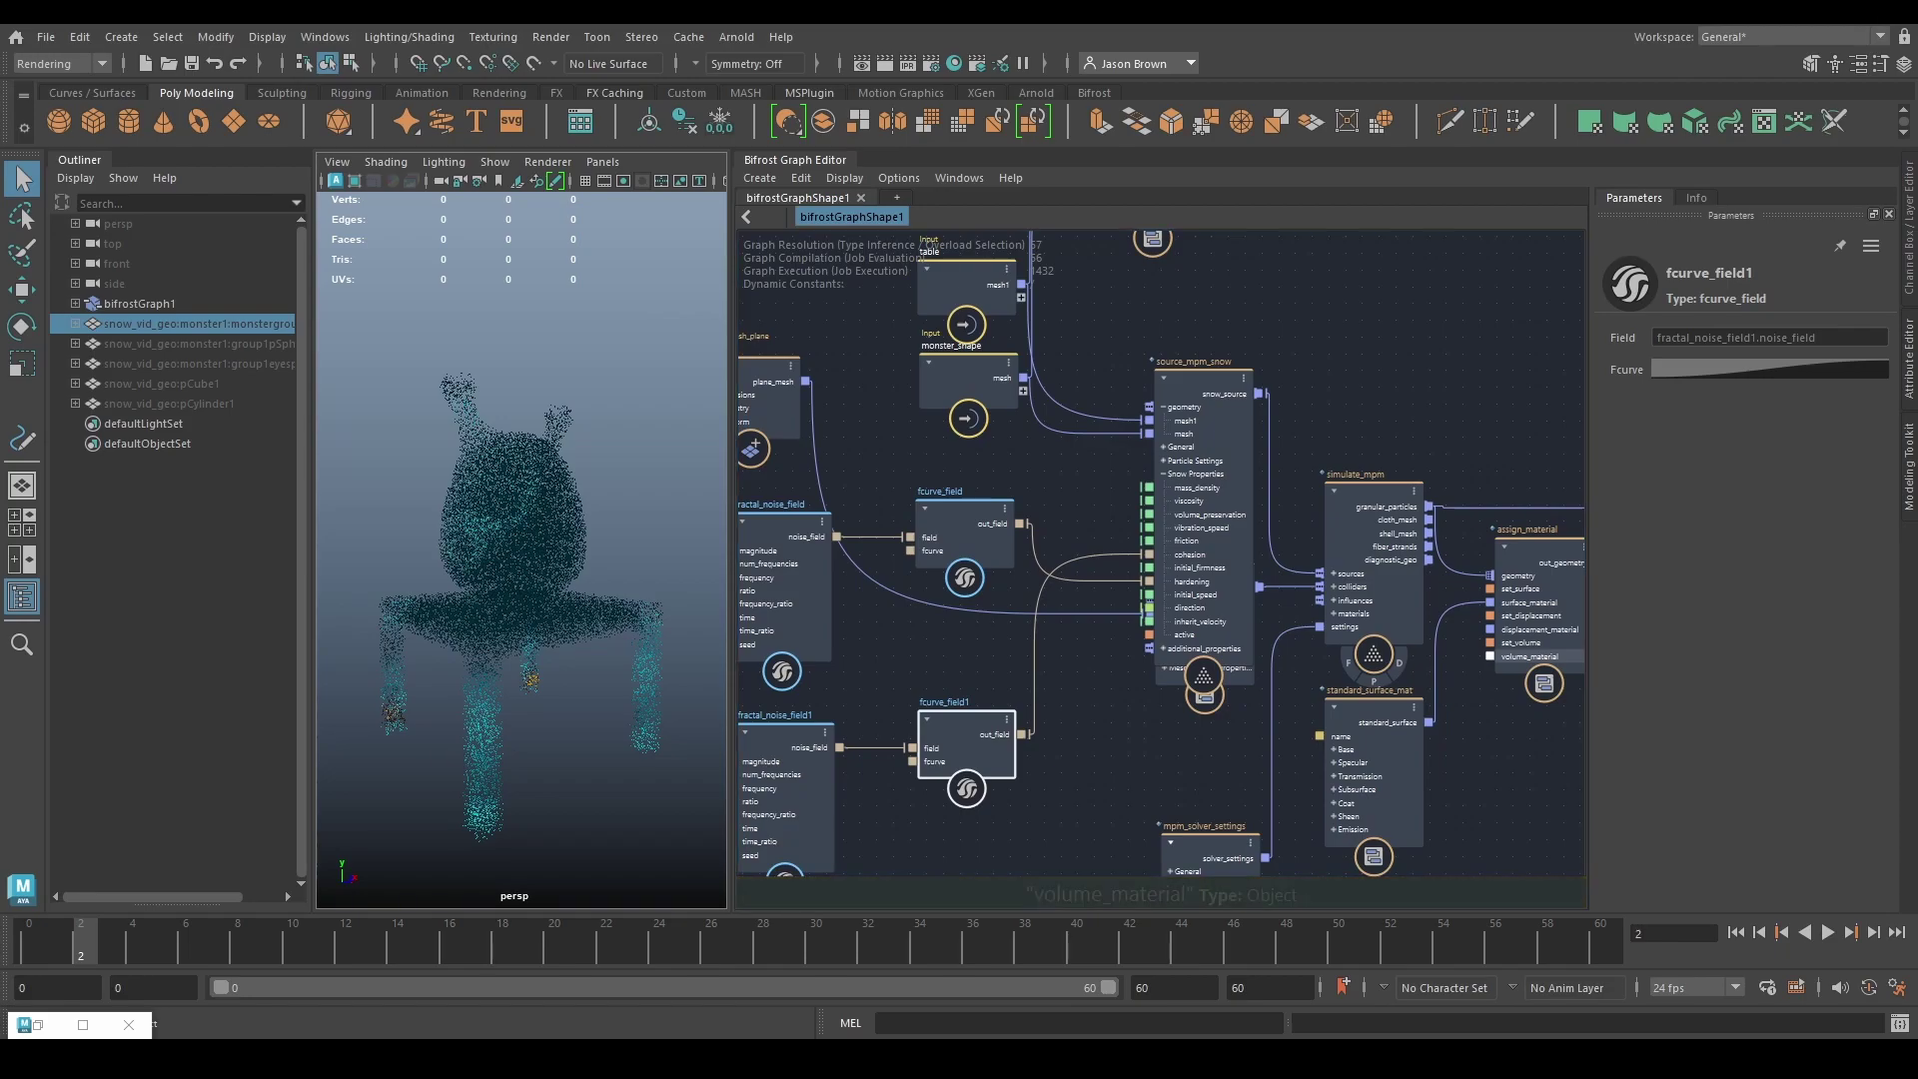
Step: Check fractal_noise_field, fcurve_field and fcurve_field1 settings, then edit fcurve_field1's curve
middle_click_drag(967, 488, 1087, 491)
left_click(917, 521)
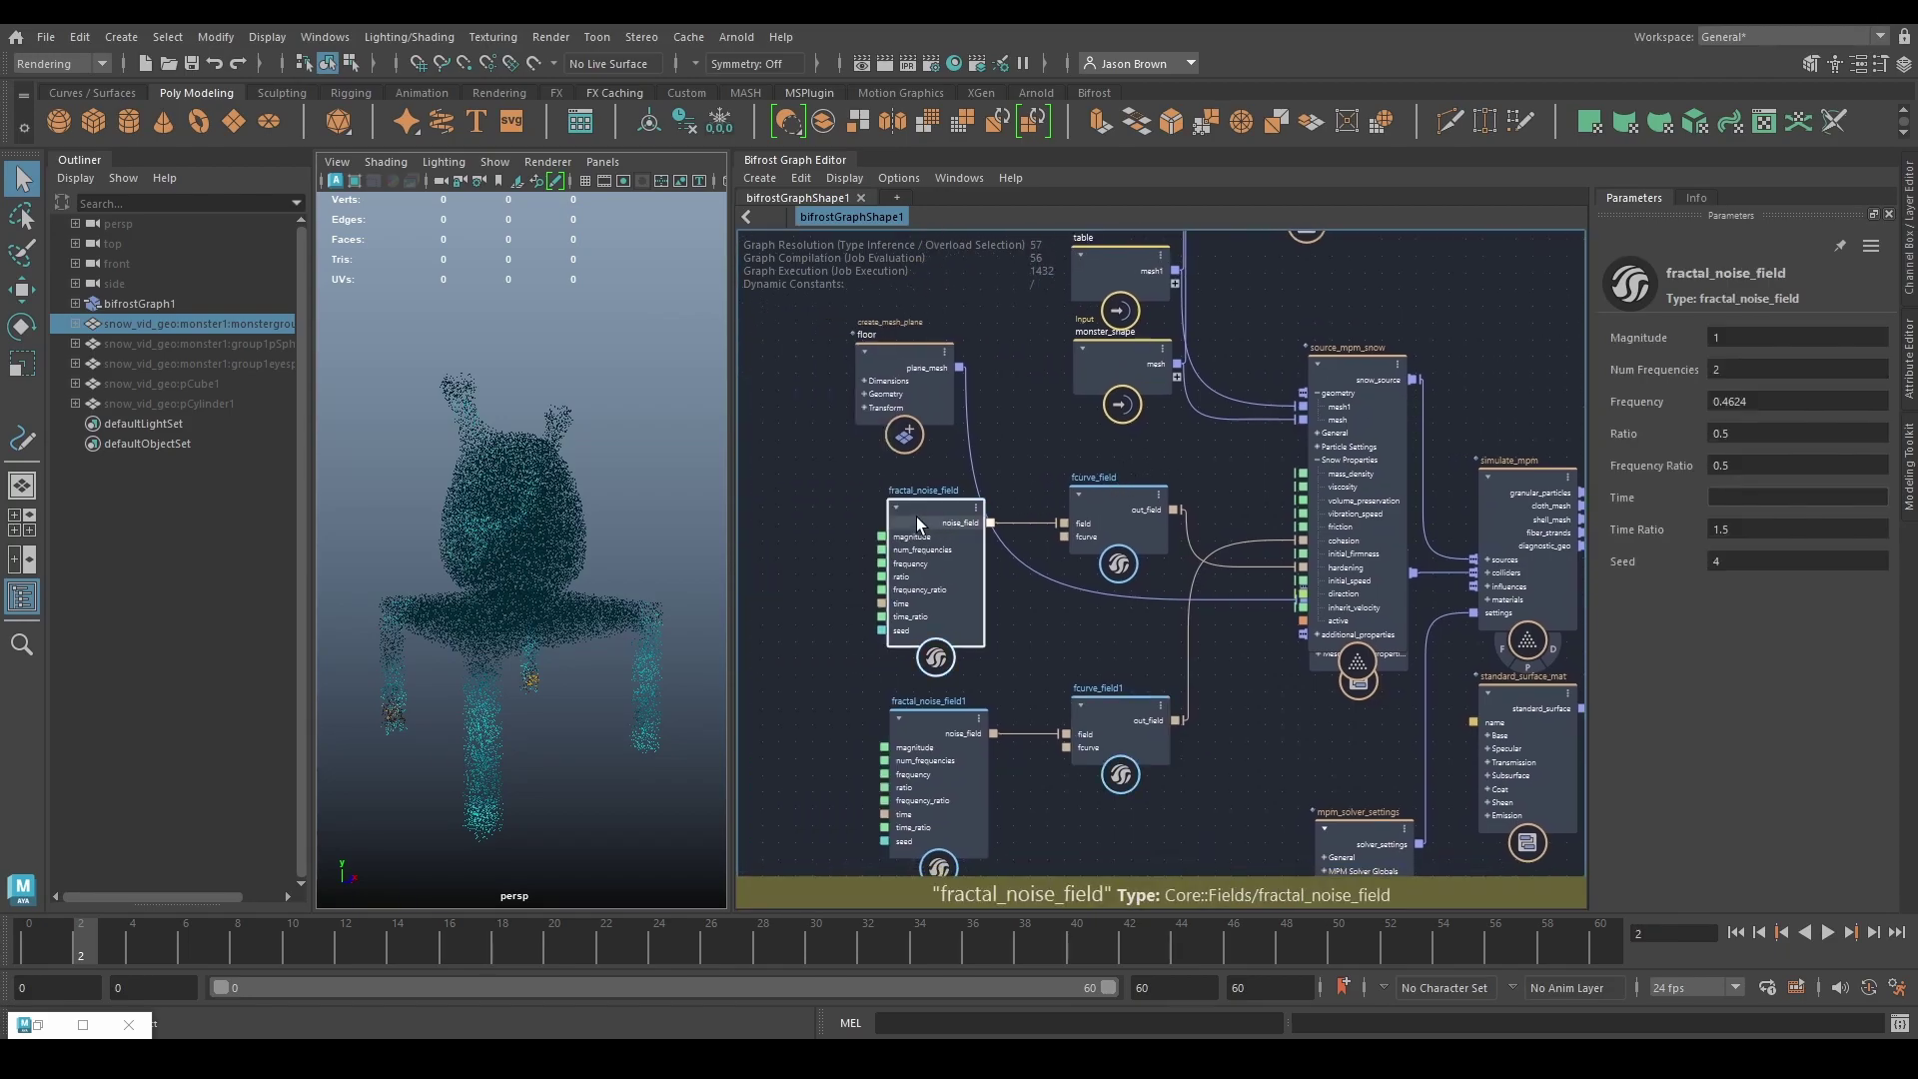
left_click(1120, 495)
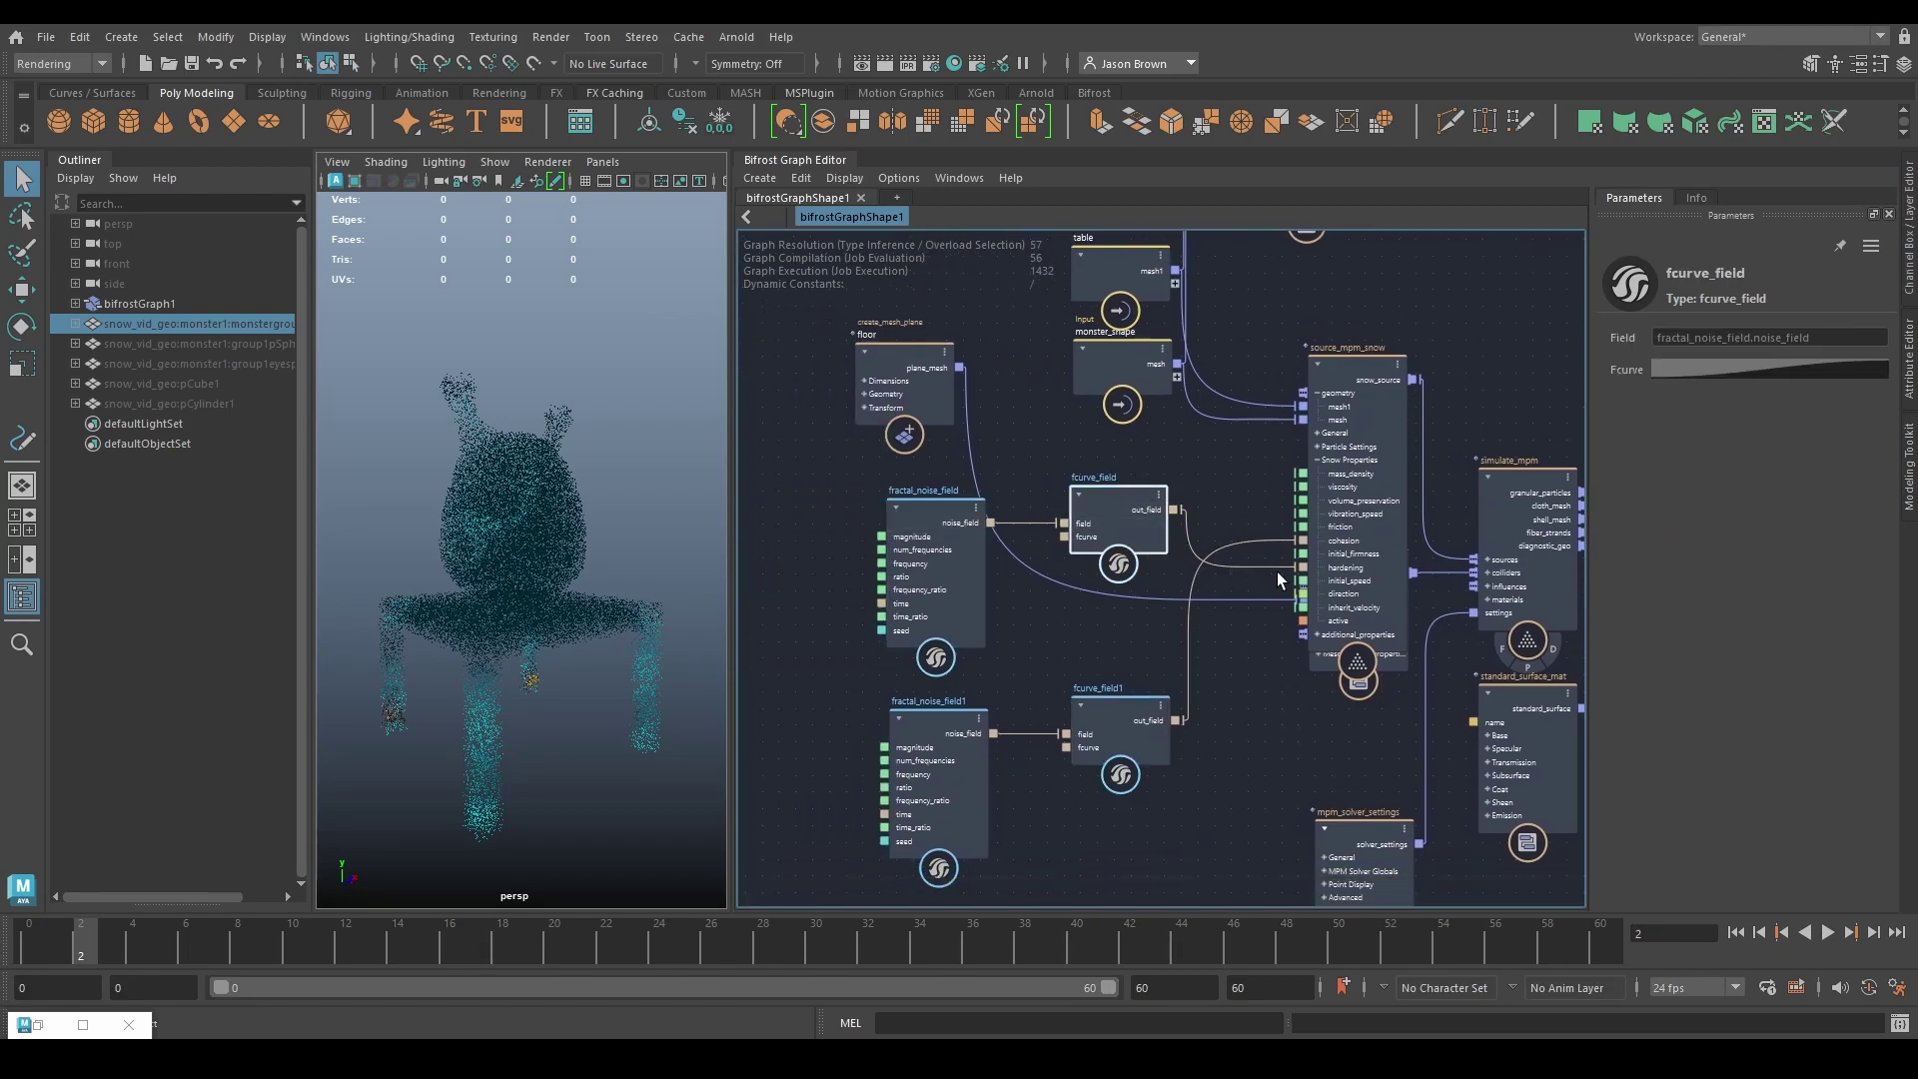
left_click(1104, 719)
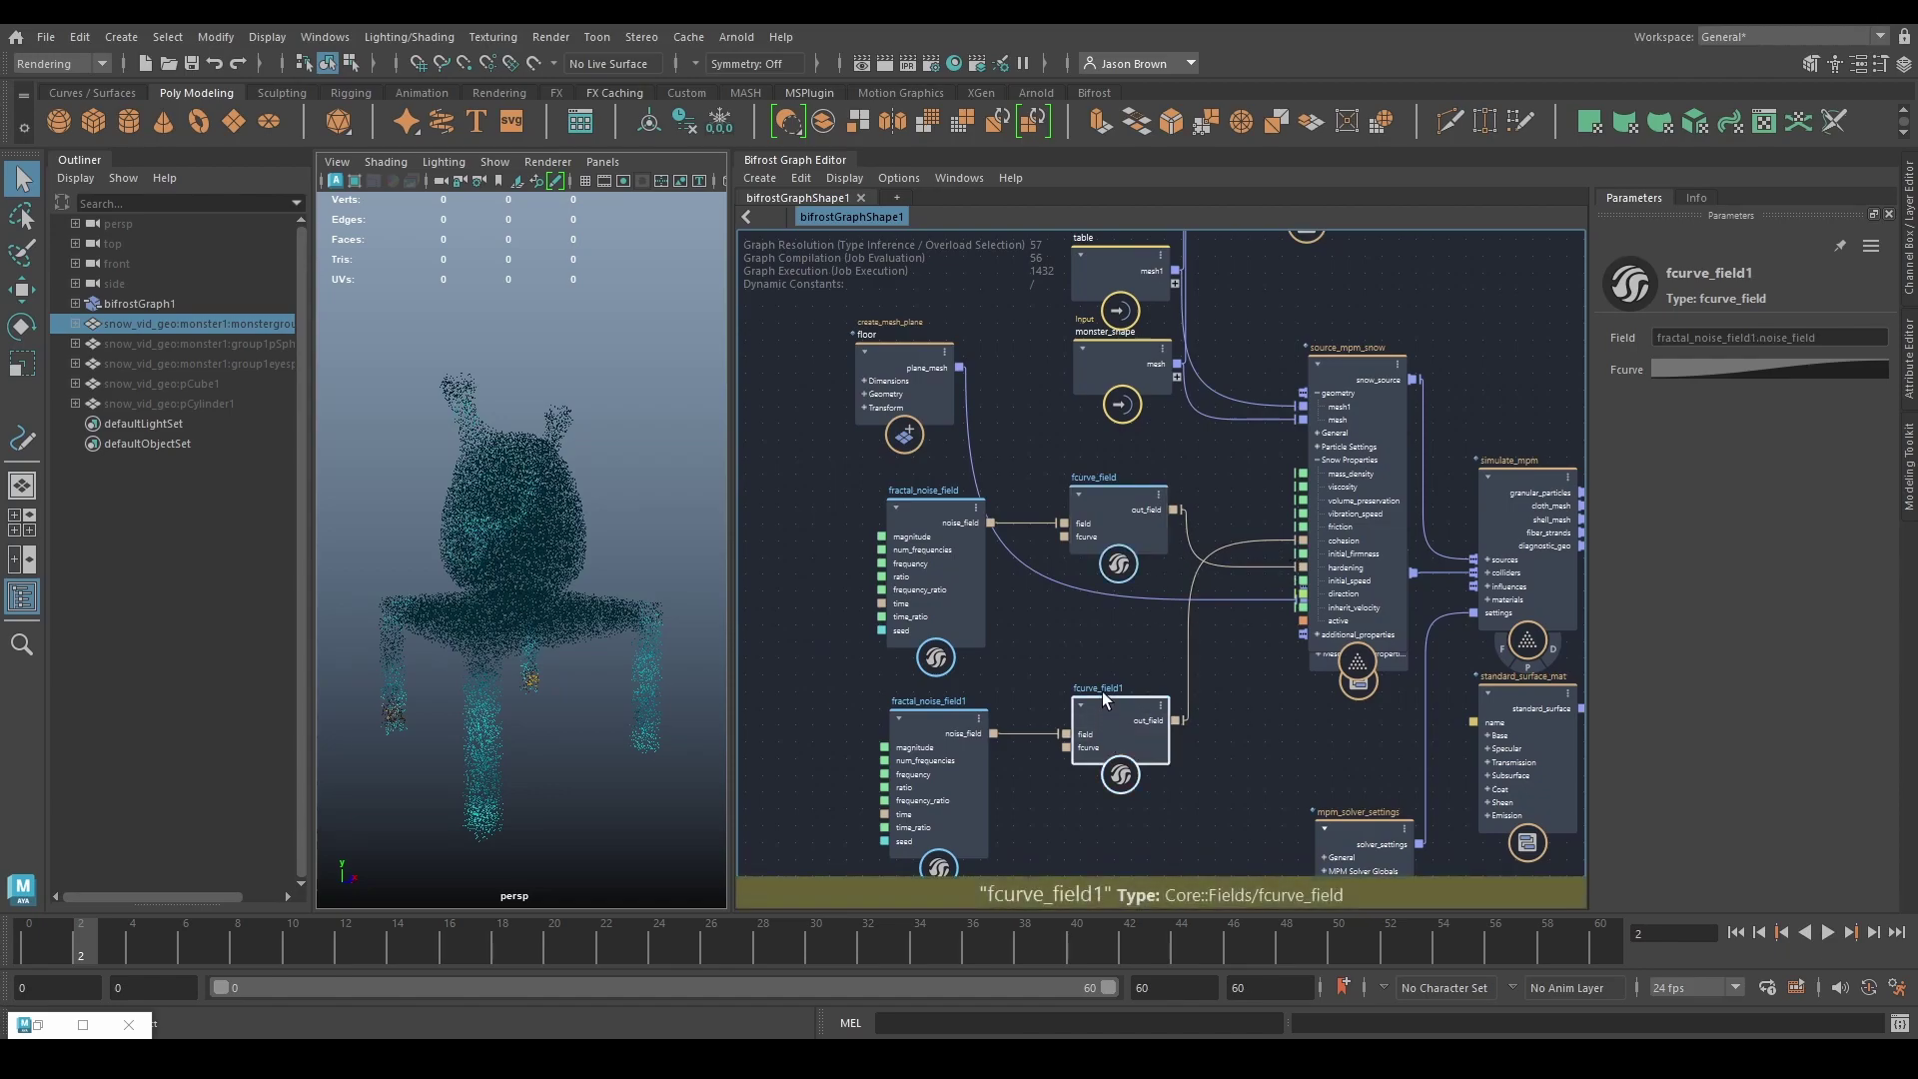
left_click(1748, 369)
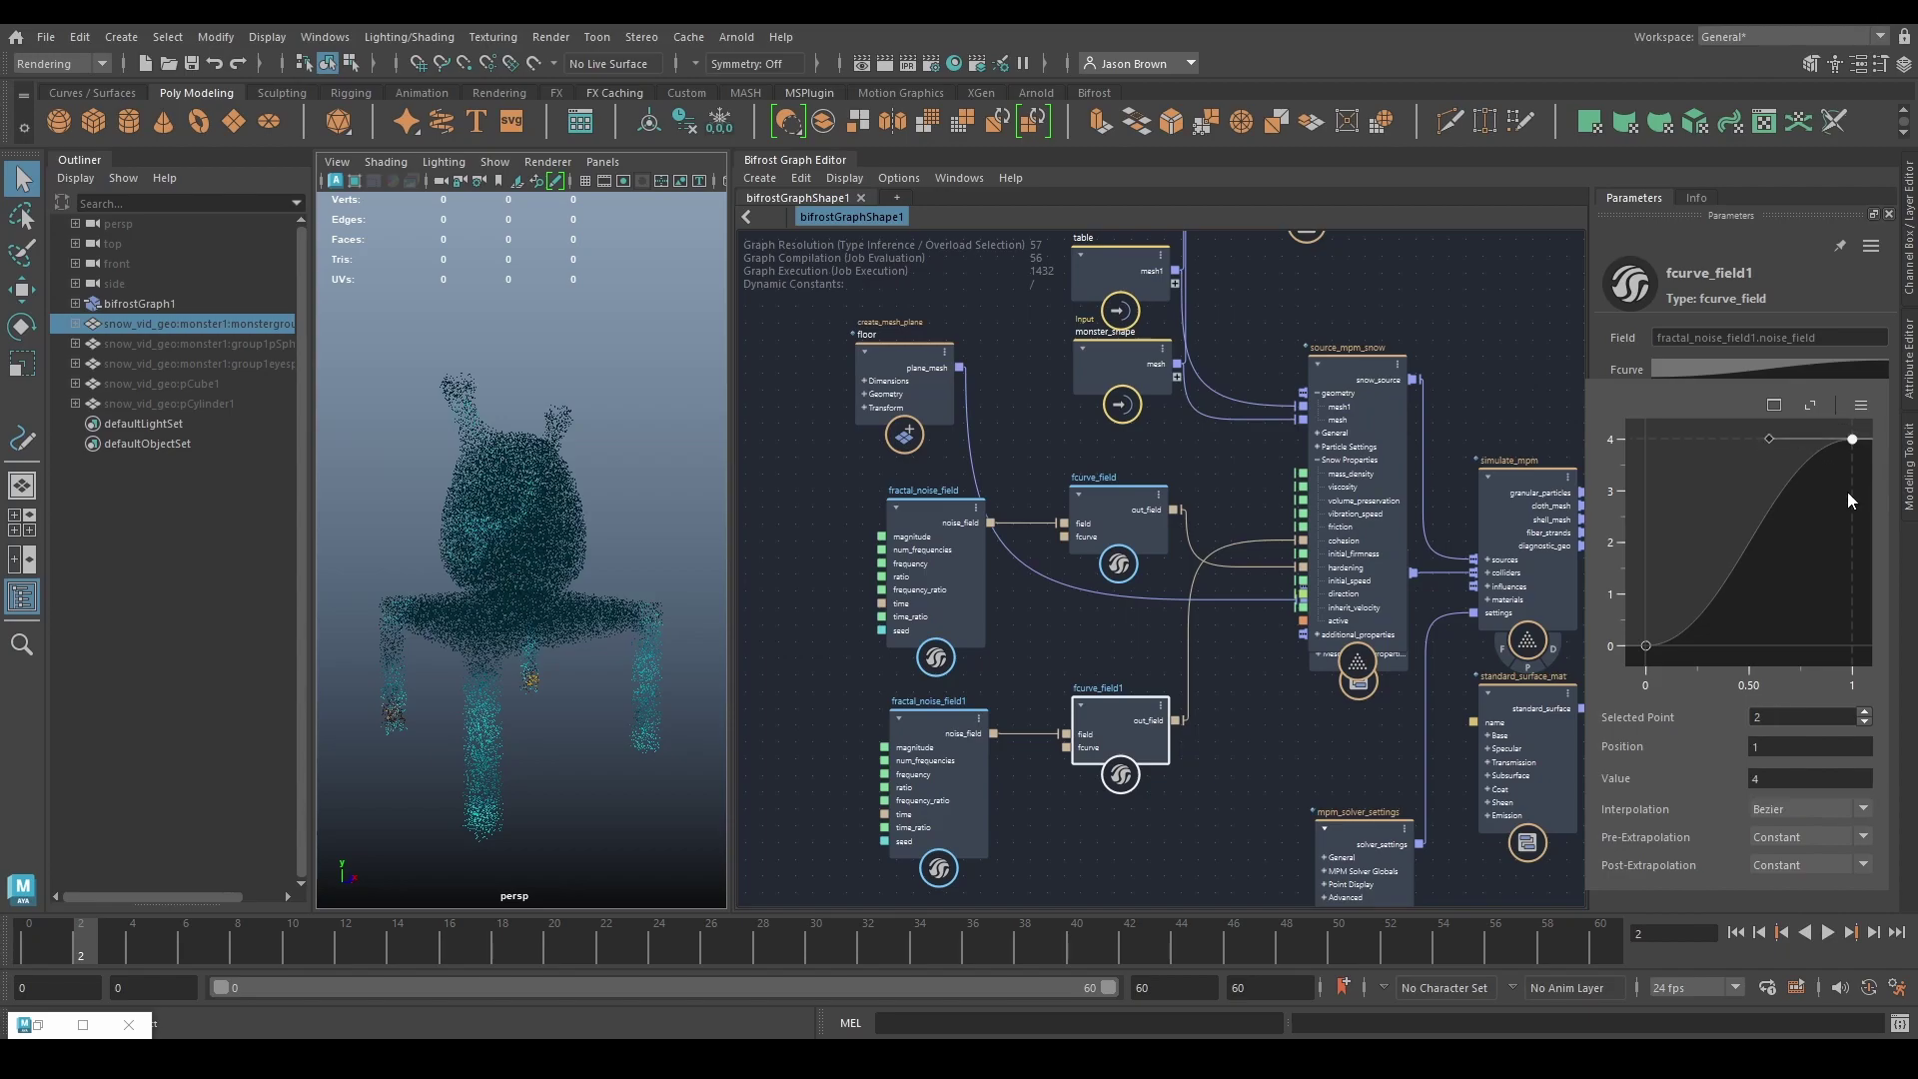
Step: Set the first key of fcurve_field1's cohesion curve to Value 0.3
left_click_drag(644, 669, 519, 669, "alt")
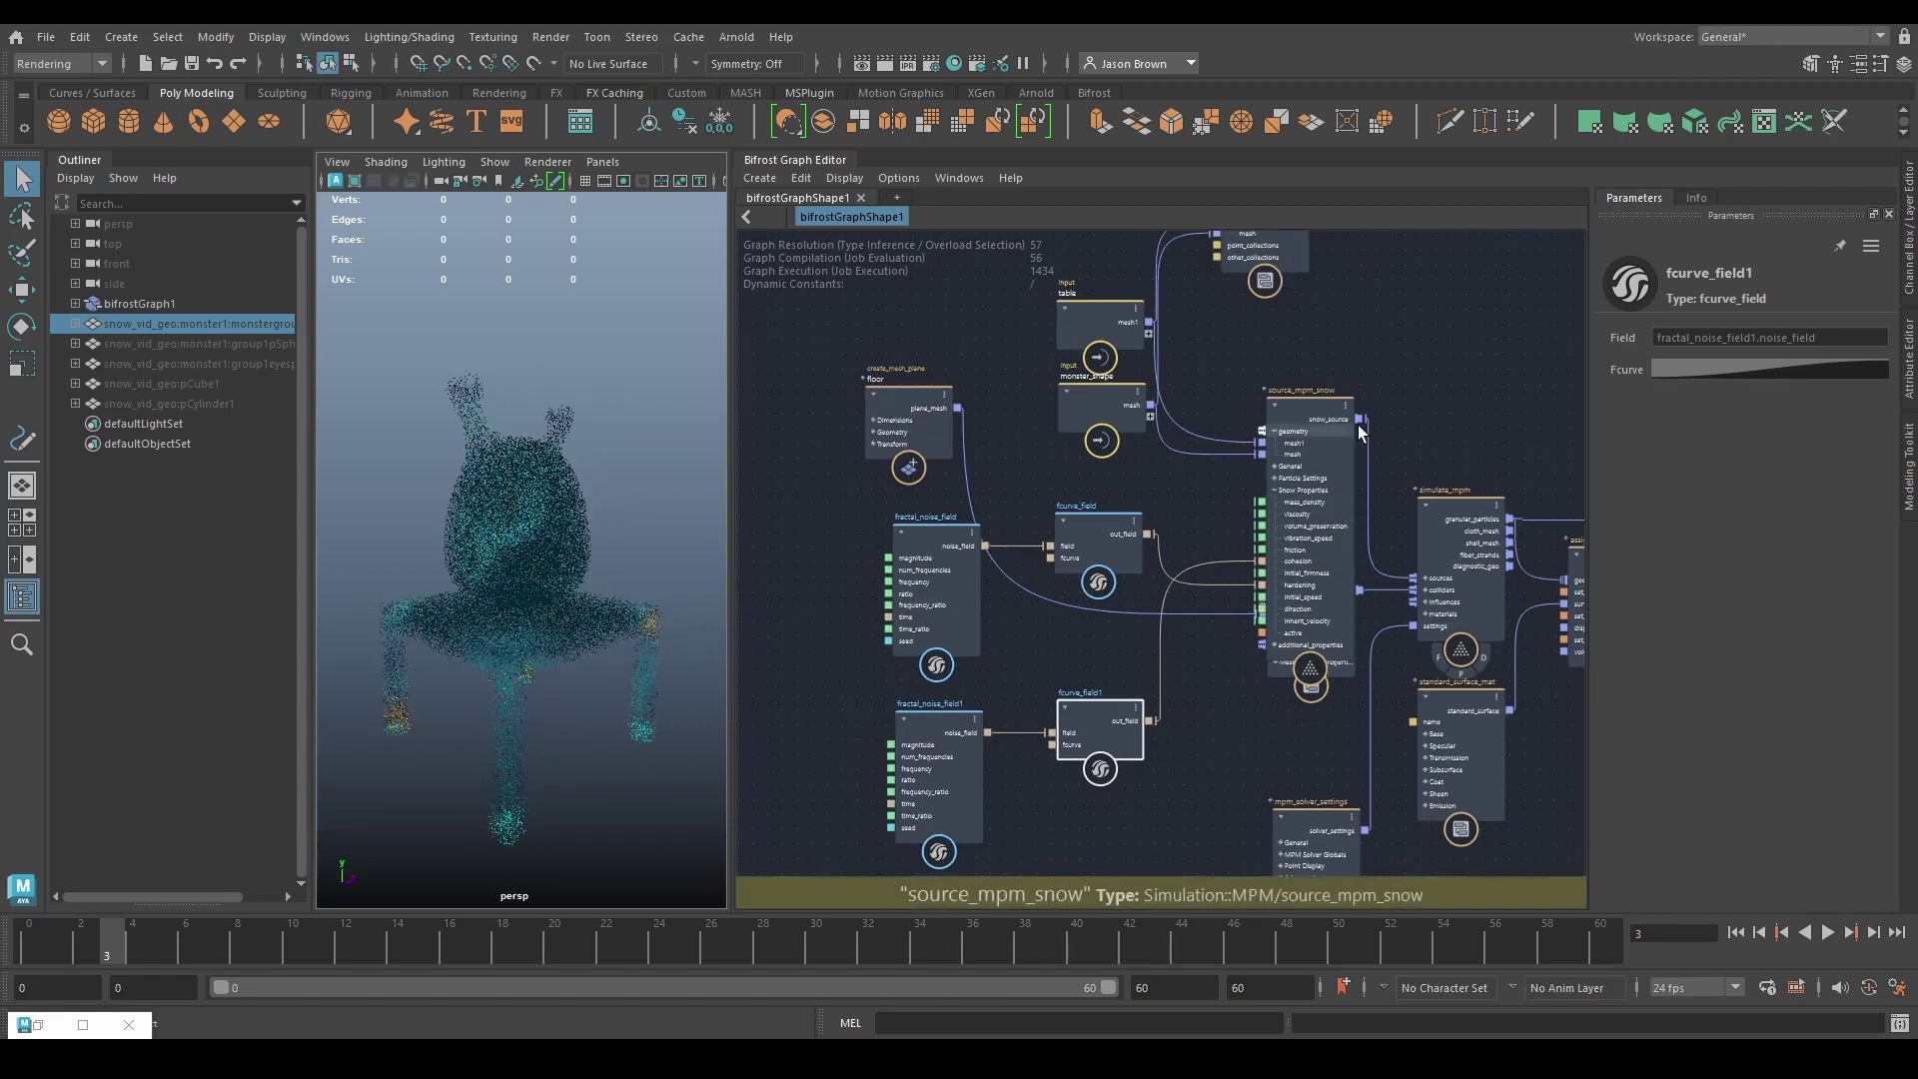
middle_click_drag(1361, 420, 1062, 351, "alt")
middle_click_drag(1248, 347, 1353, 427, "alt")
middle_click_drag(1019, 732, 1017, 715)
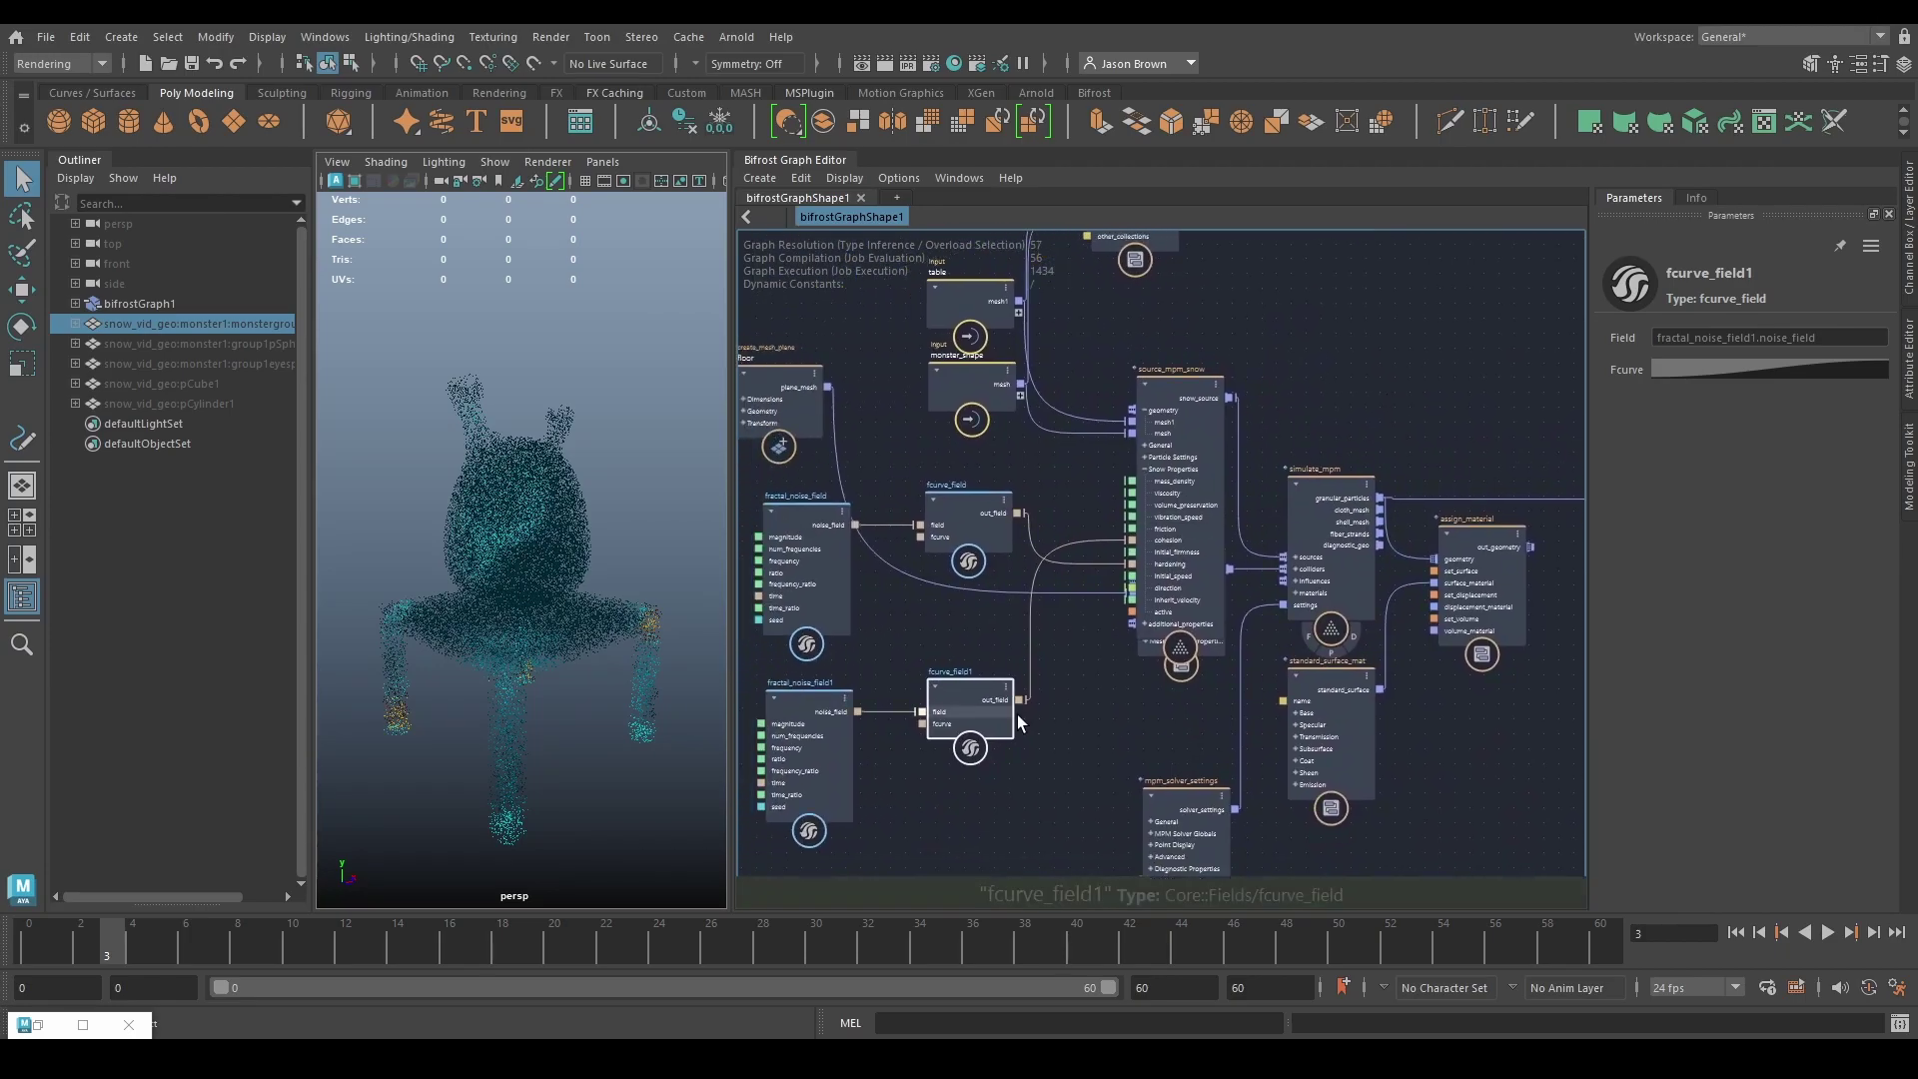
left_click(1758, 371)
left_click(1645, 645)
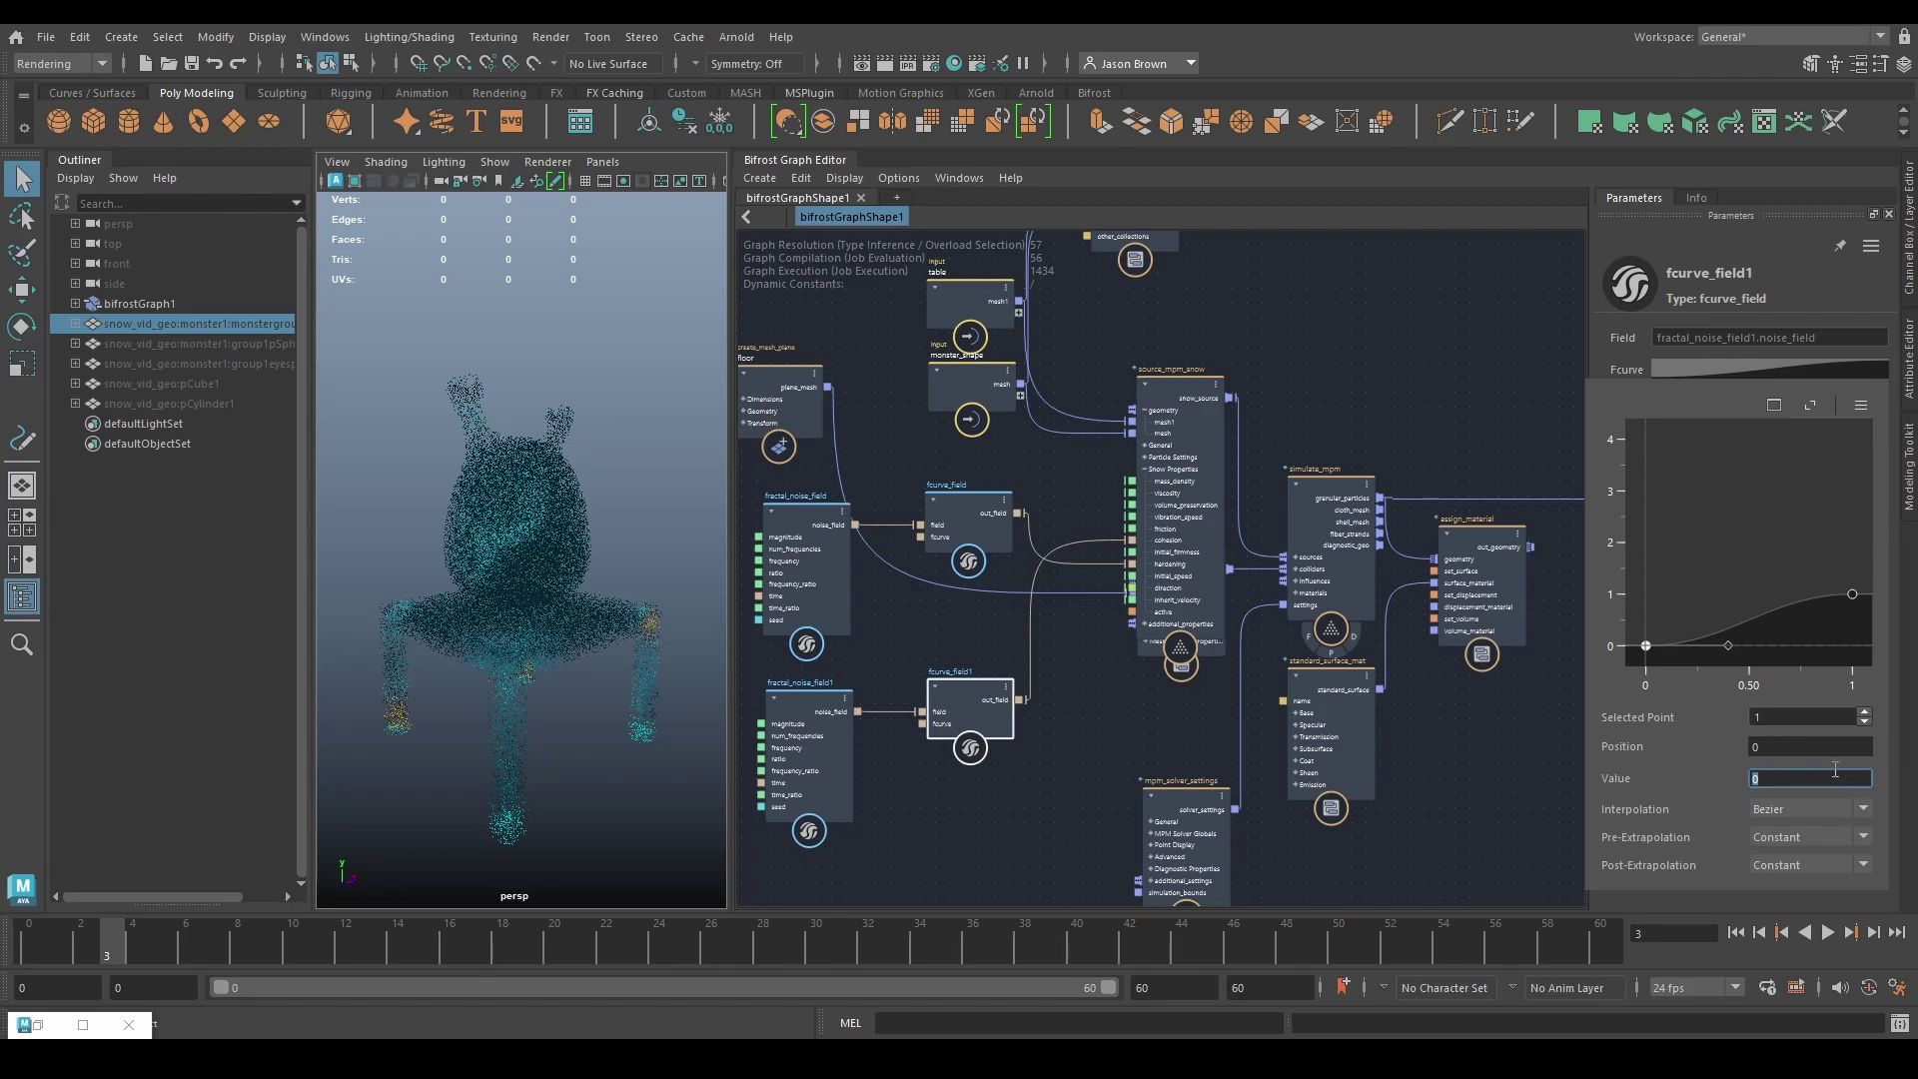
key("Return")
Step: Lower the curve's end key Value from 4 to 2
left_click_drag(1801, 550, 1894, 641)
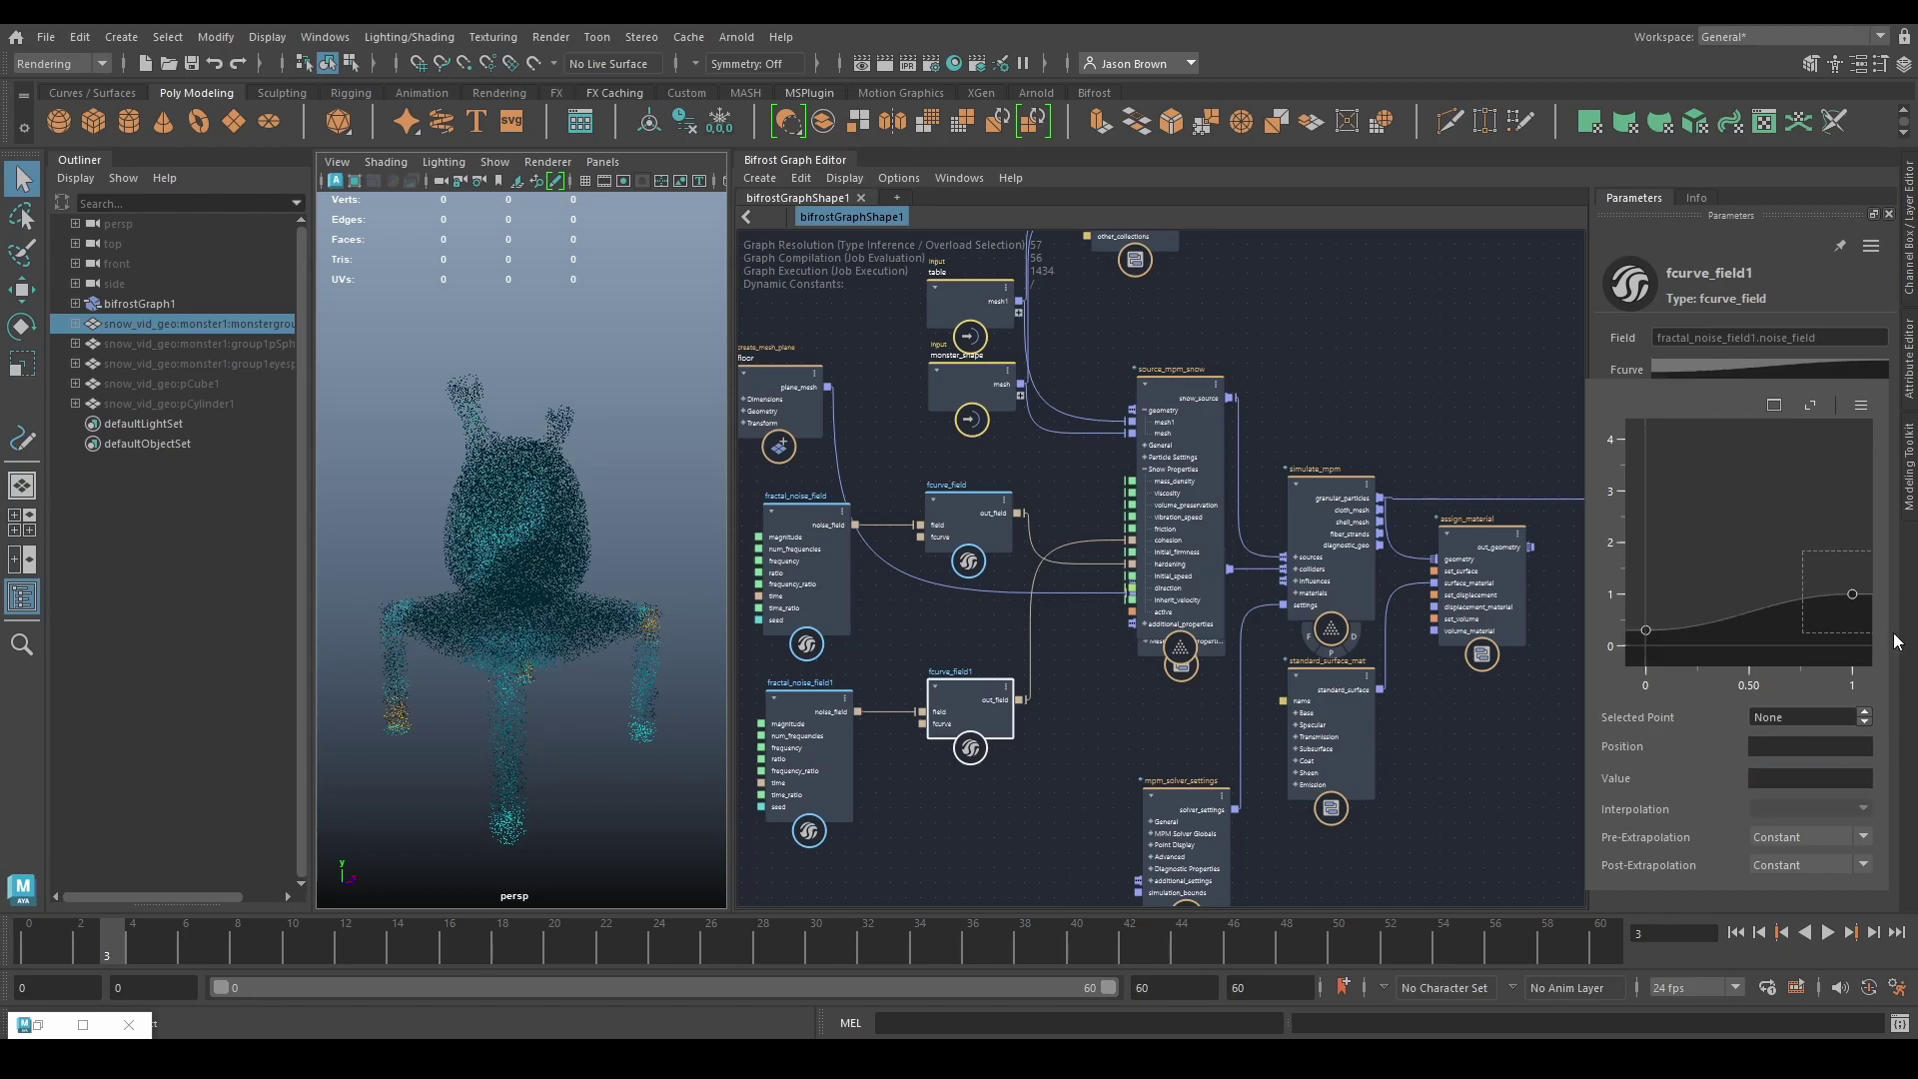
type("2")
key("Return")
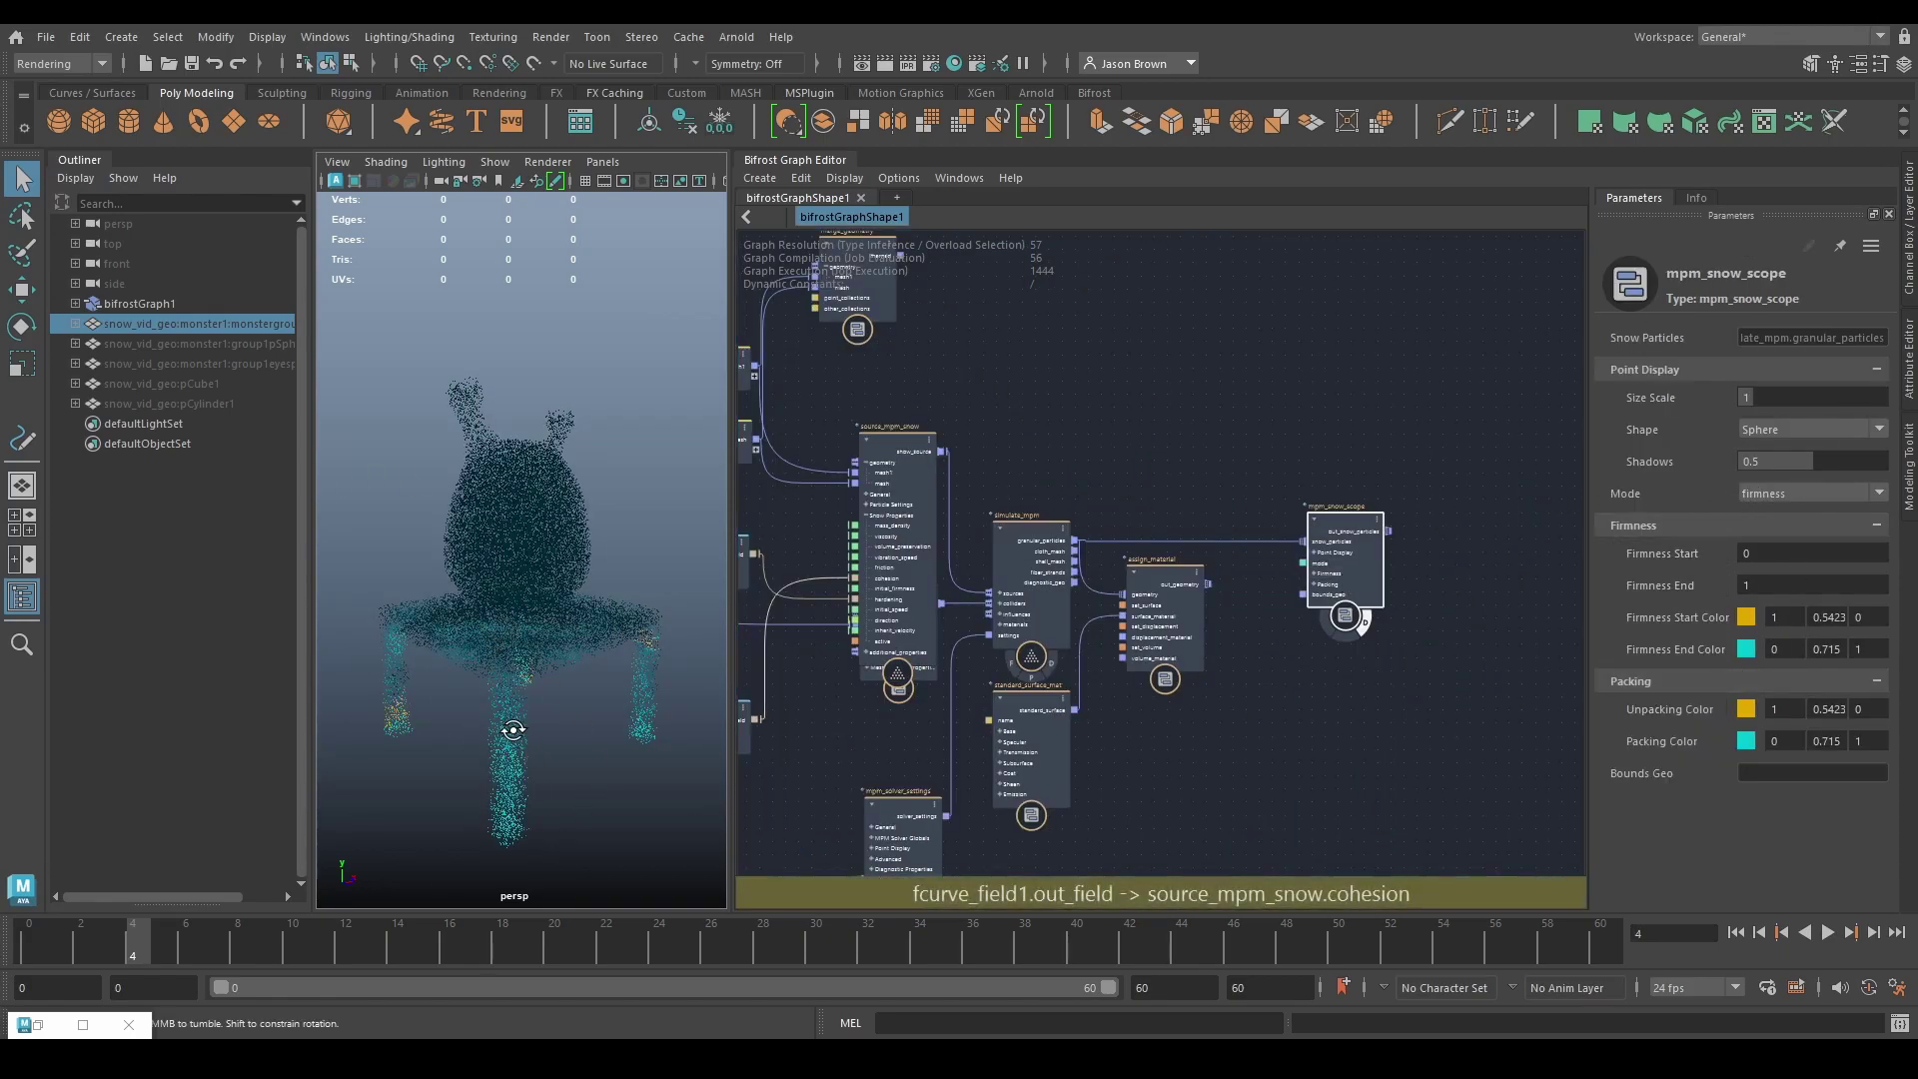
Step: Switch mpm_snow_scope Mode from firmness to packing and view the recoloured monster and chair
left_click_drag(445, 702, 504, 726, "alt")
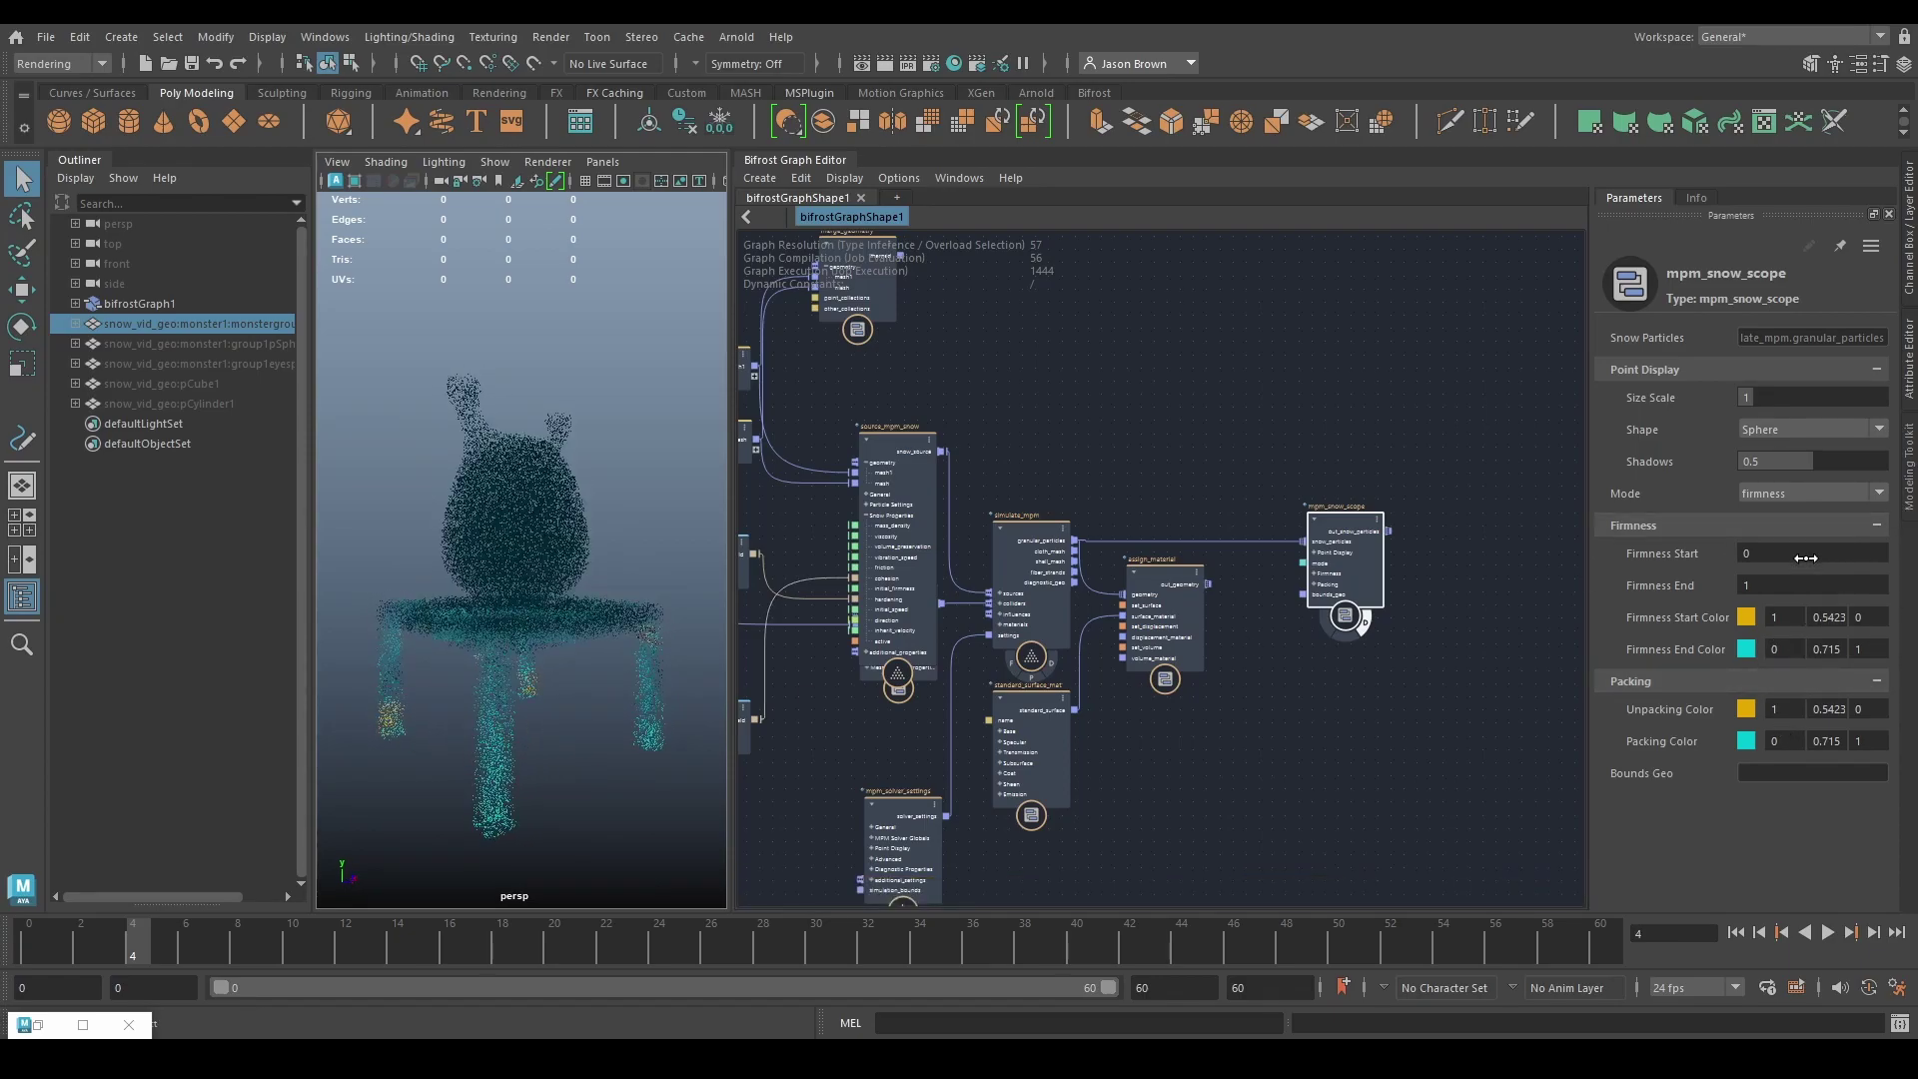
left_click(1816, 490)
left_click(1788, 527)
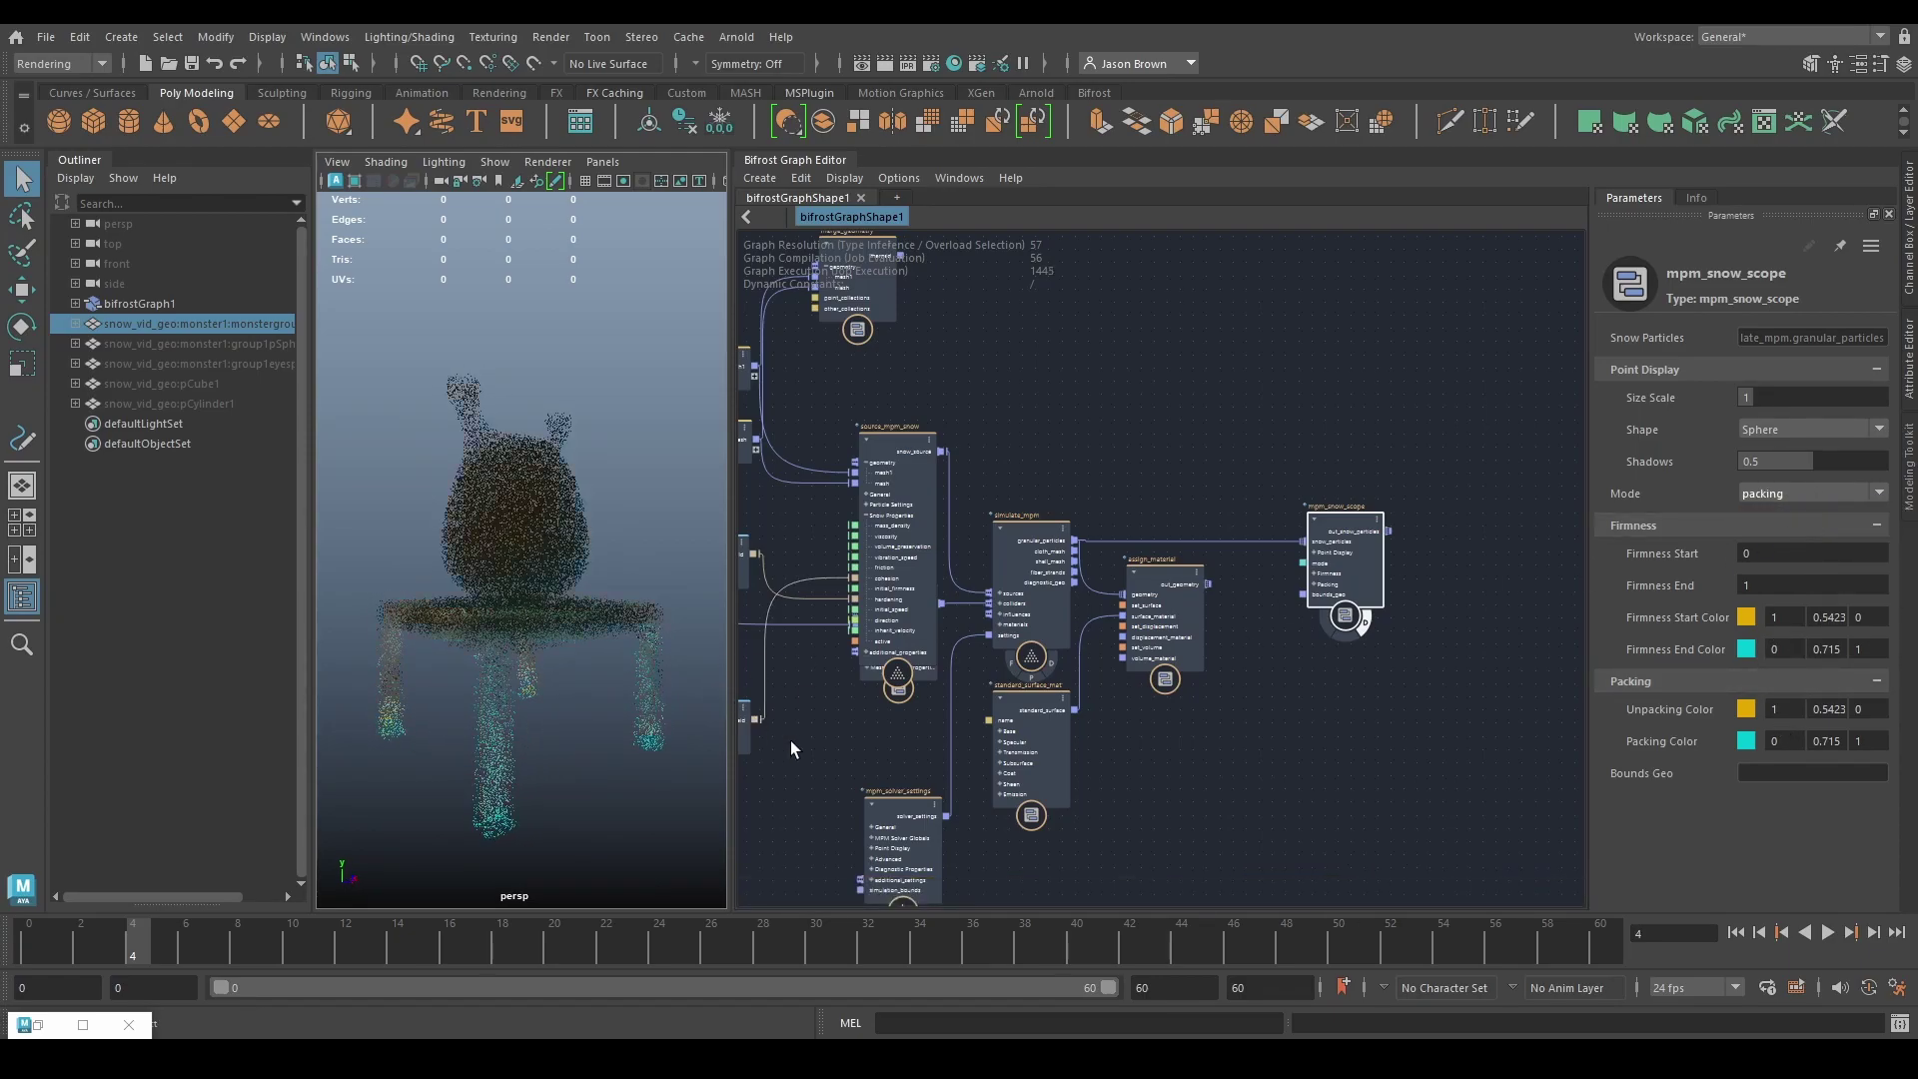
mouse_move(563, 686)
left_mouse_down("alt")
mouse_move(813, 672)
mouse_move(572, 673)
mouse_move(595, 697)
left_mouse_up("alt")
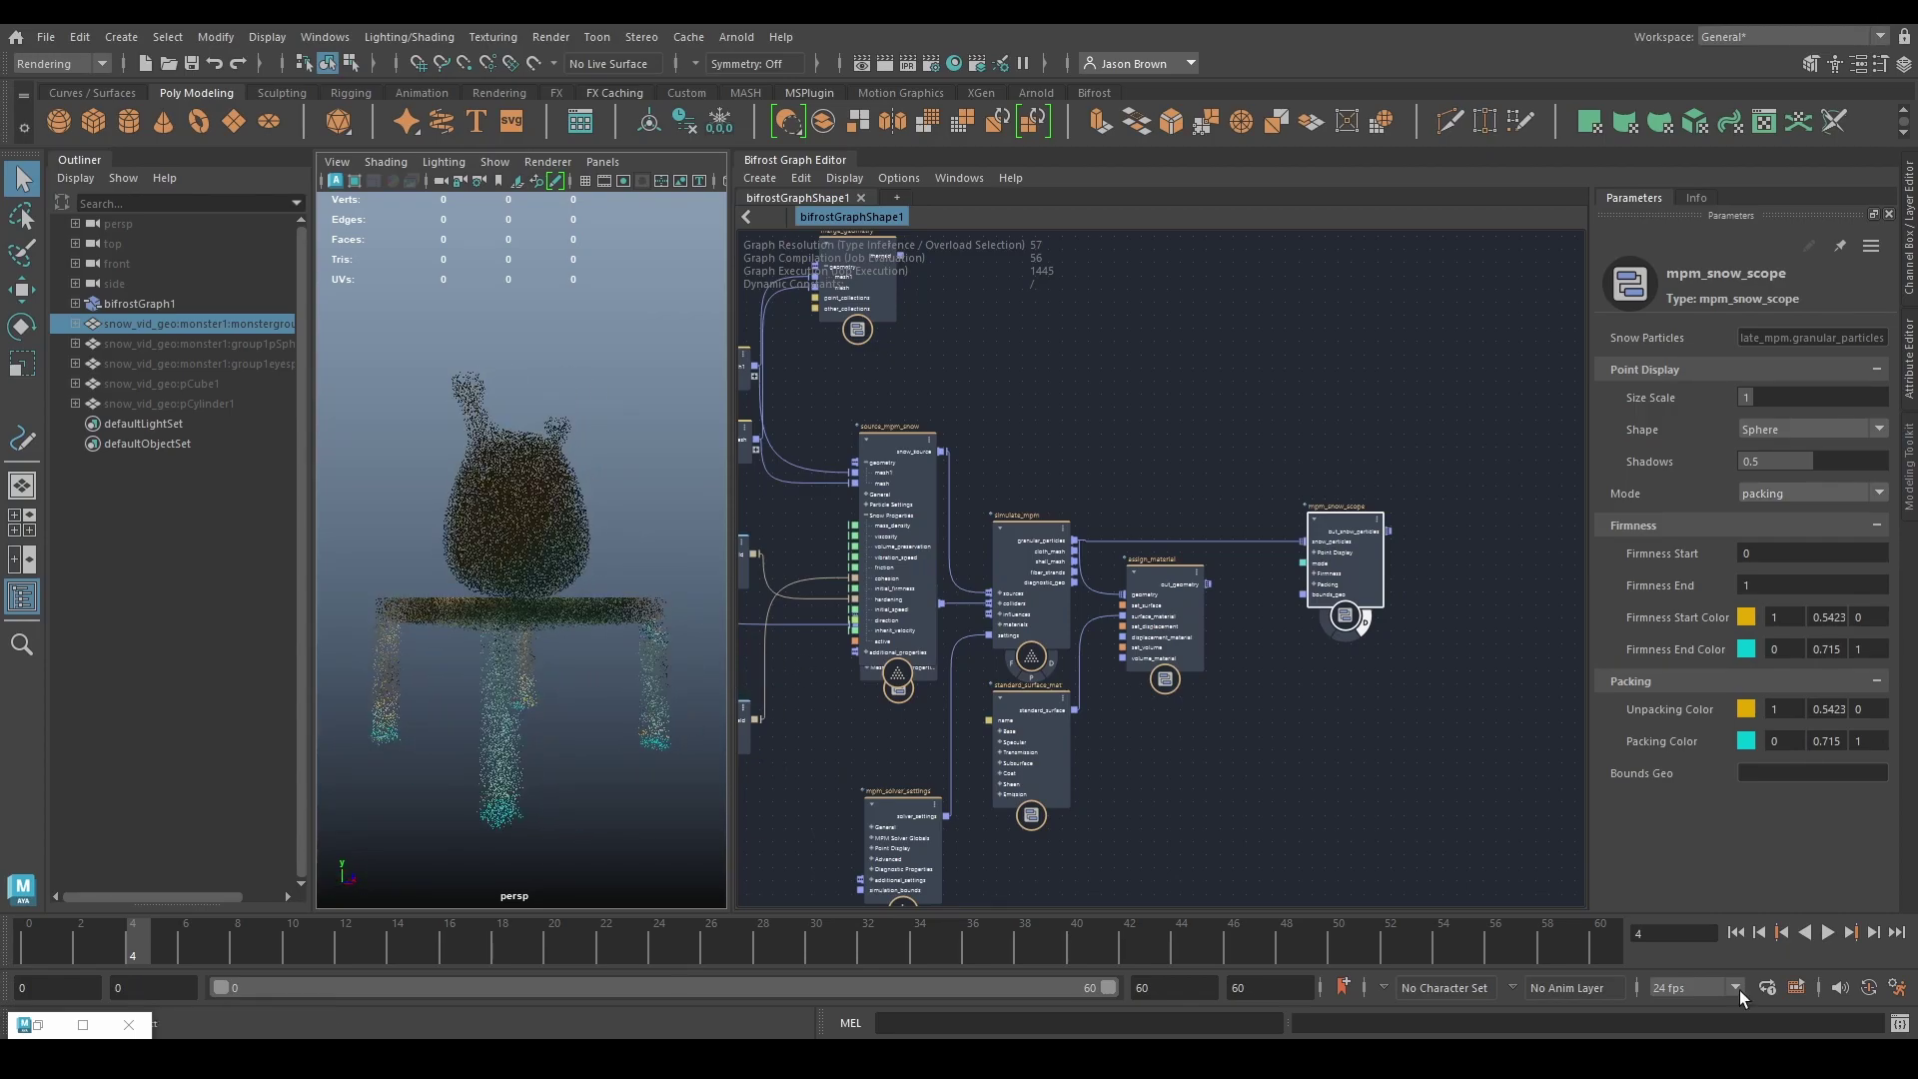
middle_click_drag(1117, 667, 1508, 647, "alt")
scroll(1164, 705, "up", 3)
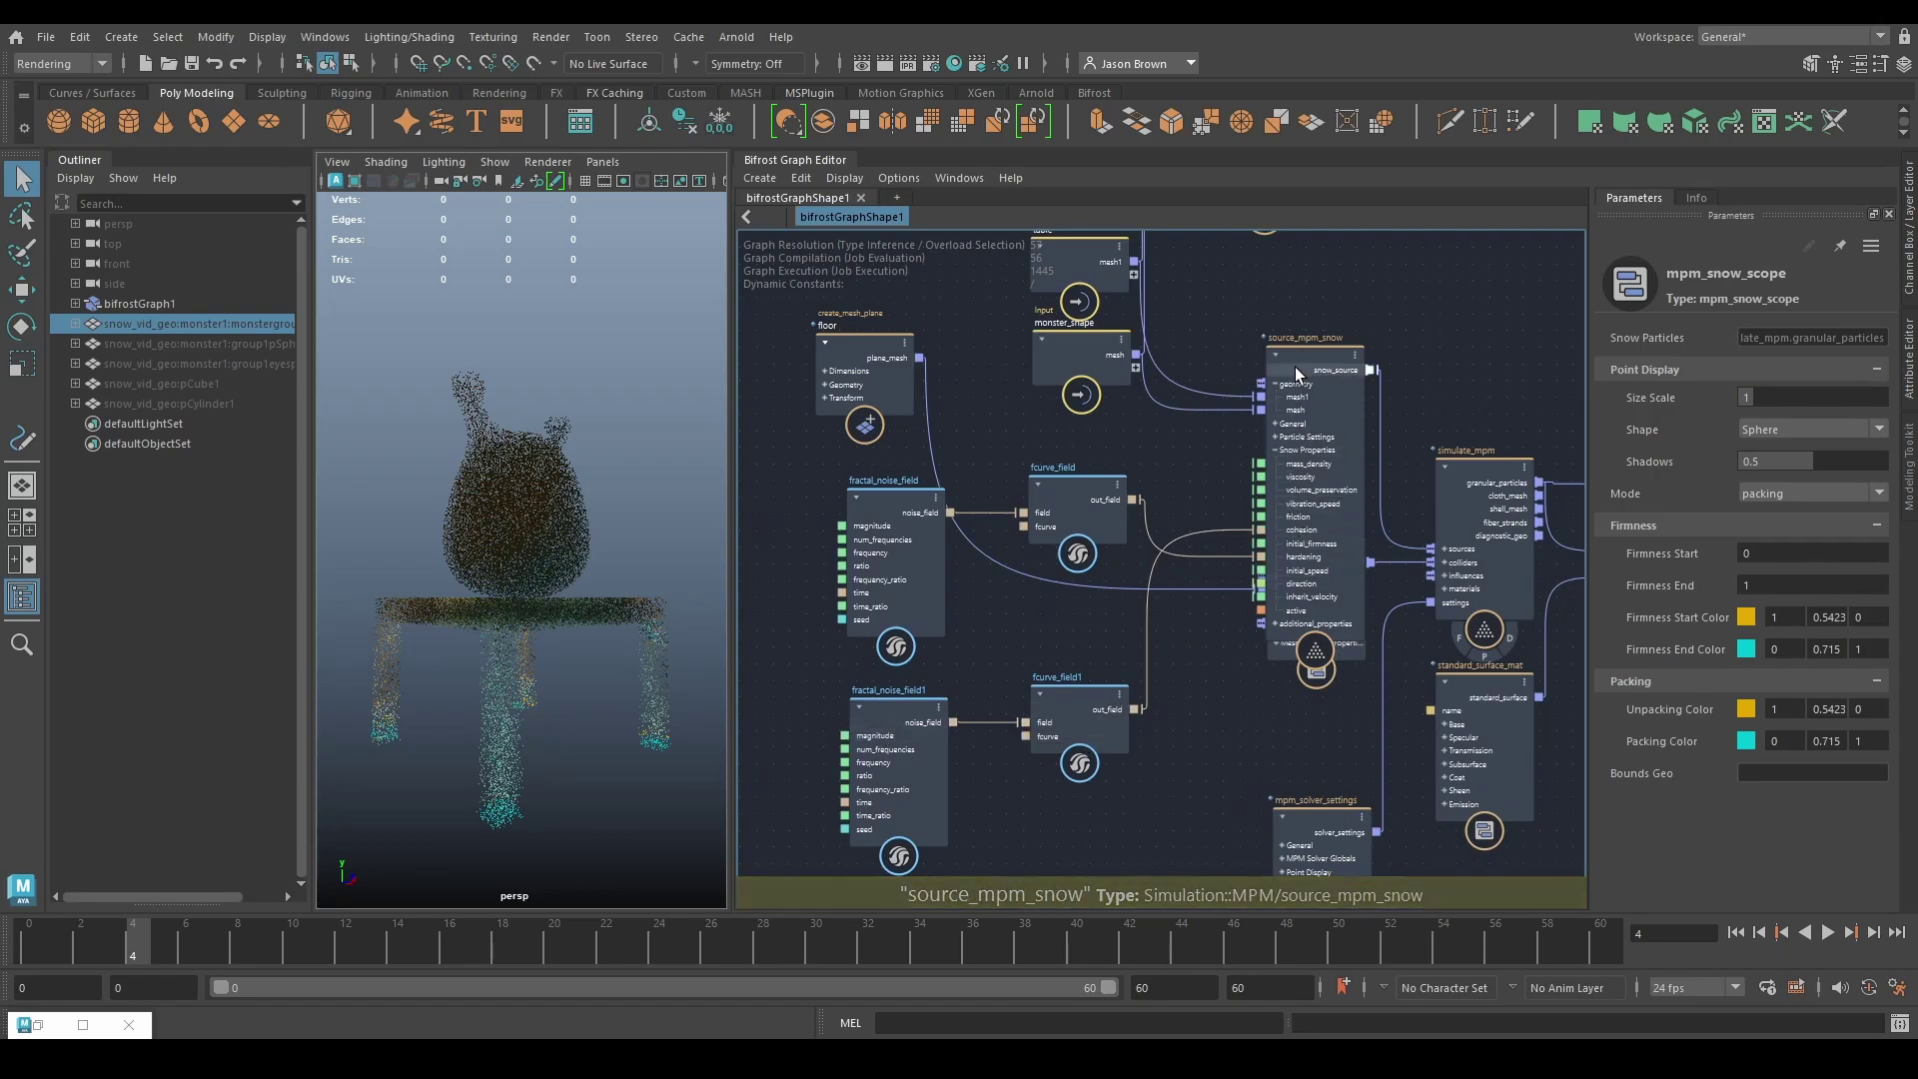
Step: Move source_mpm_snow up, then move fractal_noise_field and fcurve_field up together
left_click_drag(1296, 374, 1303, 237)
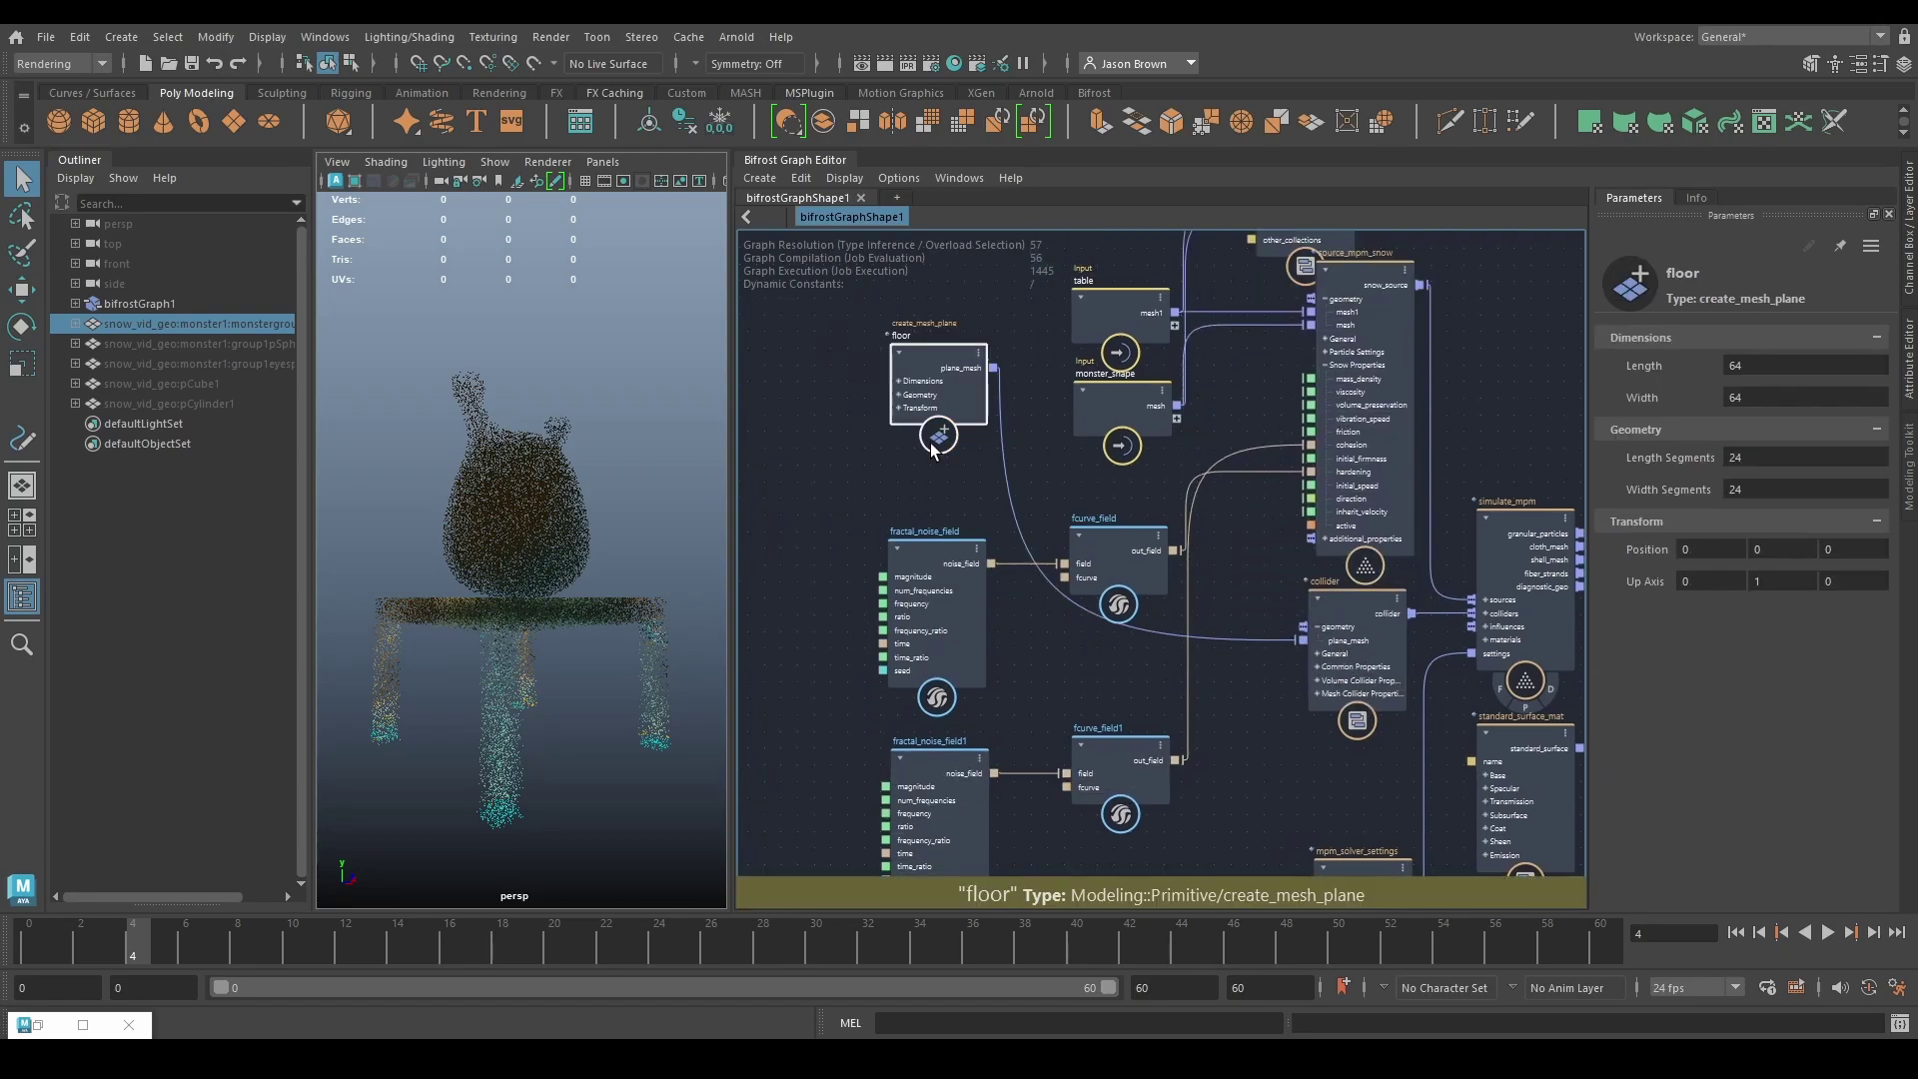
left_click(949, 572)
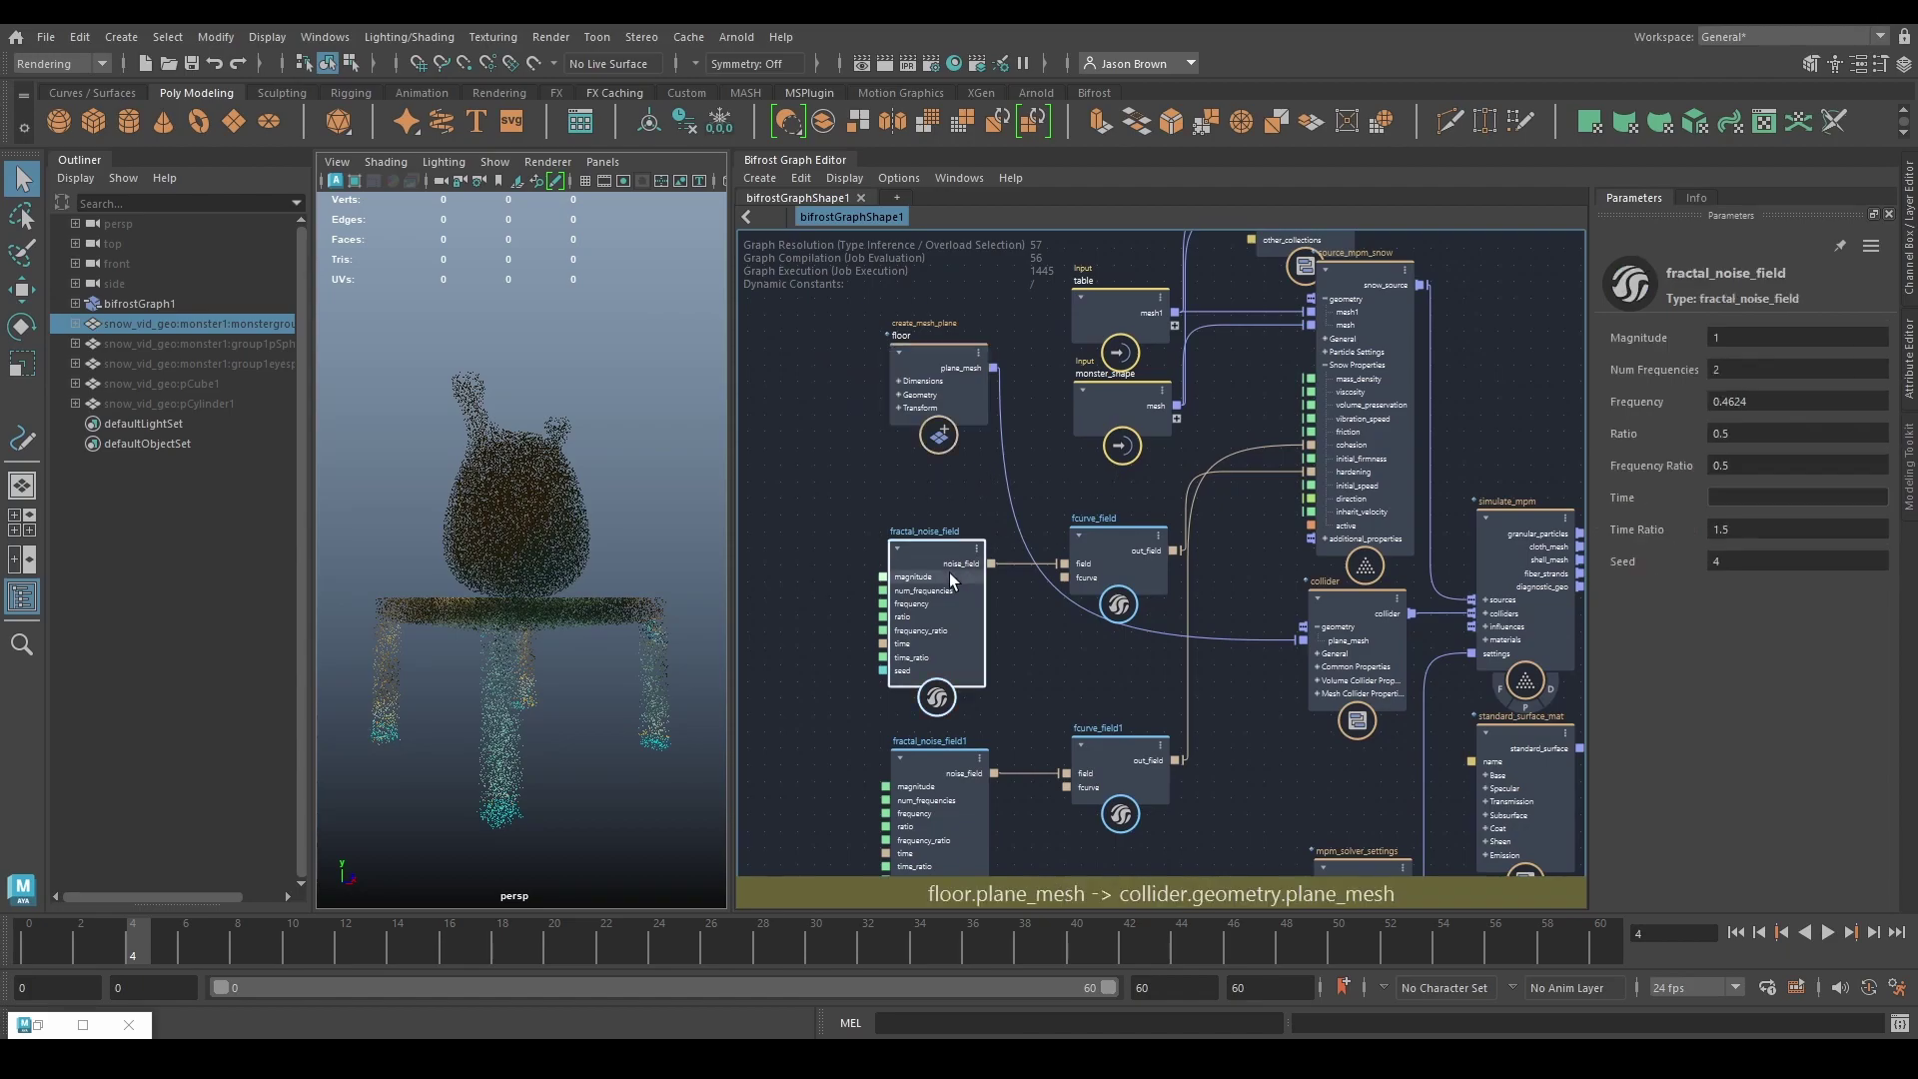
left_click(1101, 556, "shift")
left_click_drag(1100, 556, 1101, 510)
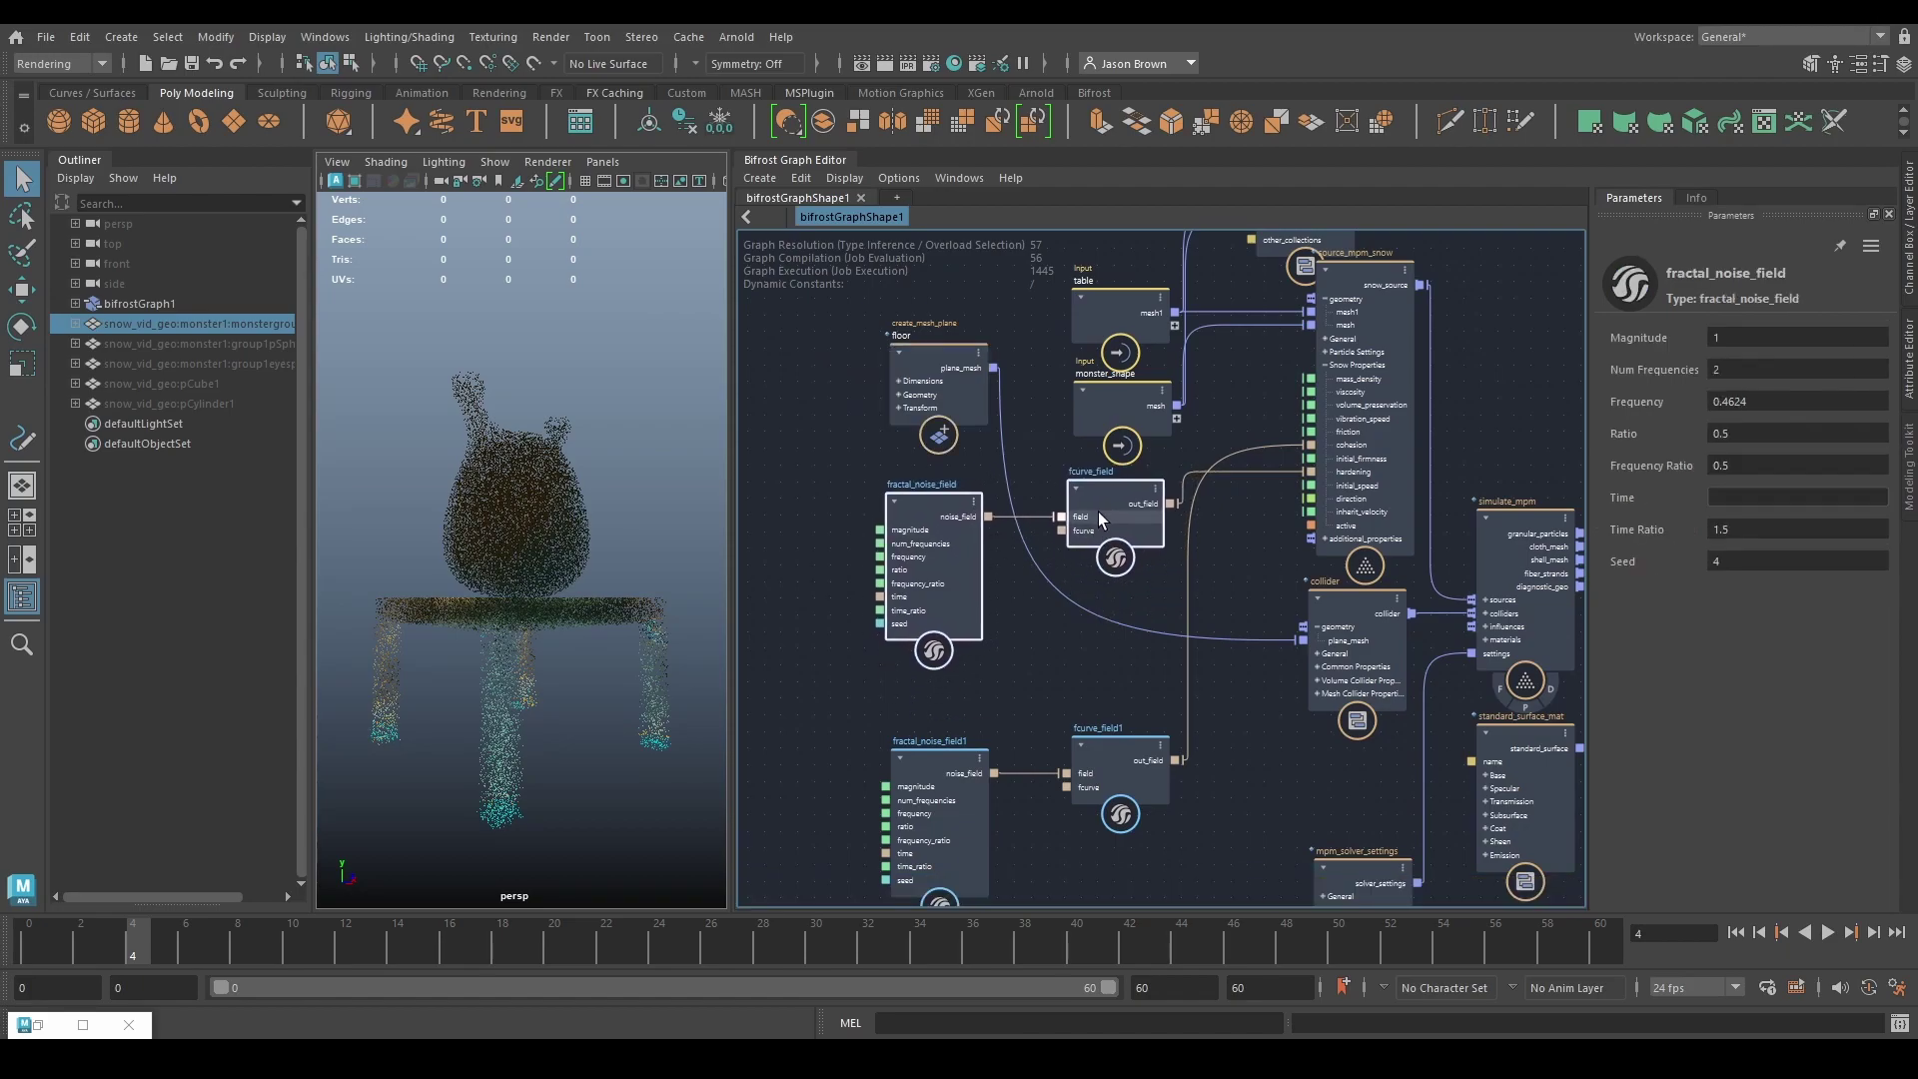
left_click(1123, 693)
Step: Expand fcurve_field's curve, select its top-right keyframe, and advance the timeline to frame 5
left_click(1118, 517)
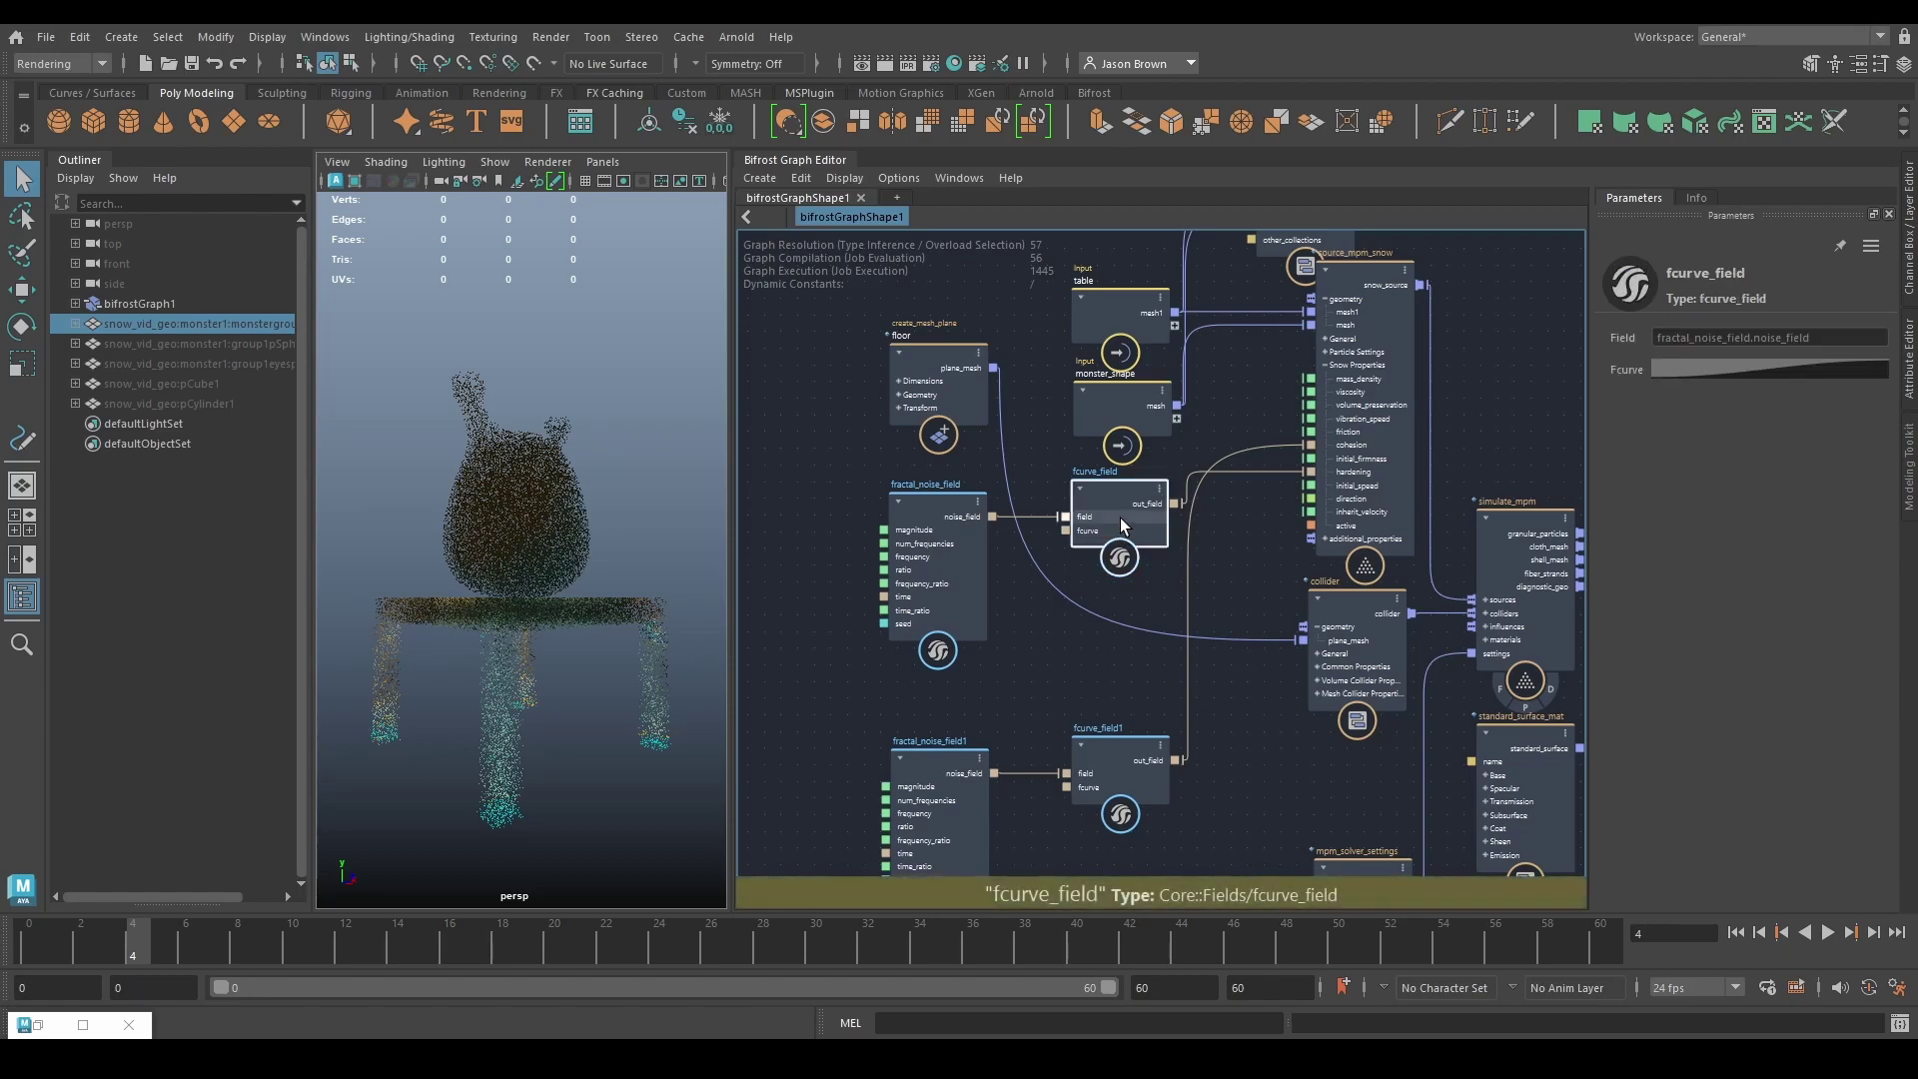
left_click(1761, 371)
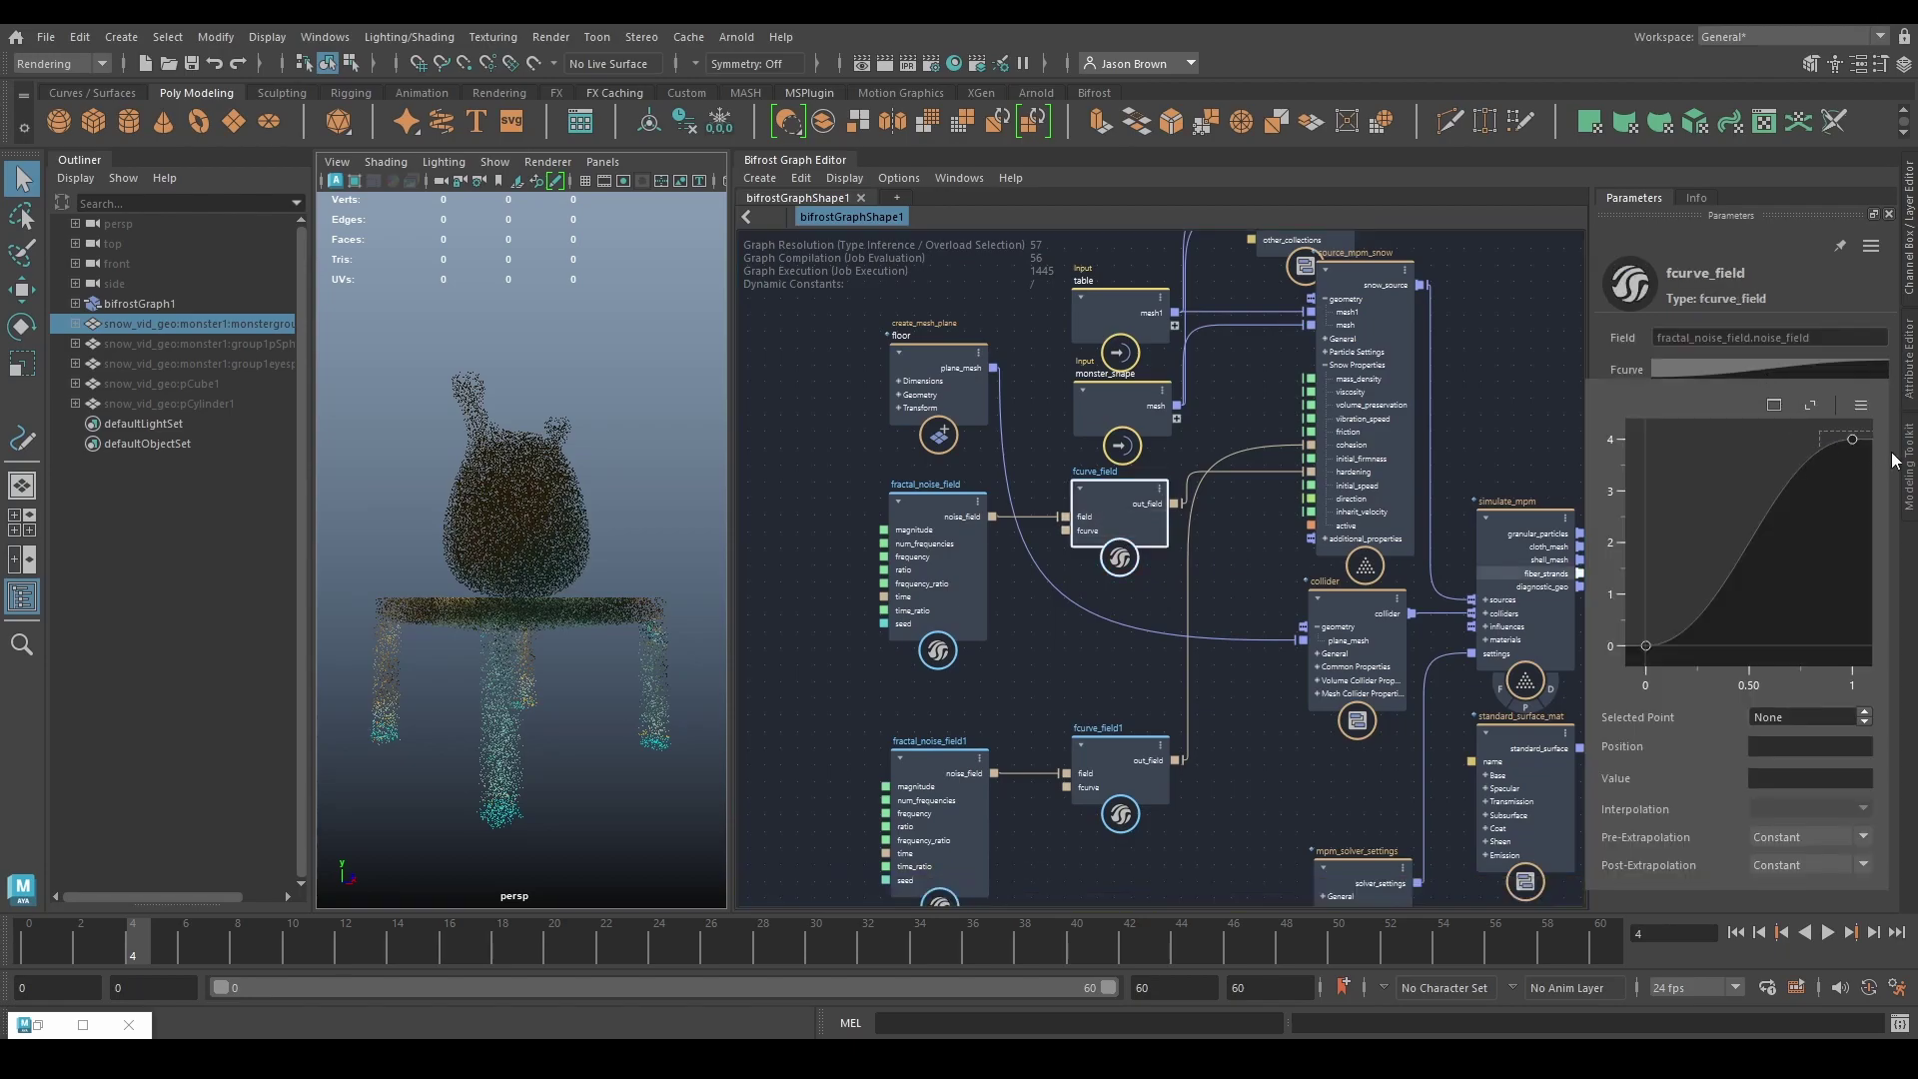
left_click_drag(1895, 460, 1912, 469)
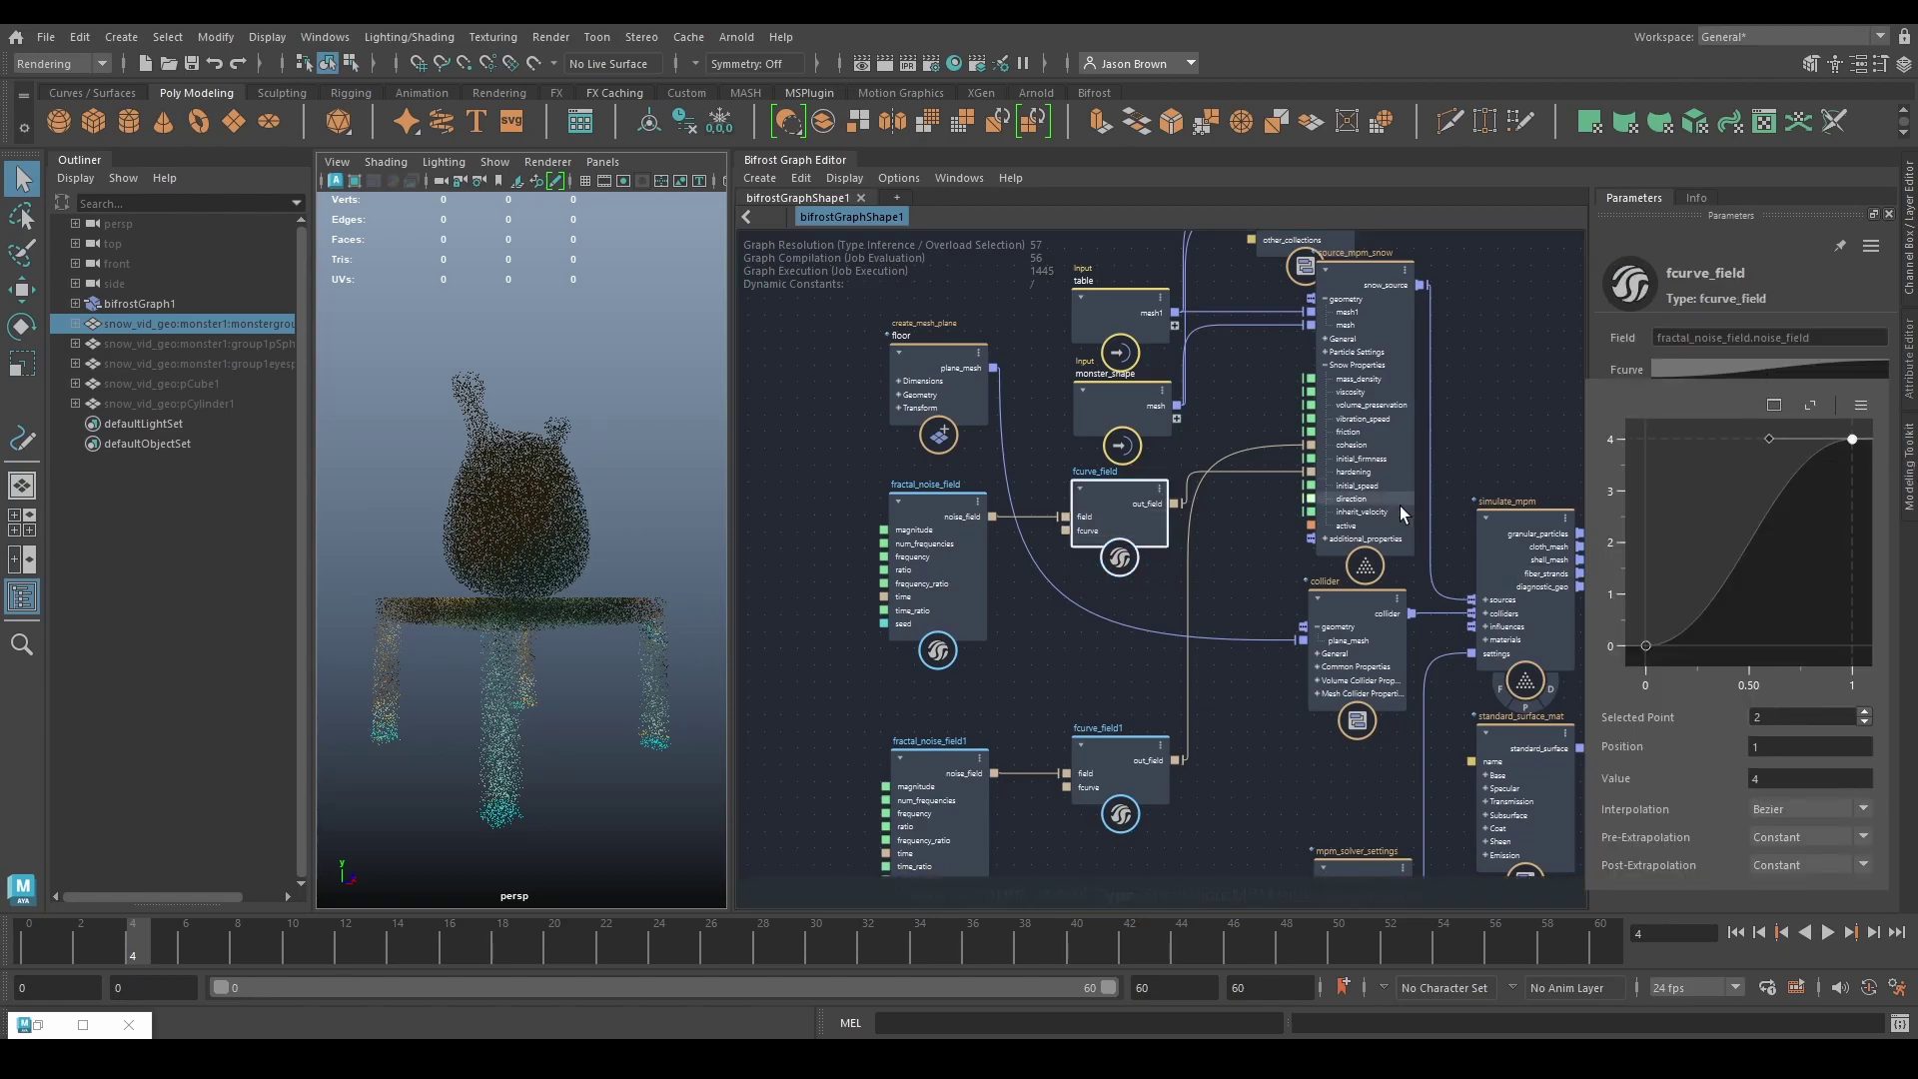
left_click(1873, 933)
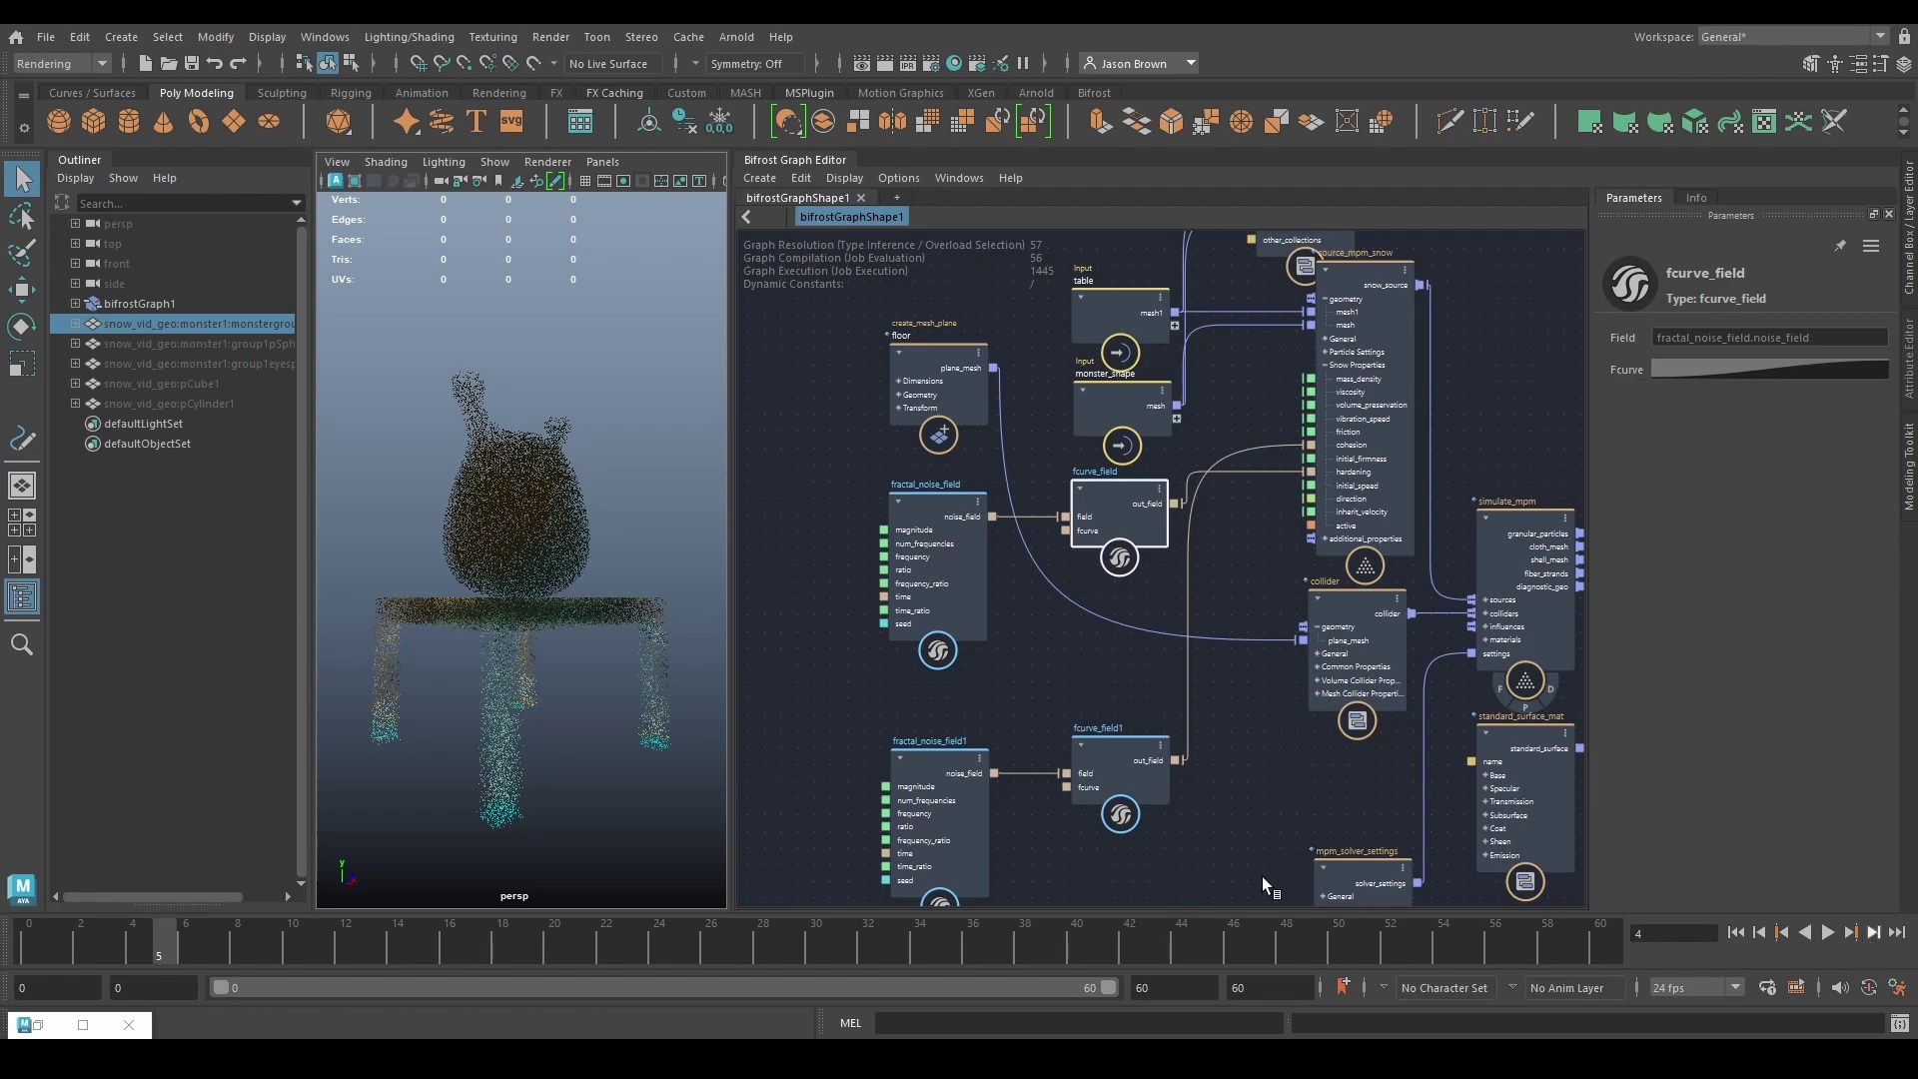
scroll(854, 653, "down", 1)
left_click_drag(559, 675, 522, 633, "alt")
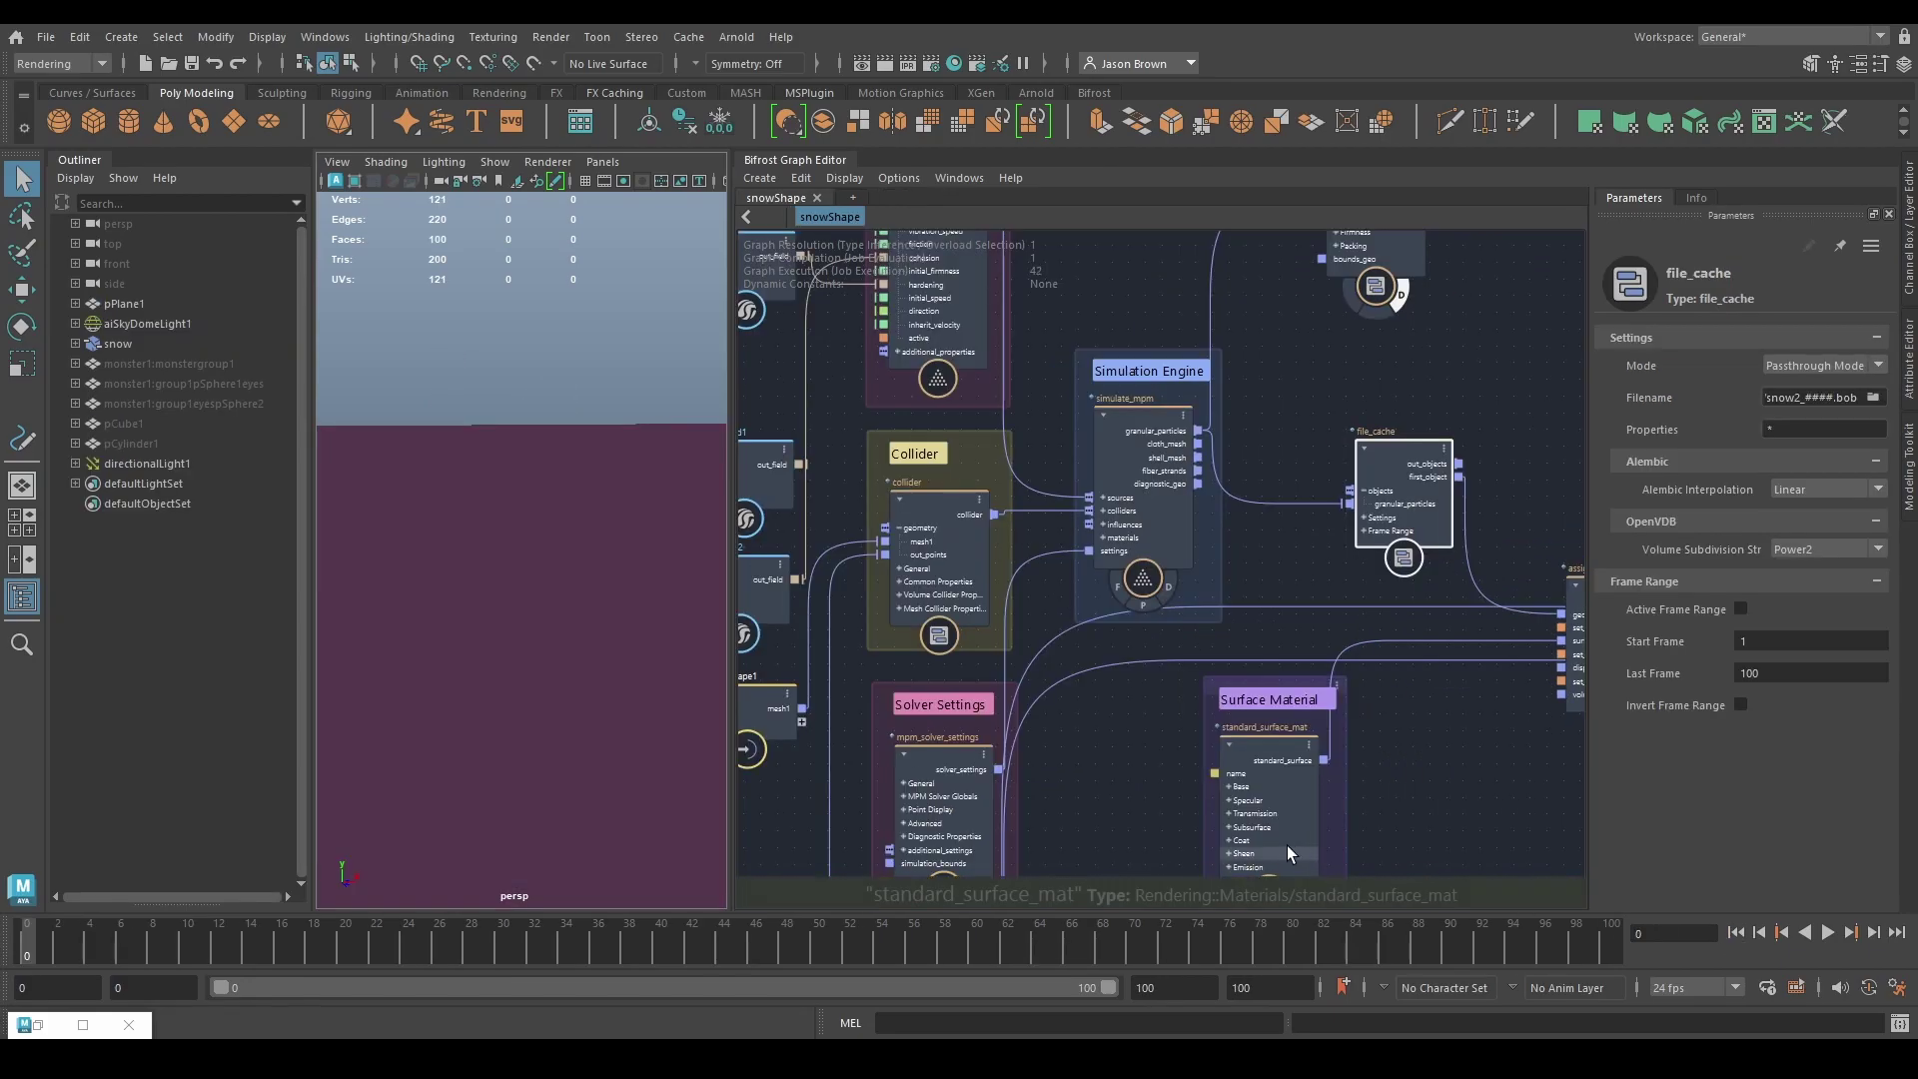
Step: Pan across the graph, selecting the snow scope node and the six input and transform nodes
scroll(1144, 693, "down", 2)
scroll(1171, 697, "down", 1)
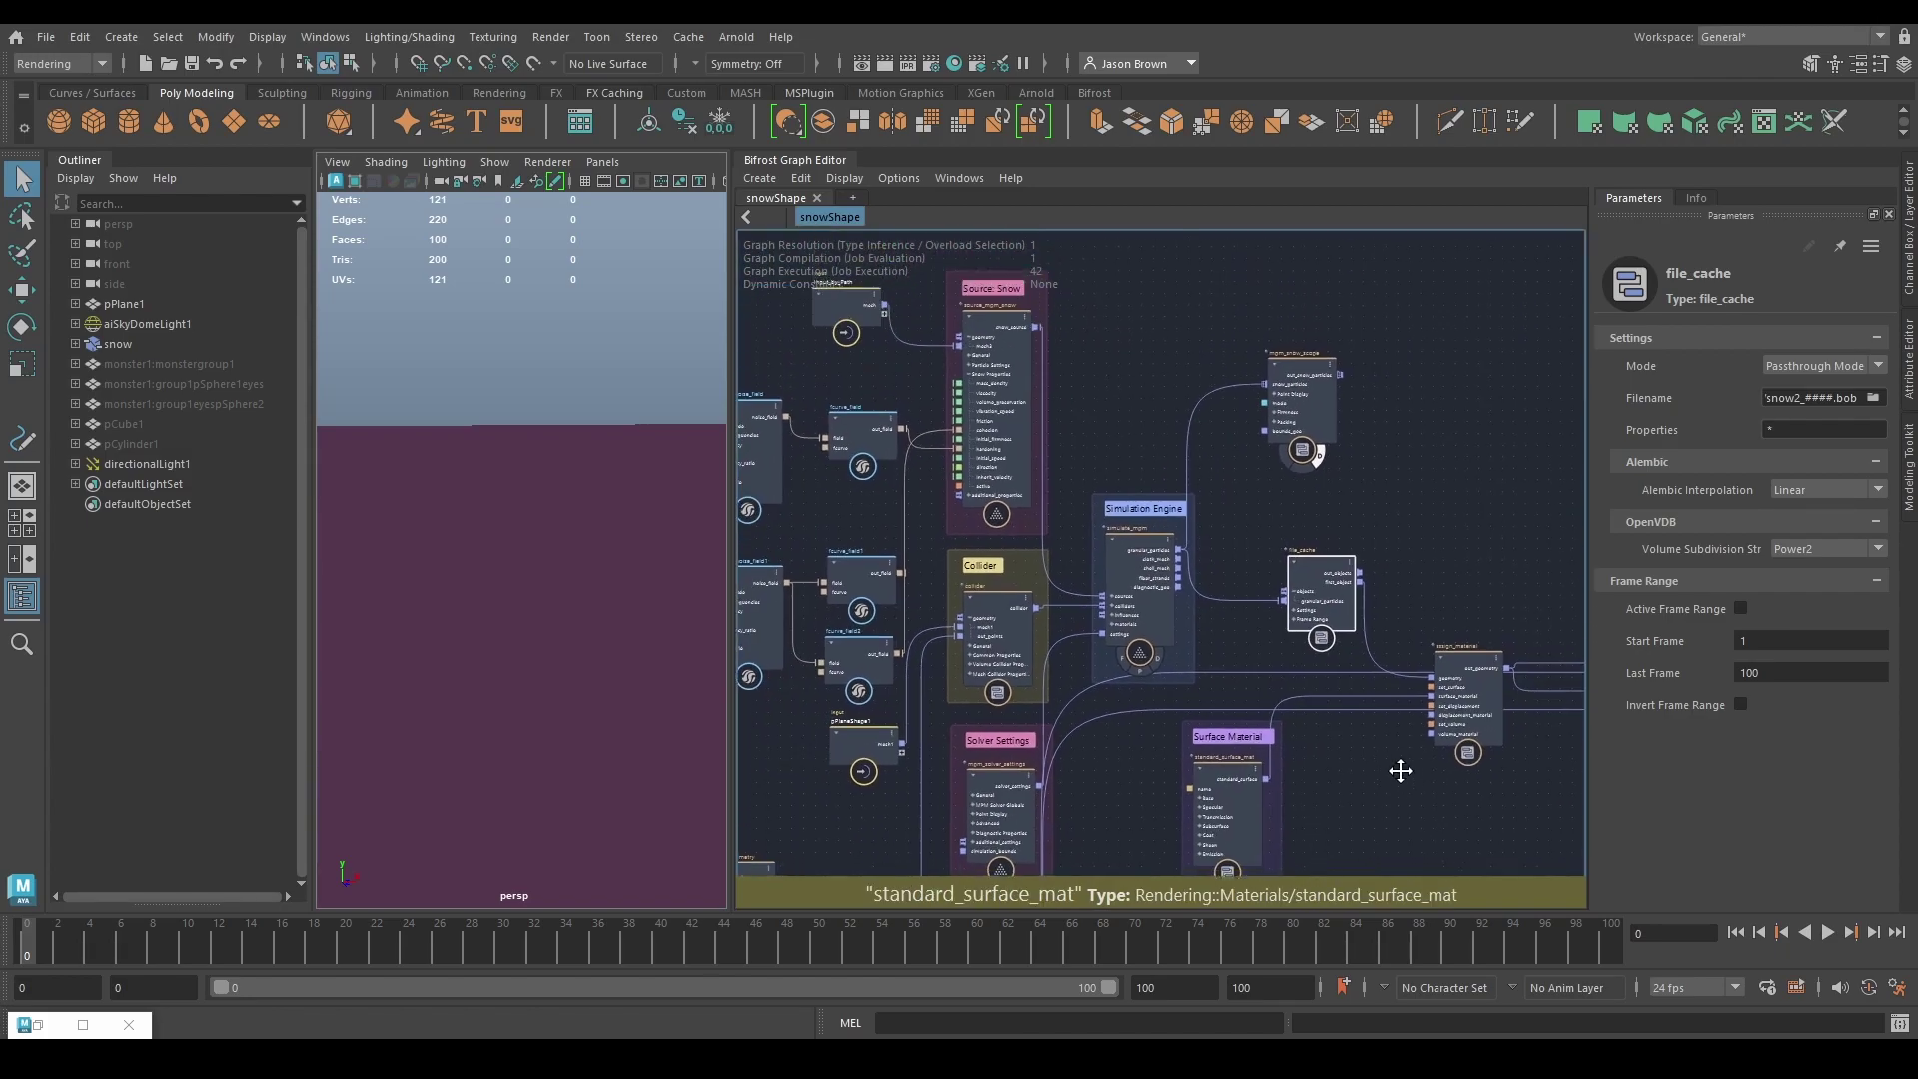
left_click(1320, 509)
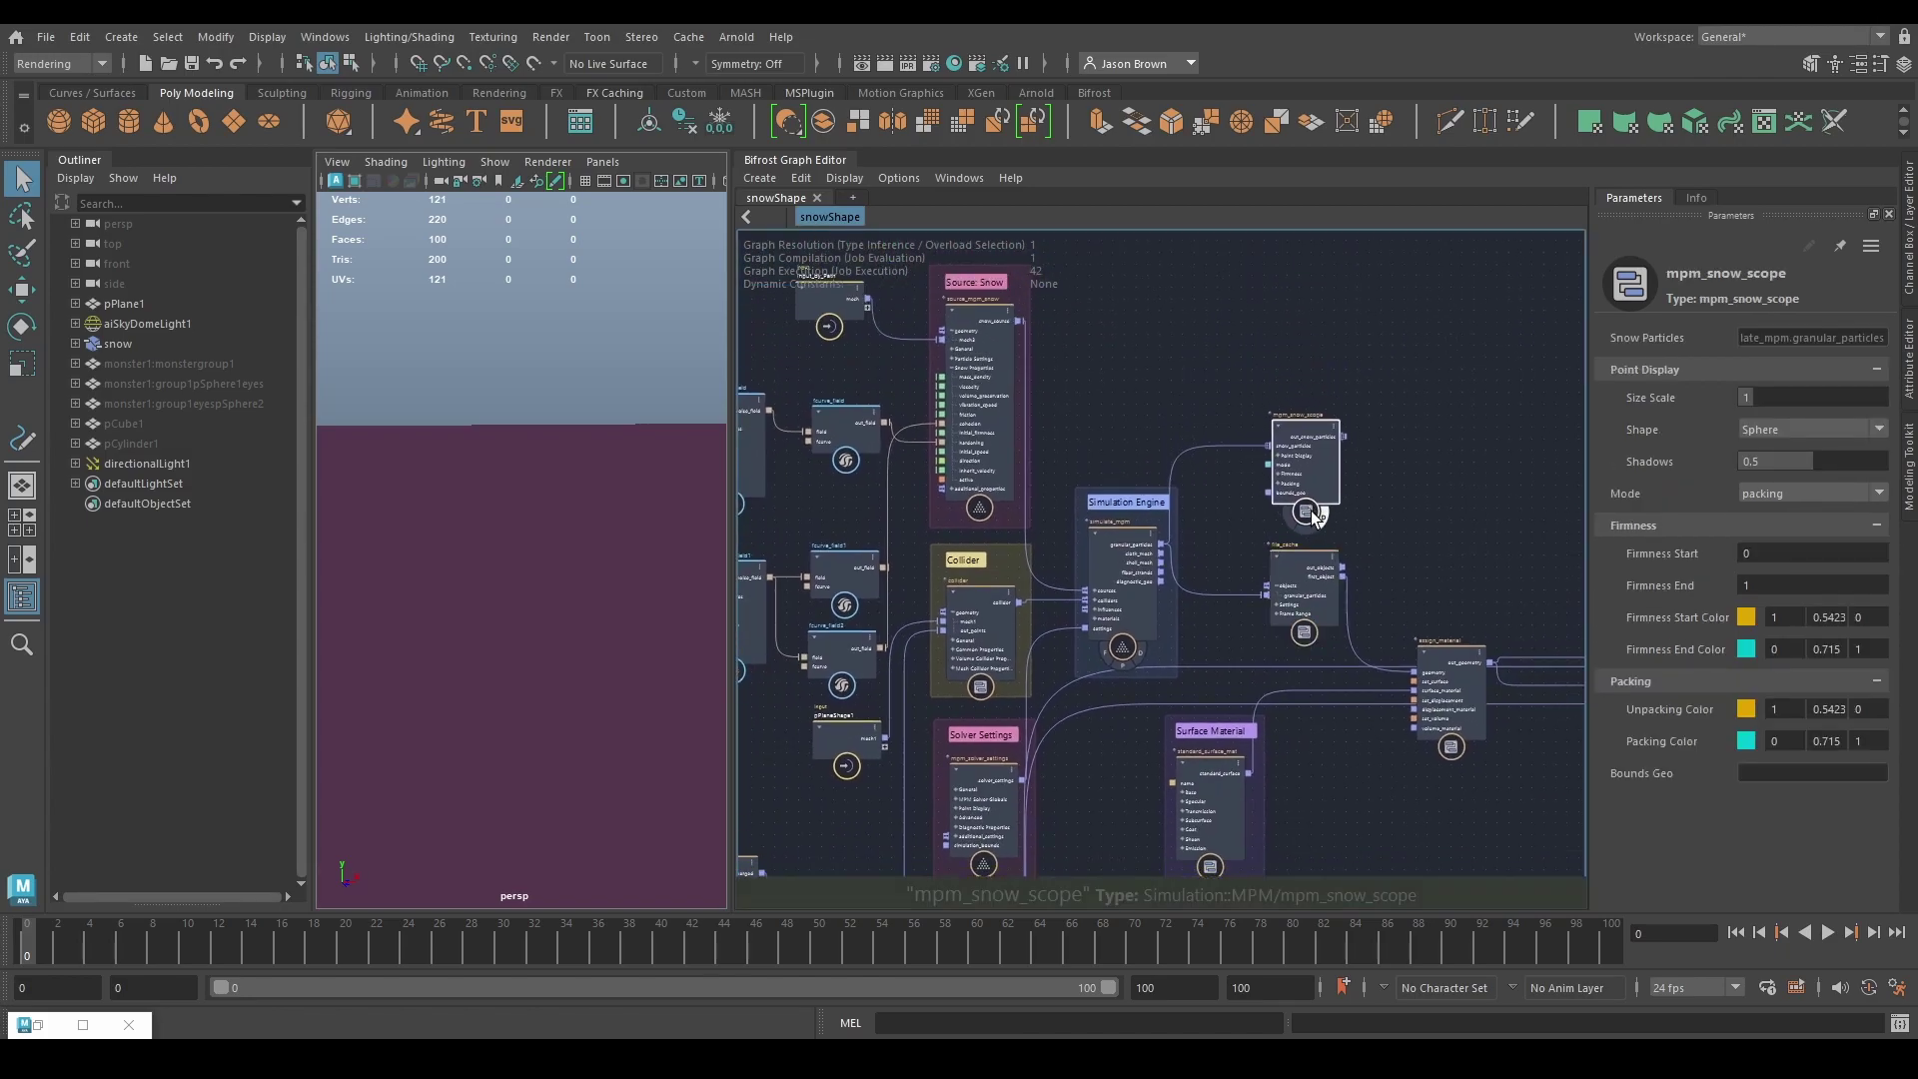
middle_click_drag(1154, 761, 1459, 560)
middle_click_drag(1123, 578, 1136, 460)
scroll(1057, 480, "up", 2)
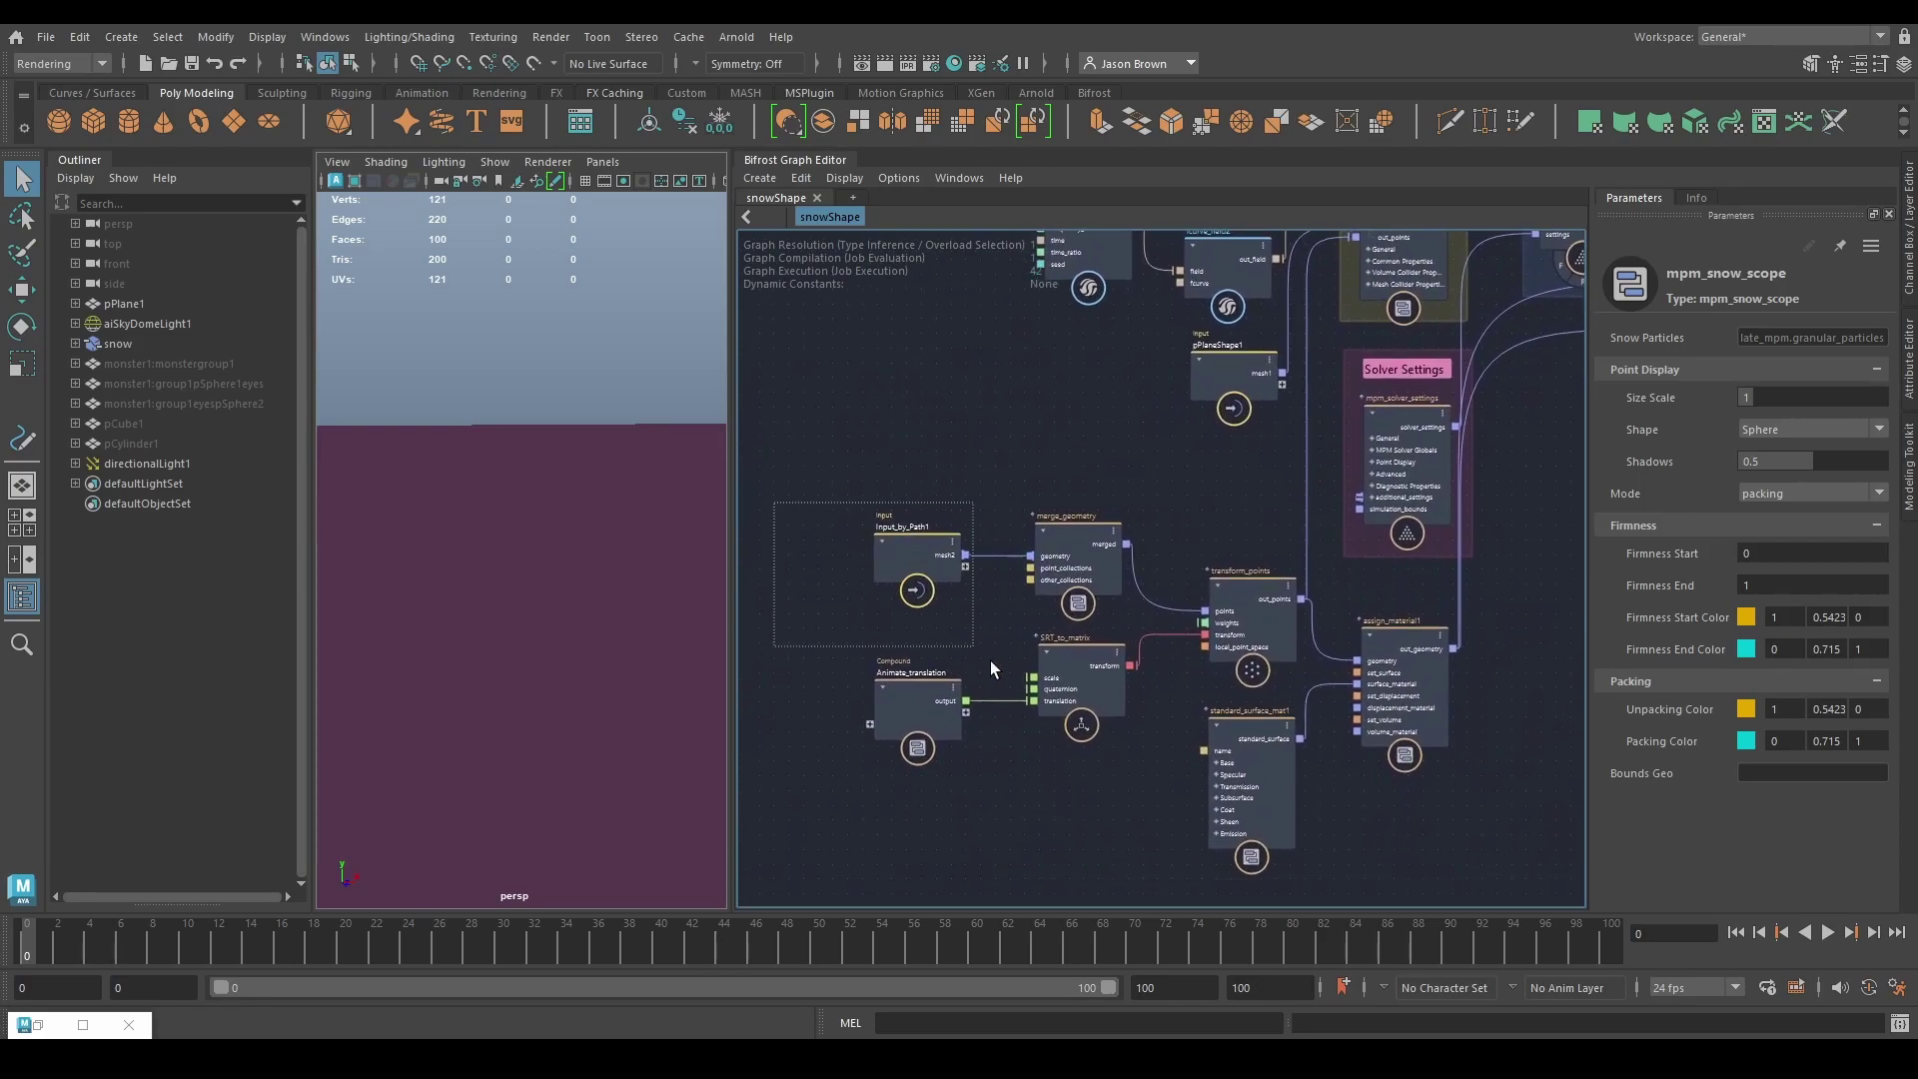
left_click_drag(991, 661, 1226, 861)
middle_click_drag(1466, 782, 1398, 814)
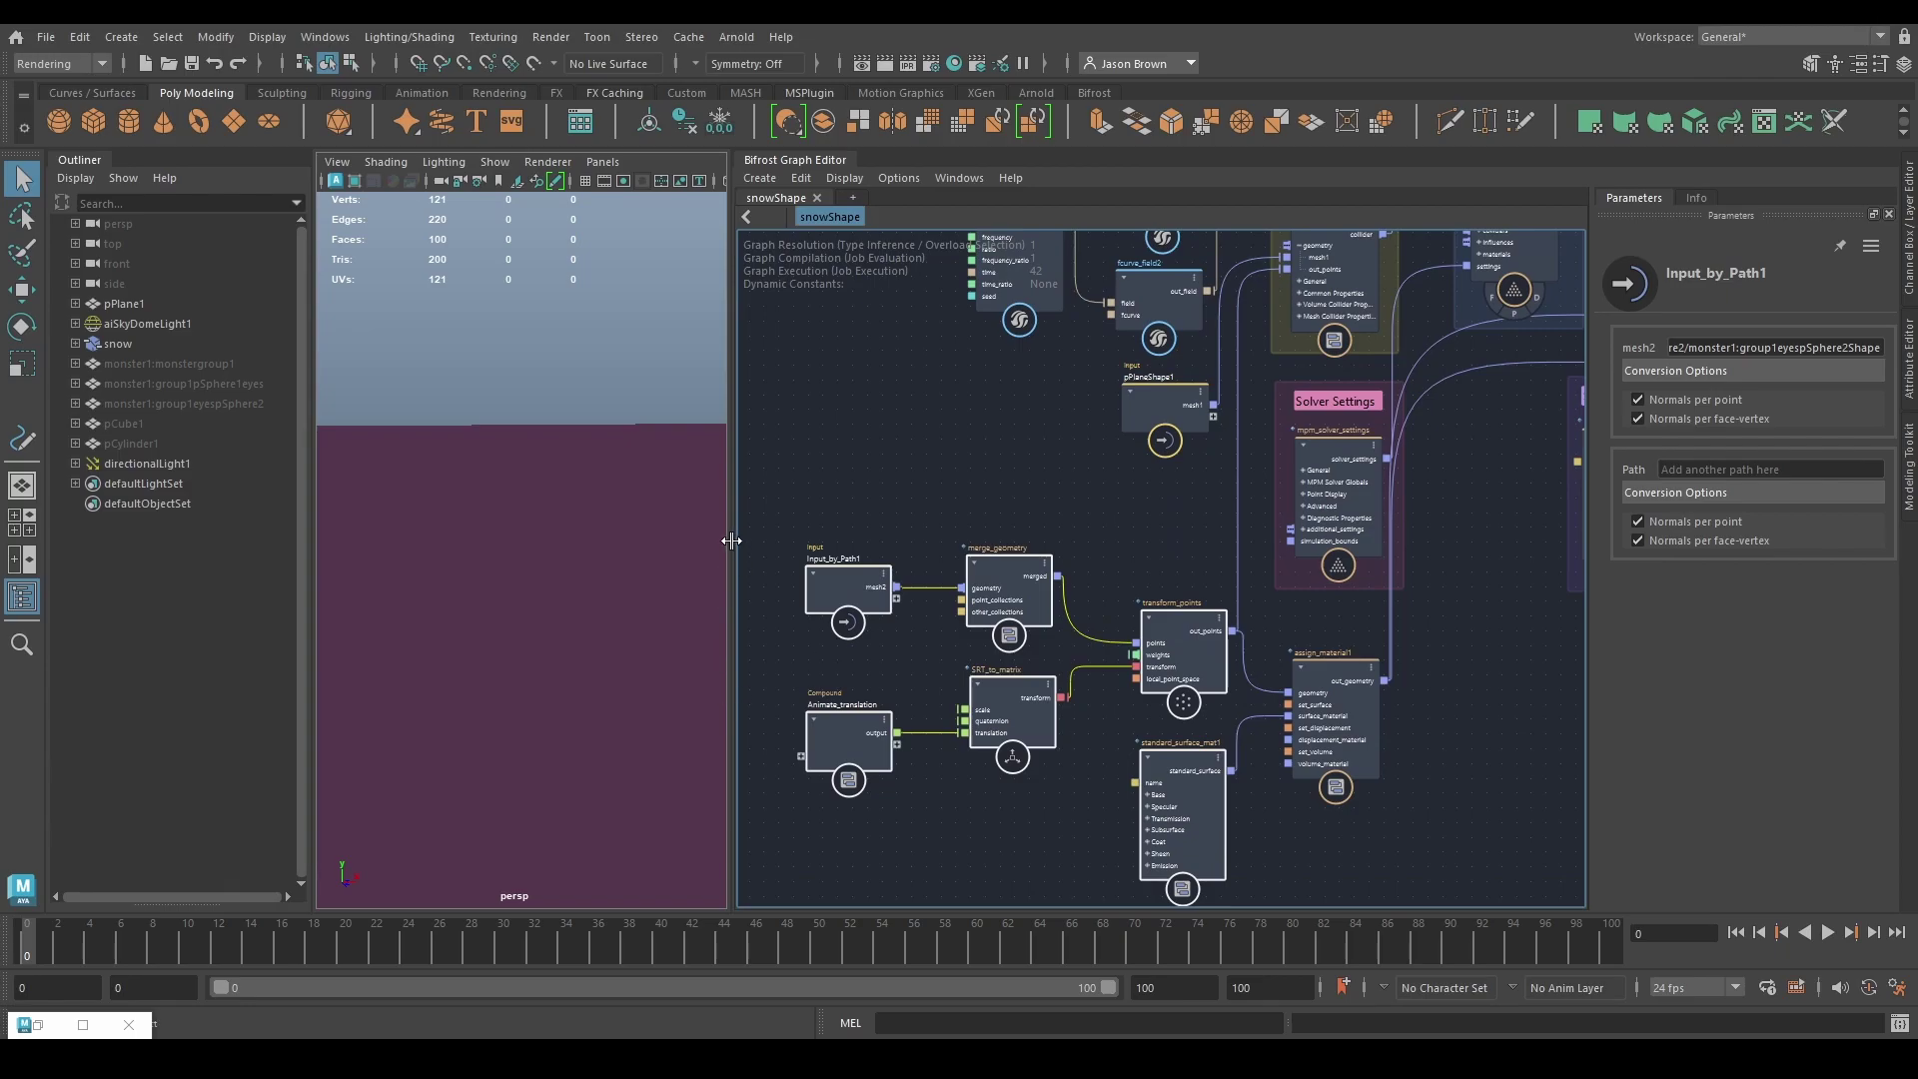
Step: Widen the 3D viewport and move fcurve_field1 higher in the graph
left_click_drag(731, 540, 799, 540)
middle_click_drag(1049, 462, 1013, 730)
left_click_drag(1138, 536, 1136, 486)
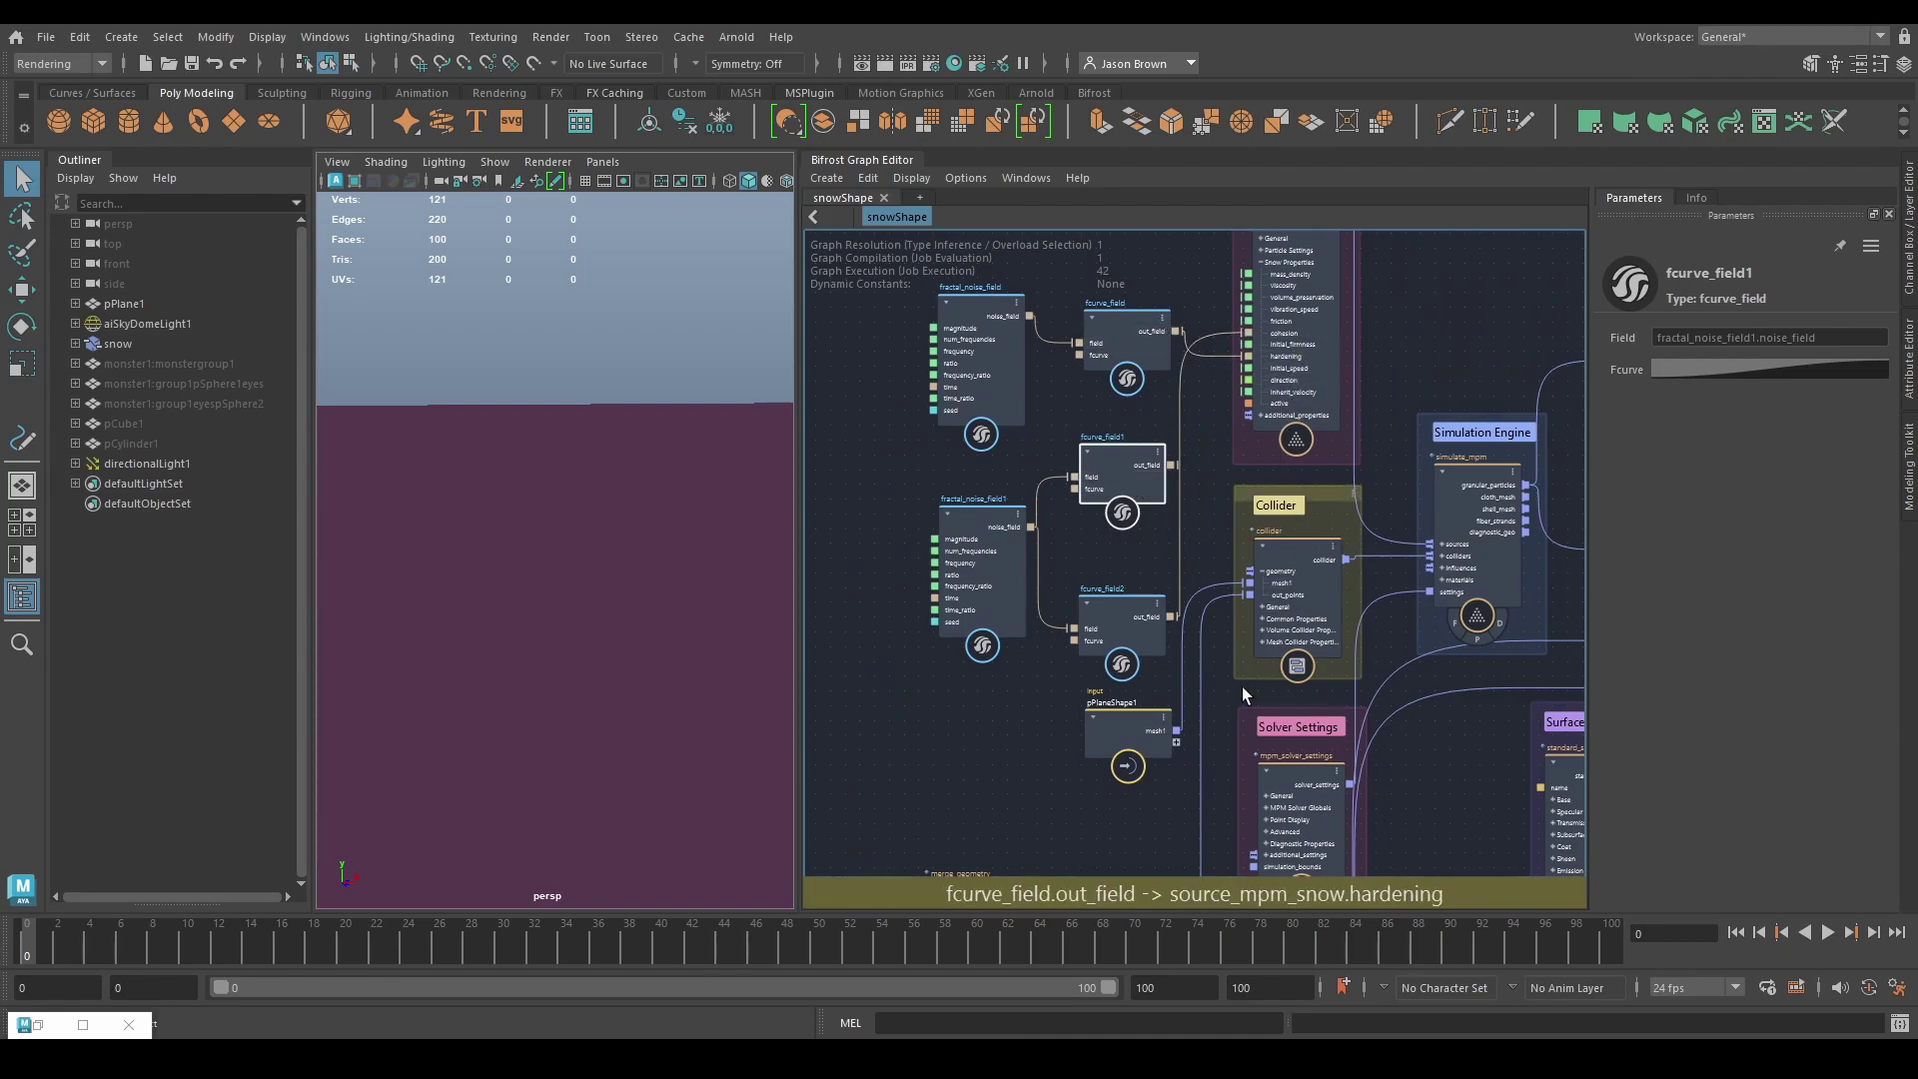
Step: Review the curves of fcurve_field2 and fcurve_field1 in their Fcurve editors
left_click(1097, 608)
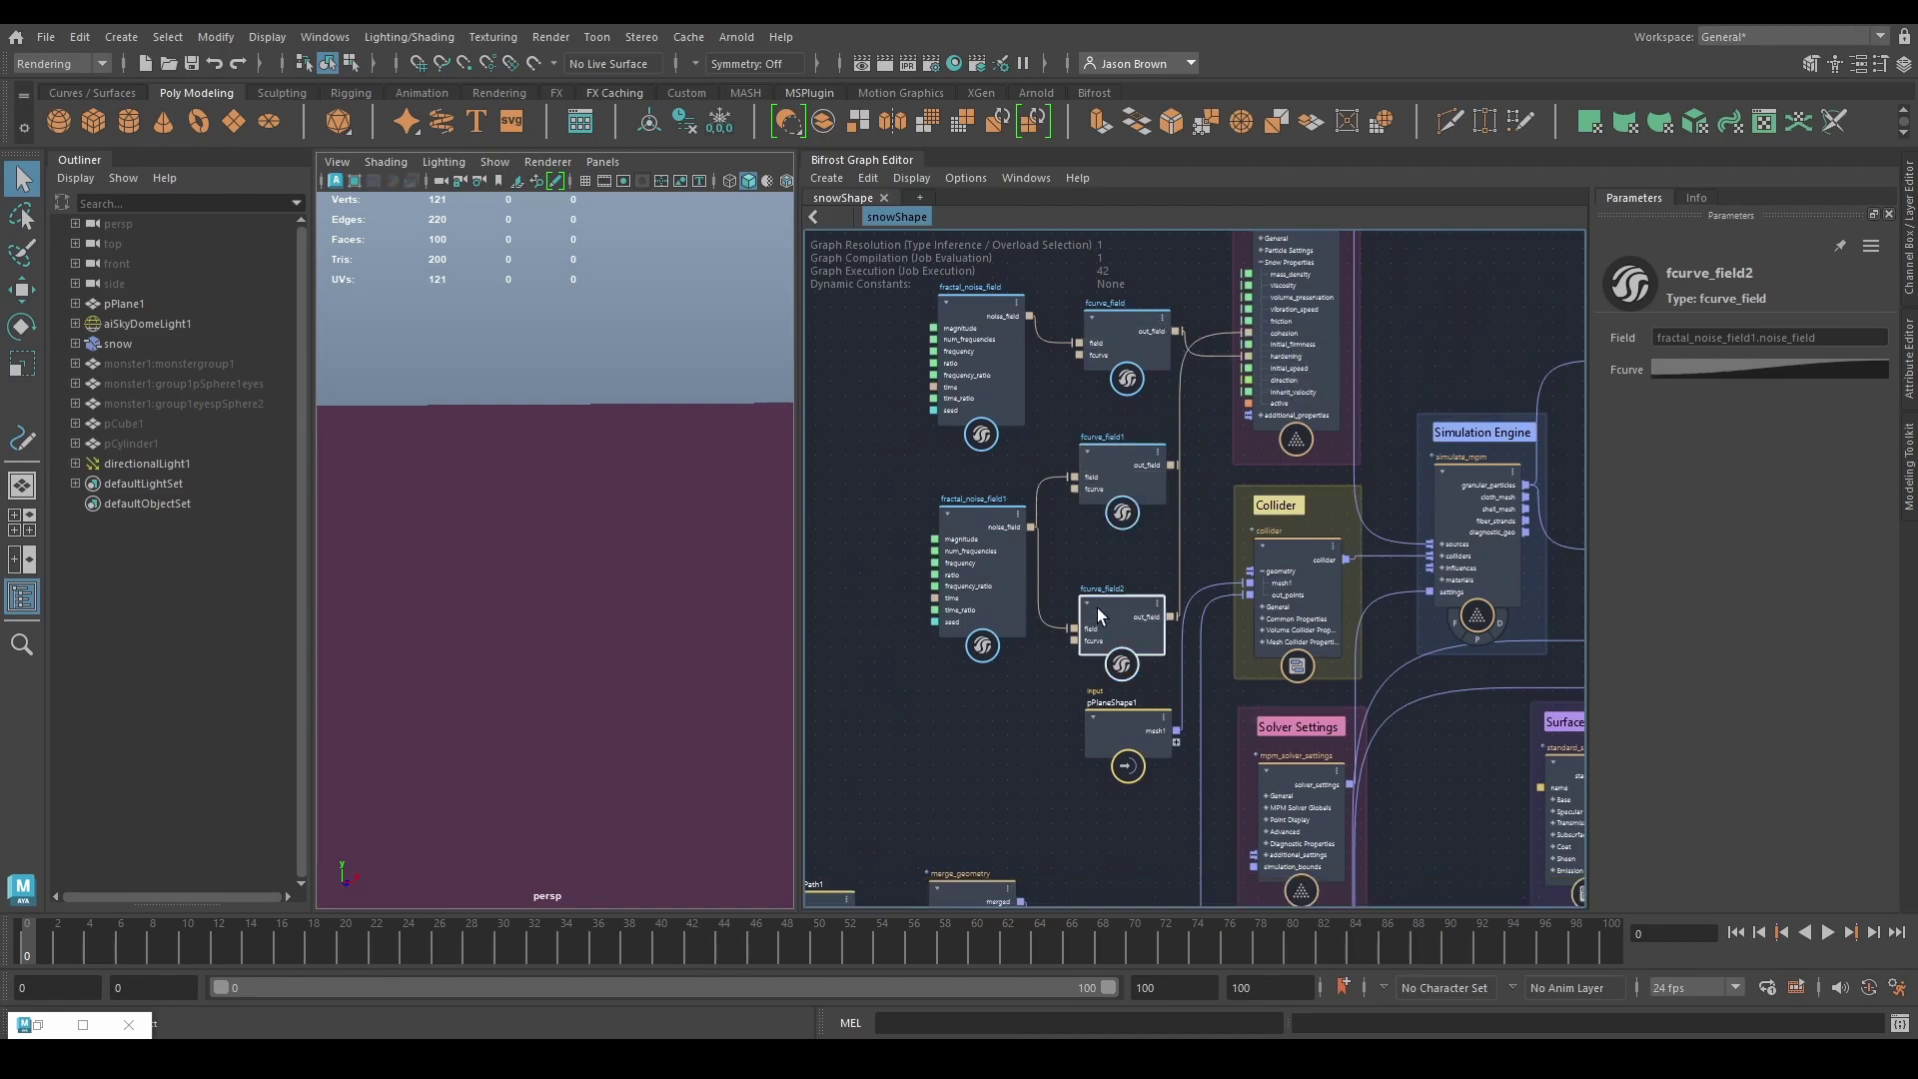
left_click(1780, 373)
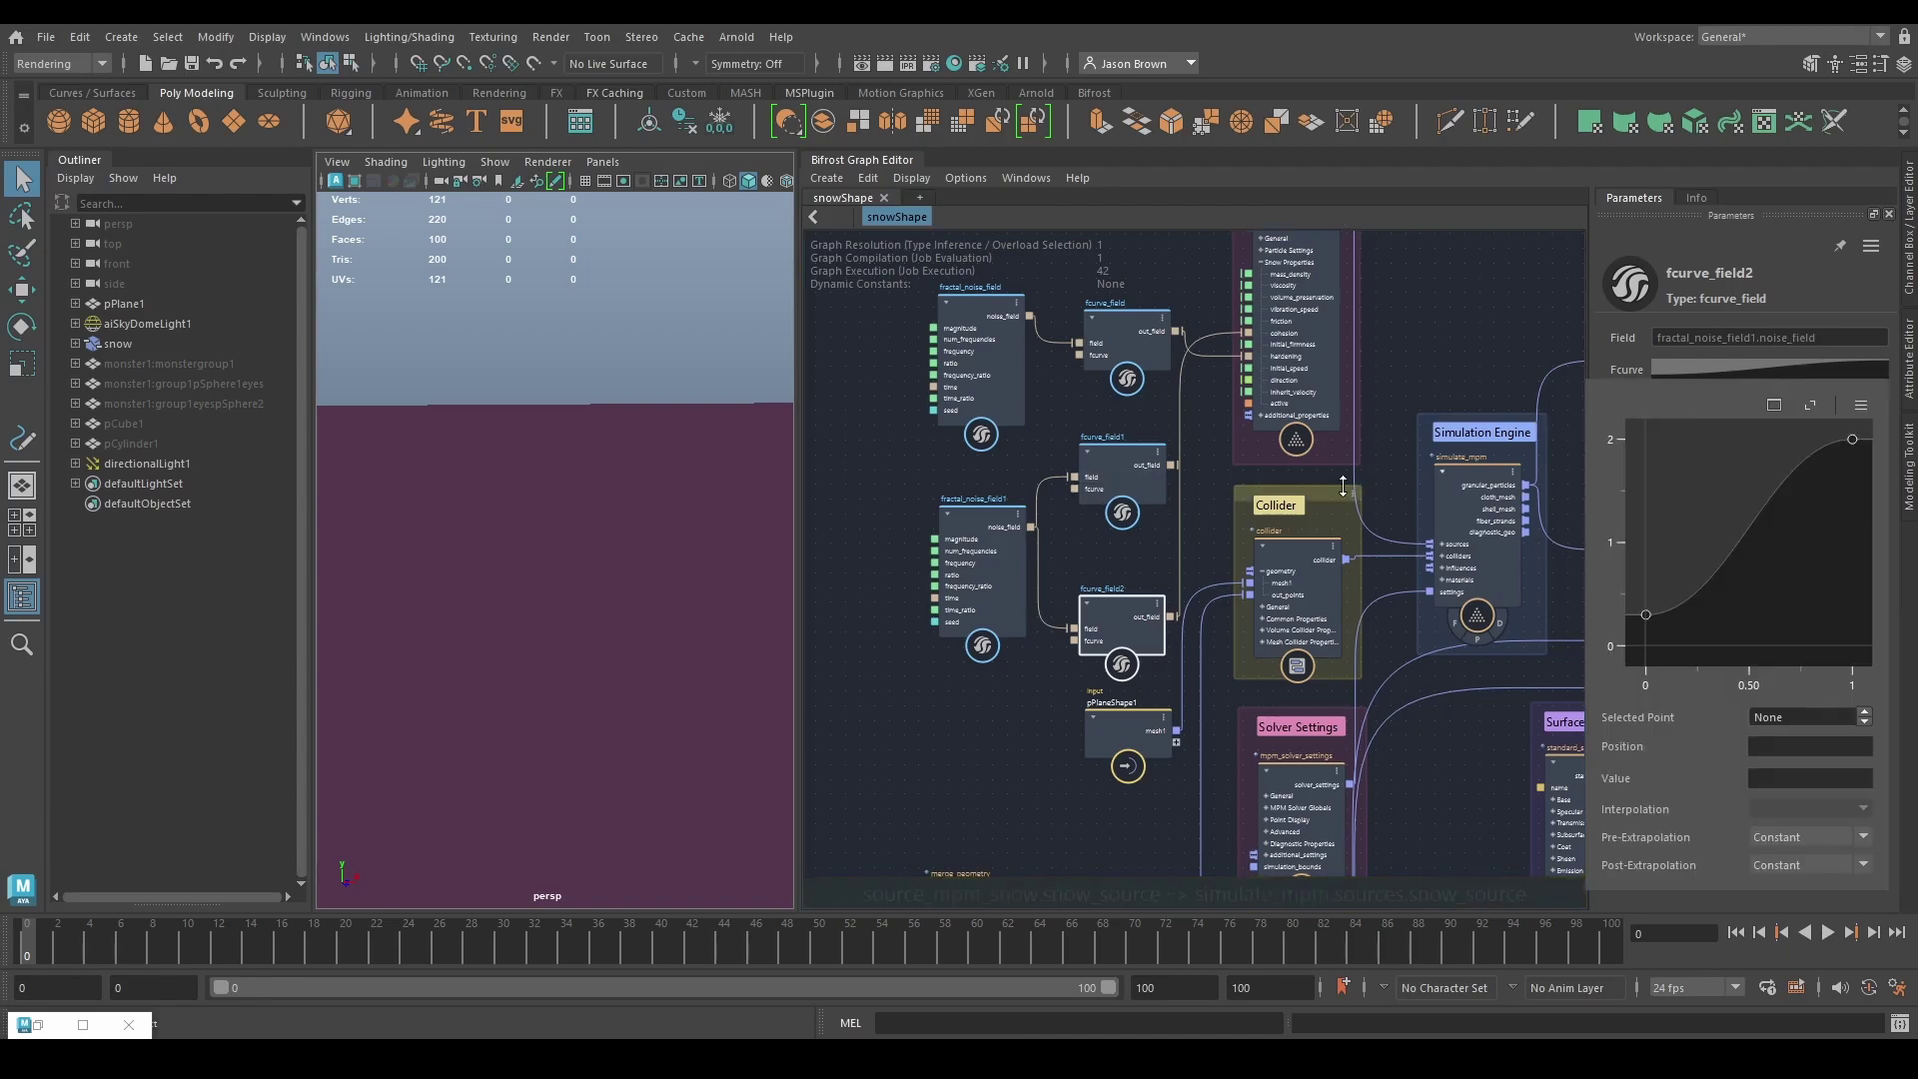
left_click(1112, 464)
left_click(1756, 369)
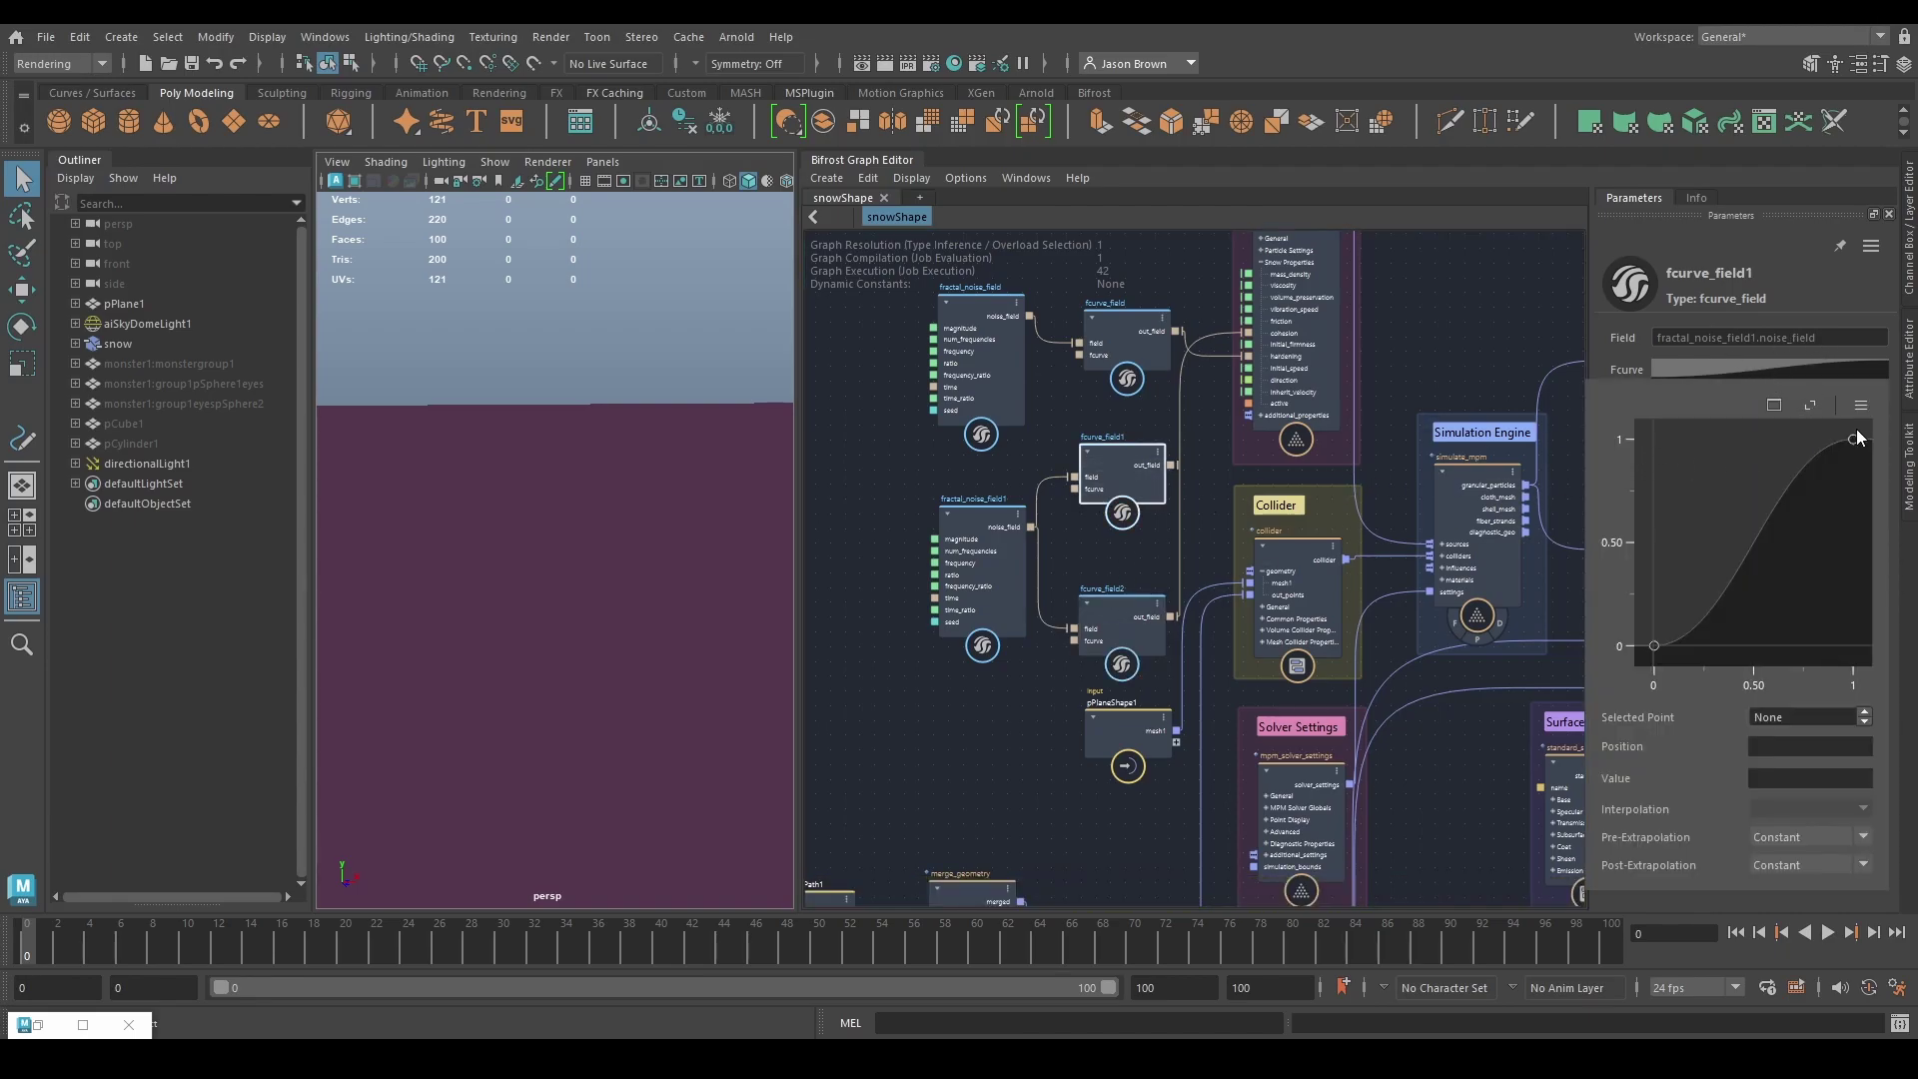
left_click(961, 737)
middle_click_drag(1087, 513, 783, 502, "alt")
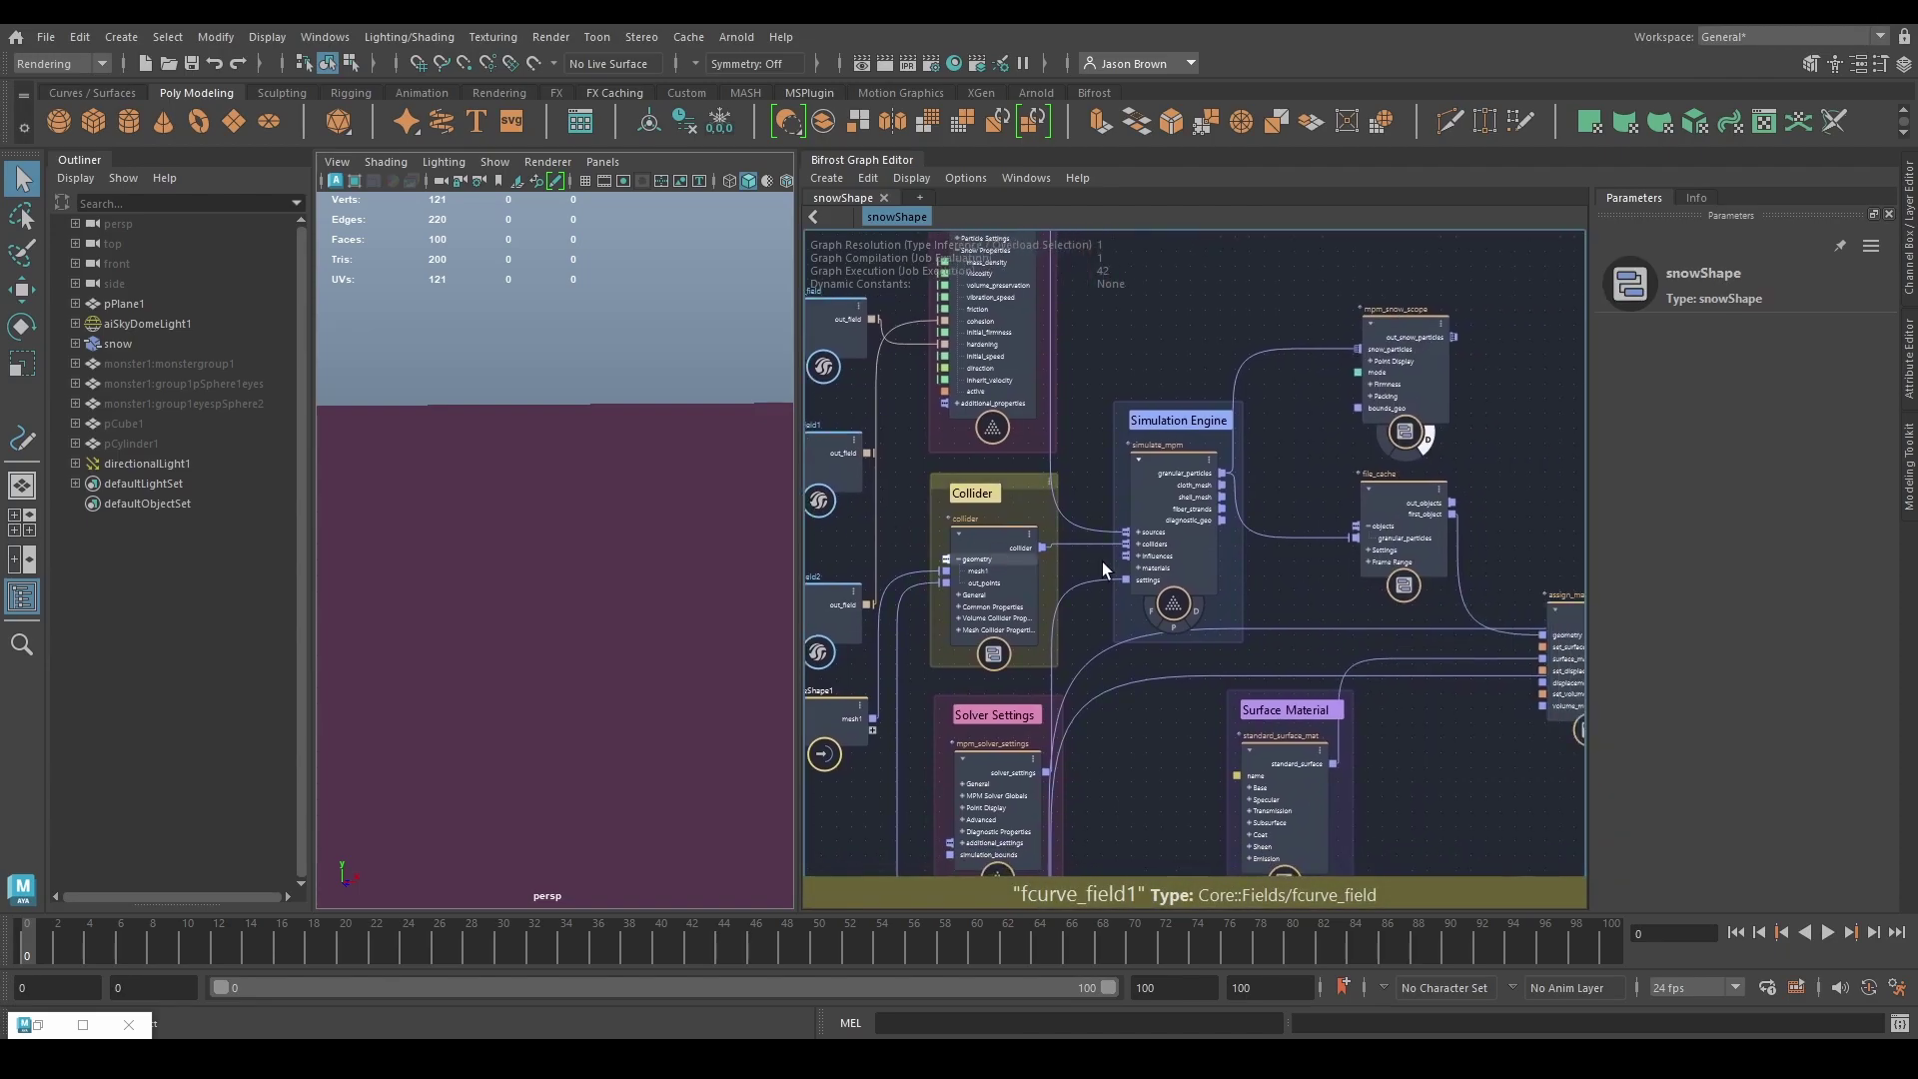
Step: Let the snow simulation play to frame 100 while panning toward the fcurve, noise and collider nodes
middle_click_drag(1367, 663, 1190, 663)
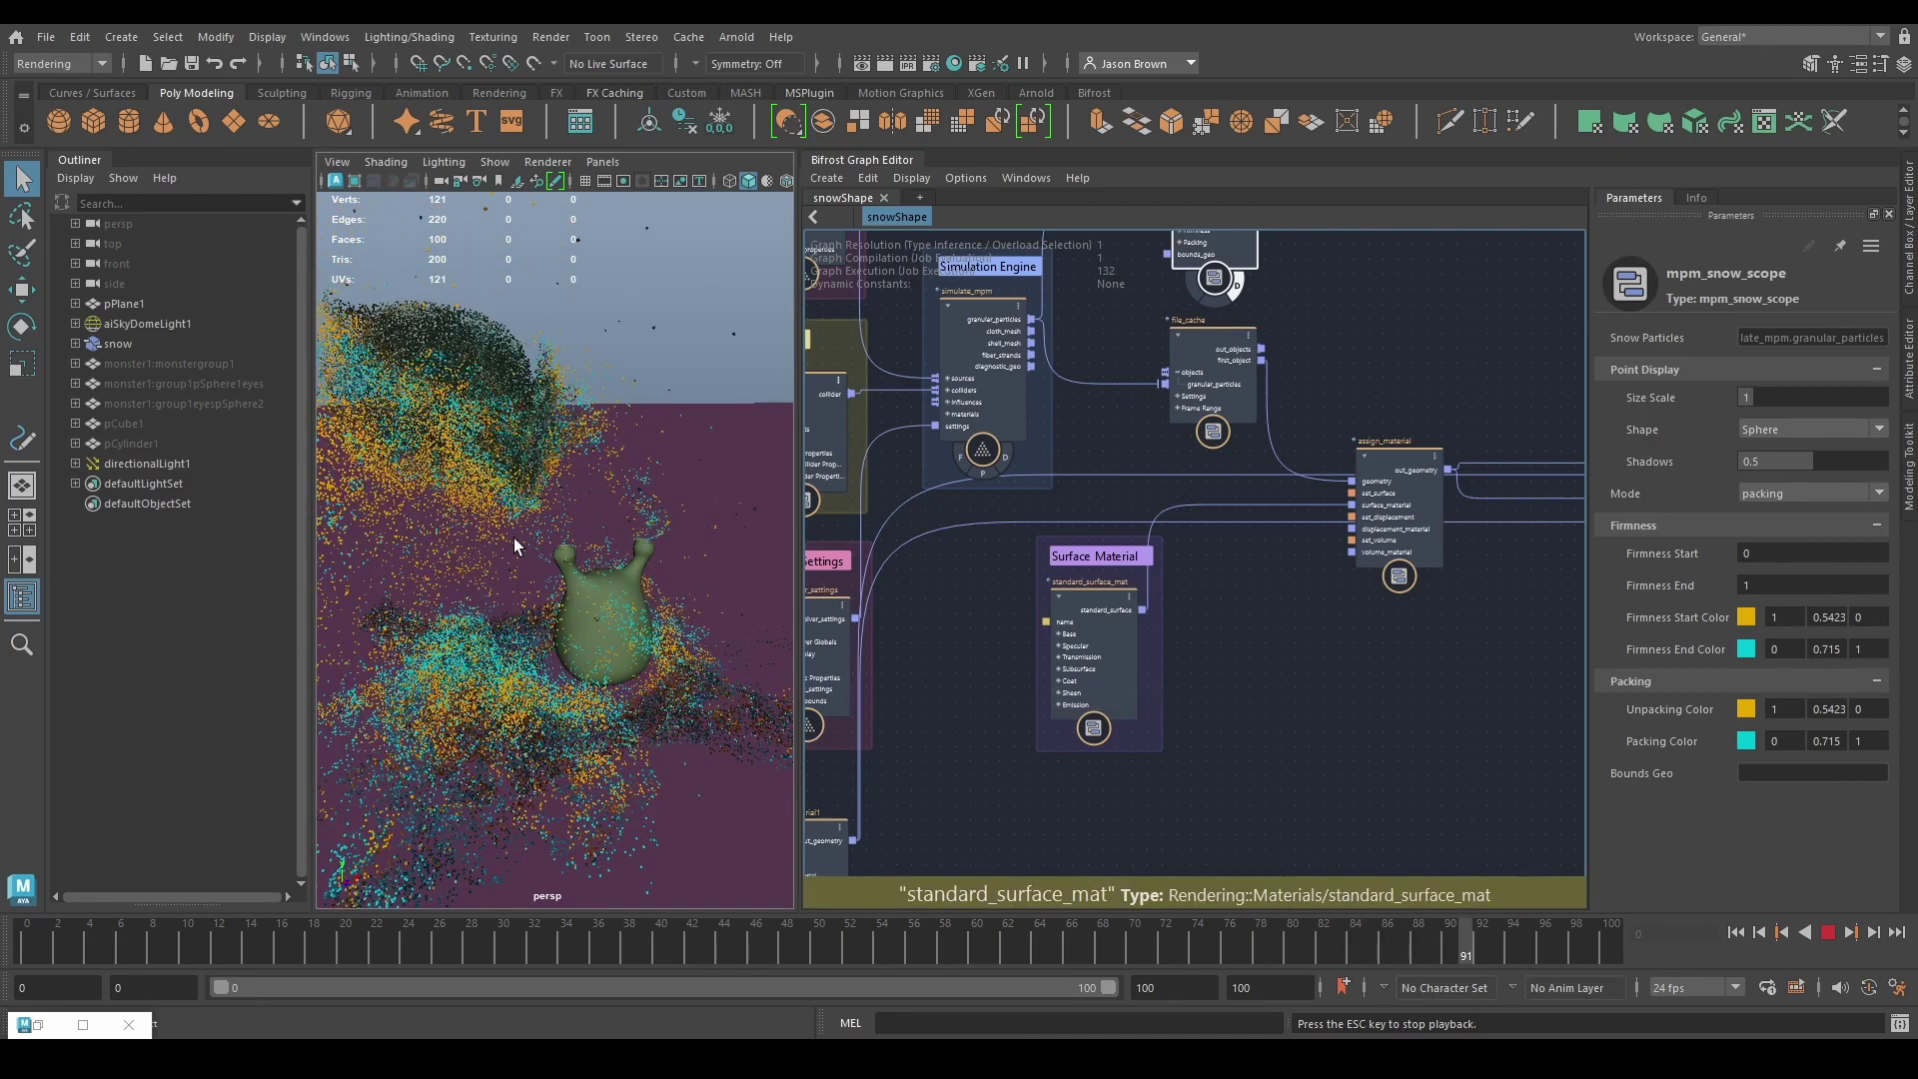
scroll(513, 537, "down", 3)
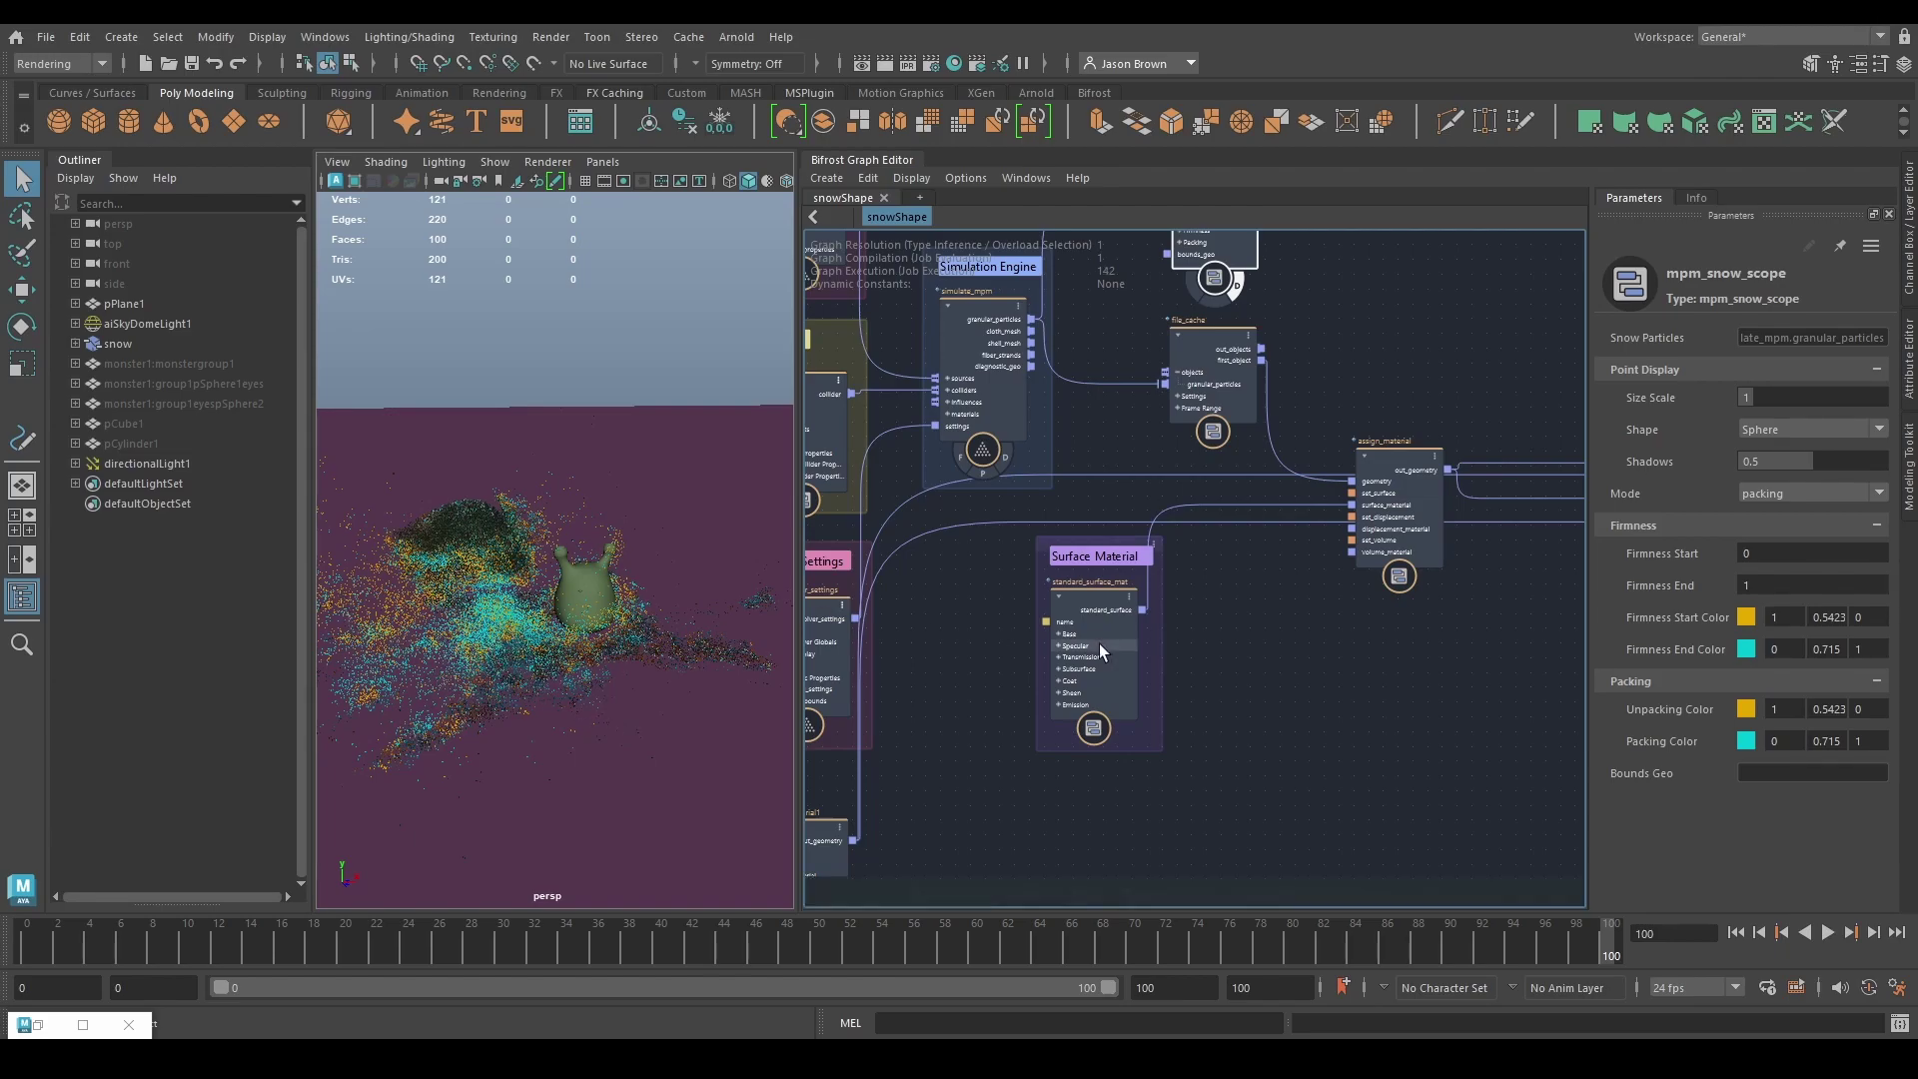
middle_click_drag(1124, 669, 1837, 893, "alt")
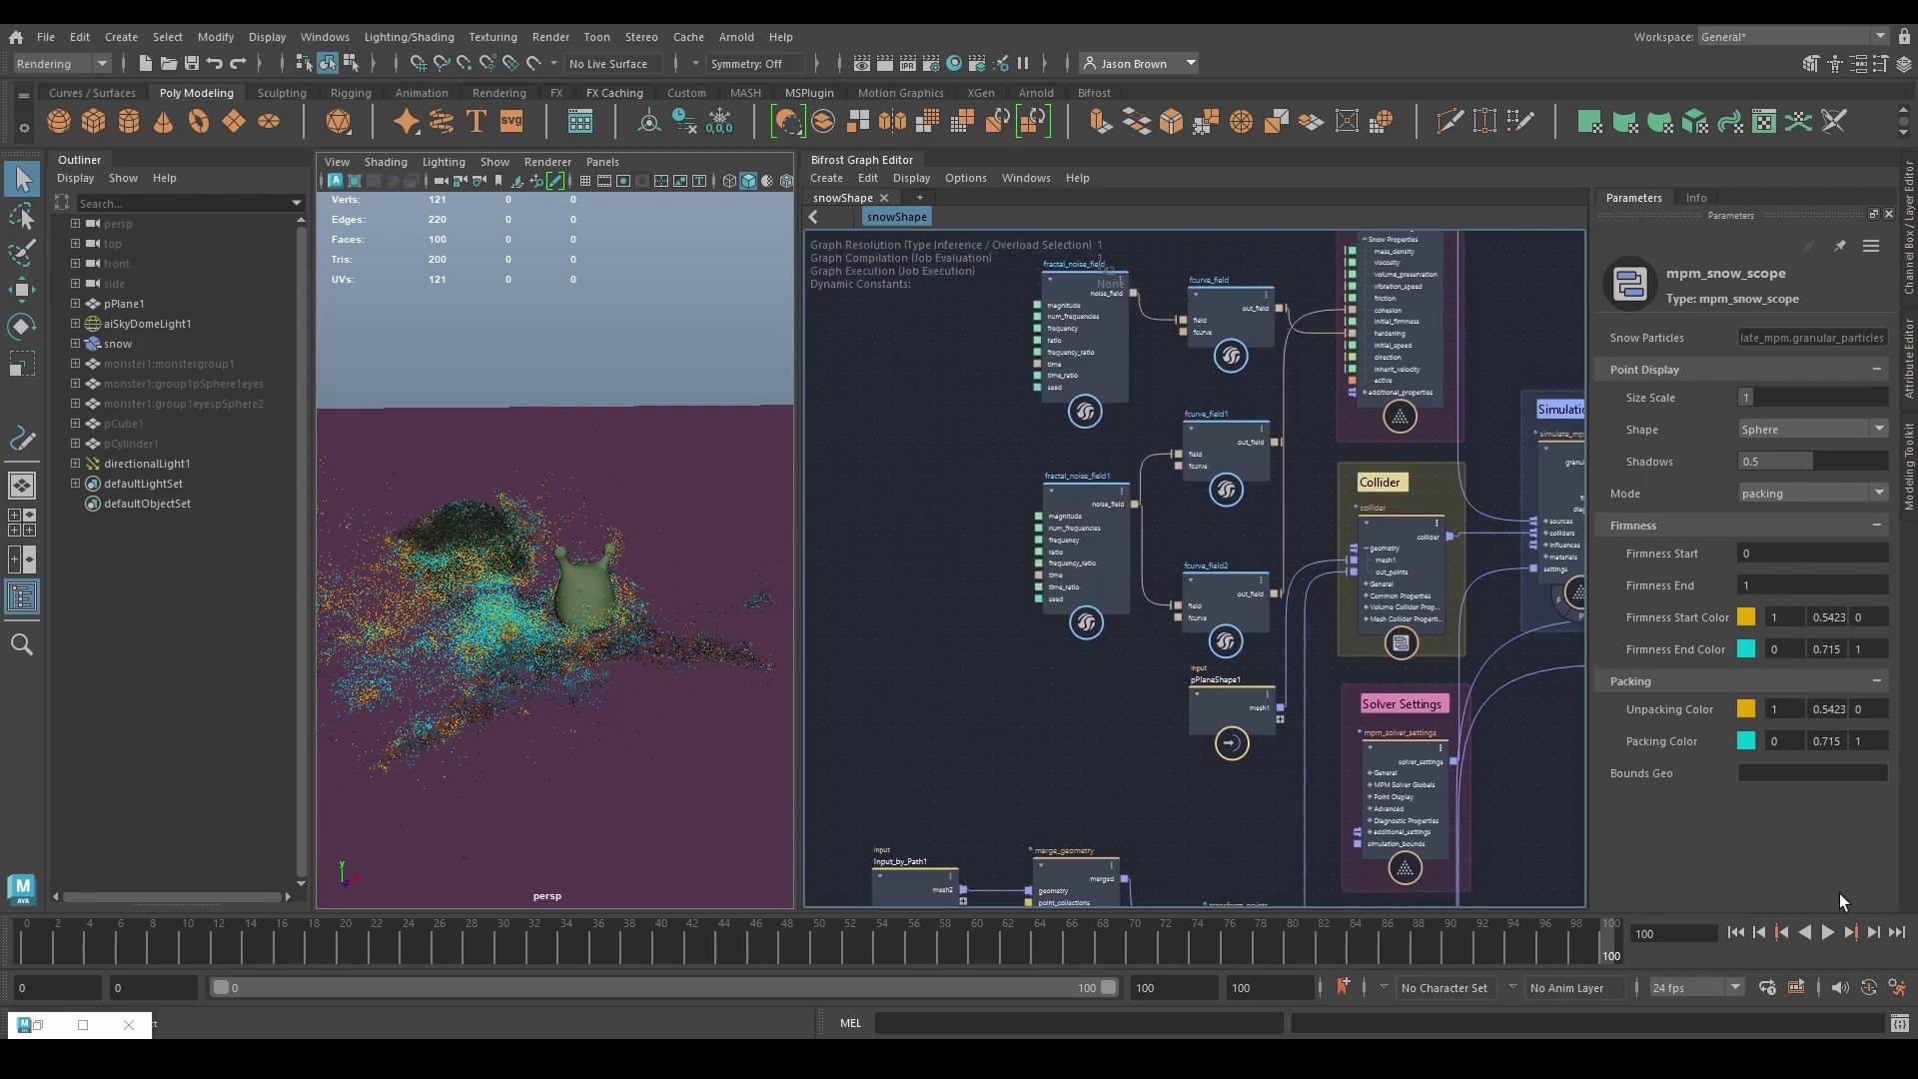
Step: Inspect the mpm_solver_settings and source_mpm_snow node parameters
middle_click_drag(1485, 792, 1350, 787, "alt")
scroll(1318, 764, "up", 2)
left_click(1188, 723)
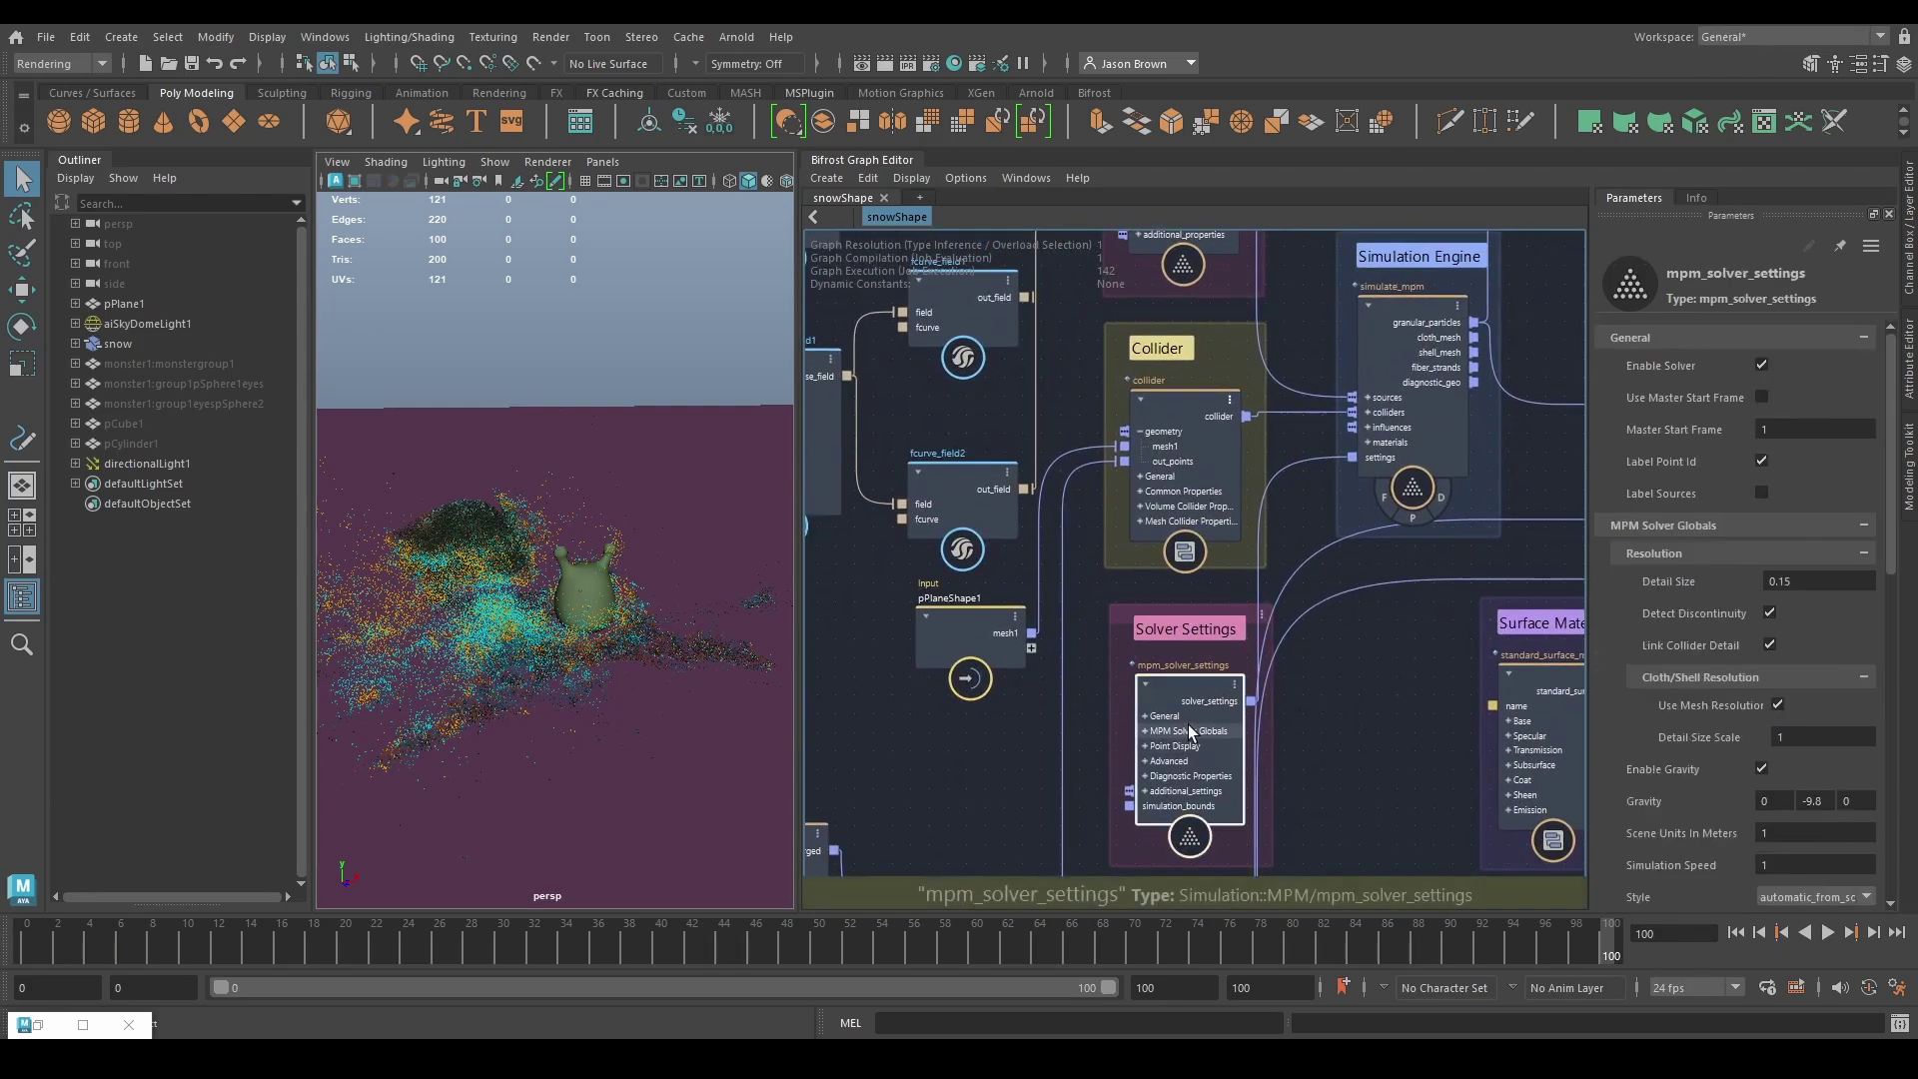
middle_click_drag(1540, 303, 1495, 528, "alt")
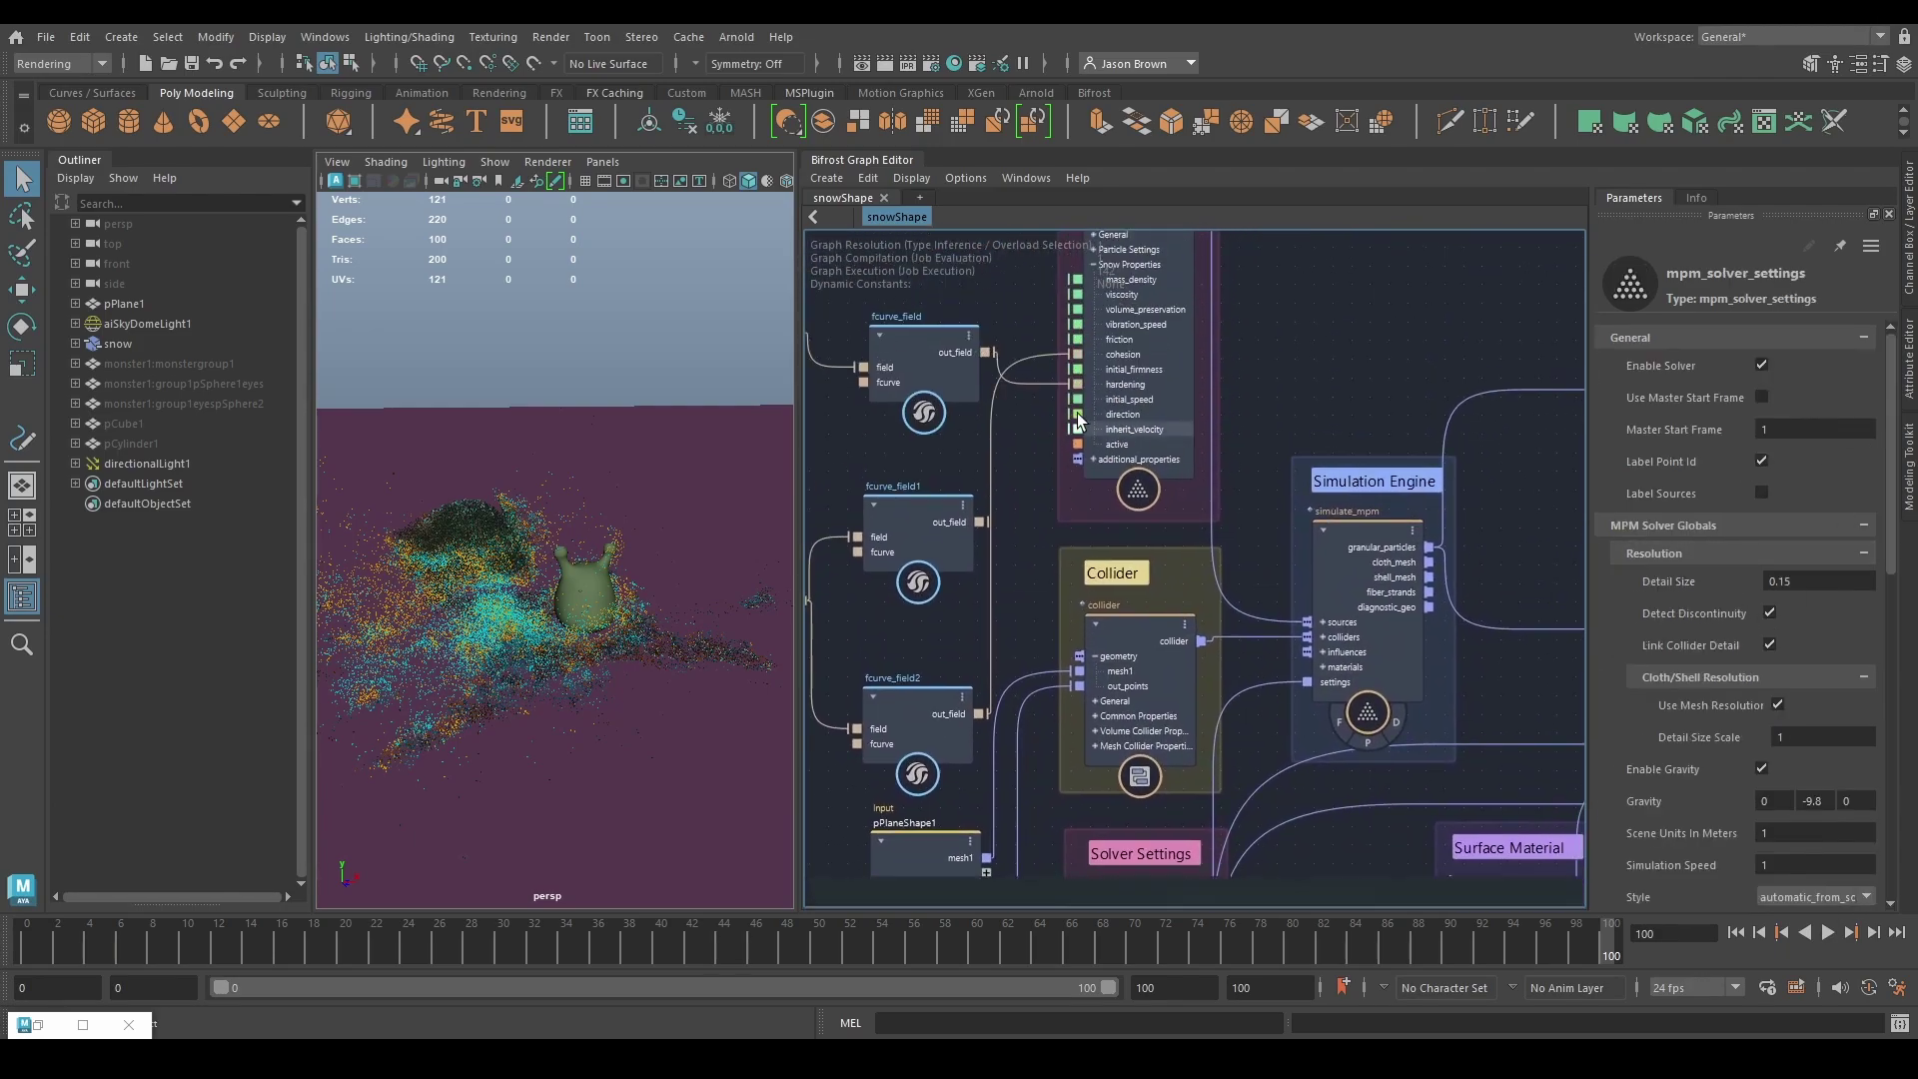
left_click(1148, 344)
scroll(1688, 499, "down", 7)
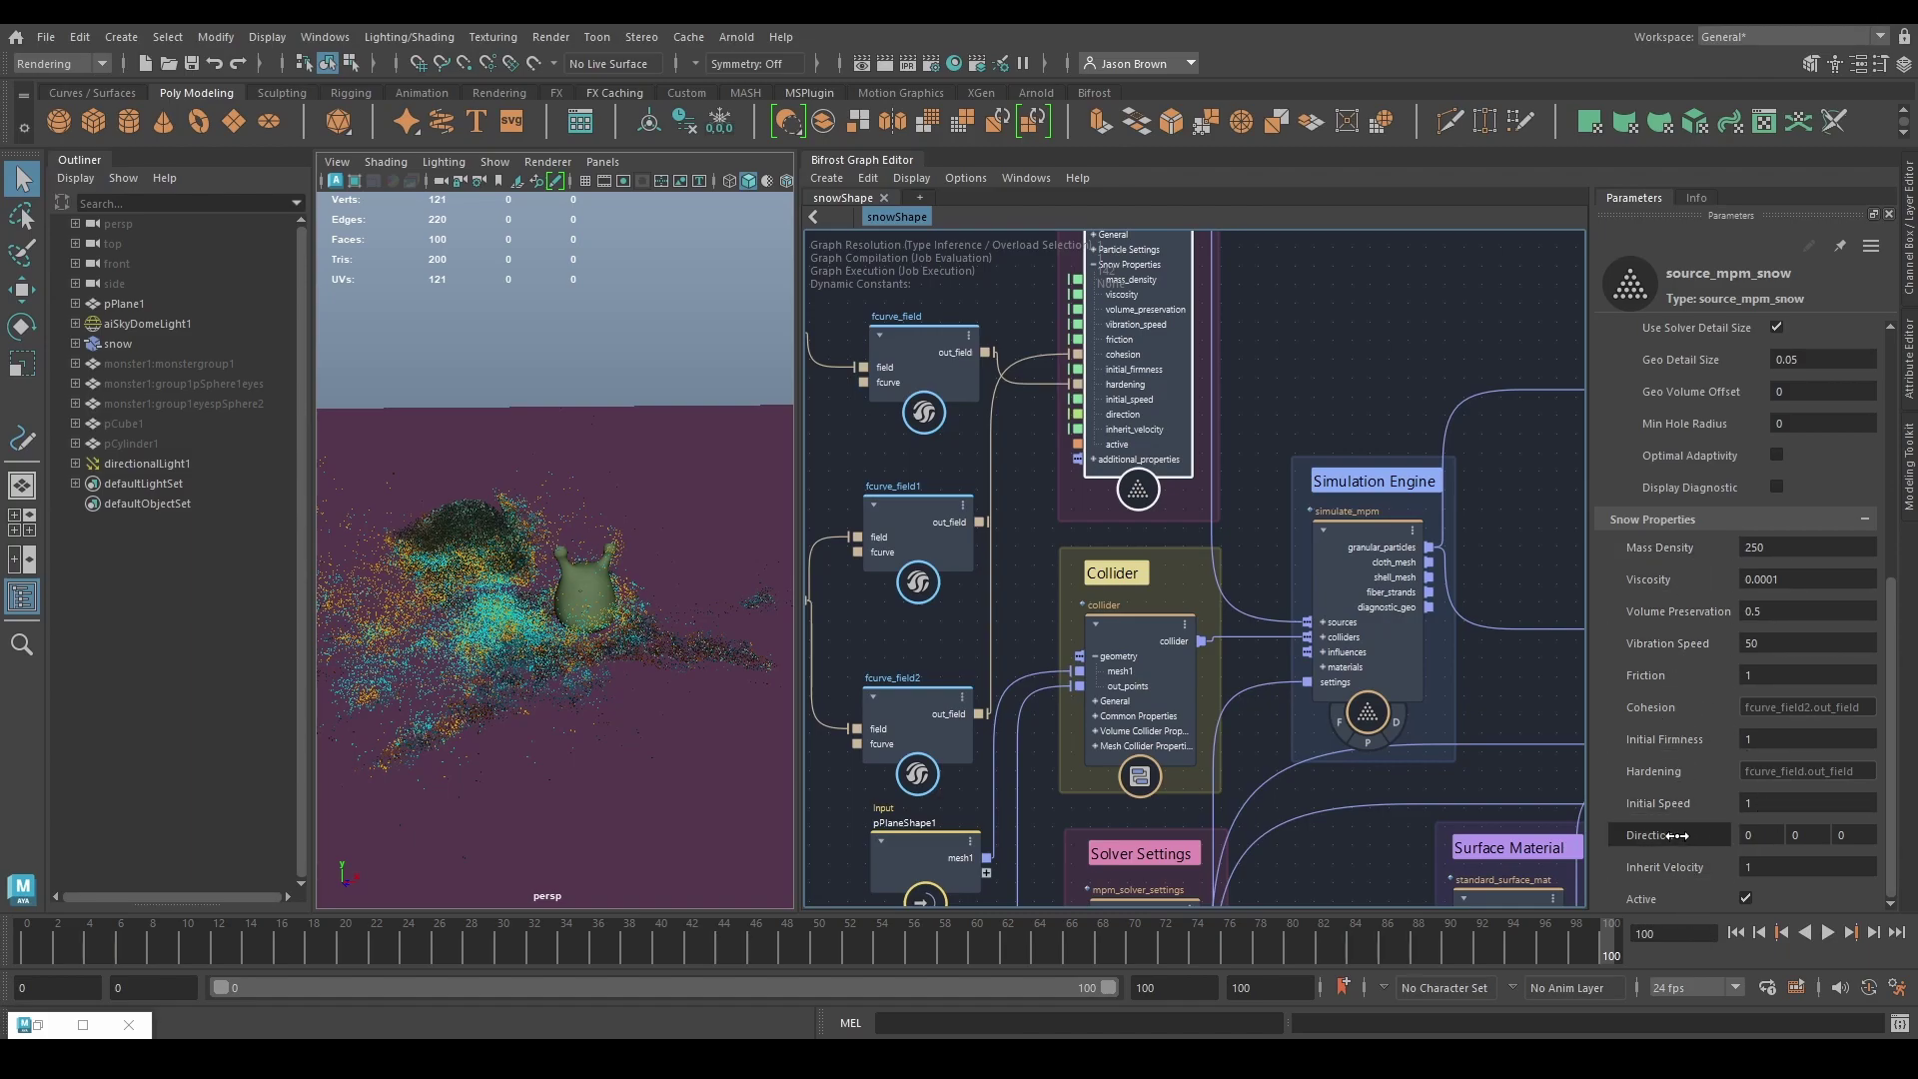
Step: Rewind the snow simulation to the first frame and play it again
left_click_drag(1889, 817, 1888, 529)
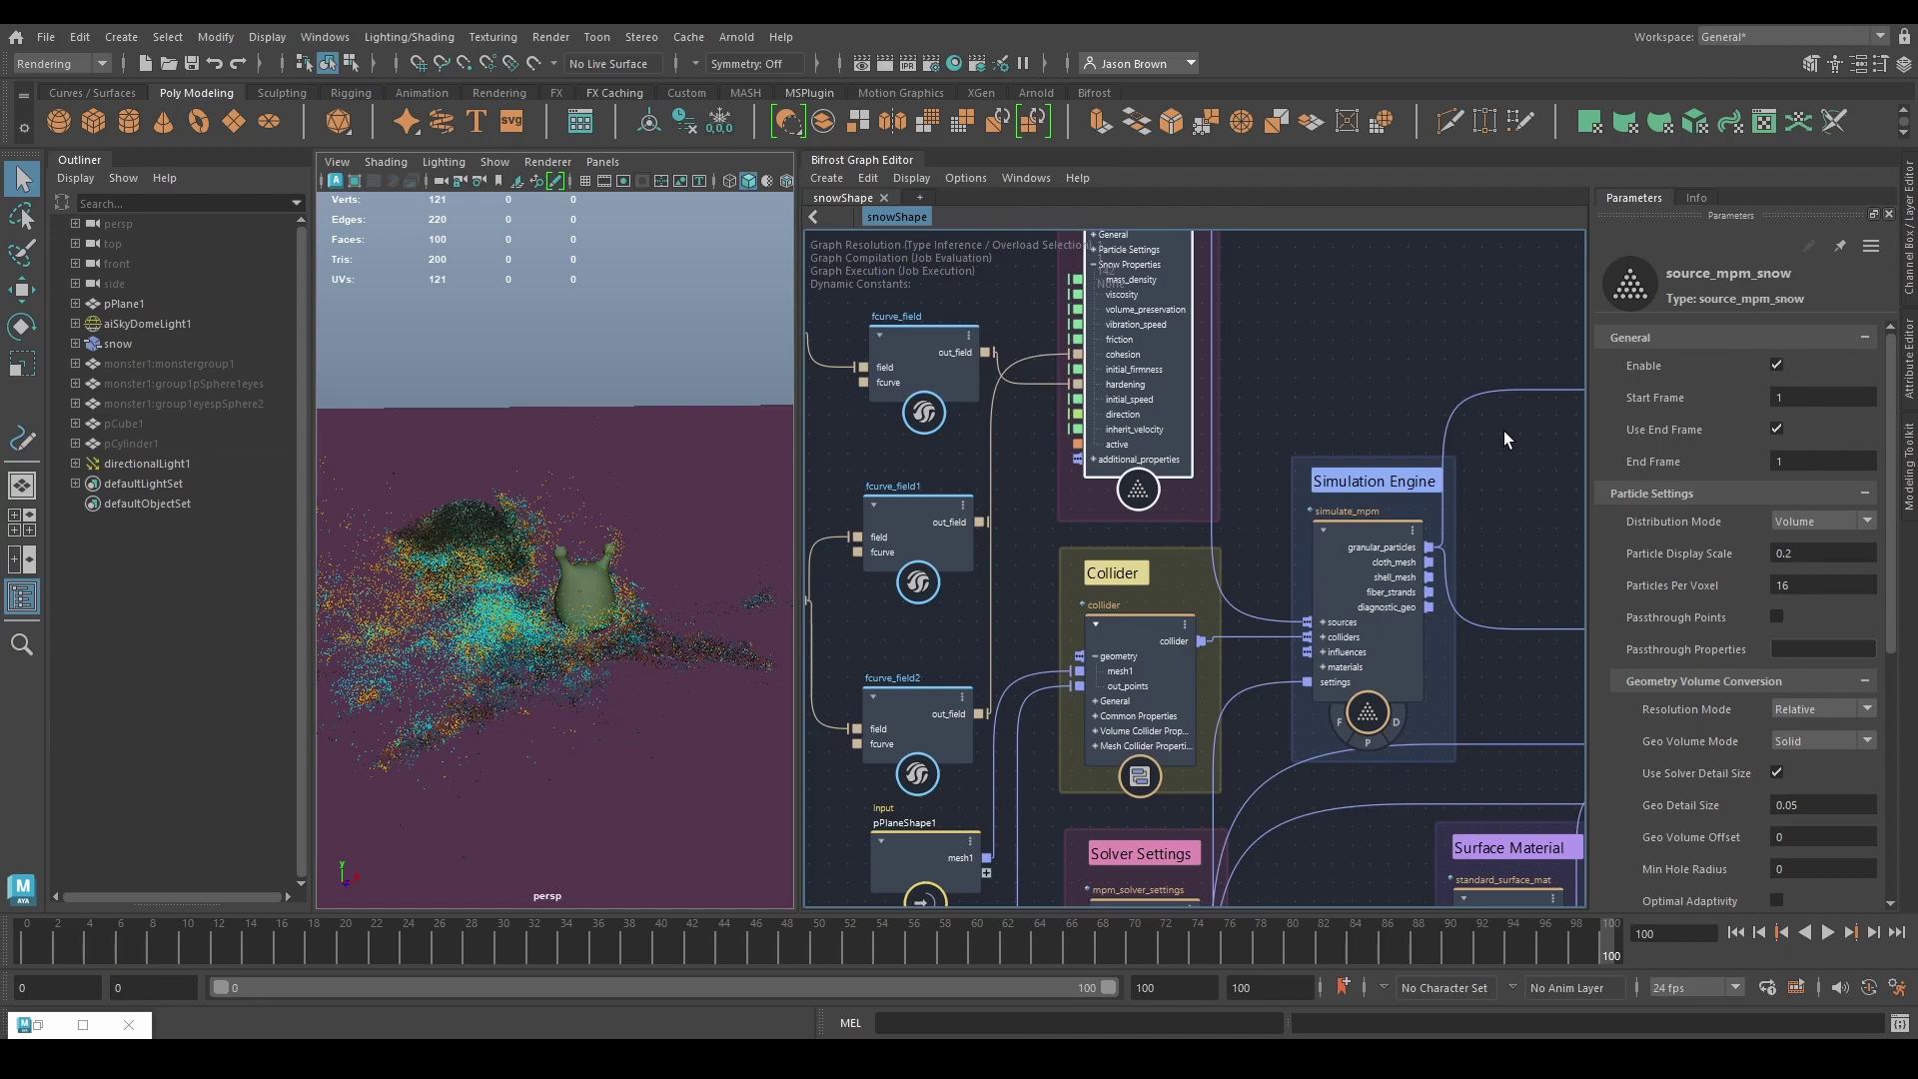
left_click(1734, 932)
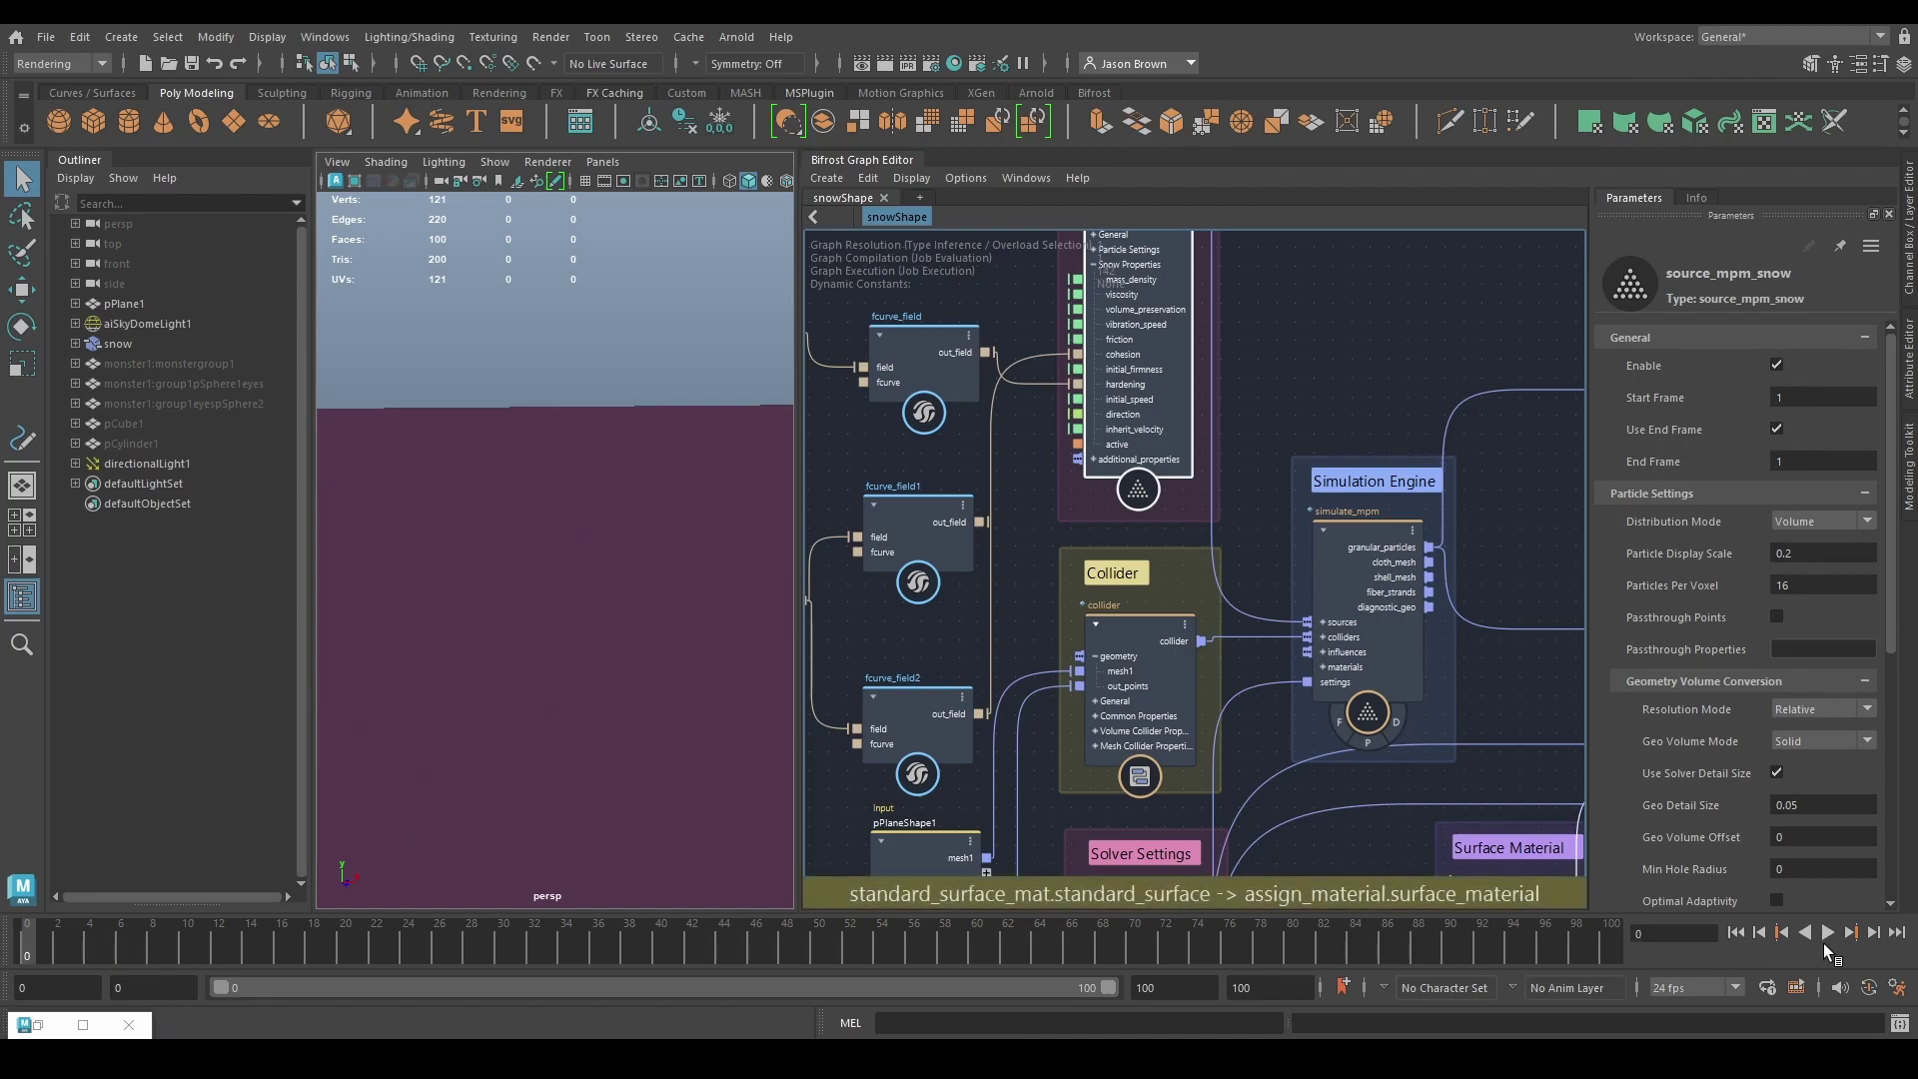
left_click(1828, 932)
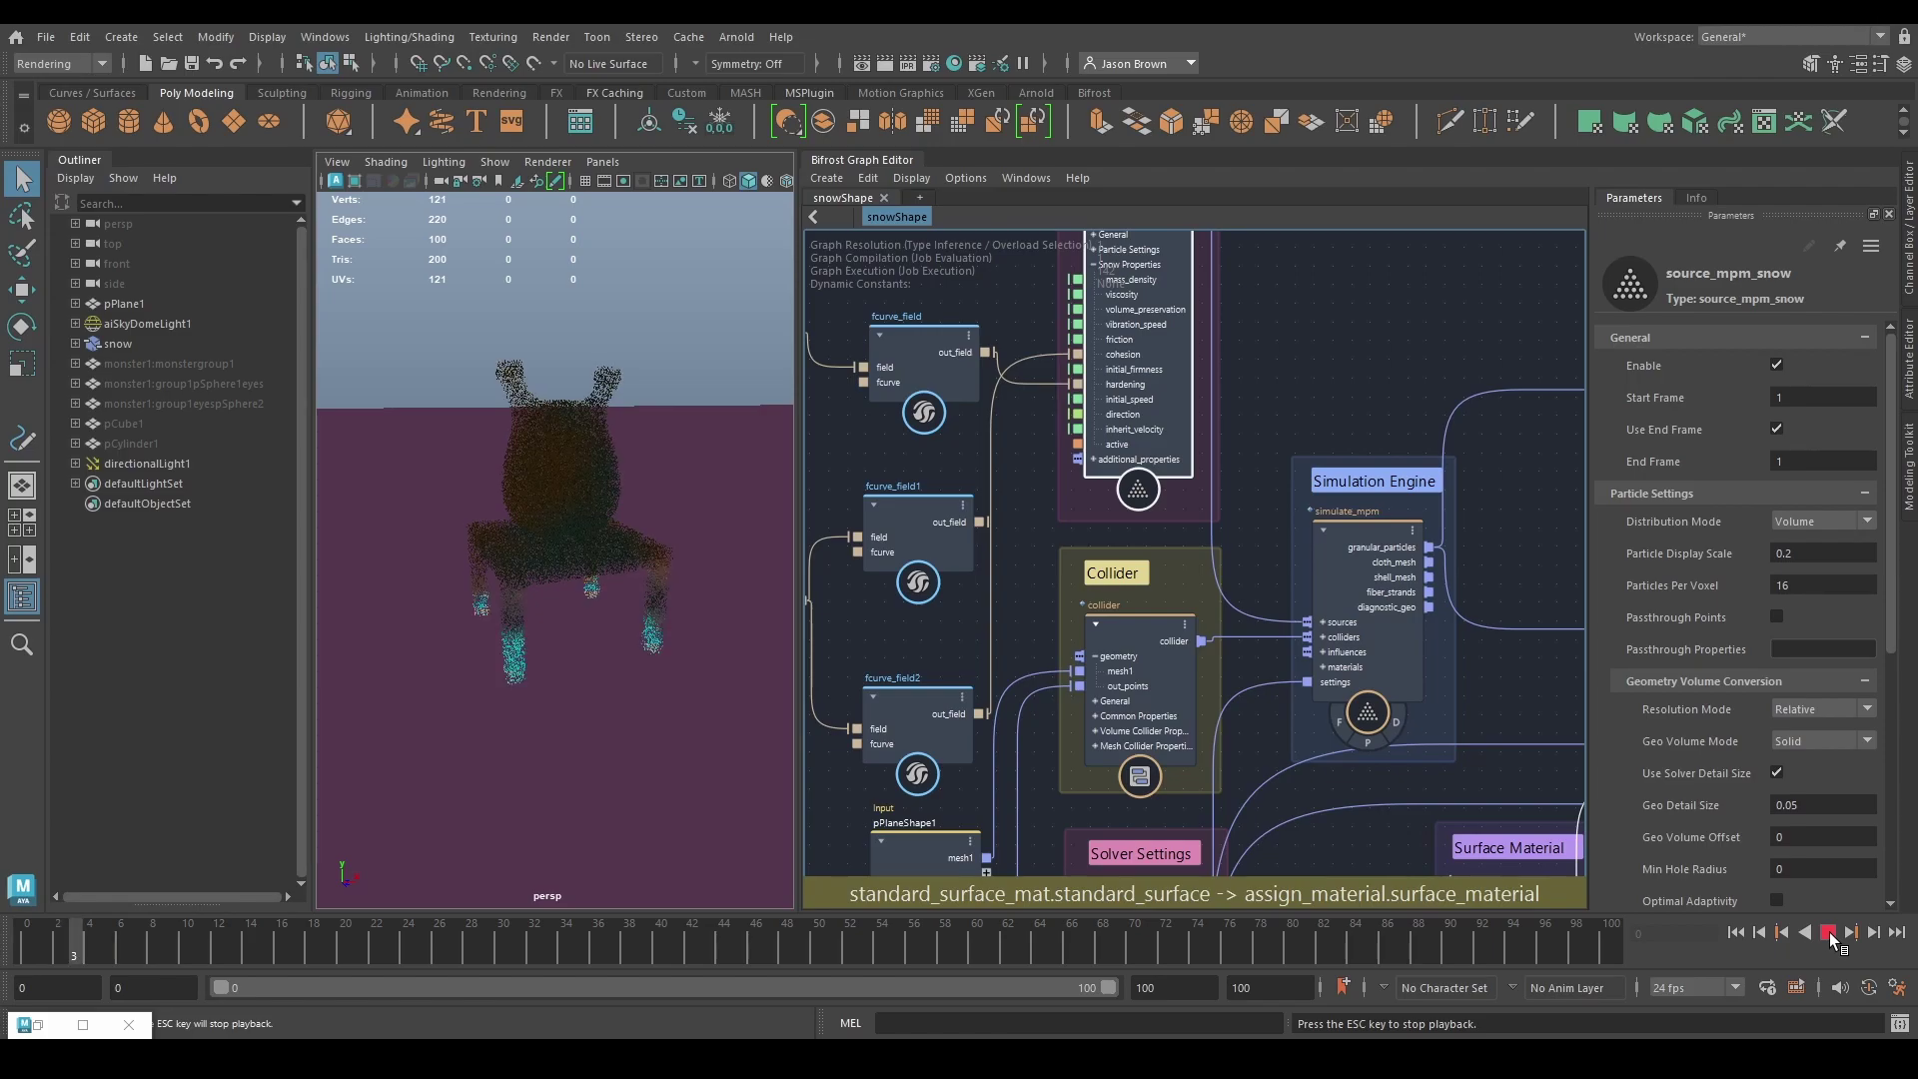